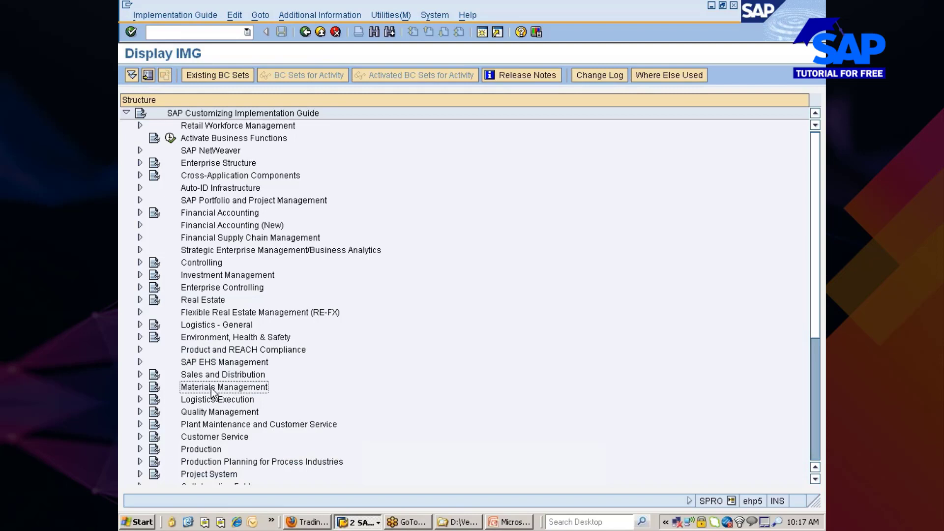
Expand Inventory Management and Physical Inventory in the implementation guide tree.
{"action": "key", "text": "Down"}
{"action": "key", "text": "Down"}
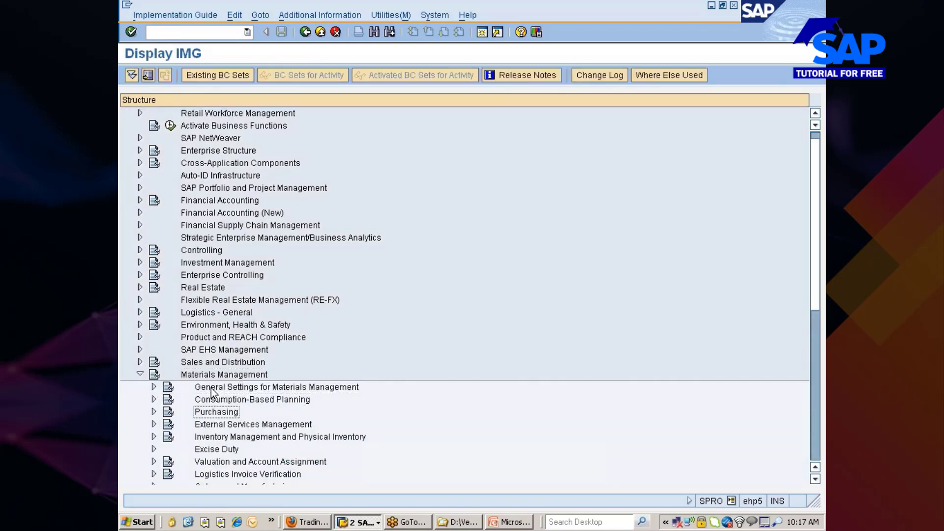
{"action": "key", "text": "Down"}
{"action": "key", "text": "Down"}
{"action": "key", "text": "Down"}
{"action": "key", "text": "Down"}
{"action": "key", "text": "Up"}
{"action": "key", "text": "Up"}
{"action": "key", "text": "Up"}
{"action": "key", "text": "Up"}
{"action": "key", "text": "Up"}
{"action": "key", "text": "Up"}
{"action": "key", "text": "Down"}
{"action": "key", "text": "Down"}
{"action": "key", "text": "Down"}
{"action": "key", "text": "Down"}
{"action": "key", "text": "Down"}
{"action": "key", "text": "Up"}
{"action": "key", "text": "Right"}
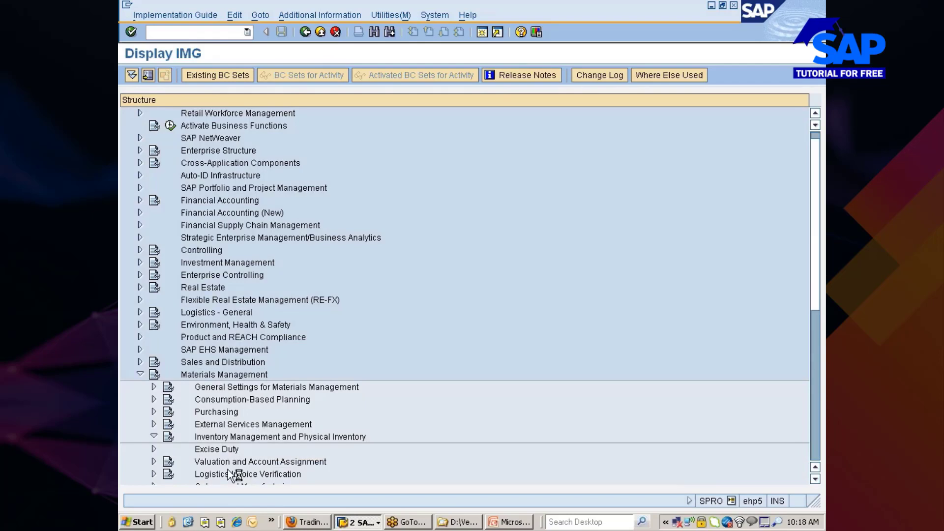
Refresh the stock quote window, minimize it, and return to the implementation guide.
{"action": "left_click", "coordinate": [294, 522]}
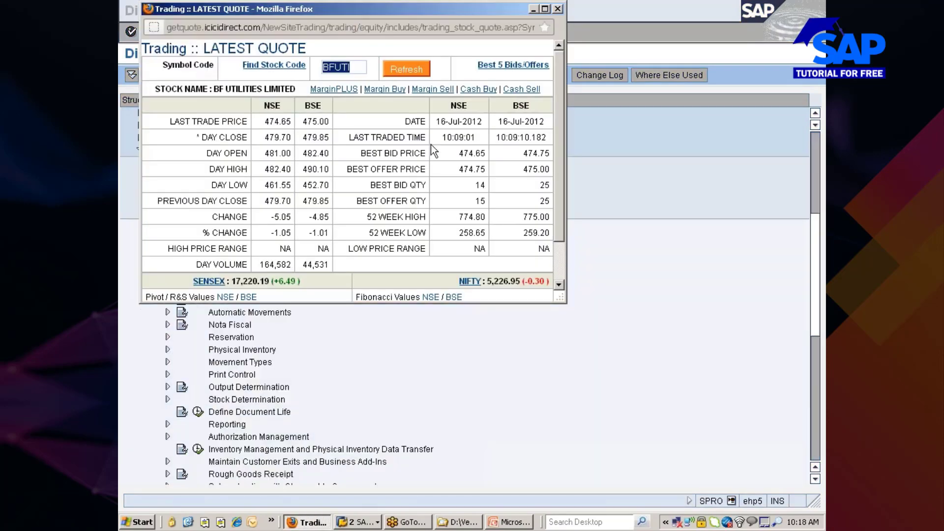
{"action": "left_click", "coordinate": [409, 72]}
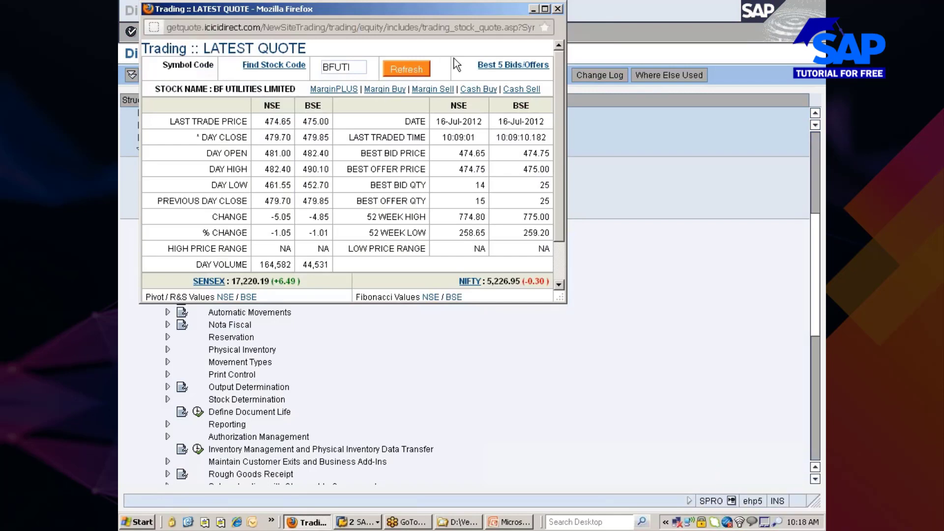
{"action": "left_click", "coordinate": [531, 9]}
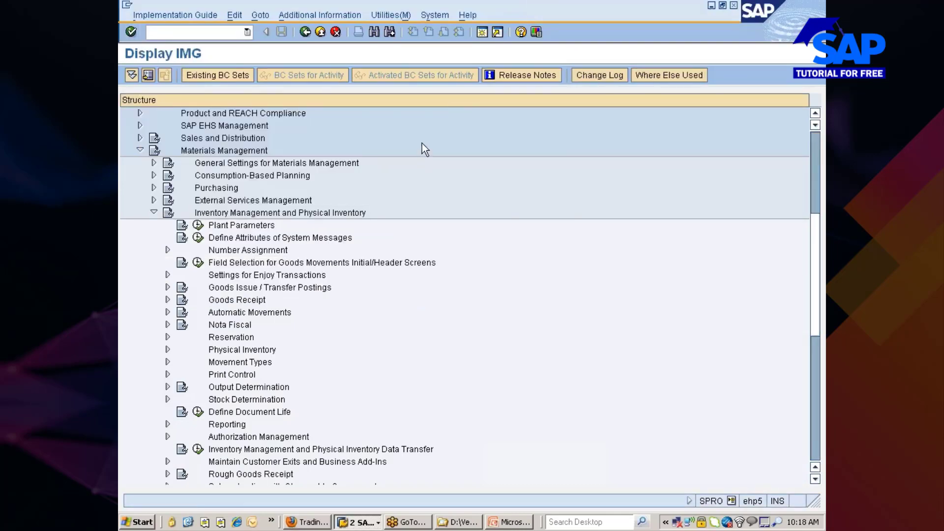
{"action": "key", "text": "alt+Tab"}
{"action": "key", "text": "alt+Tab"}
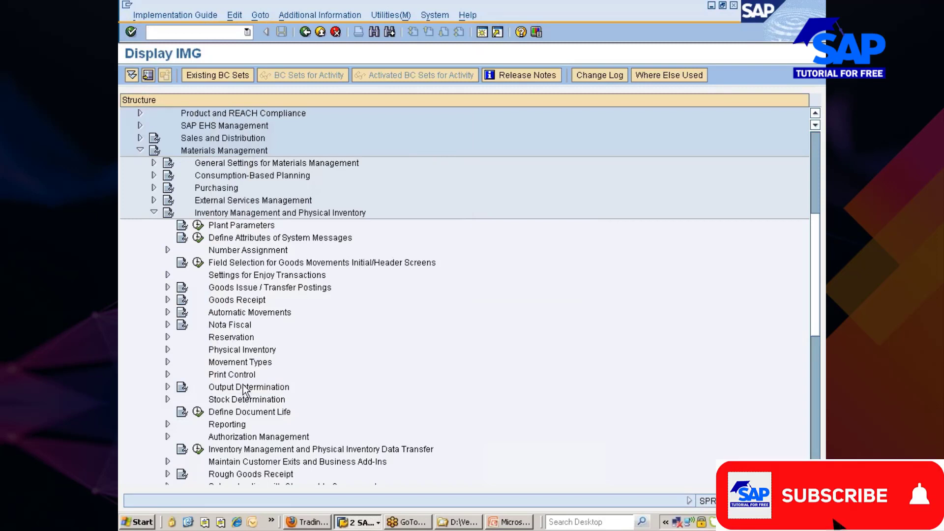
Expand the Physical Inventory node and run the Cycle Counting activity.
{"action": "left_click", "coordinate": [243, 352]}
{"action": "double_click", "coordinate": [243, 355]}
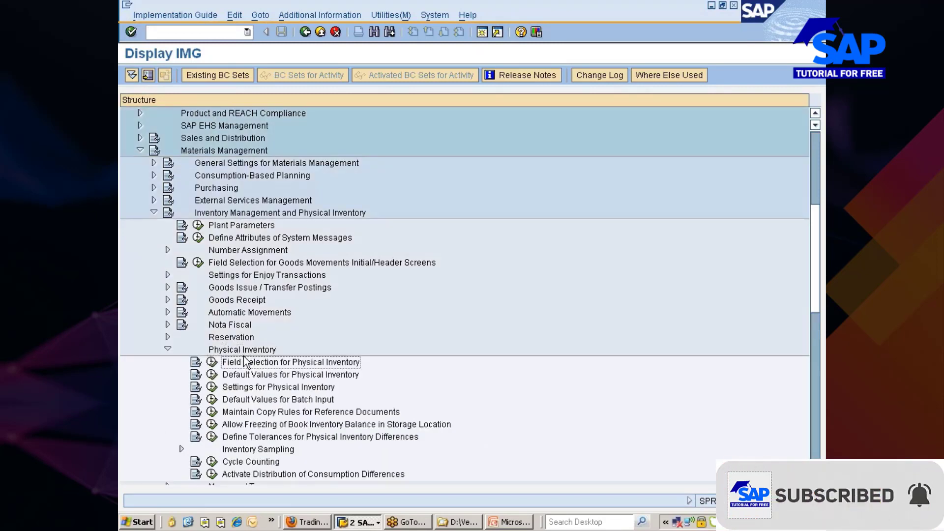
{"action": "key", "text": "Down"}
{"action": "key", "text": "Down"}
{"action": "key", "text": "Down"}
{"action": "key", "text": "Down"}
{"action": "key", "text": "Down"}
{"action": "key", "text": "Down"}
{"action": "key", "text": "Down"}
{"action": "key", "text": "Down"}
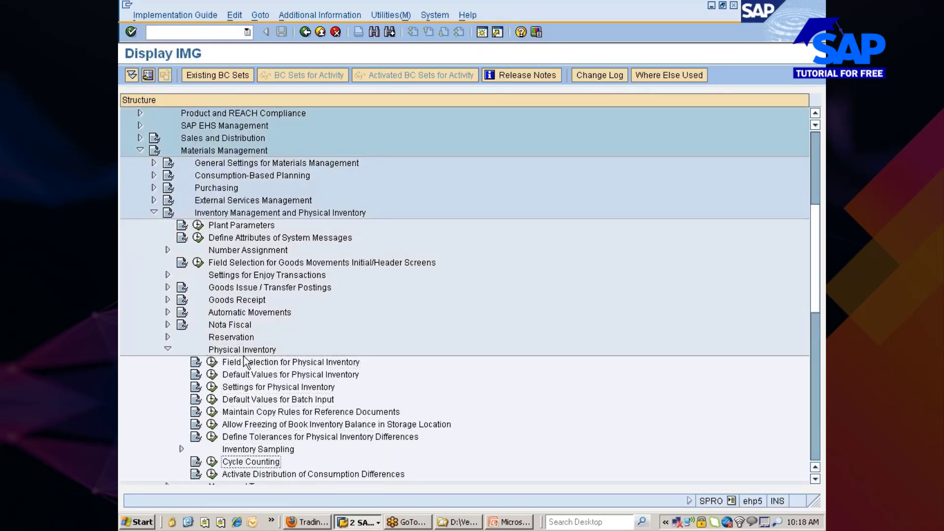
{"action": "scroll", "coordinate": [320, 408], "scroll_direction": "down", "scroll_amount": 2}
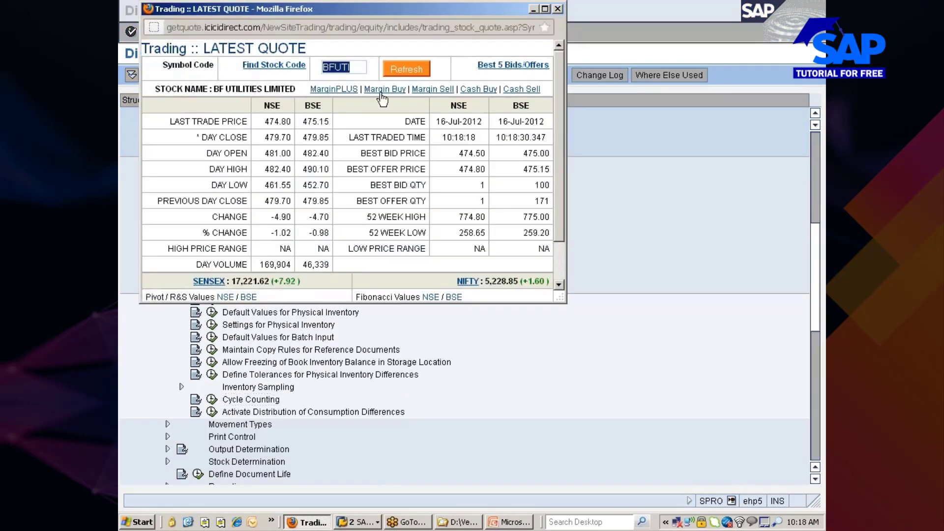
{"action": "left_click", "coordinate": [391, 71]}
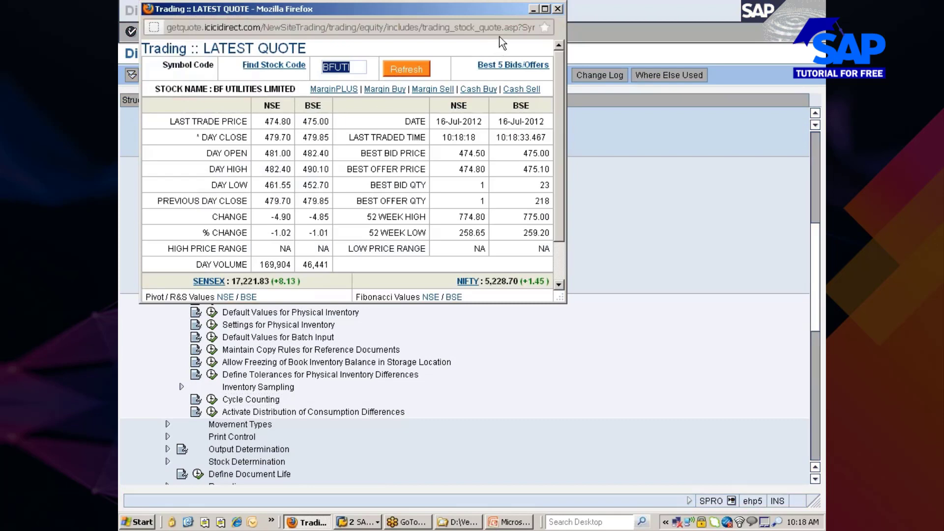
{"action": "left_click", "coordinate": [533, 9]}
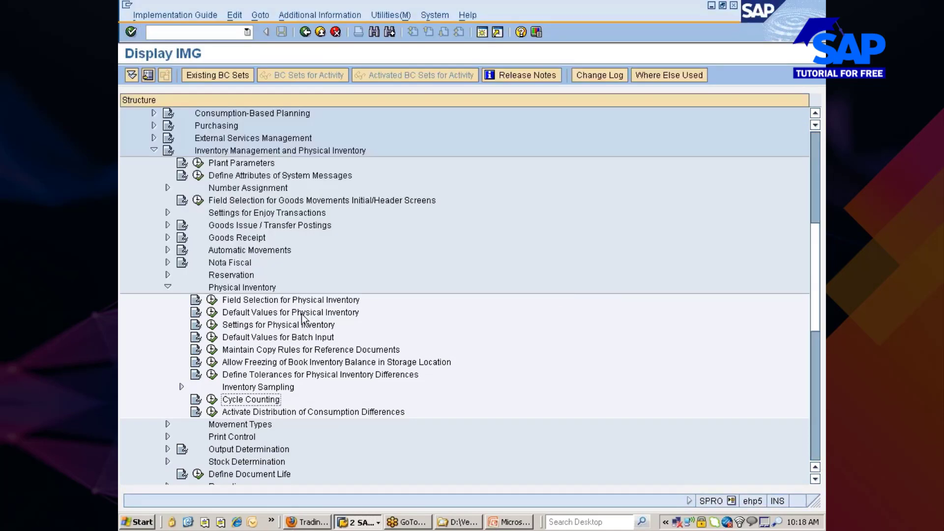
{"action": "left_click", "coordinate": [212, 401]}
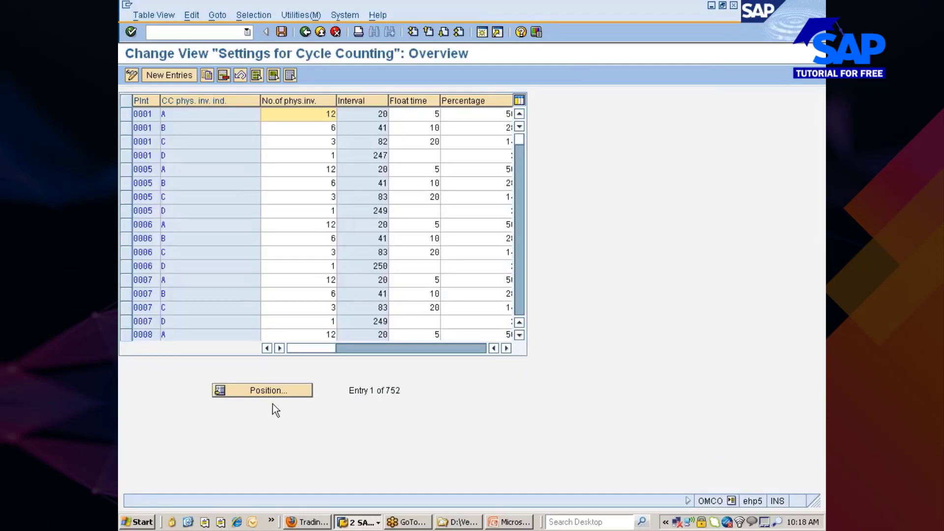
Check the cycle counting entries, continuing past the plant 0006 warnings.
{"action": "key", "text": "Return"}
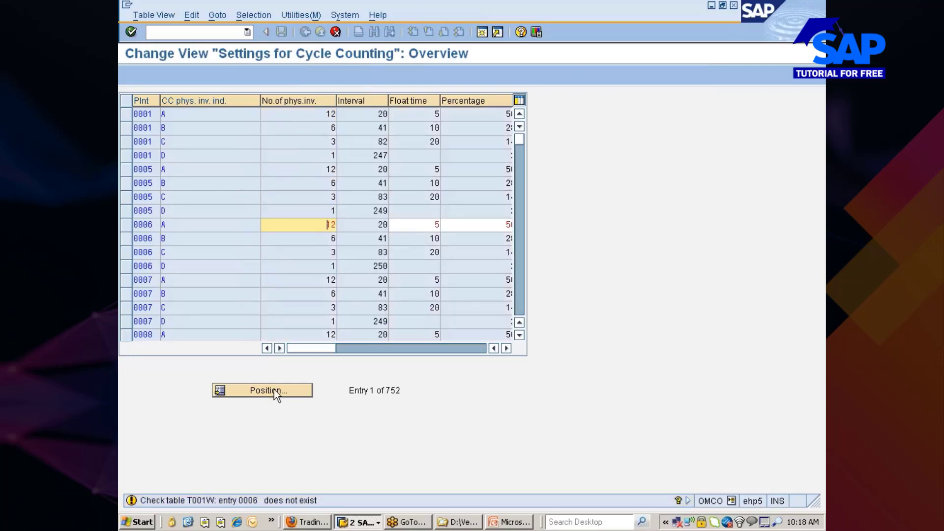
{"action": "key", "text": "Return"}
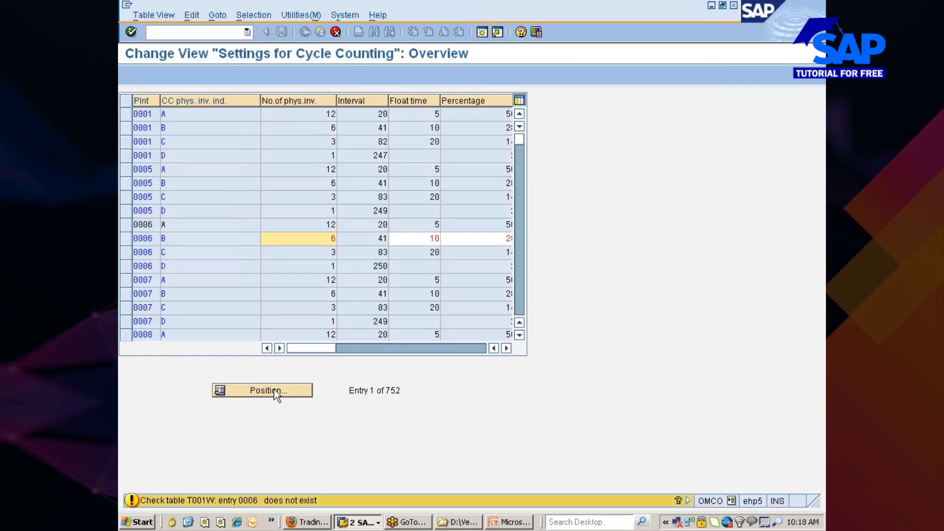
{"action": "key", "text": "Return"}
{"action": "key", "text": "Return"}
{"action": "key", "text": "Return"}
{"action": "key", "text": "Return"}
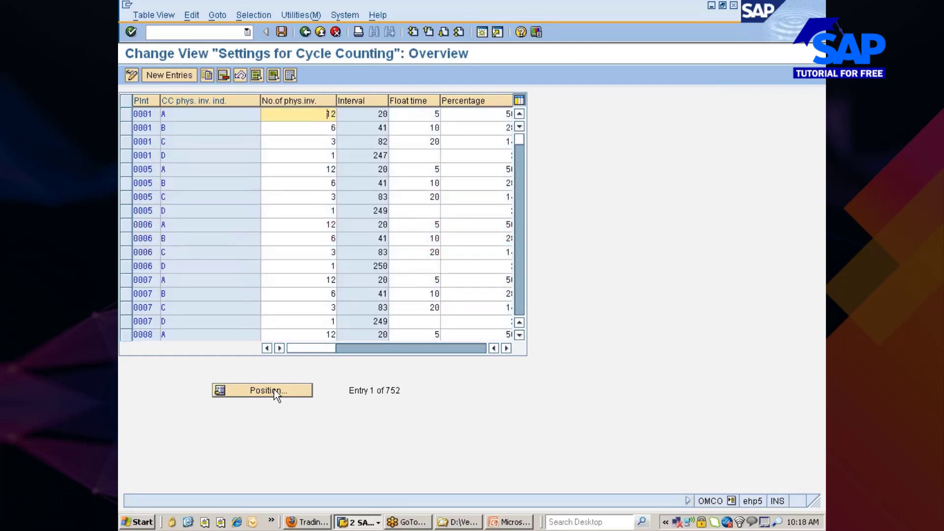
{"action": "left_click", "coordinate": [273, 388]}
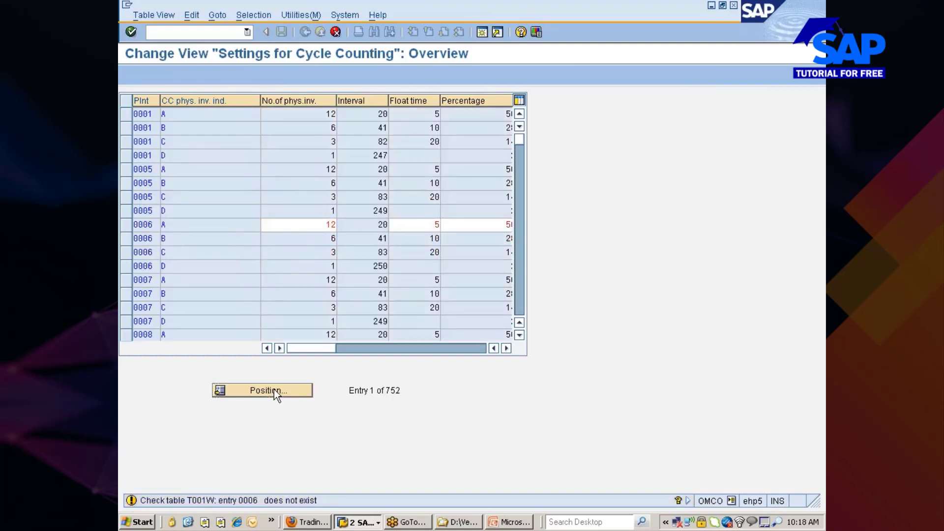
{"action": "key", "text": "Return"}
{"action": "key", "text": "Return"}
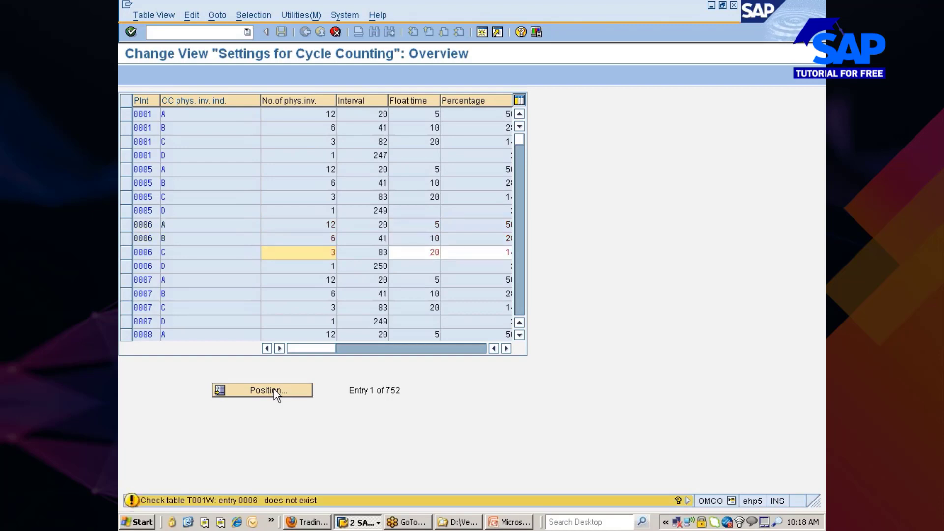
{"action": "key", "text": "Return"}
{"action": "key", "text": "Return"}
Jump to the cycle counting entries for plant 777C.
{"action": "key", "text": "Return"}
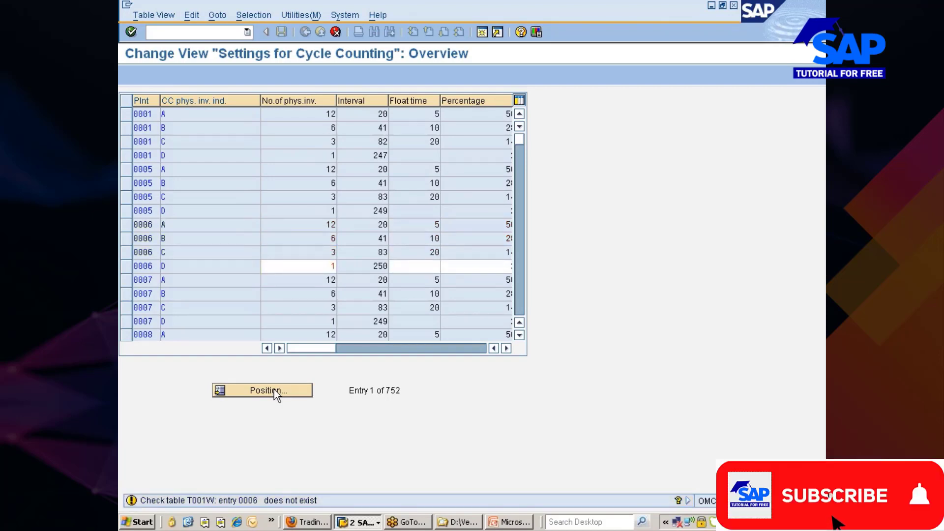
{"action": "left_click", "coordinate": [273, 390]}
{"action": "type", "text": "777c"}
{"action": "key", "text": "Return"}
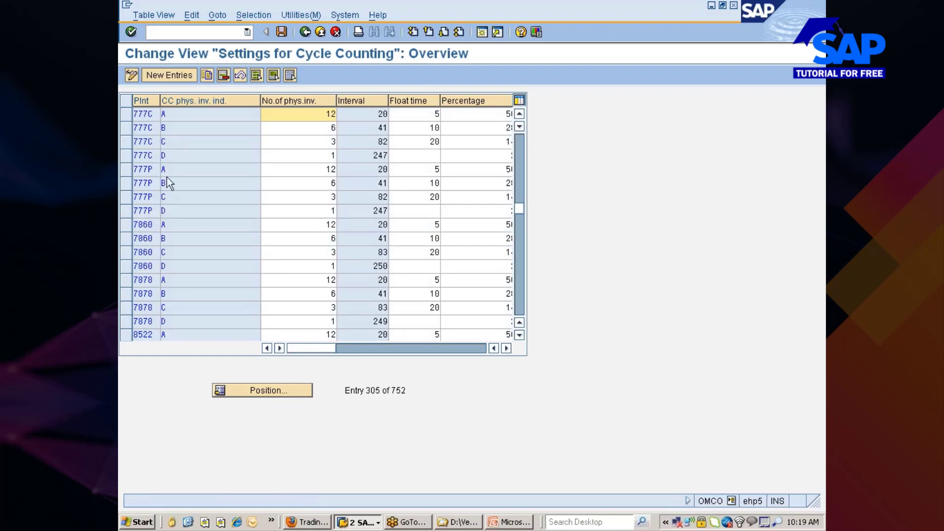
Select plant 777C's rows A–D, showing 12, 6, 3 and 1 counts per year.
{"action": "left_click_drag", "start_coordinate": [123, 119], "coordinate": [125, 152]}
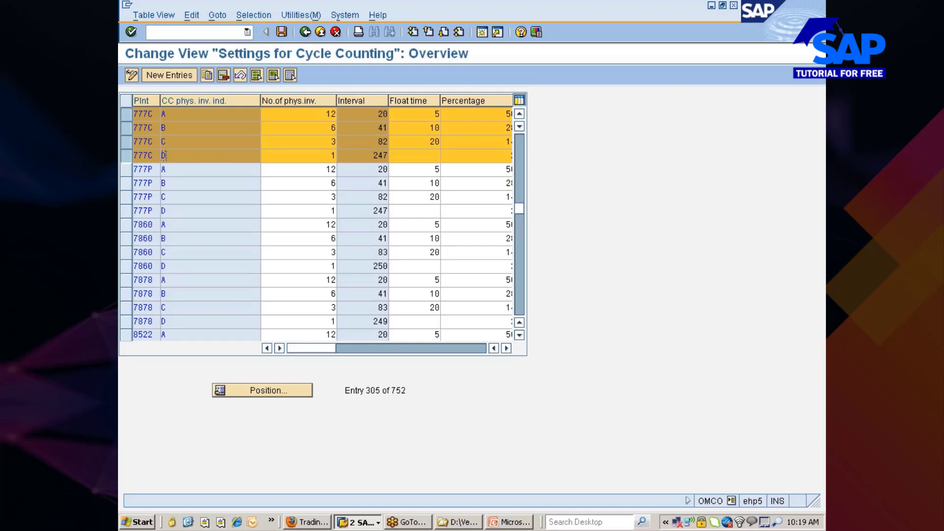
{"action": "left_click_drag", "start_coordinate": [326, 114], "coordinate": [335, 114]}
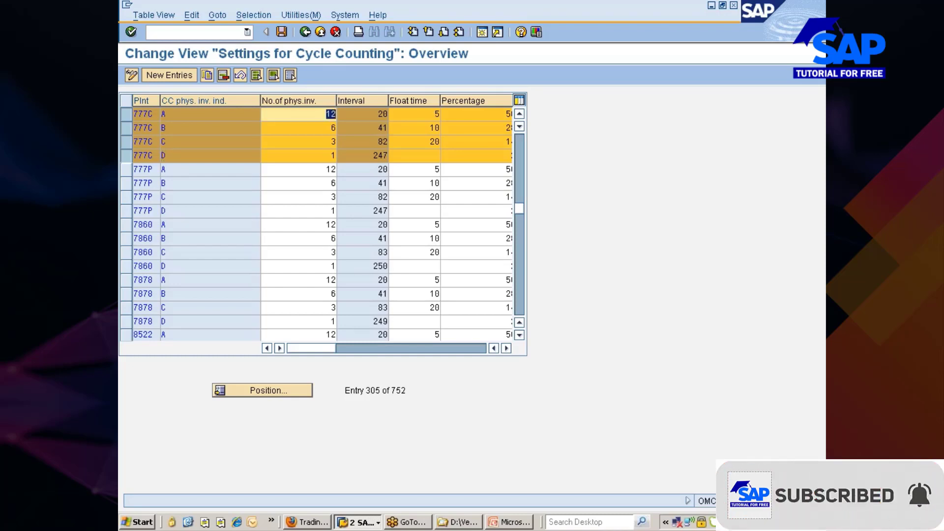
{"action": "left_click", "coordinate": [336, 114]}
Narrow the No.of phys.inv. column, enter 5 as the 777C B count, and save.
{"action": "left_click_drag", "start_coordinate": [336, 101], "coordinate": [302, 101]}
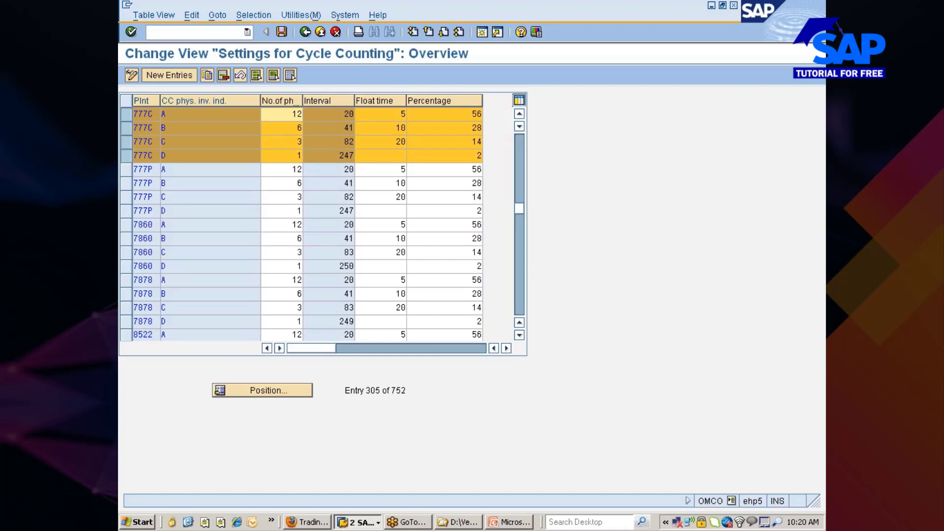
{"action": "left_click", "coordinate": [473, 114]}
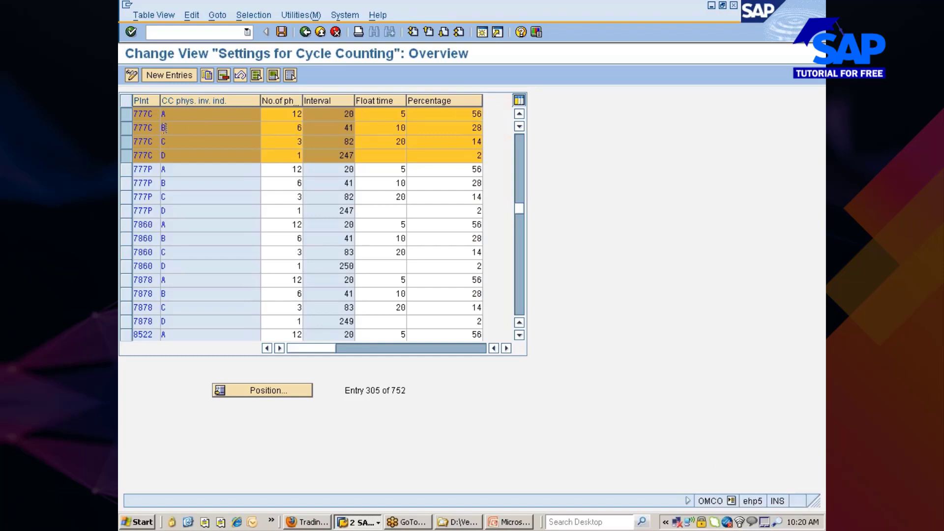
{"action": "left_click", "coordinate": [299, 127]}
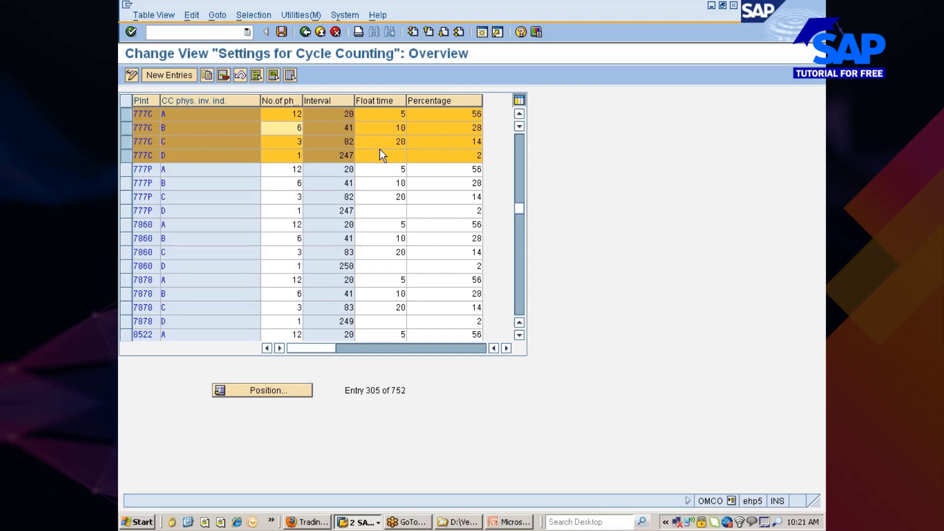
{"action": "type", "text": "5"}
{"action": "left_click", "coordinate": [278, 33]}
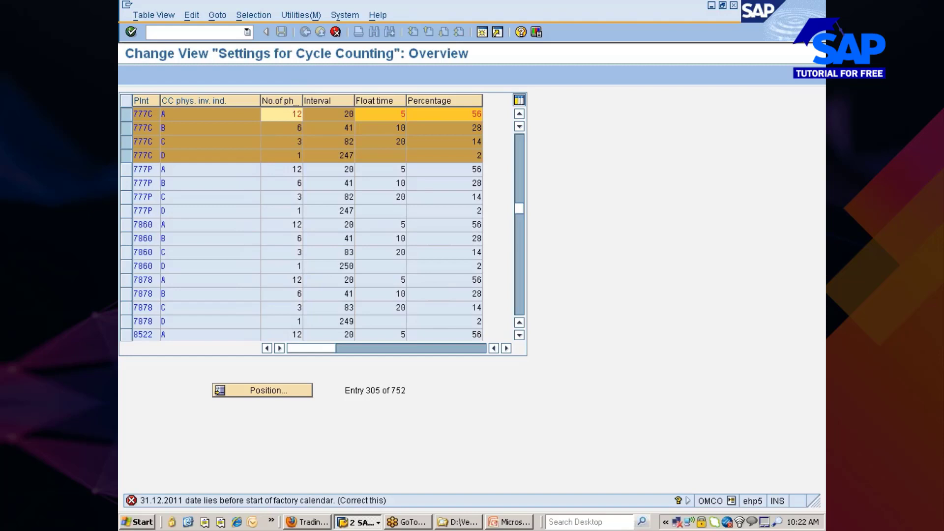
Show the long text for error M7524 about the date outside the factory calendar.
{"action": "key", "text": "Return"}
{"action": "key", "text": "Return"}
{"action": "left_click", "coordinate": [335, 31]}
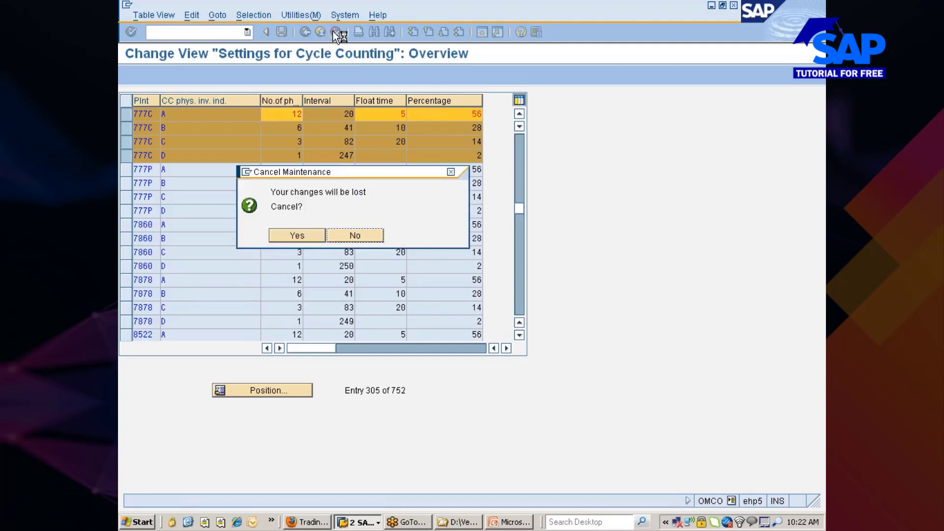
{"action": "left_click", "coordinate": [297, 236]}
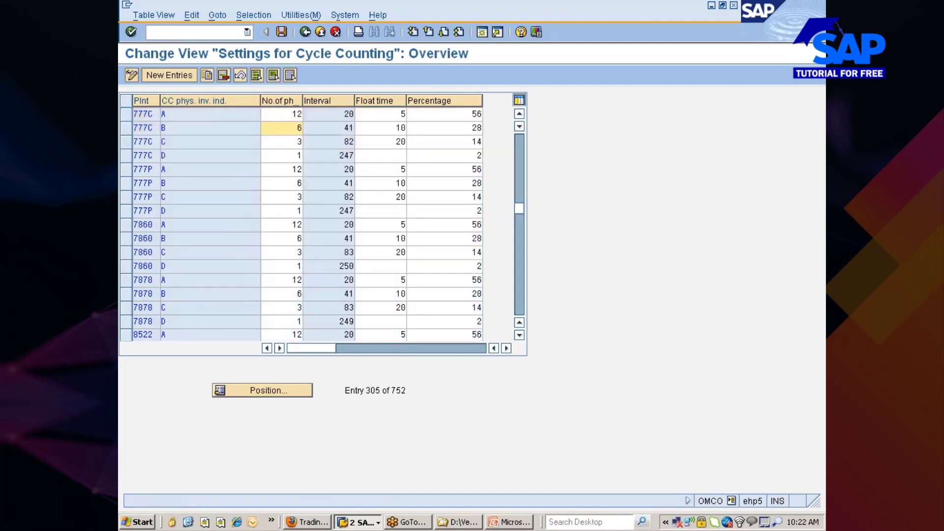
{"action": "key", "text": "Return"}
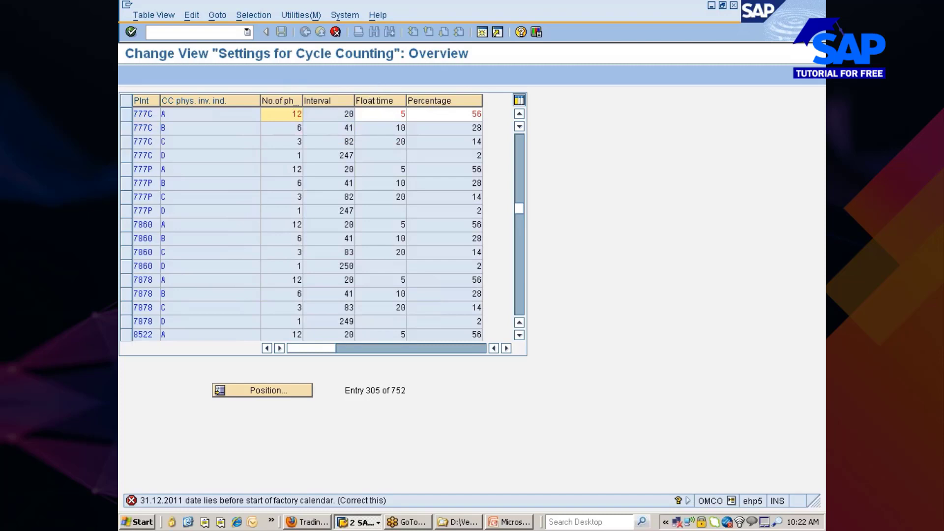
{"action": "left_click", "coordinate": [345, 501]}
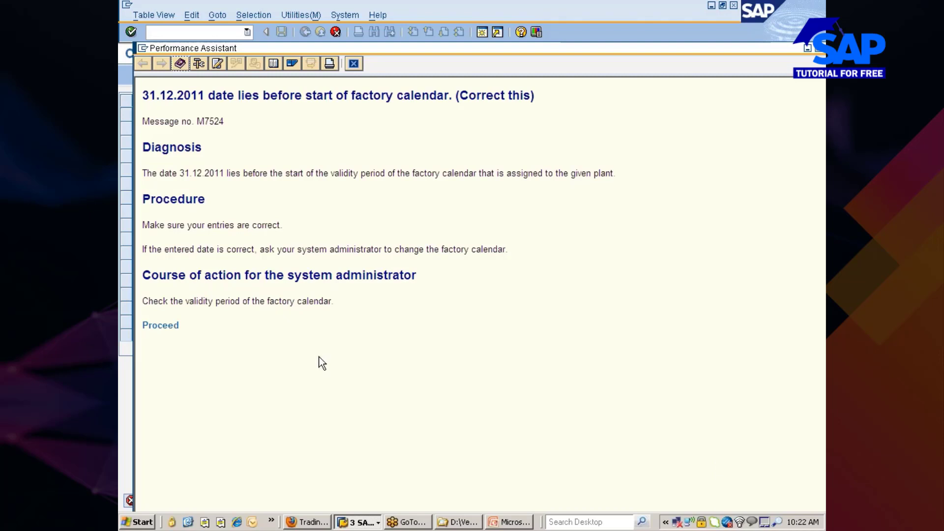
Open the factory calendar overview in change mode, listing calendar IDs and validity years.
{"action": "left_click", "coordinate": [164, 326]}
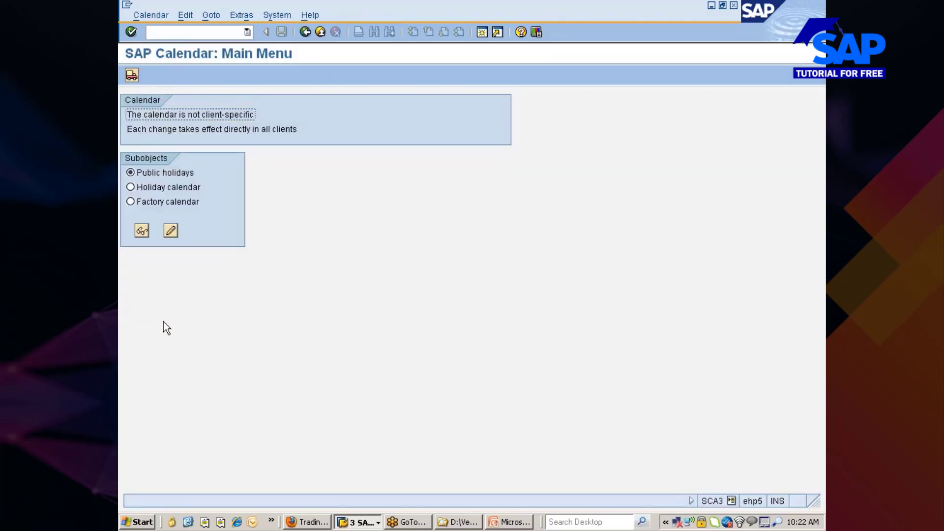
{"action": "left_click", "coordinate": [169, 233]}
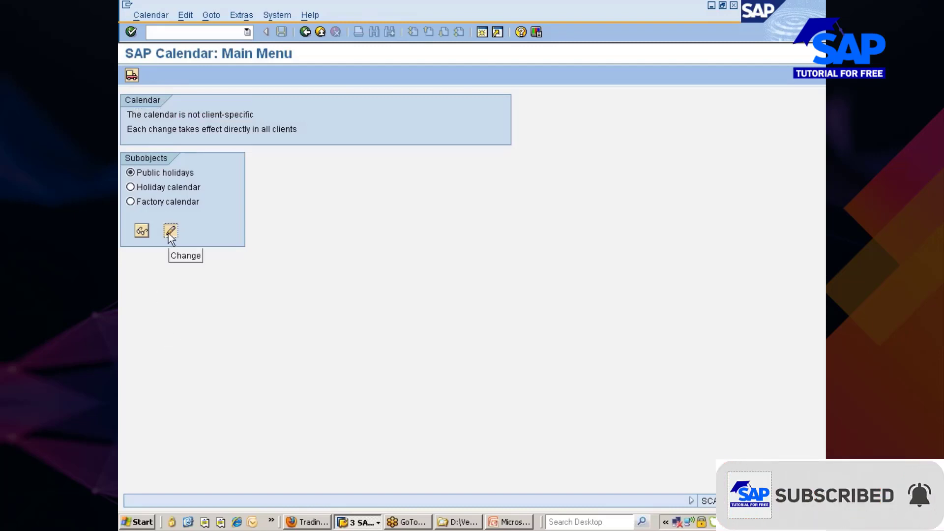
{"action": "left_click", "coordinate": [134, 202]}
{"action": "left_click", "coordinate": [168, 232]}
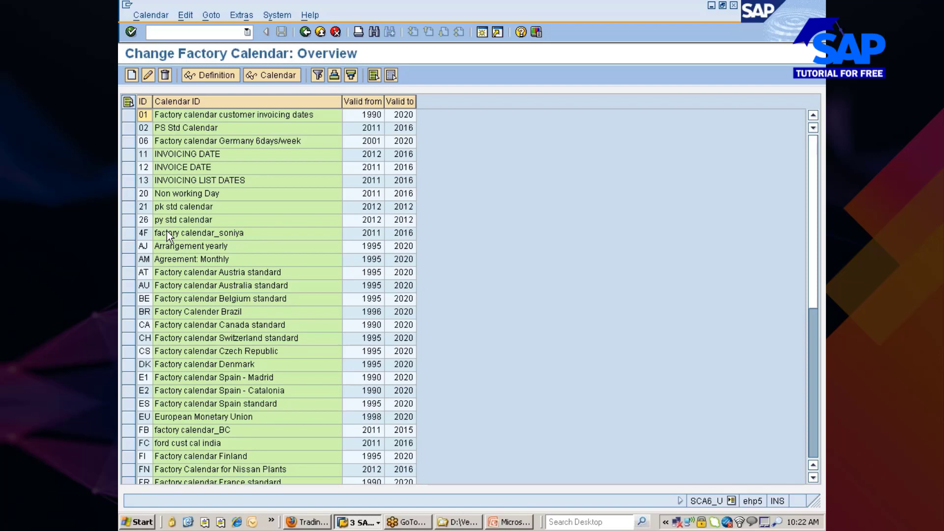
Open the FN Factory Calendar for Nissan Plants (2012–2016) in change mode.
{"action": "scroll", "coordinate": [195, 311], "scroll_direction": "down", "scroll_amount": 6}
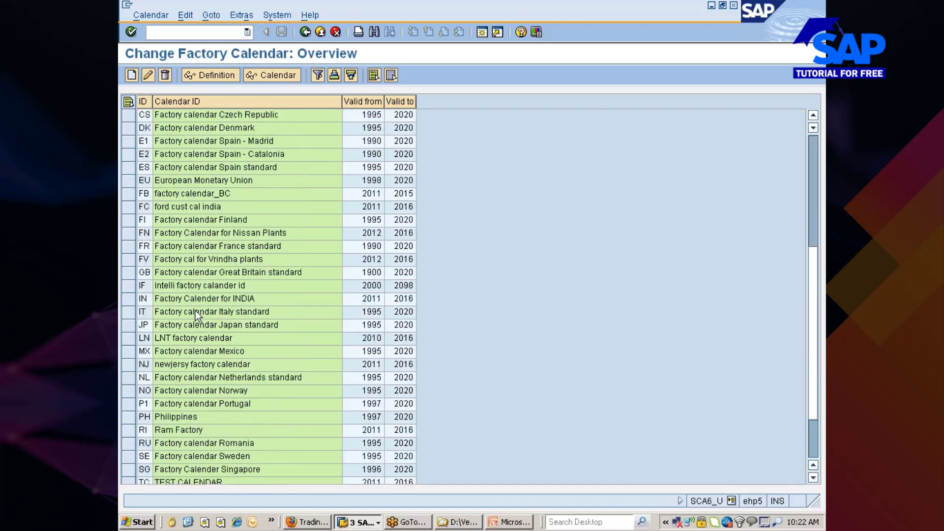
{"action": "scroll", "coordinate": [195, 310], "scroll_direction": "down", "scroll_amount": 2}
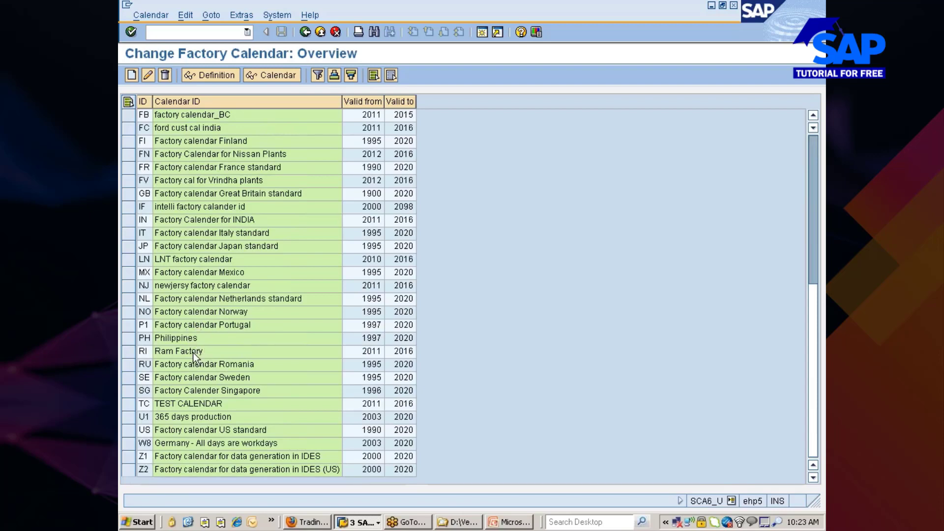
{"action": "scroll", "coordinate": [195, 352], "scroll_direction": "up", "scroll_amount": 3}
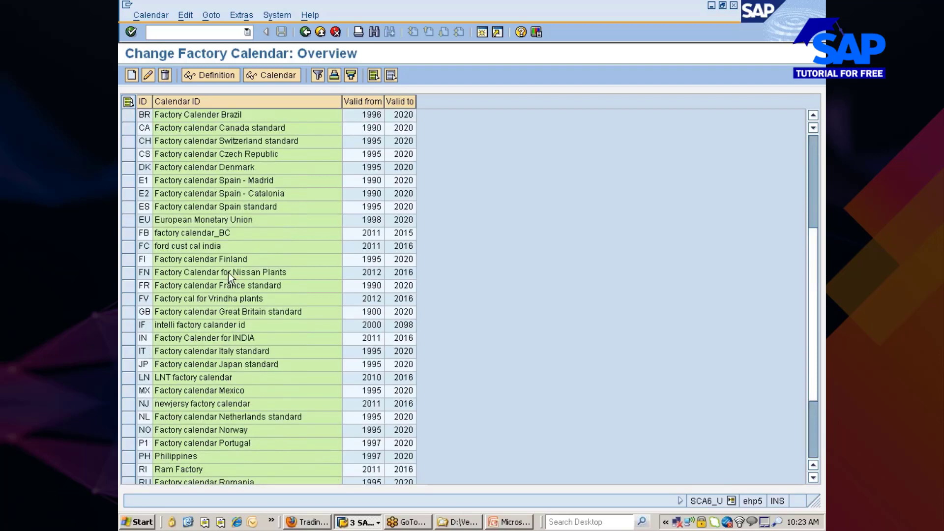
{"action": "left_click", "coordinate": [130, 274]}
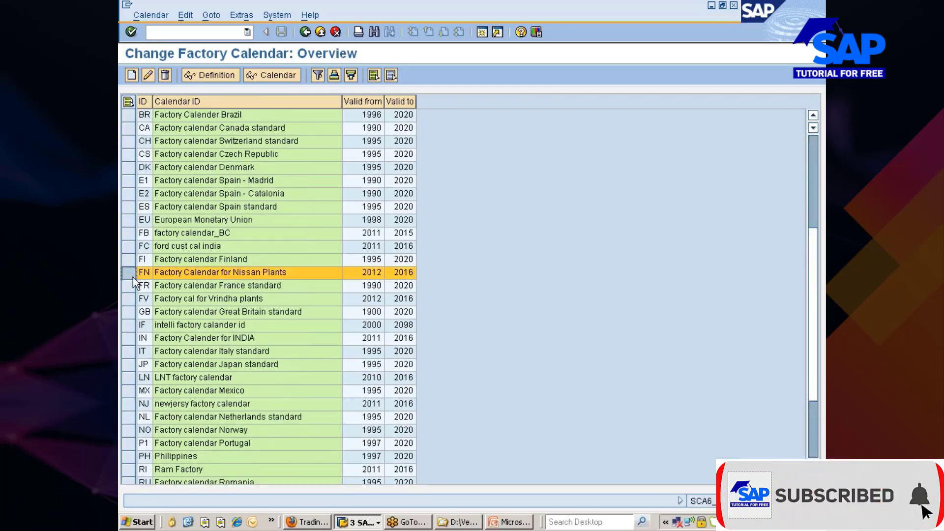
{"action": "left_click", "coordinate": [145, 76]}
Change the FN calendar's From Year to 2011 and try to save.
{"action": "left_click", "coordinate": [245, 130]}
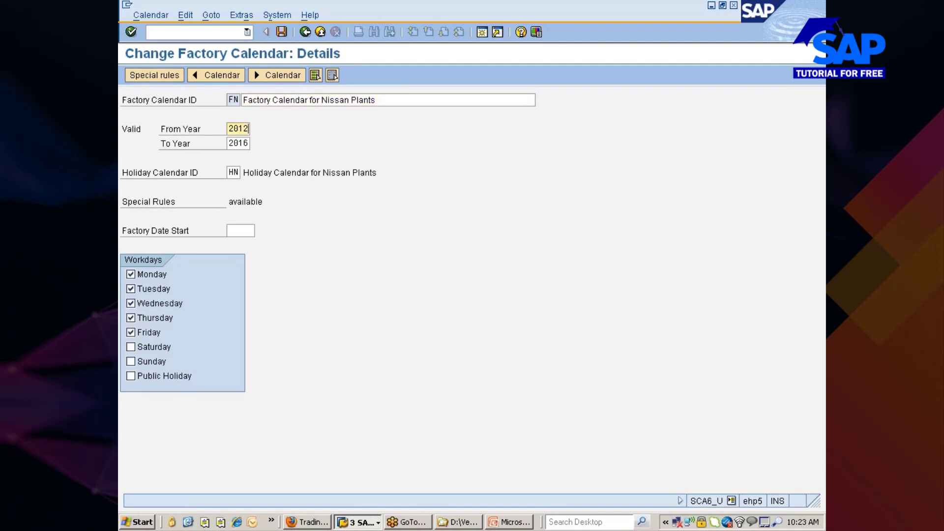
{"action": "key", "text": "BackSpace"}
{"action": "type", "text": "1"}
{"action": "key", "text": "Return"}
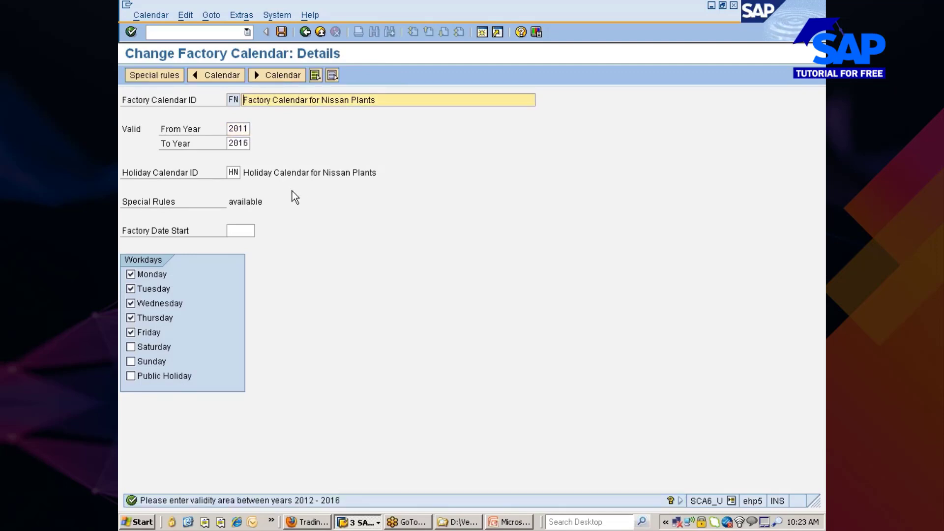
{"action": "left_click", "coordinate": [281, 32]}
Exit the calendar details without saving and return to the SAP Calendar main menu.
{"action": "left_click", "coordinate": [303, 32]}
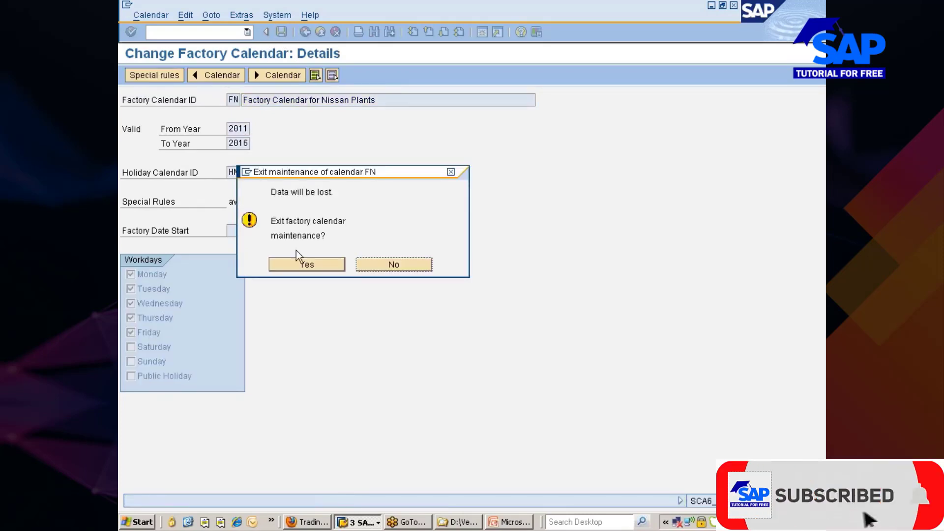
{"action": "left_click", "coordinate": [303, 265]}
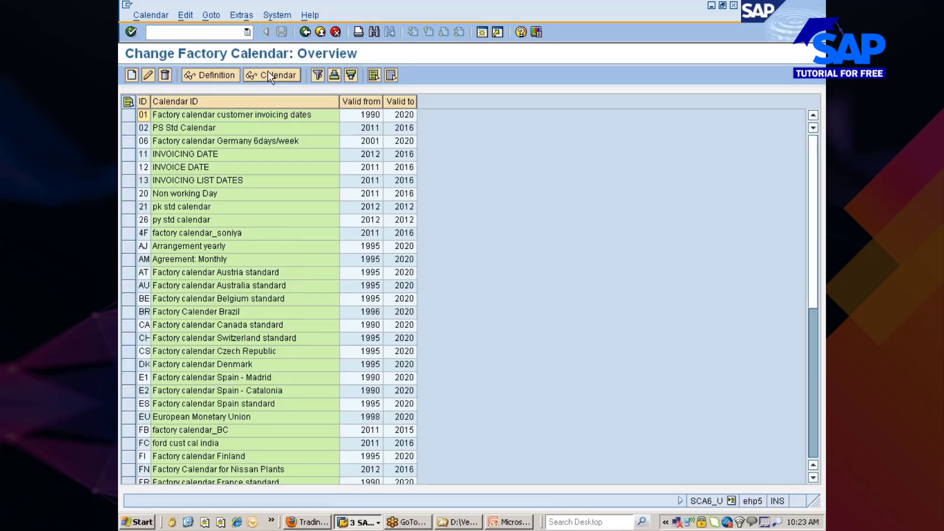
{"action": "left_click", "coordinate": [309, 36]}
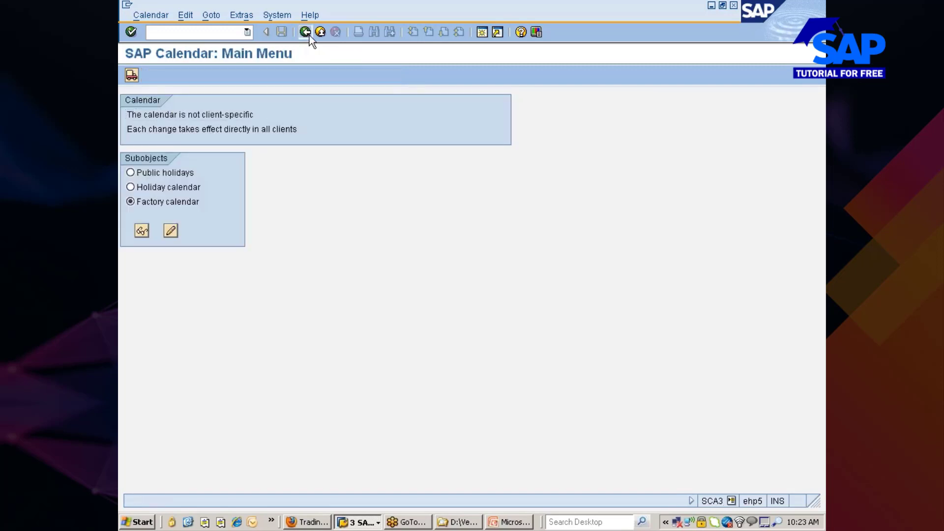
Close the Performance Assistant and leave the cycle counting settings table.
{"action": "left_click", "coordinate": [309, 35]}
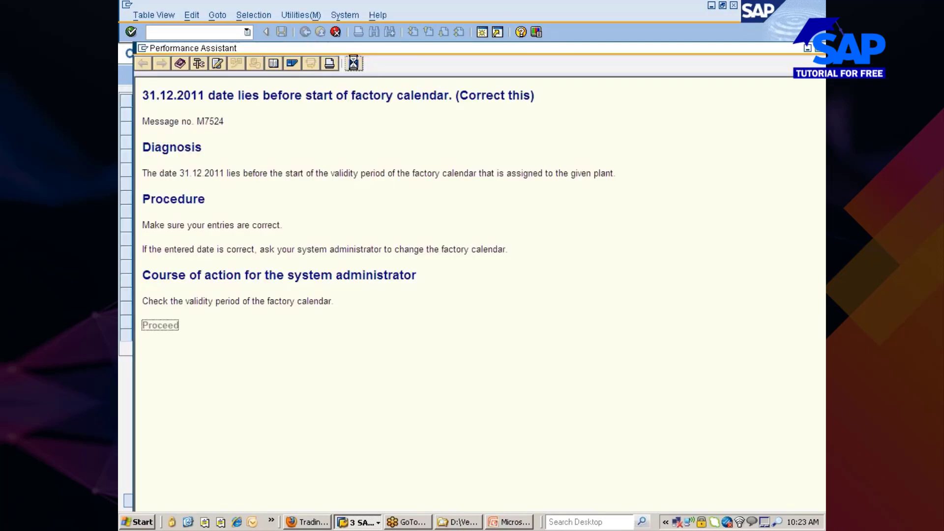
{"action": "left_click", "coordinate": [309, 35]}
{"action": "key", "text": "Return"}
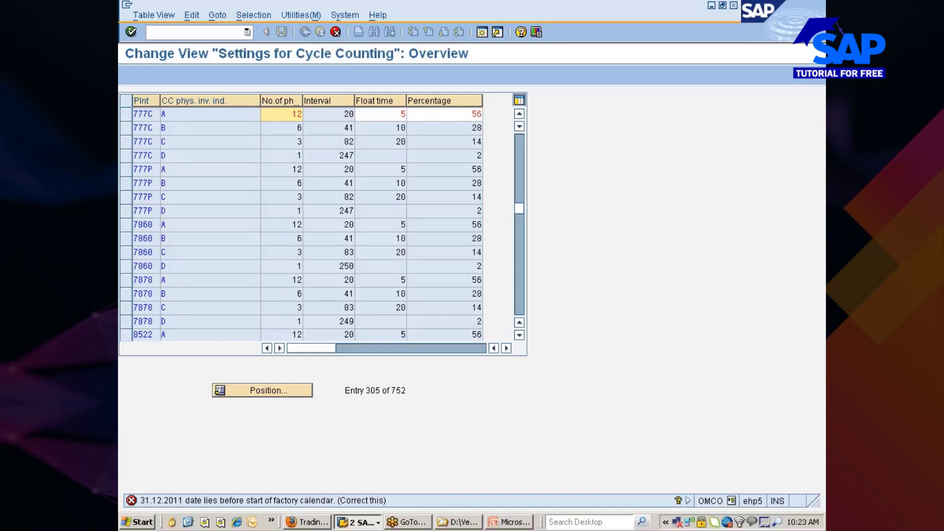
{"action": "left_click", "coordinate": [337, 32]}
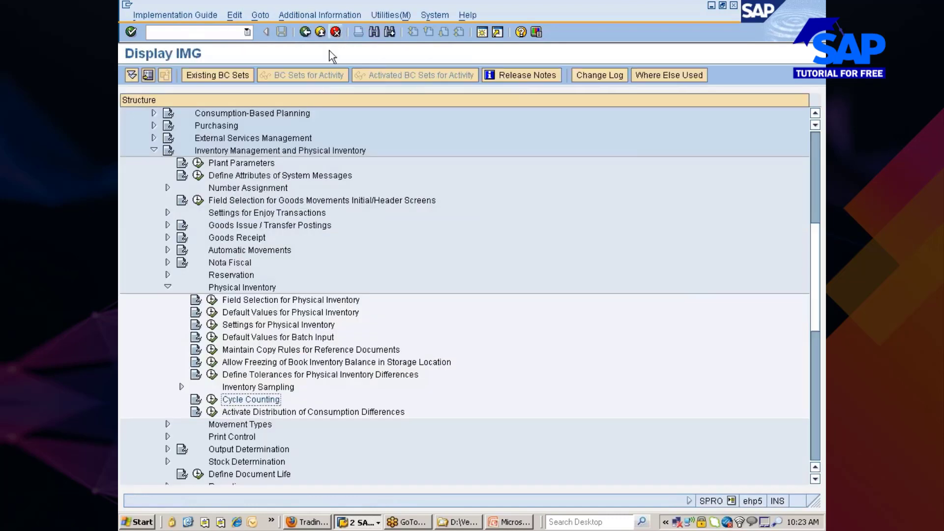
Run transaction /omm02 to reach the Change Material initial screen.
{"action": "scroll", "coordinate": [303, 344], "scroll_direction": "down", "scroll_amount": 2}
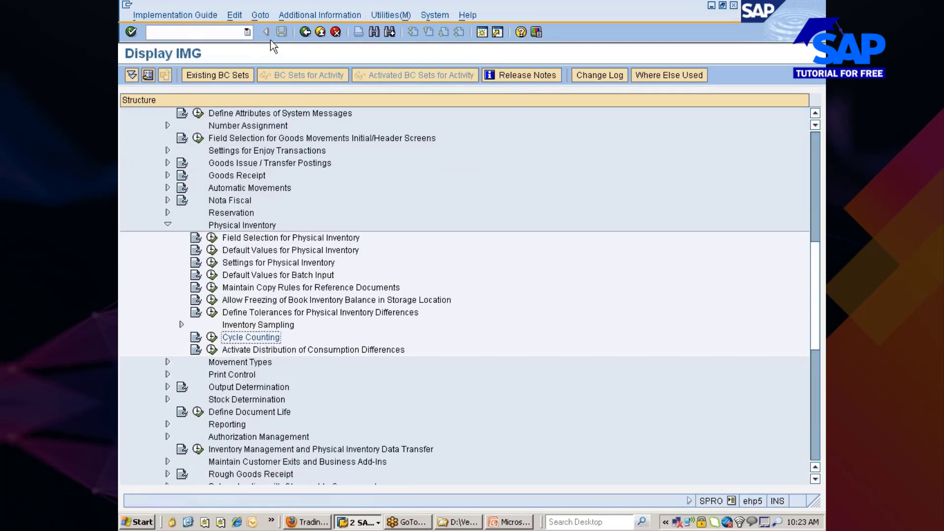
{"action": "left_click", "coordinate": [192, 32]}
{"action": "type", "text": "/omm02"}
{"action": "key", "text": "Return"}
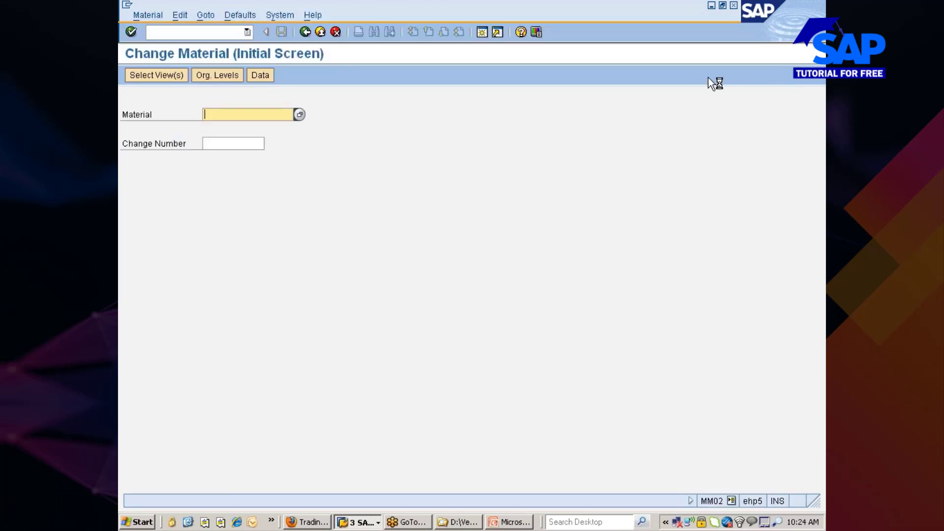
Choose material Frontwheel_tyre, both General Plant Data / Storage views, and plant 777C.
{"action": "key", "text": "Down"}
{"action": "key", "text": "Down"}
{"action": "key", "text": "Return"}
{"action": "key", "text": "Return"}
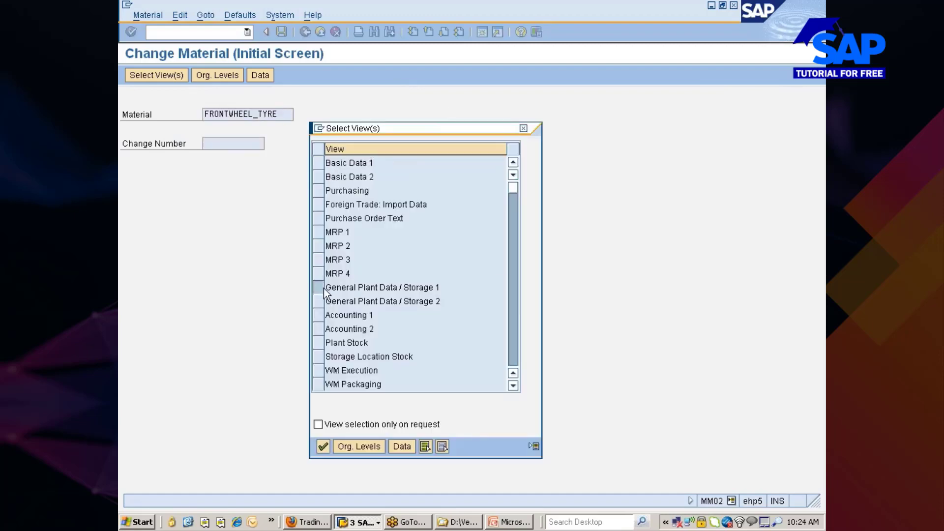
{"action": "left_click_drag", "start_coordinate": [318, 287], "coordinate": [321, 301]}
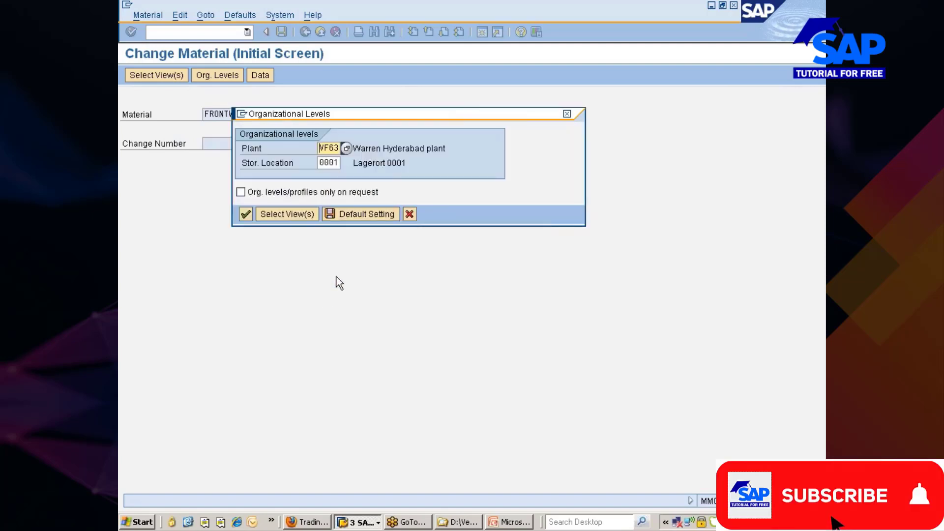
{"action": "key", "text": "Delete"}
{"action": "key", "text": "Delete"}
{"action": "key", "text": "Delete"}
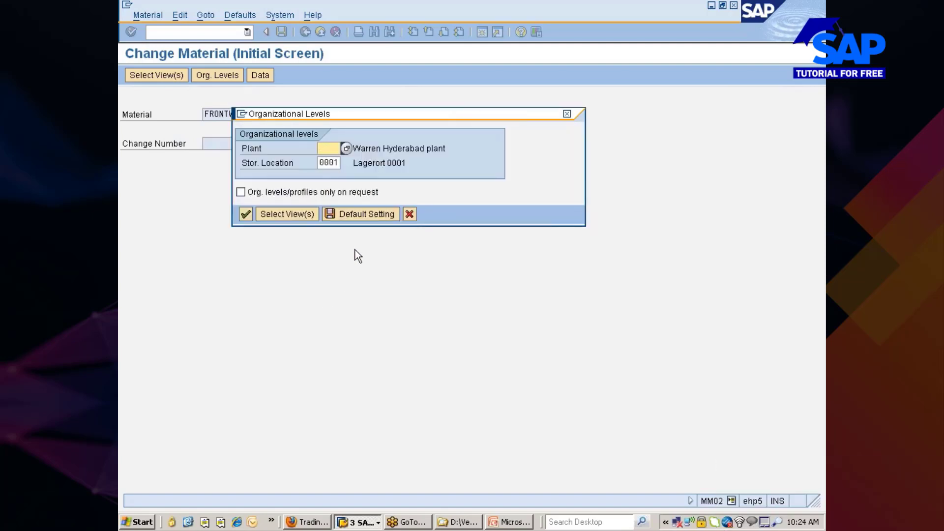
{"action": "type", "text": "777"}
{"action": "key", "text": "Down"}
{"action": "key", "text": "Return"}
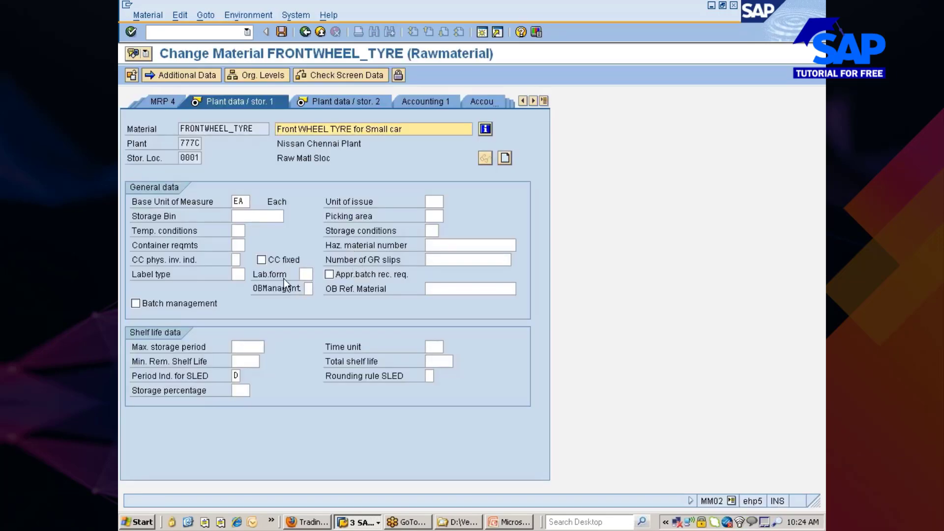
Give FRONTWHEEL_TYRE CC phys. inv. indicator A, save the material, and bring Firefox's quote window forward.
{"action": "left_click", "coordinate": [235, 260]}
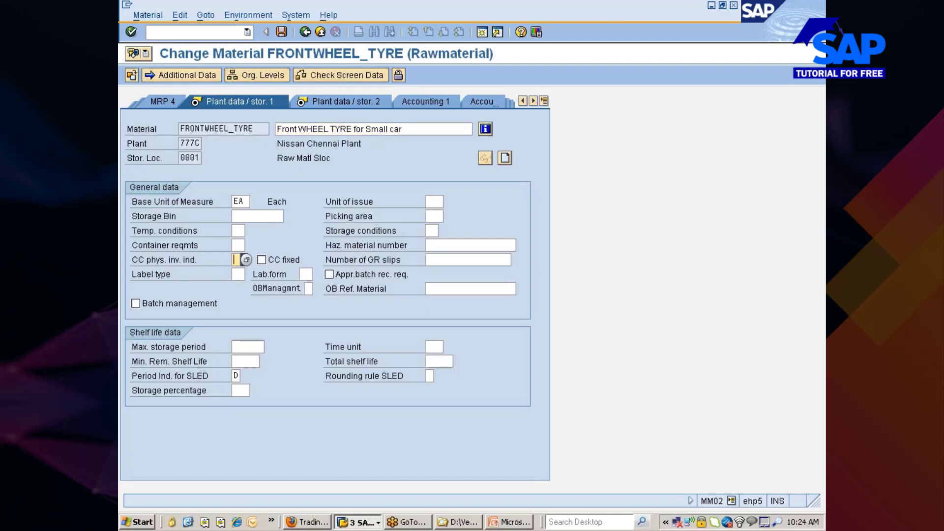
{"action": "left_click", "coordinate": [246, 260]}
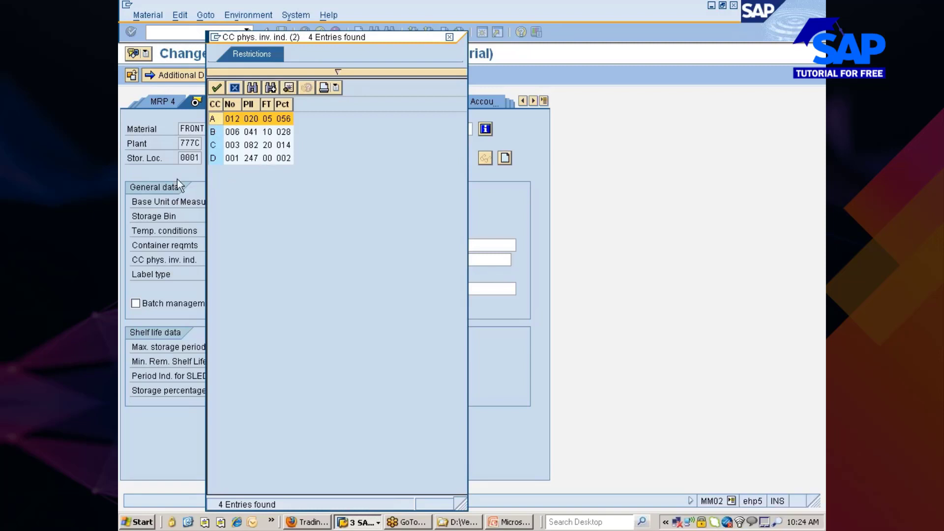
{"action": "double_click", "coordinate": [216, 123]}
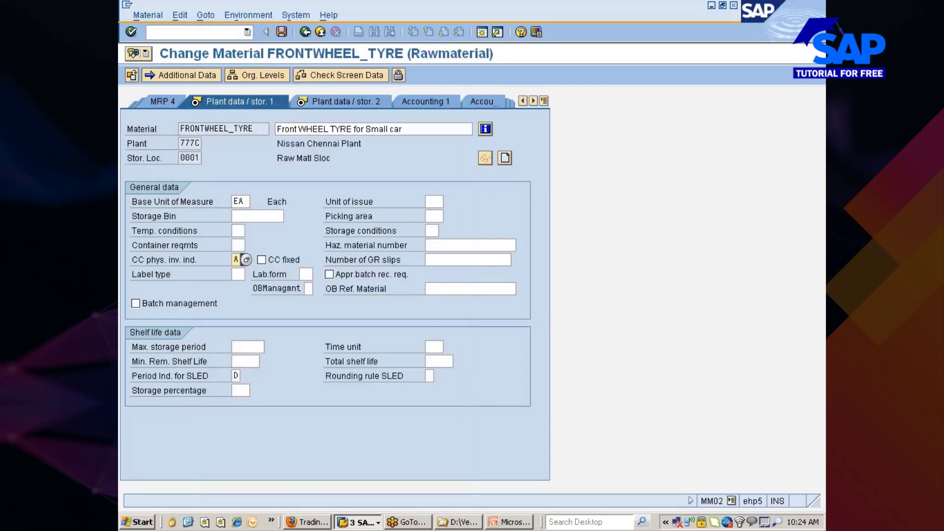
{"action": "key", "text": "Return"}
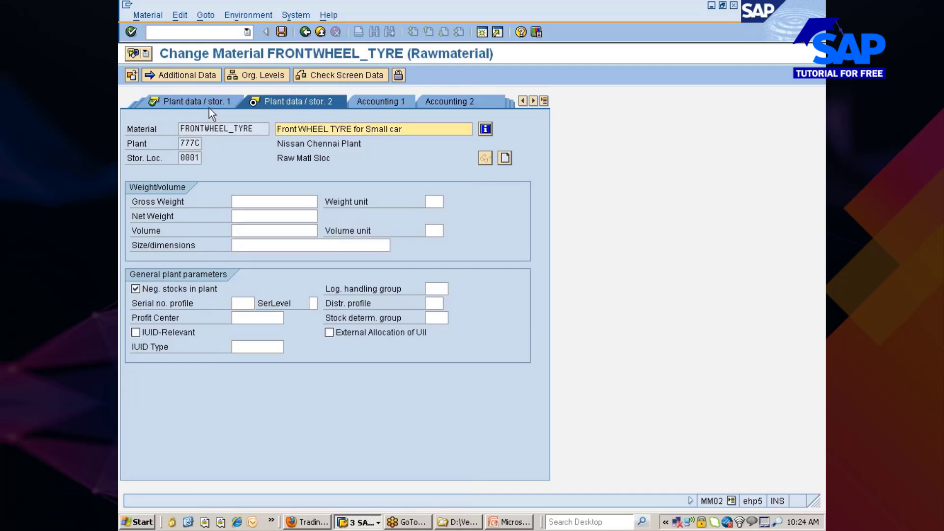
{"action": "left_click", "coordinate": [208, 101]}
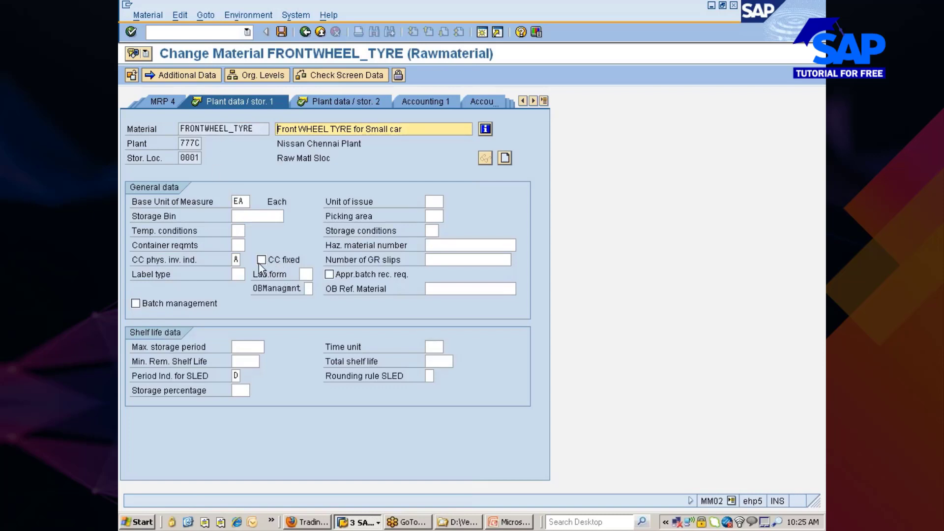
{"action": "left_click", "coordinate": [279, 34]}
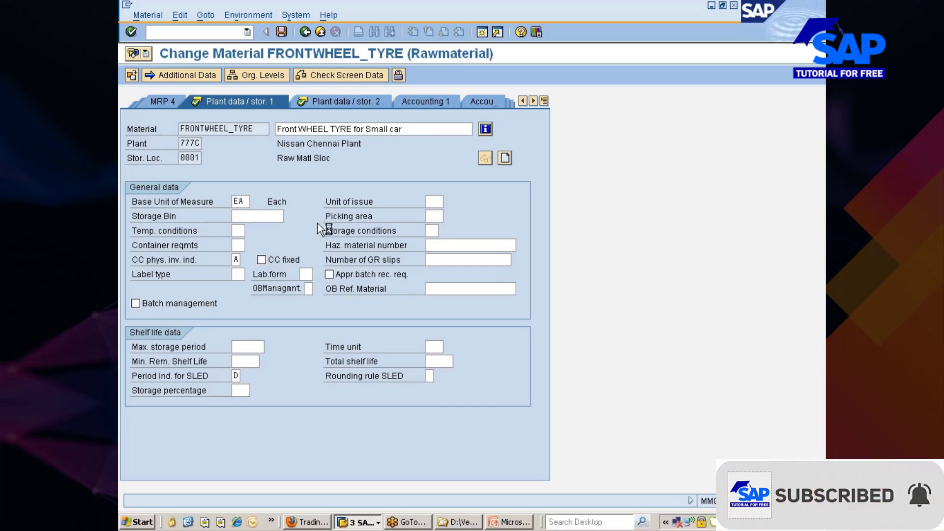
{"action": "left_click", "coordinate": [307, 522]}
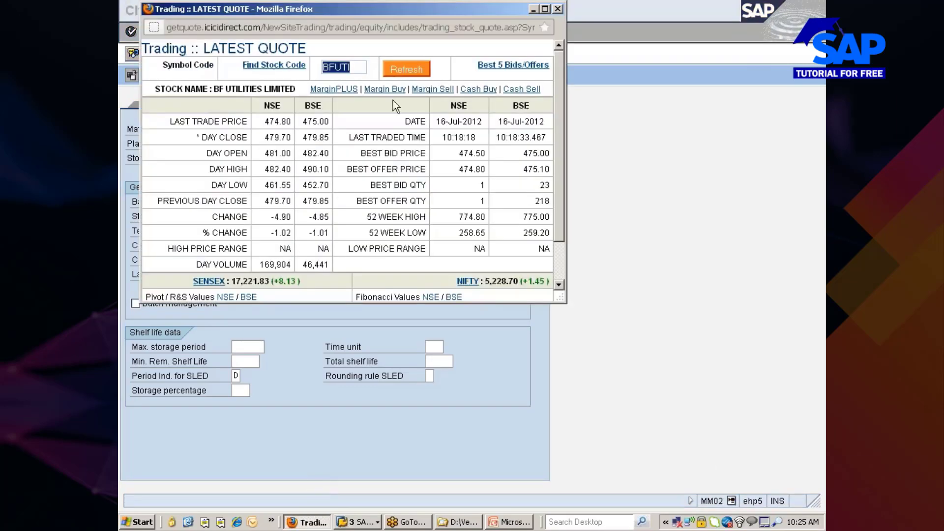
Refresh the BF Utilities stock quote in Firefox, then return to SAP.
{"action": "left_click", "coordinate": [407, 70]}
{"action": "key", "text": "alt+Tab"}
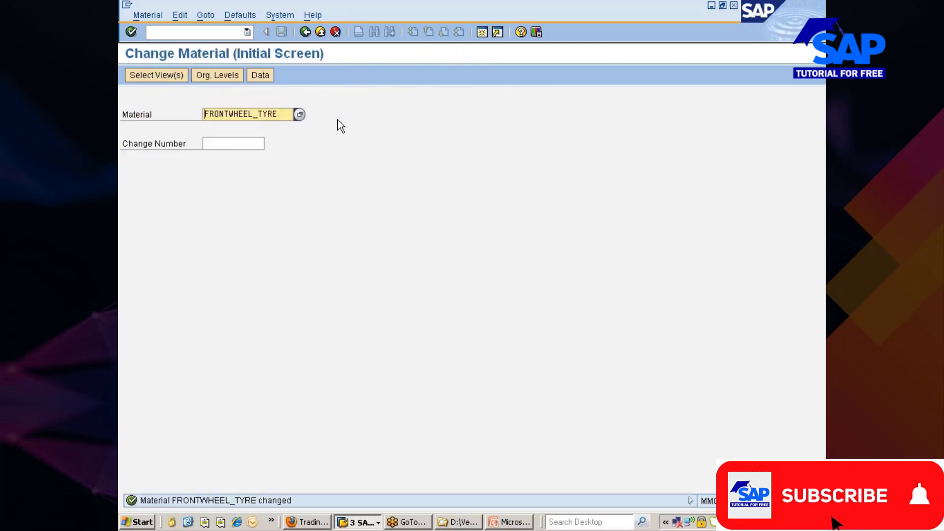
Open REARWHEEL_TYRE in MM02 with Plant data / stor. 1 and 2 views for plant 777C.
{"action": "key", "text": "Delete"}
{"action": "key", "text": "Delete"}
{"action": "key", "text": "Delete"}
{"action": "key", "text": "Delete"}
{"action": "key", "text": "Delete"}
{"action": "key", "text": "Delete"}
{"action": "key", "text": "Delete"}
{"action": "key", "text": "Delete"}
{"action": "key", "text": "Delete"}
{"action": "key", "text": "Delete"}
{"action": "key", "text": "Delete"}
{"action": "key", "text": "Delete"}
{"action": "key", "text": "Delete"}
{"action": "key", "text": "Delete"}
{"action": "key", "text": "Delete"}
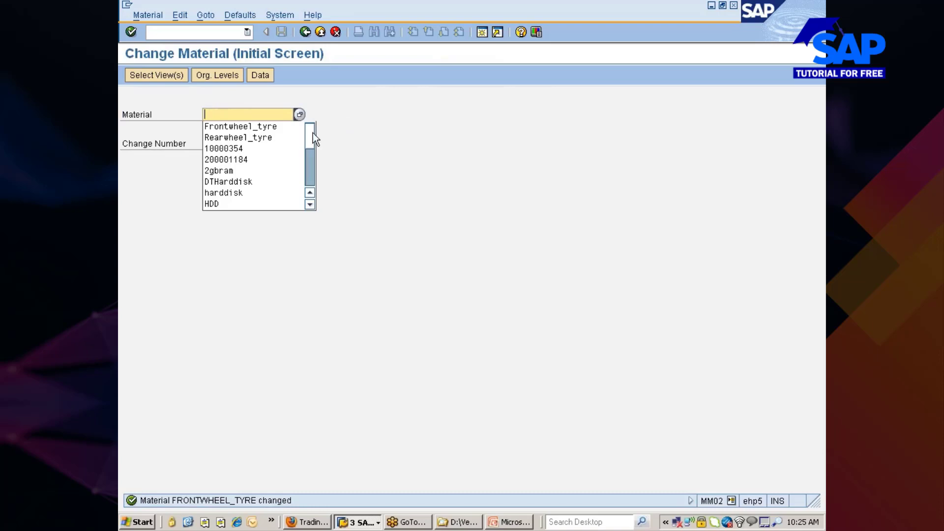
{"action": "left_click", "coordinate": [273, 137]}
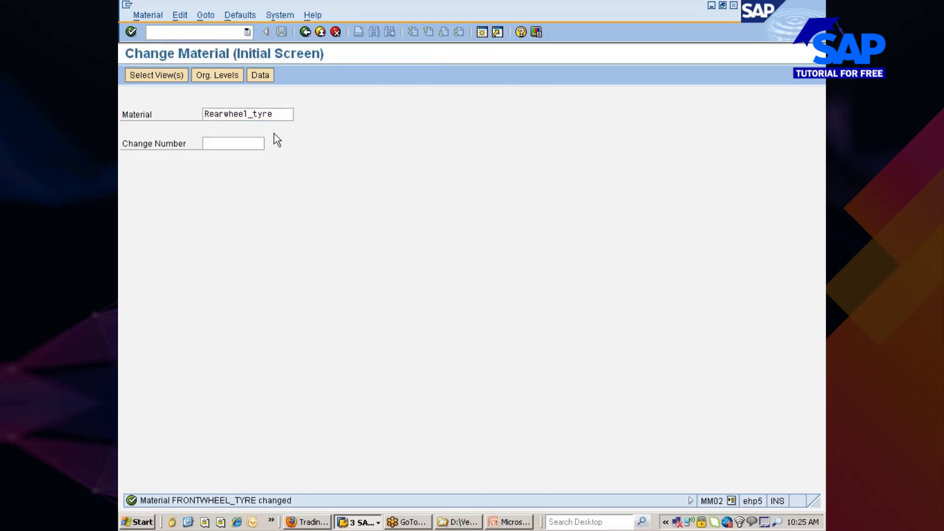
{"action": "key", "text": "Return"}
{"action": "left_click", "coordinate": [322, 302]}
{"action": "left_click", "coordinate": [321, 313]}
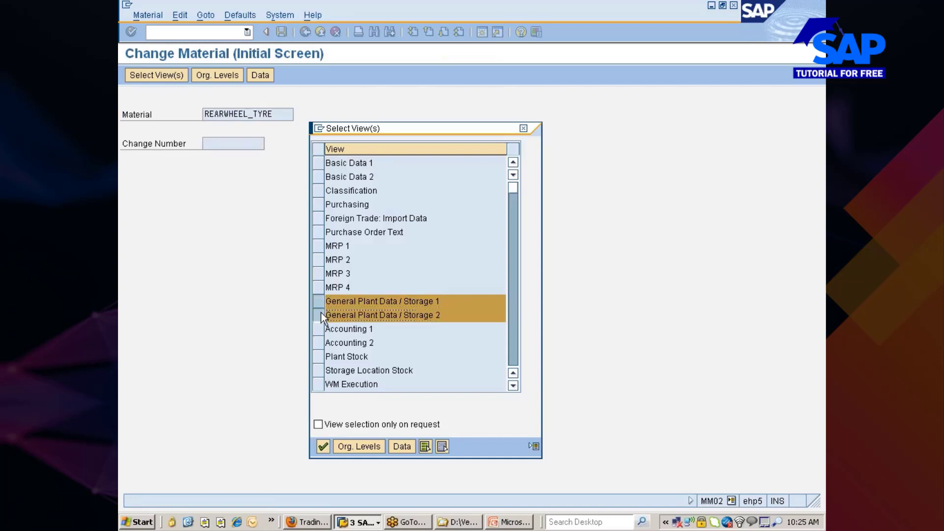
{"action": "key", "text": "Return"}
{"action": "key", "text": "Delete"}
{"action": "key", "text": "Delete"}
{"action": "key", "text": "Delete"}
{"action": "key", "text": "Delete"}
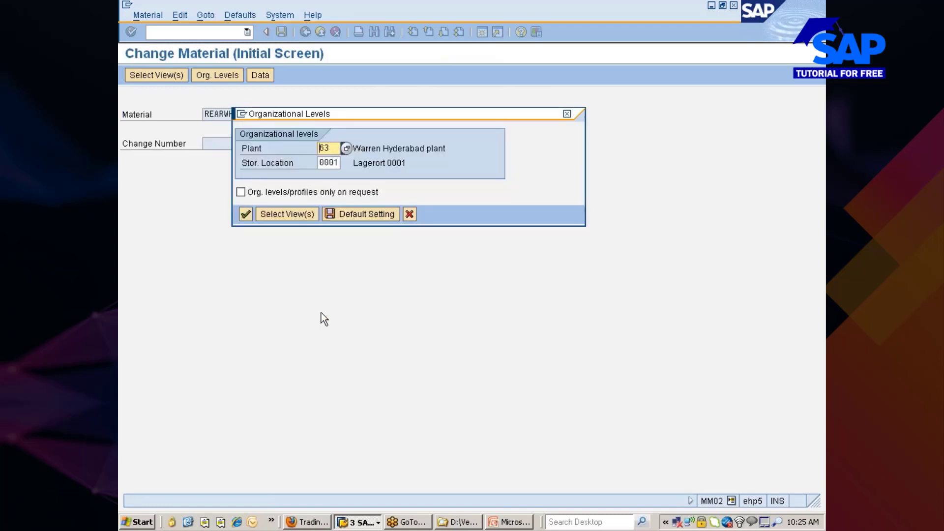
{"action": "type", "text": "7777"}
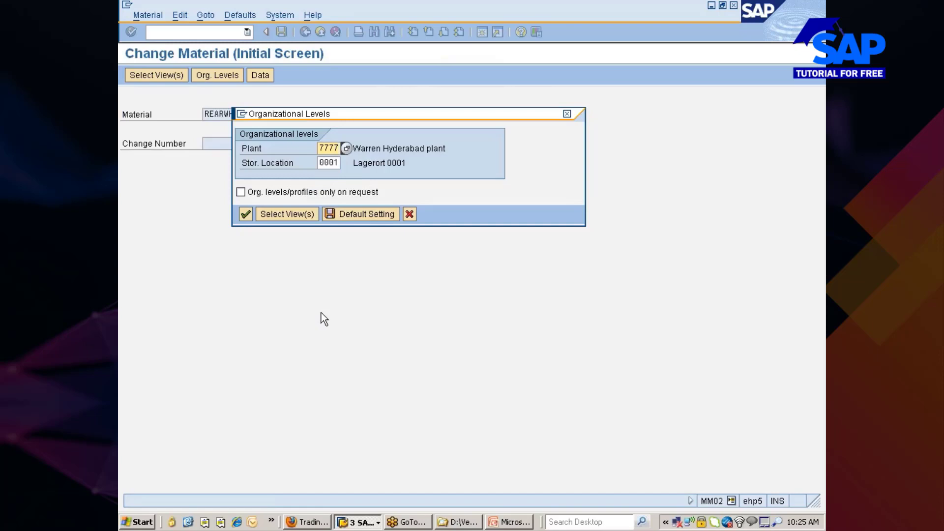
{"action": "key", "text": "BackSpace"}
{"action": "type", "text": "c"}
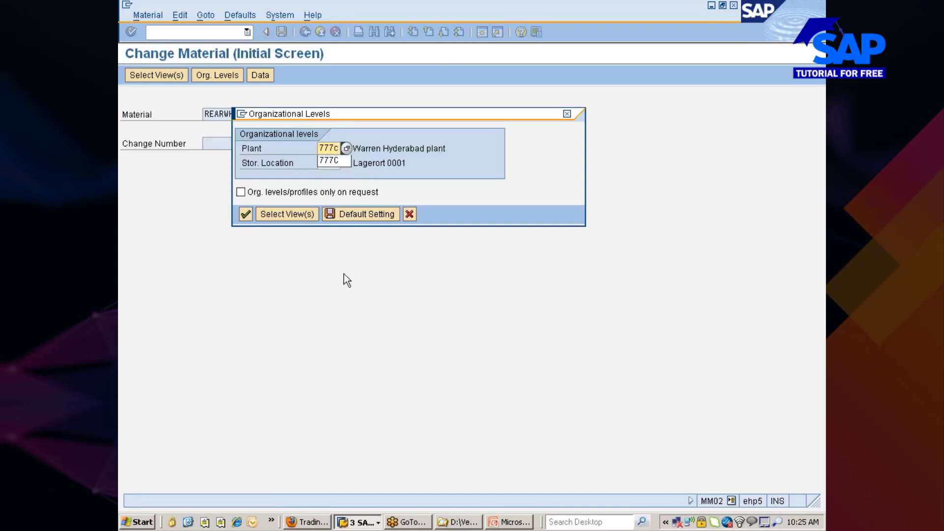
{"action": "key", "text": "Return"}
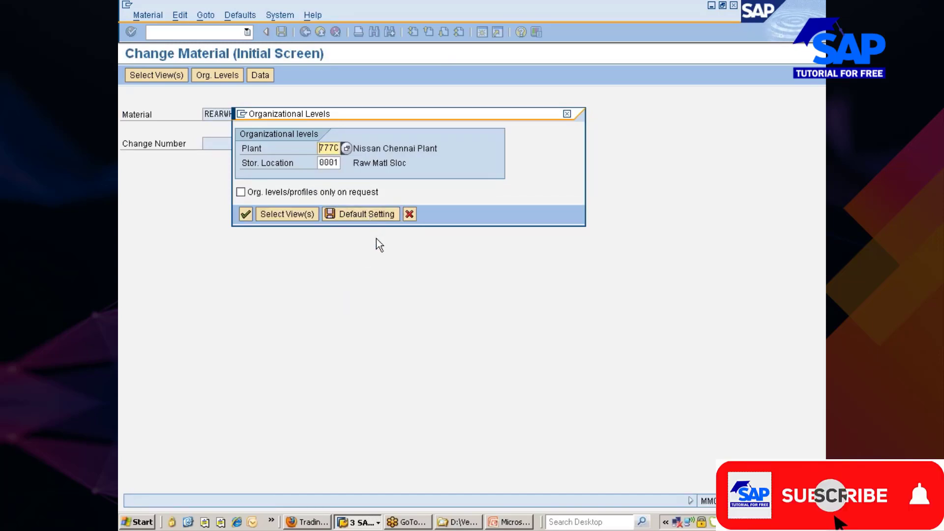
{"action": "left_click", "coordinate": [245, 215]}
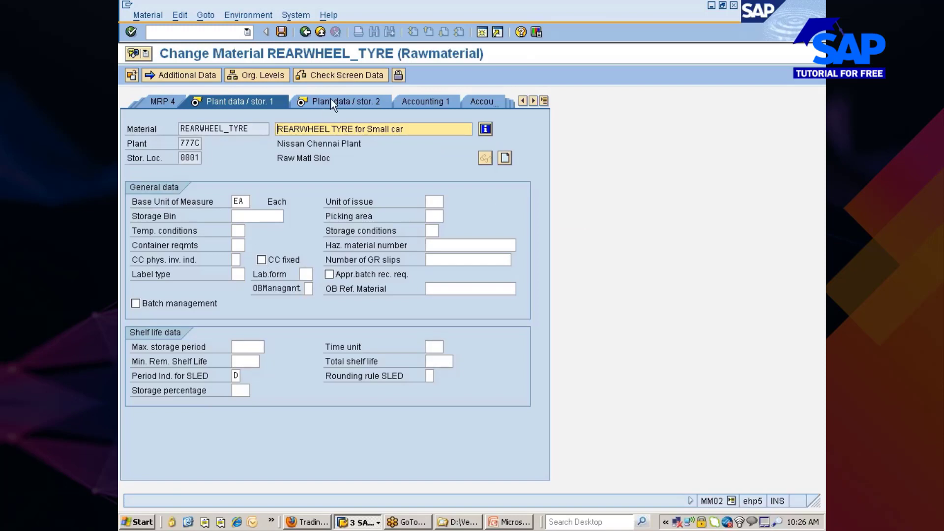
Set CC phys. inv. indicator B with CC fixed ticked, and save the material.
{"action": "left_click", "coordinate": [236, 259]}
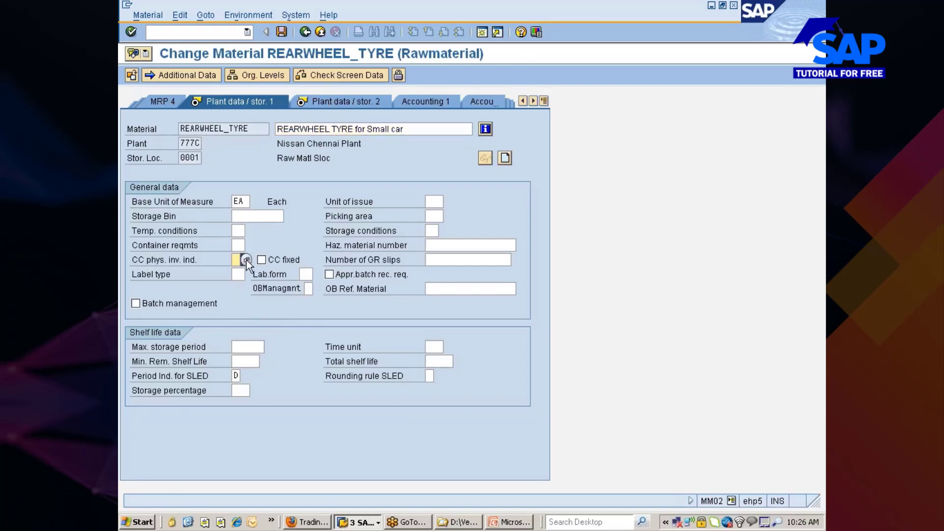
{"action": "left_click", "coordinate": [246, 260]}
{"action": "double_click", "coordinate": [218, 131]}
{"action": "left_click", "coordinate": [262, 260]}
{"action": "left_click", "coordinate": [281, 33]}
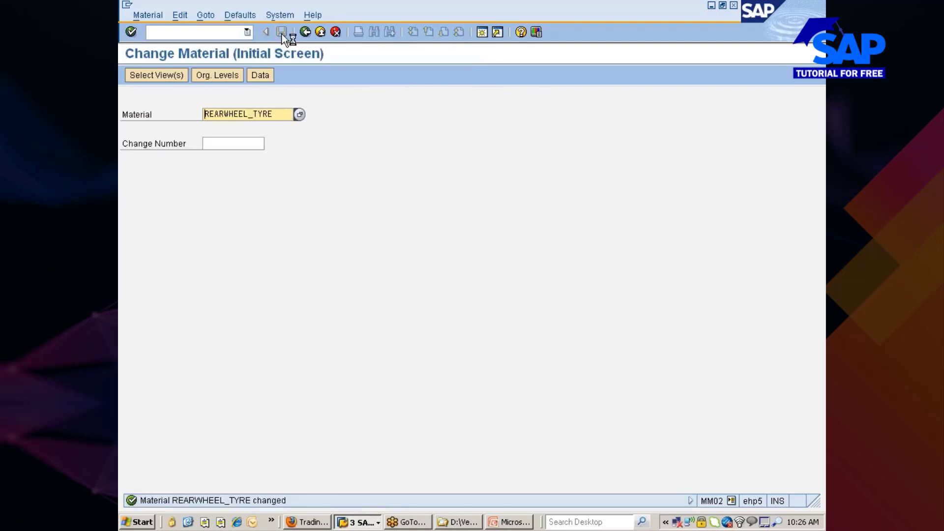
Reload the Firefox trading quote page and return to SAP.
{"action": "left_click", "coordinate": [306, 522]}
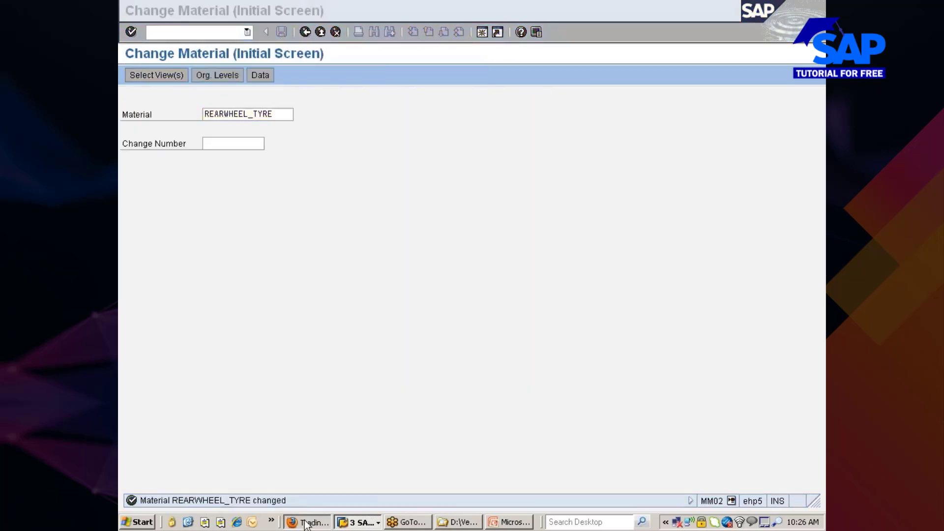
{"action": "left_click", "coordinate": [404, 66]}
{"action": "key", "text": "alt+Tab"}
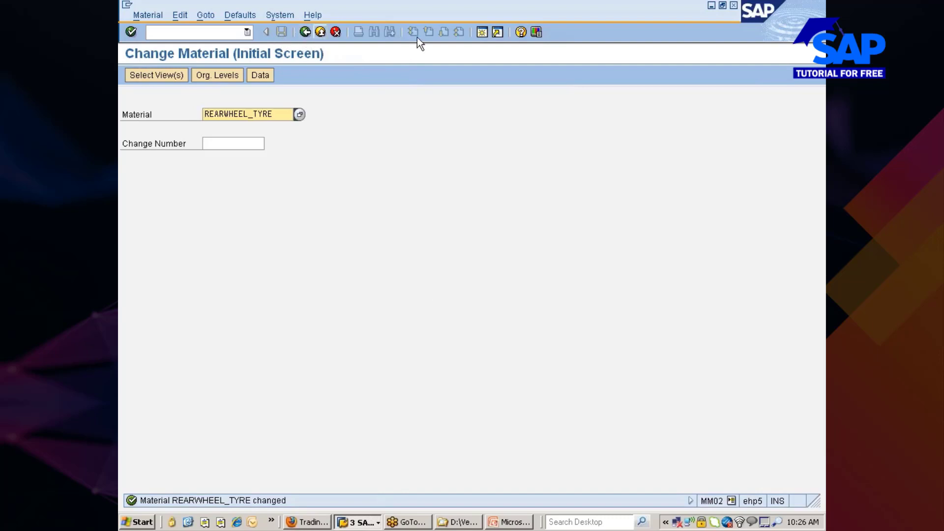
Open a new SAP session and expand Logistics > Materials Management > Physical Inventory.
{"action": "left_click", "coordinate": [481, 32]}
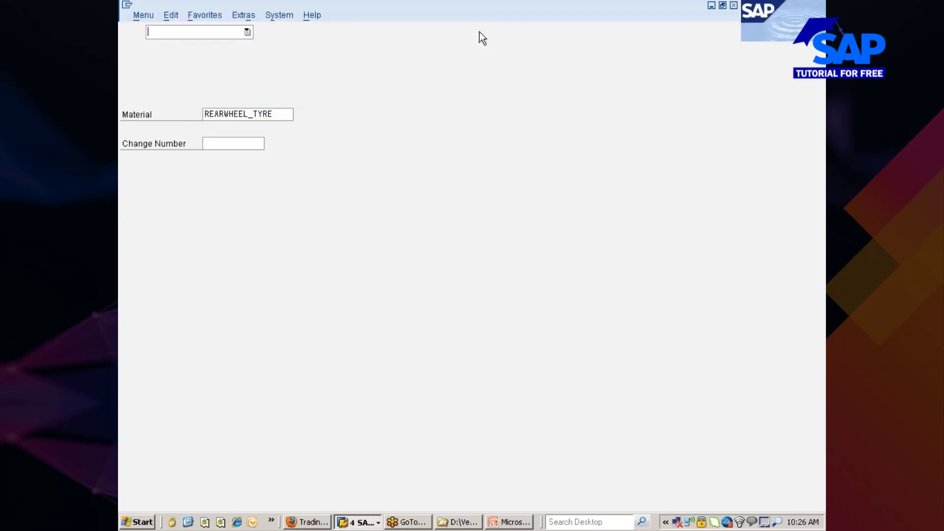
{"action": "left_click", "coordinate": [184, 166]}
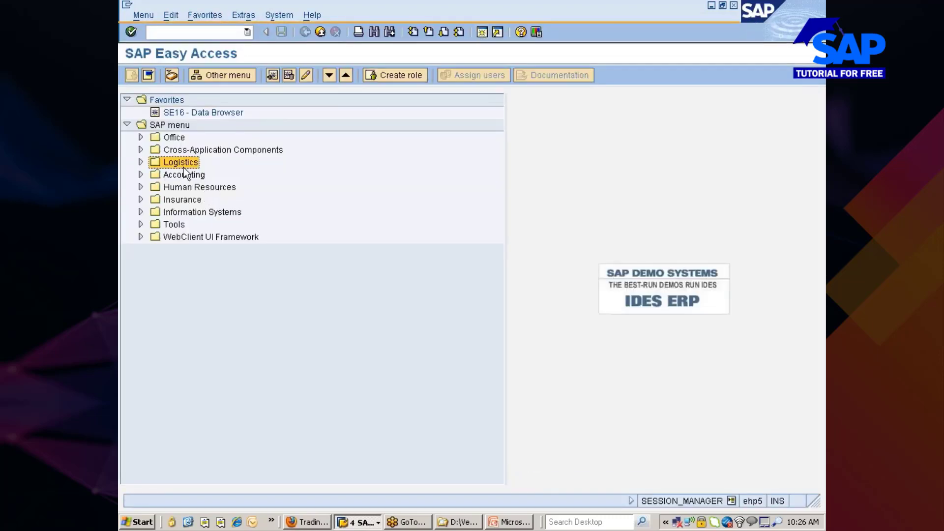
{"action": "double_click", "coordinate": [184, 167]}
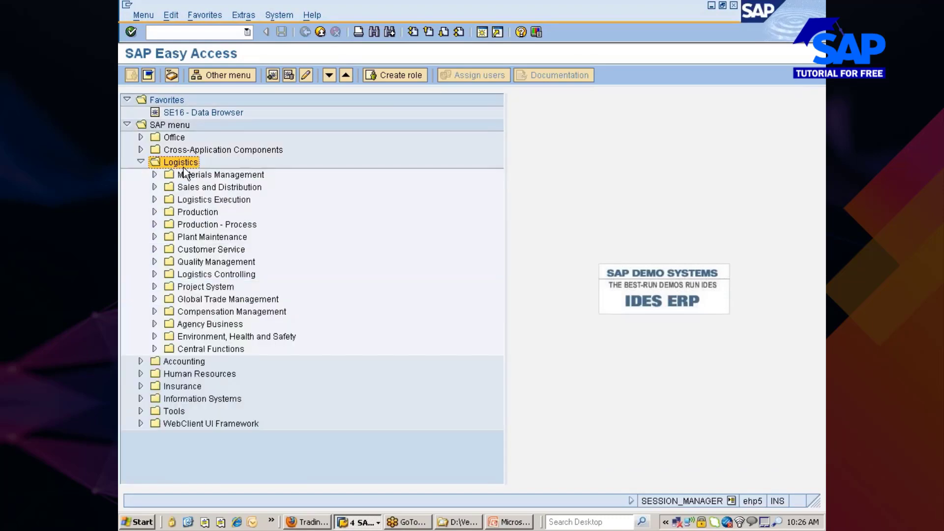
{"action": "double_click", "coordinate": [184, 169]}
{"action": "key", "text": "Down"}
{"action": "key", "text": "Right"}
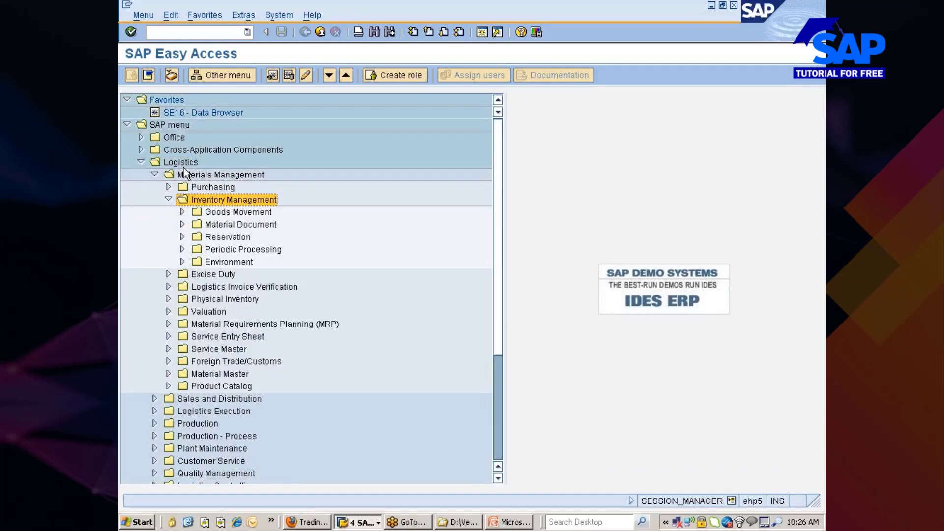
{"action": "key", "text": "Left"}
{"action": "key", "text": "Down"}
{"action": "key", "text": "Down"}
{"action": "key", "text": "Down"}
{"action": "key", "text": "Right"}
Expand Special Procedures > Cycle Counting and launch MIBC Set Cycle-Counting Indicator.
{"action": "key", "text": "Down"}
{"action": "key", "text": "Down"}
{"action": "key", "text": "Down"}
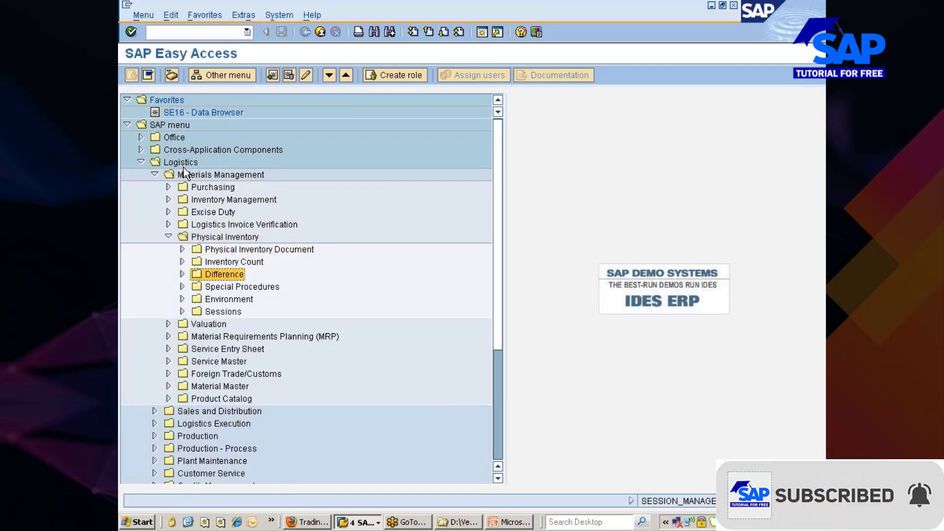
{"action": "key", "text": "Down"}
{"action": "key", "text": "Right"}
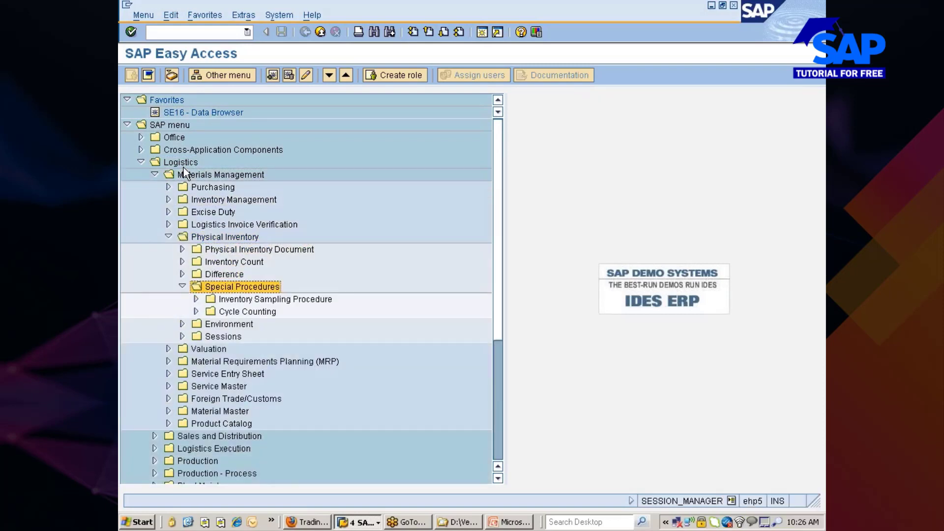
{"action": "key", "text": "Down"}
{"action": "key", "text": "Down"}
{"action": "key", "text": "Right"}
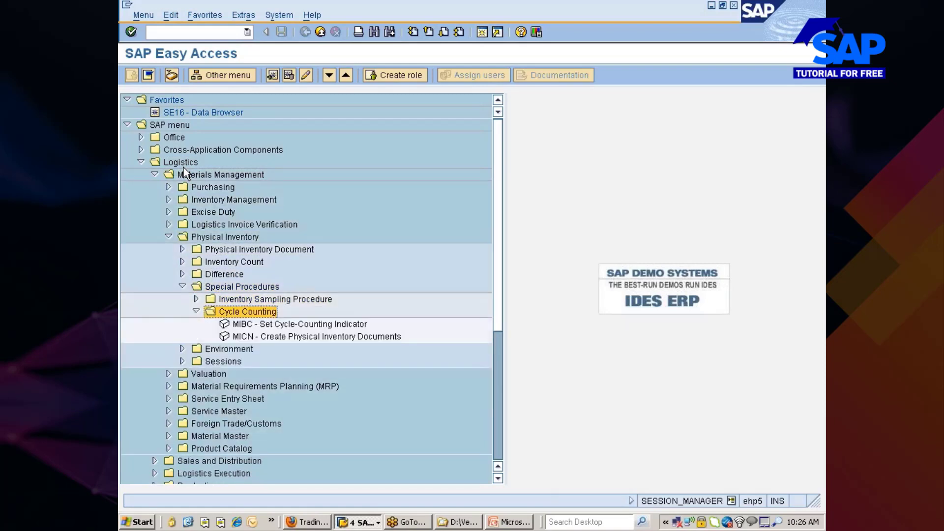
{"action": "key", "text": "Down"}
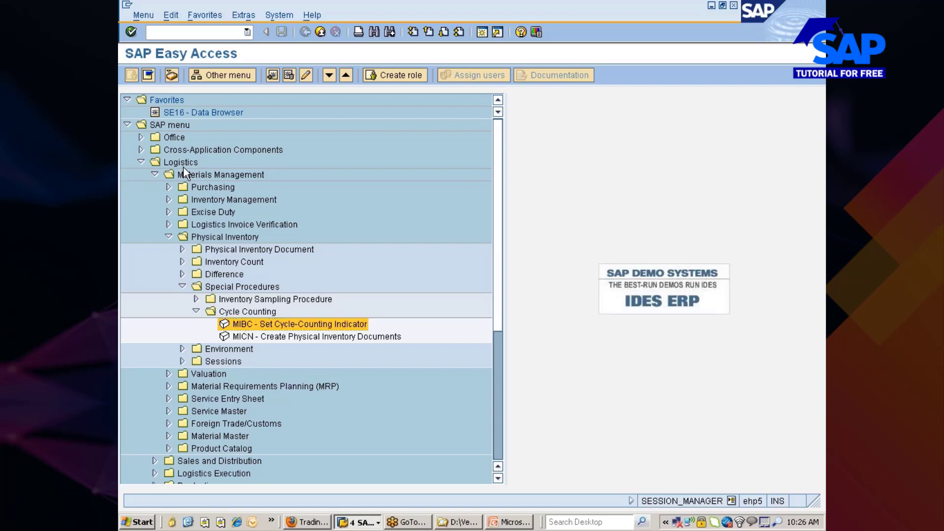
{"action": "key", "text": "Return"}
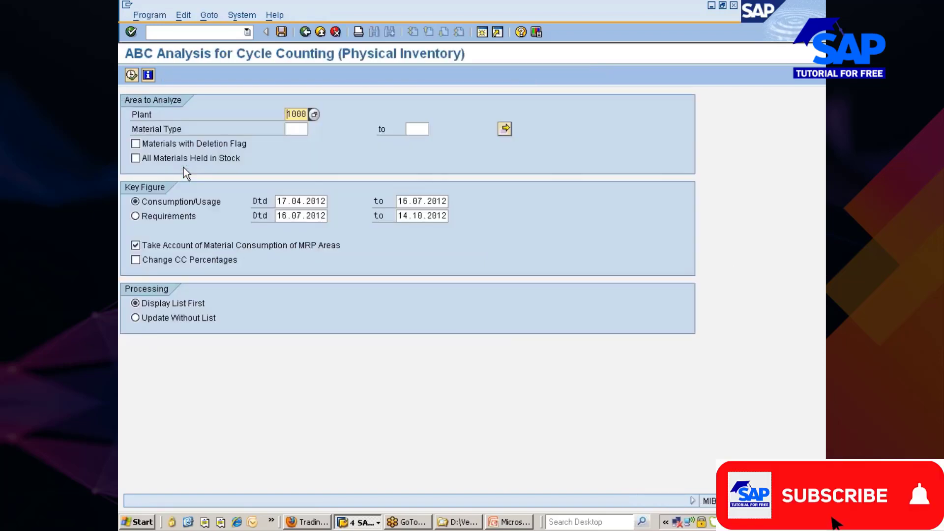
Set the analysis plant to 777C and include all materials held in stock.
{"action": "key", "text": "BackSpace"}
{"action": "key", "text": "BackSpace"}
{"action": "key", "text": "BackSpace"}
{"action": "key", "text": "BackSpace"}
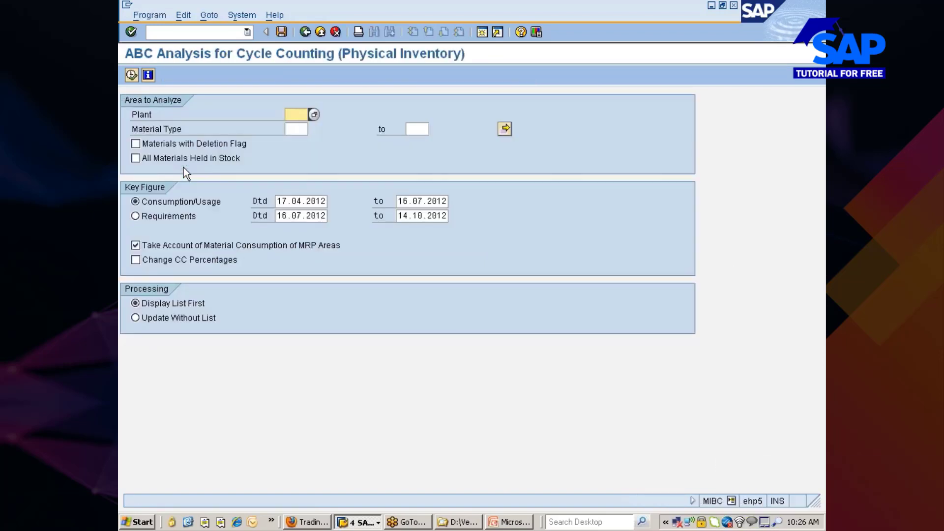
{"action": "type", "text": "777c"}
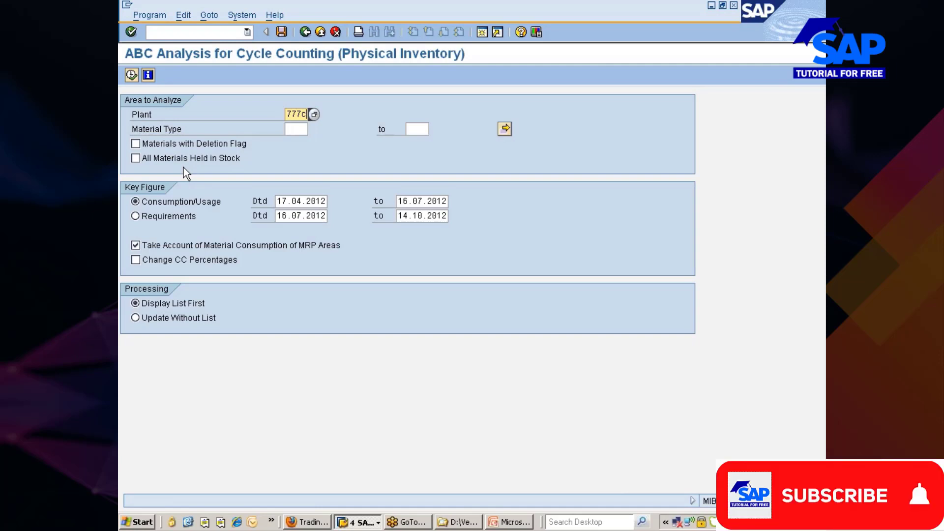
{"action": "key", "text": "F8"}
{"action": "left_click", "coordinate": [144, 160]}
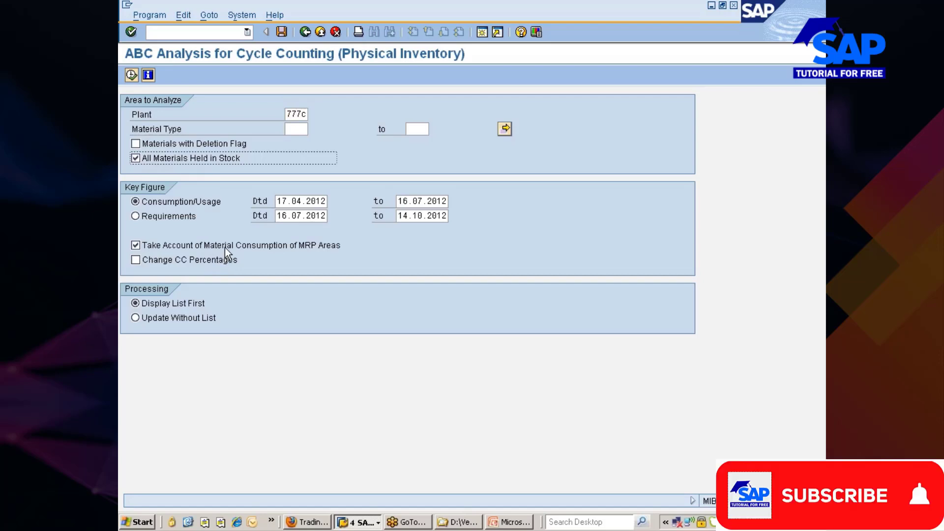
Try Change CC Percentages, cancel the percentages dialog, and untick the option.
{"action": "left_click", "coordinate": [194, 258]}
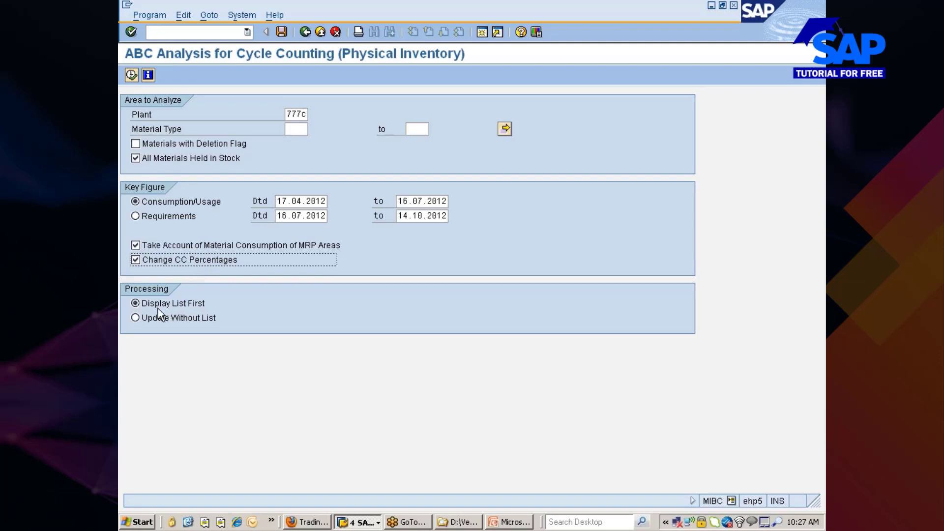
{"action": "key", "text": "F8"}
{"action": "left_click", "coordinate": [131, 75]}
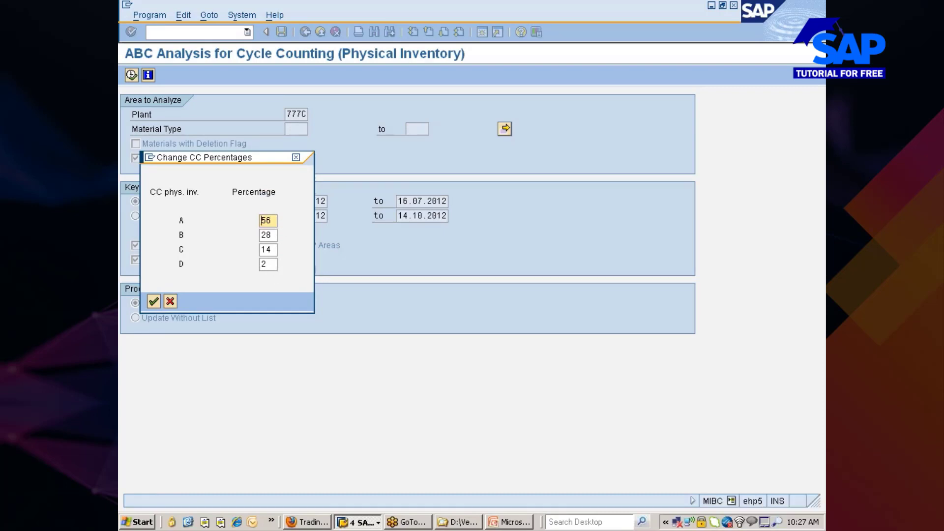
{"action": "left_click_drag", "start_coordinate": [210, 161], "coordinate": [409, 128]}
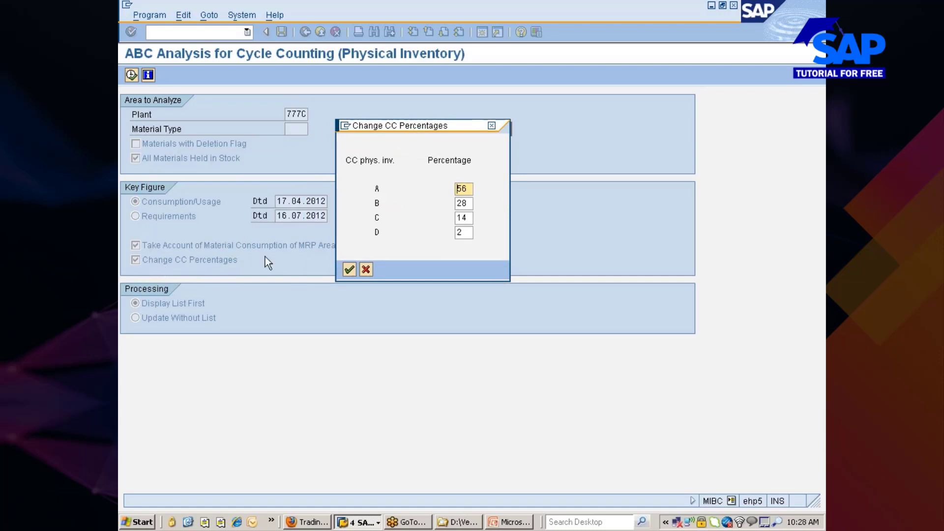
{"action": "left_click", "coordinate": [366, 269]}
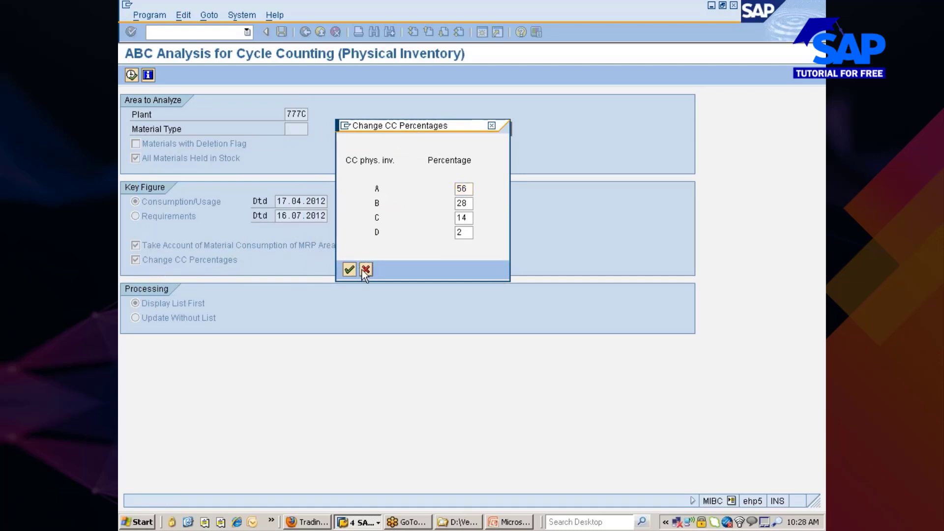
{"action": "left_click", "coordinate": [189, 260]}
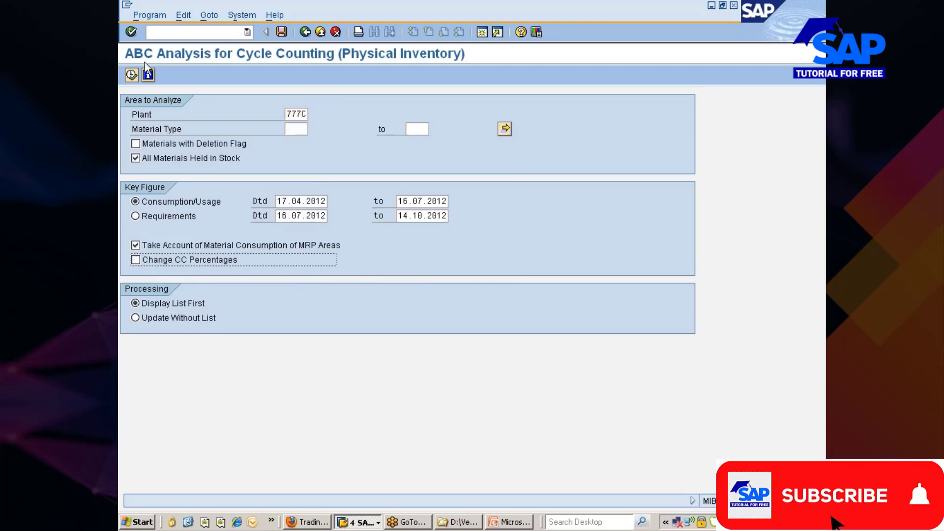
Execute the ABC analysis and review REARWHEEL_TYRE's CC New and CC Old classes.
{"action": "left_click", "coordinate": [132, 75]}
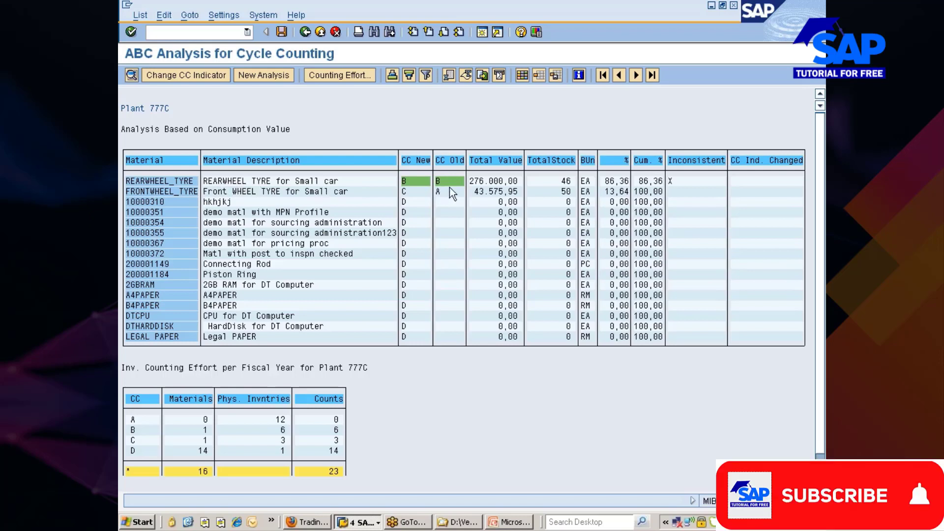
{"action": "left_click", "coordinate": [408, 181]}
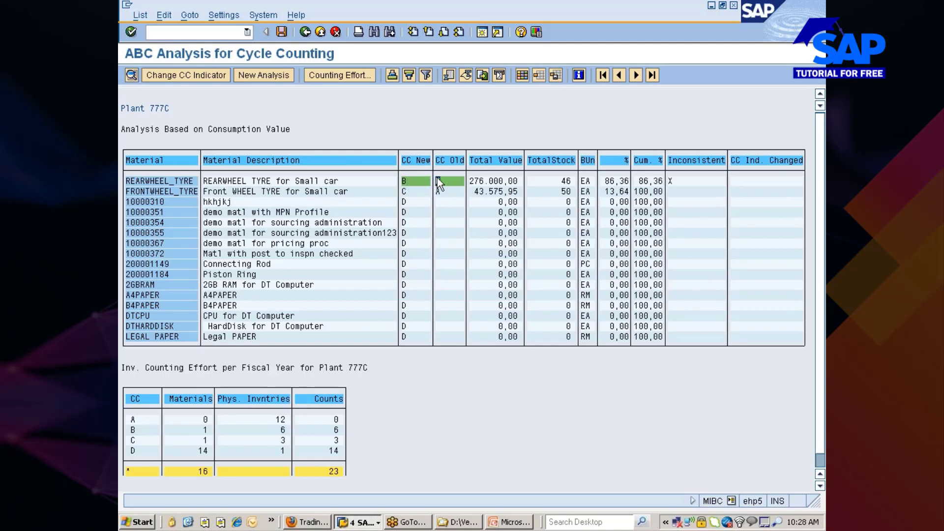
{"action": "left_click", "coordinate": [129, 181]}
Switch back to the Change Material window for REARWHEEL_TYRE.
{"action": "left_click", "coordinate": [355, 523]}
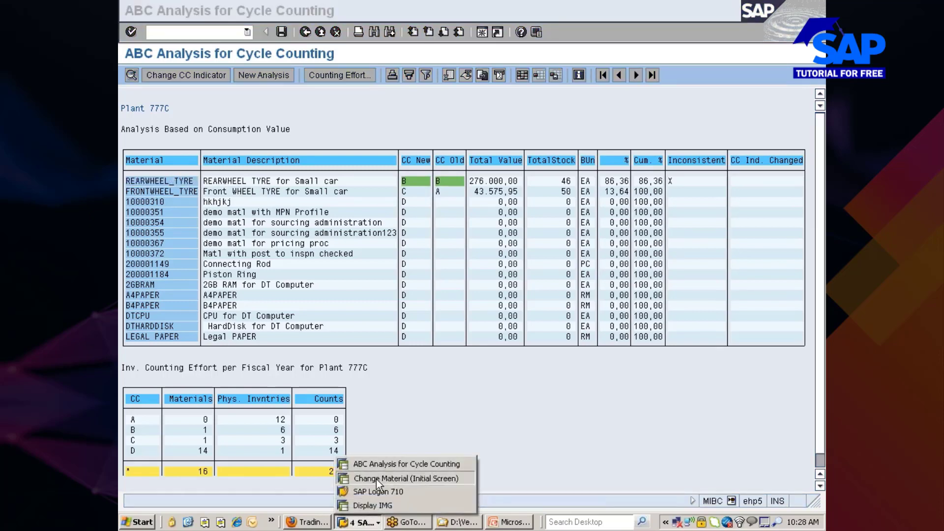
{"action": "left_click", "coordinate": [376, 479]}
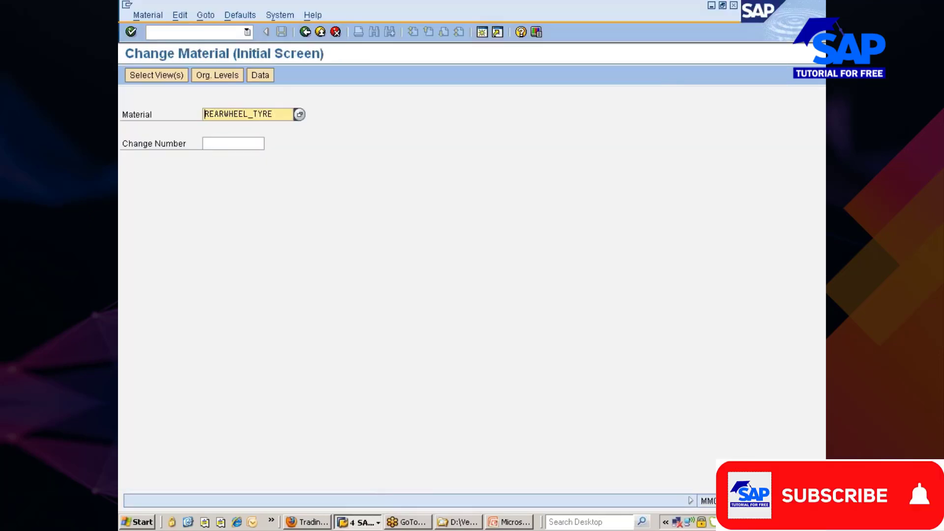
{"action": "left_click", "coordinate": [161, 16]}
Display REARWHEEL_TYRE's Plant data / stor. 1 view, confirm indicator B, then go back to the ABC list.
{"action": "mouse_move", "coordinate": [170, 77]}
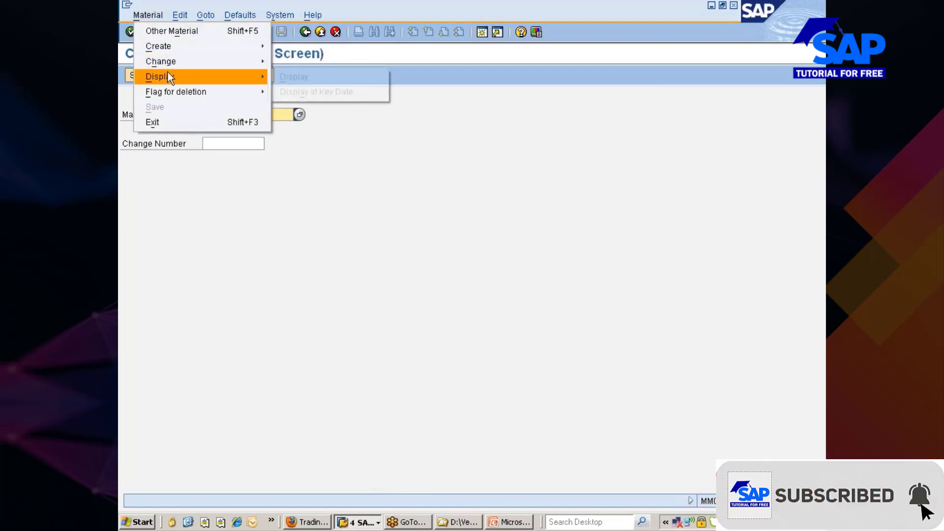
{"action": "left_click", "coordinate": [303, 74]}
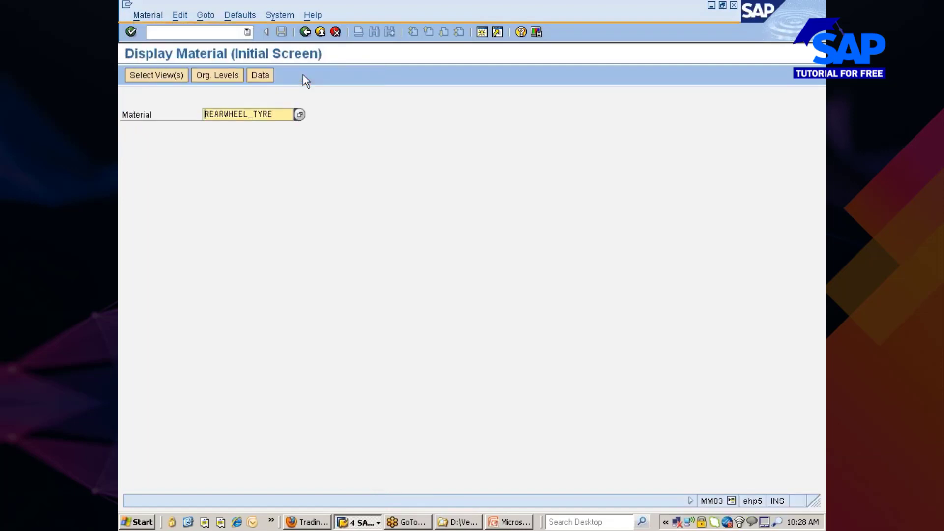
{"action": "key", "text": "Return"}
{"action": "left_click", "coordinate": [318, 301]}
{"action": "key", "text": "Return"}
{"action": "key", "text": "Return"}
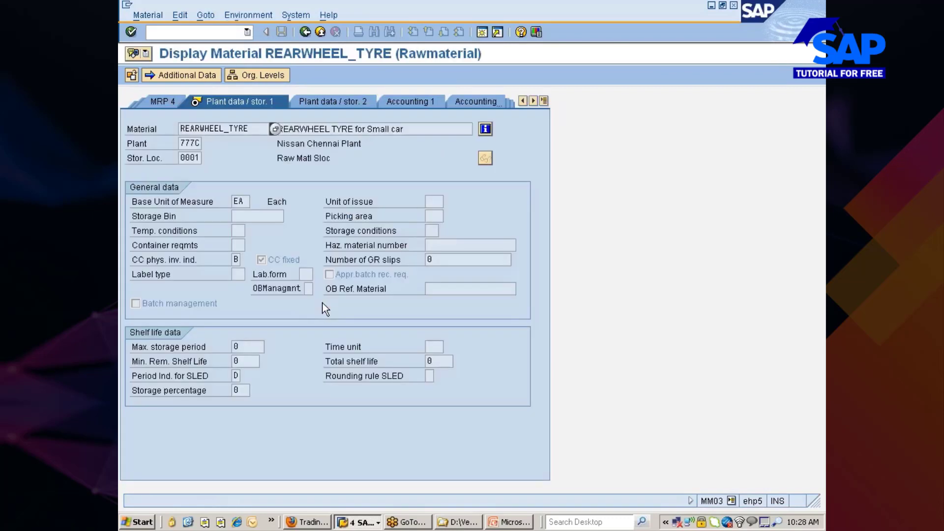
{"action": "left_click", "coordinate": [265, 261]}
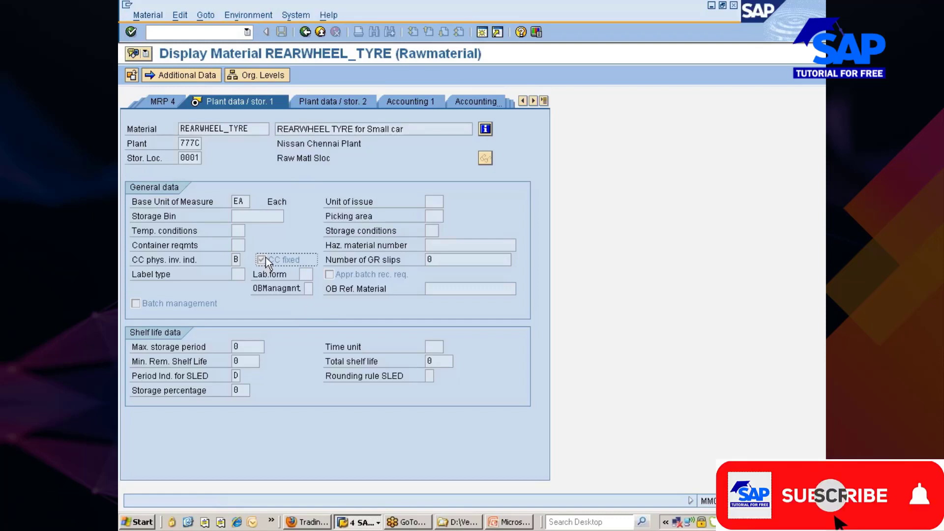
{"action": "key", "text": "F3"}
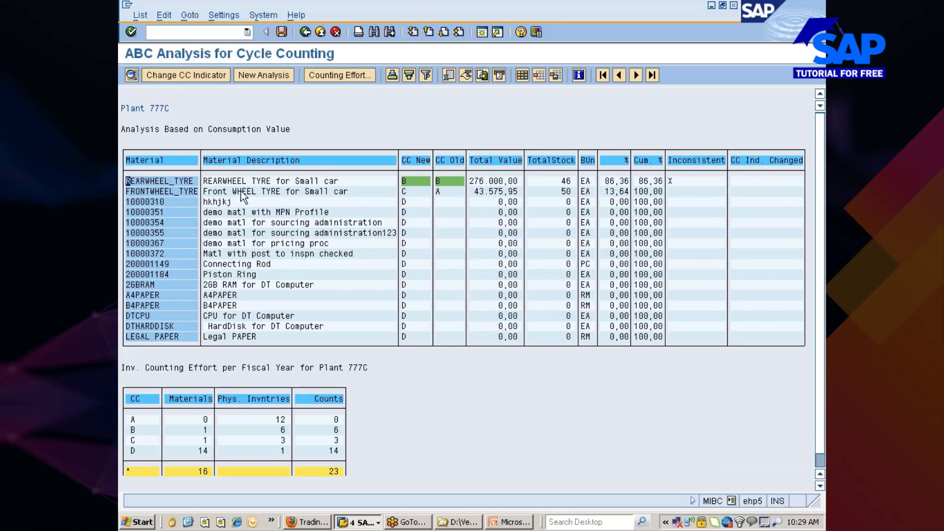
Open Change CC Indicator for FRONTWHEEL_TYRE and close it without saving.
{"action": "left_click", "coordinate": [408, 192]}
{"action": "left_click", "coordinate": [404, 193]}
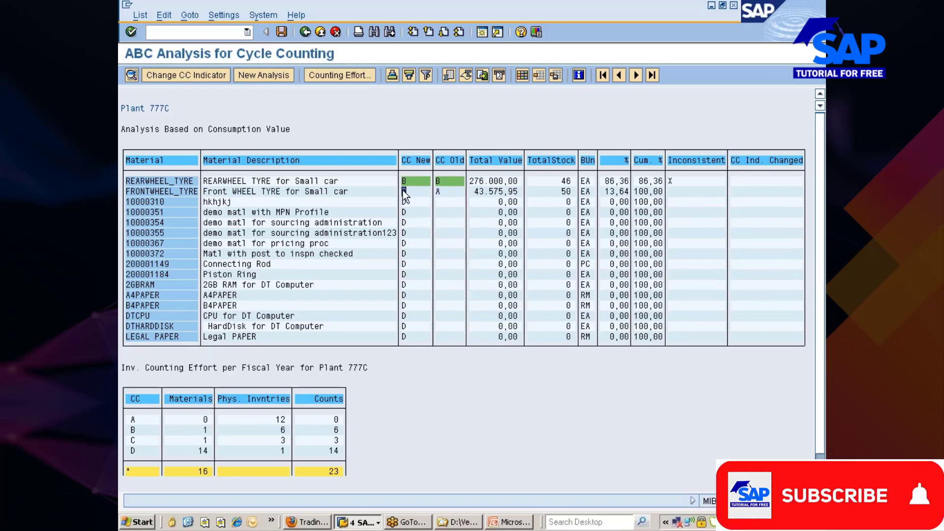
{"action": "left_click", "coordinate": [181, 192]}
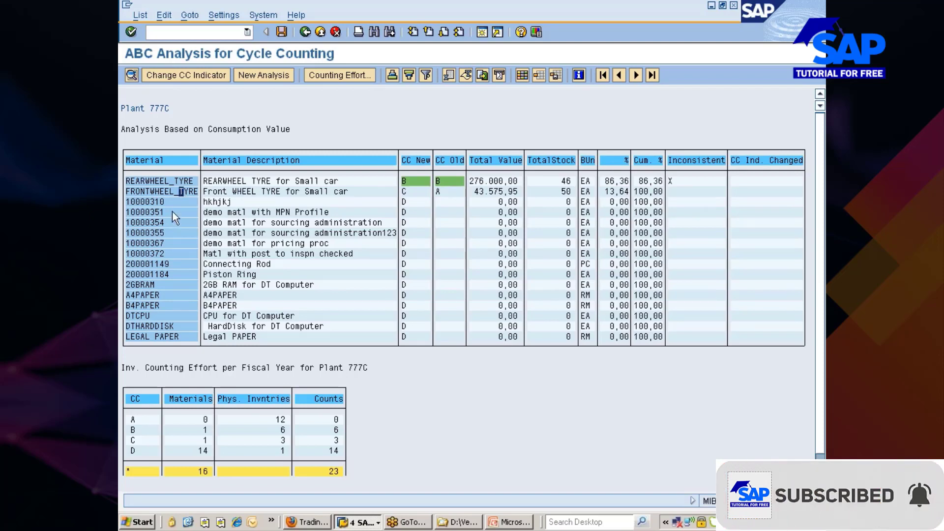
{"action": "left_click", "coordinate": [182, 76]}
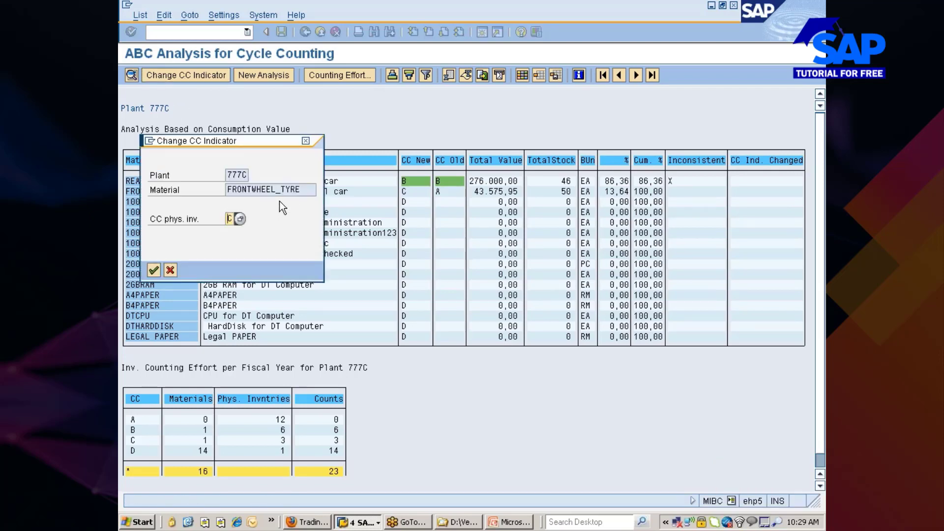
{"action": "left_click", "coordinate": [306, 141]}
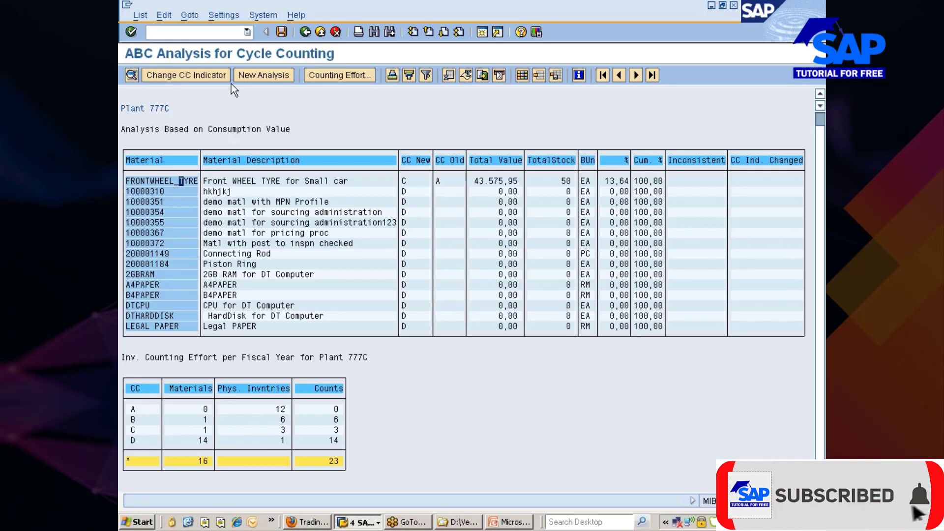
Recalculate a new analysis with 56/28/14/2 percentages, review counting effort, then go back.
{"action": "left_click", "coordinate": [252, 77]}
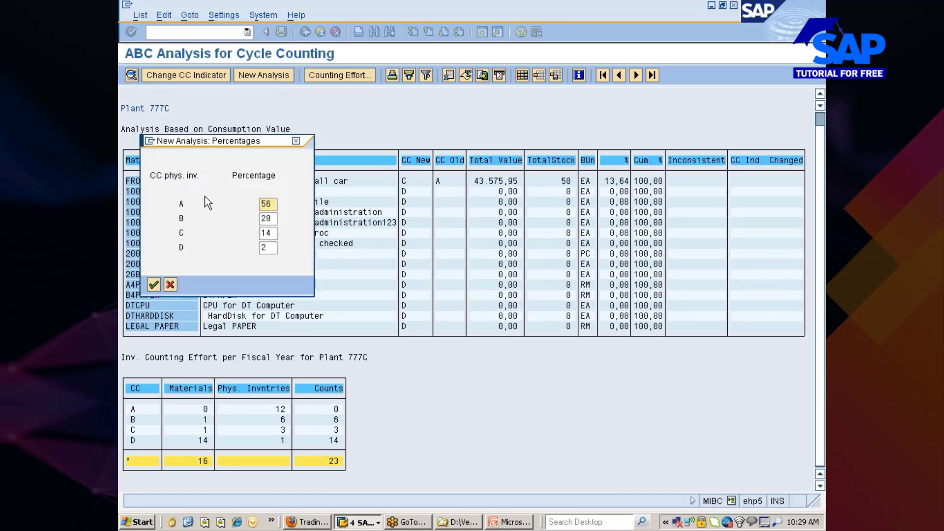
{"action": "left_click", "coordinate": [154, 285]}
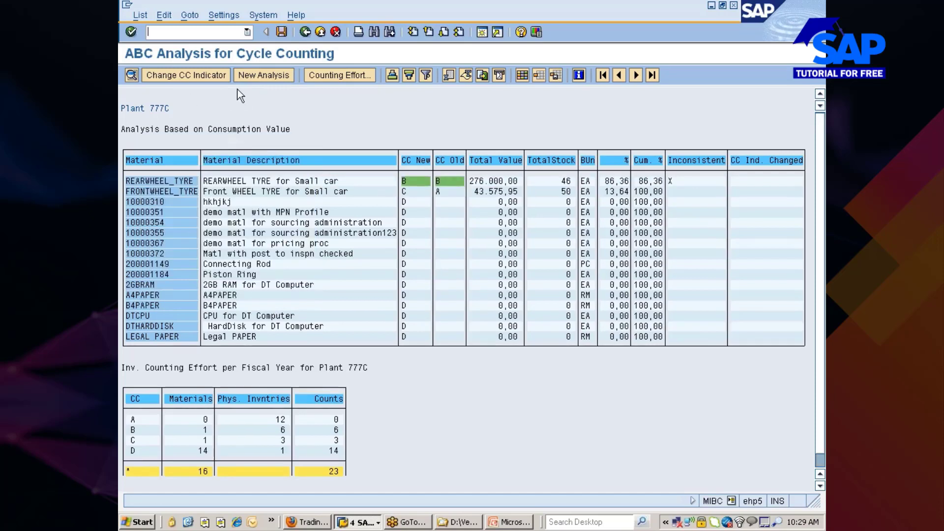
{"action": "left_click", "coordinate": [306, 76]}
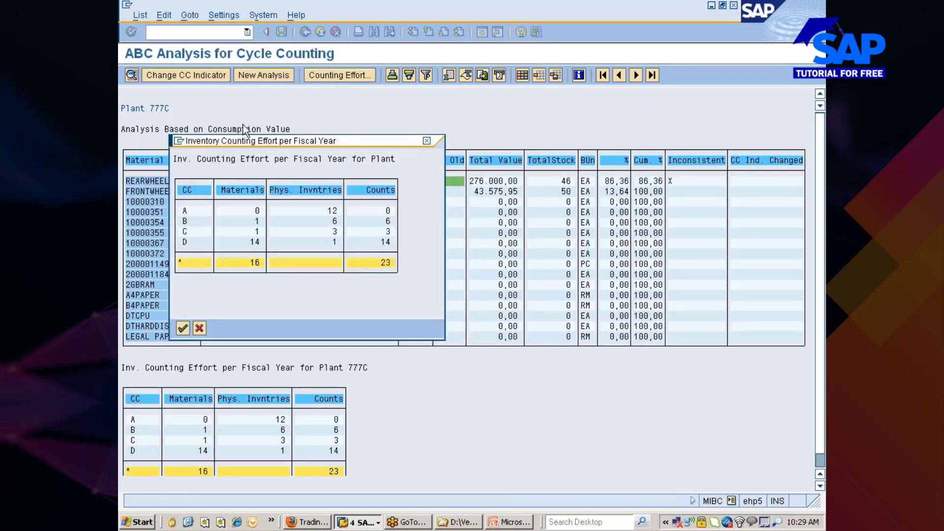
{"action": "left_click", "coordinate": [200, 328]}
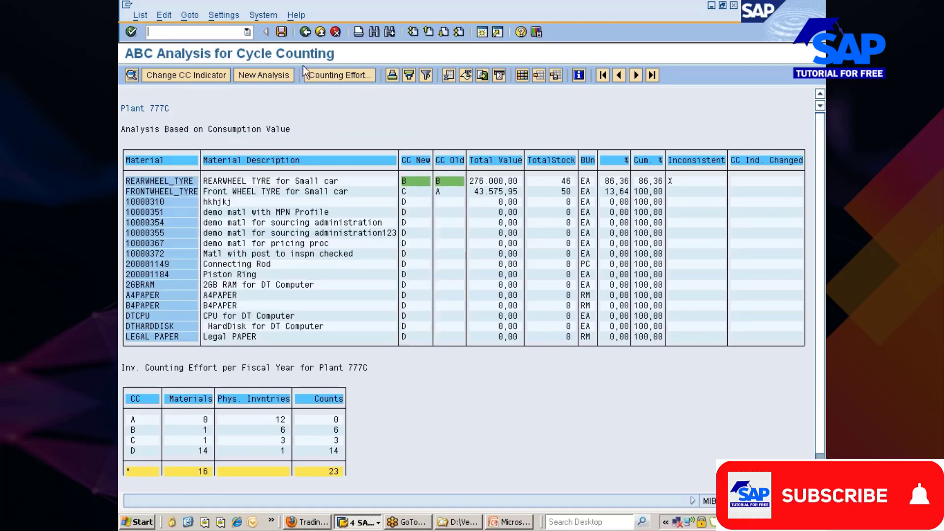
{"action": "left_click", "coordinate": [304, 33]}
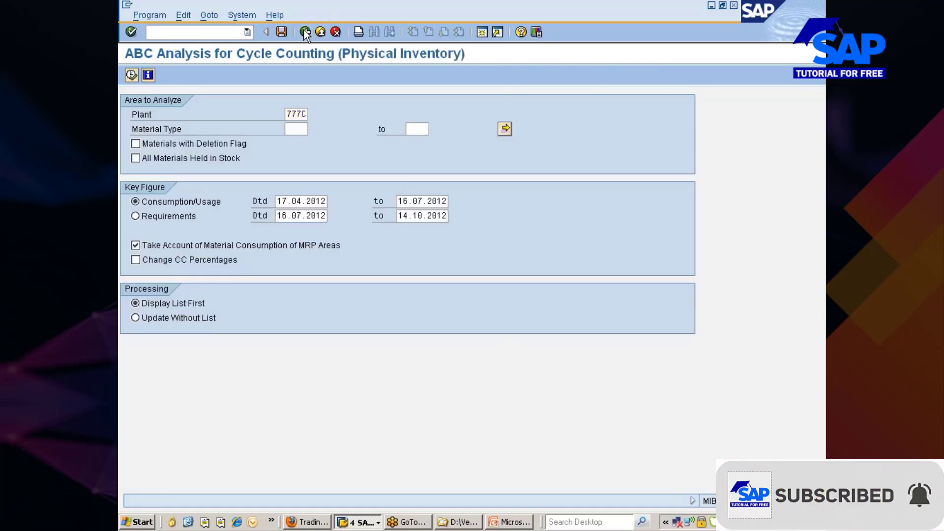
{"action": "left_click", "coordinate": [305, 32]}
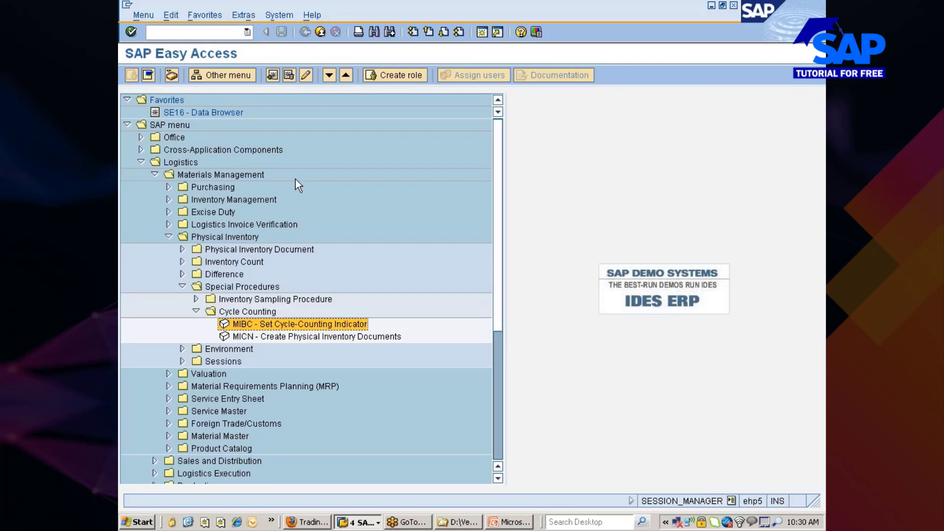
Start MICN and remove the REARWHEEL_TYRE material restriction, keeping plant 777C.
{"action": "left_click", "coordinate": [241, 337]}
{"action": "double_click", "coordinate": [242, 338]}
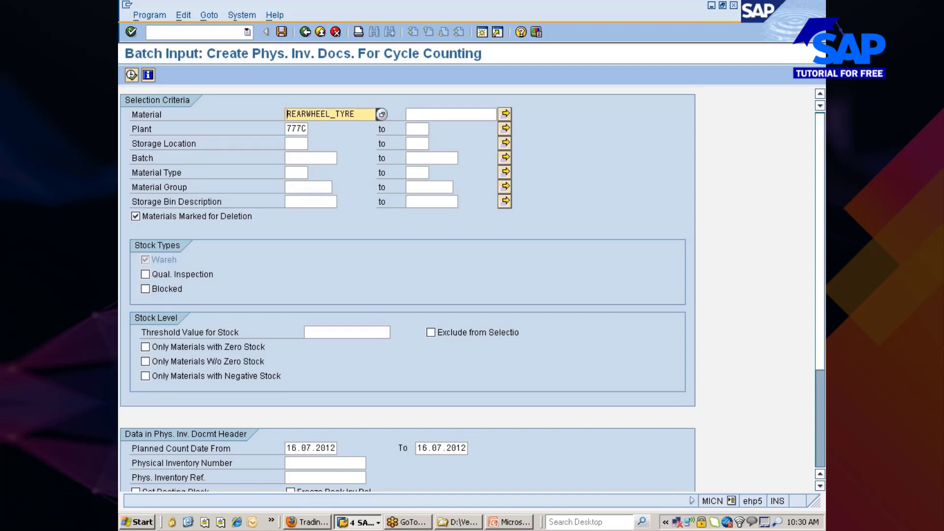
{"action": "key", "text": "Delete"}
{"action": "key", "text": "Delete"}
{"action": "key", "text": "Delete"}
{"action": "key", "text": "Delete"}
{"action": "key", "text": "Delete"}
{"action": "key", "text": "Delete"}
{"action": "key", "text": "Delete"}
{"action": "key", "text": "Delete"}
{"action": "key", "text": "Delete"}
{"action": "key", "text": "Delete"}
{"action": "key", "text": "Delete"}
{"action": "key", "text": "Delete"}
{"action": "key", "text": "Delete"}
{"action": "key", "text": "Delete"}
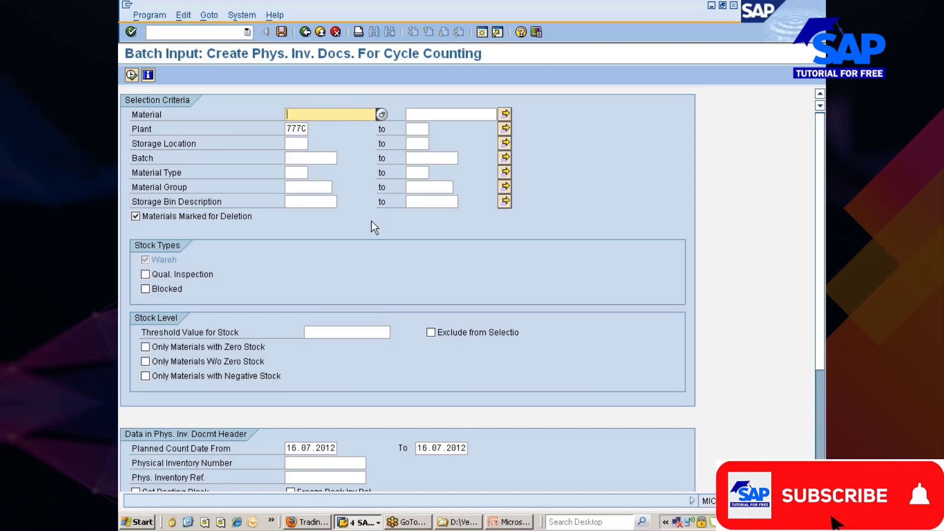
{"action": "left_click", "coordinate": [298, 128]}
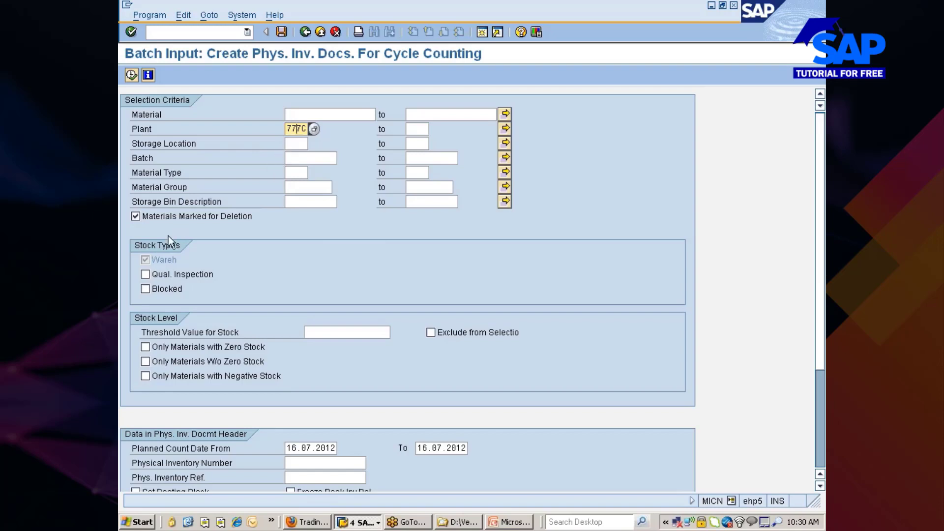
{"action": "scroll", "coordinate": [361, 354], "scroll_direction": "down", "scroll_amount": 3}
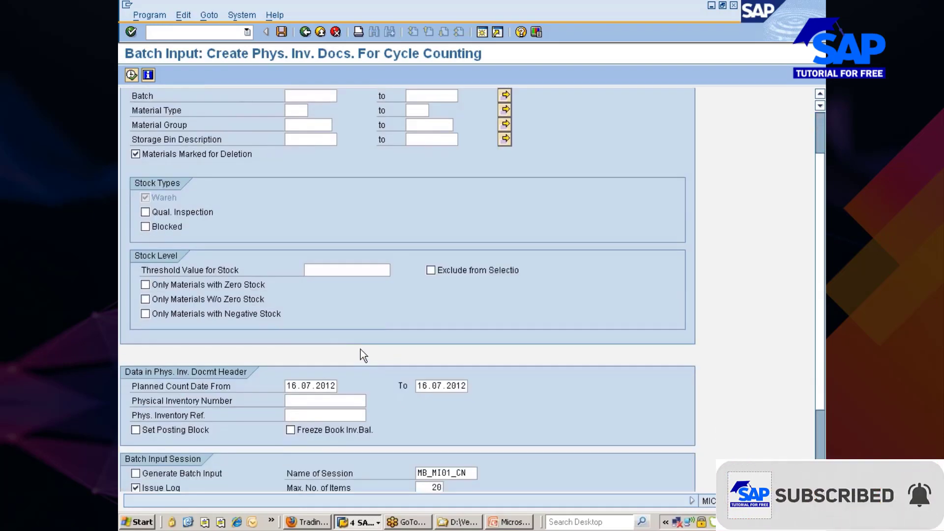
{"action": "scroll", "coordinate": [361, 350], "scroll_direction": "up", "scroll_amount": 3}
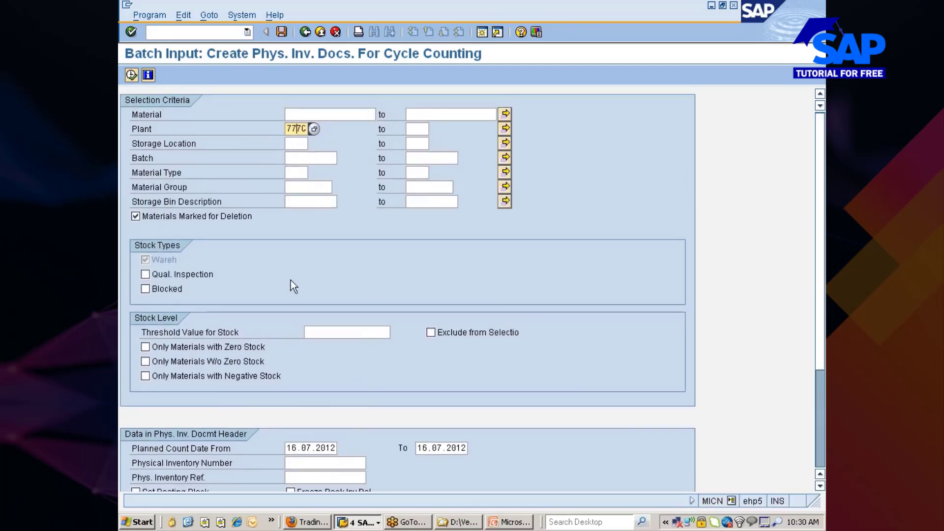
Schedule the program as an immediate background job printing to lp01.
{"action": "left_click", "coordinate": [147, 16]}
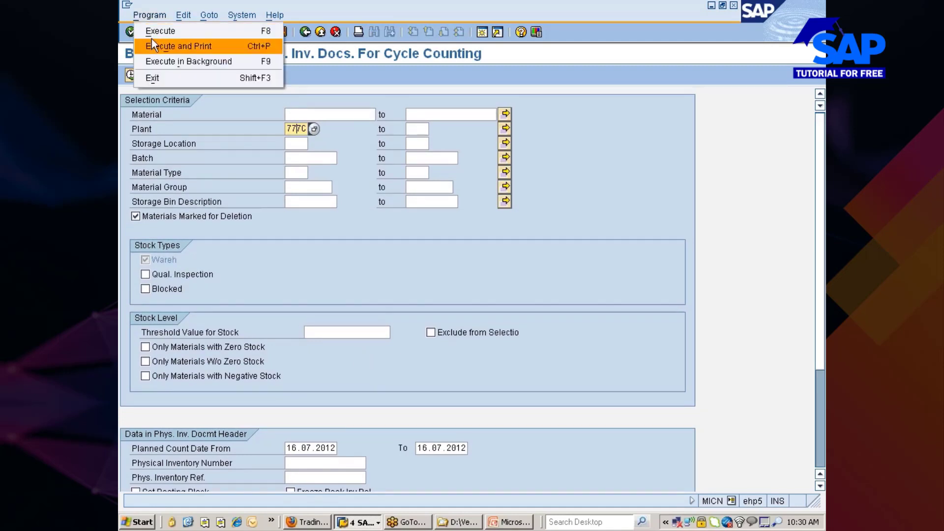
{"action": "left_click", "coordinate": [160, 63]}
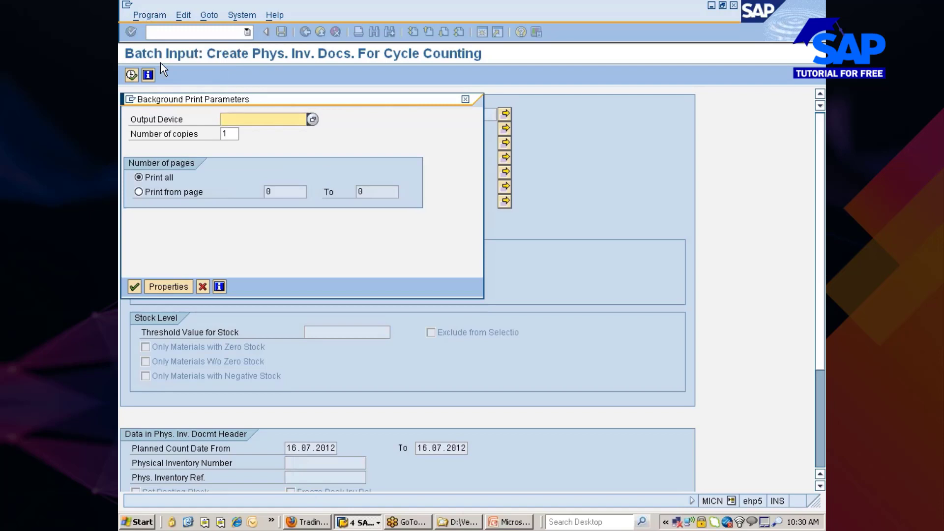
{"action": "type", "text": "lp01"}
{"action": "left_click", "coordinate": [137, 287]}
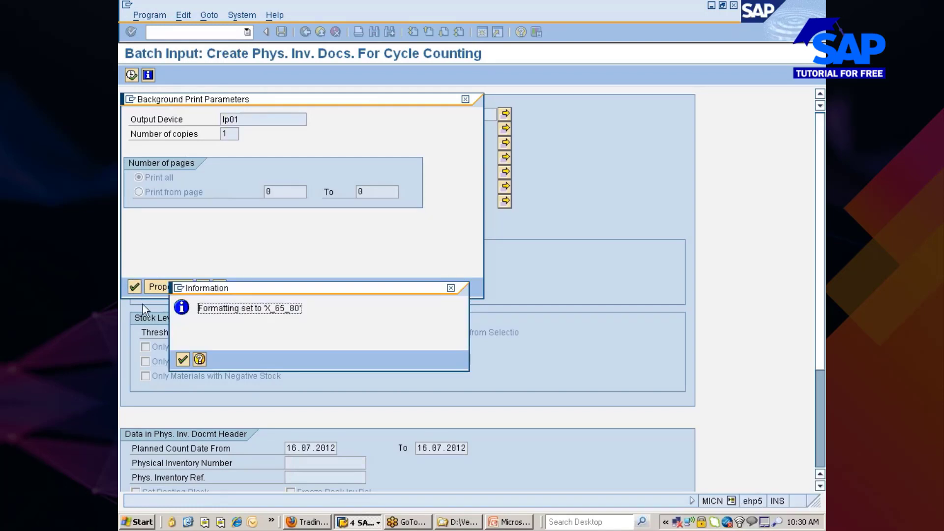
{"action": "left_click", "coordinate": [182, 360]}
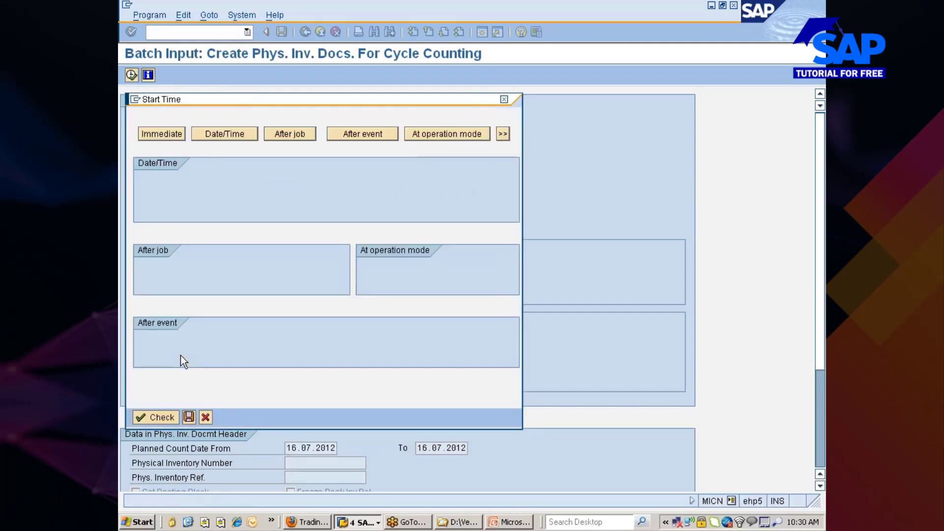
{"action": "left_click", "coordinate": [171, 135]}
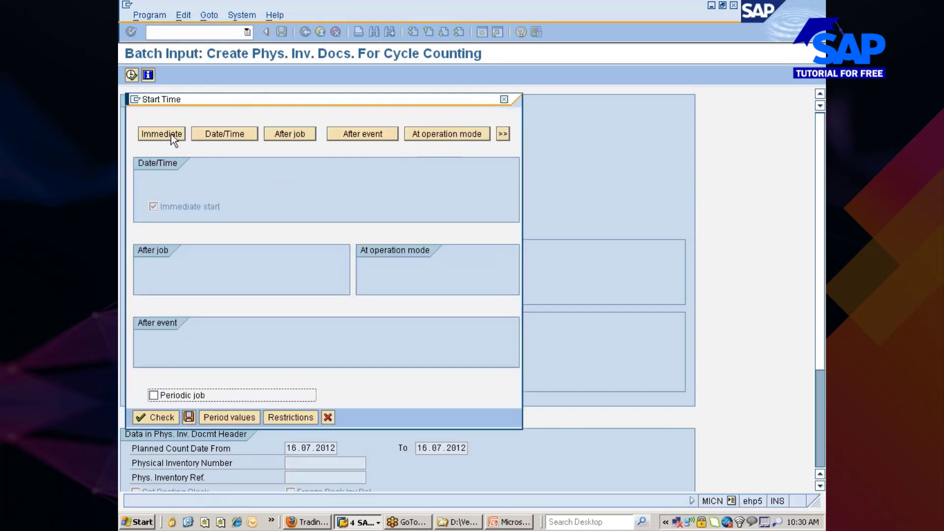
{"action": "left_click", "coordinate": [189, 417]}
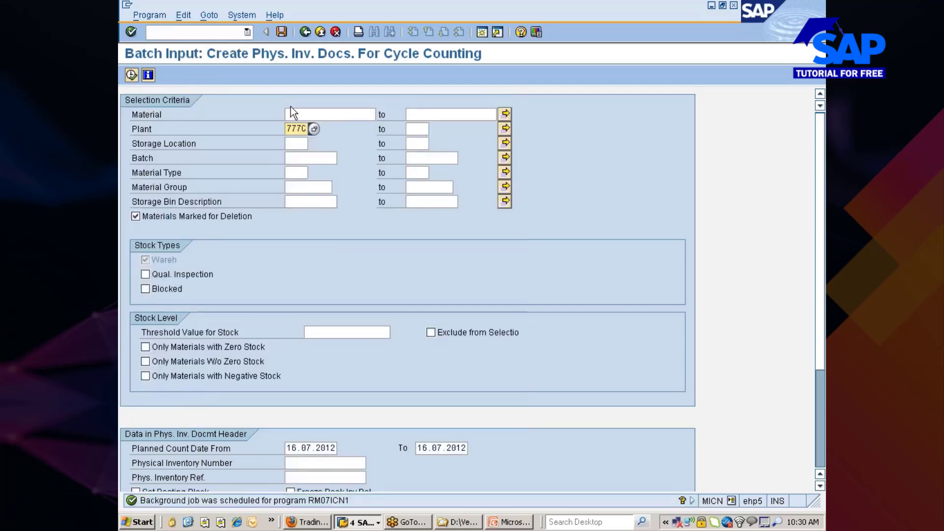
{"action": "left_click", "coordinate": [242, 15]}
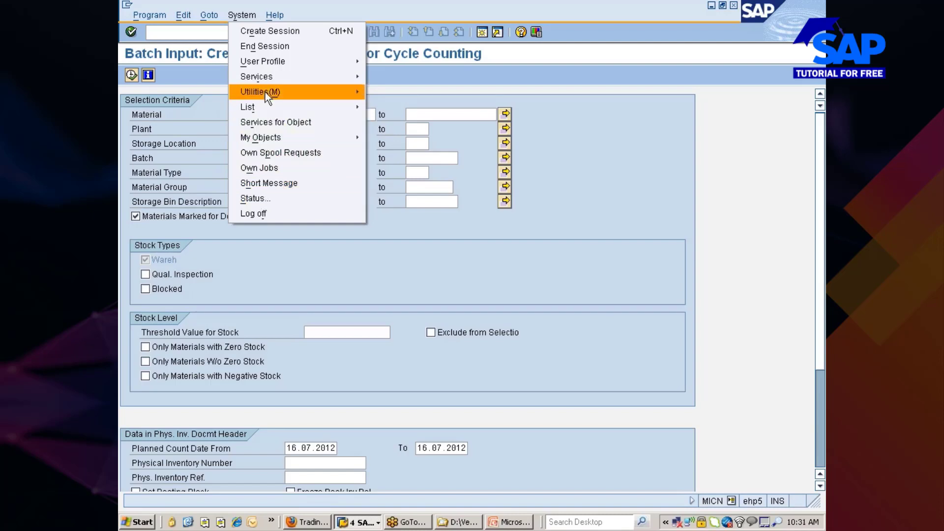
Open the SM35 batch input sessions overview and filter by the corrected creator user name.
{"action": "mouse_move", "coordinate": [268, 83]}
{"action": "mouse_move", "coordinate": [390, 180]}
{"action": "mouse_move", "coordinate": [399, 121]}
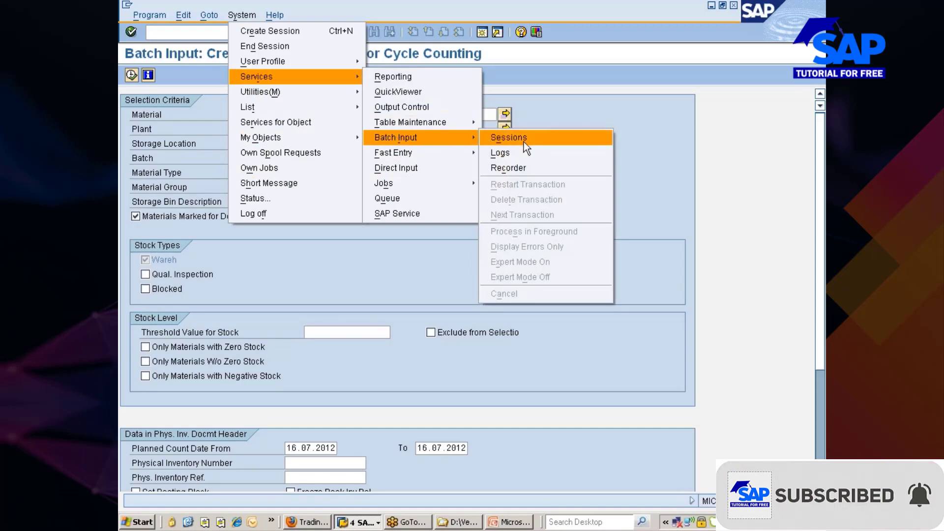
{"action": "left_click", "coordinate": [531, 139]}
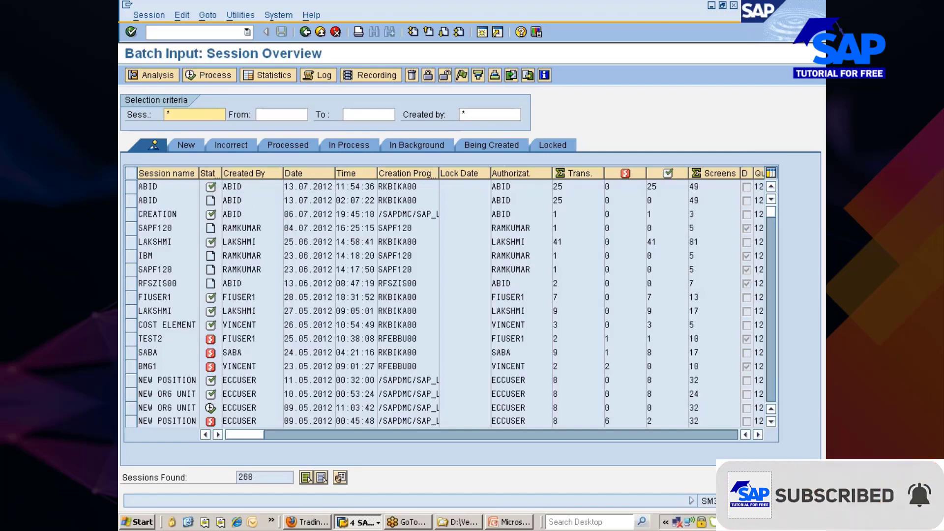
{"action": "left_click", "coordinate": [478, 114]}
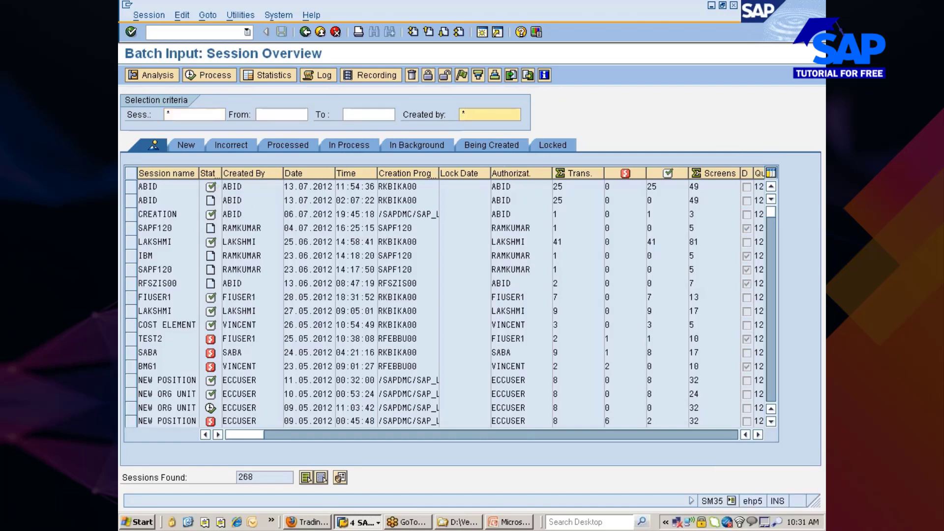
{"action": "key", "text": "BackSpace"}
{"action": "type", "text": "pavithra"}
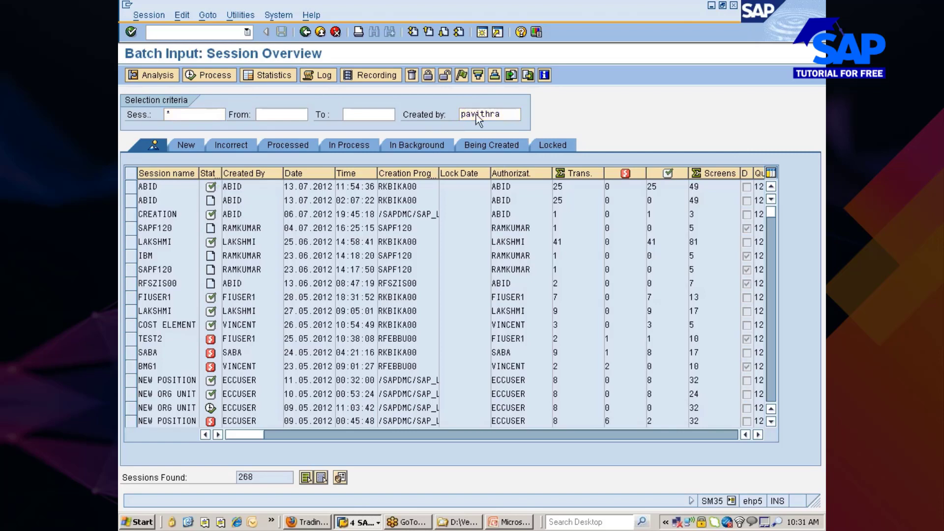
{"action": "key", "text": "Return"}
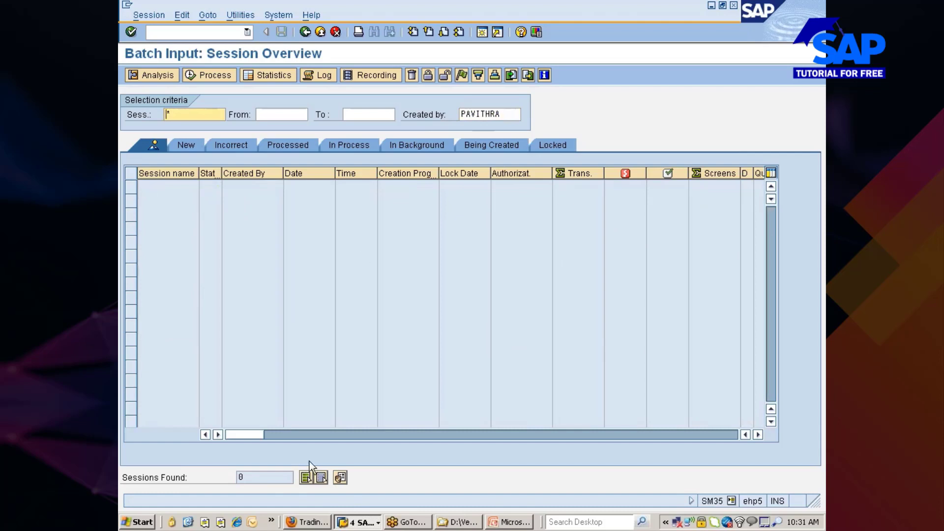
{"action": "left_click", "coordinate": [732, 501]}
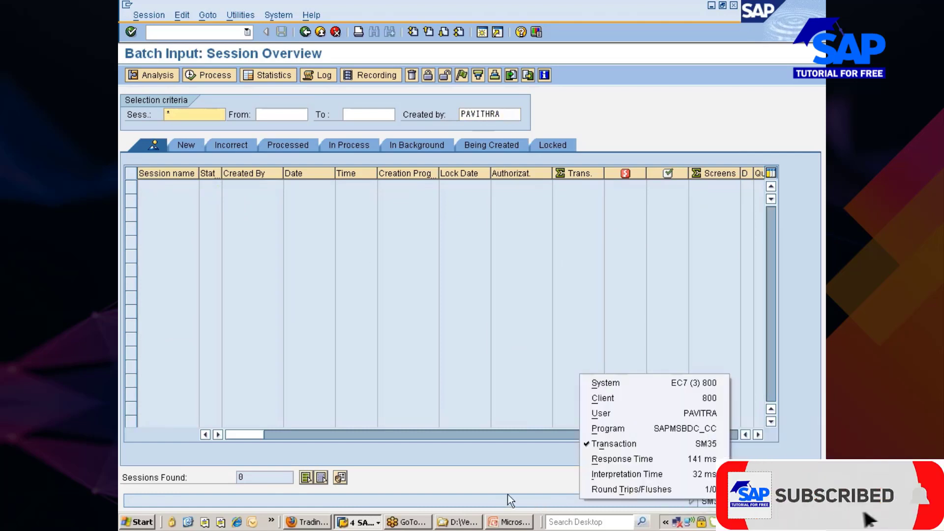
{"action": "left_click", "coordinate": [490, 114]}
{"action": "key", "text": "BackSpace"}
{"action": "key", "text": "Return"}
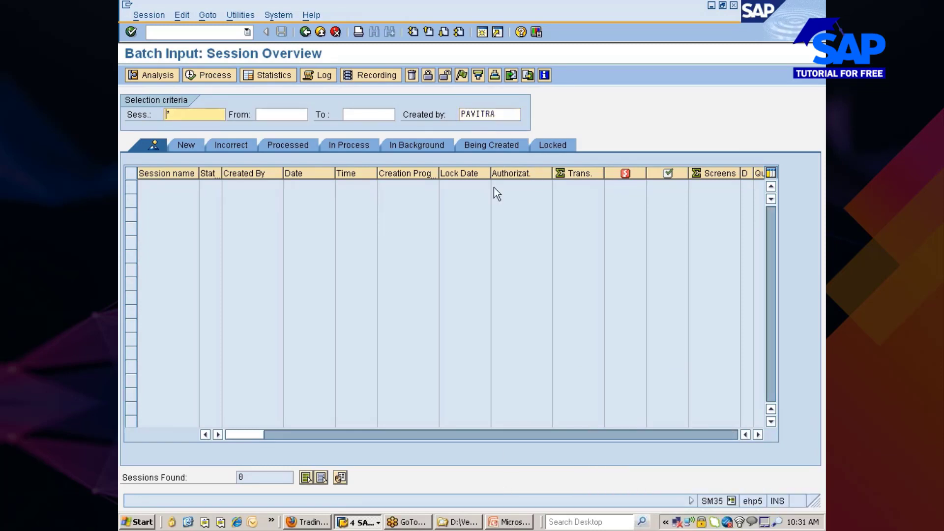
{"action": "left_click", "coordinate": [494, 115]}
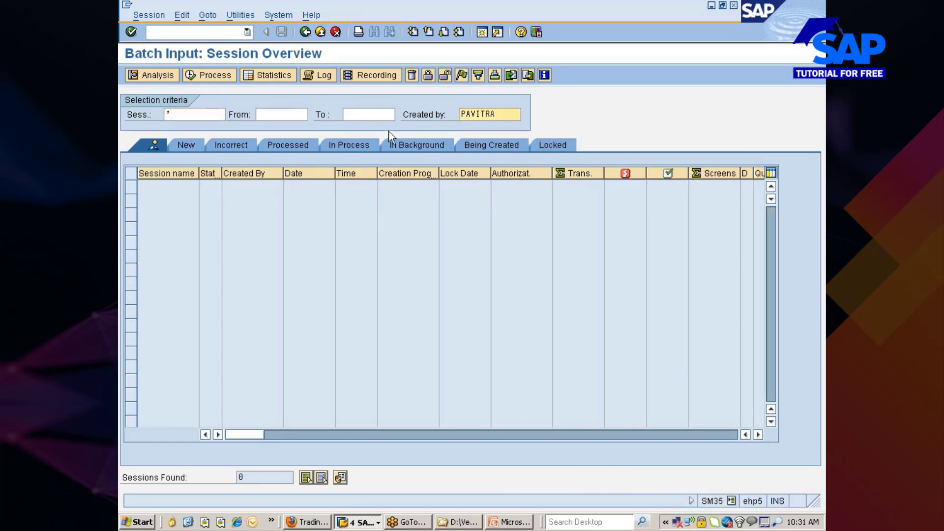
Limit the sessions to 14.07.2012–17.07.2012, then return to the Easy Access menu.
{"action": "left_click", "coordinate": [286, 114]}
{"action": "left_click", "coordinate": [313, 115]}
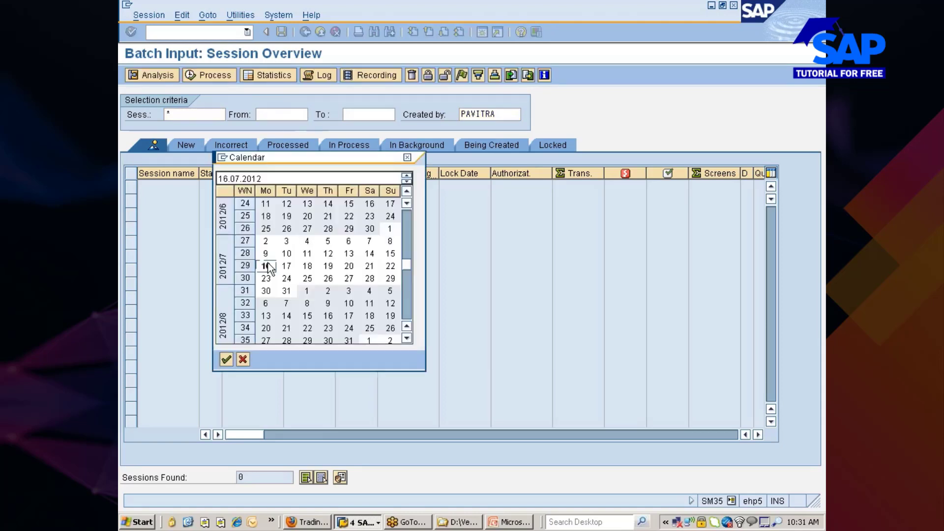
{"action": "double_click", "coordinate": [369, 253]}
{"action": "left_click", "coordinate": [388, 115]}
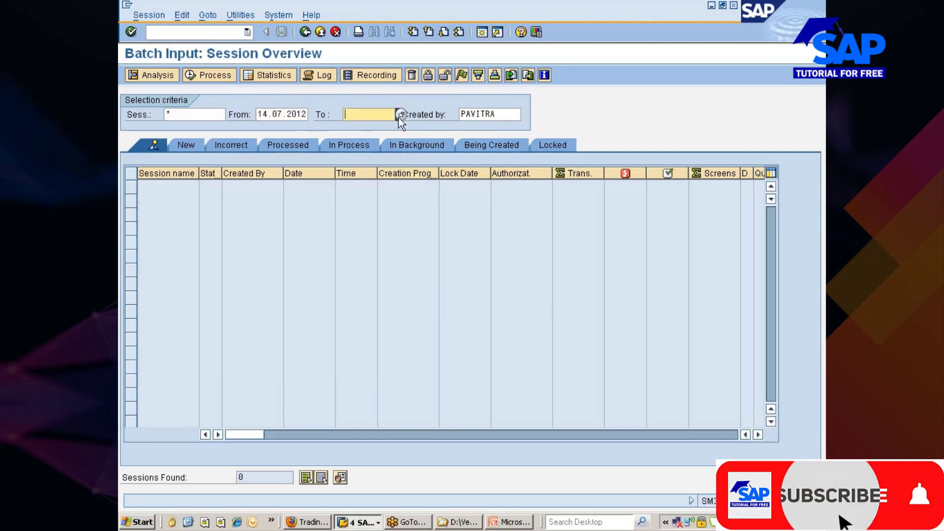
{"action": "left_click", "coordinate": [399, 114]}
{"action": "double_click", "coordinate": [282, 264]}
{"action": "key", "text": "Tab"}
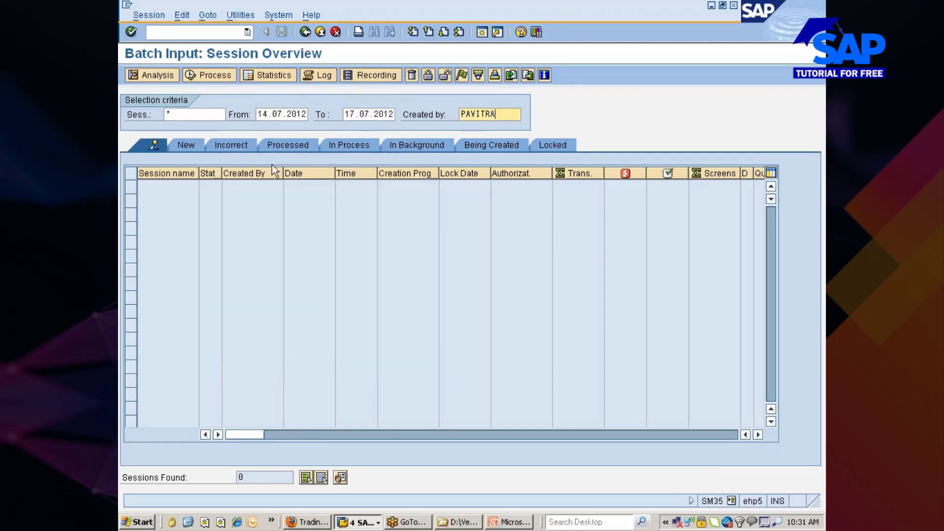
{"action": "key", "text": "Return"}
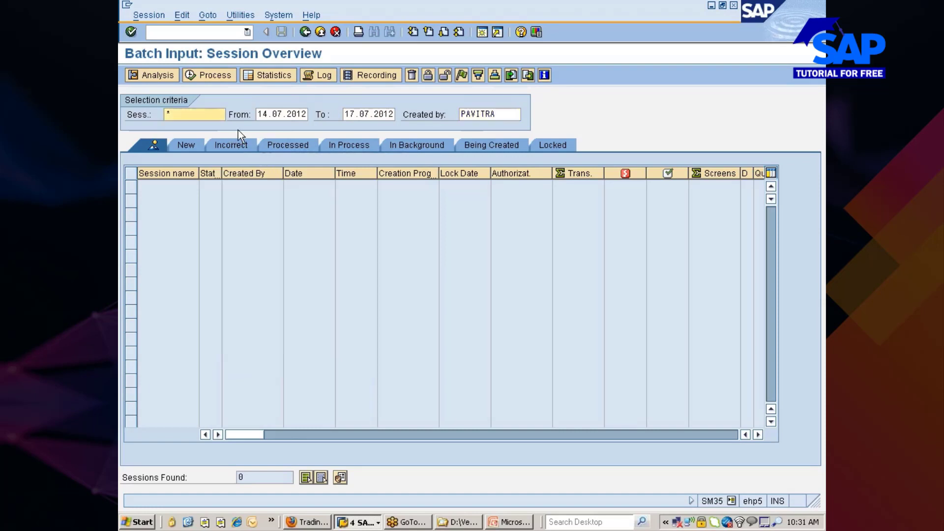
{"action": "left_click", "coordinate": [310, 31]}
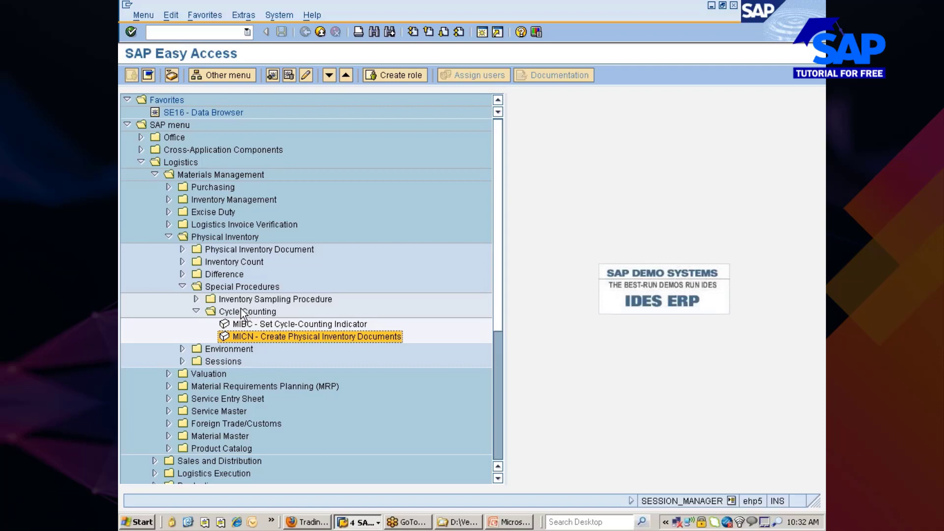
Collapse the Special Procedures, Physical Inventory and Logistics folders in the Easy Access tree.
{"action": "left_click", "coordinate": [182, 287]}
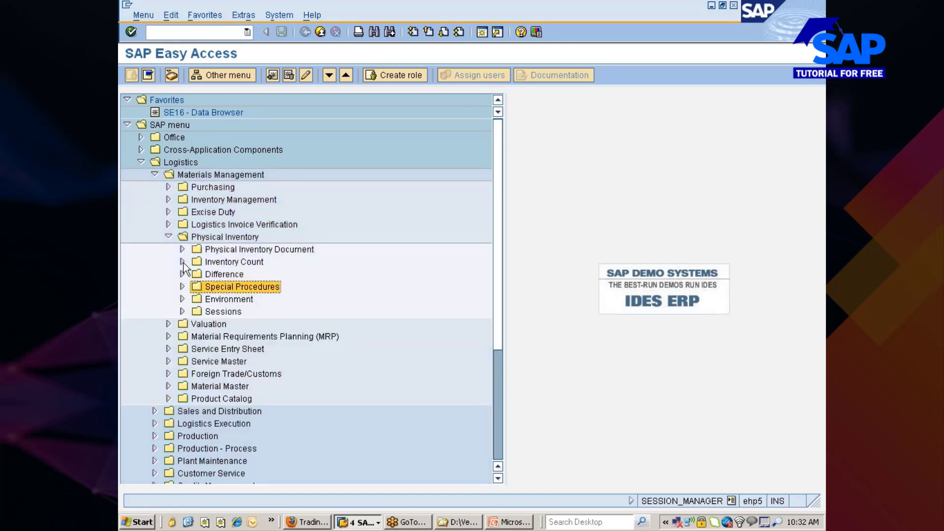
{"action": "left_click", "coordinate": [169, 237]}
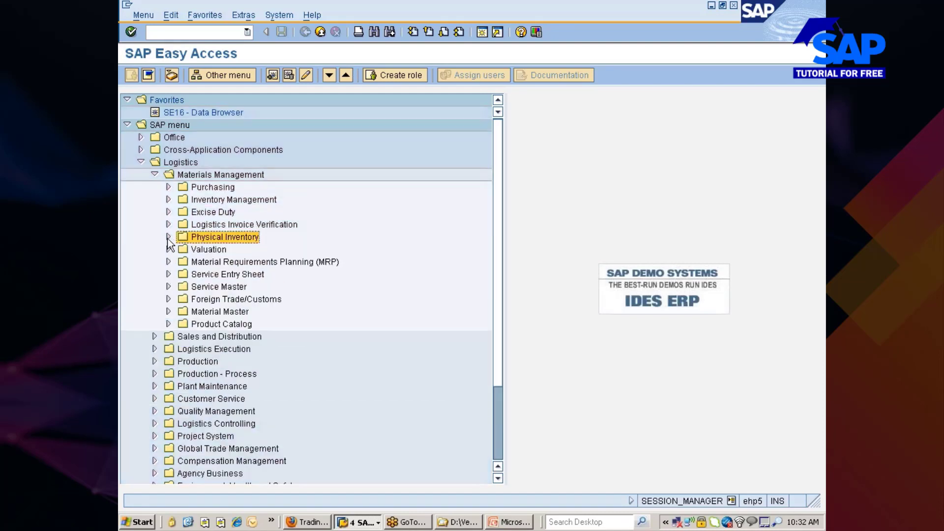
{"action": "left_click", "coordinate": [141, 163]}
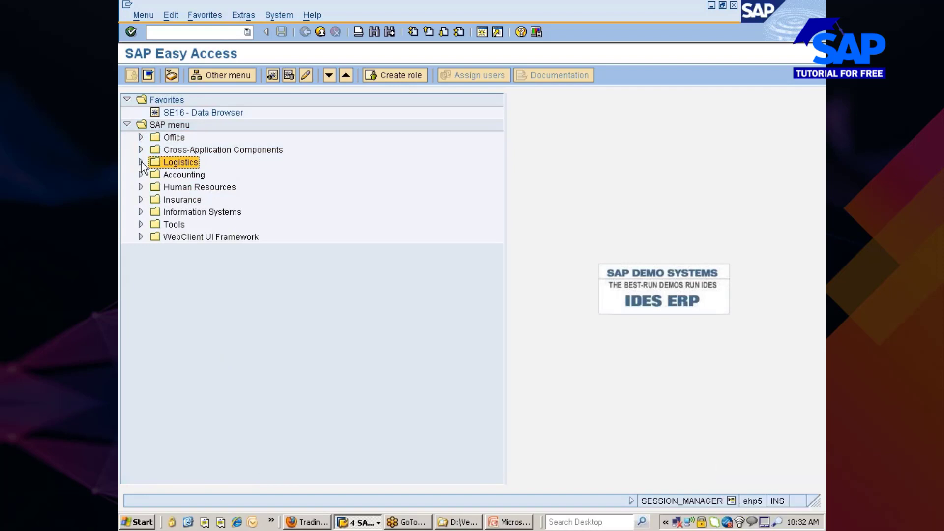
Switch to the SAP1 report selection menu and check the current session details.
{"action": "left_click", "coordinate": [153, 32]}
{"action": "type", "text": "sap1"}
{"action": "key", "text": "Return"}
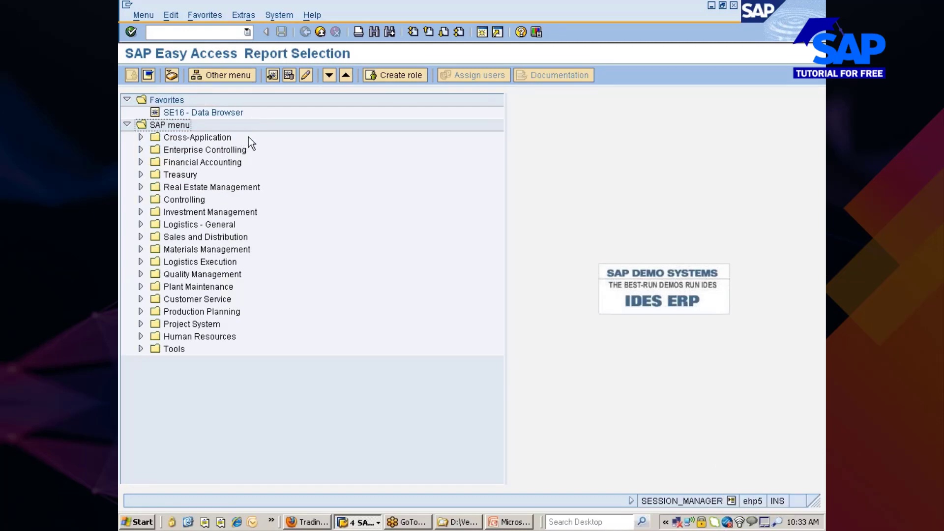
{"action": "left_click", "coordinate": [732, 500]}
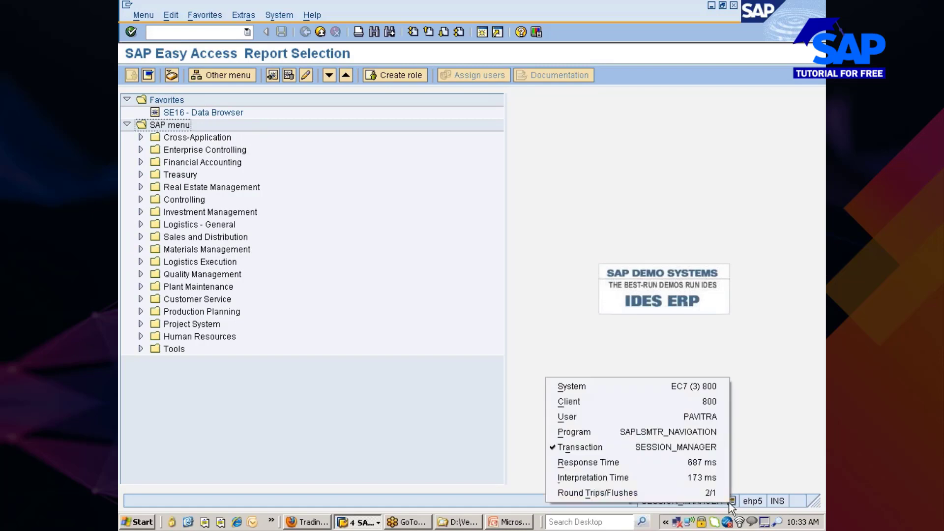
{"action": "left_click", "coordinate": [444, 331]}
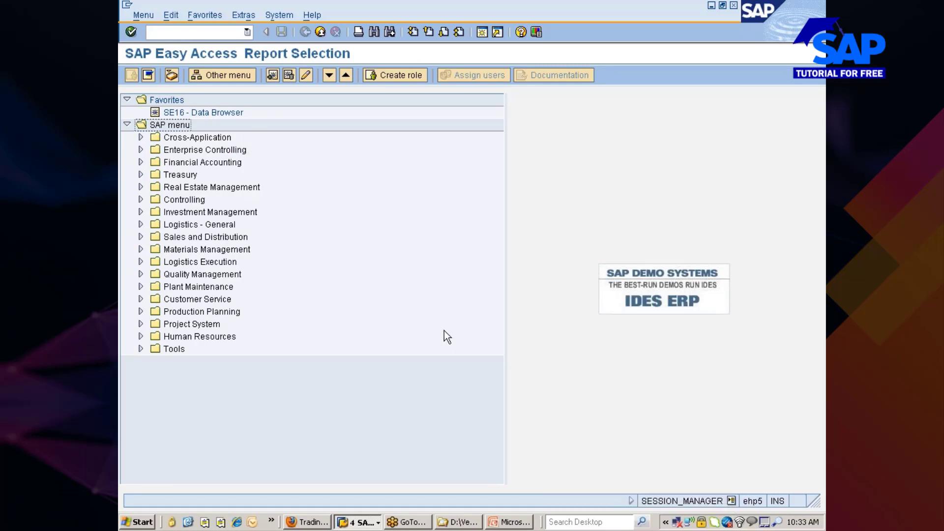
Expand the Materials Management and Inventory Management report folders, browsing to MB24 Reservations for Material.
{"action": "left_click", "coordinate": [191, 32]}
{"action": "left_click", "coordinate": [176, 250]}
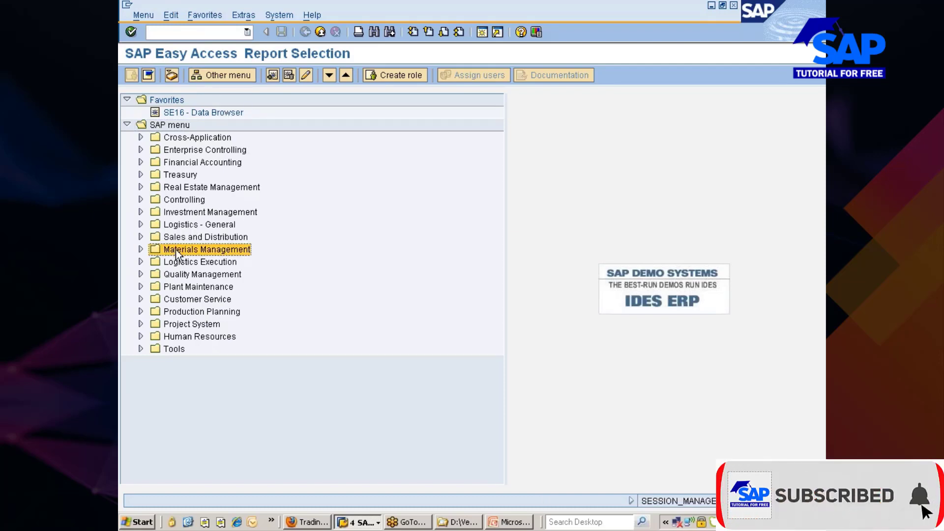
{"action": "double_click", "coordinate": [177, 250]}
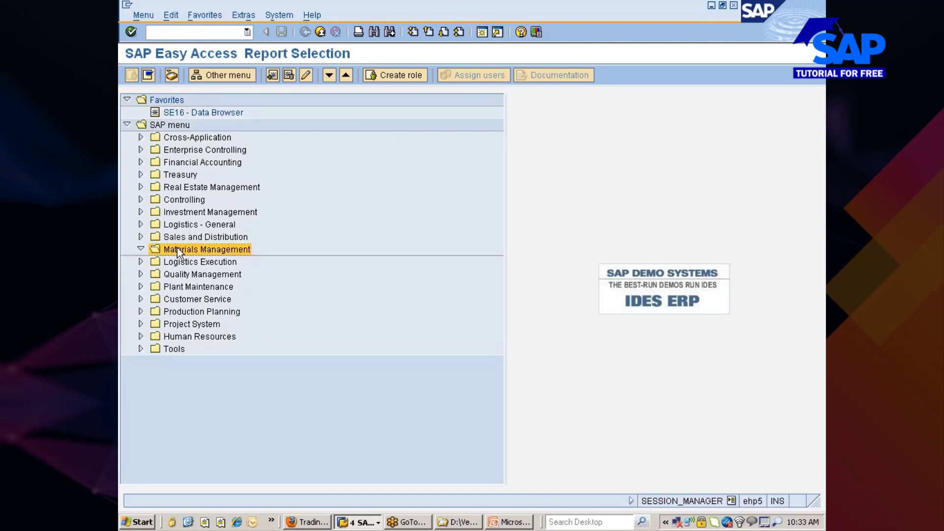
{"action": "key", "text": "Down"}
{"action": "key", "text": "Right"}
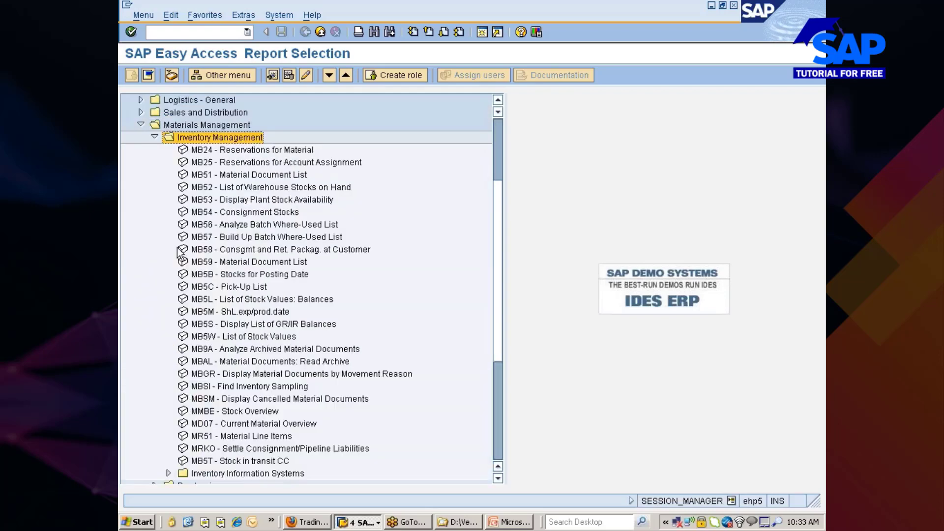
{"action": "key", "text": "Down"}
{"action": "key", "text": "Down"}
{"action": "key", "text": "Down"}
{"action": "key", "text": "Down"}
{"action": "key", "text": "Down"}
{"action": "key", "text": "Down"}
{"action": "key", "text": "Down"}
{"action": "key", "text": "Down"}
{"action": "key", "text": "Down"}
{"action": "key", "text": "Down"}
{"action": "key", "text": "Down"}
{"action": "key", "text": "Down"}
{"action": "key", "text": "Down"}
{"action": "key", "text": "Down"}
{"action": "key", "text": "Down"}
{"action": "key", "text": "Down"}
{"action": "key", "text": "Down"}
{"action": "key", "text": "Down"}
{"action": "key", "text": "Down"}
{"action": "key", "text": "Down"}
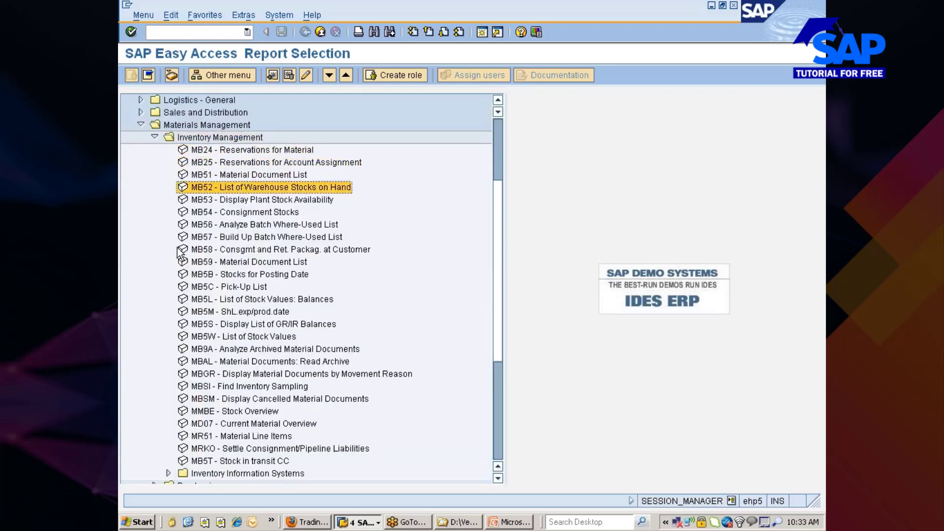
{"action": "key", "text": "Up"}
{"action": "key", "text": "Up"}
{"action": "key", "text": "Up"}
{"action": "key", "text": "Up"}
{"action": "key", "text": "Up"}
{"action": "key", "text": "Up"}
{"action": "key", "text": "Up"}
{"action": "key", "text": "Up"}
{"action": "key", "text": "Up"}
{"action": "key", "text": "Up"}
{"action": "key", "text": "Up"}
{"action": "key", "text": "Up"}
{"action": "key", "text": "Up"}
{"action": "key", "text": "Up"}
{"action": "key", "text": "Up"}
{"action": "key", "text": "Up"}
{"action": "key", "text": "Up"}
{"action": "key", "text": "Up"}
{"action": "key", "text": "Up"}
{"action": "key", "text": "Up"}
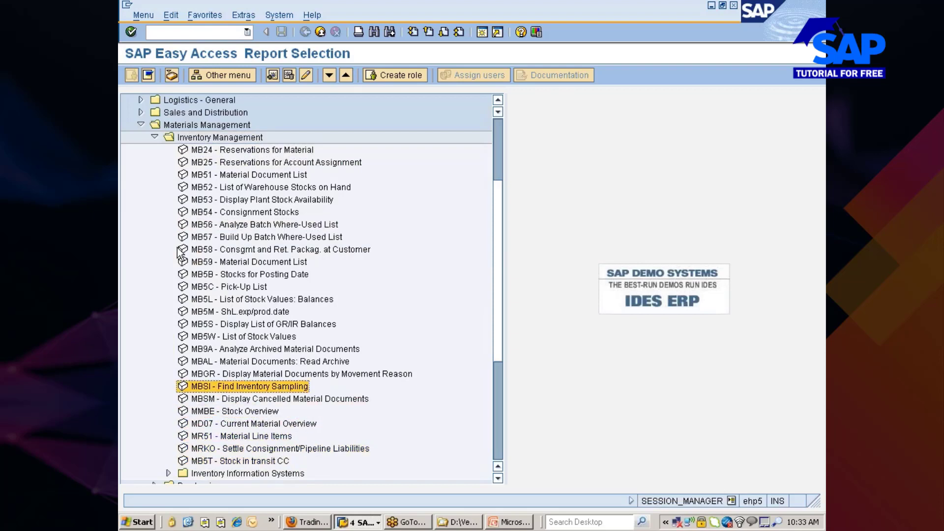
{"action": "key", "text": "Down"}
{"action": "key", "text": "Down"}
{"action": "key", "text": "Down"}
{"action": "key", "text": "Down"}
{"action": "key", "text": "Down"}
{"action": "key", "text": "Down"}
{"action": "key", "text": "Down"}
{"action": "key", "text": "Down"}
{"action": "key", "text": "Down"}
{"action": "key", "text": "Down"}
{"action": "key", "text": "Down"}
{"action": "key", "text": "Down"}
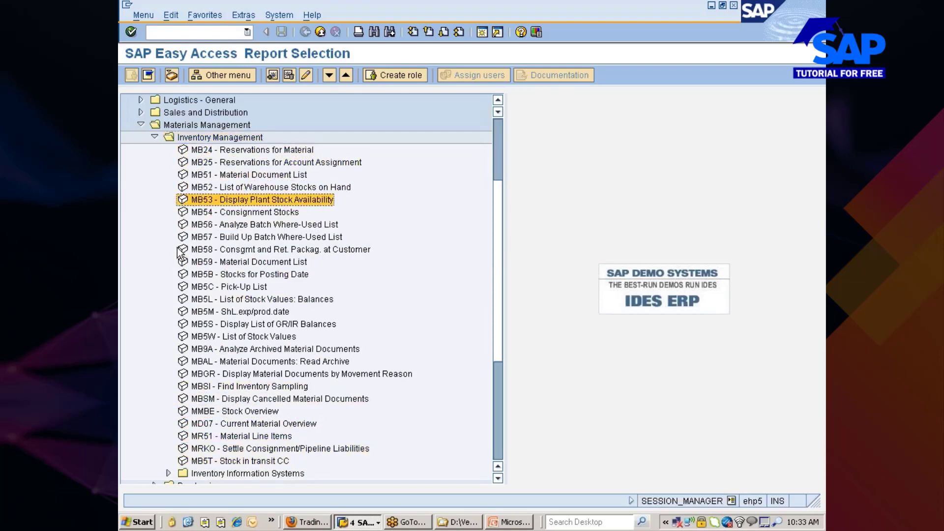
{"action": "key", "text": "Down"}
{"action": "key", "text": "Down"}
{"action": "key", "text": "Down"}
{"action": "key", "text": "Down"}
{"action": "key", "text": "Down"}
{"action": "key", "text": "Down"}
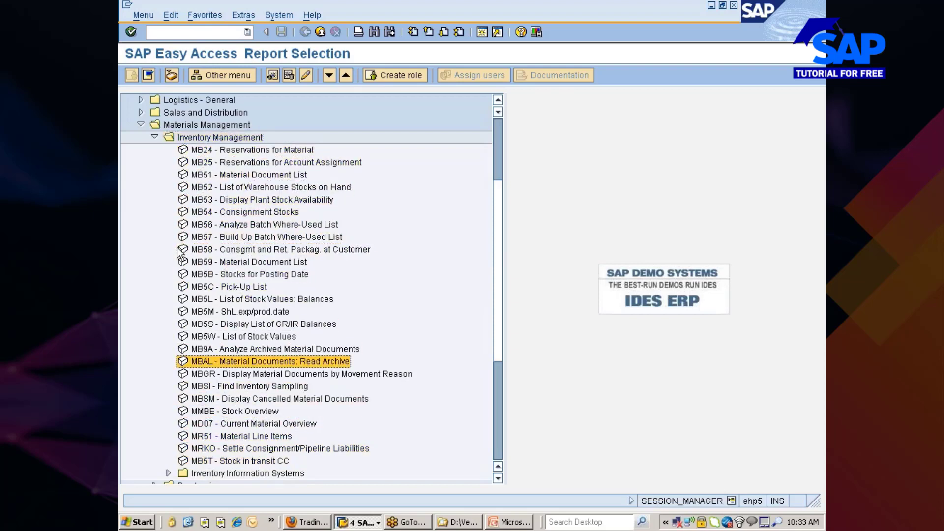
{"action": "key", "text": "Up"}
{"action": "key", "text": "Up"}
{"action": "key", "text": "Up"}
{"action": "key", "text": "Up"}
{"action": "key", "text": "Up"}
{"action": "key", "text": "Up"}
{"action": "key", "text": "Up"}
{"action": "key", "text": "Up"}
{"action": "key", "text": "Up"}
{"action": "key", "text": "Up"}
{"action": "key", "text": "Up"}
{"action": "key", "text": "Up"}
{"action": "key", "text": "Up"}
{"action": "key", "text": "Up"}
{"action": "key", "text": "Up"}
{"action": "key", "text": "Up"}
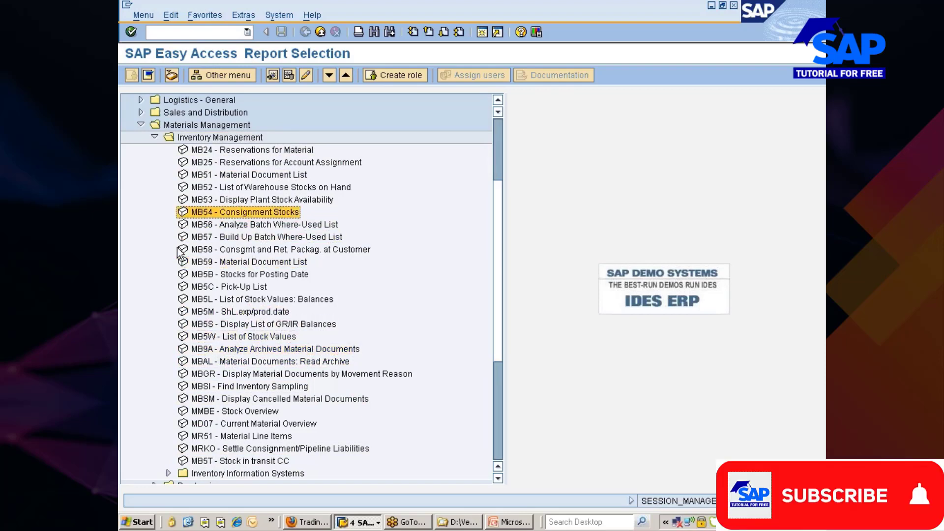
{"action": "key", "text": "Up"}
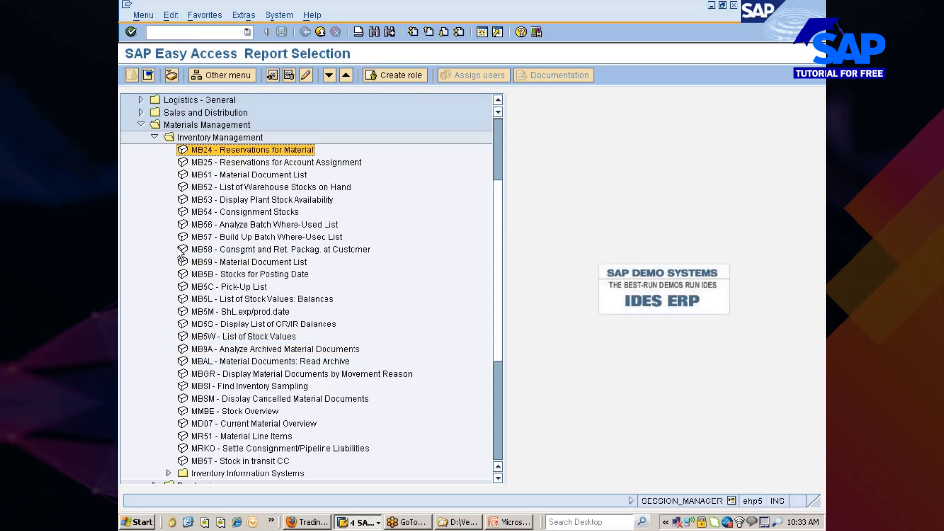
Browse the inventory reports from MR51 to MB57, then expand Inventory Information Systems.
{"action": "key", "text": "Down"}
{"action": "key", "text": "Down"}
{"action": "key", "text": "Down"}
{"action": "key", "text": "Down"}
{"action": "key", "text": "Down"}
{"action": "key", "text": "Down"}
{"action": "key", "text": "Down"}
{"action": "key", "text": "Down"}
{"action": "key", "text": "Down"}
{"action": "key", "text": "Down"}
{"action": "key", "text": "Down"}
{"action": "key", "text": "Down"}
{"action": "key", "text": "Down"}
{"action": "key", "text": "Down"}
{"action": "key", "text": "Down"}
{"action": "key", "text": "Down"}
{"action": "key", "text": "Down"}
{"action": "key", "text": "Down"}
{"action": "key", "text": "Down"}
{"action": "key", "text": "Down"}
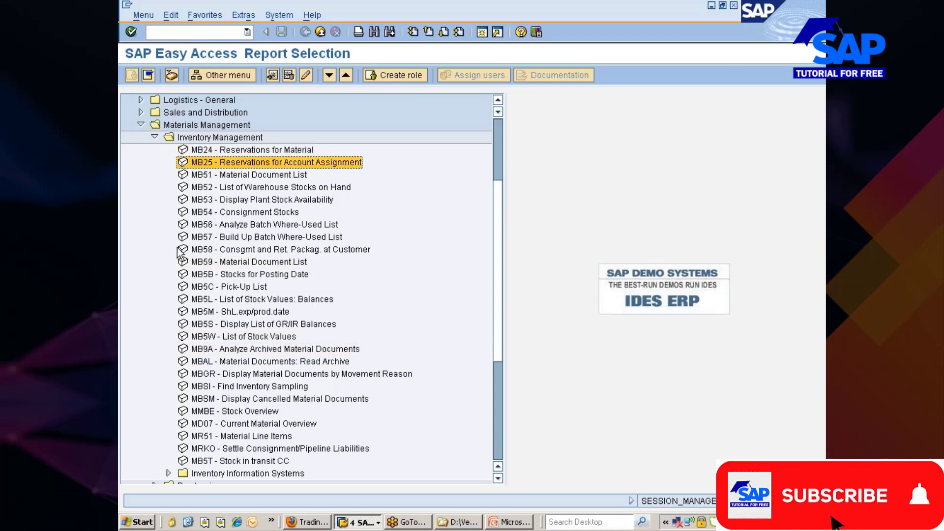
{"action": "key", "text": "Down"}
{"action": "key", "text": "Down"}
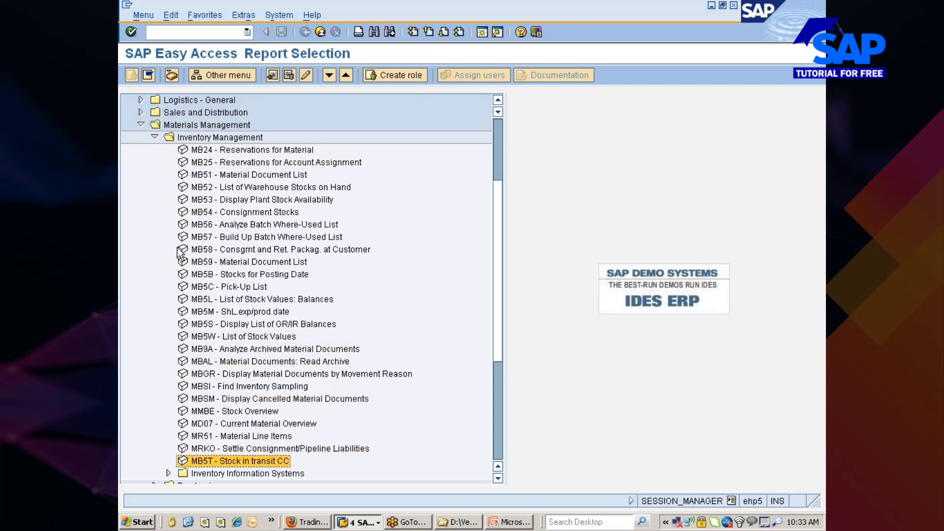
{"action": "key", "text": "Up"}
{"action": "key", "text": "Up"}
{"action": "key", "text": "Up"}
{"action": "key", "text": "Up"}
{"action": "key", "text": "Up"}
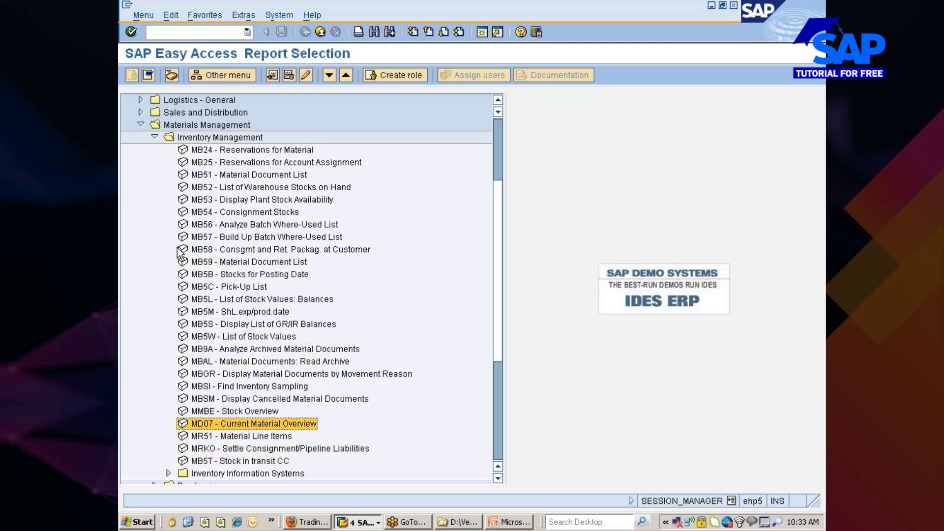
{"action": "key", "text": "Down"}
{"action": "key", "text": "Up"}
{"action": "key", "text": "Up"}
{"action": "key", "text": "Down"}
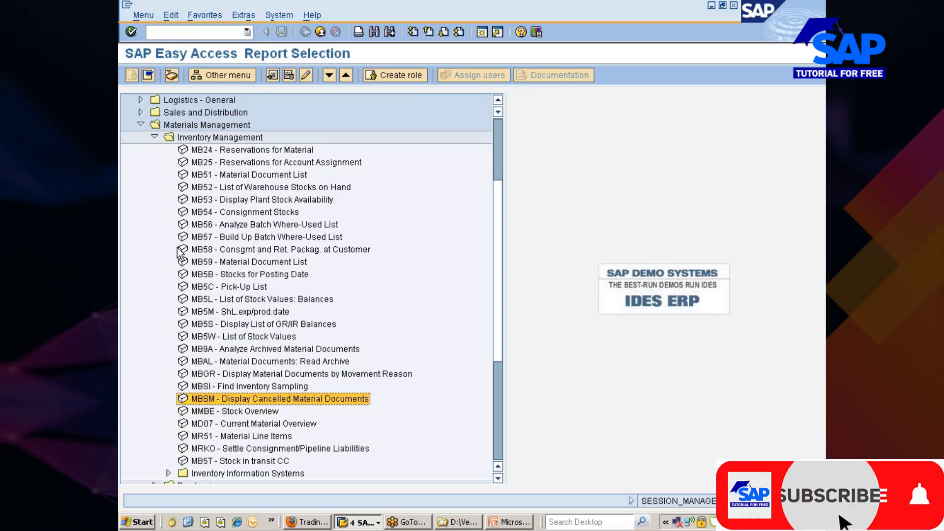
{"action": "key", "text": "Up"}
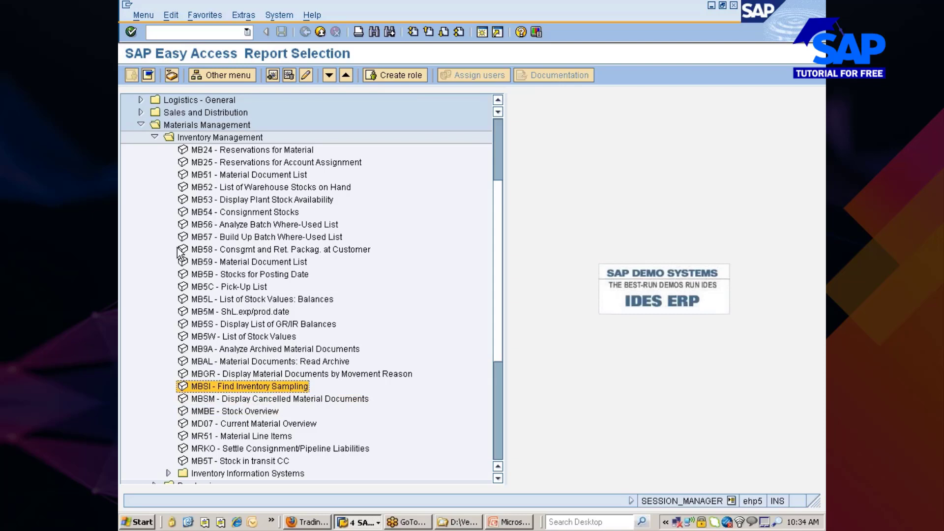
{"action": "key", "text": "Up"}
{"action": "key", "text": "Up"}
{"action": "key", "text": "Up"}
{"action": "key", "text": "Up"}
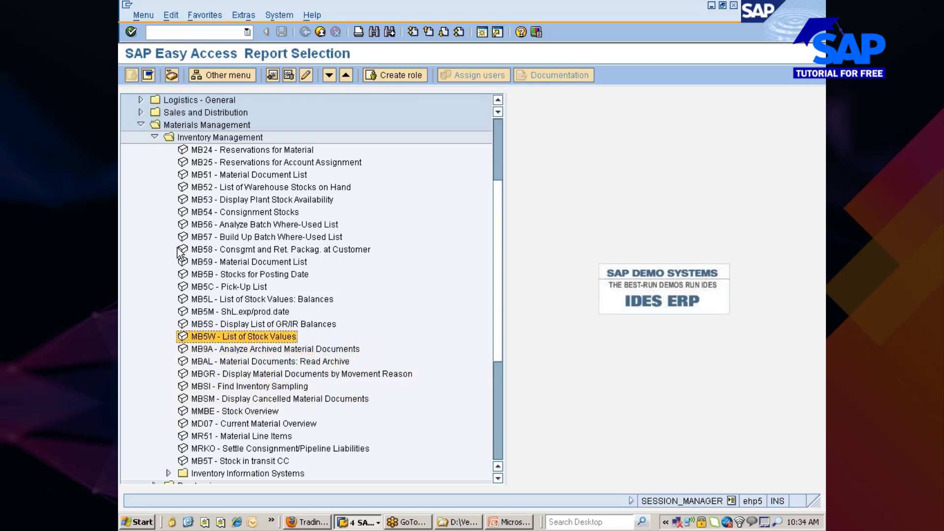
{"action": "key", "text": "Up"}
{"action": "key", "text": "Up"}
{"action": "key", "text": "Up"}
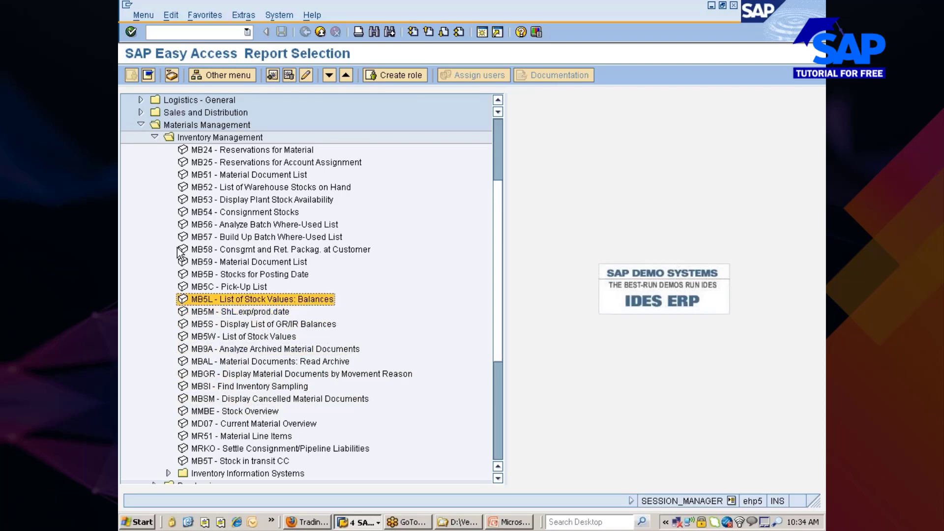
{"action": "key", "text": "Up"}
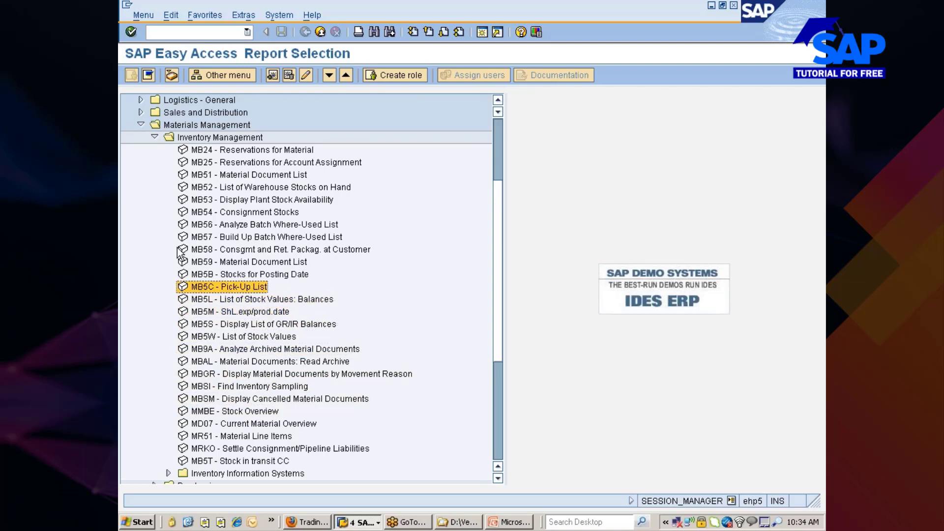
{"action": "key", "text": "Up"}
{"action": "key", "text": "Up"}
{"action": "key", "text": "Up"}
{"action": "key", "text": "Up"}
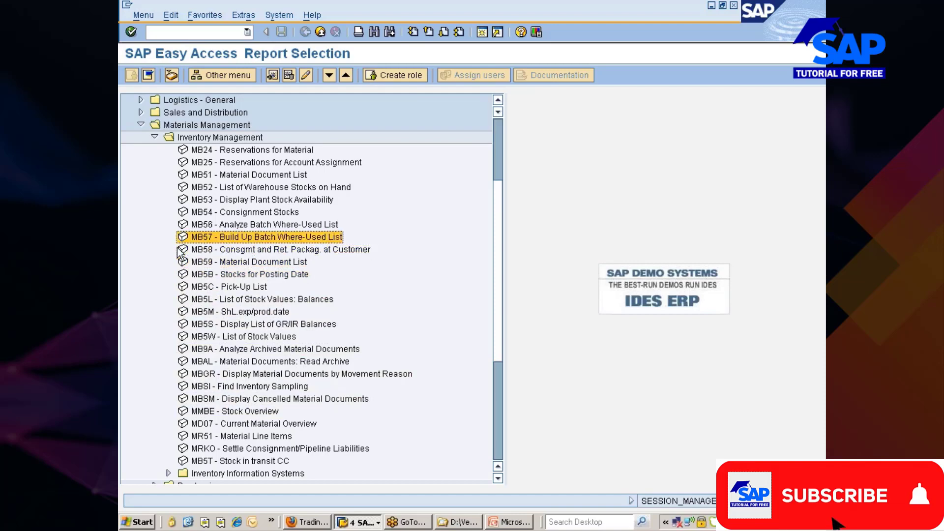
{"action": "key", "text": "Down"}
{"action": "key", "text": "Down"}
{"action": "key", "text": "Down"}
{"action": "key", "text": "Down"}
{"action": "key", "text": "Down"}
{"action": "key", "text": "Down"}
{"action": "key", "text": "Down"}
{"action": "key", "text": "Down"}
{"action": "key", "text": "Down"}
{"action": "key", "text": "Down"}
{"action": "key", "text": "Down"}
{"action": "key", "text": "Down"}
{"action": "key", "text": "Down"}
{"action": "key", "text": "Down"}
{"action": "key", "text": "Down"}
{"action": "key", "text": "Down"}
{"action": "key", "text": "Down"}
{"action": "key", "text": "Down"}
{"action": "key", "text": "Down"}
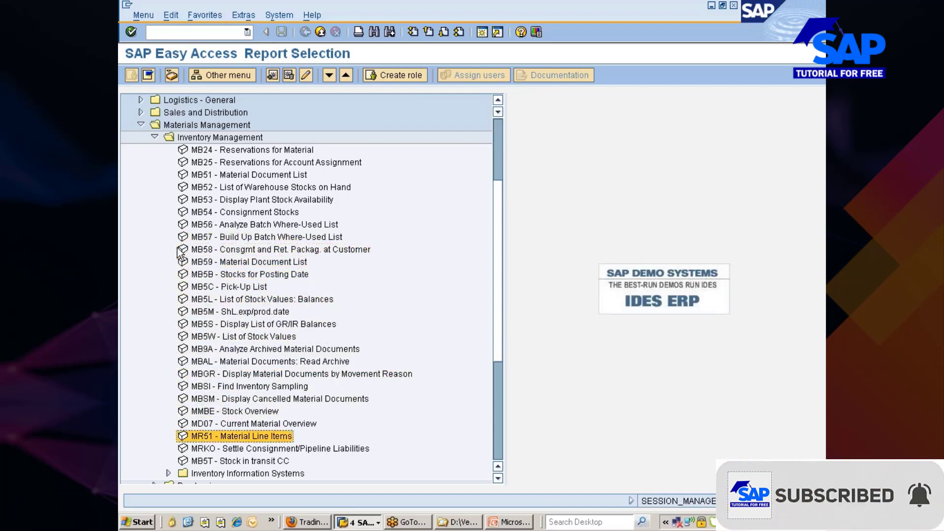
{"action": "key", "text": "Right"}
{"action": "key", "text": "Down"}
{"action": "key", "text": "Up"}
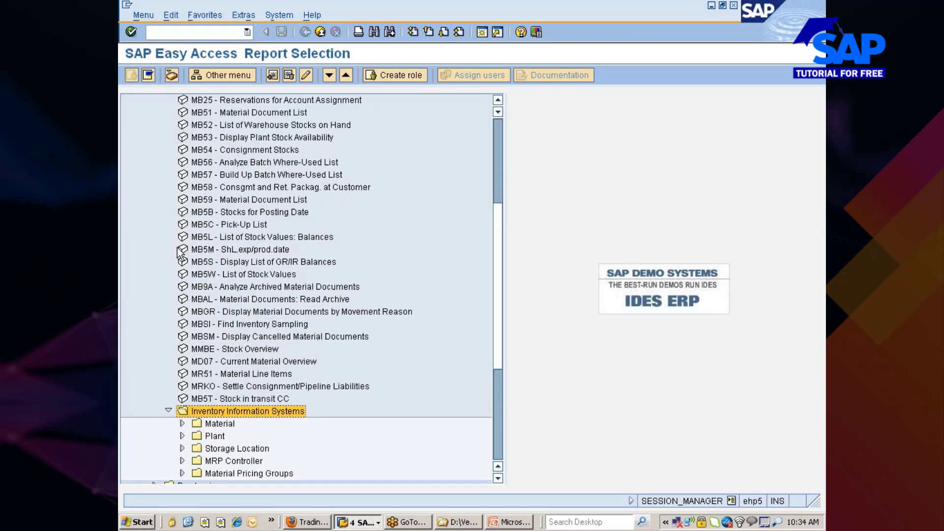
Expand the Material, Plant and Storage Location report folders and browse their reports.
{"action": "key", "text": "Down"}
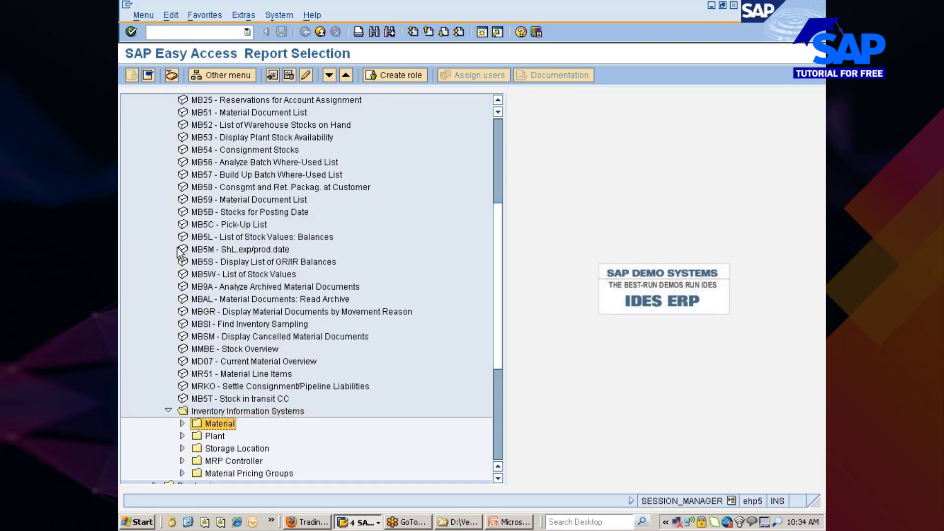
{"action": "key", "text": "Right"}
{"action": "key", "text": "Down"}
{"action": "key", "text": "Down"}
{"action": "key", "text": "Down"}
{"action": "key", "text": "Down"}
{"action": "key", "text": "Down"}
{"action": "key", "text": "Down"}
{"action": "key", "text": "Down"}
{"action": "key", "text": "Down"}
{"action": "key", "text": "Down"}
{"action": "key", "text": "Down"}
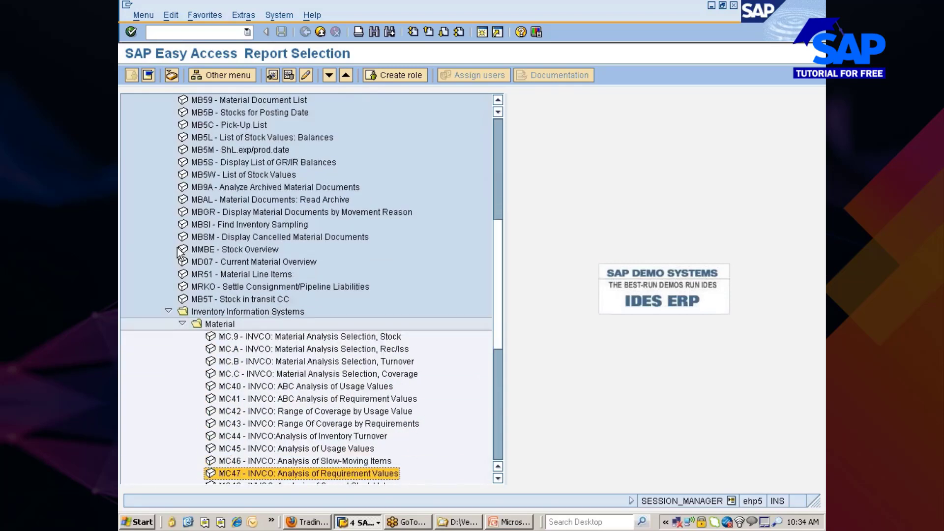
{"action": "key", "text": "Down"}
{"action": "key", "text": "Down"}
{"action": "key", "text": "Down"}
{"action": "key", "text": "Down"}
{"action": "key", "text": "Down"}
{"action": "key", "text": "Down"}
{"action": "key", "text": "Down"}
{"action": "key", "text": "Down"}
{"action": "key", "text": "Down"}
{"action": "key", "text": "Down"}
{"action": "key", "text": "Down"}
{"action": "key", "text": "Down"}
{"action": "key", "text": "Down"}
{"action": "key", "text": "Down"}
{"action": "key", "text": "Down"}
{"action": "key", "text": "Up"}
{"action": "key", "text": "Up"}
{"action": "key", "text": "Up"}
{"action": "key", "text": "Up"}
{"action": "key", "text": "Up"}
{"action": "key", "text": "Up"}
{"action": "key", "text": "Up"}
{"action": "key", "text": "Up"}
{"action": "key", "text": "Up"}
{"action": "key", "text": "Up"}
{"action": "key", "text": "Up"}
{"action": "key", "text": "Up"}
{"action": "key", "text": "Up"}
{"action": "key", "text": "Up"}
{"action": "key", "text": "Up"}
{"action": "key", "text": "Up"}
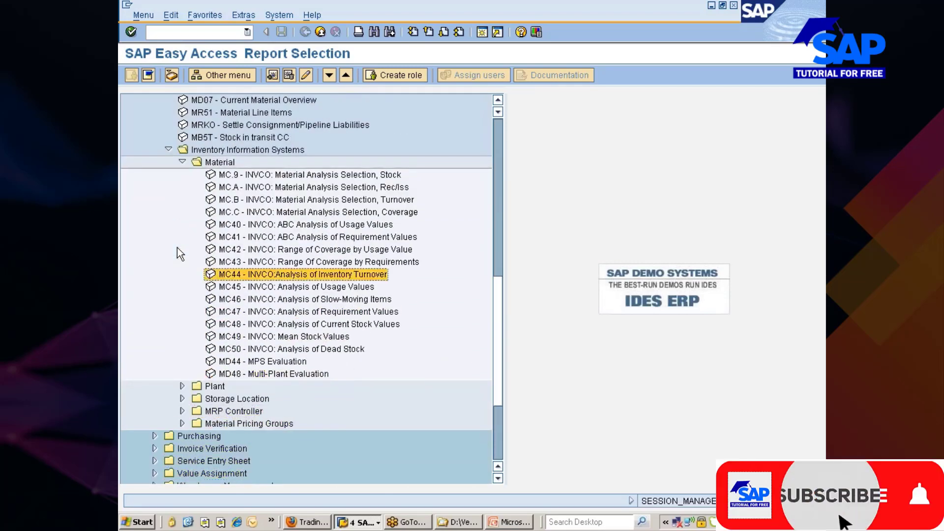
{"action": "key", "text": "Up"}
{"action": "key", "text": "Up"}
{"action": "key", "text": "Up"}
{"action": "key", "text": "Up"}
{"action": "key", "text": "Up"}
{"action": "key", "text": "Up"}
{"action": "key", "text": "Up"}
{"action": "key", "text": "Up"}
{"action": "key", "text": "Down"}
{"action": "key", "text": "Down"}
{"action": "key", "text": "Down"}
{"action": "key", "text": "Down"}
{"action": "key", "text": "Down"}
{"action": "key", "text": "Down"}
{"action": "key", "text": "Down"}
{"action": "key", "text": "Down"}
{"action": "key", "text": "Down"}
{"action": "key", "text": "Down"}
{"action": "key", "text": "Down"}
{"action": "key", "text": "Down"}
{"action": "key", "text": "Down"}
{"action": "key", "text": "Down"}
{"action": "key", "text": "Down"}
{"action": "key", "text": "Down"}
{"action": "key", "text": "Down"}
{"action": "key", "text": "Down"}
{"action": "key", "text": "Up"}
{"action": "key", "text": "Right"}
{"action": "key", "text": "Down"}
{"action": "key", "text": "Down"}
{"action": "key", "text": "Down"}
{"action": "key", "text": "Down"}
{"action": "key", "text": "Down"}
{"action": "key", "text": "Down"}
{"action": "key", "text": "Down"}
{"action": "key", "text": "Down"}
{"action": "key", "text": "Down"}
{"action": "key", "text": "Down"}
{"action": "key", "text": "Down"}
{"action": "key", "text": "Down"}
{"action": "key", "text": "Down"}
{"action": "key", "text": "Down"}
{"action": "key", "text": "Down"}
{"action": "key", "text": "Up"}
{"action": "key", "text": "Up"}
{"action": "key", "text": "Up"}
{"action": "key", "text": "Up"}
{"action": "key", "text": "Up"}
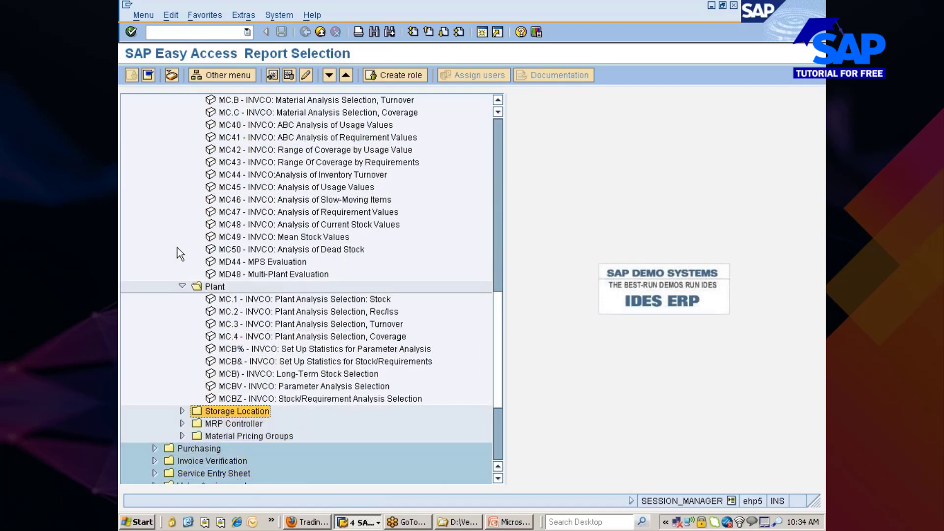
{"action": "key", "text": "Right"}
Expand the MRP Controller and Material Pricing Groups folders and browse the analysis reports.
{"action": "key", "text": "Down"}
{"action": "key", "text": "Down"}
{"action": "key", "text": "Down"}
{"action": "key", "text": "Down"}
{"action": "key", "text": "Down"}
{"action": "key", "text": "Down"}
{"action": "key", "text": "Down"}
{"action": "key", "text": "Up"}
{"action": "key", "text": "Right"}
{"action": "key", "text": "Down"}
{"action": "key", "text": "Down"}
{"action": "key", "text": "Down"}
{"action": "key", "text": "Down"}
{"action": "key", "text": "Down"}
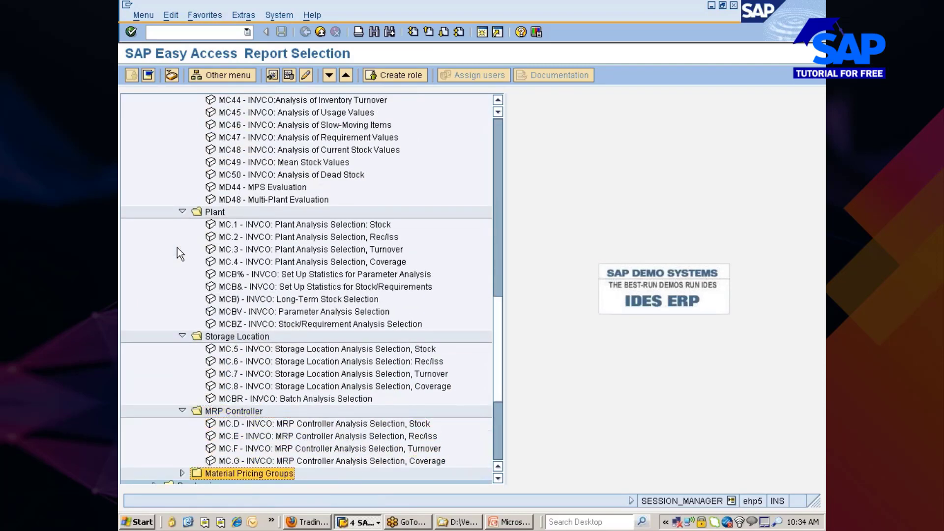
{"action": "key", "text": "Right"}
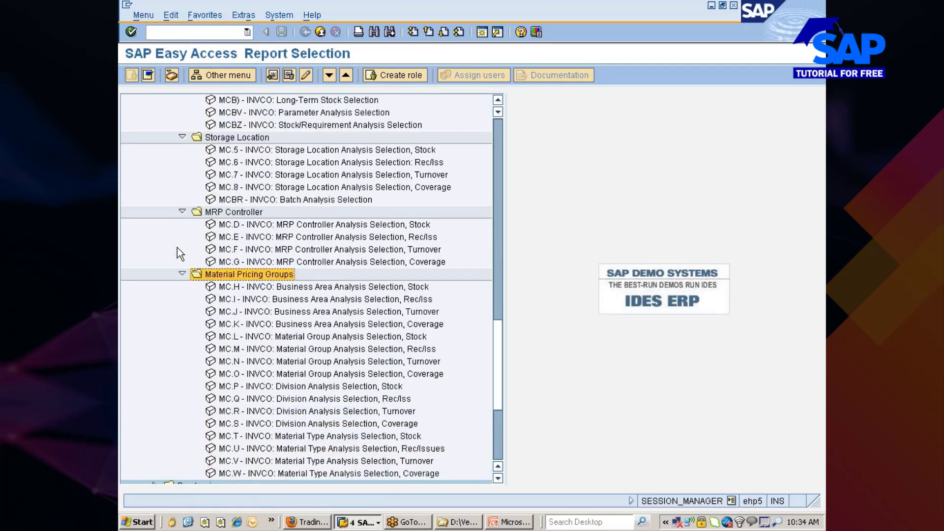
{"action": "key", "text": "Down"}
{"action": "key", "text": "Down"}
{"action": "key", "text": "Down"}
{"action": "key", "text": "Down"}
{"action": "key", "text": "Down"}
{"action": "key", "text": "Down"}
{"action": "key", "text": "Down"}
{"action": "key", "text": "Down"}
{"action": "key", "text": "Down"}
{"action": "key", "text": "Down"}
{"action": "key", "text": "Down"}
{"action": "key", "text": "Down"}
{"action": "key", "text": "Down"}
{"action": "key", "text": "Down"}
{"action": "key", "text": "Down"}
{"action": "key", "text": "Down"}
{"action": "key", "text": "Down"}
{"action": "key", "text": "Down"}
{"action": "key", "text": "Down"}
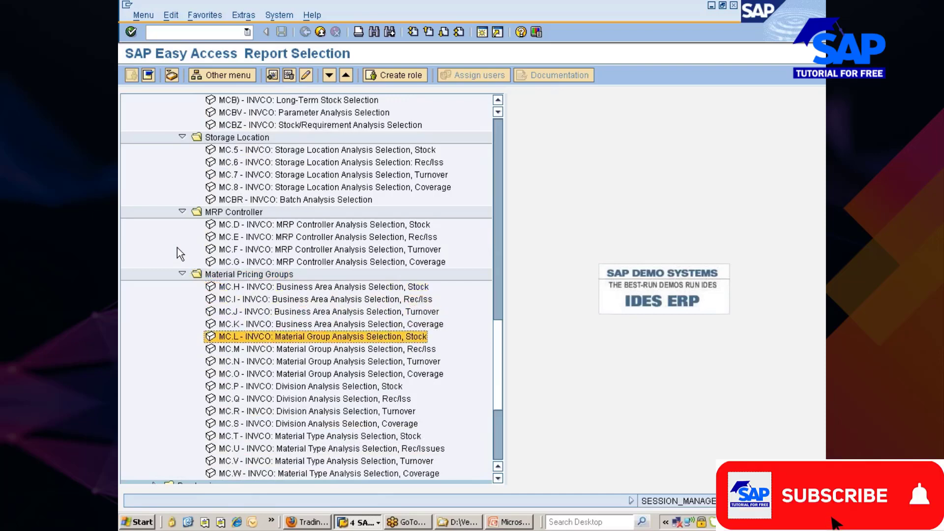
{"action": "key", "text": "Down"}
{"action": "key", "text": "Down"}
{"action": "key", "text": "Down"}
{"action": "key", "text": "Down"}
{"action": "key", "text": "Down"}
{"action": "key", "text": "Down"}
{"action": "key", "text": "Down"}
{"action": "key", "text": "Down"}
{"action": "key", "text": "Down"}
{"action": "key", "text": "Down"}
{"action": "key", "text": "Up"}
{"action": "key", "text": "Up"}
{"action": "key", "text": "Up"}
{"action": "key", "text": "Up"}
{"action": "key", "text": "Up"}
{"action": "key", "text": "Up"}
{"action": "key", "text": "Up"}
{"action": "key", "text": "Up"}
{"action": "key", "text": "Up"}
{"action": "key", "text": "Up"}
{"action": "key", "text": "Up"}
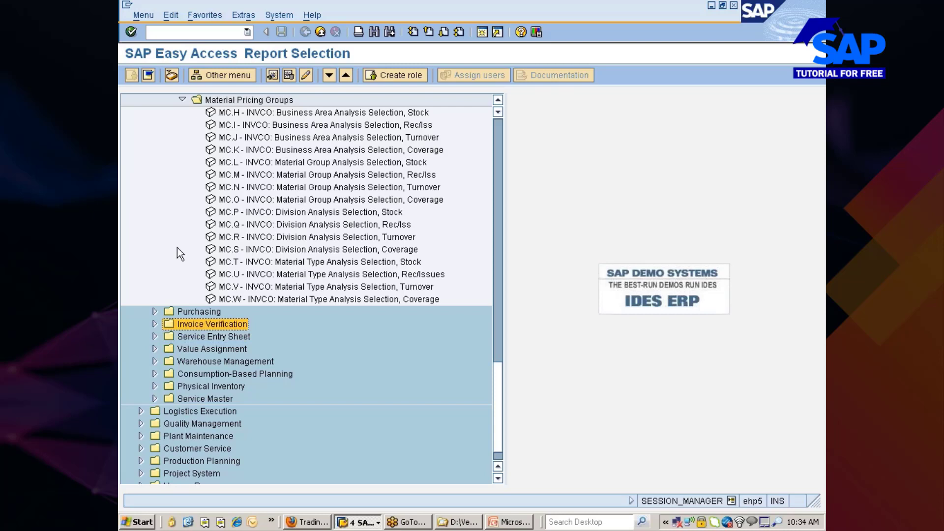
{"action": "key", "text": "Up"}
{"action": "key", "text": "Up"}
{"action": "key", "text": "Up"}
{"action": "key", "text": "Up"}
{"action": "key", "text": "Up"}
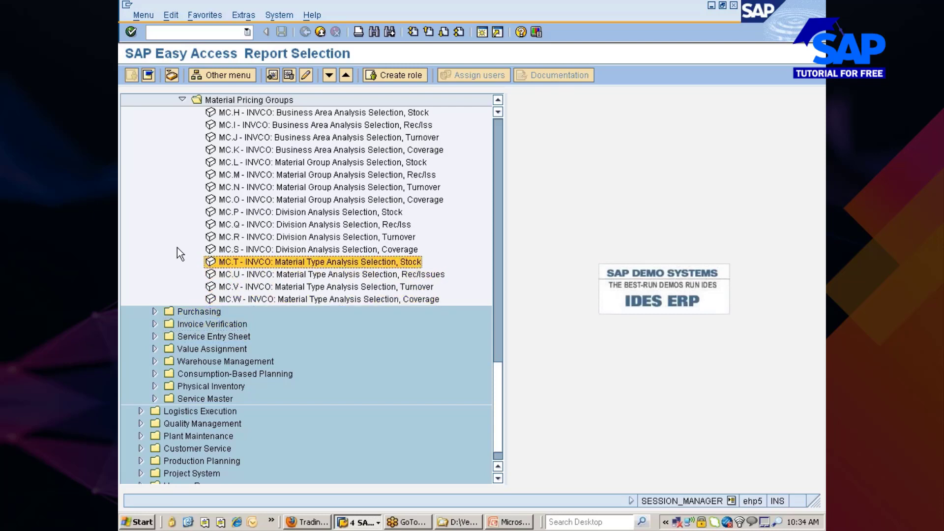
{"action": "key", "text": "Up"}
{"action": "key", "text": "Up"}
{"action": "key", "text": "Up"}
{"action": "key", "text": "Up"}
{"action": "key", "text": "Up"}
{"action": "key", "text": "Up"}
{"action": "key", "text": "Up"}
{"action": "key", "text": "Up"}
{"action": "key", "text": "Up"}
{"action": "key", "text": "Up"}
{"action": "key", "text": "Up"}
{"action": "key", "text": "Up"}
{"action": "key", "text": "Up"}
{"action": "key", "text": "Up"}
{"action": "key", "text": "Up"}
{"action": "key", "text": "Up"}
{"action": "key", "text": "Up"}
{"action": "key", "text": "Up"}
{"action": "key", "text": "Up"}
{"action": "key", "text": "Up"}
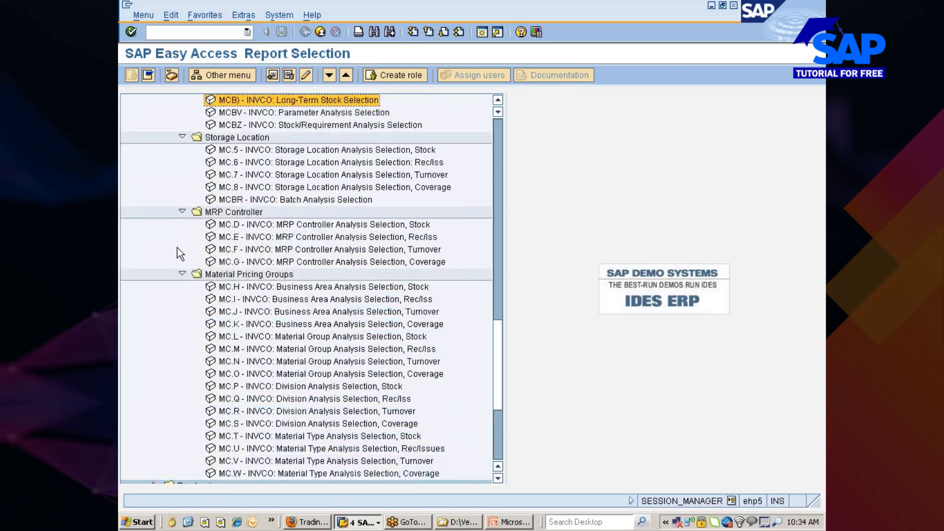
{"action": "key", "text": "Up"}
{"action": "key", "text": "Up"}
{"action": "key", "text": "Up"}
{"action": "key", "text": "Up"}
{"action": "key", "text": "Up"}
{"action": "key", "text": "Up"}
{"action": "key", "text": "Up"}
{"action": "key", "text": "Up"}
{"action": "key", "text": "Up"}
{"action": "key", "text": "Up"}
{"action": "key", "text": "Up"}
{"action": "key", "text": "Up"}
{"action": "key", "text": "Up"}
{"action": "key", "text": "Up"}
{"action": "key", "text": "Up"}
{"action": "key", "text": "Up"}
{"action": "key", "text": "Up"}
{"action": "key", "text": "Up"}
{"action": "key", "text": "Up"}
{"action": "key", "text": "Up"}
{"action": "key", "text": "Down"}
{"action": "key", "text": "Down"}
{"action": "key", "text": "Down"}
{"action": "key", "text": "Down"}
{"action": "key", "text": "Down"}
{"action": "key", "text": "Down"}
{"action": "key", "text": "Down"}
{"action": "key", "text": "Down"}
{"action": "key", "text": "Down"}
{"action": "key", "text": "Down"}
{"action": "key", "text": "Down"}
{"action": "key", "text": "Down"}
{"action": "key", "text": "Down"}
{"action": "key", "text": "Down"}
{"action": "key", "text": "Down"}
{"action": "key", "text": "Down"}
{"action": "key", "text": "Down"}
{"action": "key", "text": "Down"}
{"action": "key", "text": "Down"}
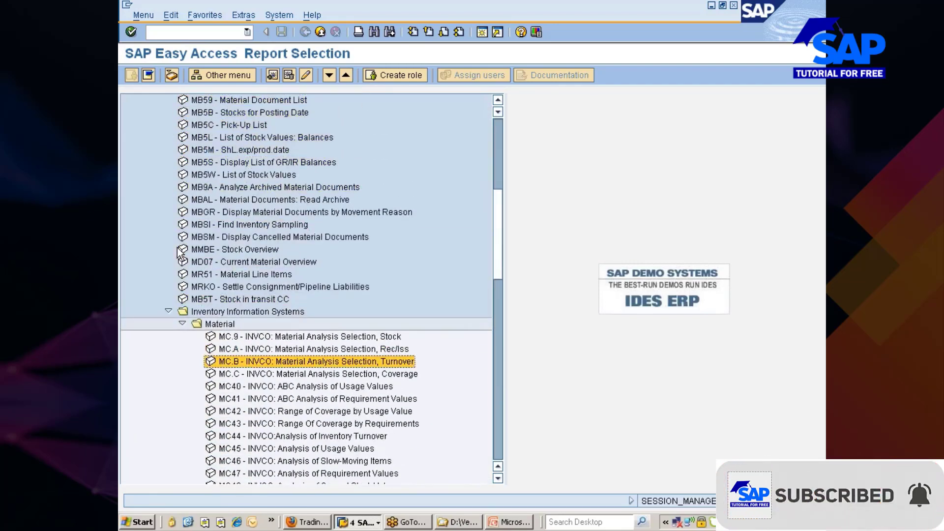
Collapse the Material, Plant and Storage Location folders, then run MC.D MRP Controller stock analysis.
{"action": "key", "text": "Up"}
{"action": "key", "text": "Up"}
{"action": "key", "text": "Up"}
{"action": "key", "text": "Left"}
{"action": "key", "text": "Down"}
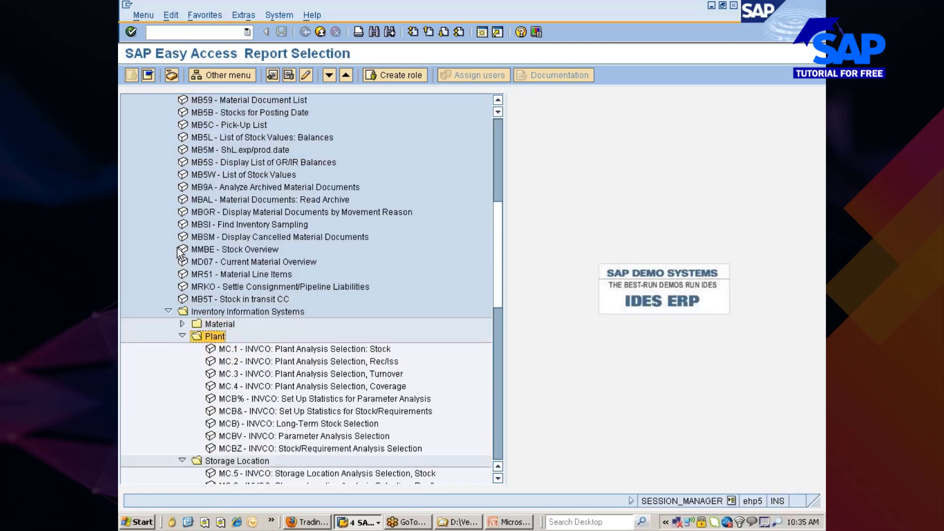
{"action": "key", "text": "Left"}
{"action": "key", "text": "Down"}
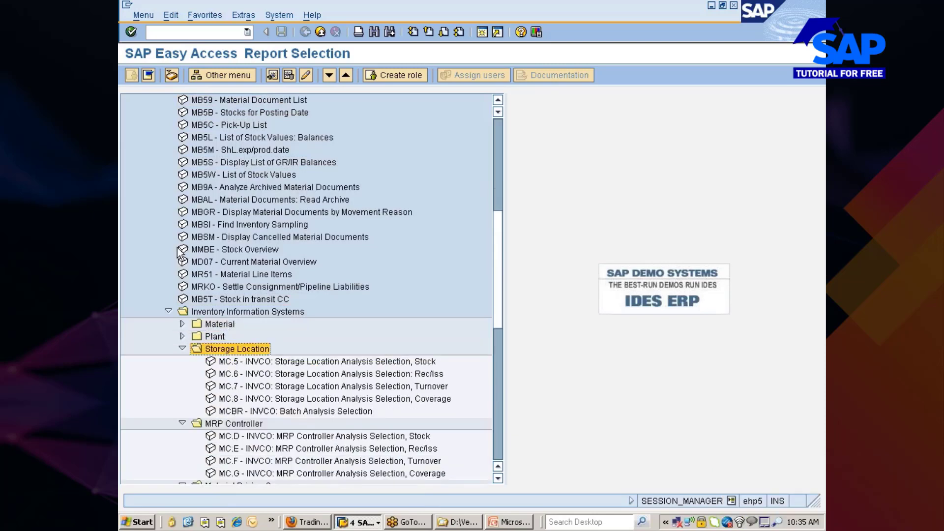
{"action": "key", "text": "Left"}
{"action": "key", "text": "Up"}
{"action": "key", "text": "Down"}
{"action": "key", "text": "Down"}
{"action": "key", "text": "Down"}
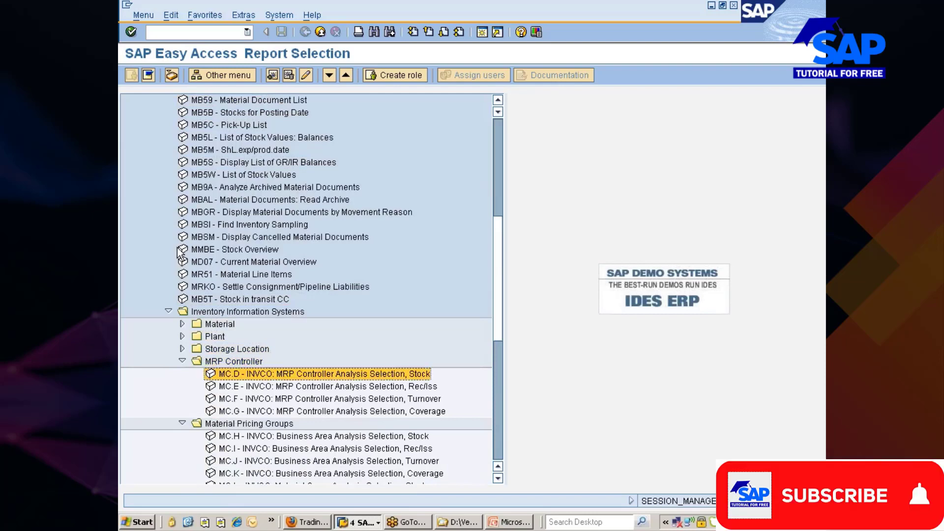
{"action": "key", "text": "Return"}
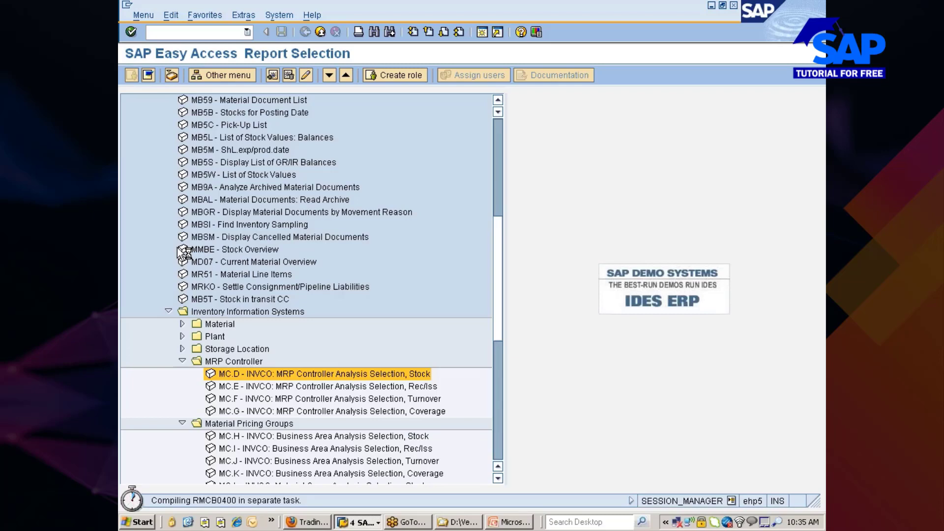
Check the stock quote in Firefox, then return to the SAP MRP Controller Analysis: Stock selection screen.
{"action": "left_click", "coordinate": [309, 522]}
{"action": "left_click", "coordinate": [408, 68]}
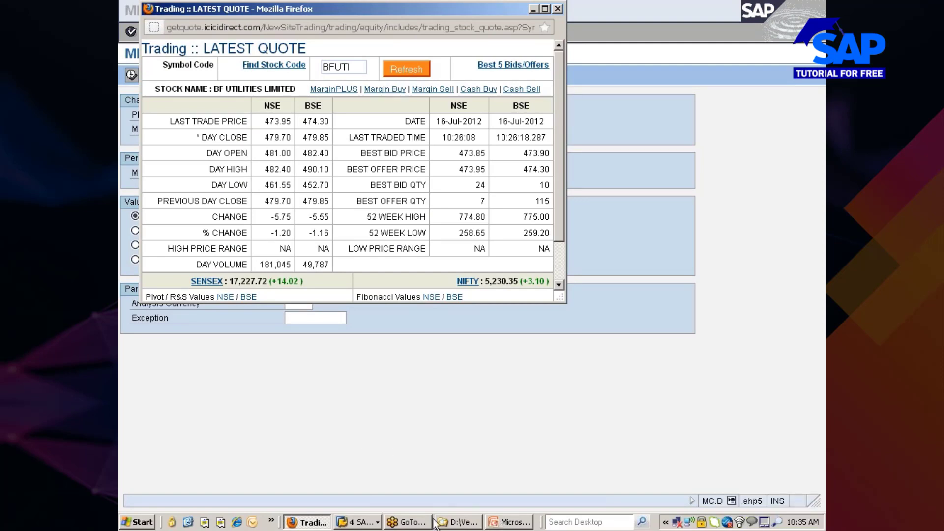
{"action": "left_click", "coordinate": [353, 522]}
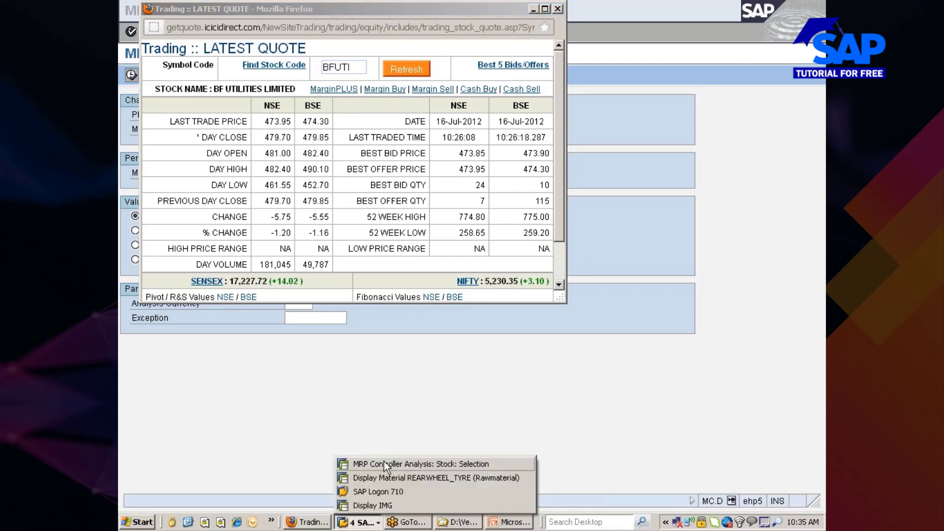
{"action": "left_click", "coordinate": [383, 464]}
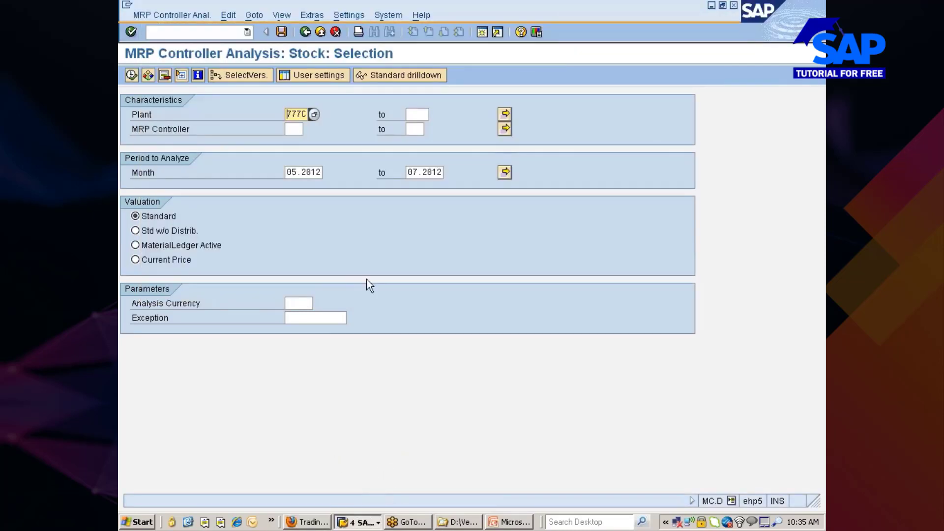
Browse the MRP Controller value list, start a plant 777 restriction, then close the list.
{"action": "left_click", "coordinate": [307, 130]}
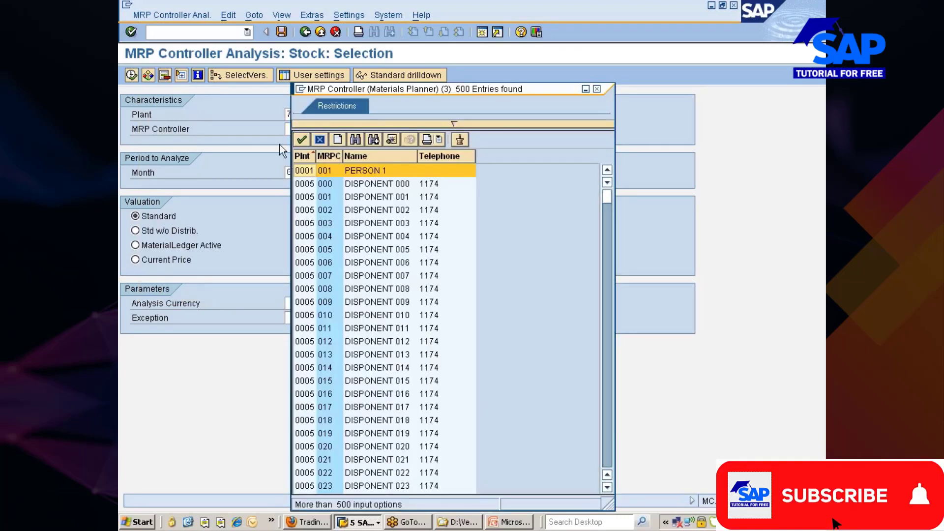
{"action": "scroll", "coordinate": [363, 270], "scroll_direction": "down", "scroll_amount": 9}
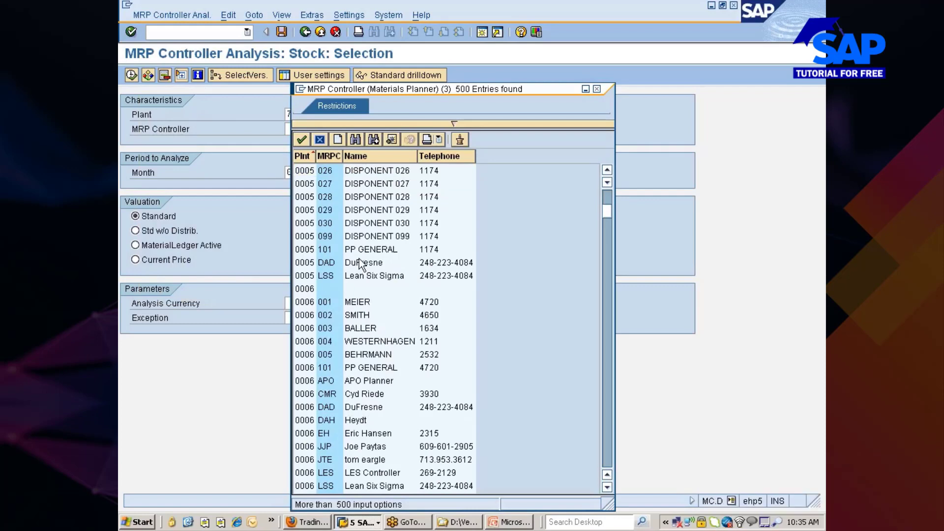
{"action": "scroll", "coordinate": [362, 265], "scroll_direction": "down", "scroll_amount": 20}
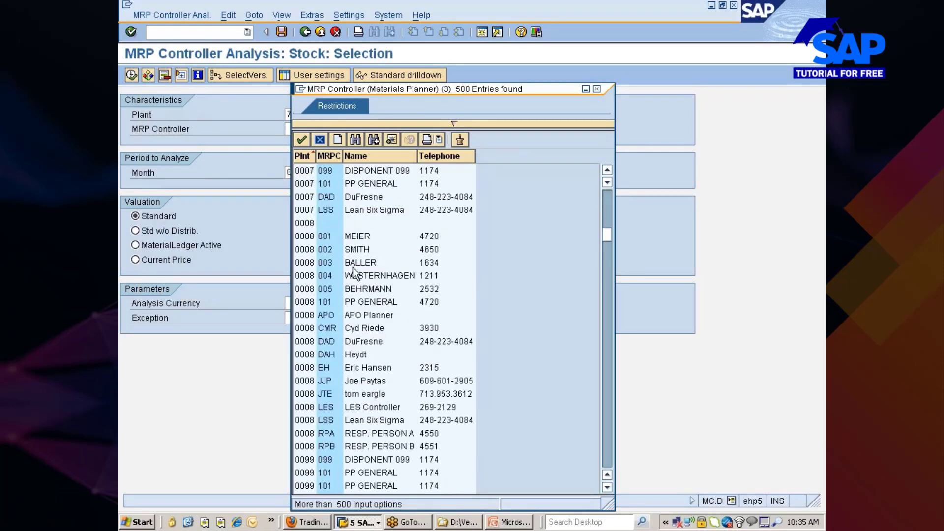
{"action": "scroll", "coordinate": [353, 271], "scroll_direction": "down", "scroll_amount": 20}
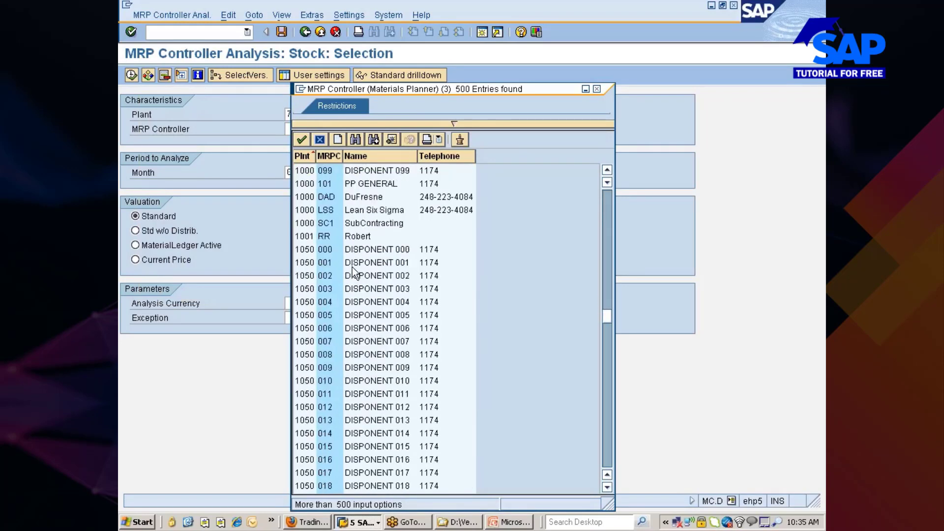
{"action": "scroll", "coordinate": [352, 271], "scroll_direction": "down", "scroll_amount": 20}
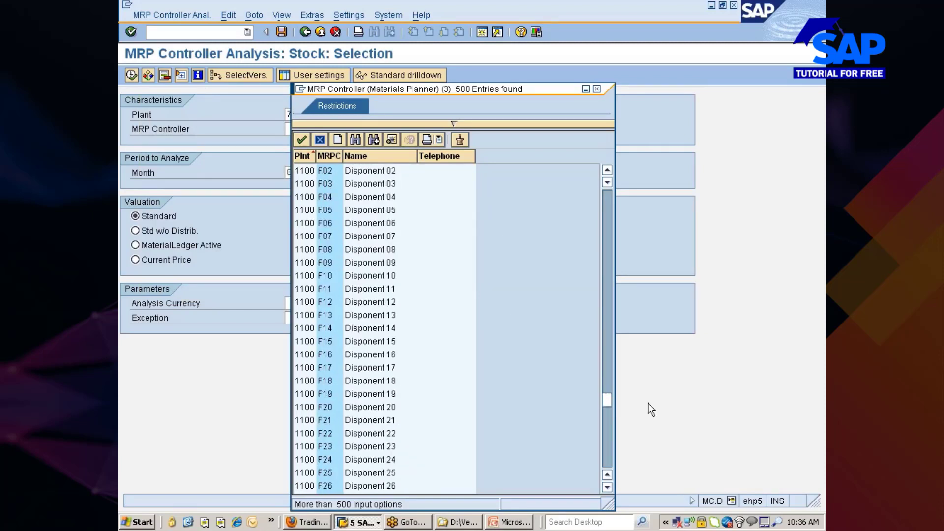
{"action": "left_click_drag", "start_coordinate": [607, 398], "coordinate": [605, 471]}
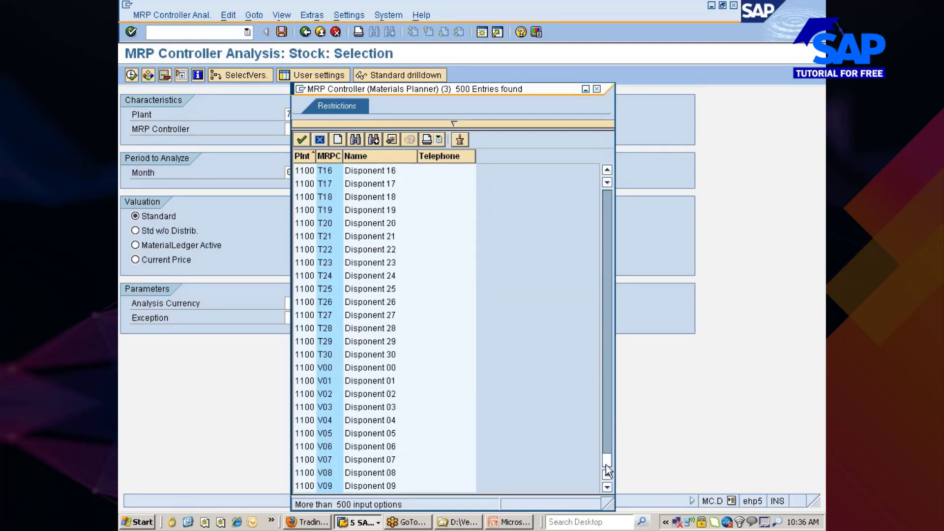
{"action": "left_click", "coordinate": [454, 123]}
{"action": "left_click", "coordinate": [424, 140]}
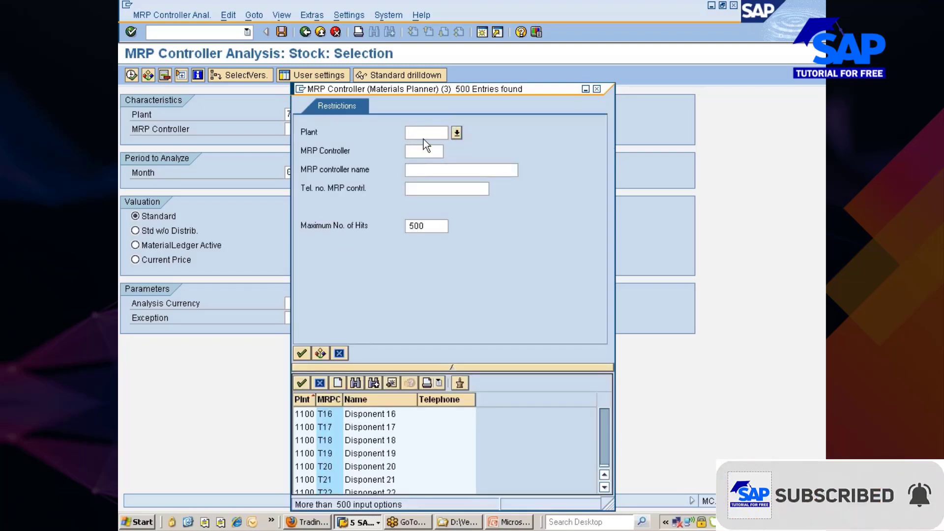
{"action": "type", "text": "777"}
{"action": "key", "text": "alt+space"}
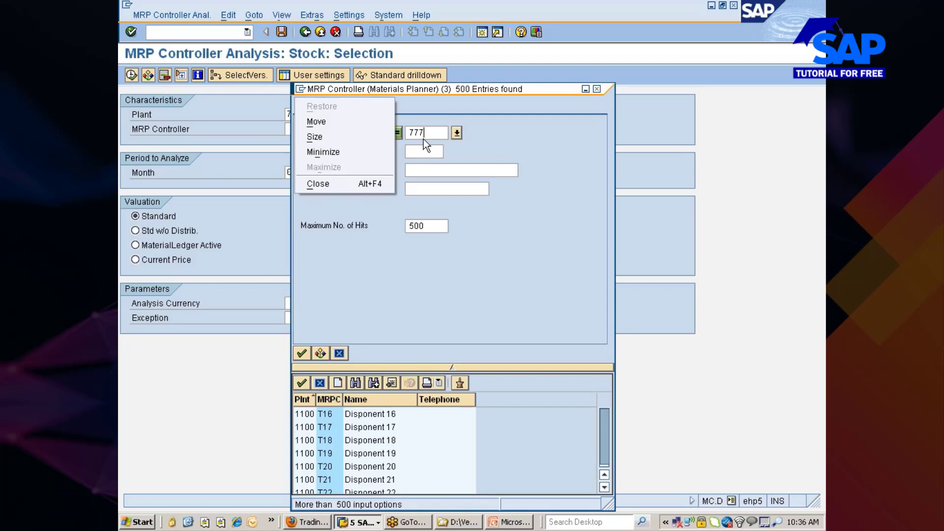
{"action": "key", "text": "c"}
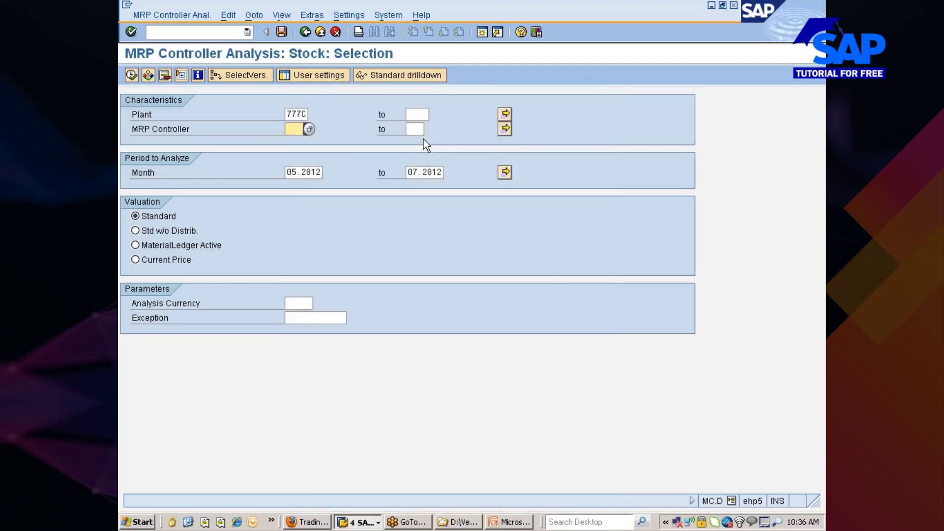
Search MRP controllers with 9999 maximum hits restricted to plant 777C, then run the stock analysis.
{"action": "left_click", "coordinate": [309, 129]}
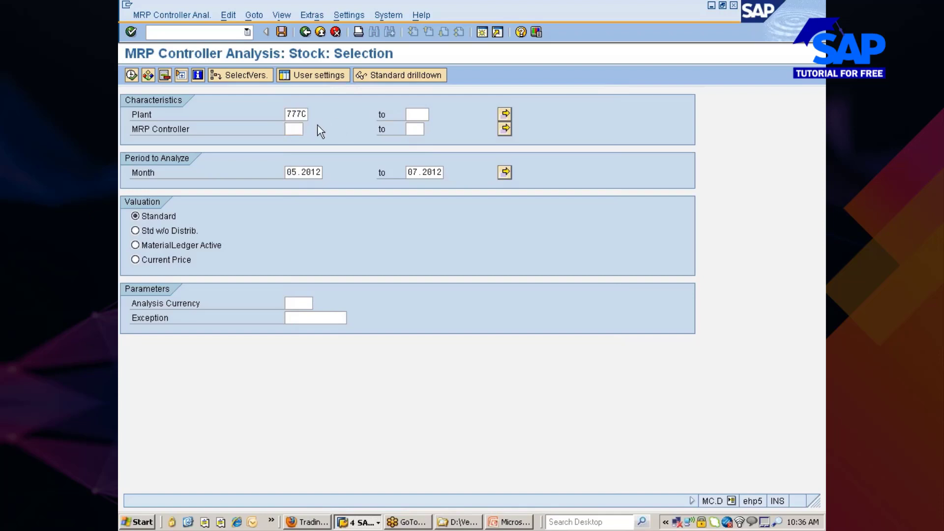
{"action": "left_click", "coordinate": [453, 124]}
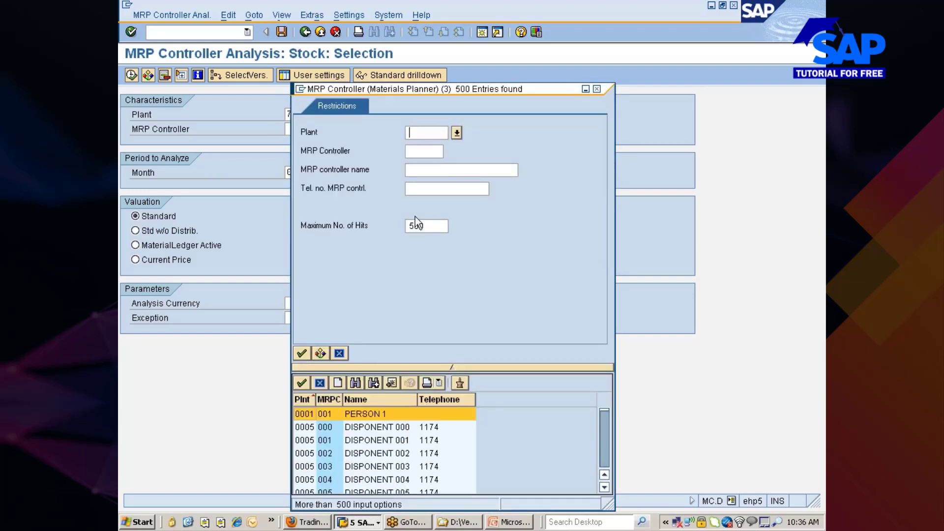
{"action": "left_click", "coordinate": [429, 222]}
{"action": "key", "text": "BackSpace"}
{"action": "key", "text": "BackSpace"}
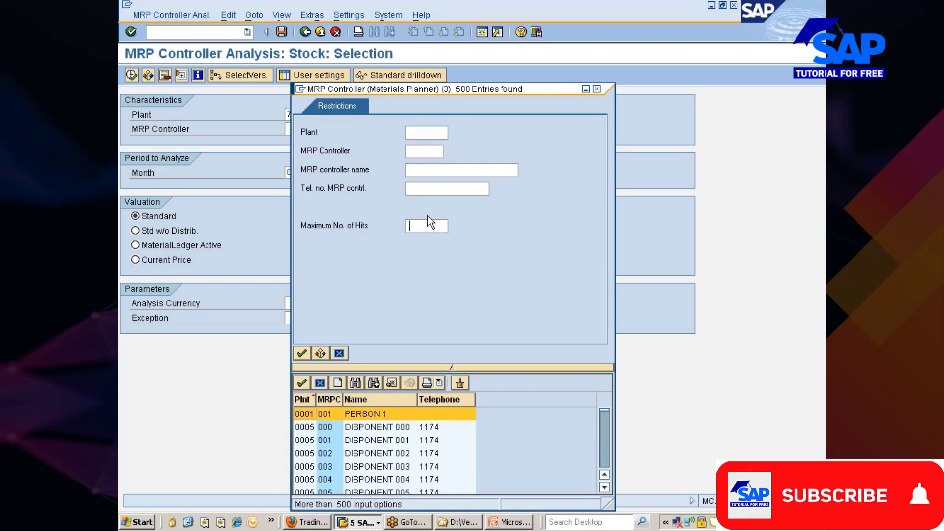
{"action": "type", "text": "9999"}
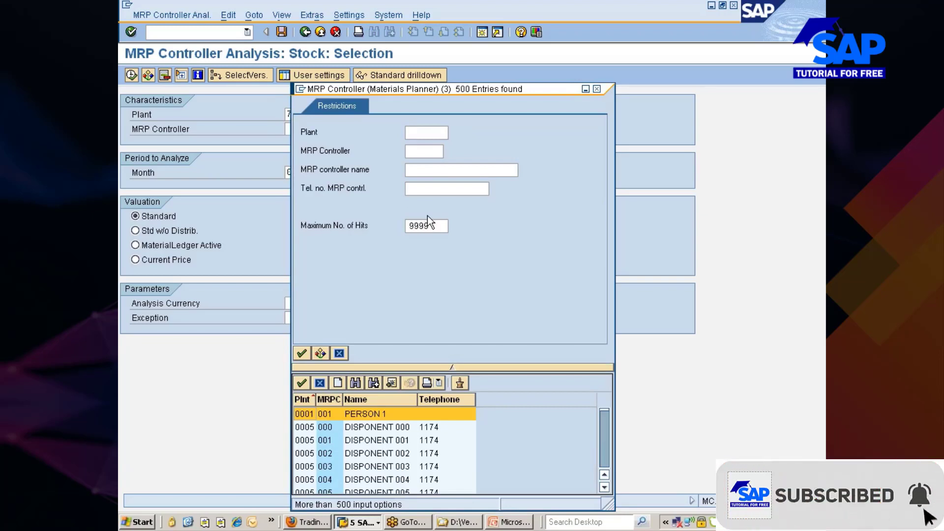
{"action": "left_click", "coordinate": [426, 140]}
{"action": "type", "text": "777c"}
{"action": "key", "text": "Return"}
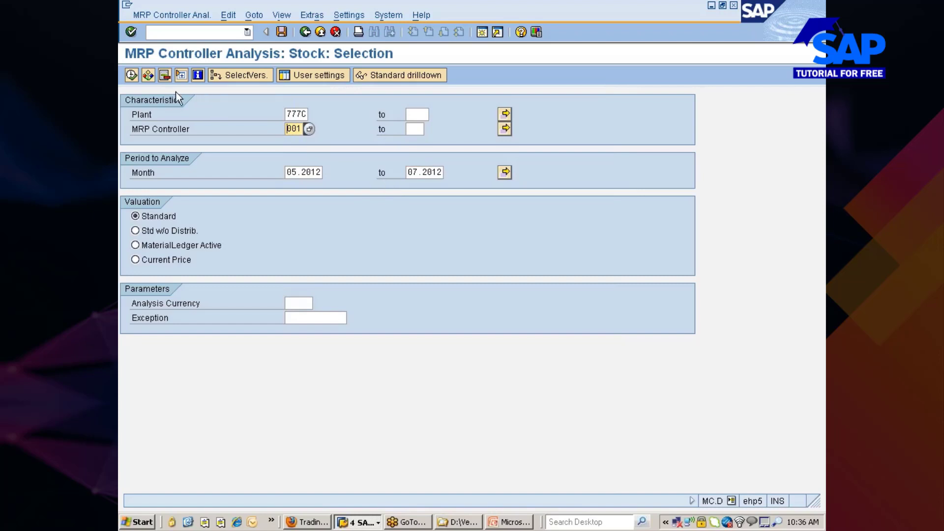
{"action": "left_click", "coordinate": [131, 74]}
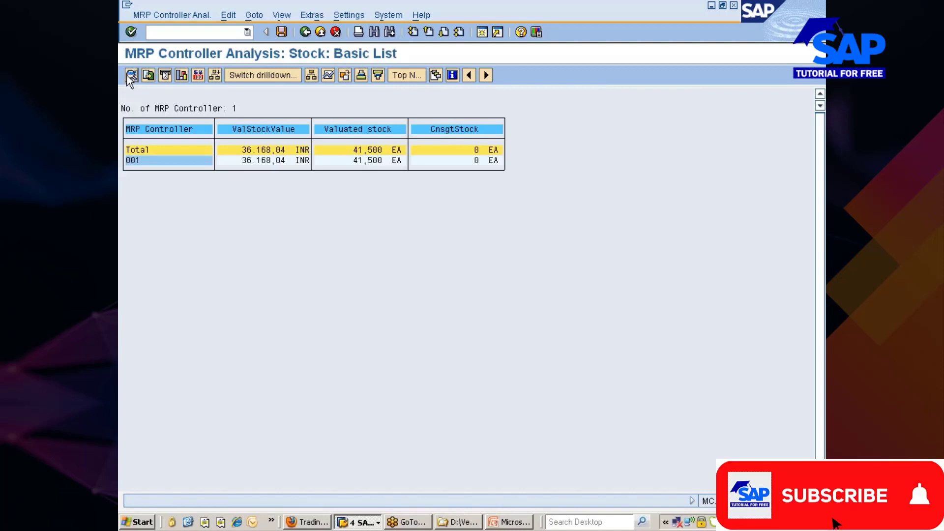
Select the controller 001 row, then go back from the results without saving the analysis.
{"action": "left_click", "coordinate": [132, 158]}
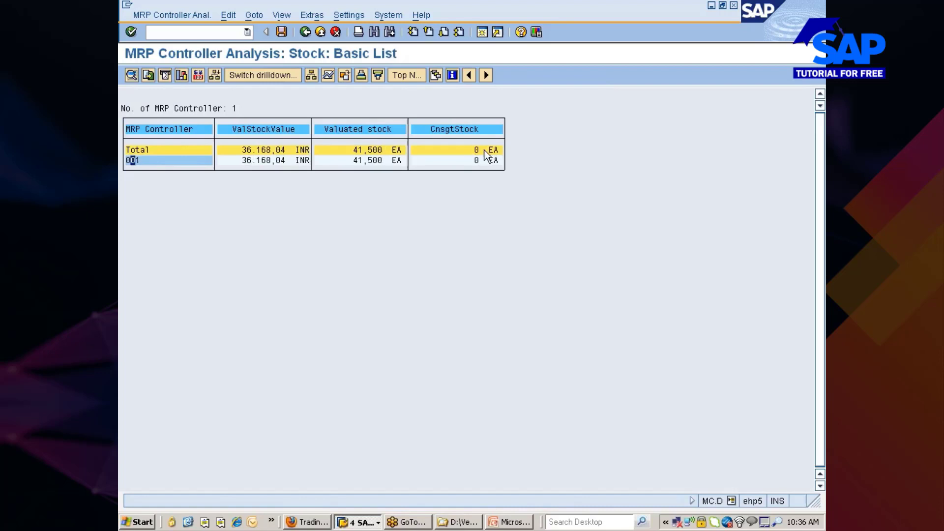
{"action": "left_click", "coordinate": [306, 31]}
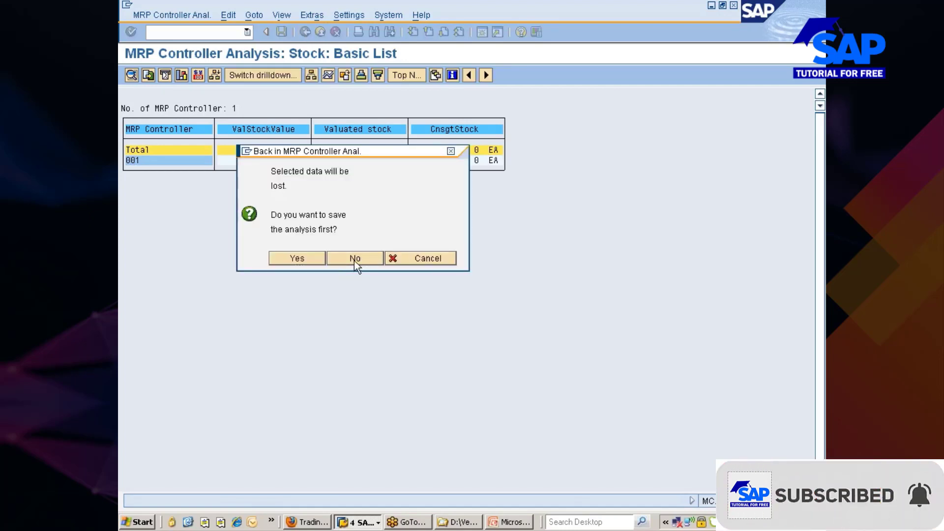
{"action": "left_click", "coordinate": [355, 259]}
Back in the report tree, expand the Material folder and open MC.9 Material Analysis.
{"action": "left_click", "coordinate": [304, 32]}
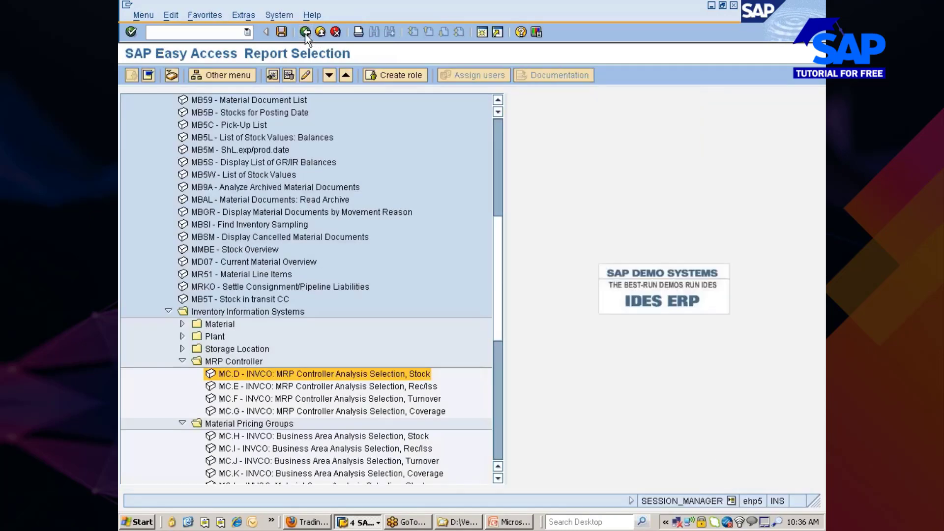
{"action": "left_click", "coordinate": [182, 324]}
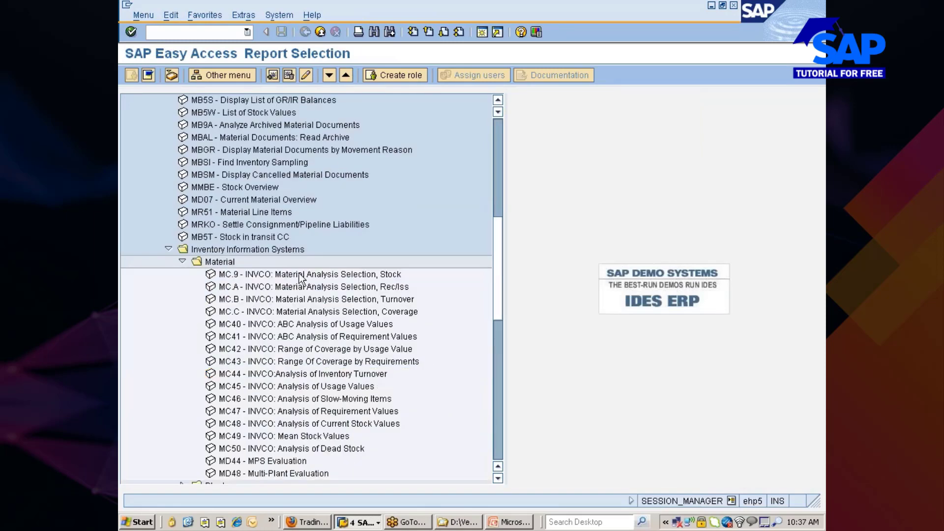
{"action": "double_click", "coordinate": [222, 275]}
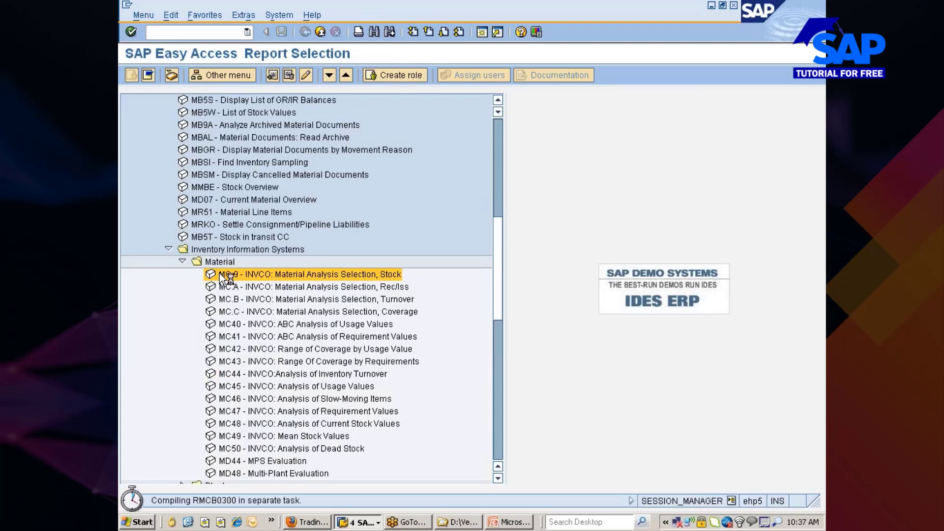
Refresh the Firefox stock quote twice, minimize it, and return to the MC.9 Storage Location field.
{"action": "left_click", "coordinate": [307, 521]}
{"action": "left_click", "coordinate": [405, 69]}
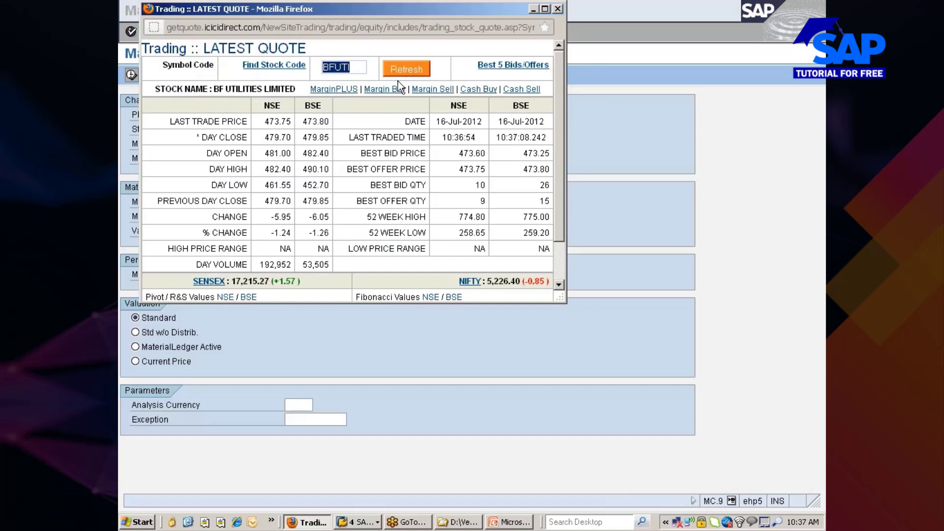
{"action": "left_click", "coordinate": [410, 74]}
{"action": "left_click", "coordinate": [532, 9]}
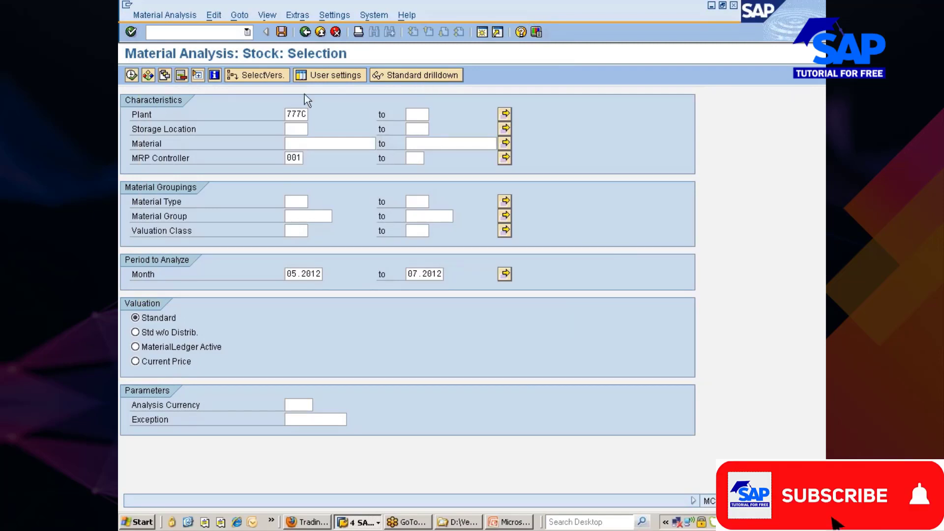
{"action": "left_click", "coordinate": [296, 129]}
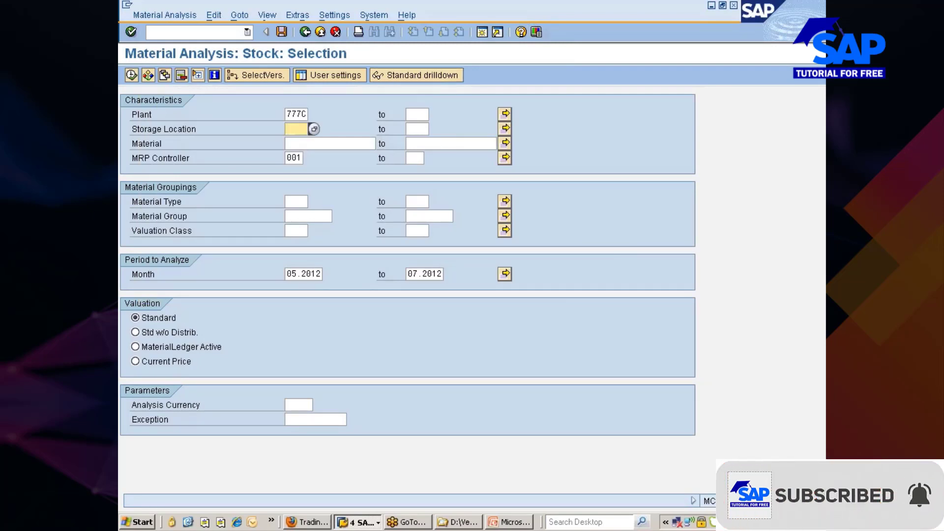
Run the MC.9 material stock analysis for plant 777C, then back out to the tree without saving.
{"action": "left_click", "coordinate": [287, 158]}
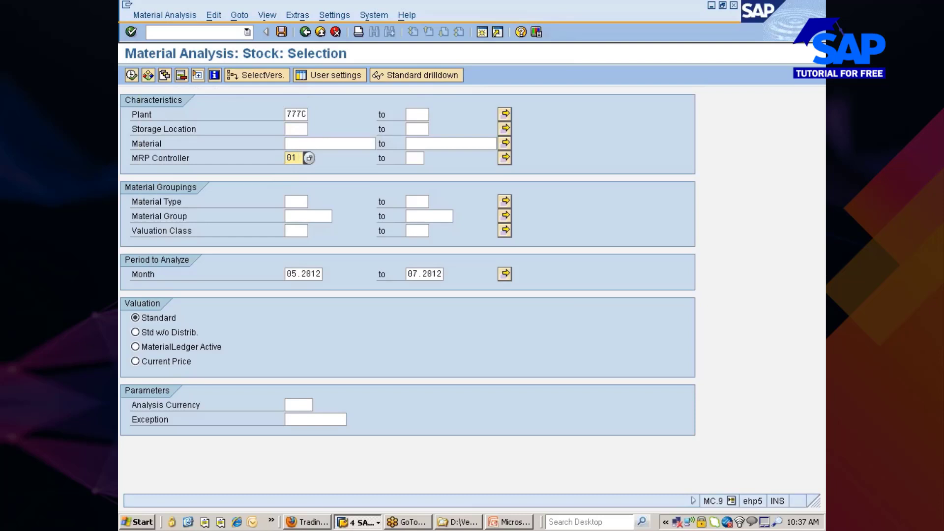
{"action": "left_click", "coordinate": [133, 72]}
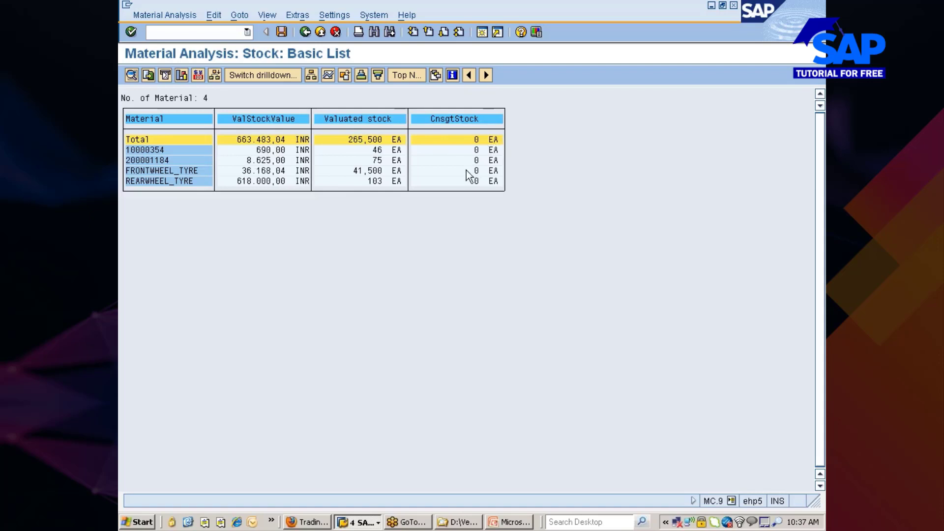
{"action": "left_click", "coordinate": [304, 33]}
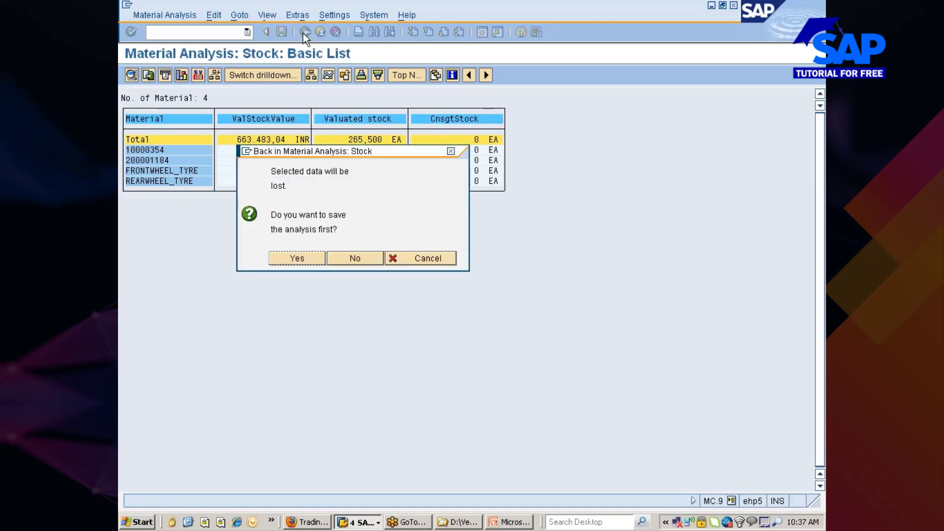
{"action": "left_click", "coordinate": [353, 259]}
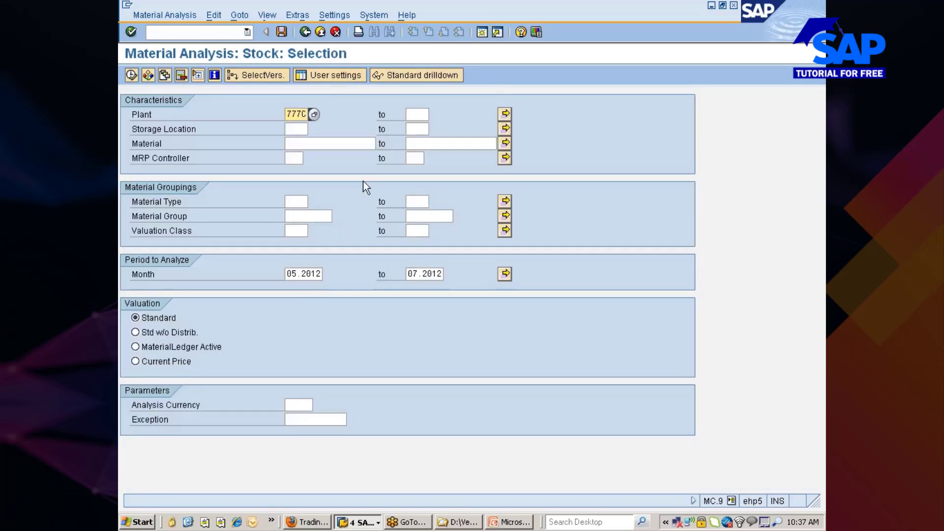
{"action": "left_click", "coordinate": [305, 33]}
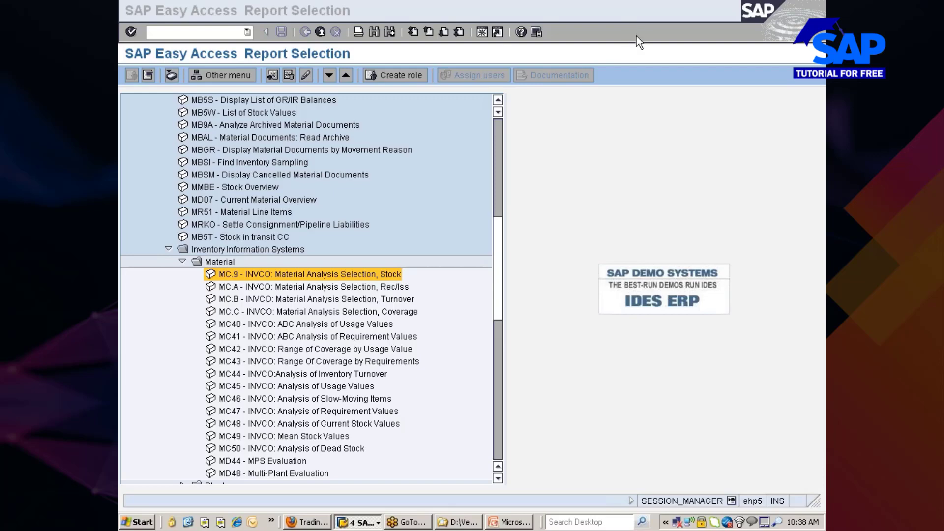
Close the report selection session window, leaving the REARWHEEL_TYRE material display in front.
{"action": "left_click", "coordinate": [319, 32]}
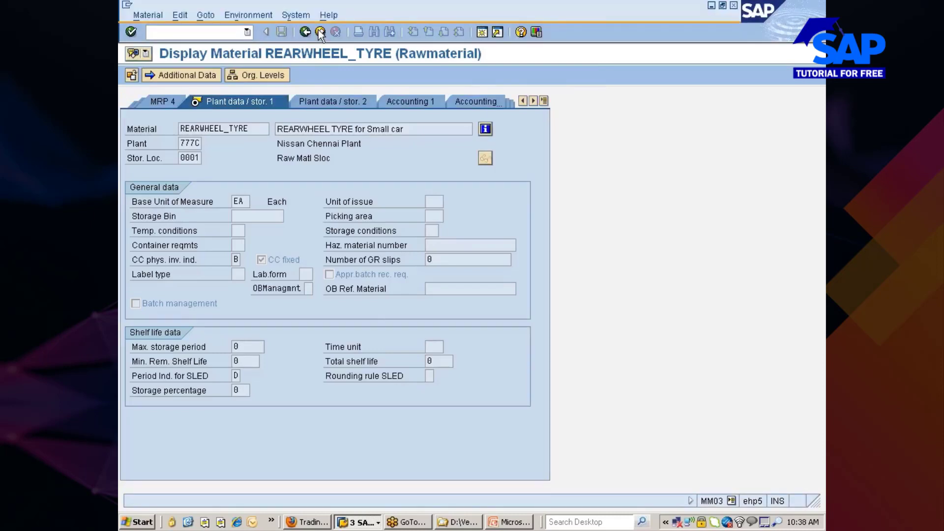
Return to SAP Easy Access and expand Logistics > Materials Management, browsing Inventory Management.
{"action": "left_click", "coordinate": [319, 32]}
{"action": "double_click", "coordinate": [182, 164]}
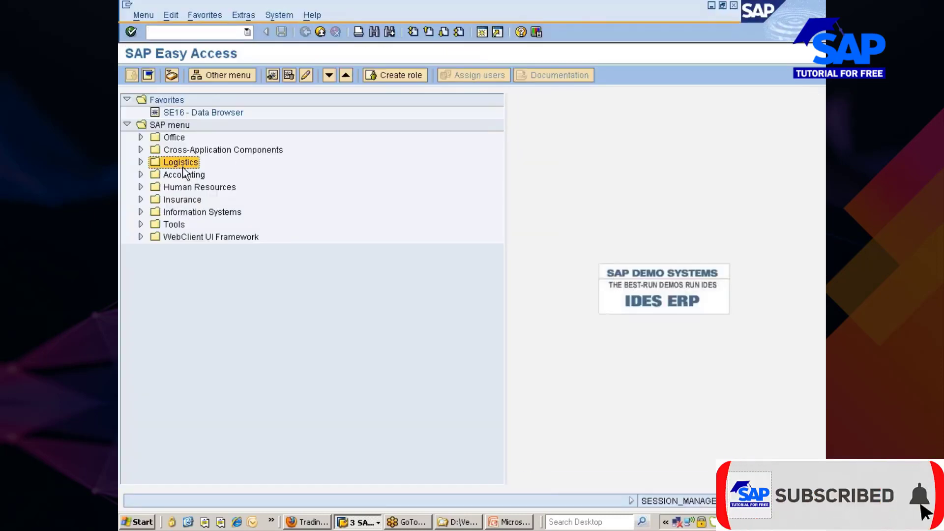
{"action": "double_click", "coordinate": [183, 174]}
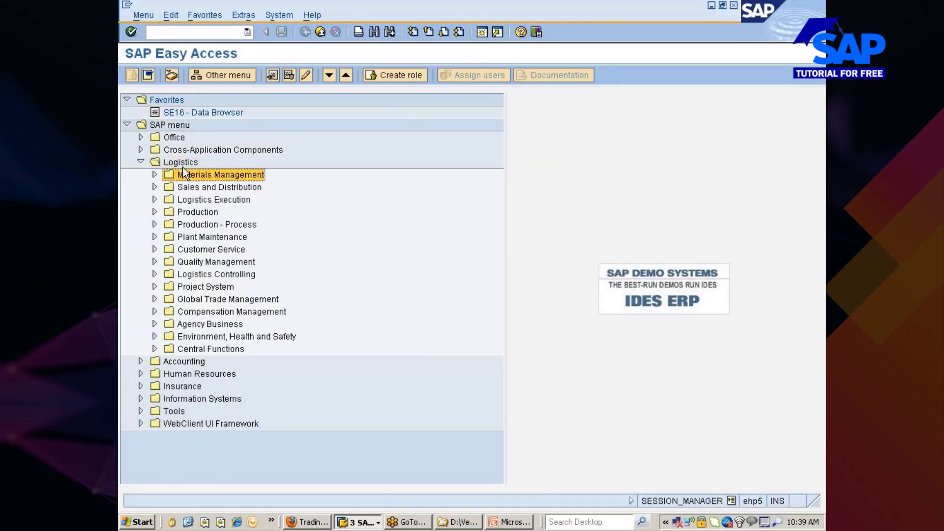
{"action": "key", "text": "Down"}
{"action": "key", "text": "Return"}
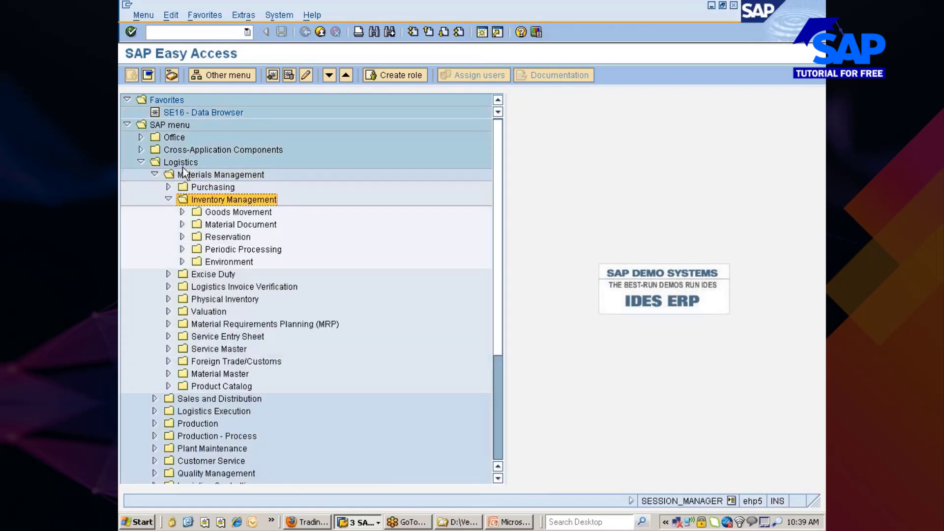
{"action": "key", "text": "Down"}
{"action": "key", "text": "Down"}
{"action": "key", "text": "Down"}
{"action": "key", "text": "Down"}
{"action": "key", "text": "Up"}
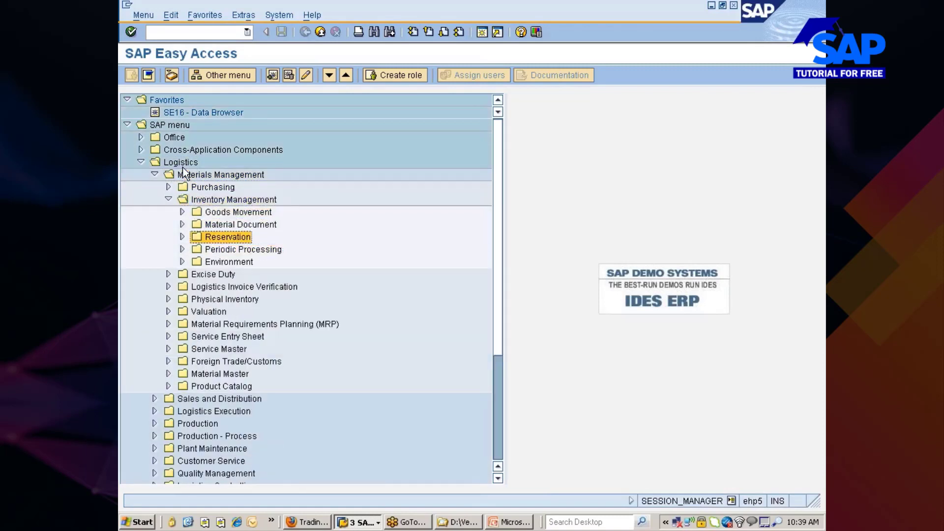
{"action": "key", "text": "Up"}
{"action": "key", "text": "Up"}
{"action": "key", "text": "Up"}
{"action": "key", "text": "Return"}
Expand Physical Inventory > Special Procedures > Cycle Counting and launch MIBC.
{"action": "key", "text": "Down"}
{"action": "key", "text": "Down"}
{"action": "key", "text": "Down"}
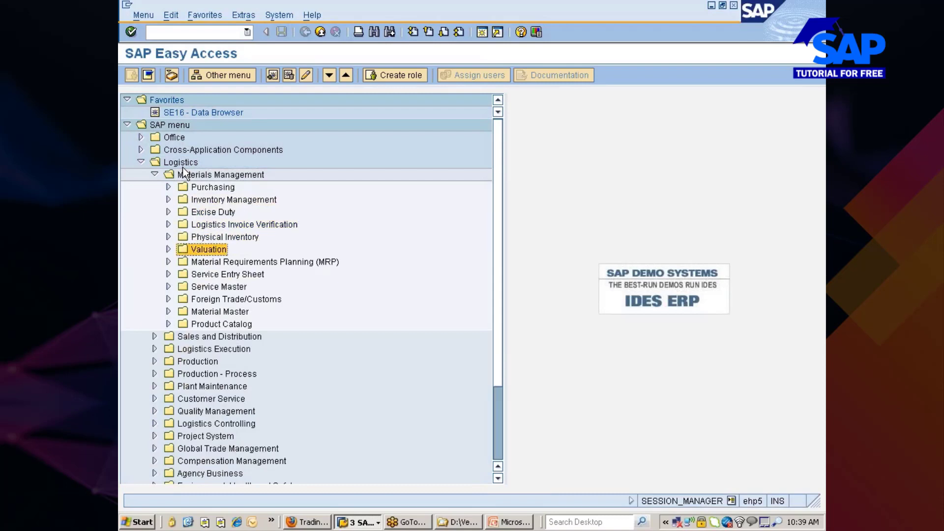
{"action": "key", "text": "Return"}
{"action": "key", "text": "Down"}
{"action": "key", "text": "Down"}
{"action": "key", "text": "Down"}
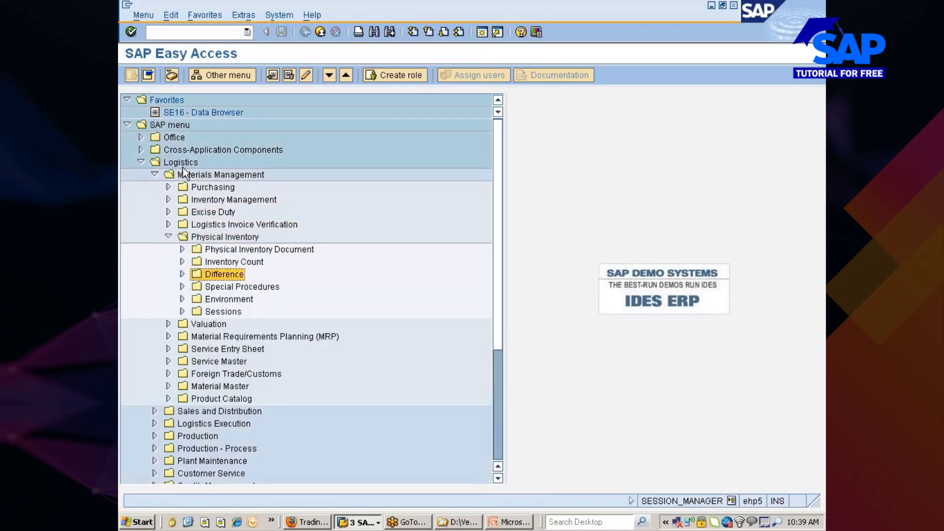
{"action": "key", "text": "Down"}
{"action": "key", "text": "Down"}
{"action": "key", "text": "Up"}
{"action": "key", "text": "Return"}
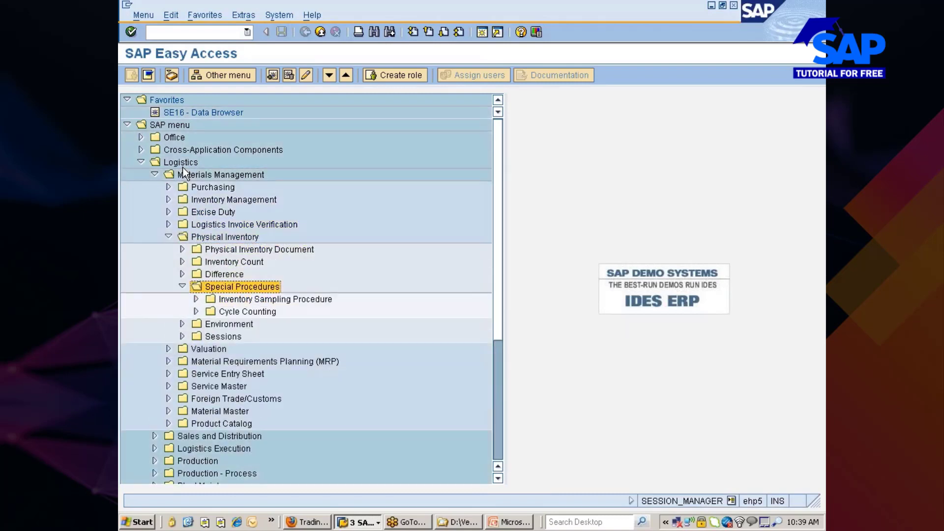
{"action": "key", "text": "Down"}
{"action": "key", "text": "Down"}
{"action": "key", "text": "Return"}
{"action": "key", "text": "Down"}
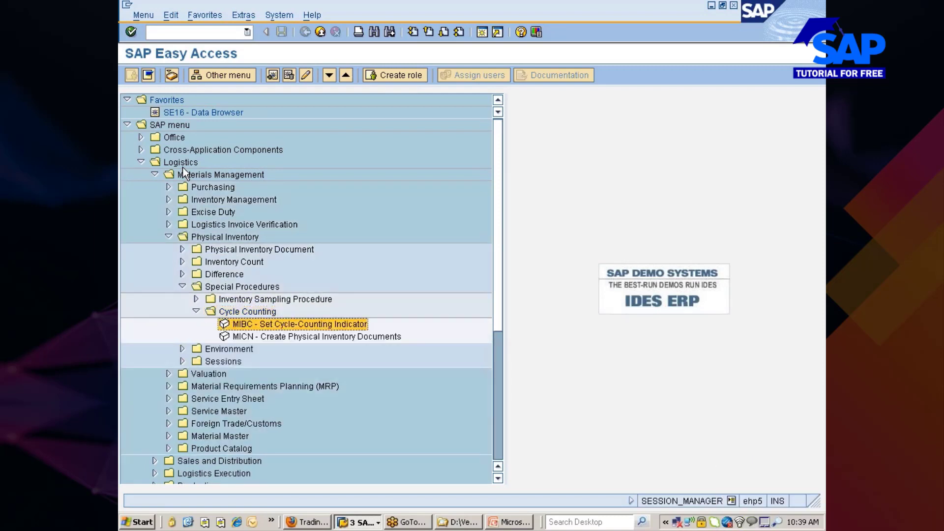
{"action": "key", "text": "Return"}
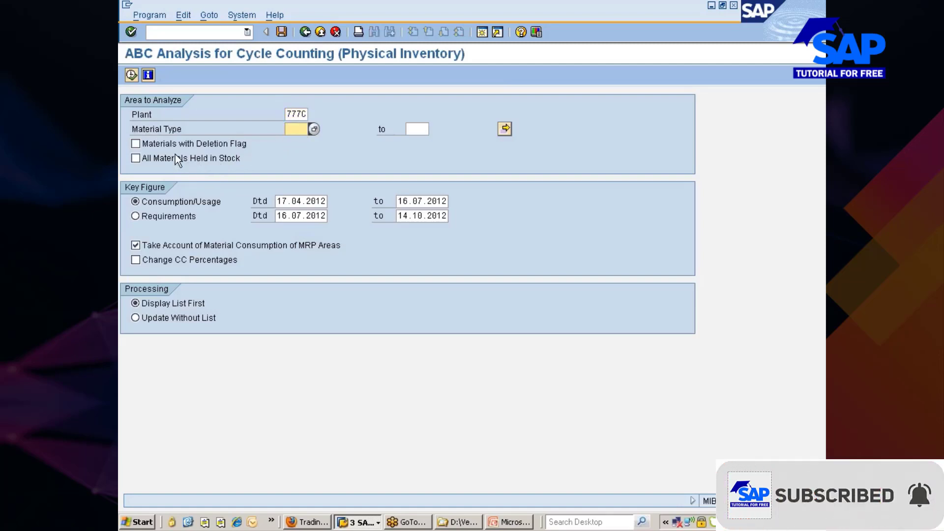
Run the plant 777C cycle-counting ABC analysis with All Materials Held in Stock ticked.
{"action": "left_click", "coordinate": [136, 157]}
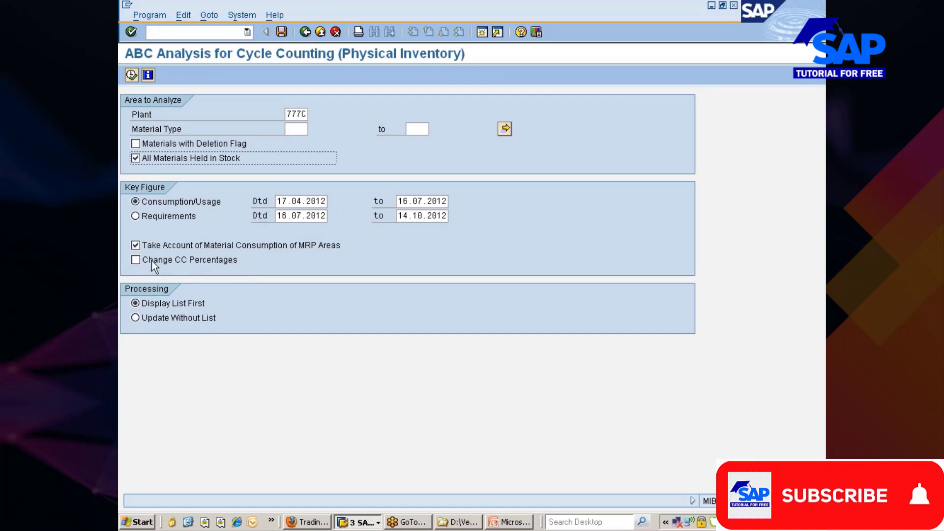
{"action": "left_click", "coordinate": [131, 74]}
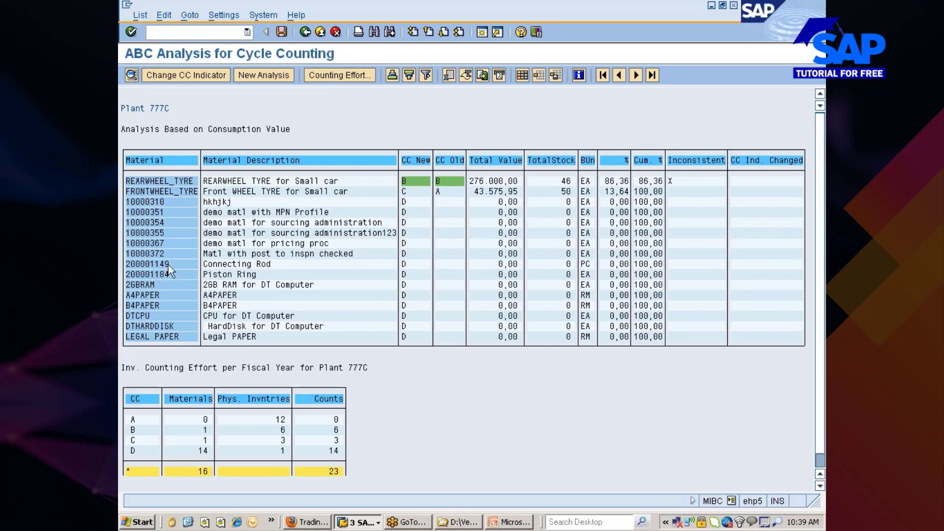
View the CC indicator change for two materials without altering them, then back out to Easy Access.
{"action": "double_click", "coordinate": [149, 192]}
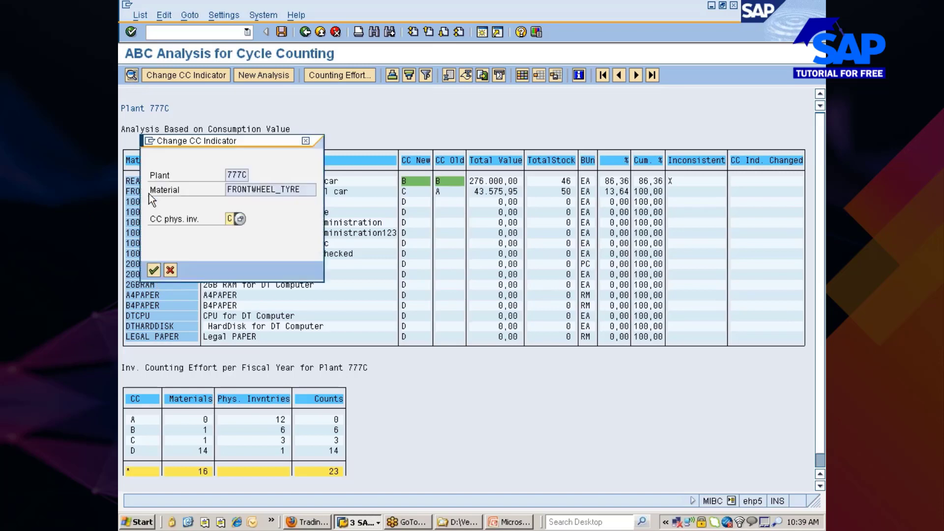
{"action": "left_click", "coordinate": [306, 141]}
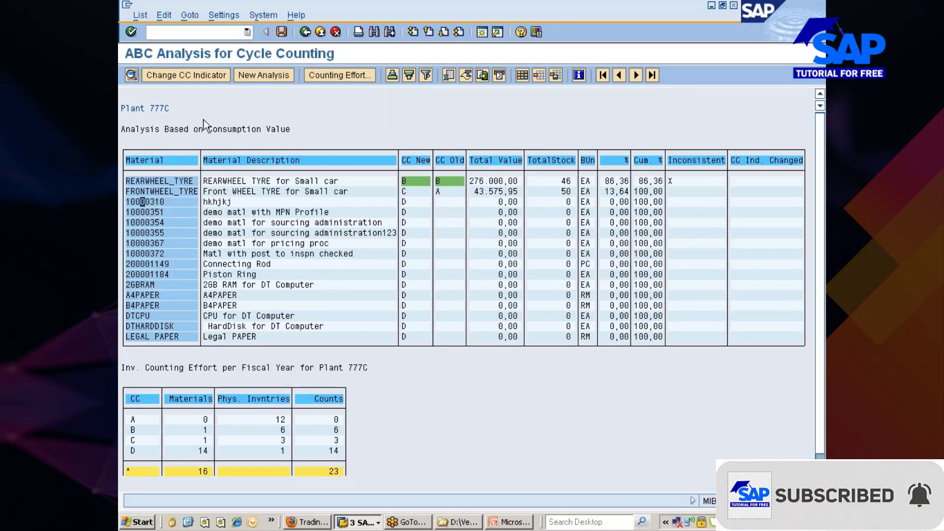
{"action": "left_click", "coordinate": [197, 78]}
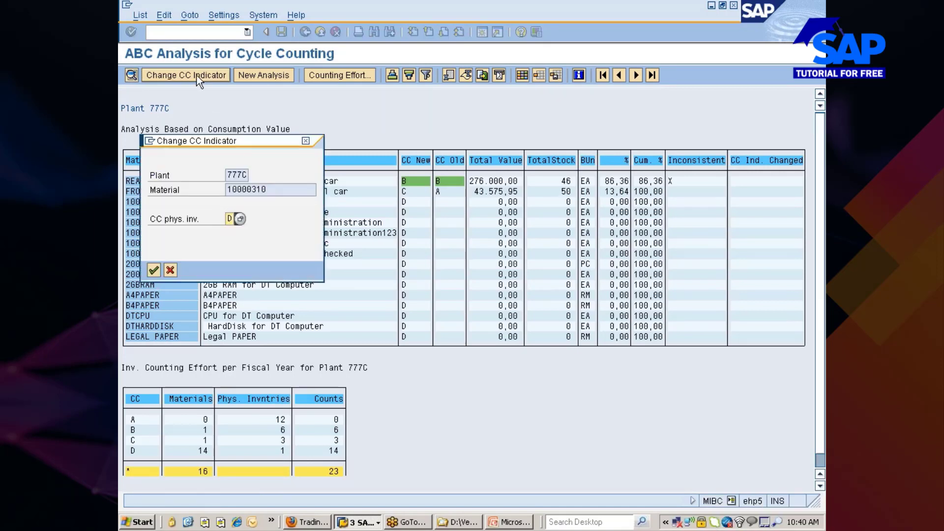
{"action": "left_click", "coordinate": [305, 140]}
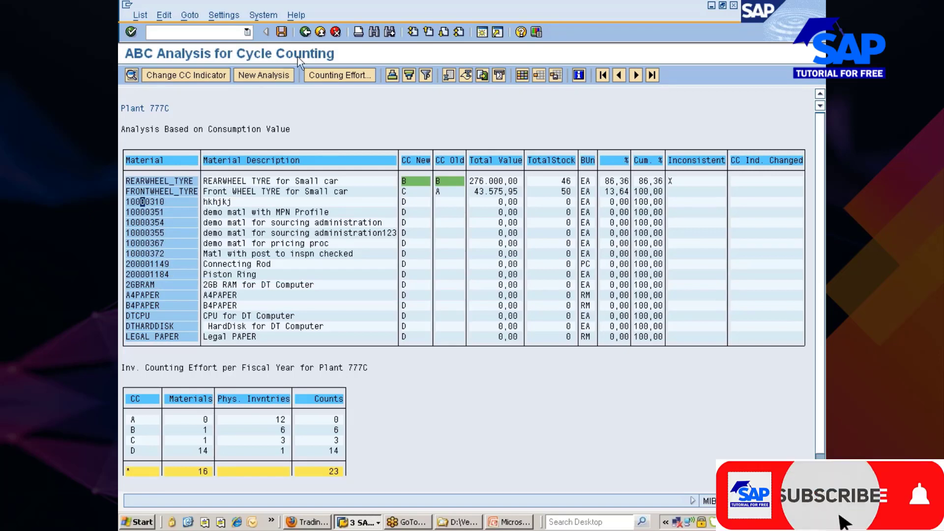
{"action": "left_click", "coordinate": [305, 32]}
{"action": "left_click", "coordinate": [305, 32]}
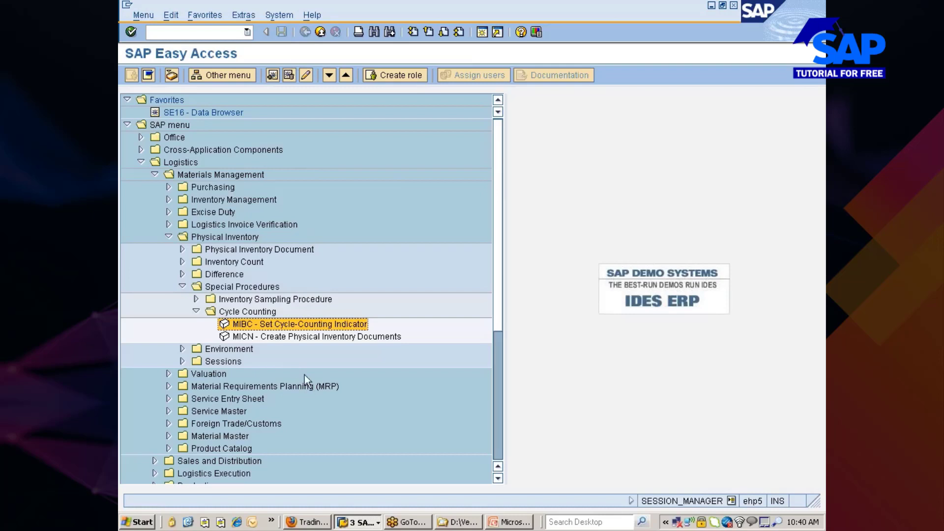
Launch MICN – Create Physical Inventory Documents from the Cycle Counting folder.
{"action": "left_click", "coordinate": [251, 338]}
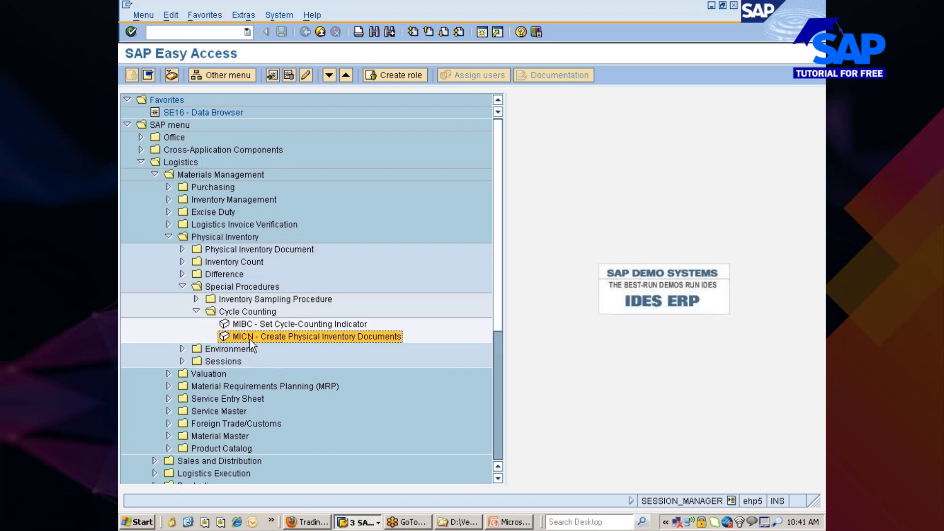
{"action": "double_click", "coordinate": [249, 337]}
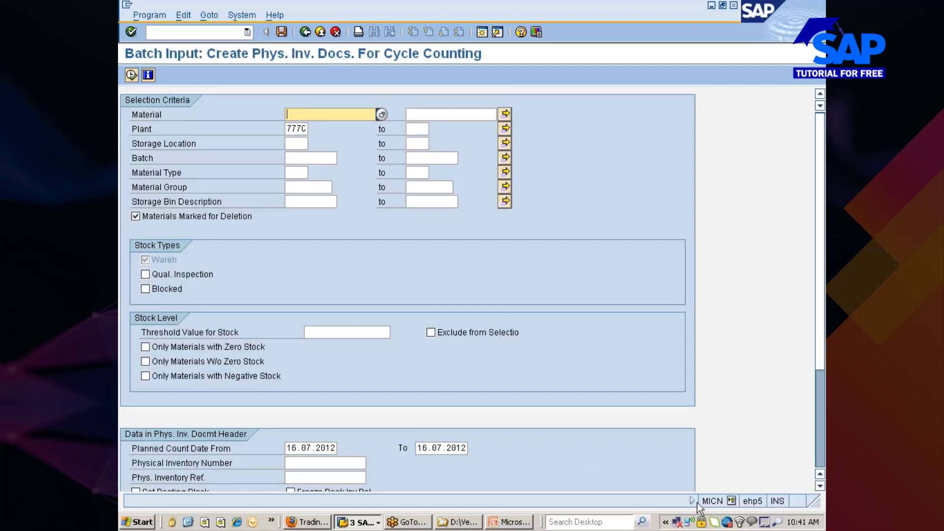
Check the status-bar system information for the program name, then go back to SAP Easy Access.
{"action": "left_click", "coordinate": [731, 500]}
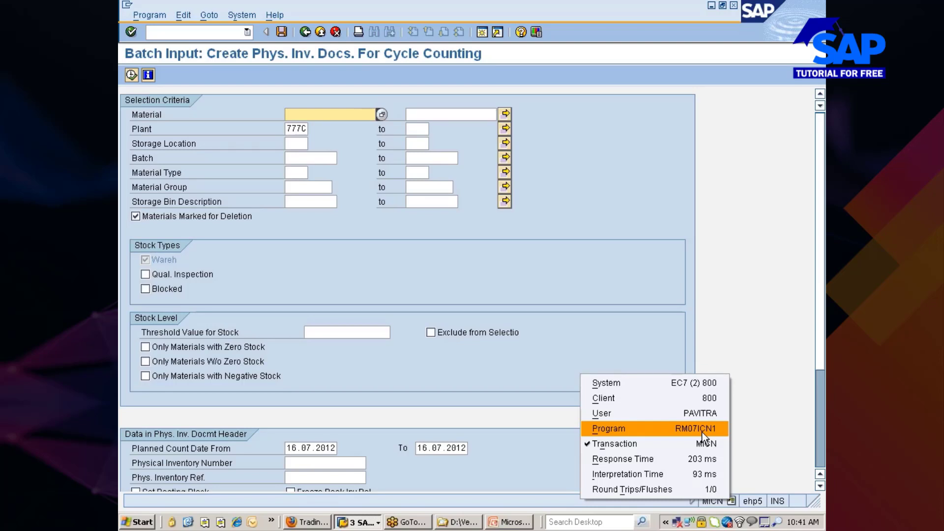
{"action": "left_click", "coordinate": [642, 342]}
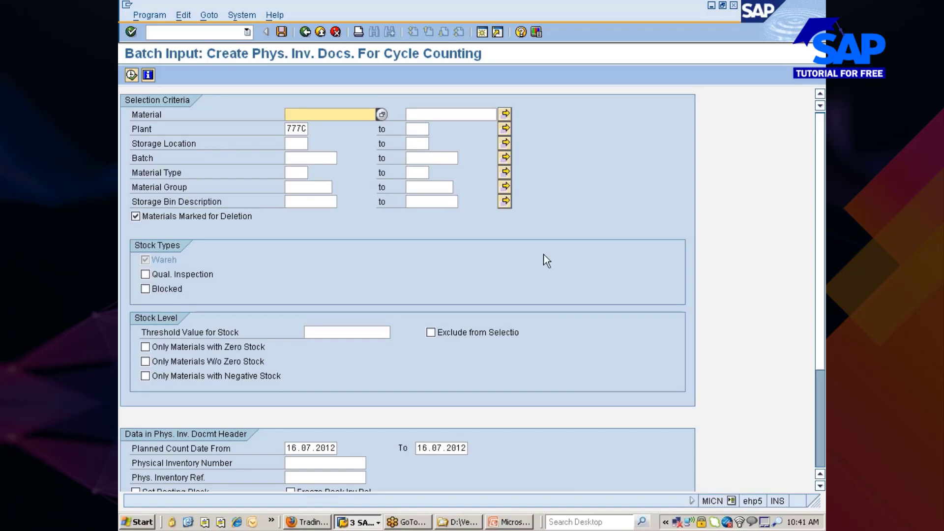
{"action": "left_click", "coordinate": [305, 32]}
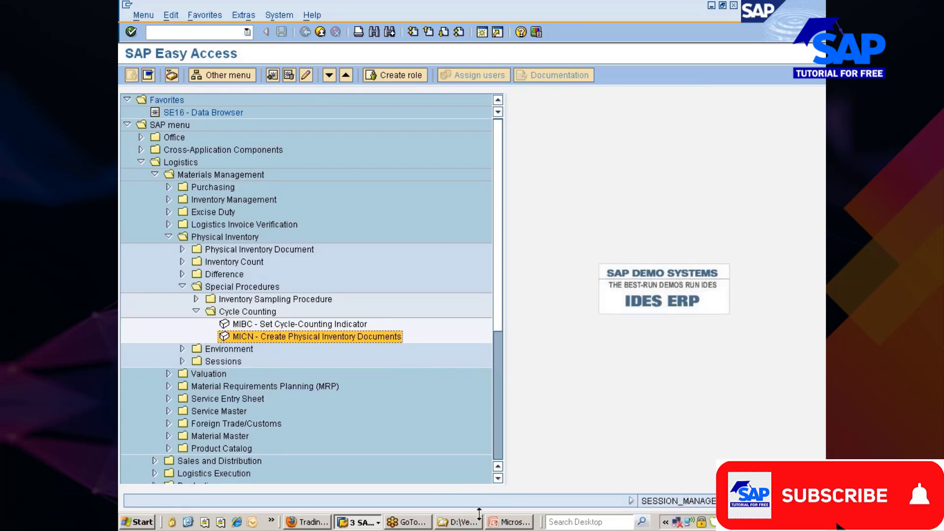
In Excel, enter MRP, SPL Proc and MM/FI into cells B433 to B435.
{"action": "left_click", "coordinate": [189, 522]}
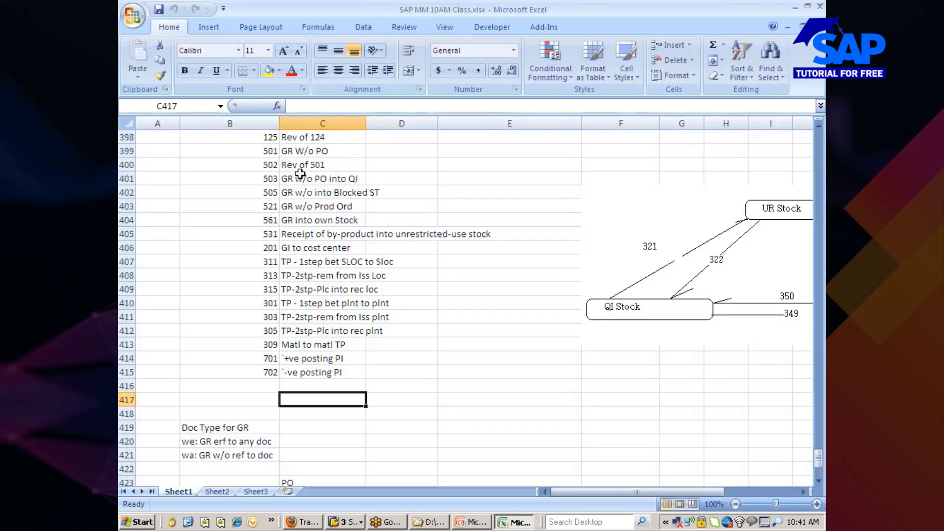
{"action": "scroll", "coordinate": [290, 205], "scroll_direction": "down", "scroll_amount": 10}
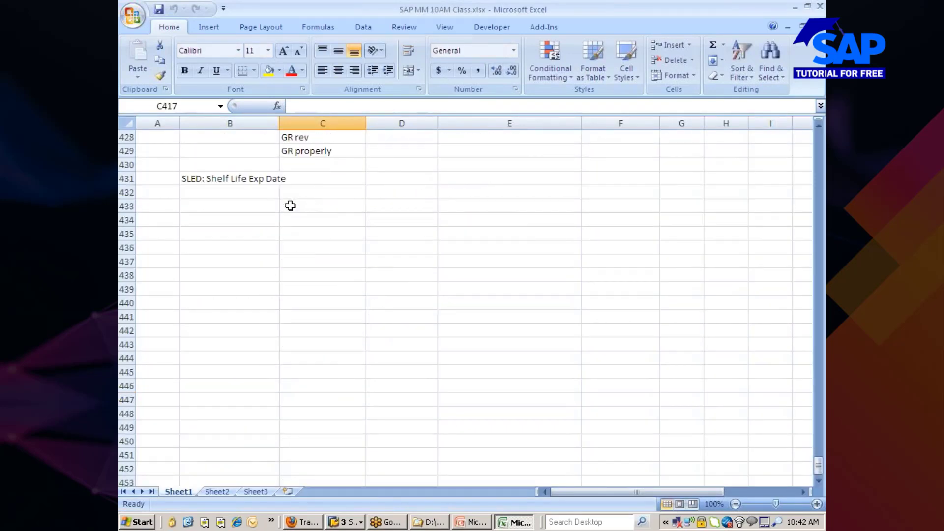
{"action": "scroll", "coordinate": [291, 206], "scroll_direction": "down", "scroll_amount": 8}
{"action": "scroll", "coordinate": [290, 204], "scroll_direction": "up", "scroll_amount": 6}
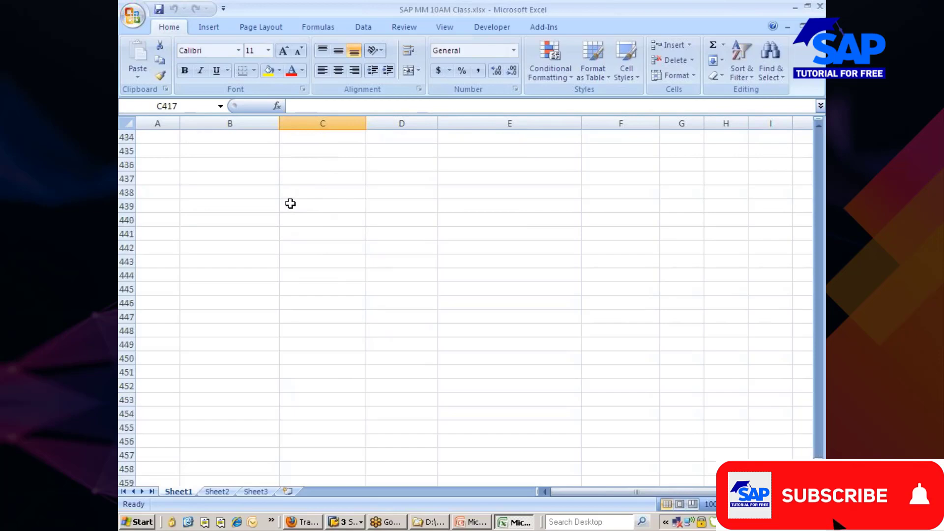
{"action": "scroll", "coordinate": [290, 204], "scroll_direction": "up", "scroll_amount": 14}
{"action": "scroll", "coordinate": [290, 204], "scroll_direction": "down", "scroll_amount": 12}
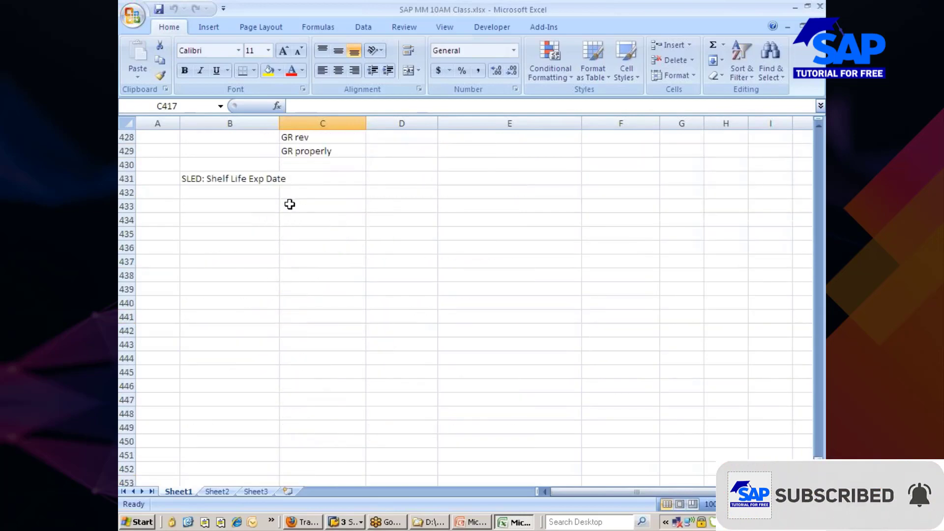
{"action": "left_click", "coordinate": [201, 208]}
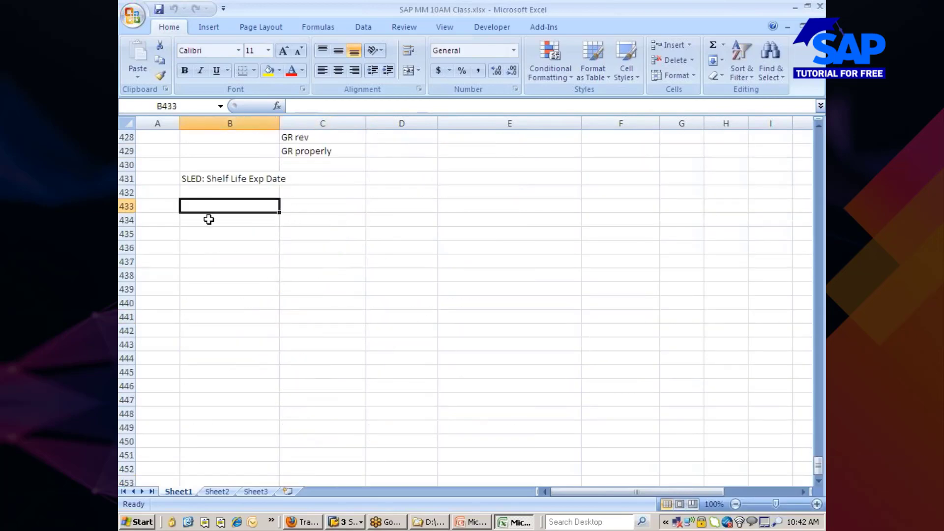
{"action": "type", "text": "MRP"}
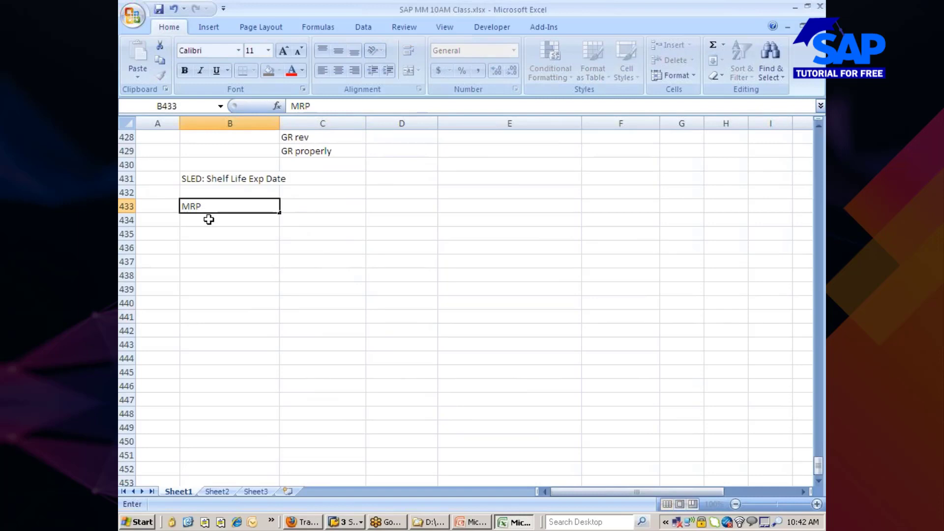
{"action": "key", "text": "Return"}
{"action": "type", "text": "SPL Proc"}
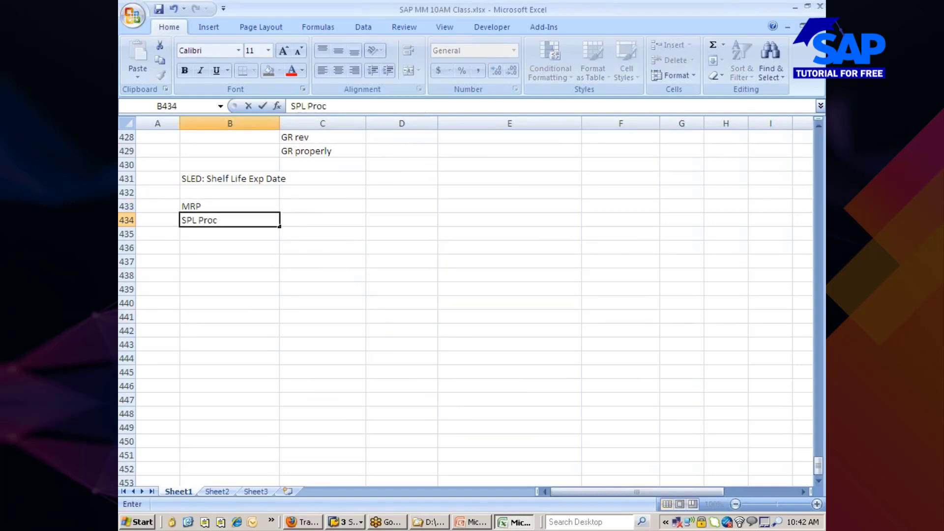
{"action": "key", "text": "Return"}
{"action": "type", "text": "MM"}
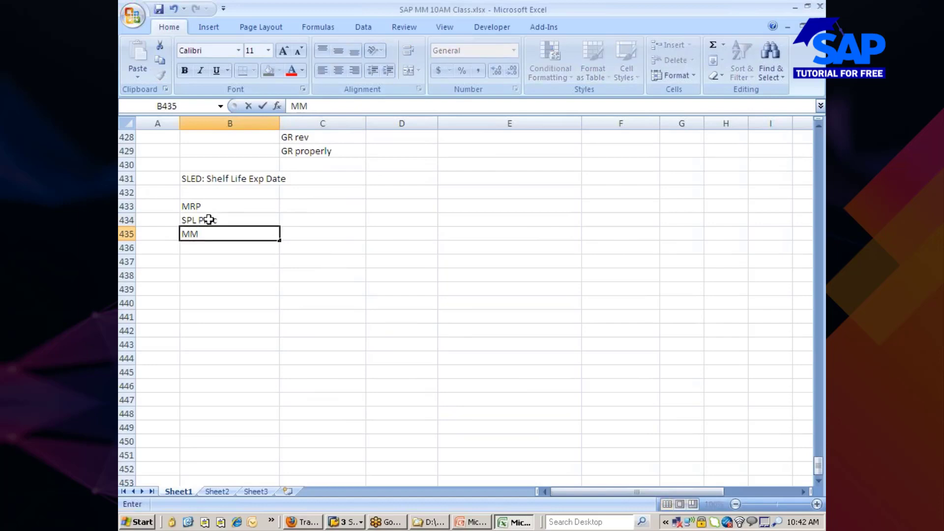
{"action": "type", "text": "/FI"}
Copy the MM/FI entry from B435 and select cell B432 above the list.
{"action": "left_click", "coordinate": [185, 278]}
{"action": "left_click", "coordinate": [189, 234]}
{"action": "key", "text": "ctrl+c"}
{"action": "left_click", "coordinate": [194, 206]}
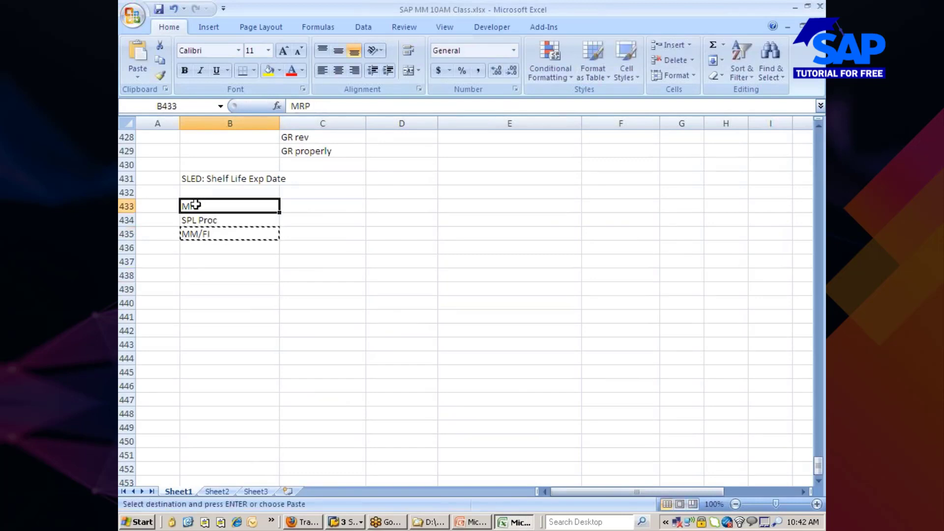
{"action": "left_click", "coordinate": [190, 191]}
Try inserting the copied MM/FI cells at row 432, cancelling the insert.
{"action": "left_click", "coordinate": [124, 194]}
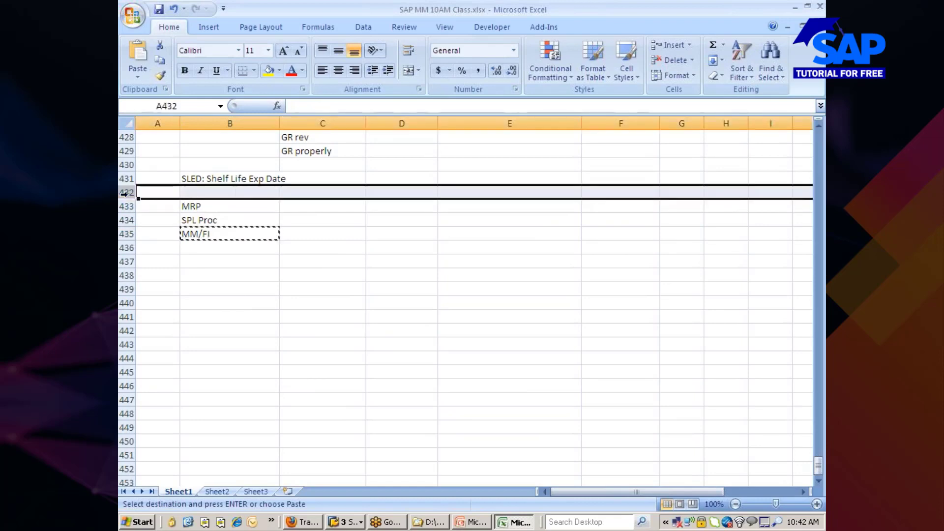
{"action": "right_click", "coordinate": [129, 194]}
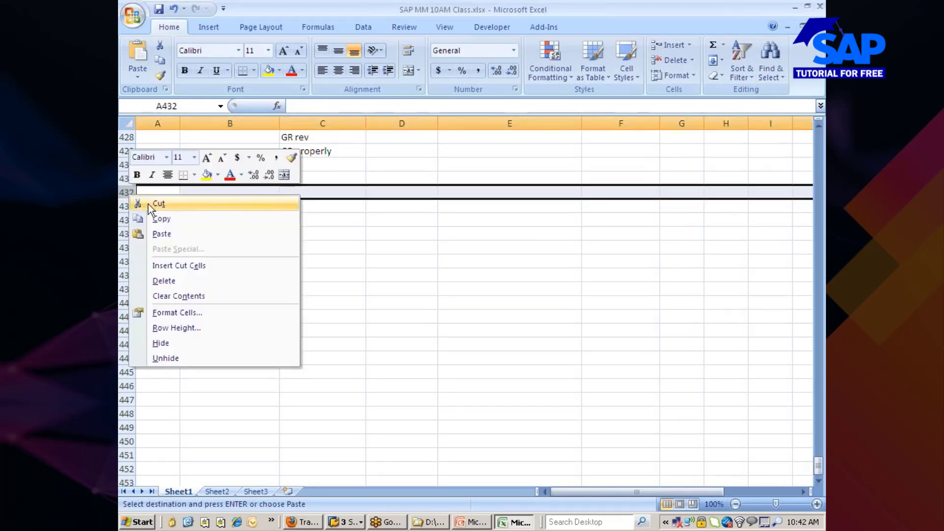
{"action": "left_click", "coordinate": [177, 266]}
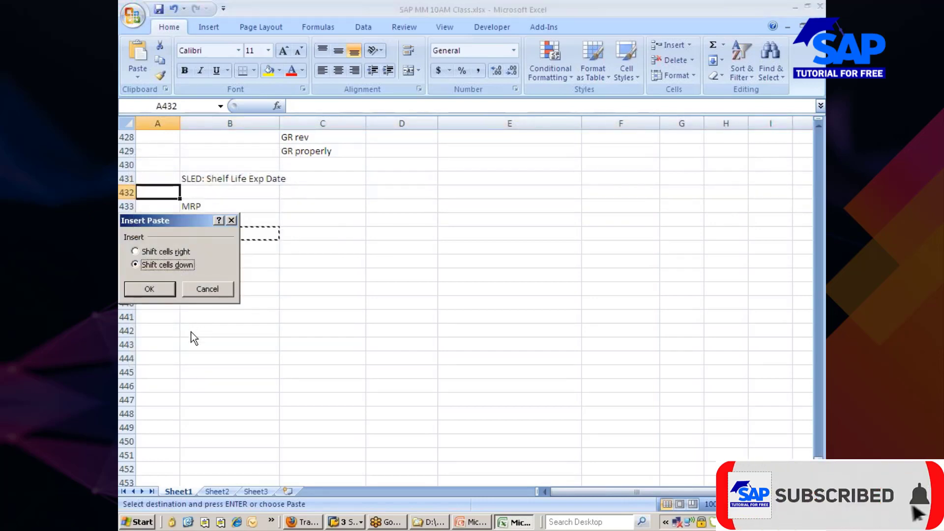
{"action": "left_click", "coordinate": [206, 288]}
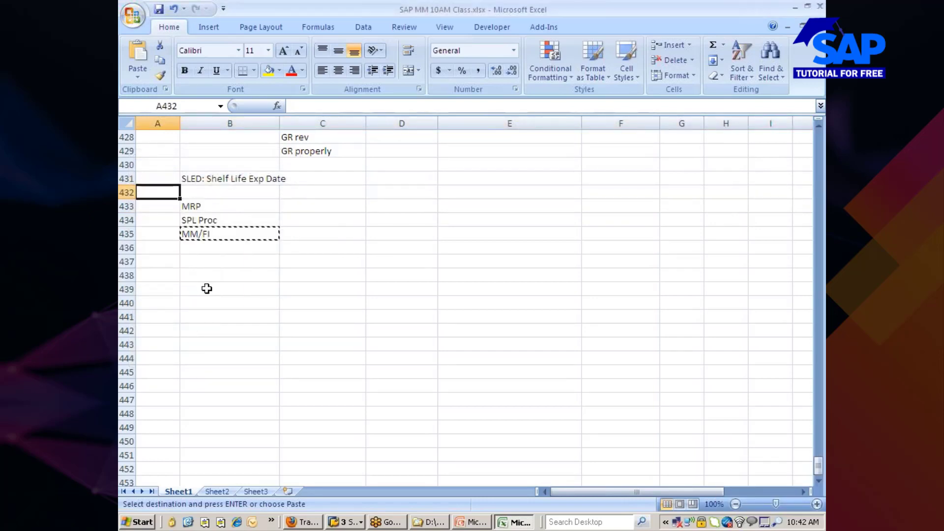
{"action": "left_click", "coordinate": [127, 192]}
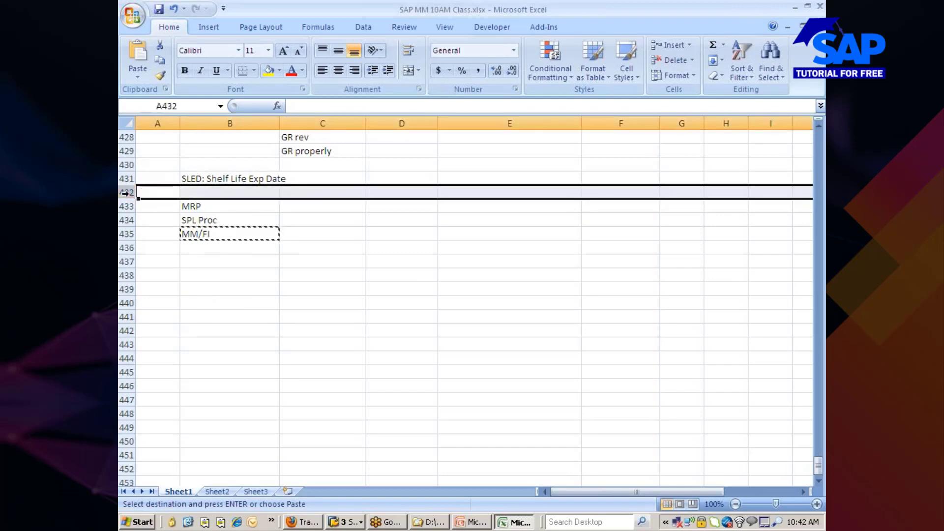
{"action": "right_click", "coordinate": [128, 193]}
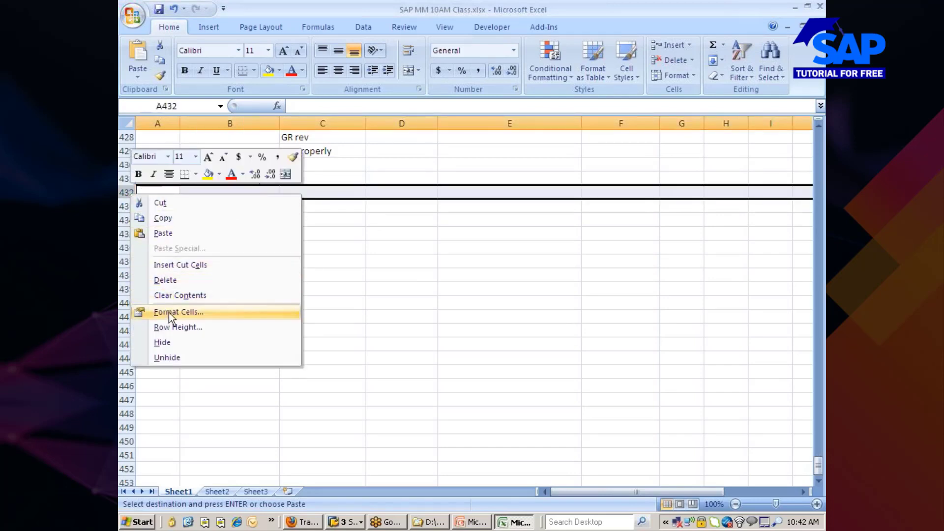
{"action": "left_click", "coordinate": [347, 337]}
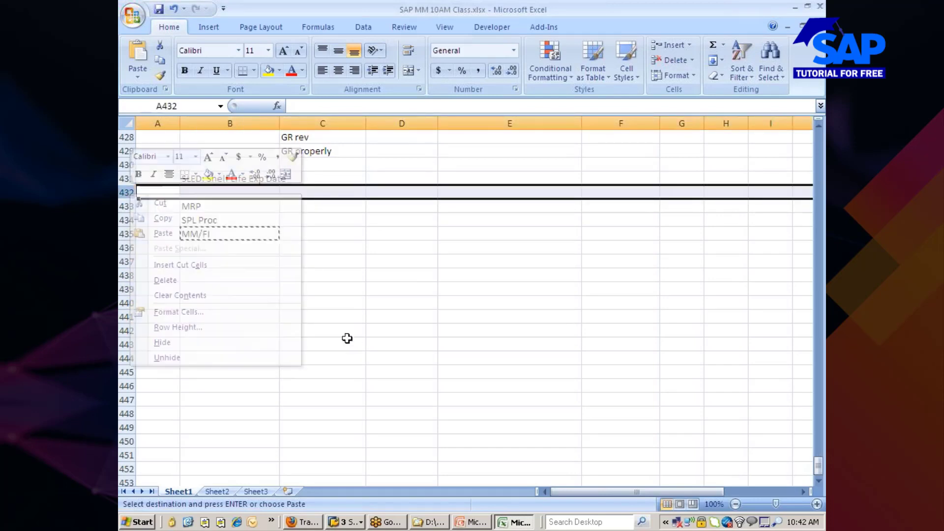
Insert MM/FI at row 432 shifting cells down, then move it from A432 into B432.
{"action": "right_click", "coordinate": [136, 194]}
{"action": "left_click", "coordinate": [163, 263]}
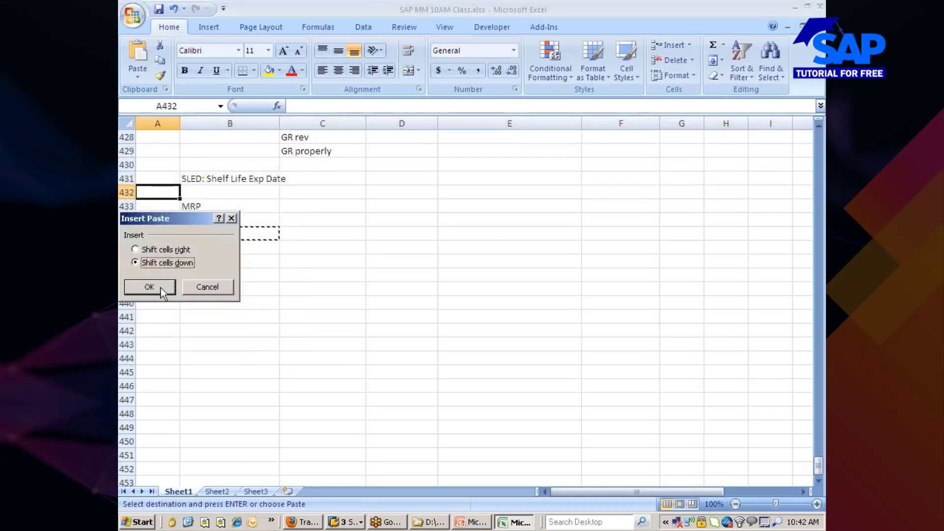
{"action": "left_click", "coordinate": [161, 287]}
{"action": "left_click", "coordinate": [188, 288]}
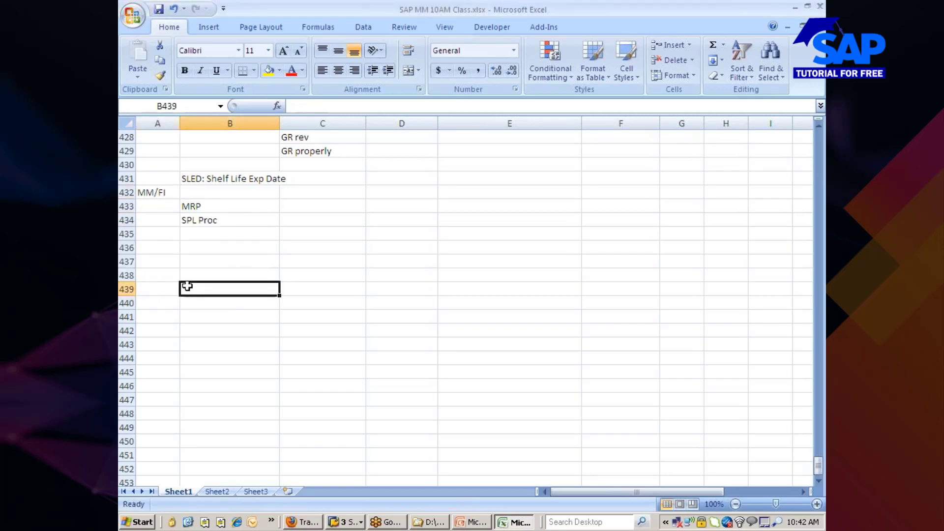
{"action": "left_click", "coordinate": [155, 193]}
{"action": "key", "text": "ctrl+x"}
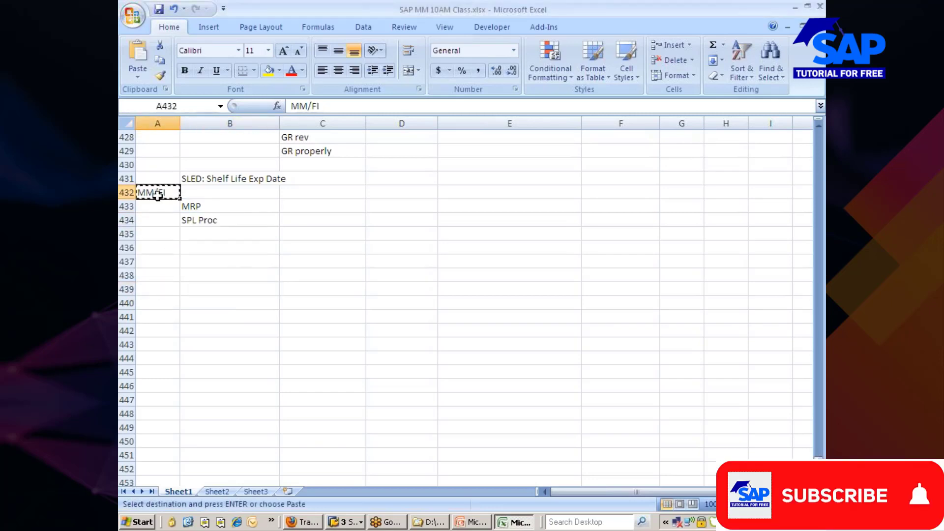
{"action": "left_click", "coordinate": [202, 194]}
{"action": "key", "text": "Return"}
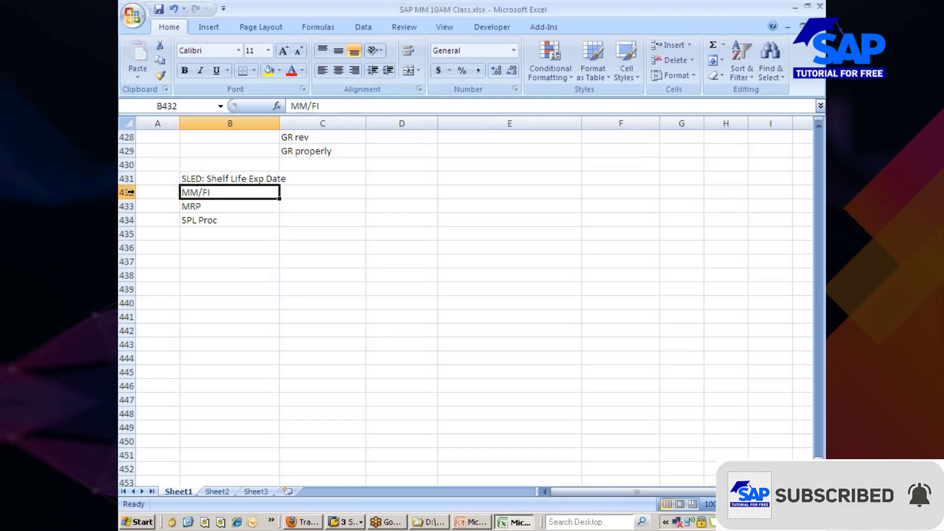
Insert a blank row above the SLED note.
{"action": "right_click", "coordinate": [130, 193]}
{"action": "left_click", "coordinate": [335, 275]}
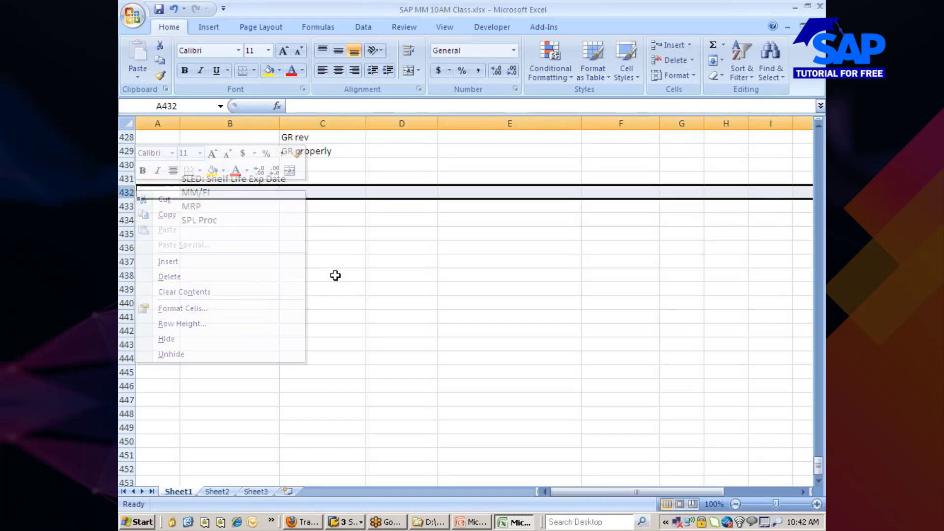
{"action": "right_click", "coordinate": [128, 178]}
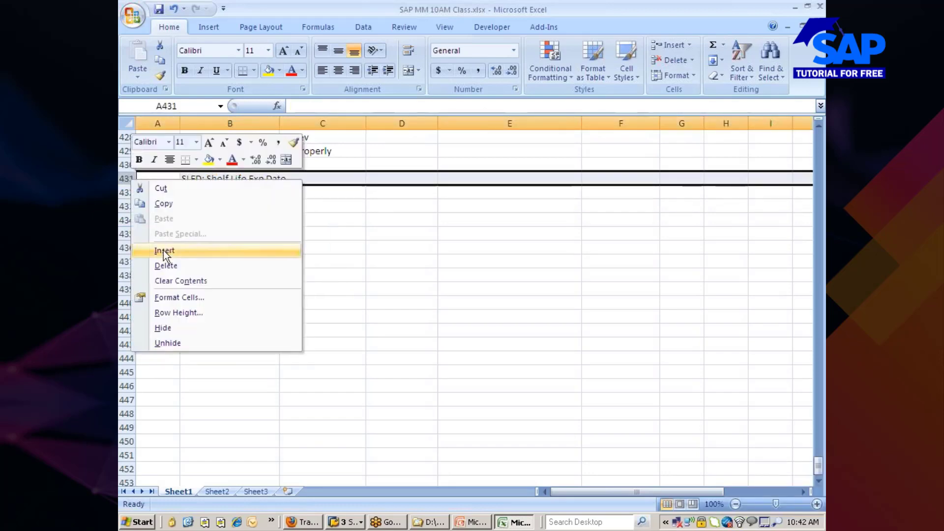
{"action": "left_click", "coordinate": [163, 250]}
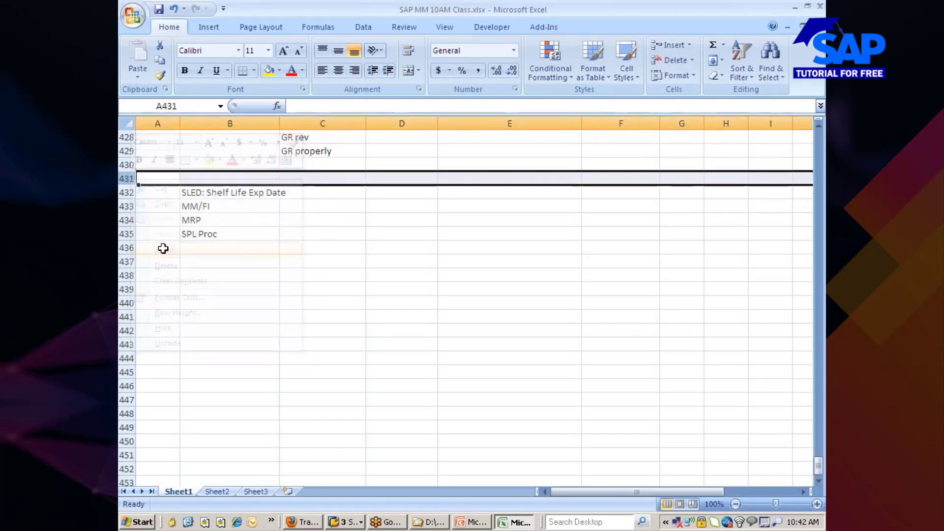
Insert two blank rows above MM/FI and select the empty cell B438 below SPL Proc.
{"action": "left_click", "coordinate": [126, 206]}
{"action": "right_click", "coordinate": [126, 206]}
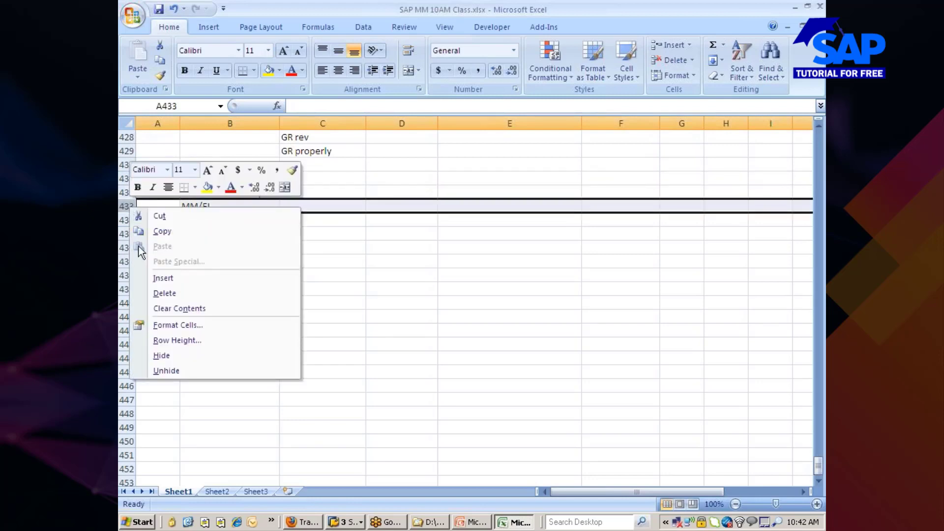
{"action": "left_click", "coordinate": [162, 278]}
{"action": "right_click", "coordinate": [128, 212]}
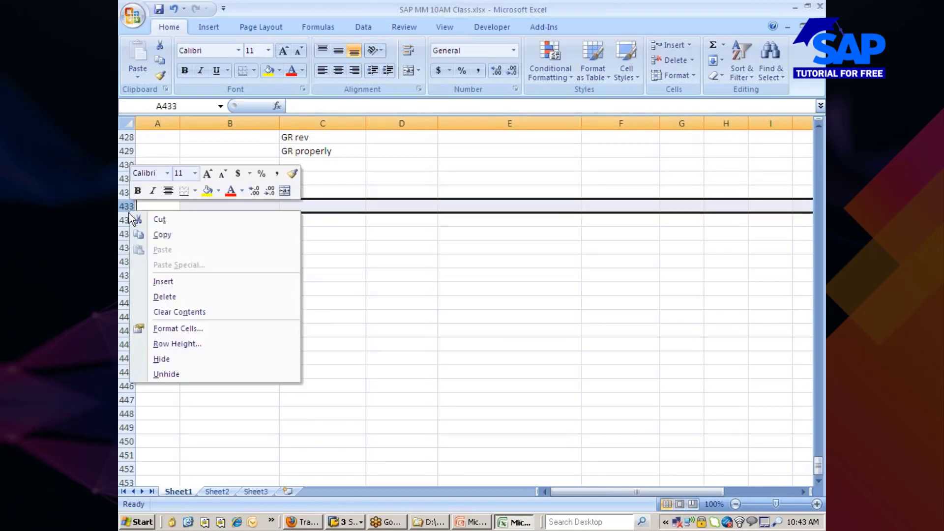
{"action": "left_click", "coordinate": [162, 282]}
{"action": "left_click", "coordinate": [198, 273]}
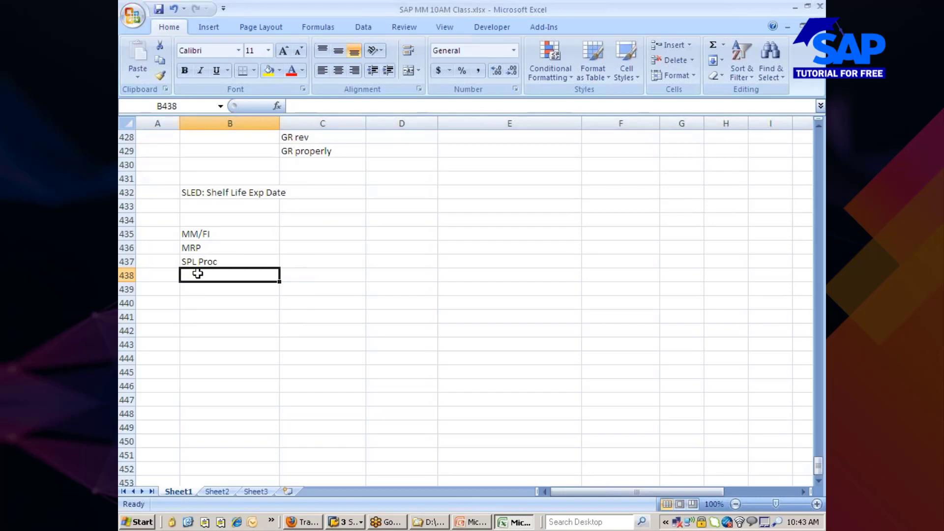
Enter BM in B438 and ESM in B439, then move back up the list.
{"action": "type", "text": "BM"}
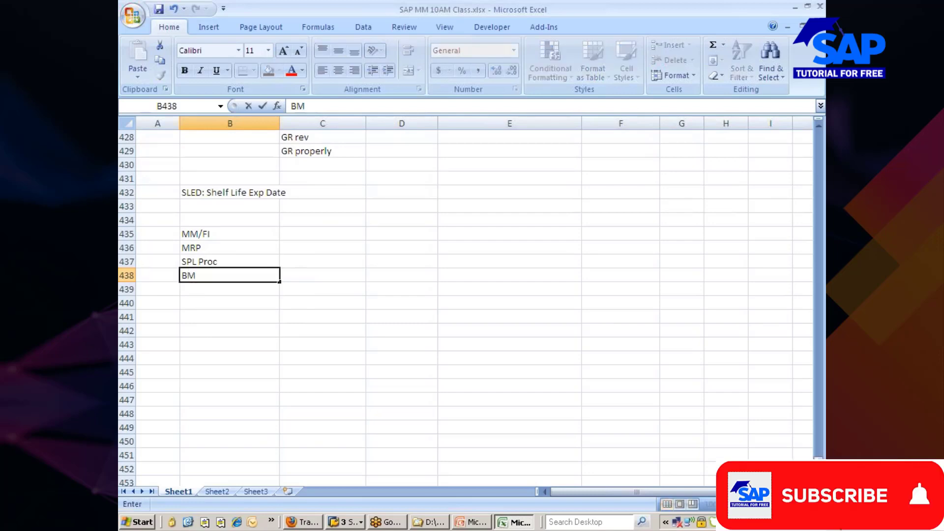
{"action": "key", "text": "Return"}
{"action": "type", "text": "E"}
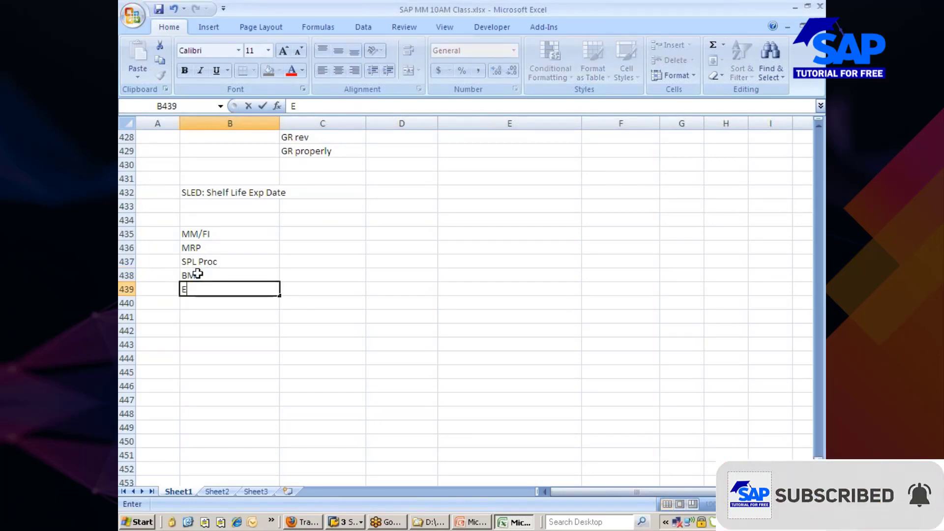
{"action": "type", "text": "SM"}
{"action": "key", "text": "Return"}
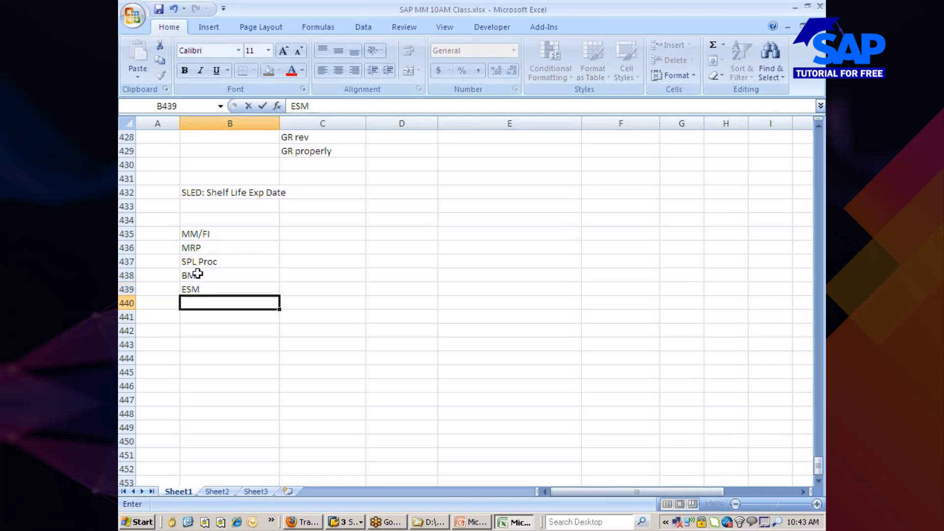
{"action": "key", "text": "Up"}
{"action": "key", "text": "Up"}
{"action": "key", "text": "Up"}
{"action": "key", "text": "Up"}
{"action": "key", "text": "Up"}
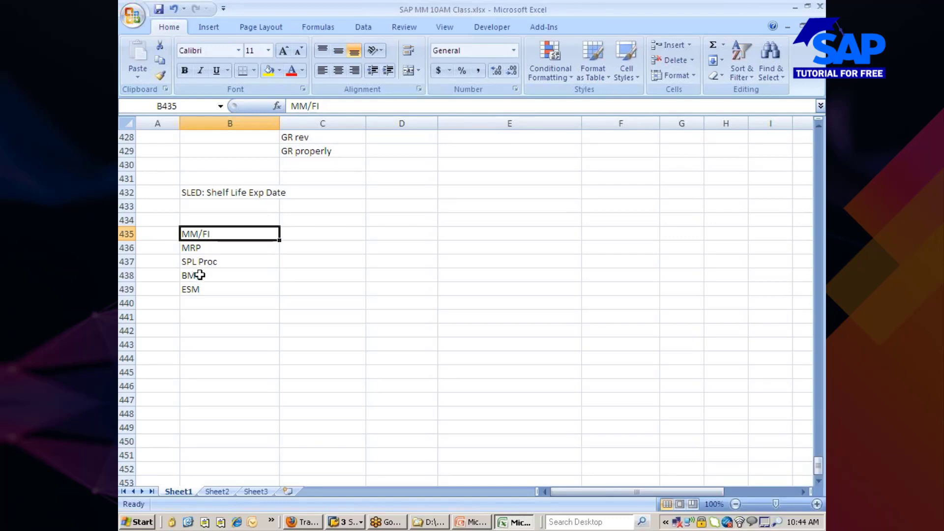
Open Mm330_05.ppt and Mm330_06.ppt from the 11_Valuation & Account Determination folder.
{"action": "left_click", "coordinate": [424, 522]}
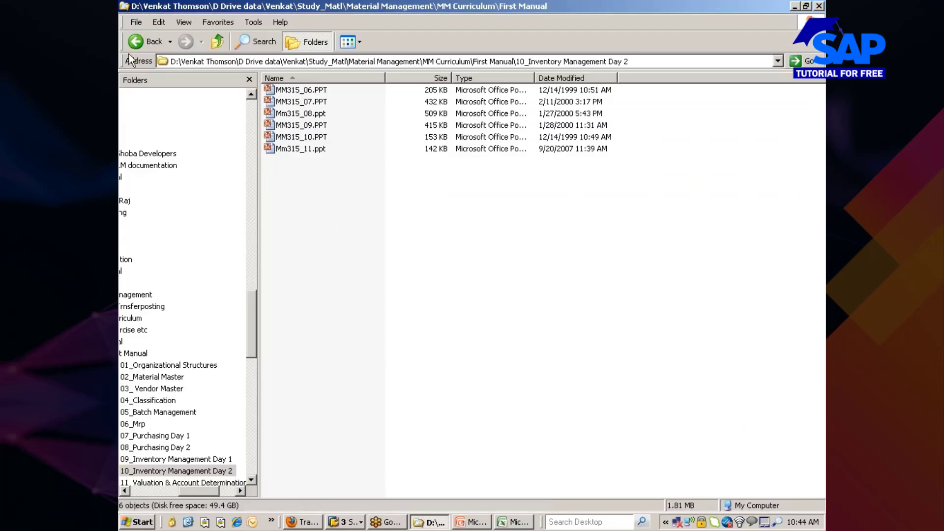
{"action": "left_click", "coordinate": [135, 42]}
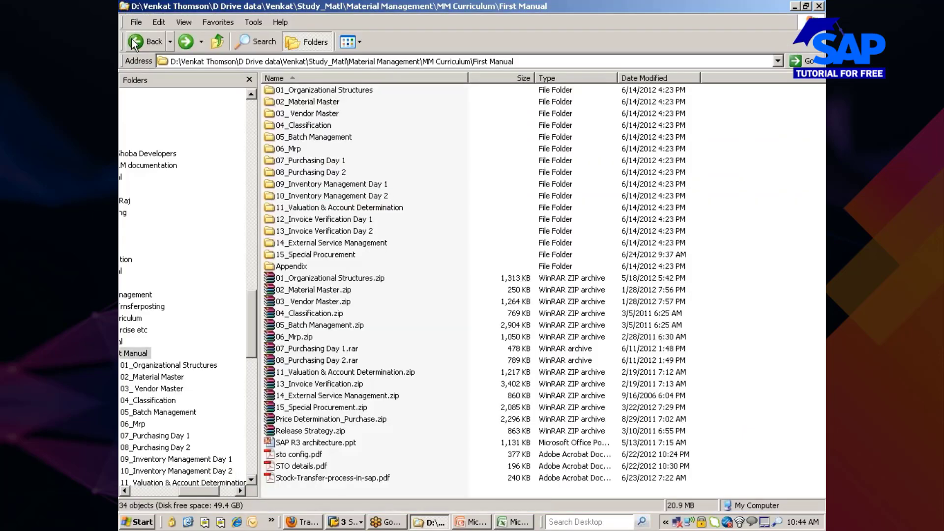
{"action": "double_click", "coordinate": [336, 209]}
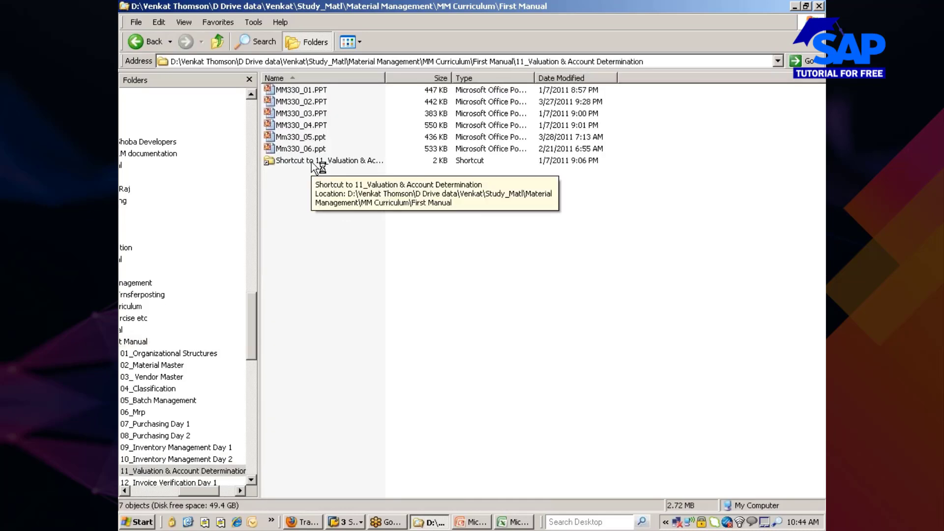
{"action": "left_click", "coordinate": [313, 139]}
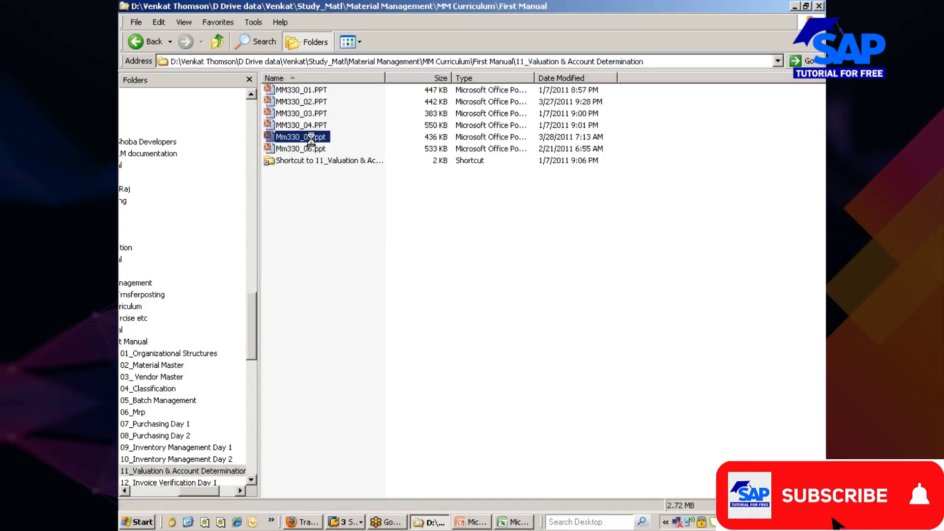
{"action": "double_click", "coordinate": [312, 141]}
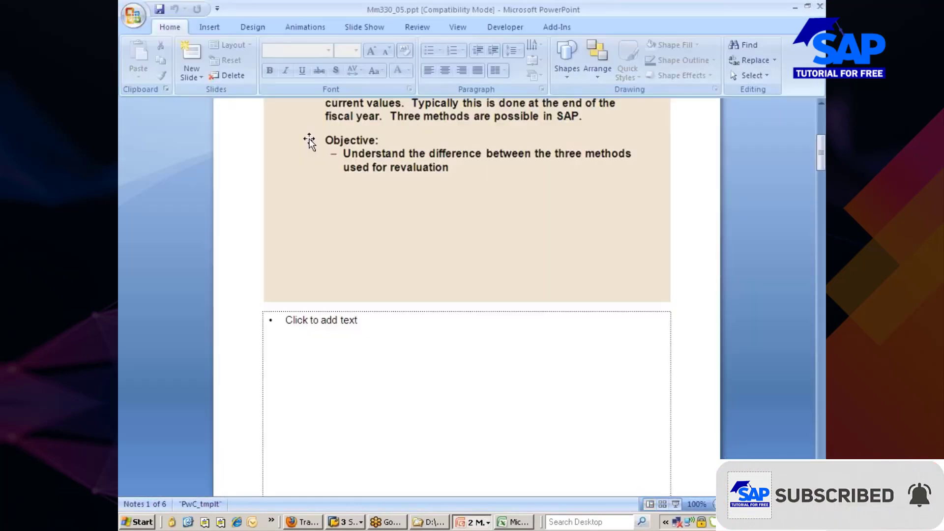
{"action": "scroll", "coordinate": [337, 153], "scroll_direction": "up", "scroll_amount": 3}
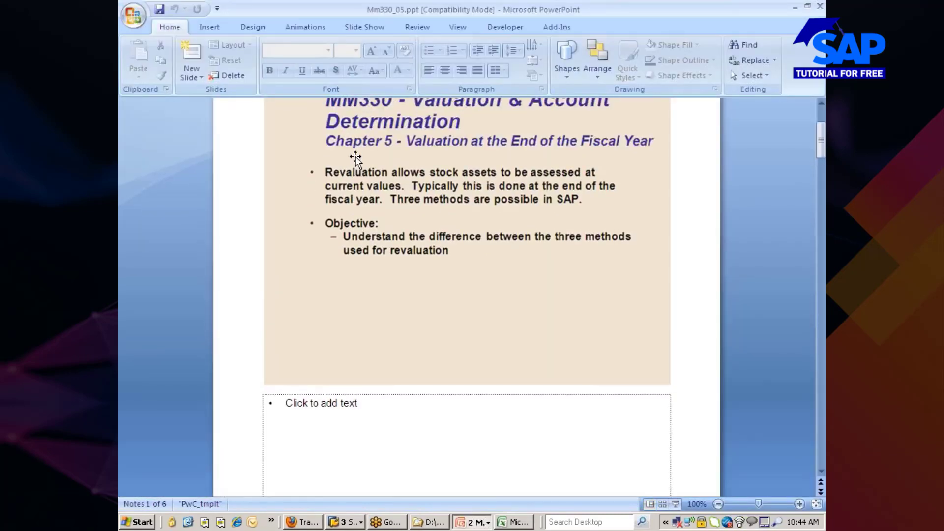
{"action": "left_click", "coordinate": [428, 520]}
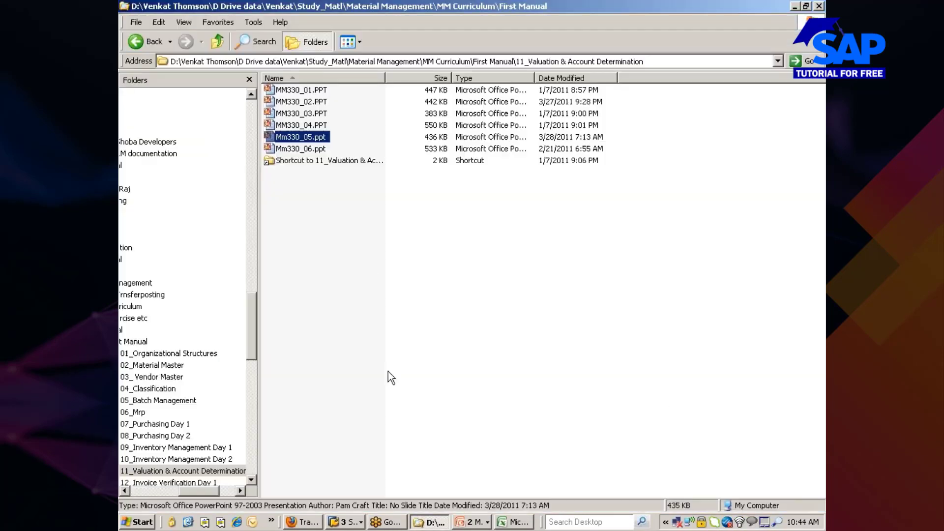
{"action": "double_click", "coordinate": [307, 148]}
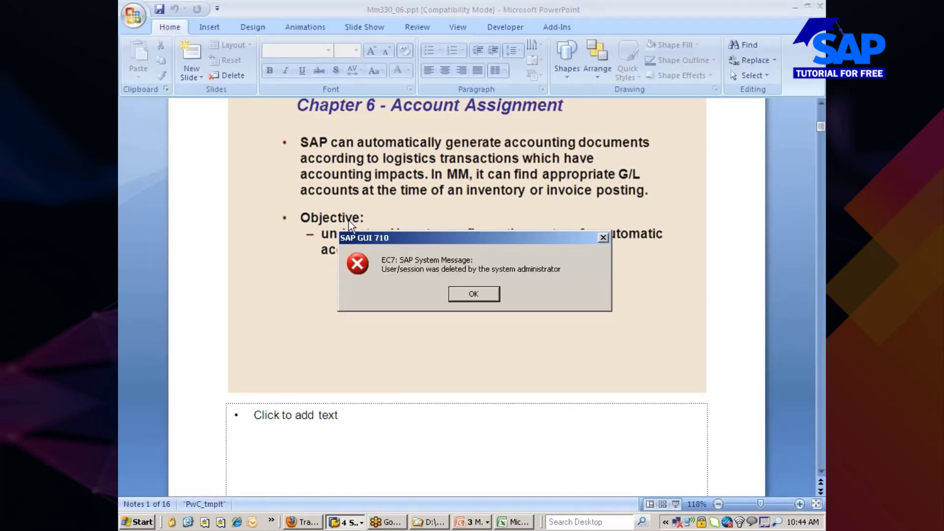
Dismiss the SAP session error messages and bring up the SAP Logon system list.
{"action": "left_click", "coordinate": [481, 296]}
{"action": "left_click", "coordinate": [474, 294]}
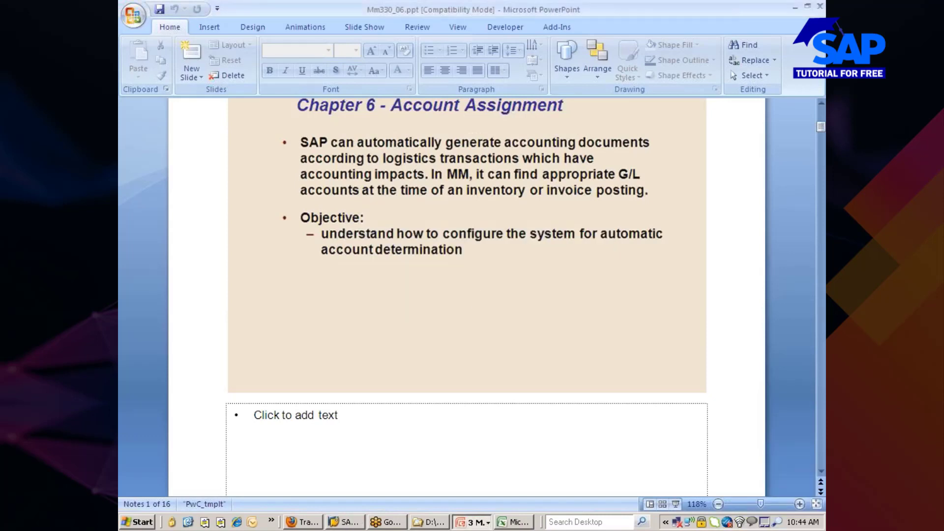
{"action": "left_click", "coordinate": [350, 523]}
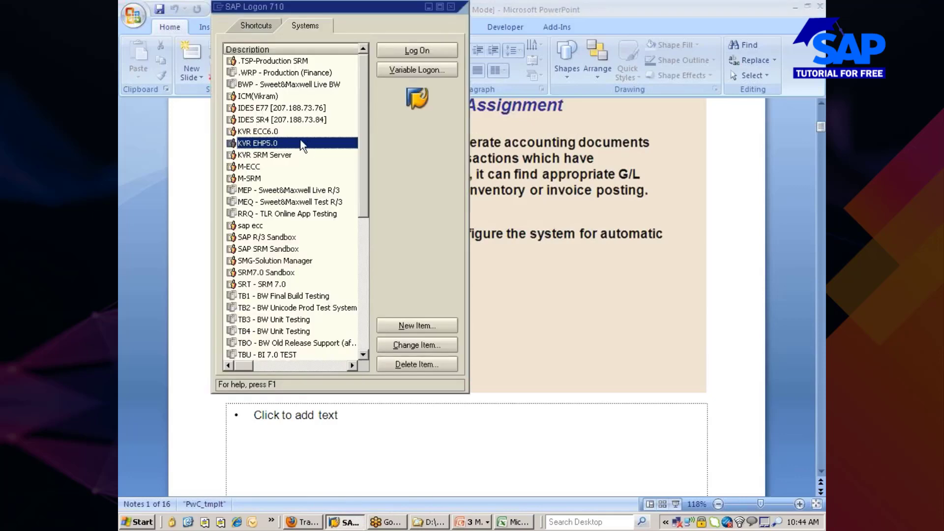
Log on to KVR EHP5.0 with the user's password, continuing without ending other logons, then return to PowerPoint.
{"action": "double_click", "coordinate": [300, 143]}
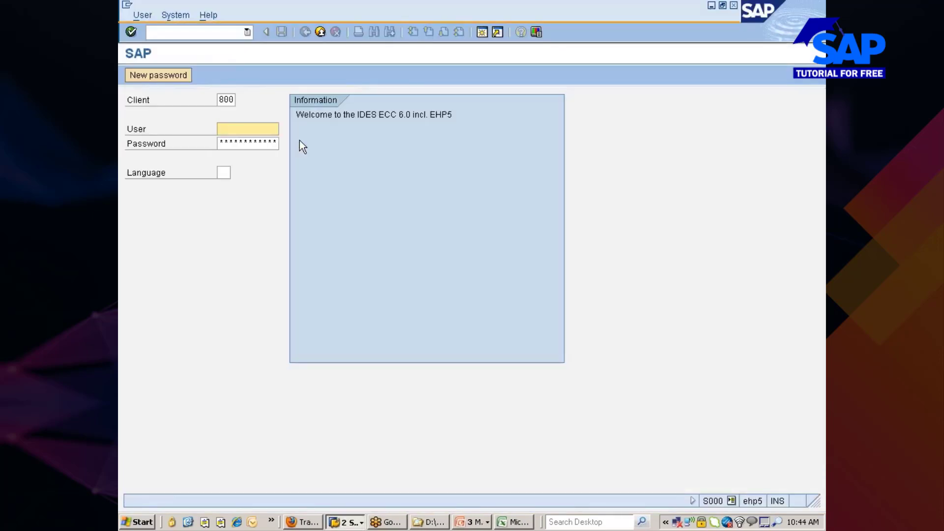
{"action": "type", "text": "p"}
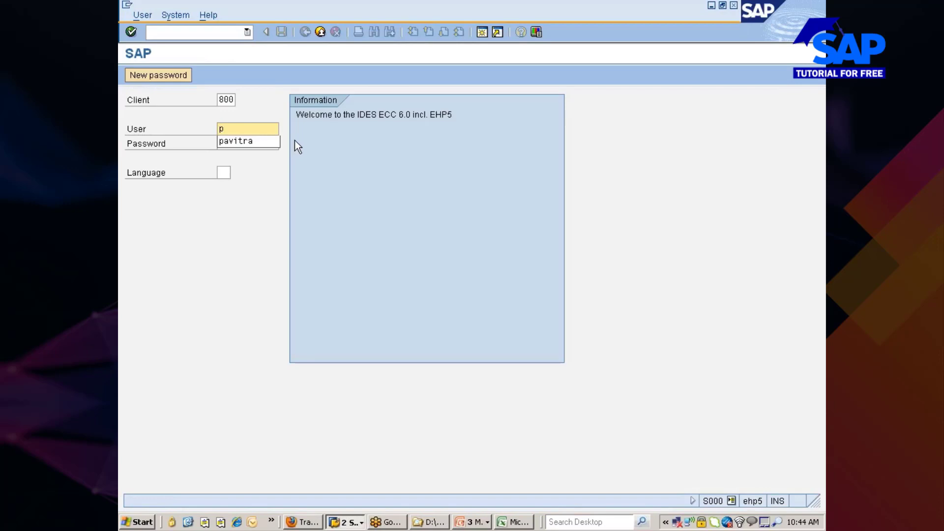
{"action": "left_click", "coordinate": [261, 141]}
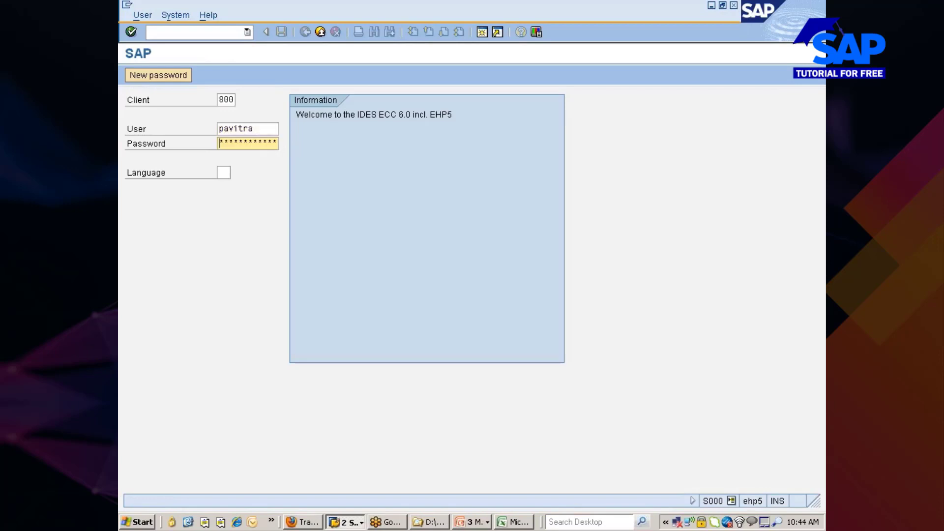
{"action": "type", "text": "*******"}
{"action": "key", "text": "Return"}
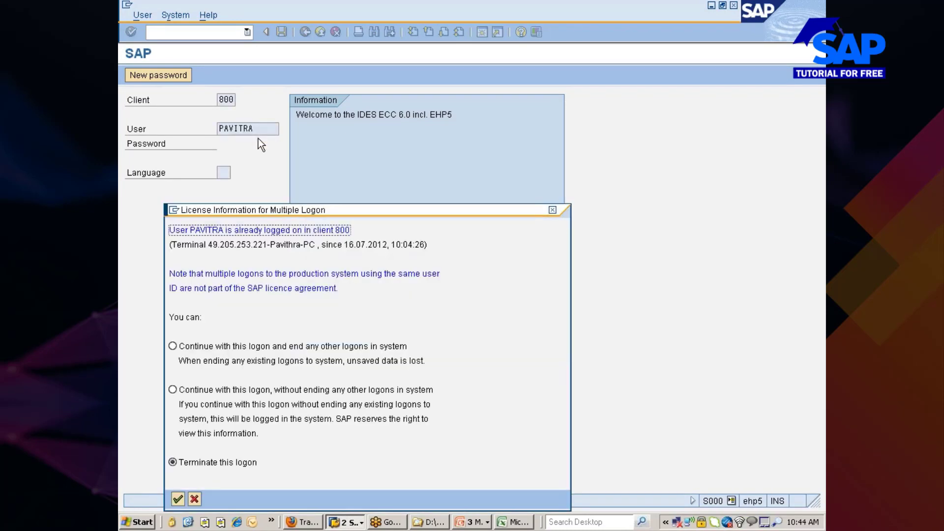
{"action": "left_click", "coordinate": [228, 390]}
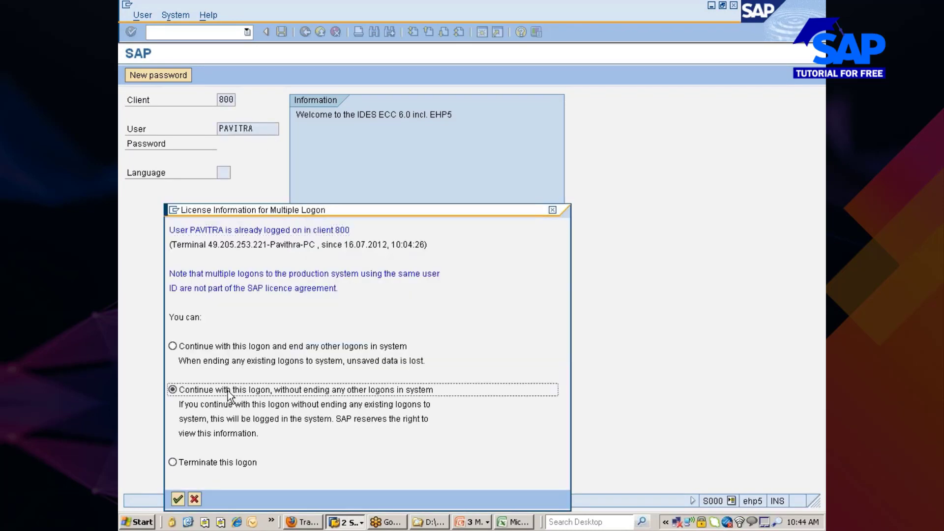
{"action": "key", "text": "Return"}
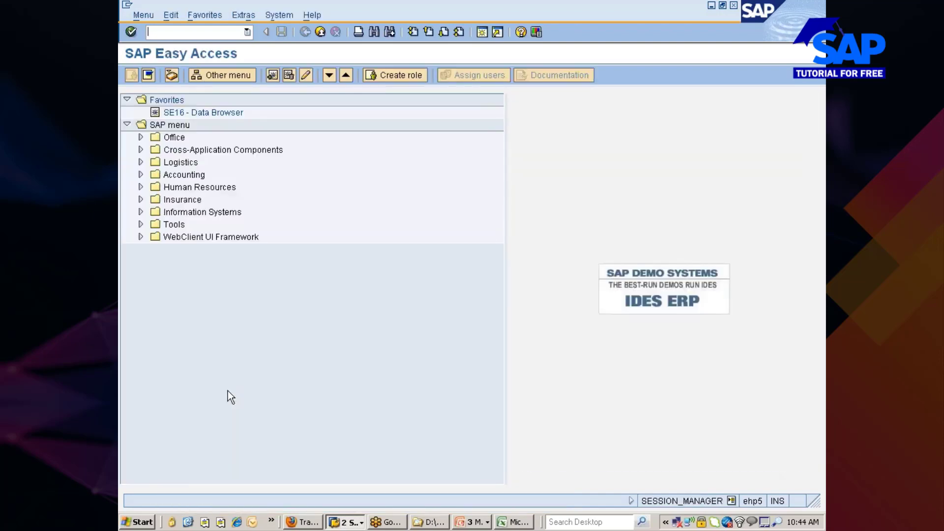
{"action": "key", "text": "alt+Tab"}
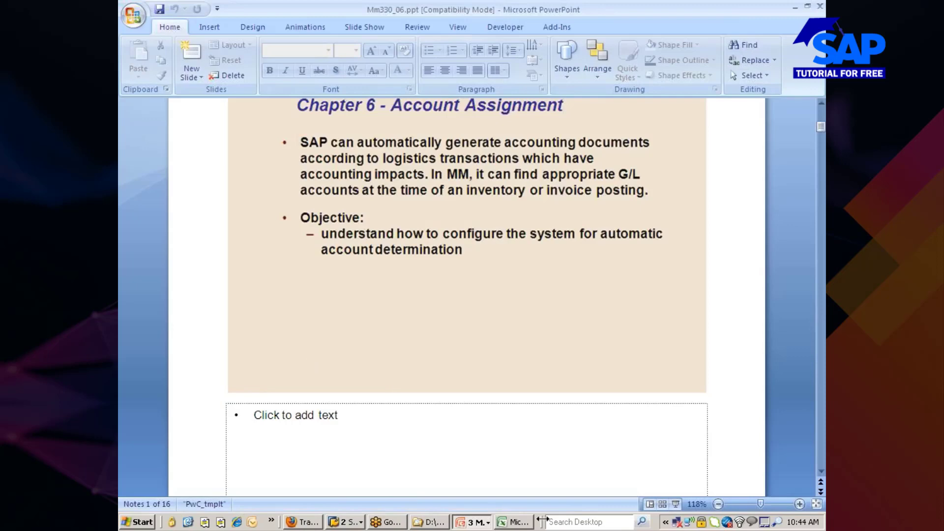
Start the Mm330_06 slide show on the Chapter 6 Account Assignment slide and dismiss the SAP error.
{"action": "left_click", "coordinate": [675, 503]}
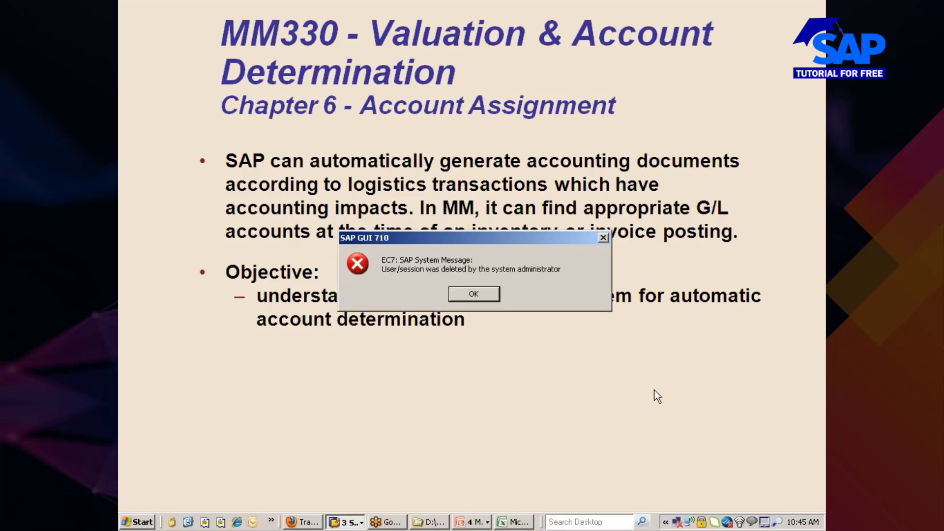
{"action": "left_click", "coordinate": [483, 294]}
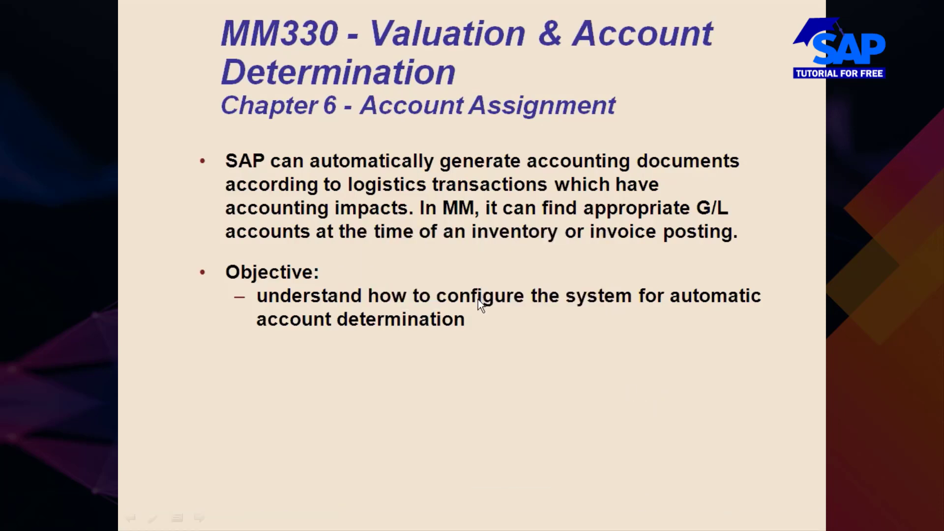
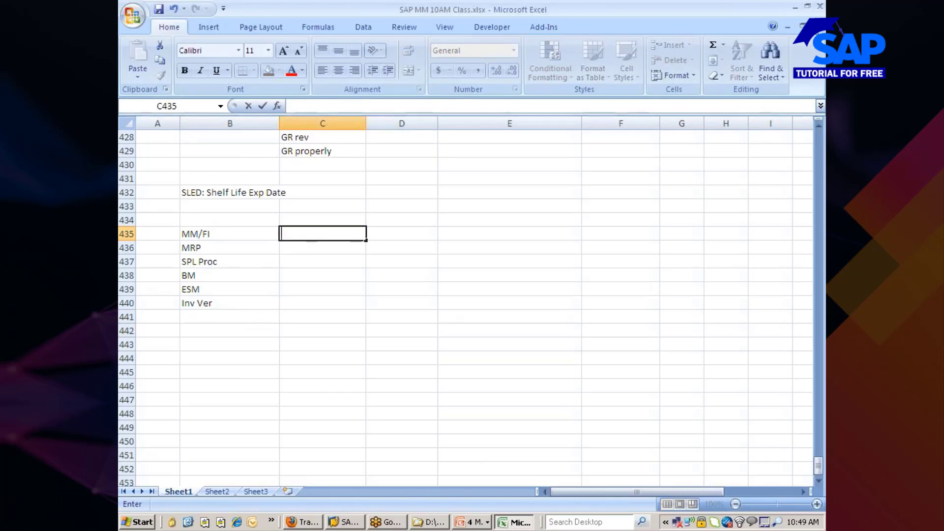
Narrow column B in Excel to fit the MM/FI, MRP, SPL Proc, BM, ESM and Inv Ver labels.
{"action": "left_click", "coordinate": [743, 94]}
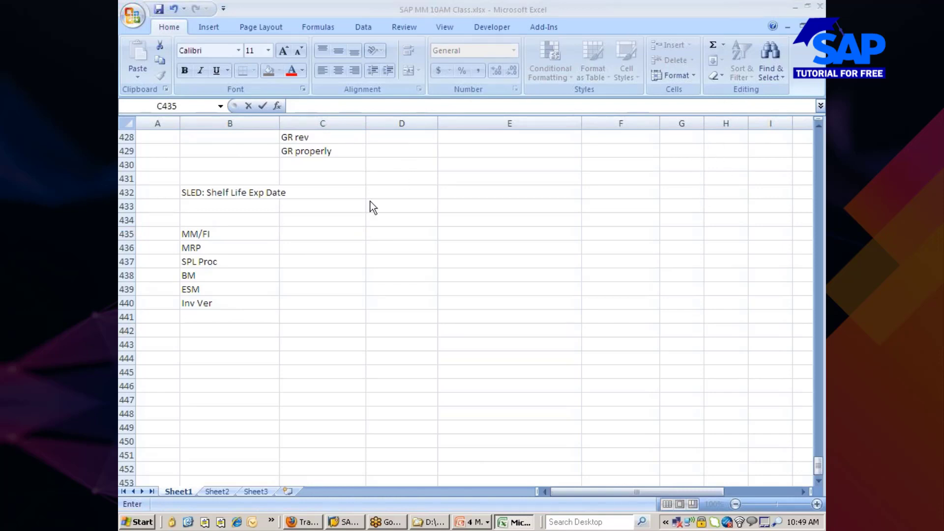
{"action": "left_click", "coordinate": [227, 233]}
{"action": "left_click", "coordinate": [228, 233]}
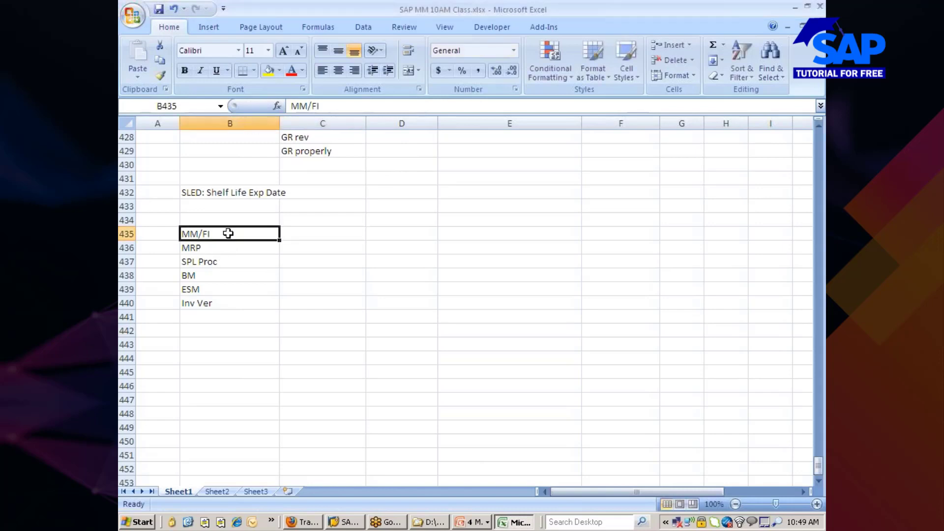
{"action": "left_click_drag", "start_coordinate": [277, 122], "coordinate": [262, 121]}
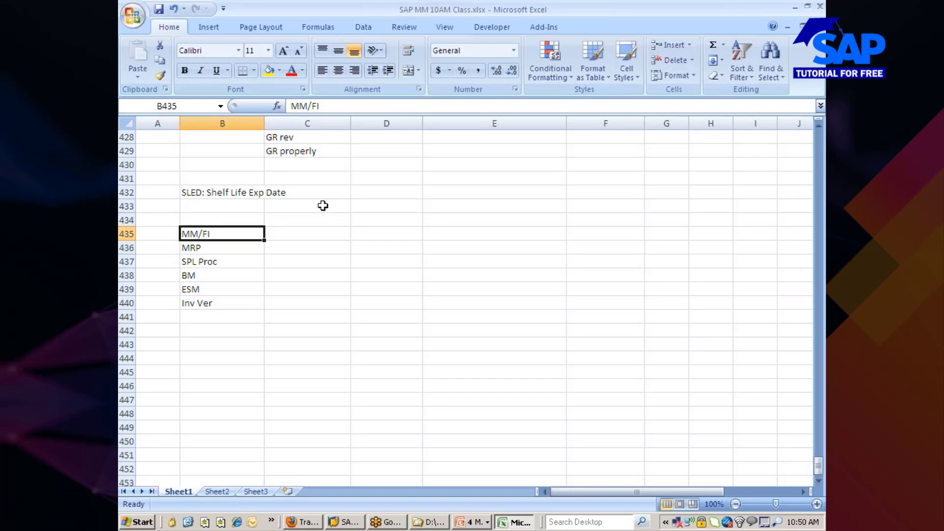
{"action": "scroll", "coordinate": [322, 203], "scroll_direction": "up", "scroll_amount": 1}
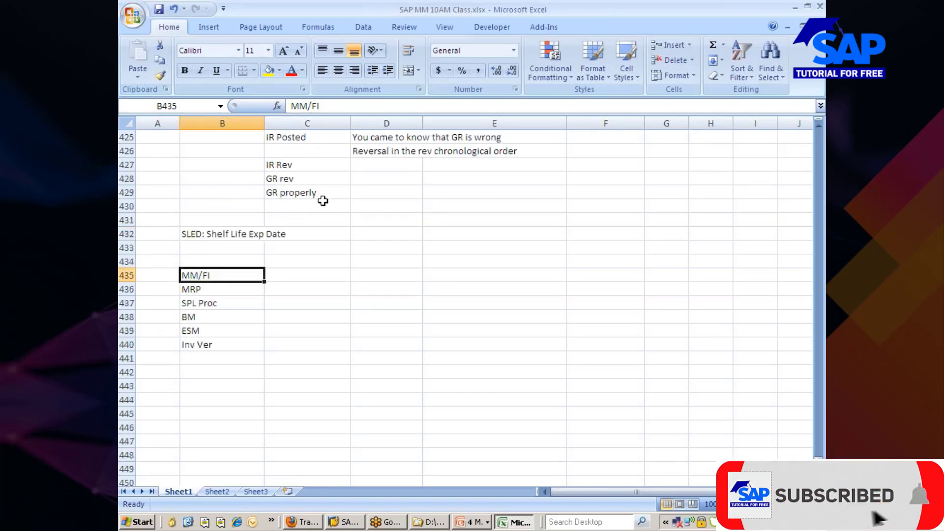
{"action": "scroll", "coordinate": [322, 201], "scroll_direction": "up", "scroll_amount": 14}
{"action": "scroll", "coordinate": [322, 208], "scroll_direction": "down", "scroll_amount": 1}
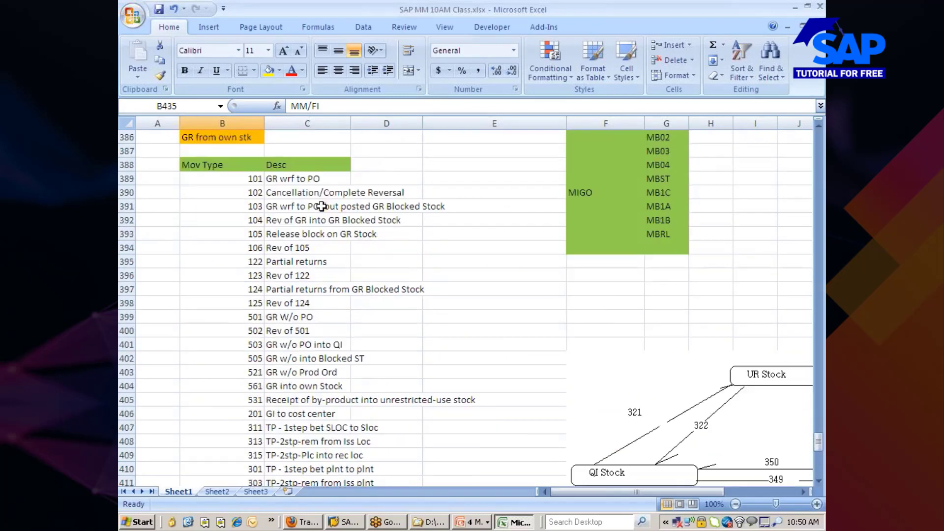
{"action": "left_click", "coordinate": [248, 179]}
{"action": "key", "text": "Down"}
{"action": "key", "text": "Down"}
{"action": "key", "text": "Down"}
{"action": "key", "text": "Down"}
{"action": "key", "text": "Down"}
{"action": "key", "text": "Down"}
{"action": "key", "text": "Down"}
{"action": "key", "text": "Down"}
{"action": "key", "text": "Down"}
{"action": "key", "text": "Down"}
{"action": "key", "text": "Down"}
{"action": "key", "text": "Down"}
{"action": "key", "text": "Down"}
{"action": "key", "text": "Down"}
{"action": "key", "text": "Down"}
{"action": "key", "text": "Down"}
{"action": "key", "text": "Down"}
{"action": "key", "text": "Down"}
{"action": "key", "text": "Down"}
{"action": "key", "text": "Down"}
{"action": "key", "text": "Down"}
{"action": "key", "text": "Down"}
{"action": "key", "text": "Down"}
{"action": "key", "text": "Up"}
{"action": "key", "text": "Up"}
{"action": "key", "text": "Up"}
{"action": "key", "text": "Up"}
{"action": "key", "text": "Up"}
{"action": "key", "text": "Up"}
{"action": "key", "text": "Up"}
{"action": "key", "text": "Up"}
{"action": "key", "text": "Up"}
{"action": "key", "text": "Up"}
{"action": "key", "text": "Up"}
{"action": "key", "text": "Up"}
{"action": "key", "text": "Up"}
{"action": "key", "text": "Up"}
{"action": "key", "text": "Up"}
{"action": "key", "text": "Up"}
{"action": "key", "text": "Up"}
{"action": "key", "text": "Up"}
{"action": "key", "text": "Up"}
{"action": "key", "text": "Up"}
{"action": "key", "text": "Up"}
{"action": "key", "text": "Up"}
{"action": "key", "text": "Down"}
{"action": "key", "text": "Down"}
{"action": "key", "text": "Down"}
{"action": "key", "text": "Down"}
{"action": "key", "text": "Down"}
{"action": "key", "text": "Down"}
{"action": "key", "text": "Down"}
{"action": "key", "text": "Down"}
{"action": "key", "text": "Down"}
{"action": "key", "text": "Down"}
{"action": "key", "text": "Down"}
{"action": "key", "text": "Down"}
{"action": "key", "text": "Down"}
{"action": "key", "text": "Down"}
{"action": "key", "text": "Down"}
{"action": "key", "text": "Down"}
{"action": "key", "text": "Down"}
{"action": "key", "text": "Down"}
{"action": "key", "text": "Down"}
{"action": "key", "text": "Down"}
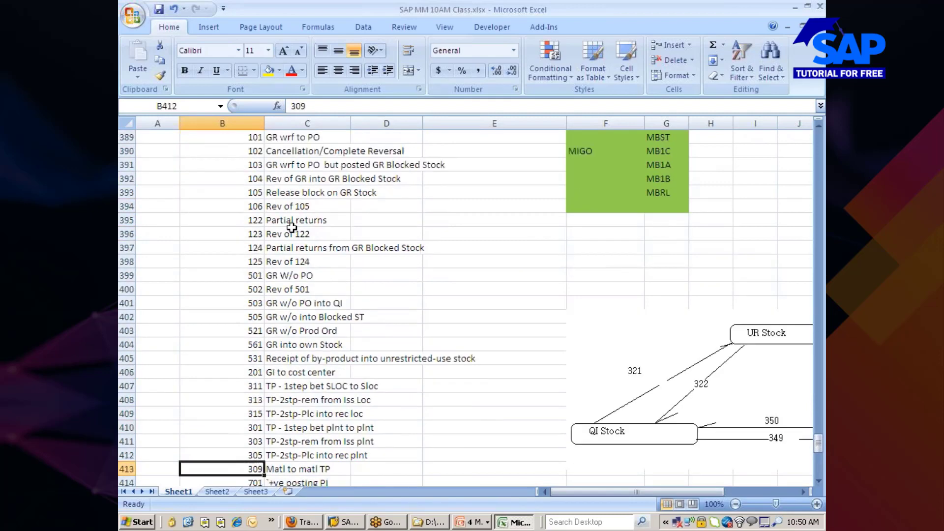
{"action": "key", "text": "Down"}
{"action": "key", "text": "Down"}
{"action": "key", "text": "Down"}
{"action": "key", "text": "Down"}
{"action": "key", "text": "Up"}
{"action": "key", "text": "Up"}
{"action": "key", "text": "Up"}
{"action": "key", "text": "Up"}
{"action": "key", "text": "Up"}
{"action": "key", "text": "Up"}
{"action": "key", "text": "Up"}
{"action": "key", "text": "Up"}
{"action": "key", "text": "Up"}
{"action": "key", "text": "Up"}
{"action": "key", "text": "Up"}
{"action": "key", "text": "Up"}
{"action": "key", "text": "Up"}
{"action": "key", "text": "Up"}
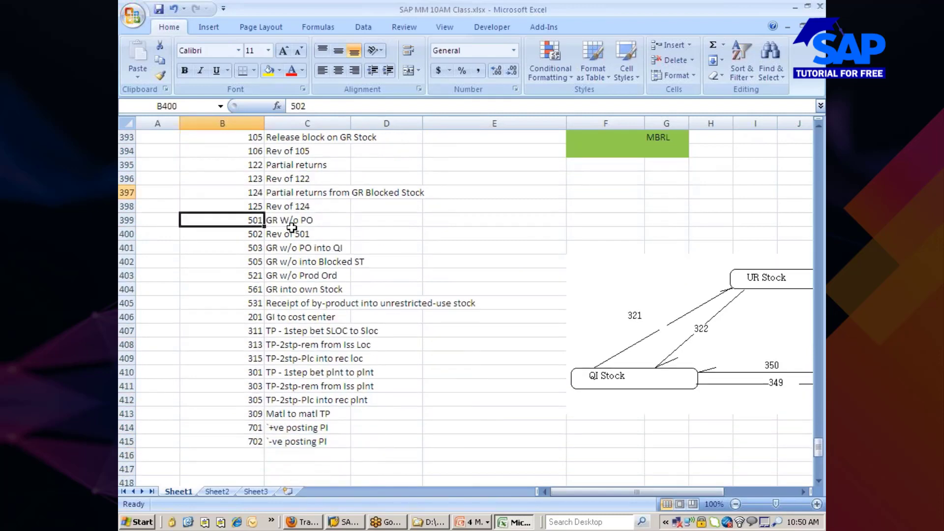
{"action": "key", "text": "Up"}
{"action": "key", "text": "Up"}
{"action": "key", "text": "Up"}
{"action": "key", "text": "Up"}
{"action": "key", "text": "Up"}
{"action": "key", "text": "Up"}
{"action": "key", "text": "Up"}
{"action": "key", "text": "Up"}
{"action": "key", "text": "Up"}
{"action": "key", "text": "Up"}
{"action": "key", "text": "Up"}
{"action": "key", "text": "Up"}
{"action": "key", "text": "Up"}
{"action": "key", "text": "Up"}
{"action": "key", "text": "Up"}
{"action": "key", "text": "Down"}
{"action": "key", "text": "Down"}
{"action": "key", "text": "Down"}
{"action": "key", "text": "Down"}
{"action": "key", "text": "Down"}
{"action": "key", "text": "Down"}
{"action": "key", "text": "Down"}
{"action": "key", "text": "Down"}
{"action": "key", "text": "Down"}
{"action": "key", "text": "Down"}
{"action": "key", "text": "Down"}
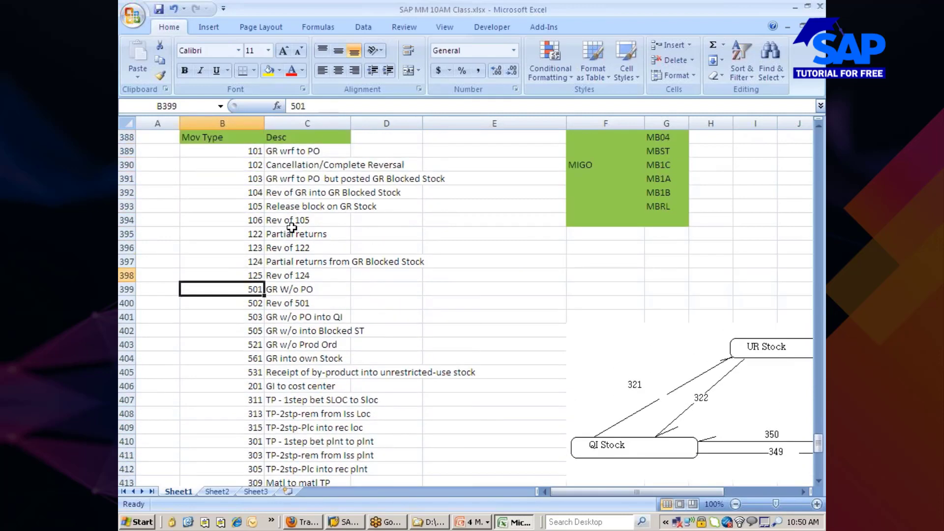
{"action": "key", "text": "Down"}
{"action": "key", "text": "Down"}
{"action": "key", "text": "Down"}
{"action": "key", "text": "Down"}
{"action": "key", "text": "Down"}
{"action": "key", "text": "Down"}
{"action": "key", "text": "Down"}
{"action": "key", "text": "Down"}
{"action": "key", "text": "Down"}
{"action": "key", "text": "Down"}
{"action": "key", "text": "Down"}
{"action": "key", "text": "Down"}
{"action": "key", "text": "Down"}
{"action": "key", "text": "Down"}
{"action": "key", "text": "Down"}
{"action": "key", "text": "Down"}
{"action": "key", "text": "Down"}
{"action": "key", "text": "Down"}
{"action": "key", "text": "Down"}
{"action": "key", "text": "Down"}
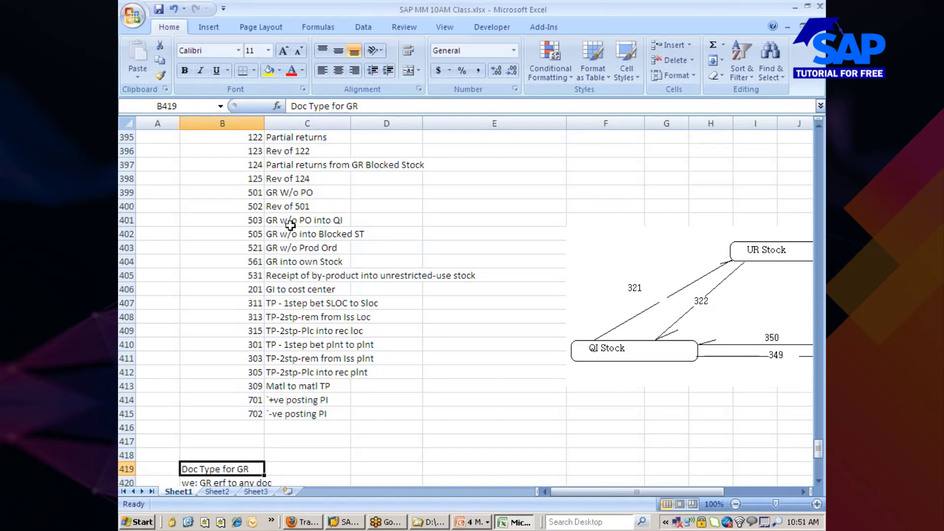
{"action": "key", "text": "alt+Tab"}
{"action": "key", "text": "alt+Tab"}
{"action": "scroll", "coordinate": [404, 381], "scroll_direction": "down", "scroll_amount": 11}
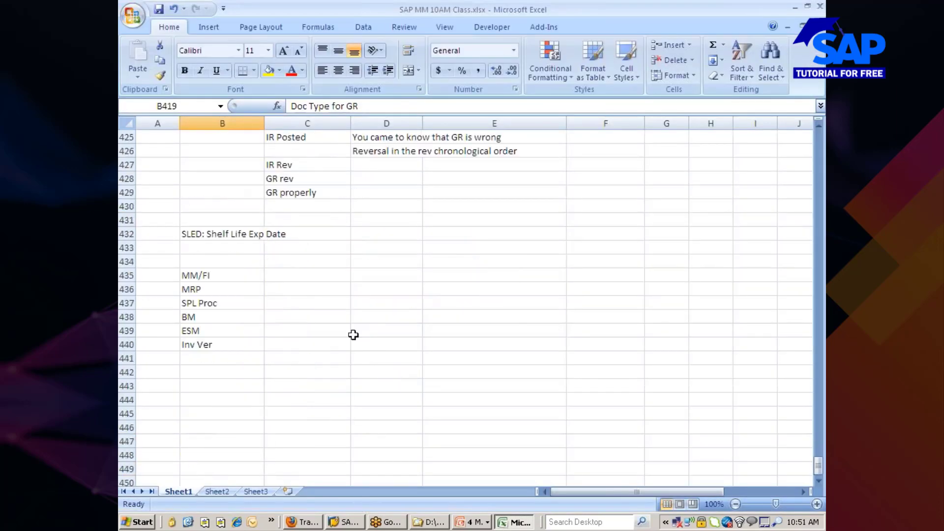
Enter 'Mov Type, Matl, Plant, Sloc (' in C435 next to MM/FI, correcting SLoc to Sloc.
{"action": "left_click", "coordinate": [298, 278]}
{"action": "type", "text": "Mov Ty"}
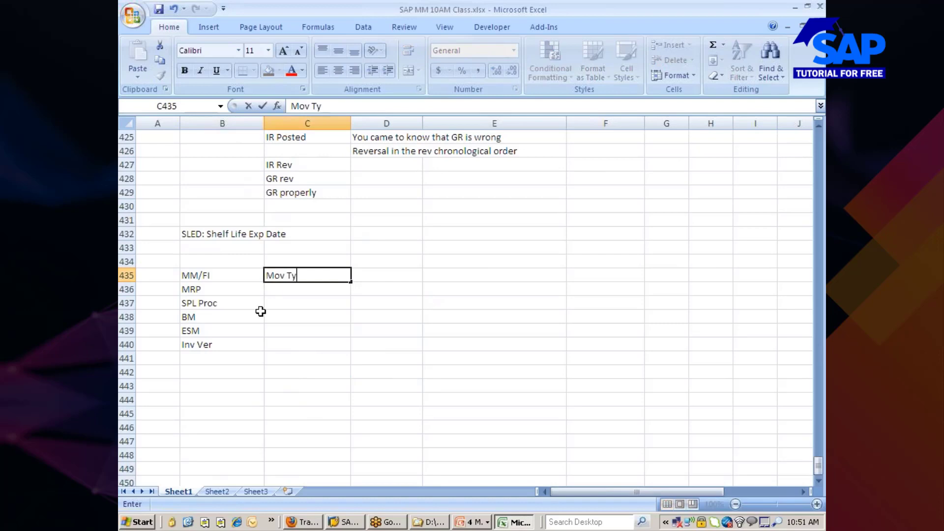
{"action": "type", "text": "pe, Matl,"}
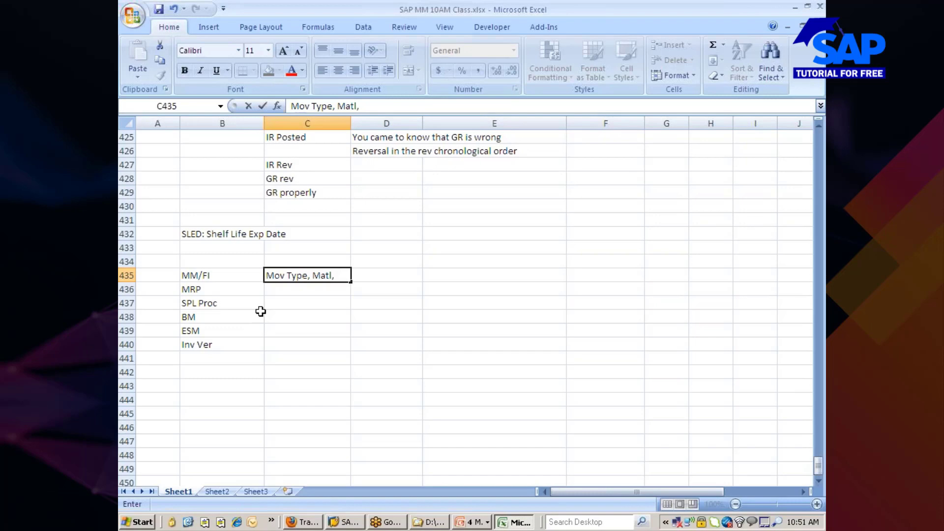
{"action": "type", "text": "Plant,"}
{"action": "type", "text": "SLoc"}
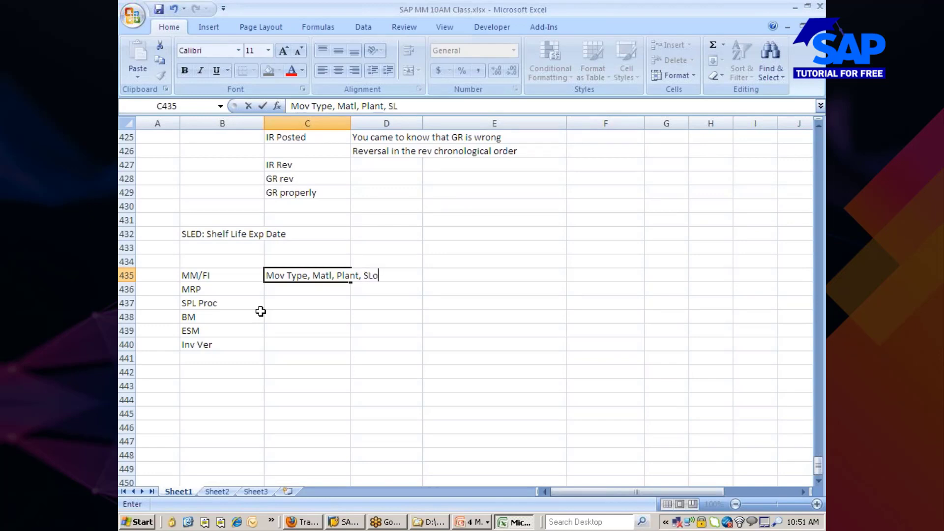
{"action": "key", "text": "BackSpace"}
{"action": "key", "text": "BackSpace"}
{"action": "key", "text": "BackSpace"}
{"action": "type", "text": "loc"}
{"action": "type", "text": "("}
Start Paint maximized and write the label 'Movement TYpe' near the canvas top-left.
{"action": "left_click", "coordinate": [143, 522]}
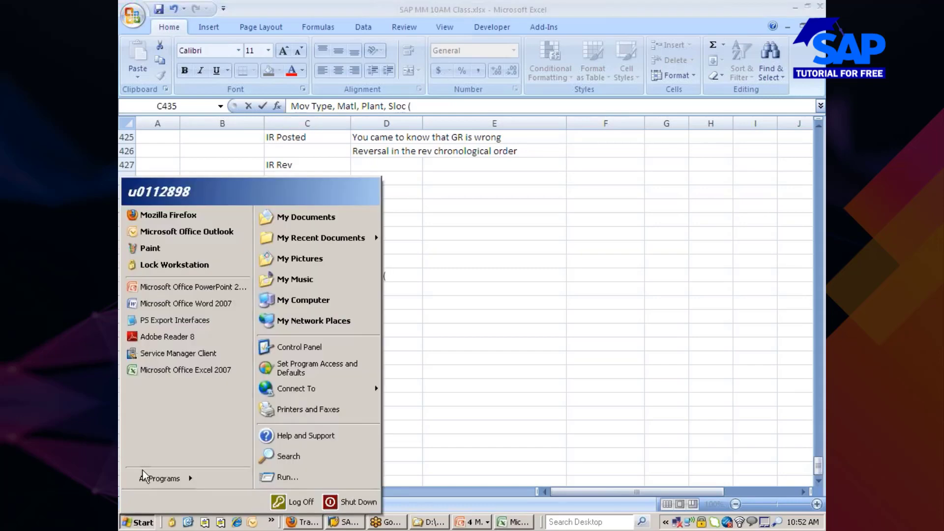
{"action": "left_click", "coordinate": [172, 248]}
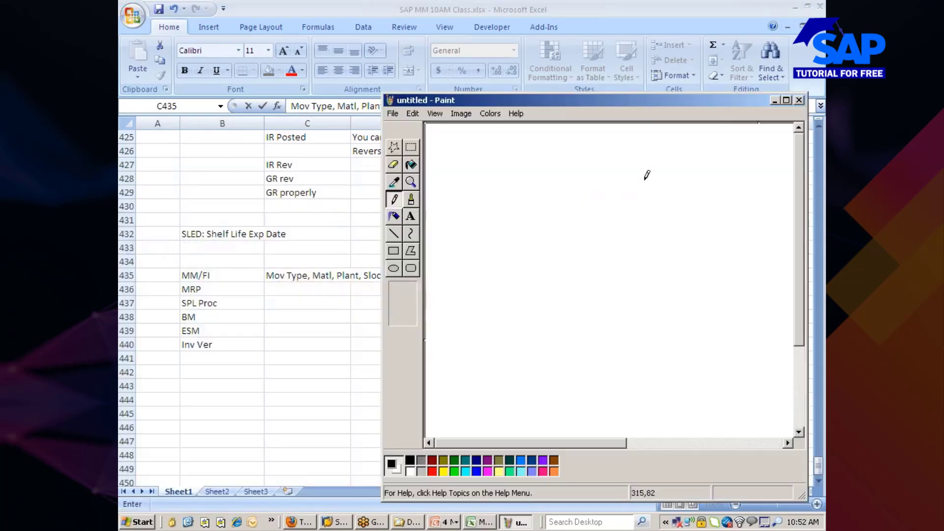
{"action": "left_click", "coordinate": [786, 100]}
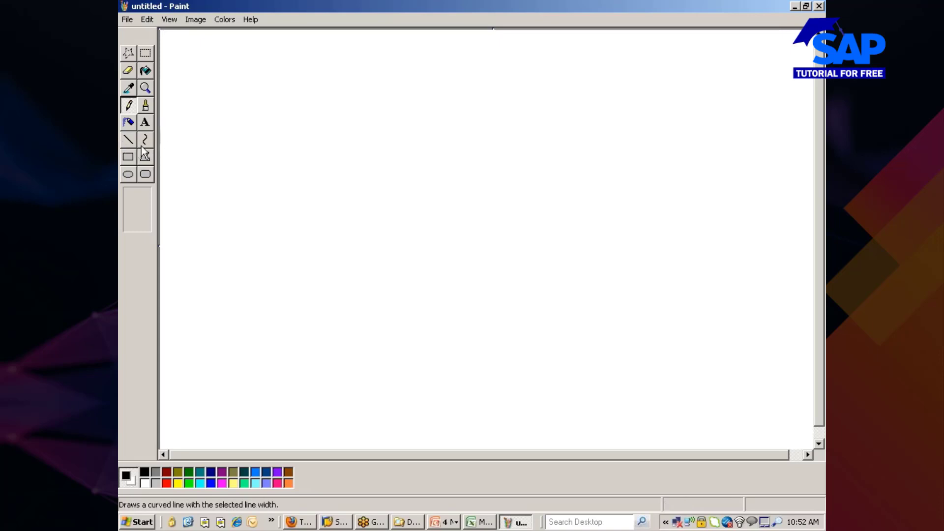
{"action": "left_click", "coordinate": [145, 122]}
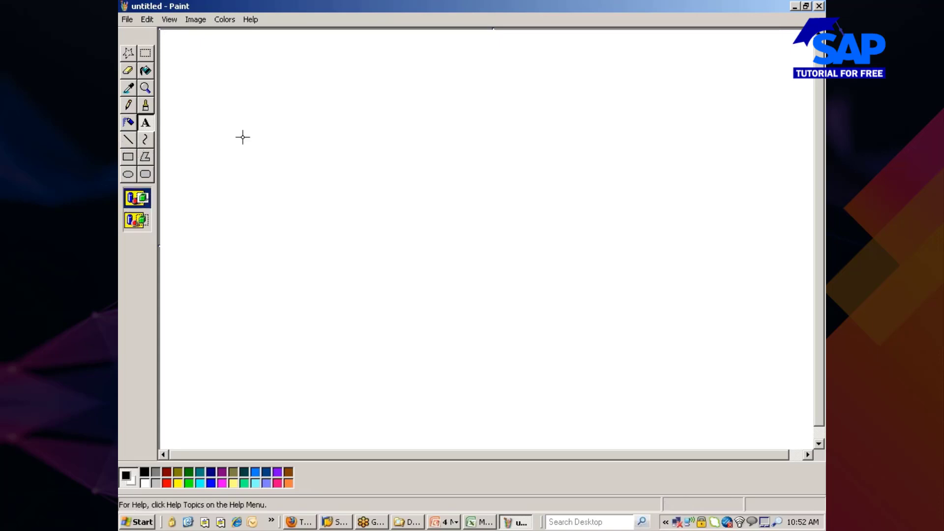
{"action": "left_click_drag", "start_coordinate": [201, 91], "coordinate": [295, 120]}
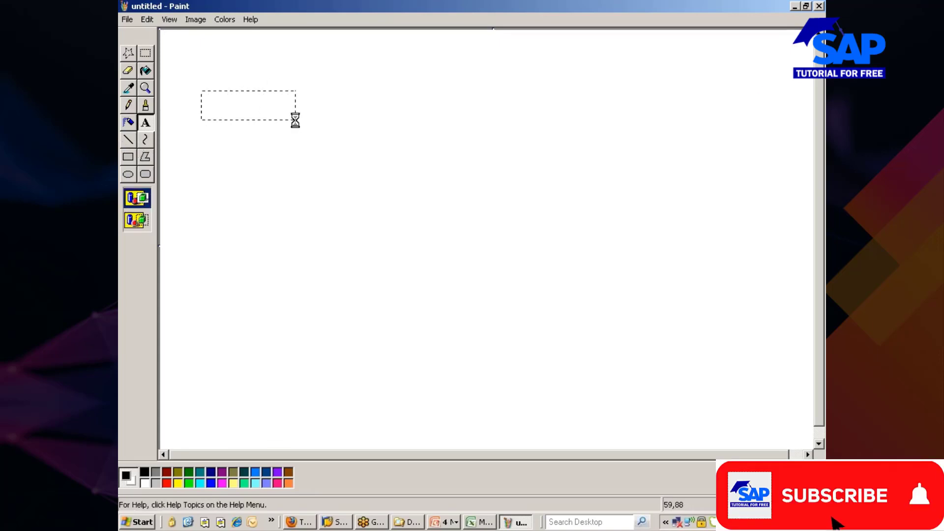
{"action": "type", "text": "Moveme"}
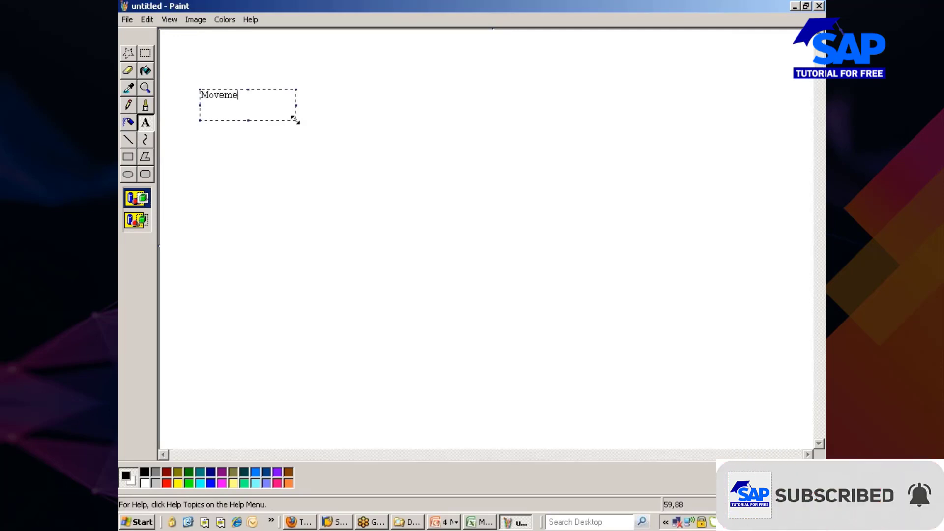
{"action": "type", "text": "nt TYpe"}
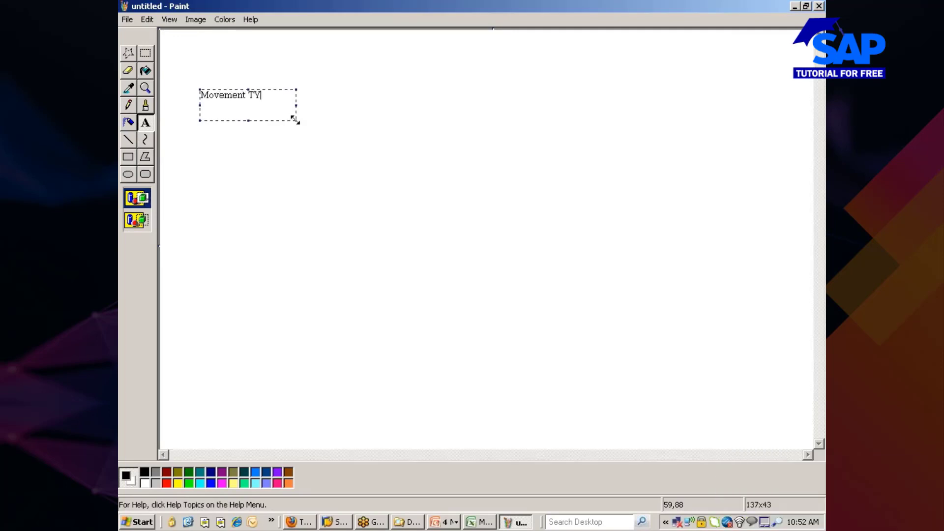
{"action": "left_click", "coordinate": [235, 194]}
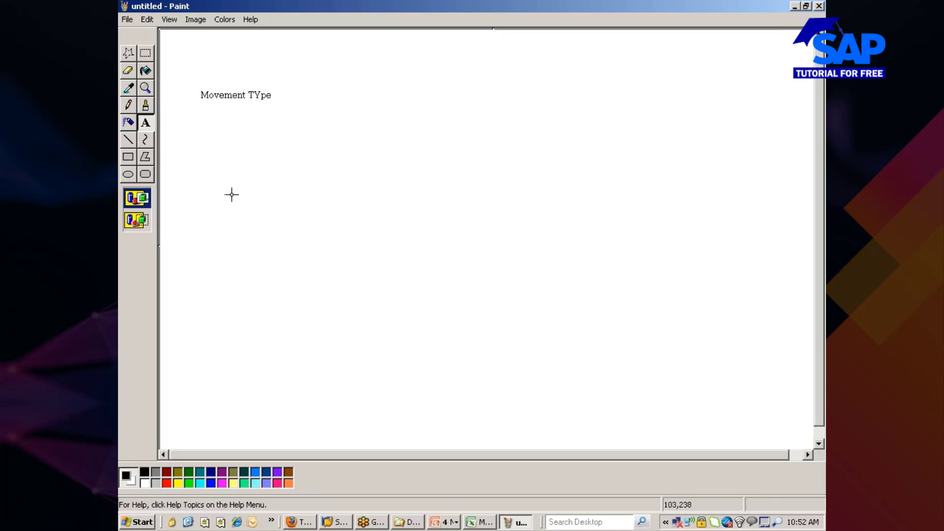
Draw a line from Movement TYpe out to the top branch of a bracket.
{"action": "left_click", "coordinate": [129, 140]}
{"action": "left_click", "coordinate": [275, 96]}
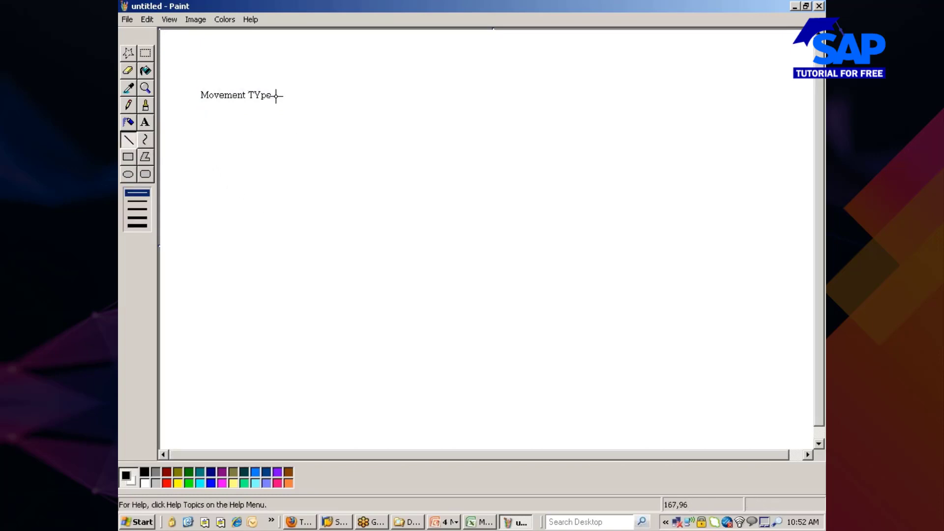
{"action": "mouse_move", "coordinate": [276, 96]}
{"action": "left_mouse_down"}
{"action": "mouse_move", "coordinate": [314, 96]}
{"action": "mouse_move", "coordinate": [311, 117]}
{"action": "left_mouse_up"}
{"action": "mouse_move", "coordinate": [312, 72]}
{"action": "left_mouse_down"}
{"action": "mouse_move", "coordinate": [331, 72]}
{"action": "mouse_move", "coordinate": [314, 97]}
{"action": "mouse_move", "coordinate": [331, 97]}
{"action": "mouse_move", "coordinate": [323, 117]}
{"action": "mouse_move", "coordinate": [333, 117]}
{"action": "left_mouse_up"}
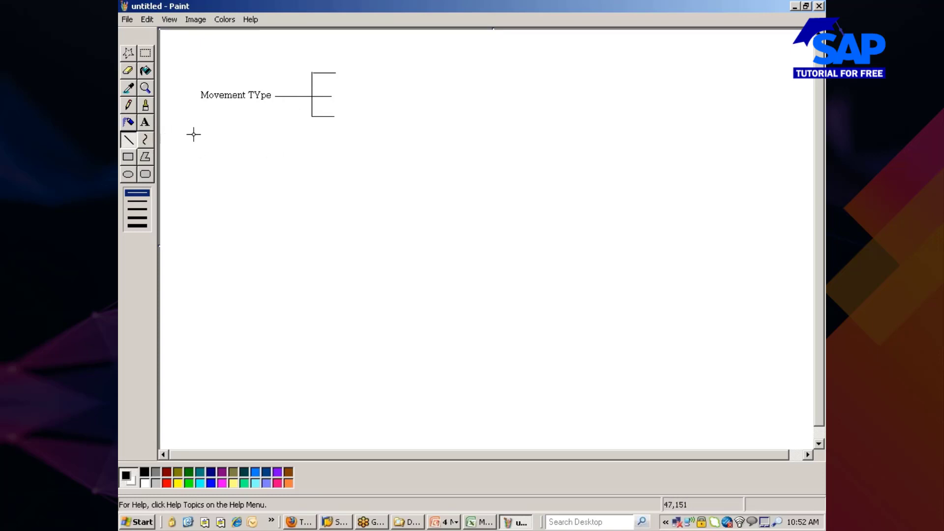
Add the heading 'Value Strings' above the bracket.
{"action": "left_click", "coordinate": [145, 123]}
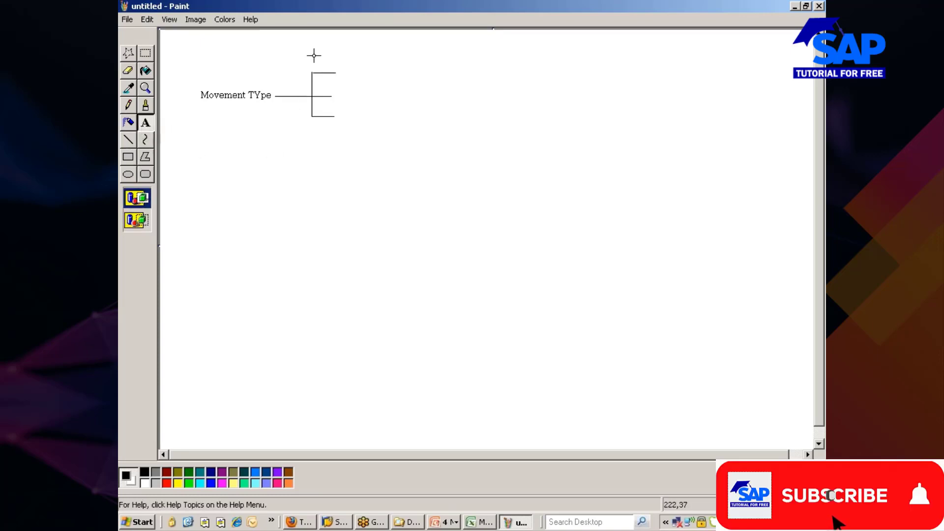
{"action": "left_click_drag", "start_coordinate": [311, 47], "coordinate": [391, 60]}
{"action": "type", "text": "Valu"}
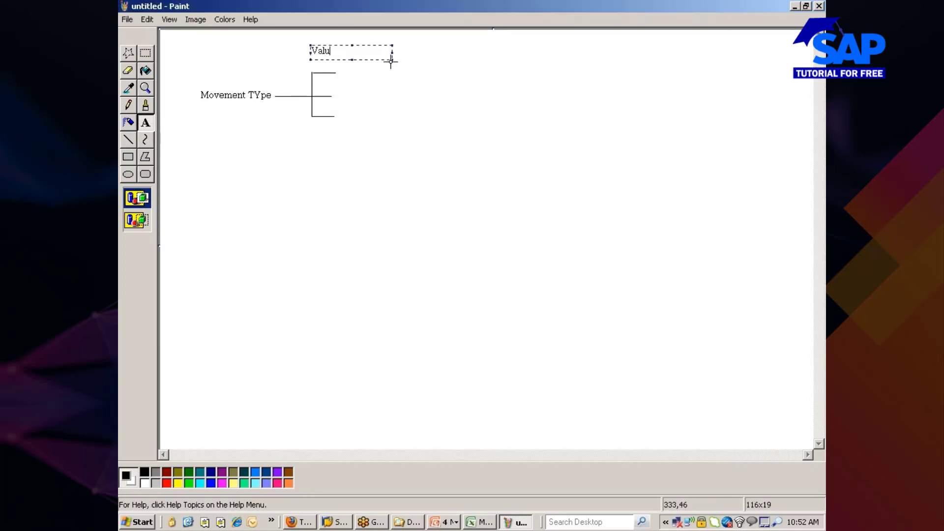
{"action": "type", "text": "e Strings"}
{"action": "left_click", "coordinate": [368, 156]}
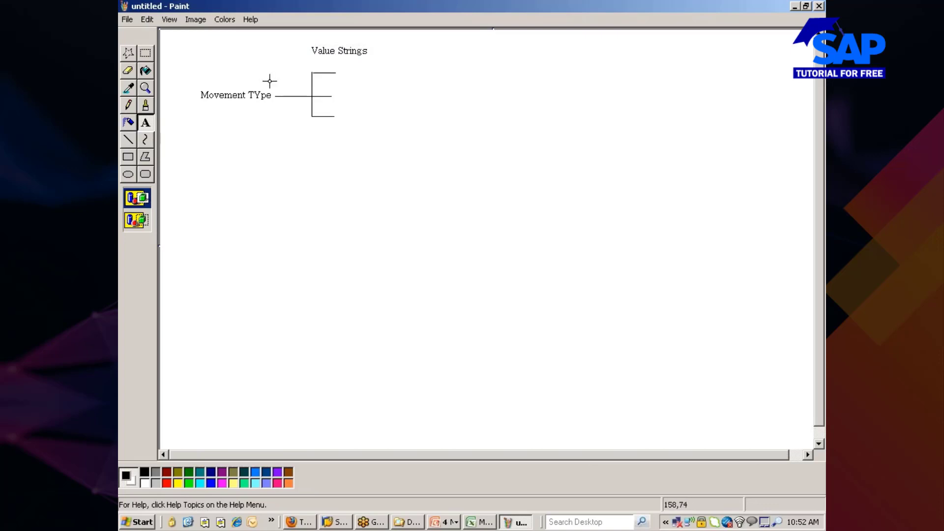
Label the three bracket branches WA01, WA06 and WE01.
{"action": "left_click", "coordinate": [146, 127]}
{"action": "left_click_drag", "start_coordinate": [335, 62], "coordinate": [382, 76]}
{"action": "type", "text": "WA"}
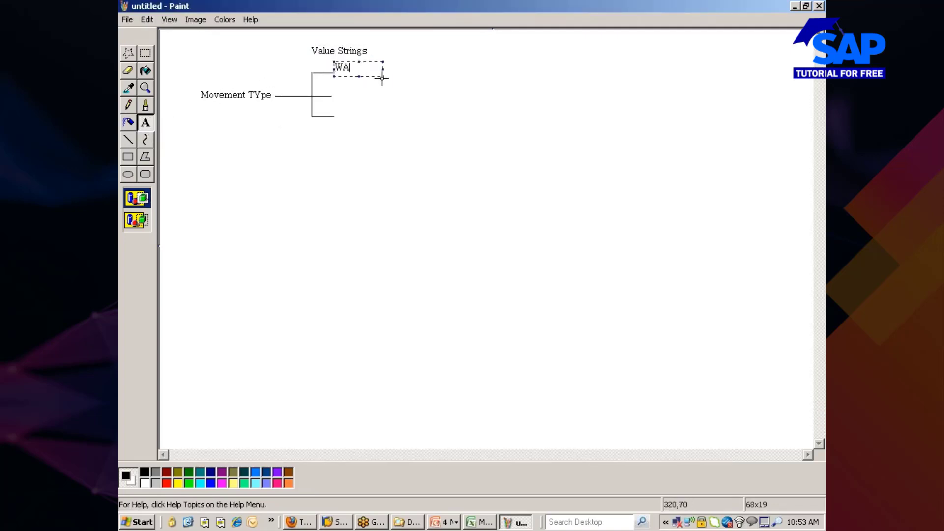
{"action": "type", "text": "01"}
{"action": "left_click_drag", "start_coordinate": [335, 87], "coordinate": [384, 101]}
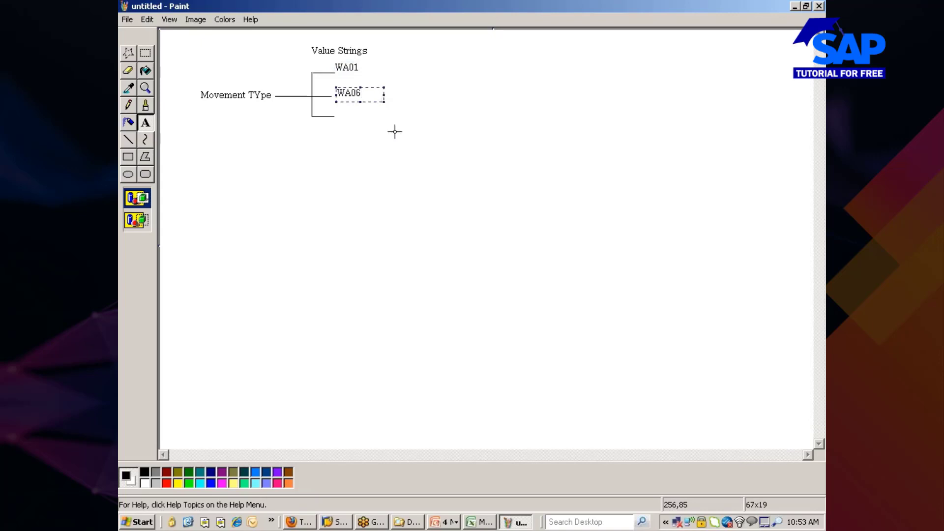
{"action": "left_click", "coordinate": [333, 109]}
{"action": "left_click_drag", "start_coordinate": [334, 109], "coordinate": [373, 123]}
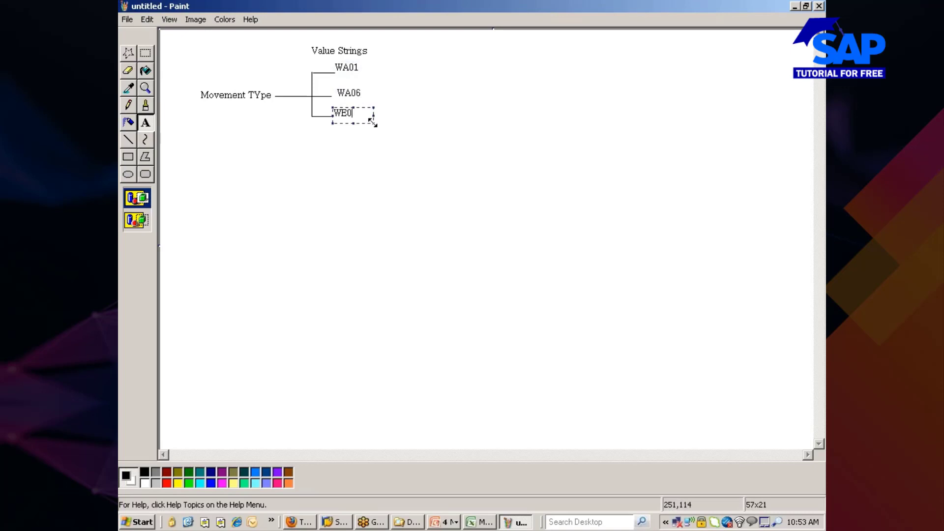
{"action": "type", "text": "WE01"}
{"action": "left_click", "coordinate": [366, 151]}
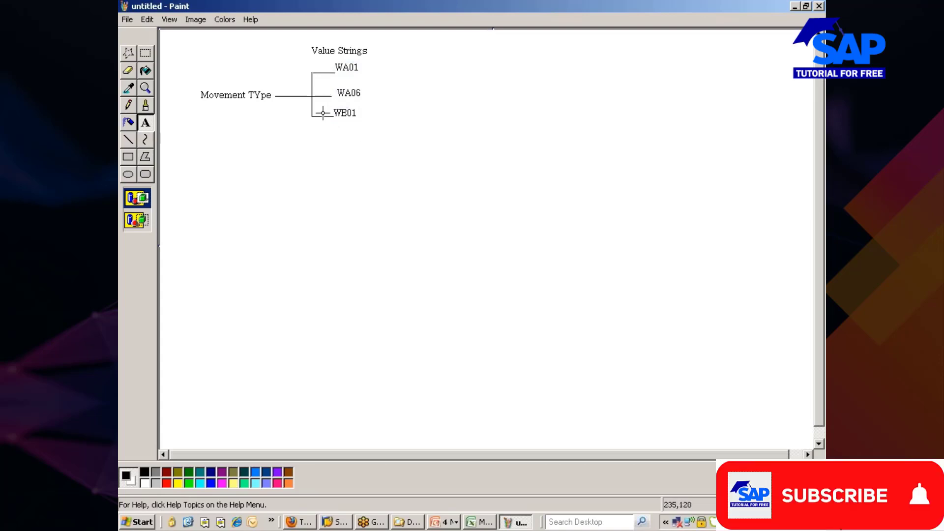
Draw a connector from WE01 to a second bracket with branch lines.
{"action": "left_click", "coordinate": [128, 140]}
{"action": "mouse_move", "coordinate": [362, 113]}
{"action": "left_mouse_down"}
{"action": "mouse_move", "coordinate": [413, 114]}
{"action": "mouse_move", "coordinate": [411, 95]}
{"action": "mouse_move", "coordinate": [411, 137]}
{"action": "mouse_move", "coordinate": [432, 135]}
{"action": "left_mouse_up"}
{"action": "mouse_move", "coordinate": [411, 89]}
{"action": "left_mouse_down"}
{"action": "mouse_move", "coordinate": [436, 89]}
{"action": "mouse_move", "coordinate": [415, 113]}
{"action": "mouse_move", "coordinate": [437, 112]}
{"action": "left_mouse_up"}
{"action": "left_click_drag", "start_coordinate": [411, 78], "coordinate": [431, 59]}
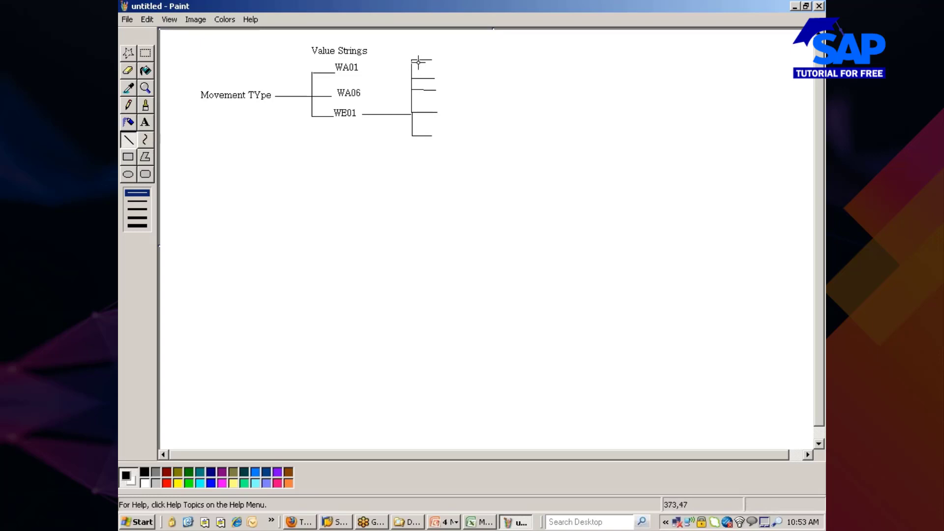
Add the one-line heading 'Transaction/Event Key' above the second bracket.
{"action": "left_click", "coordinate": [145, 123]}
{"action": "left_click_drag", "start_coordinate": [412, 39], "coordinate": [505, 51]}
{"action": "type", "text": "Tra"}
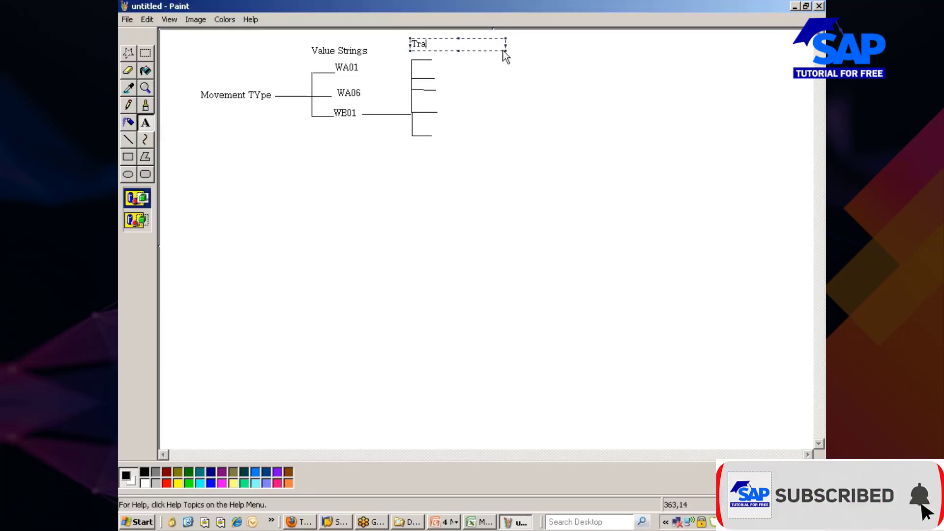
{"action": "type", "text": "nsactio"}
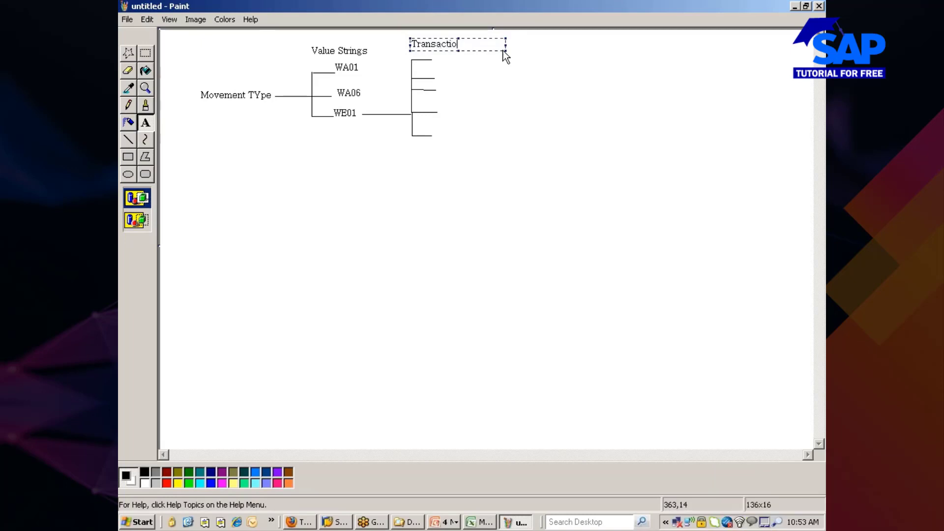
{"action": "type", "text": "n/Event Key"}
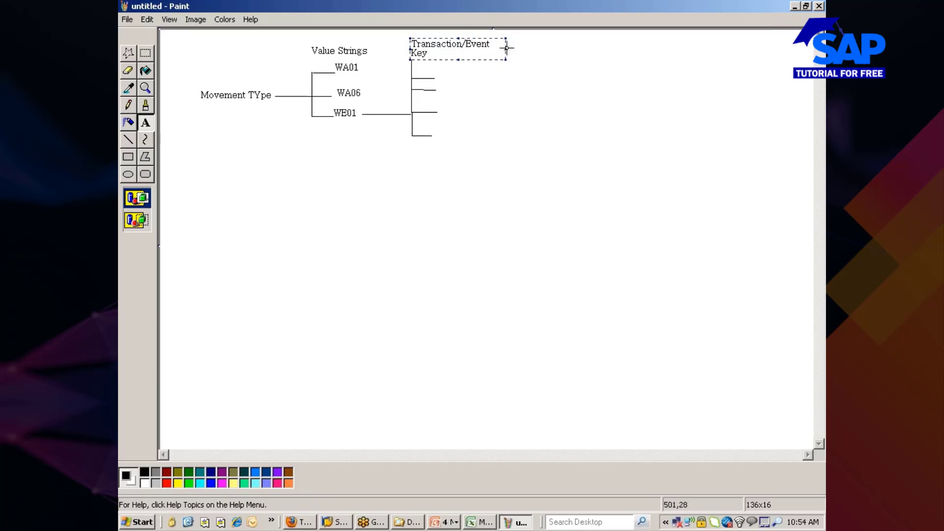
{"action": "left_click_drag", "start_coordinate": [506, 48], "coordinate": [515, 49]}
{"action": "left_click", "coordinate": [485, 85]}
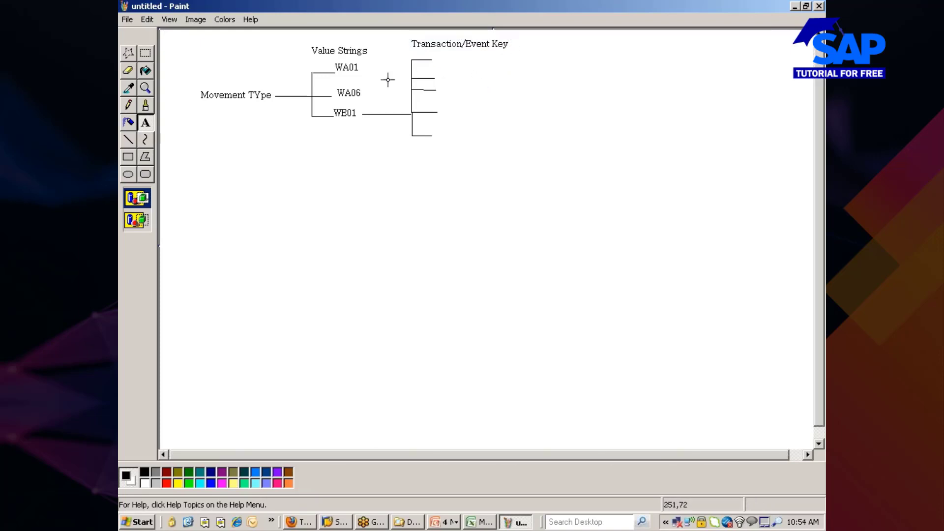
Label the five branches BSX, WRX, GBB, PRD and UMB.
{"action": "left_click_drag", "start_coordinate": [435, 55], "coordinate": [473, 65]}
{"action": "type", "text": "BSX"}
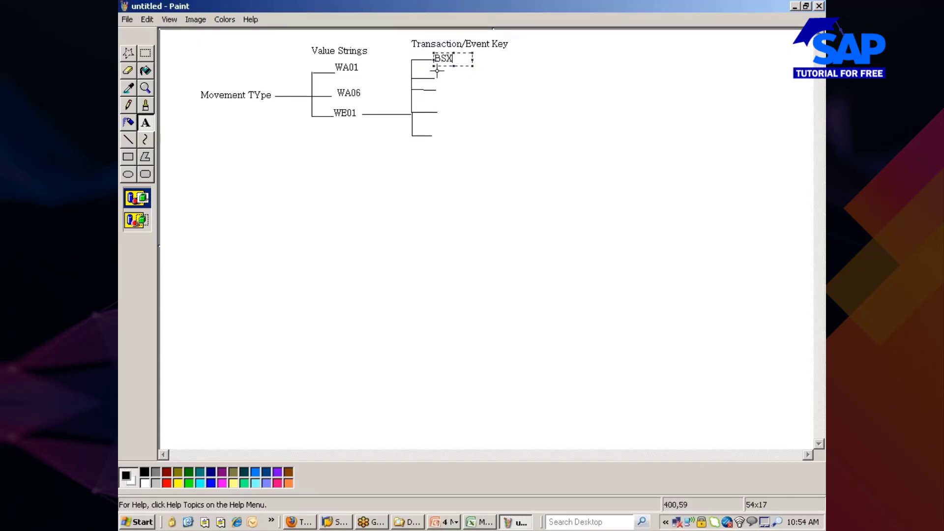
{"action": "left_click_drag", "start_coordinate": [437, 72], "coordinate": [472, 83]}
{"action": "left_click_drag", "start_coordinate": [437, 87], "coordinate": [474, 94]}
{"action": "type", "text": "GBB"}
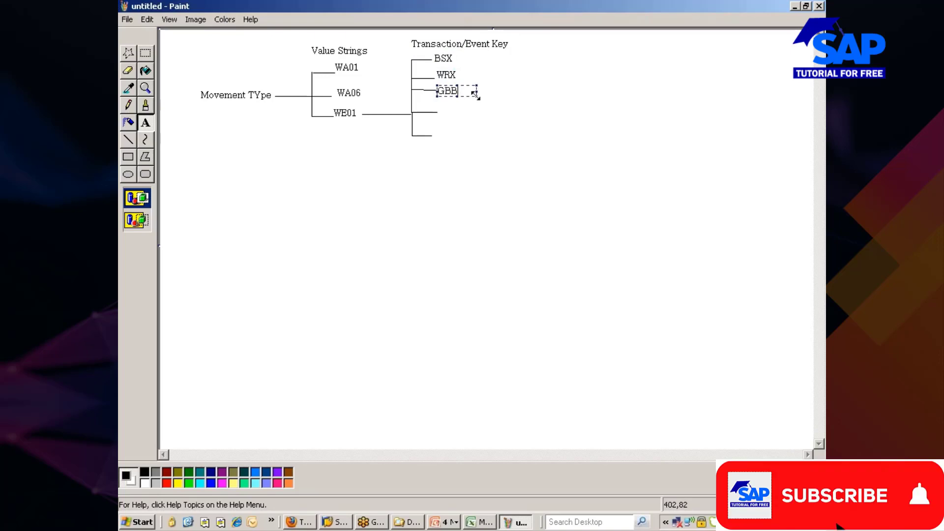
{"action": "left_click", "coordinate": [442, 103]}
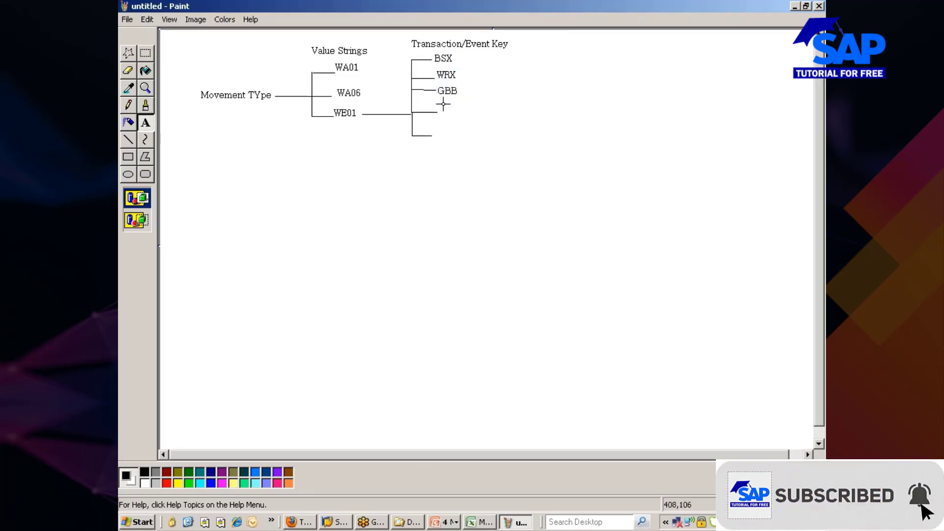
{"action": "left_click_drag", "start_coordinate": [437, 103], "coordinate": [471, 119]}
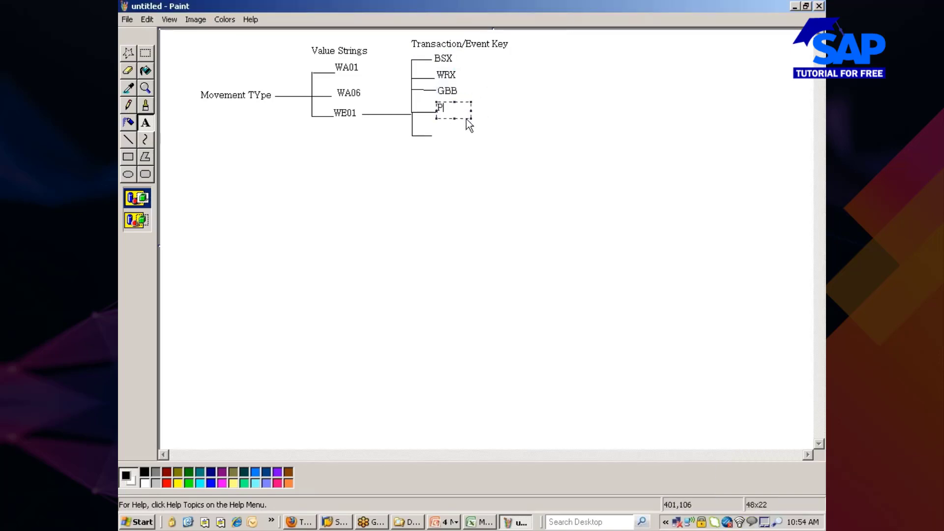
{"action": "left_click_drag", "start_coordinate": [432, 127], "coordinate": [475, 139]}
{"action": "type", "text": "UMB"}
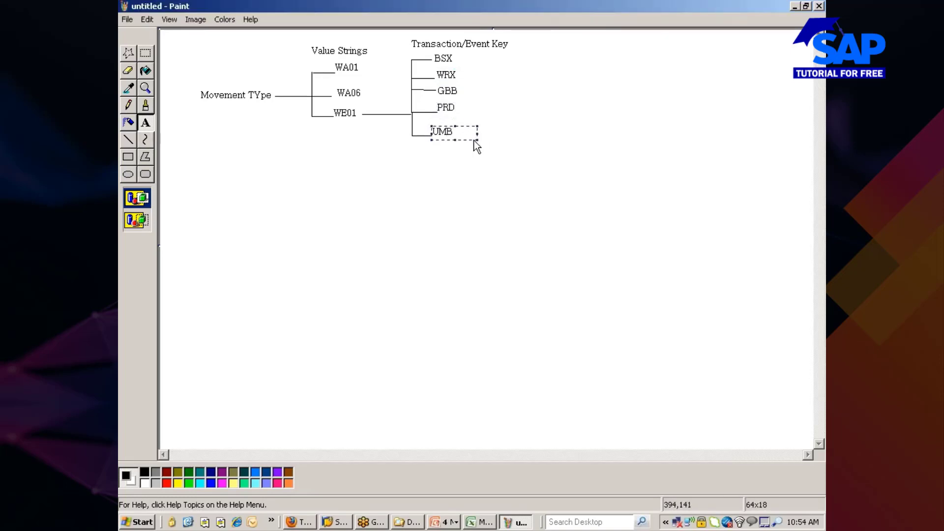
{"action": "left_click", "coordinate": [460, 177]}
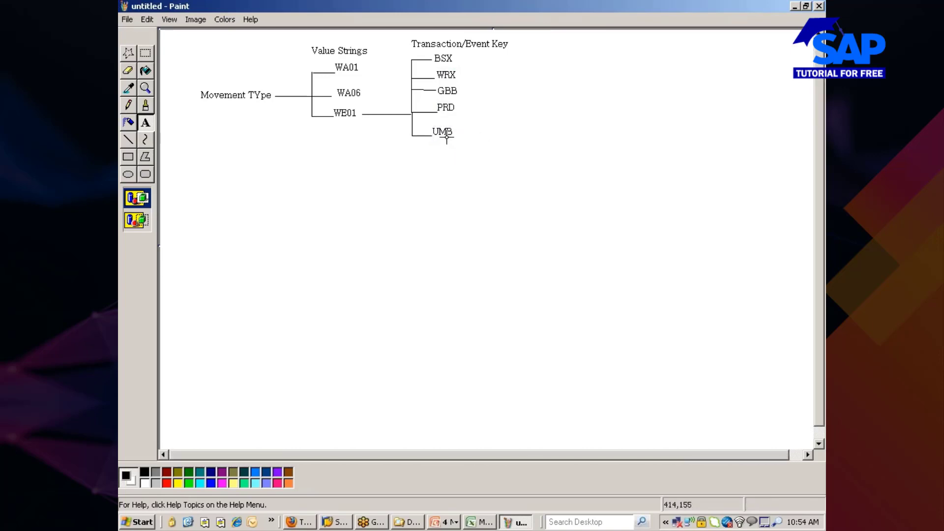
{"action": "left_click", "coordinate": [130, 139]}
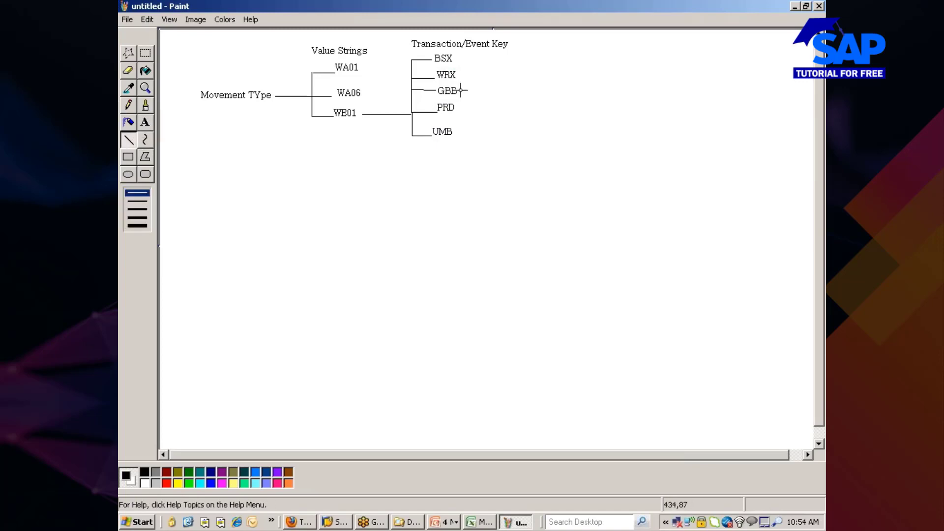
Draw a connector from GBB to a third bracket with its top branch.
{"action": "mouse_move", "coordinate": [461, 91]}
{"action": "left_mouse_down"}
{"action": "mouse_move", "coordinate": [541, 91]}
{"action": "mouse_move", "coordinate": [524, 117]}
{"action": "mouse_move", "coordinate": [540, 119]}
{"action": "left_mouse_up"}
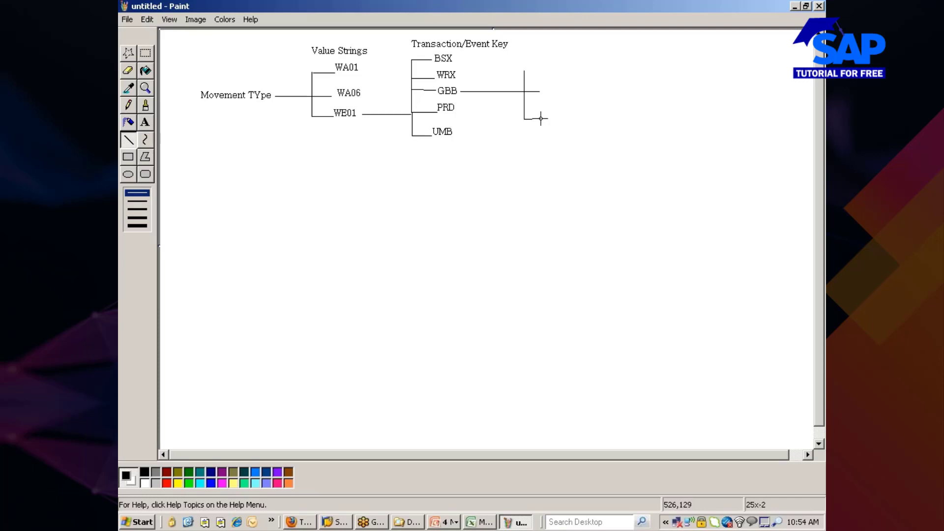
{"action": "left_click_drag", "start_coordinate": [541, 119], "coordinate": [541, 119]}
{"action": "left_click_drag", "start_coordinate": [524, 71], "coordinate": [543, 70]}
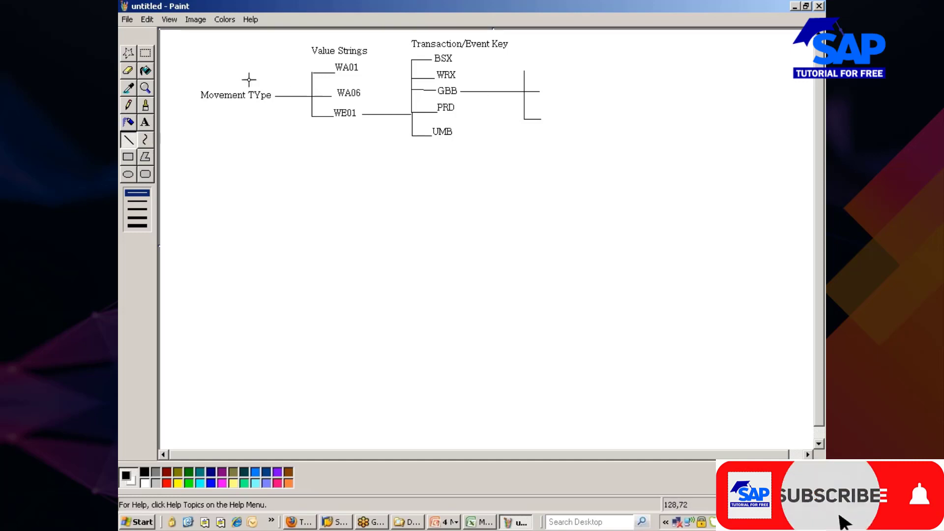
Add the heading 'A/C Grouping Code' and label its branches VBR, VBO and VAX.
{"action": "left_click", "coordinate": [145, 121]}
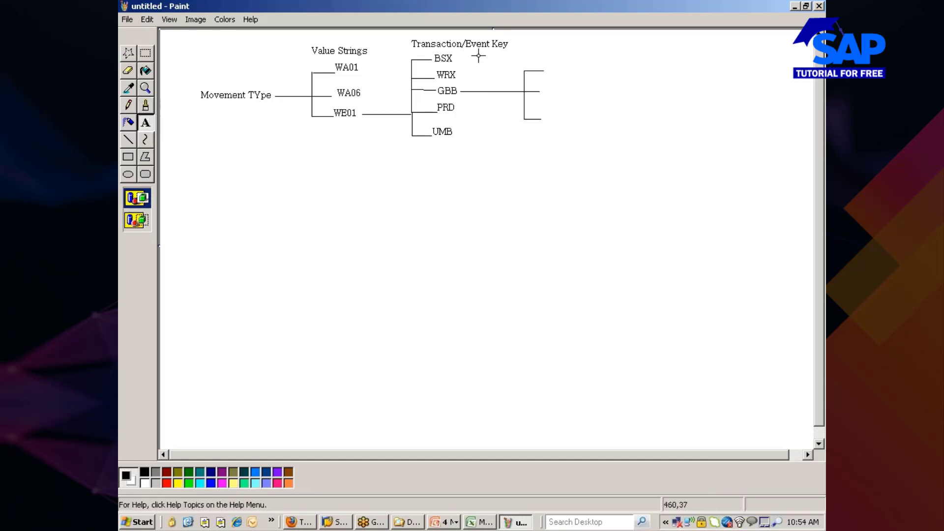
{"action": "left_click_drag", "start_coordinate": [522, 42], "coordinate": [609, 58]}
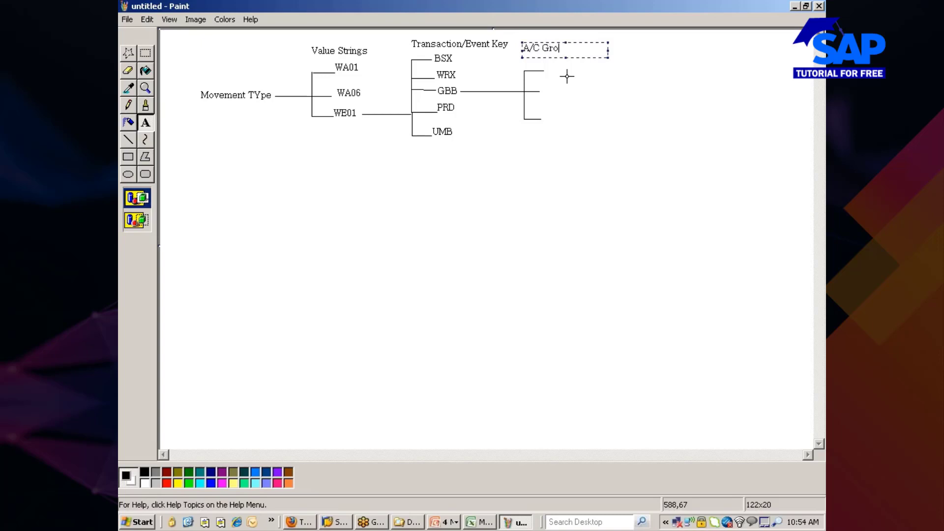
{"action": "type", "text": "A/C Grouping Code"}
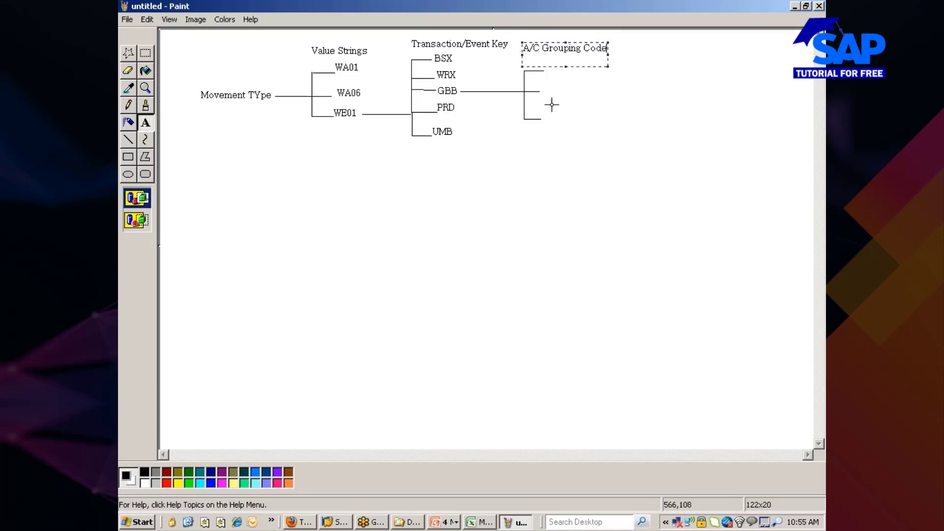
{"action": "left_click", "coordinate": [599, 109]}
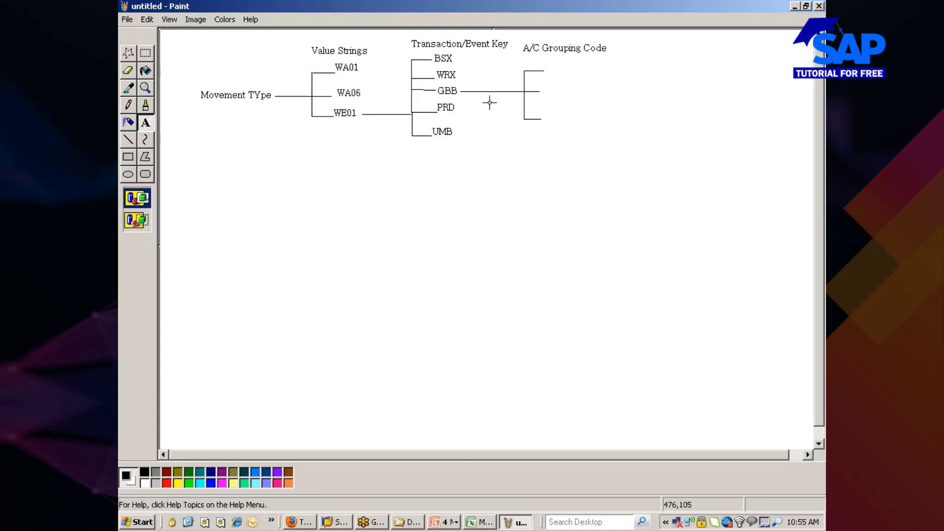
{"action": "left_click_drag", "start_coordinate": [543, 64], "coordinate": [586, 78]}
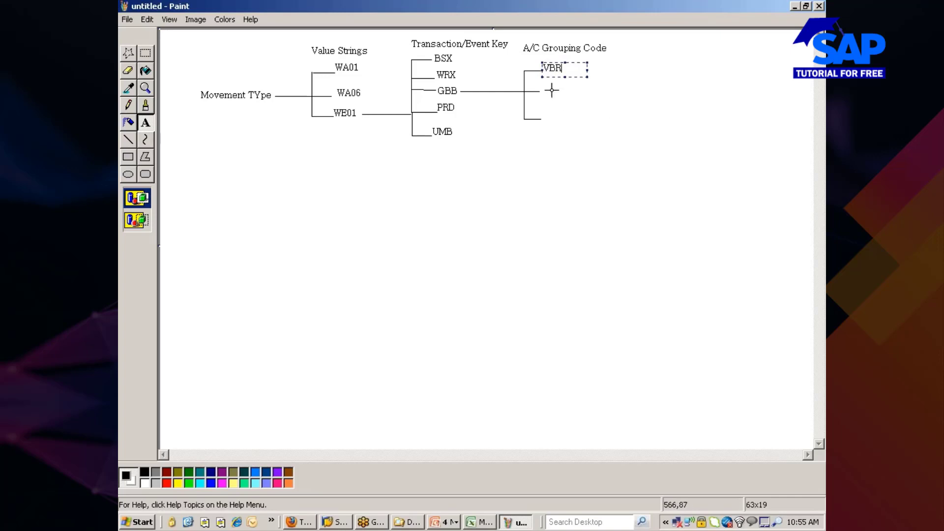
{"action": "left_click_drag", "start_coordinate": [544, 88], "coordinate": [573, 94]}
{"action": "type", "text": "VBO"}
{"action": "left_click_drag", "start_coordinate": [540, 116], "coordinate": [578, 123]}
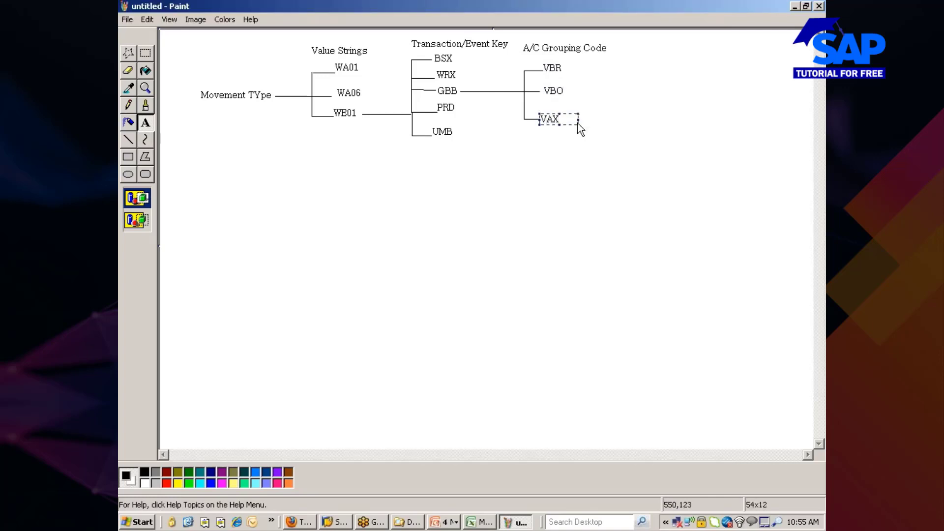
{"action": "left_click", "coordinate": [568, 148]}
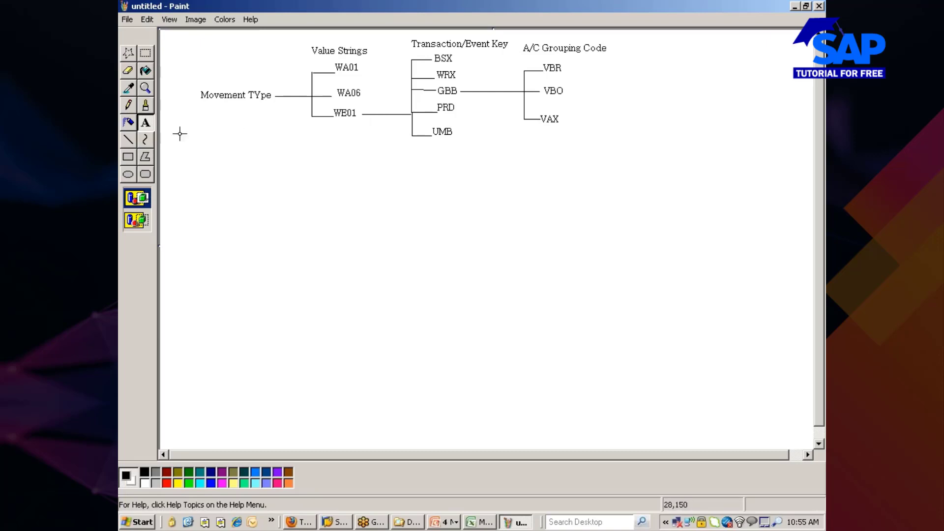
Frame the Transaction/Event Key and A/C Grouping Code columns with a thick red rounded rectangle.
{"action": "left_click", "coordinate": [128, 174]}
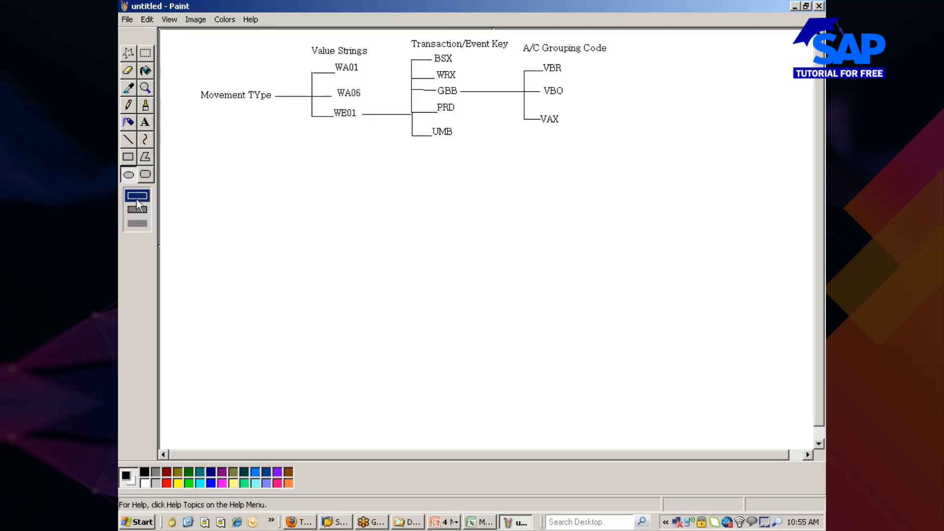
{"action": "left_click", "coordinate": [128, 141]}
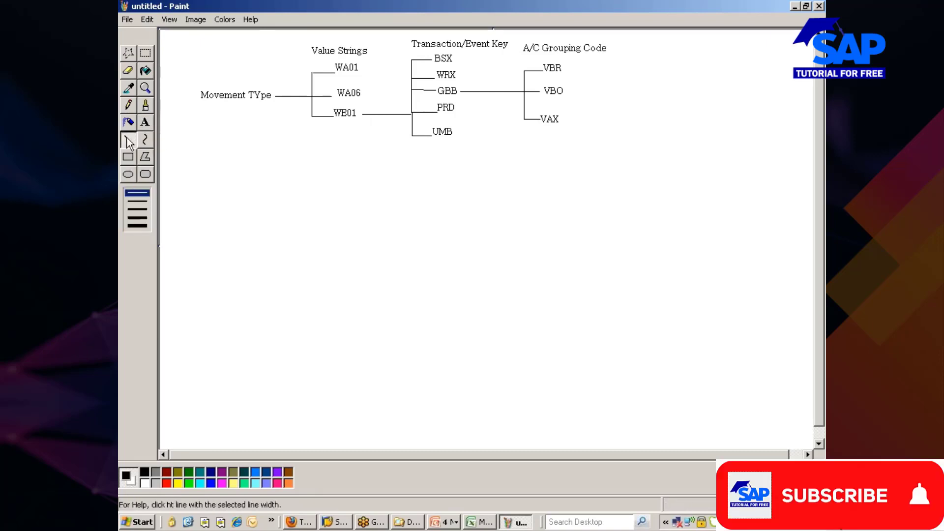
{"action": "left_click", "coordinate": [135, 210]}
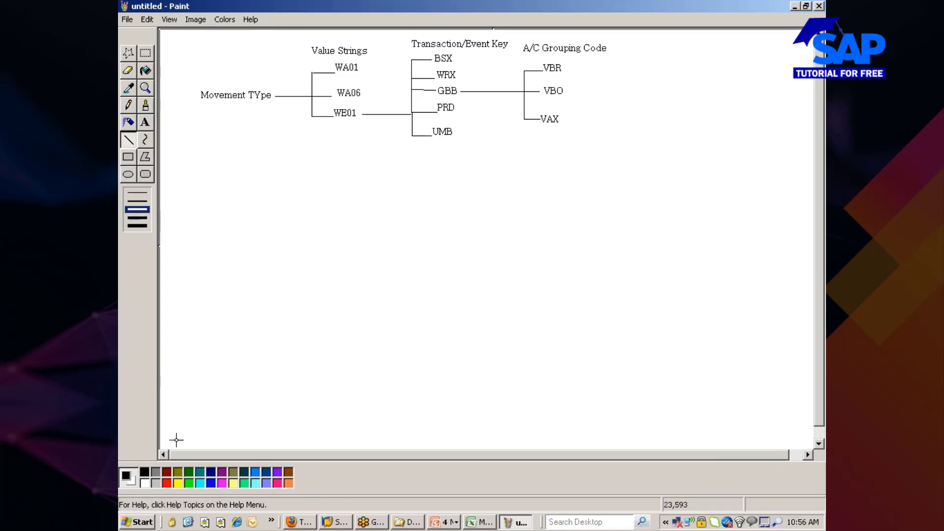
{"action": "left_click", "coordinate": [168, 483]}
{"action": "left_click_drag", "start_coordinate": [400, 33], "coordinate": [434, 162]}
{"action": "key", "text": "ctrl+z"}
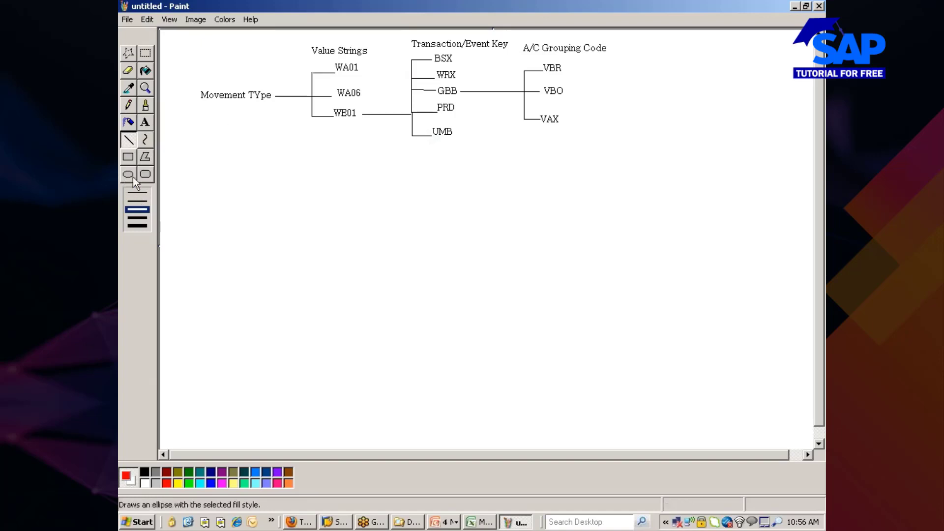
{"action": "left_click", "coordinate": [146, 175]}
{"action": "left_click_drag", "start_coordinate": [399, 31], "coordinate": [623, 147]}
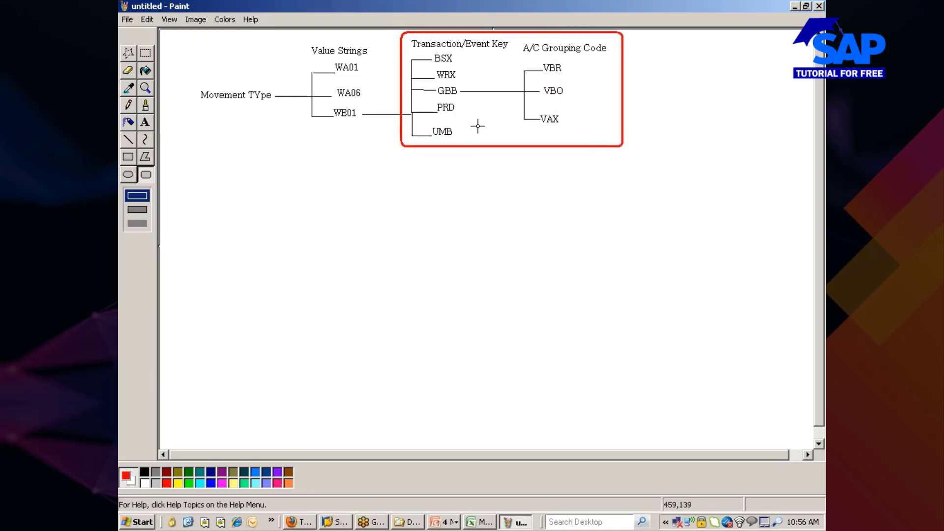
Circle the BSX–UMB column and the VBR, VBO, VAX values in blue.
{"action": "left_click", "coordinate": [131, 177]}
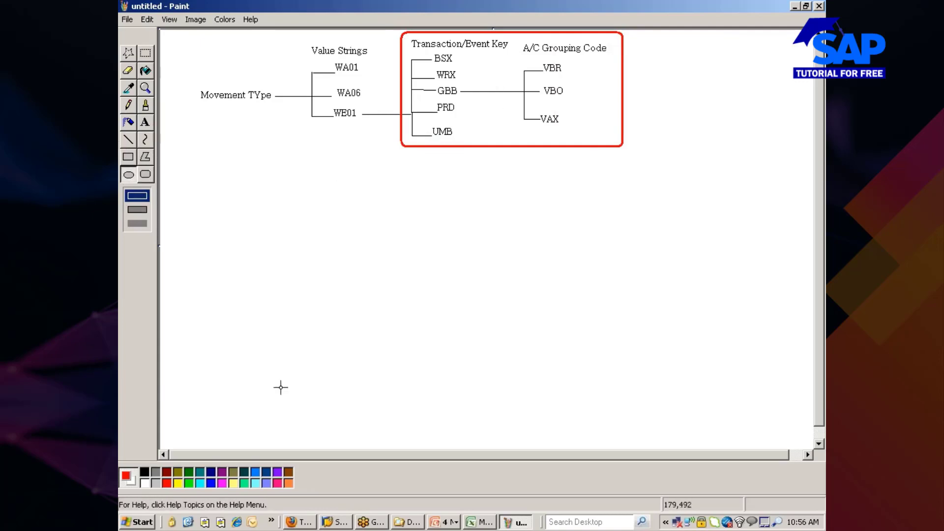
{"action": "left_click", "coordinate": [210, 482]}
{"action": "left_click_drag", "start_coordinate": [408, 38], "coordinate": [474, 146]}
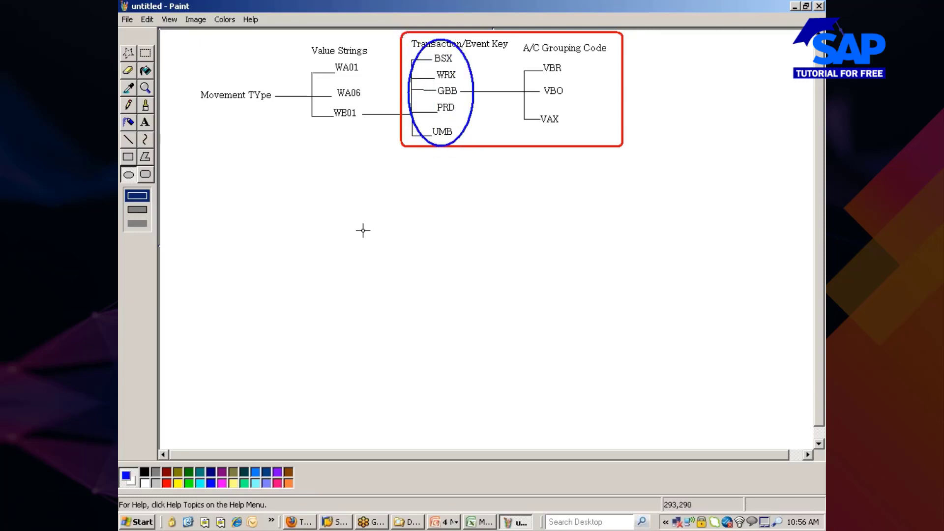
{"action": "left_click_drag", "start_coordinate": [515, 40], "coordinate": [585, 136]}
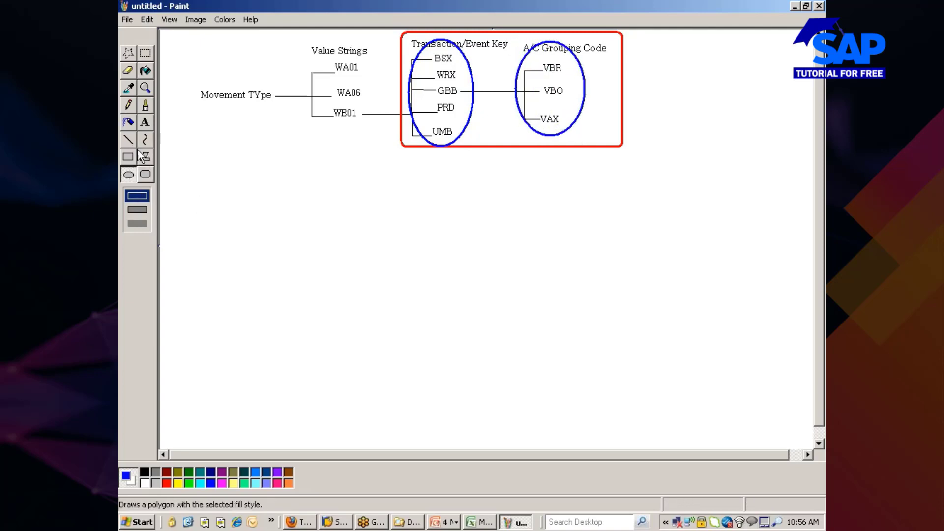
{"action": "left_click", "coordinate": [144, 122]}
Write a black 'Material' label below the Movement Type tree.
{"action": "left_click_drag", "start_coordinate": [200, 181], "coordinate": [268, 202]}
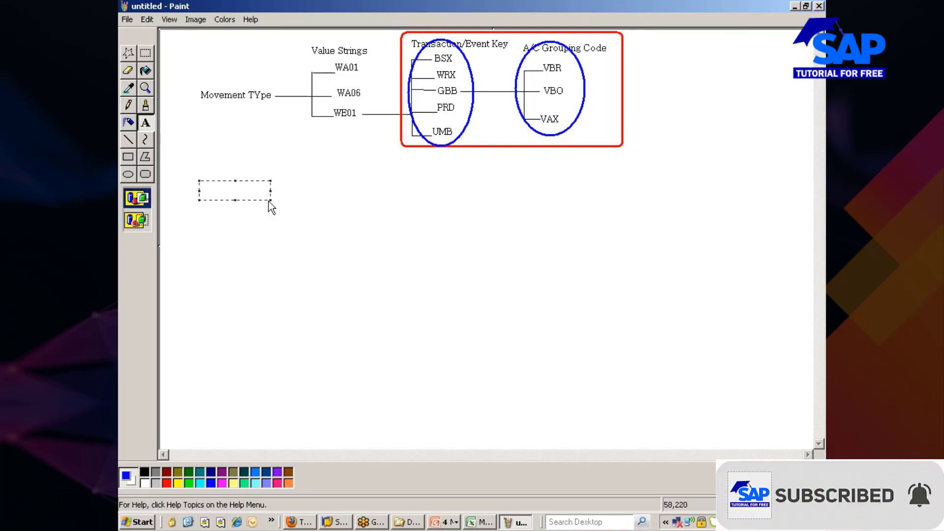
{"action": "type", "text": "Material"}
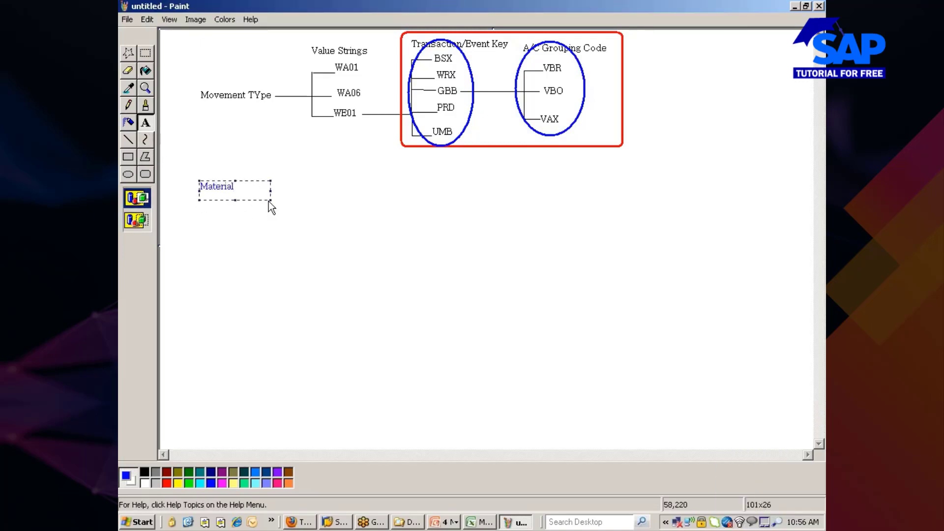
{"action": "left_click_drag", "start_coordinate": [234, 186], "coordinate": [193, 228]}
{"action": "left_click", "coordinate": [144, 472]}
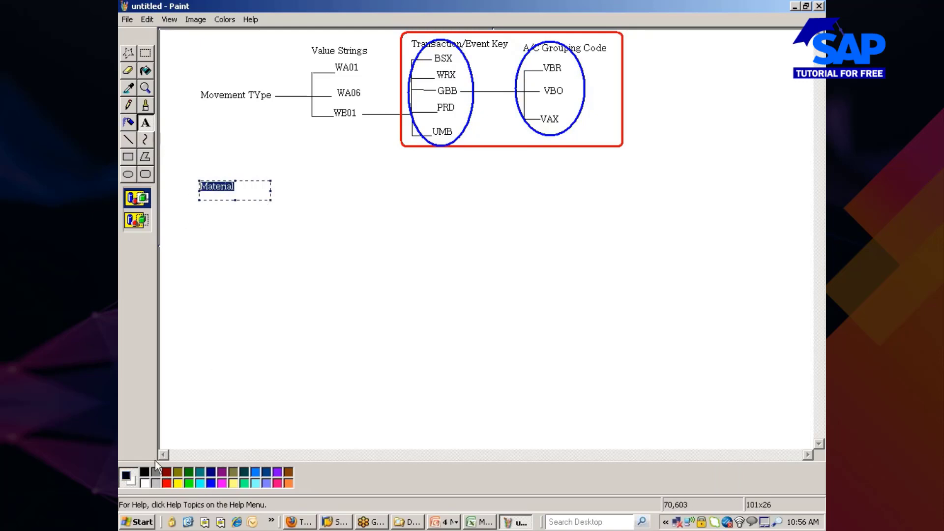
{"action": "left_click", "coordinate": [248, 245]}
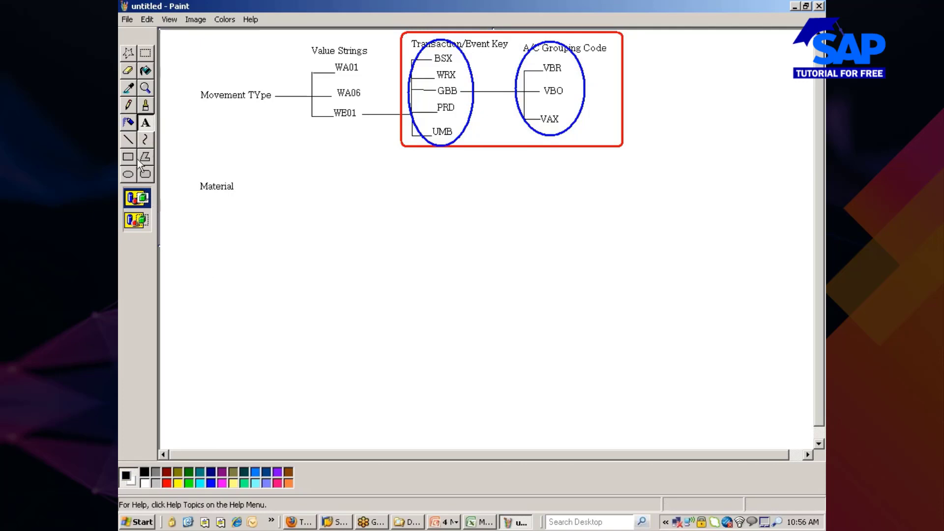
Draw a thin connector line from Material with a bracket branch stub.
{"action": "left_click", "coordinate": [129, 140]}
{"action": "left_click_drag", "start_coordinate": [241, 187], "coordinate": [275, 187]}
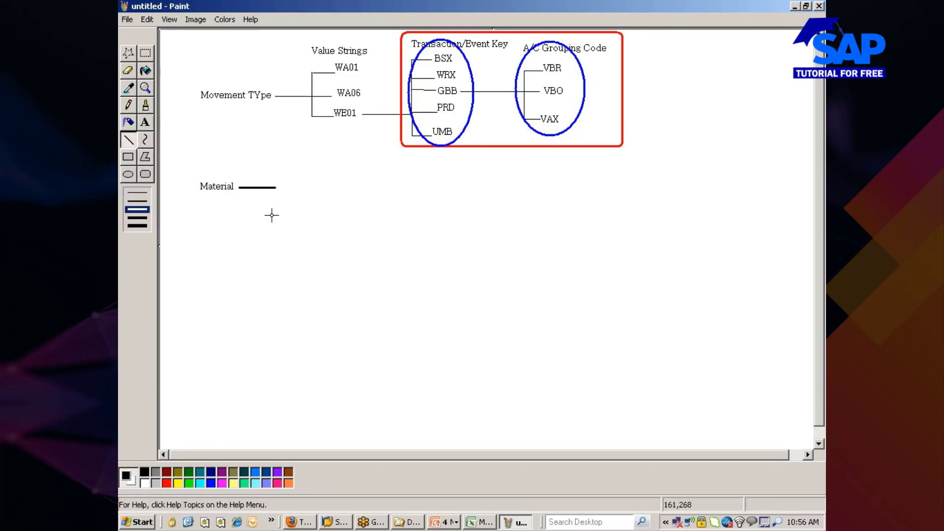
{"action": "key", "text": "ctrl+z"}
{"action": "left_click", "coordinate": [137, 192]}
{"action": "mouse_move", "coordinate": [238, 187]}
{"action": "left_mouse_down"}
{"action": "mouse_move", "coordinate": [265, 187]}
{"action": "mouse_move", "coordinate": [265, 209]}
{"action": "mouse_move", "coordinate": [278, 210]}
{"action": "mouse_move", "coordinate": [267, 210]}
{"action": "left_mouse_up"}
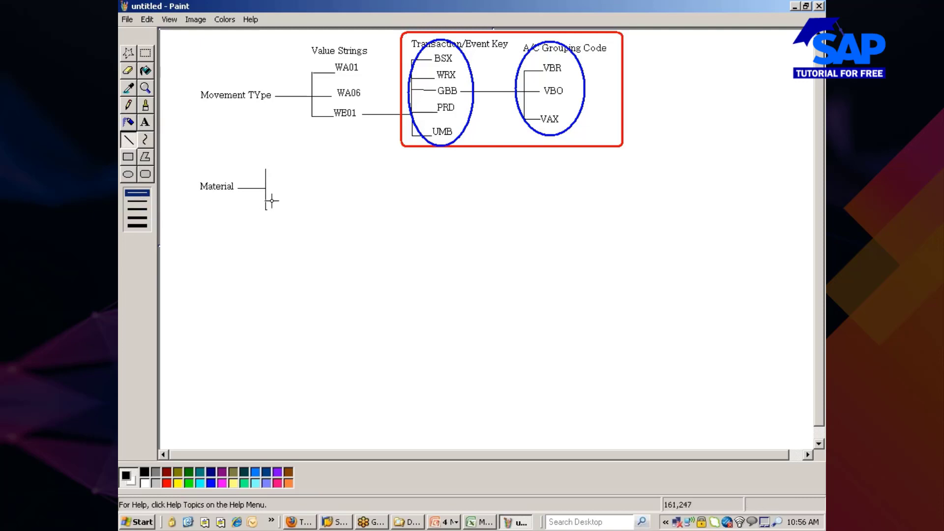
{"action": "mouse_move", "coordinate": [266, 171]}
{"action": "left_mouse_down"}
{"action": "mouse_move", "coordinate": [282, 169]}
{"action": "mouse_move", "coordinate": [273, 171]}
{"action": "left_mouse_up"}
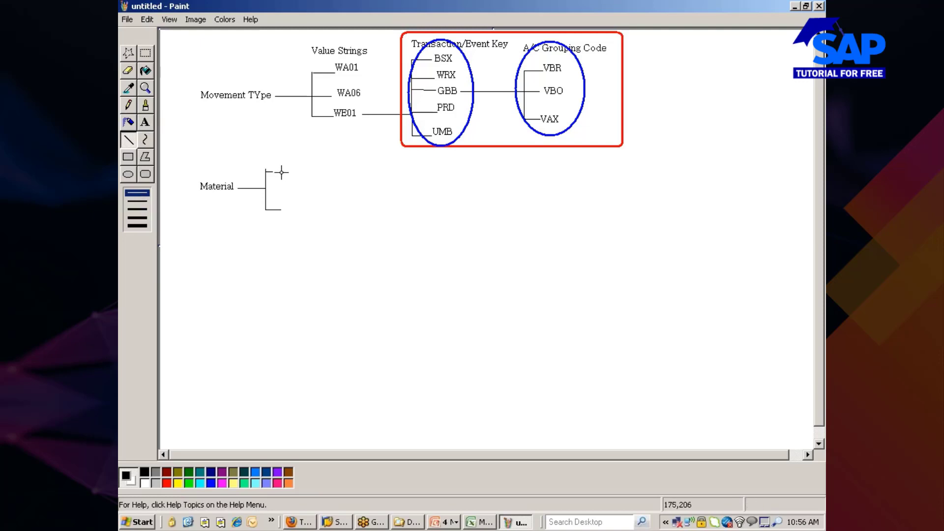
Add the one-line heading 'Valuation class' above the Material bracket.
{"action": "left_click", "coordinate": [145, 122]}
{"action": "left_click_drag", "start_coordinate": [261, 152], "coordinate": [301, 175]}
{"action": "type", "text": "Valuation "}
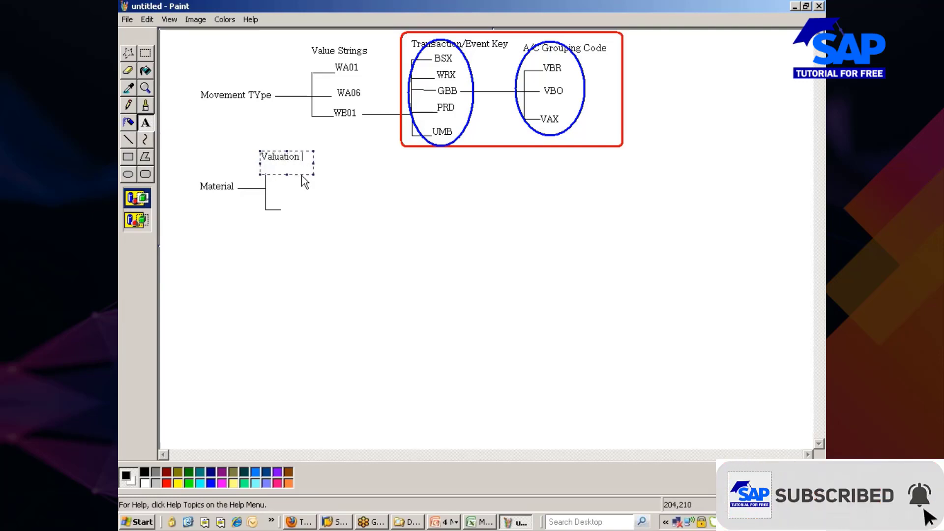
{"action": "type", "text": "class"}
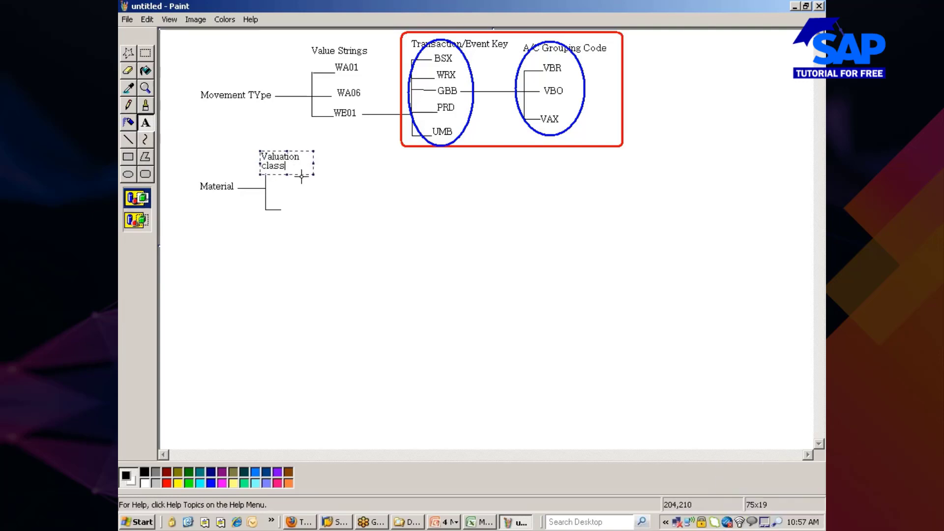
{"action": "left_click_drag", "start_coordinate": [313, 162], "coordinate": [341, 162]}
{"action": "left_click", "coordinate": [322, 195]}
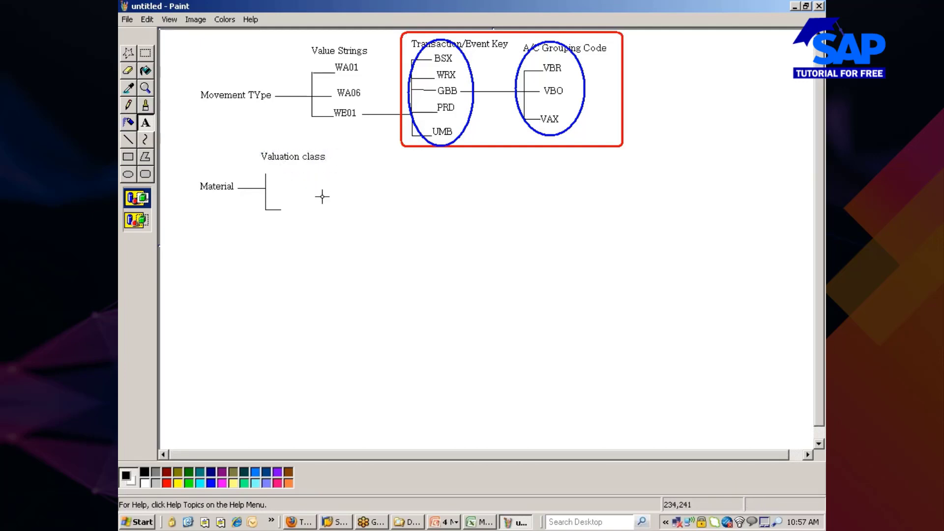
Draw the upper branch and label the bracket values 3000 and 3001.
{"action": "left_click", "coordinate": [129, 141]}
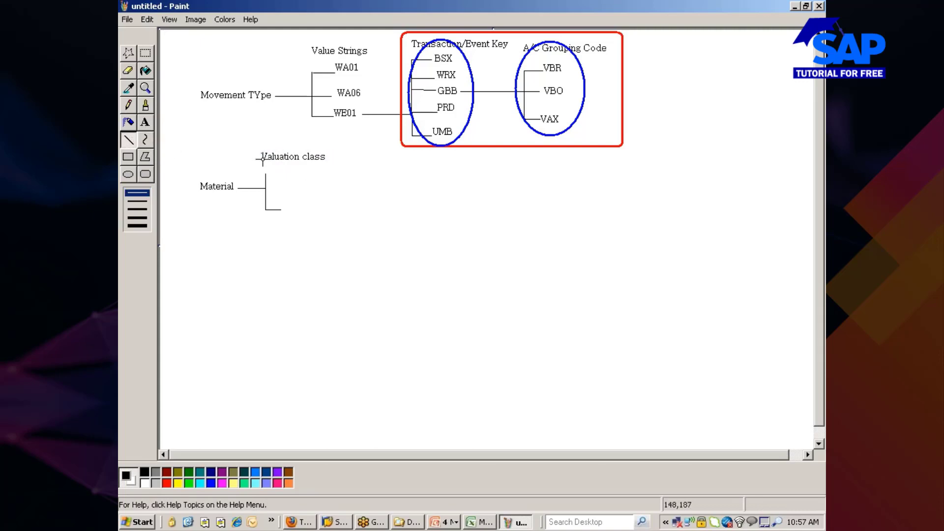
{"action": "left_click_drag", "start_coordinate": [265, 170], "coordinate": [283, 171]}
{"action": "left_click", "coordinate": [145, 123]}
{"action": "left_click_drag", "start_coordinate": [284, 167], "coordinate": [312, 175]}
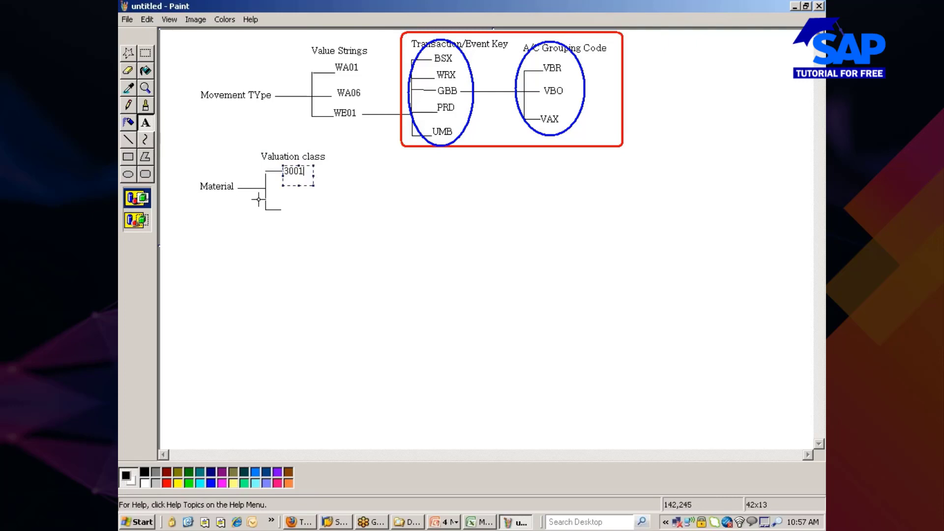
{"action": "left_click", "coordinate": [266, 244]}
{"action": "left_click_drag", "start_coordinate": [277, 202], "coordinate": [317, 214]}
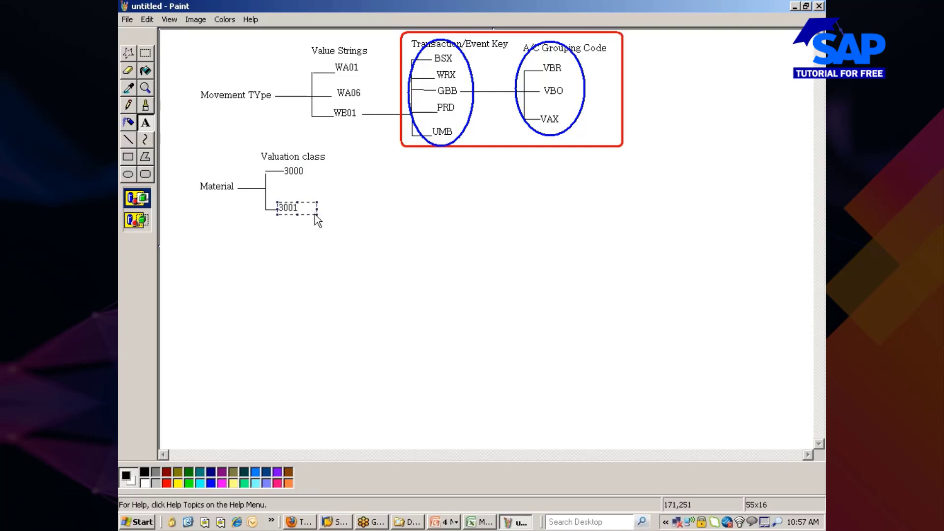
{"action": "left_click", "coordinate": [274, 245]}
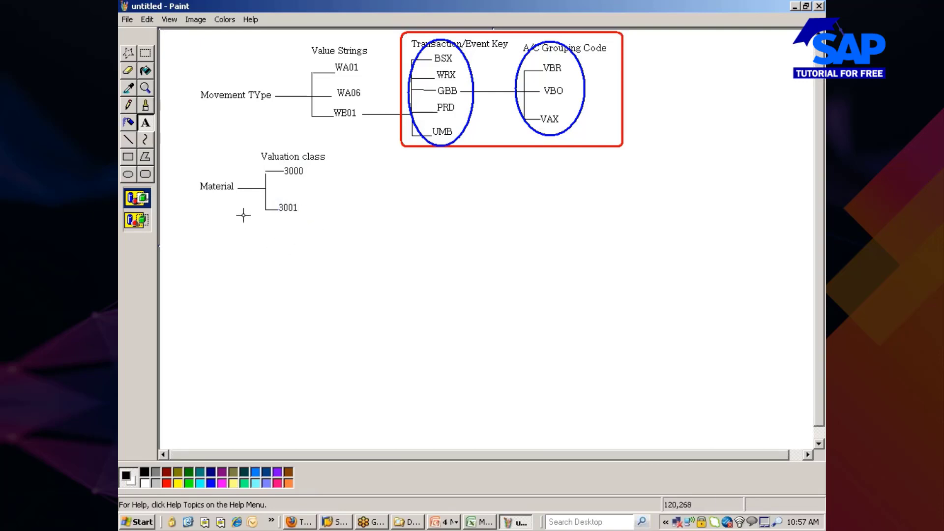
{"action": "left_click", "coordinate": [129, 140]}
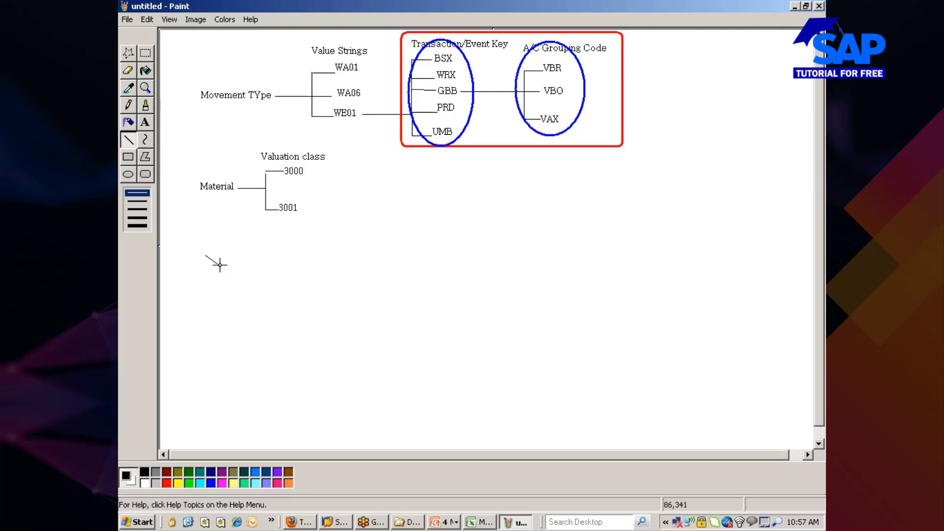
Add a 'Plant' label below the Material tree with a line to its right.
{"action": "left_click", "coordinate": [148, 125]}
{"action": "left_click_drag", "start_coordinate": [203, 245], "coordinate": [248, 262]}
{"action": "type", "text": "Plant"}
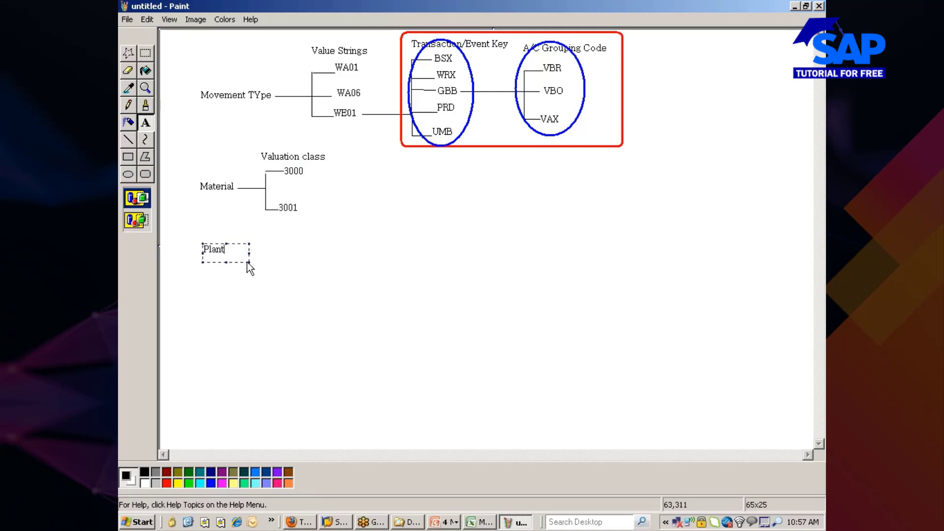
{"action": "left_click", "coordinate": [227, 287]}
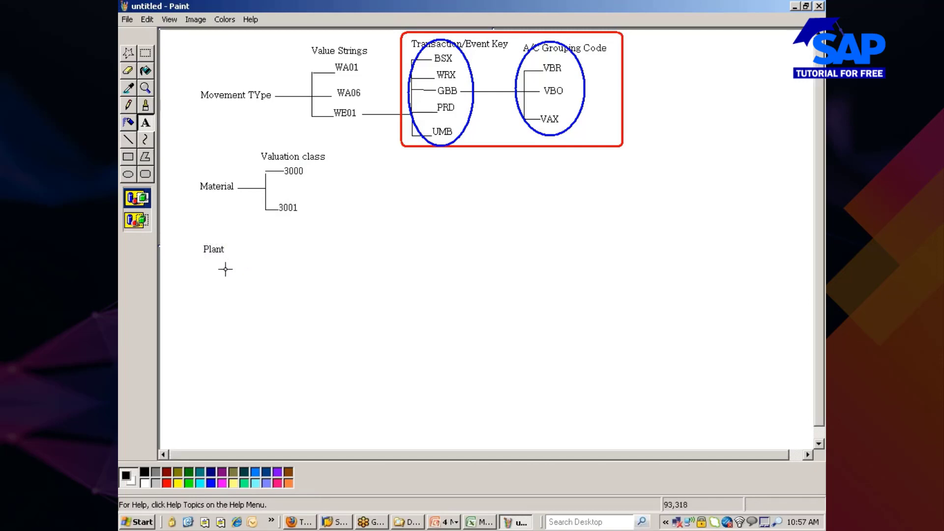
{"action": "left_click", "coordinate": [131, 140]}
{"action": "left_click", "coordinate": [235, 251]}
{"action": "left_click_drag", "start_coordinate": [235, 251], "coordinate": [263, 249]}
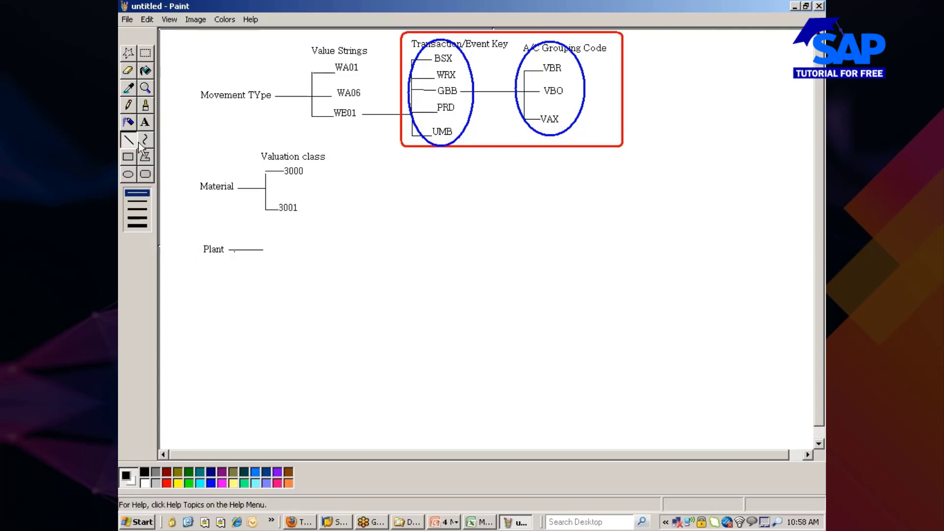
Type a '1' in a small text box below Plant.
{"action": "left_click", "coordinate": [145, 123]}
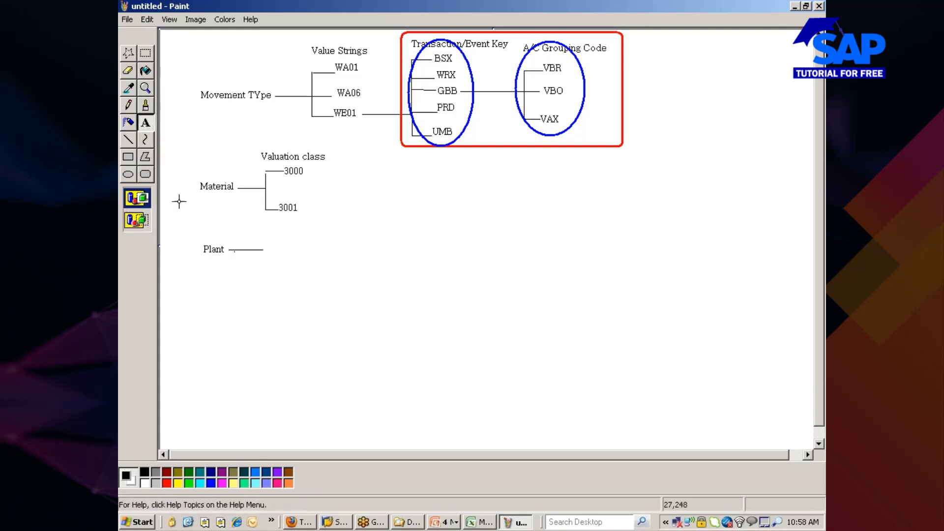
{"action": "left_click_drag", "start_coordinate": [206, 277], "coordinate": [211, 290]}
{"action": "type", "text": "1"}
{"action": "left_click", "coordinate": [229, 320]}
{"action": "left_click", "coordinate": [271, 520]}
{"action": "left_click_drag", "start_coordinate": [282, 475], "coordinate": [276, 443]}
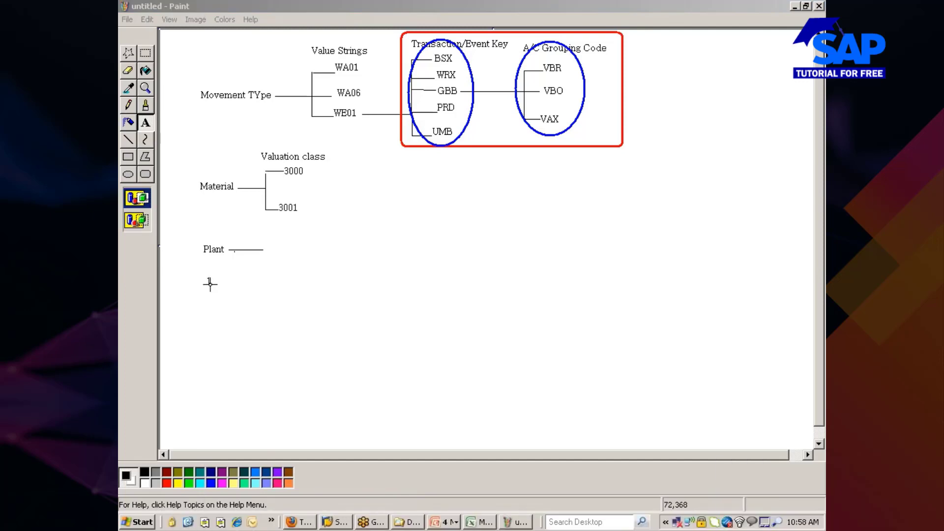
Reposition the 1 beside Plant so the label reads 'Plant 1'.
{"action": "left_click_drag", "start_coordinate": [202, 264], "coordinate": [229, 277]}
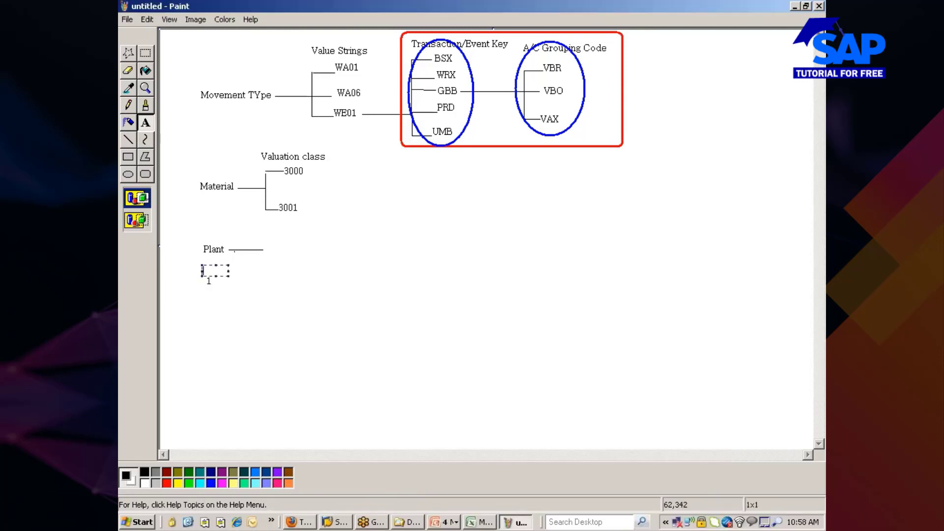
{"action": "left_click", "coordinate": [128, 139]}
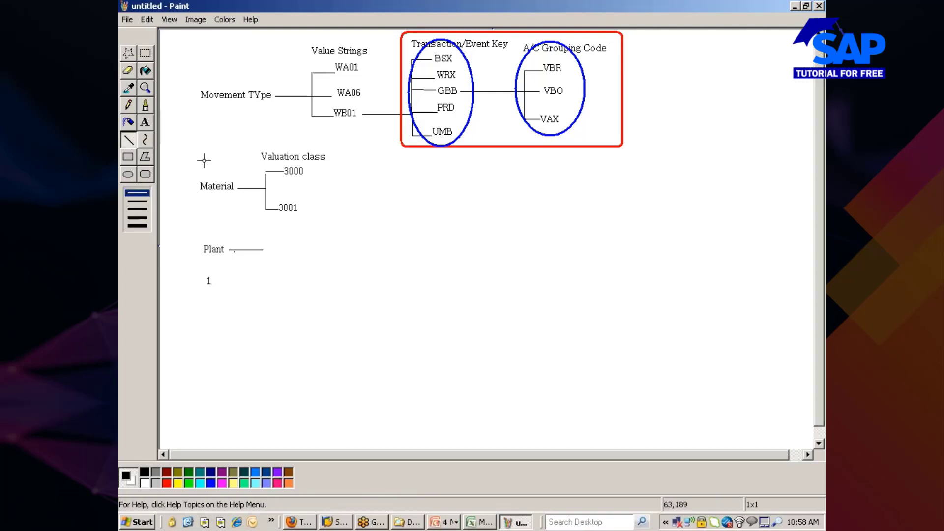
{"action": "key", "text": "ctrl+a"}
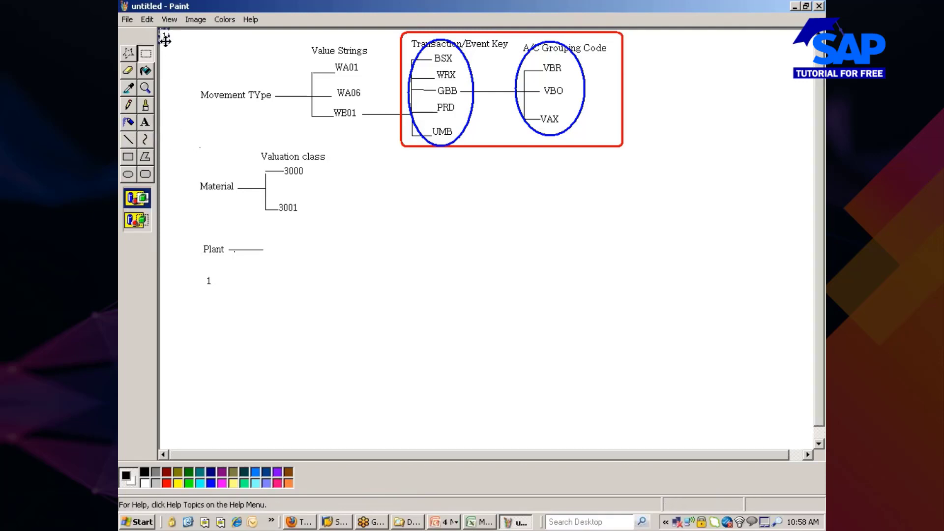
{"action": "left_click_drag", "start_coordinate": [213, 211], "coordinate": [228, 255]}
{"action": "key", "text": "ctrl+v"}
{"action": "left_click_drag", "start_coordinate": [164, 36], "coordinate": [227, 247]}
{"action": "left_click_drag", "start_coordinate": [228, 248], "coordinate": [227, 249]}
{"action": "left_click", "coordinate": [193, 266]}
Add a 'Plant2' label and draw bracket lines leading right from both plants.
{"action": "left_click", "coordinate": [145, 122]}
{"action": "left_click_drag", "start_coordinate": [199, 264], "coordinate": [237, 276]}
{"action": "type", "text": "Plant2"}
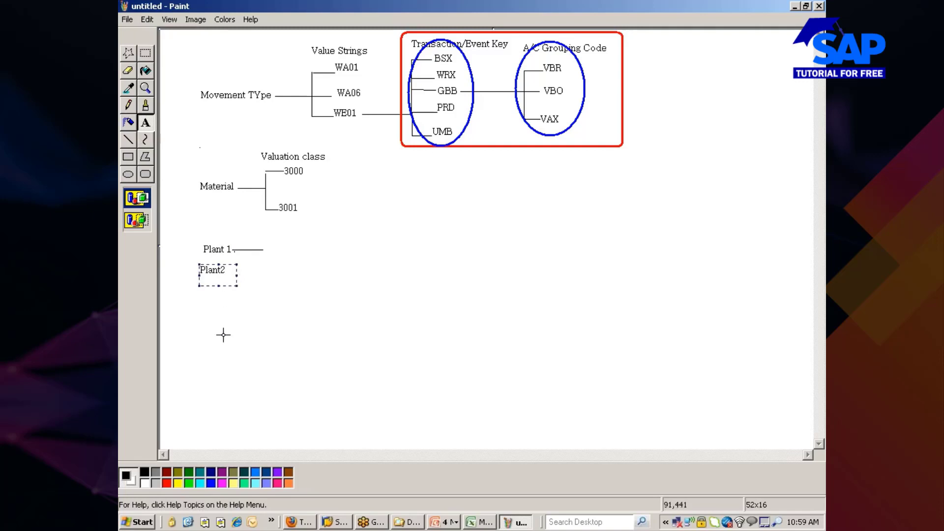
{"action": "left_click", "coordinate": [229, 310]}
{"action": "left_click", "coordinate": [128, 140]}
{"action": "left_click_drag", "start_coordinate": [231, 270], "coordinate": [263, 271]}
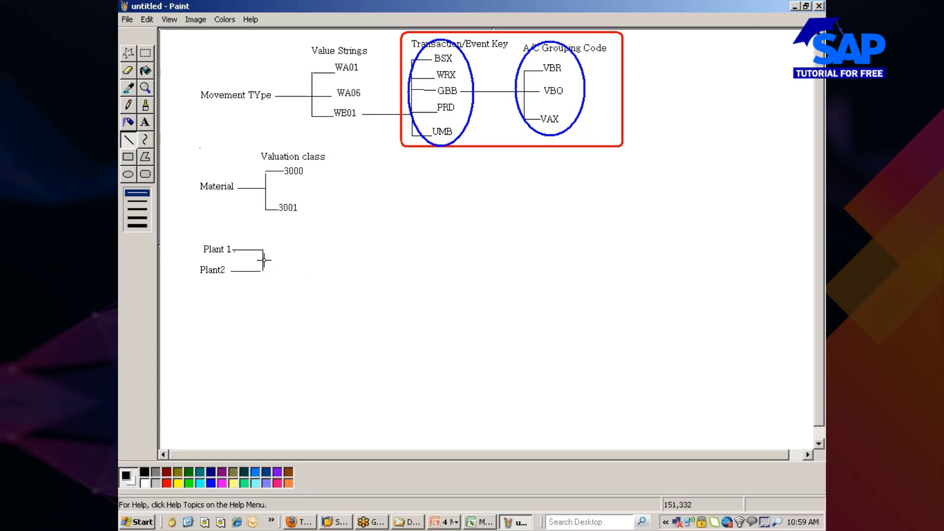
{"action": "left_click_drag", "start_coordinate": [264, 261], "coordinate": [318, 261]}
{"action": "left_click", "coordinate": [145, 123]}
{"action": "left_click_drag", "start_coordinate": [318, 247], "coordinate": [390, 269]}
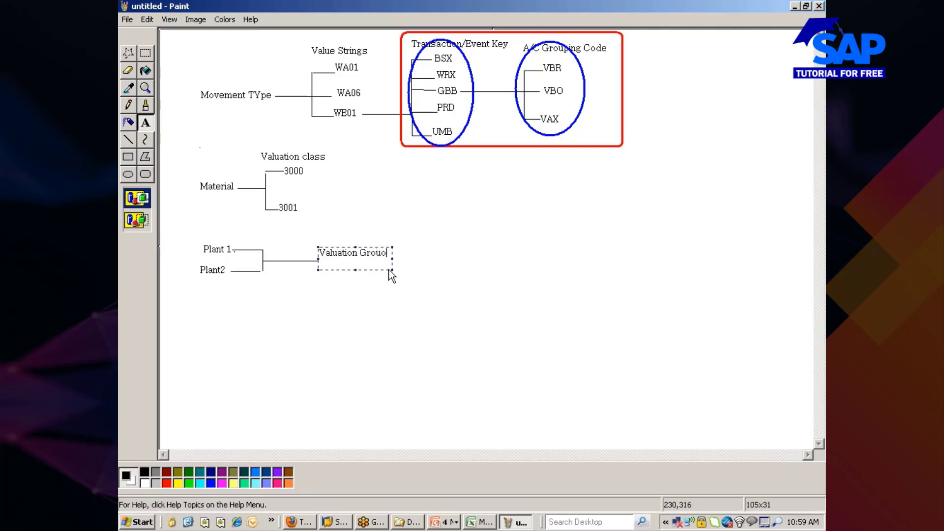
{"action": "type", "text": "Valuation Grouping code"}
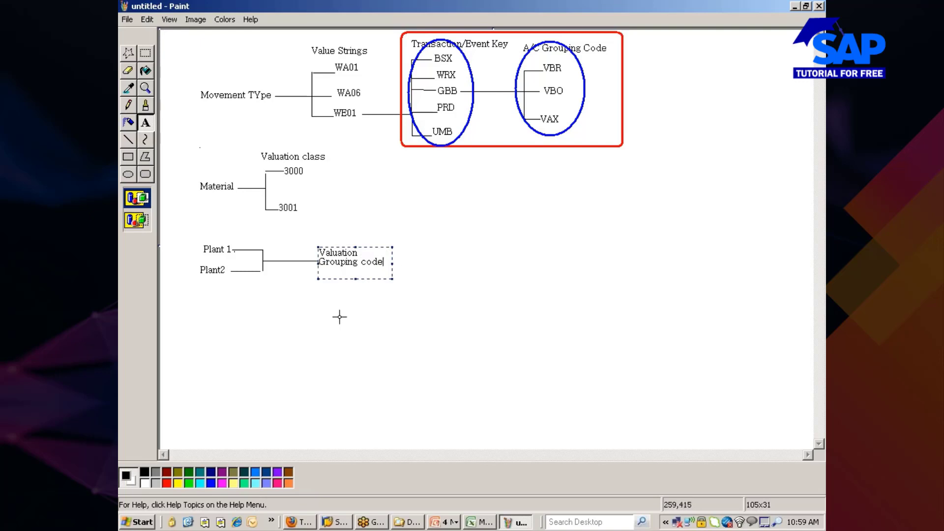
{"action": "left_click", "coordinate": [322, 325]}
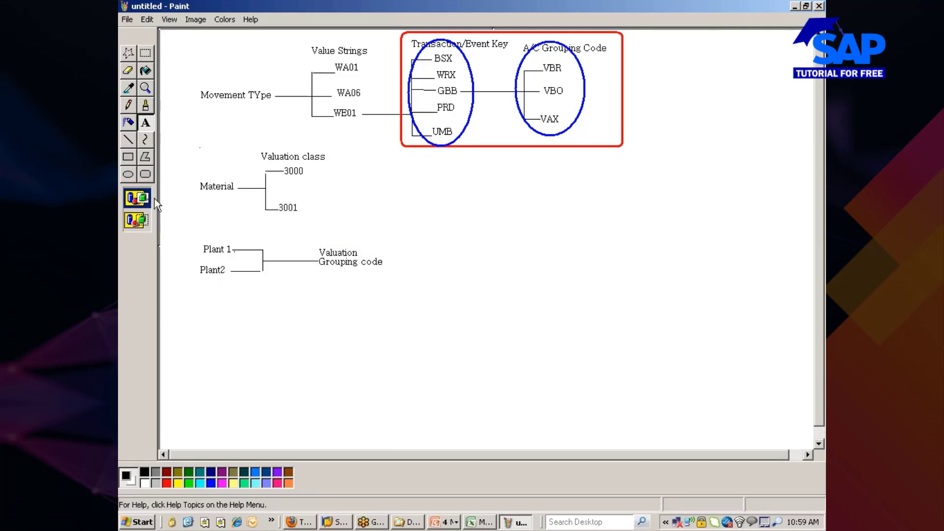
{"action": "left_click", "coordinate": [131, 140]}
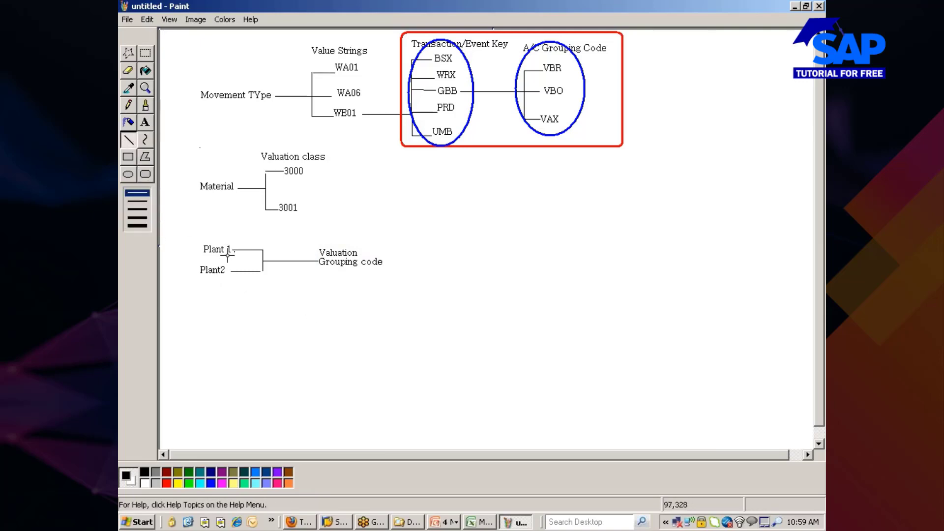
Circle Plant 1 and Plant2 with a blue ellipse.
{"action": "left_click", "coordinate": [131, 173]}
{"action": "left_click", "coordinate": [211, 483]}
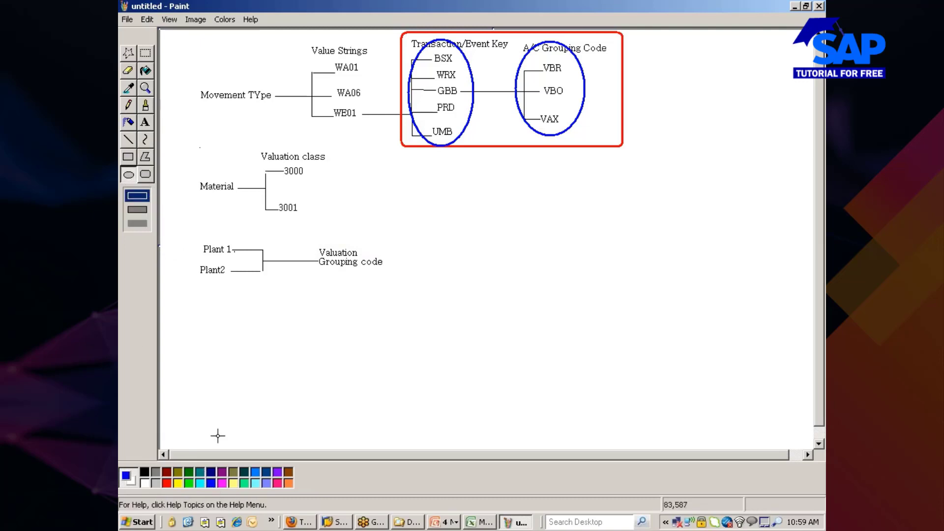
{"action": "left_click_drag", "start_coordinate": [181, 242], "coordinate": [274, 289]}
Draw a thin black connector down and right from the Plant circle.
{"action": "left_click", "coordinate": [129, 143]}
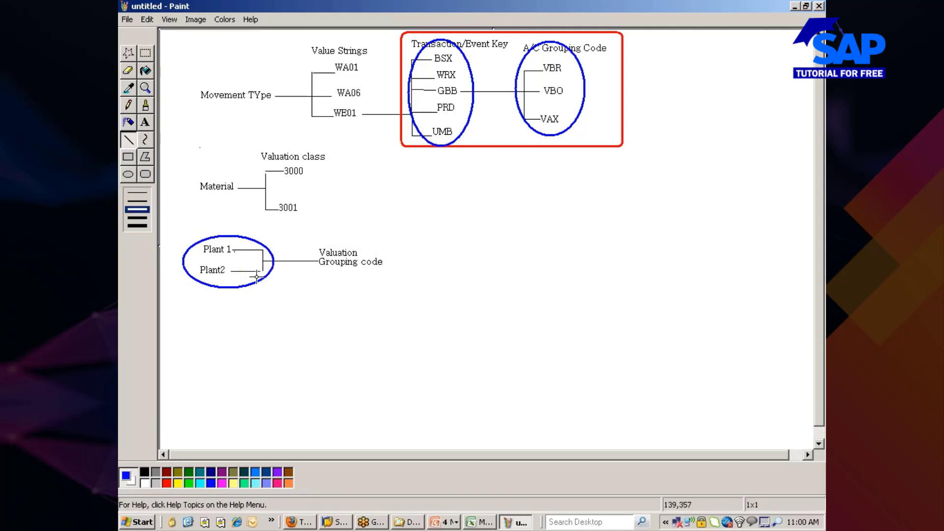
{"action": "left_click_drag", "start_coordinate": [256, 277], "coordinate": [301, 315]}
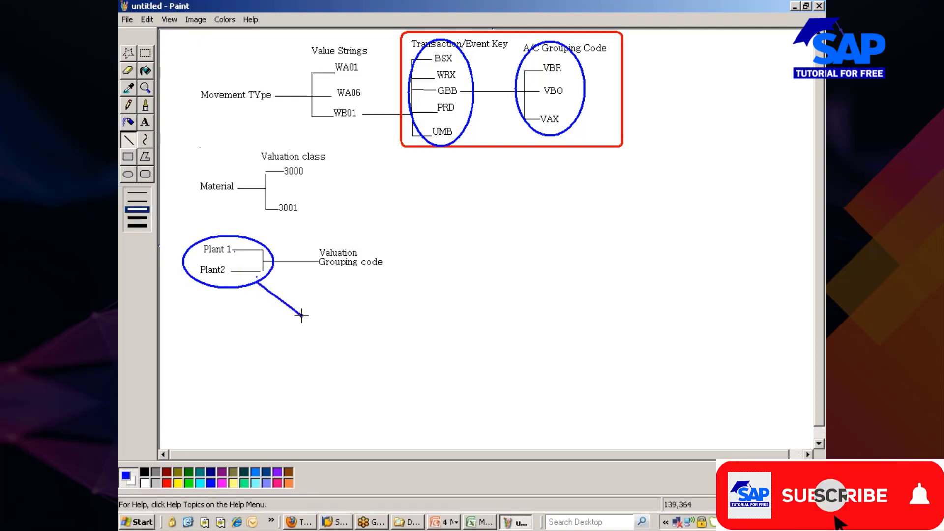
{"action": "key", "text": "ctrl+z"}
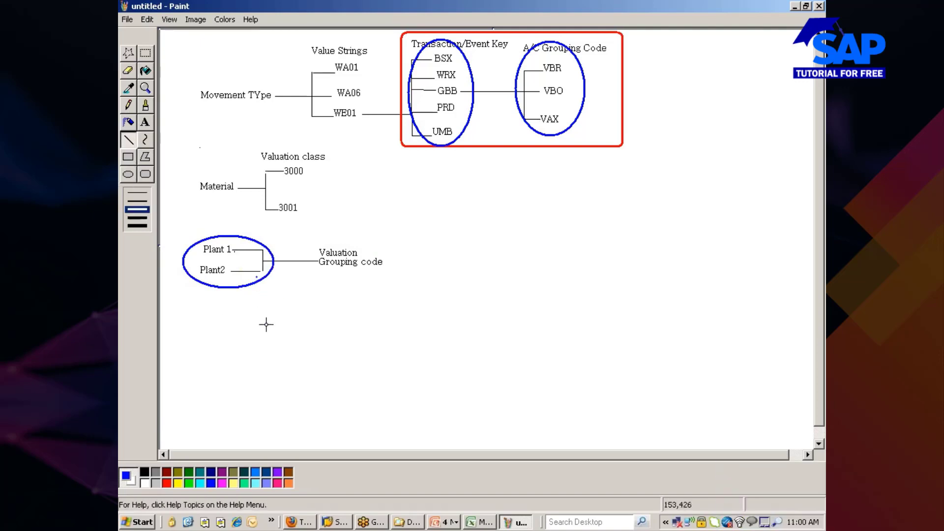
{"action": "left_click", "coordinate": [137, 201]}
{"action": "left_click", "coordinate": [145, 472]}
{"action": "mouse_move", "coordinate": [259, 279]}
{"action": "left_mouse_down"}
{"action": "mouse_move", "coordinate": [323, 319]}
{"action": "mouse_move", "coordinate": [371, 319]}
{"action": "left_mouse_up"}
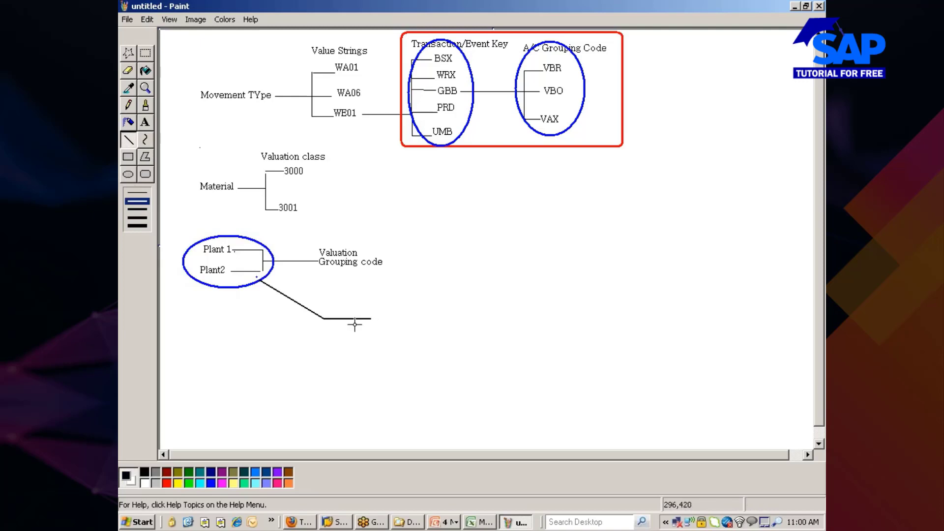
Label the connector's end 'Company Code', with Code on a second line.
{"action": "left_click", "coordinate": [145, 122]}
{"action": "left_click_drag", "start_coordinate": [369, 306], "coordinate": [426, 326]}
{"action": "type", "text": "Compan"}
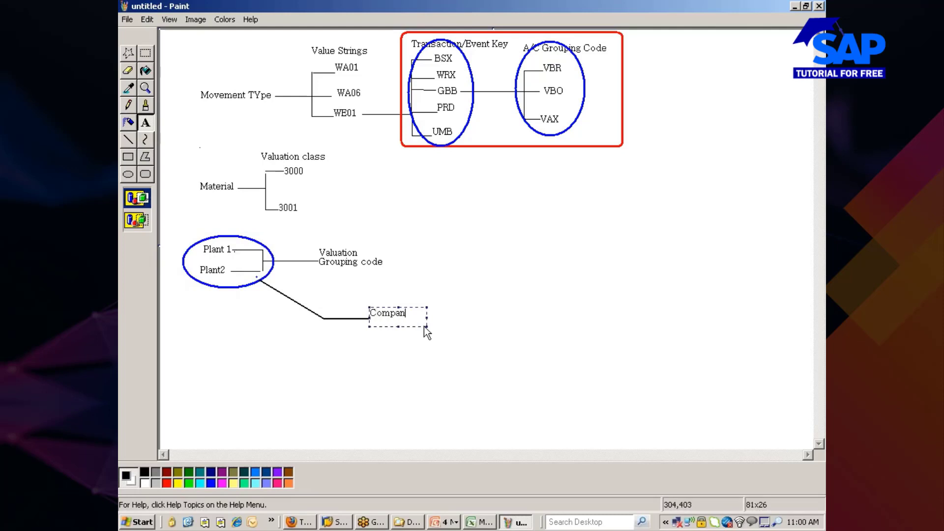
{"action": "type", "text": "y"}
{"action": "key", "text": "Return"}
{"action": "type", "text": "Code"}
{"action": "left_click", "coordinate": [419, 336]}
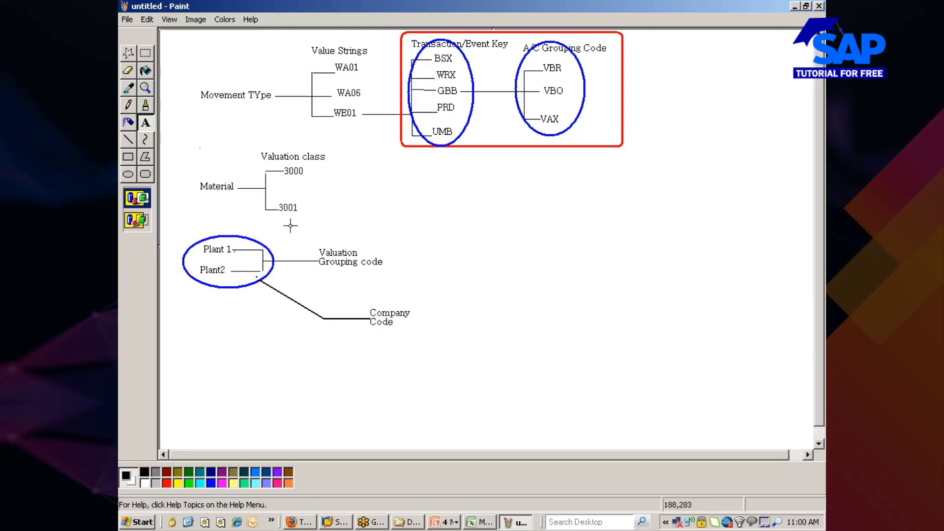
Draw a short line from Company Code to a new two-line 'Chart of Accounts' label.
{"action": "left_click", "coordinate": [128, 139]}
{"action": "left_click_drag", "start_coordinate": [410, 320], "coordinate": [453, 320]}
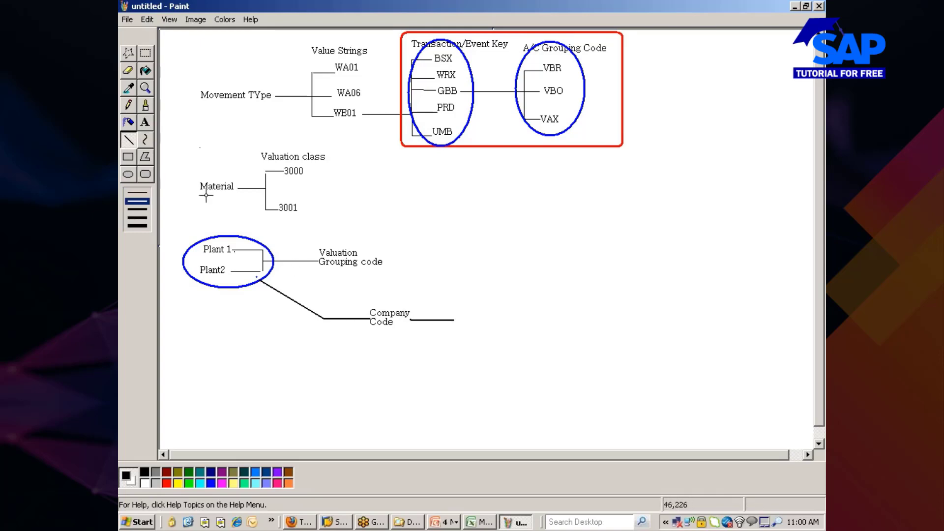
{"action": "left_click", "coordinate": [145, 122]}
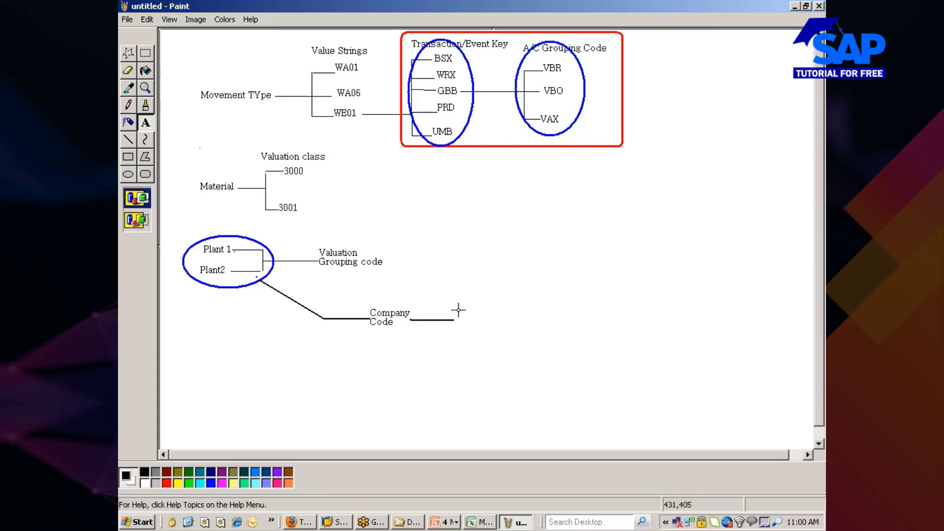
{"action": "left_click_drag", "start_coordinate": [452, 305], "coordinate": [545, 328]}
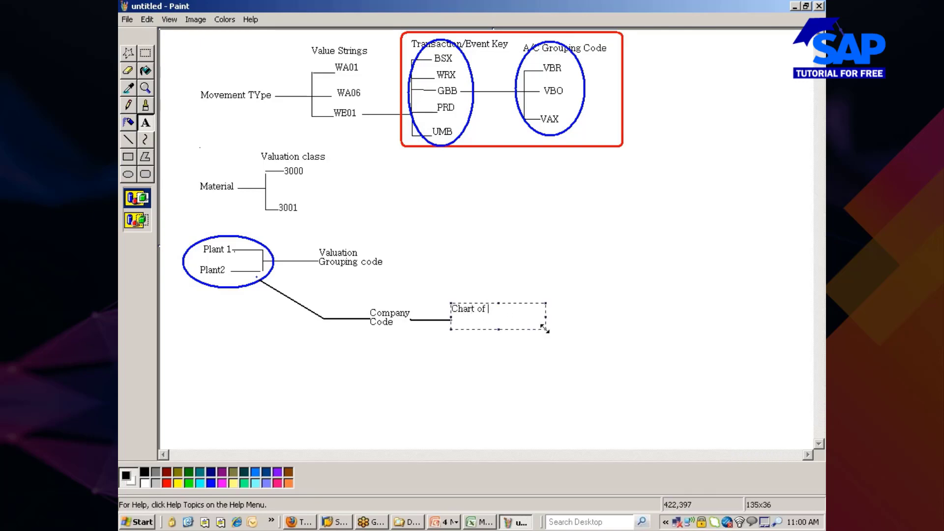
{"action": "type", "text": "Chart of Accounts"}
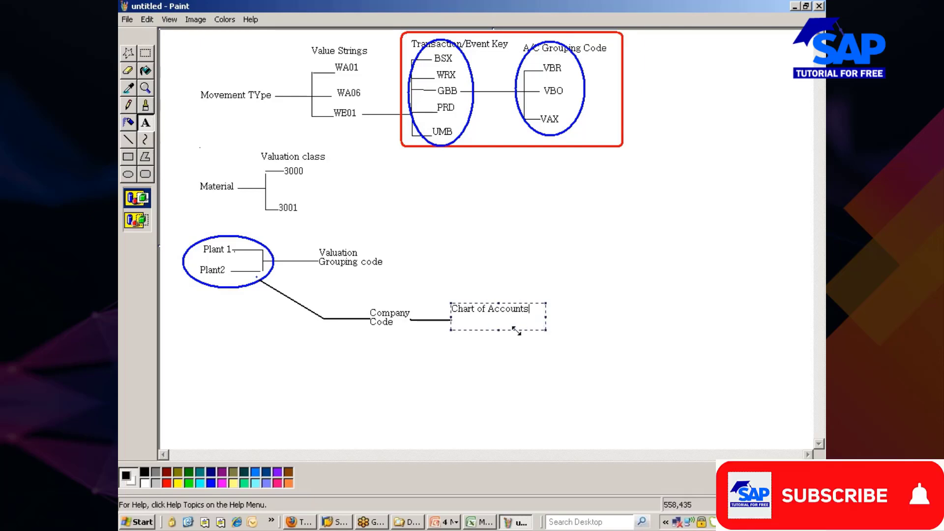
{"action": "left_click", "coordinate": [488, 309]}
{"action": "key", "text": "Return"}
{"action": "left_click", "coordinate": [491, 367]}
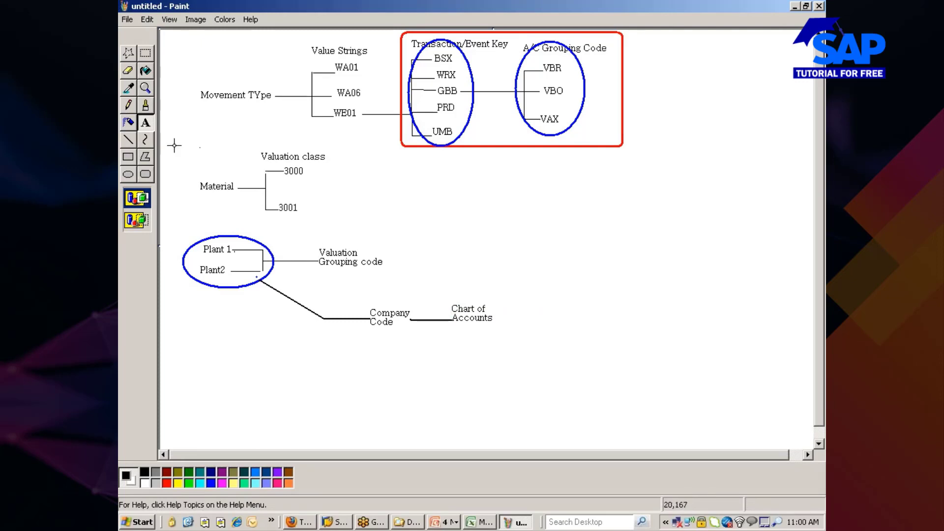
Draw blue ellipses around Valuation Grouping code and Chart of Accounts, undoing one misplaced attempt.
{"action": "left_click", "coordinate": [128, 174]}
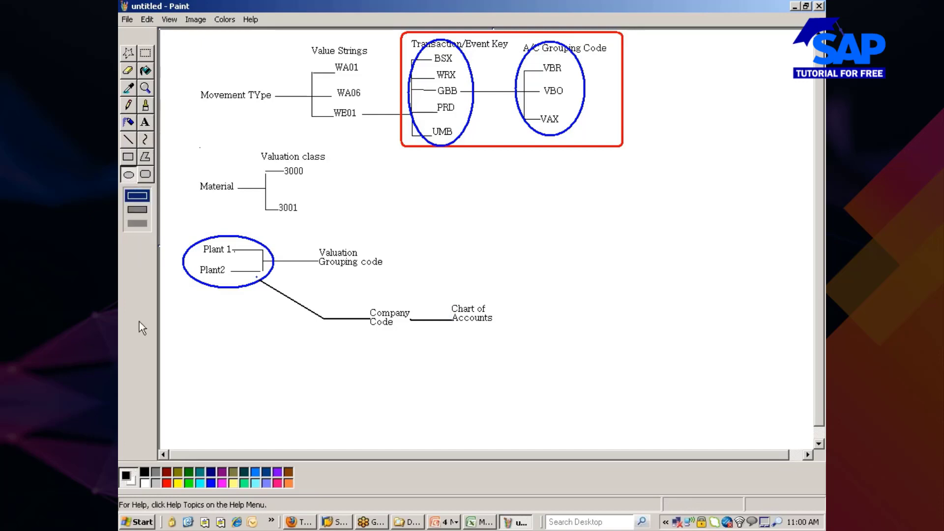
{"action": "left_click", "coordinate": [129, 140]}
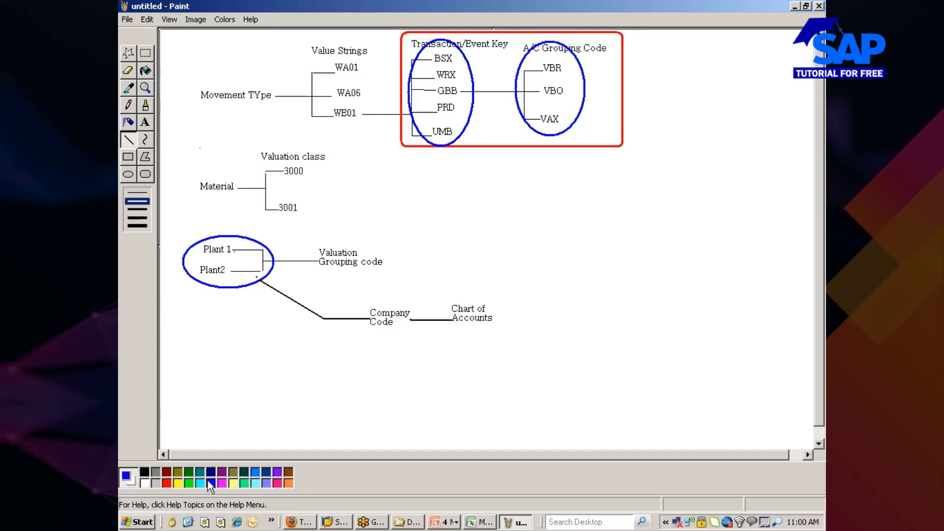
{"action": "left_click_drag", "start_coordinate": [317, 240], "coordinate": [361, 276]}
{"action": "left_click", "coordinate": [129, 175]}
{"action": "left_click_drag", "start_coordinate": [320, 238], "coordinate": [356, 273]}
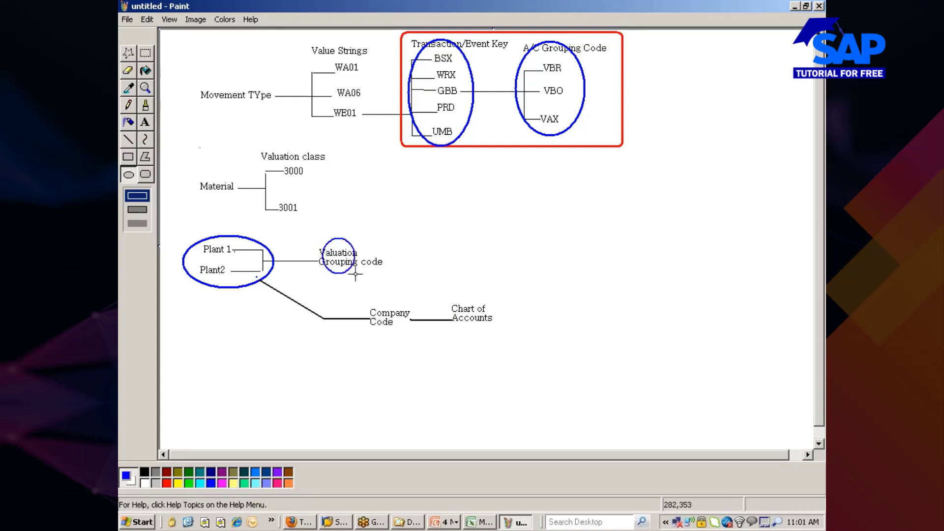
{"action": "key", "text": "ctrl+z"}
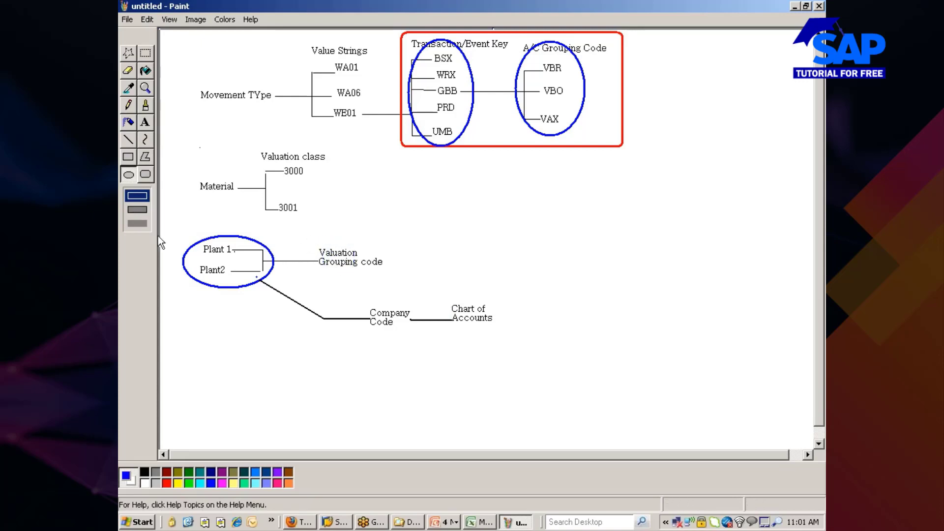
{"action": "left_click_drag", "start_coordinate": [310, 242], "coordinate": [393, 270]}
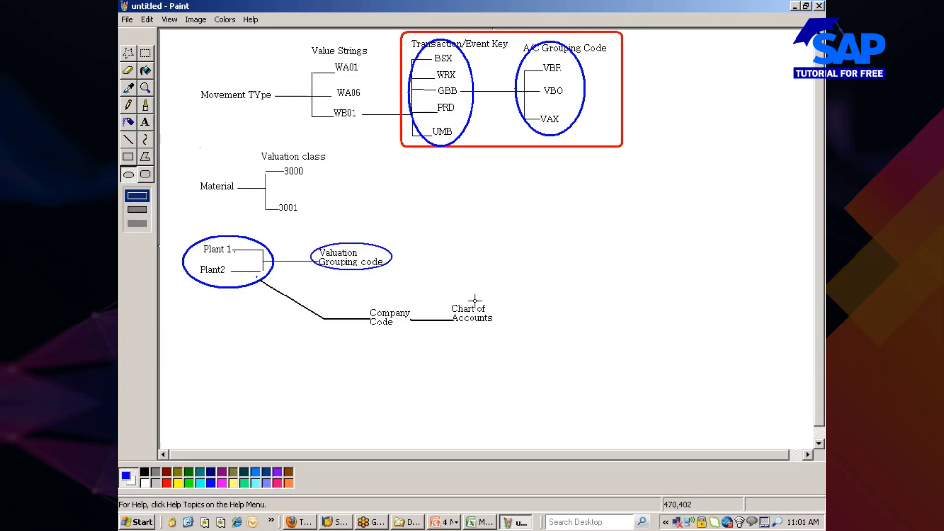
{"action": "left_click_drag", "start_coordinate": [448, 294], "coordinate": [507, 330]}
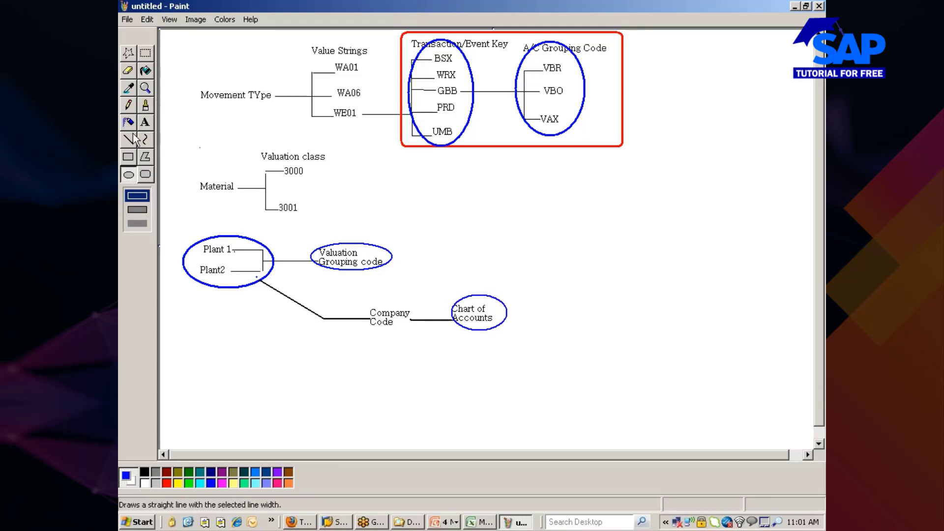
{"action": "left_click", "coordinate": [145, 123]}
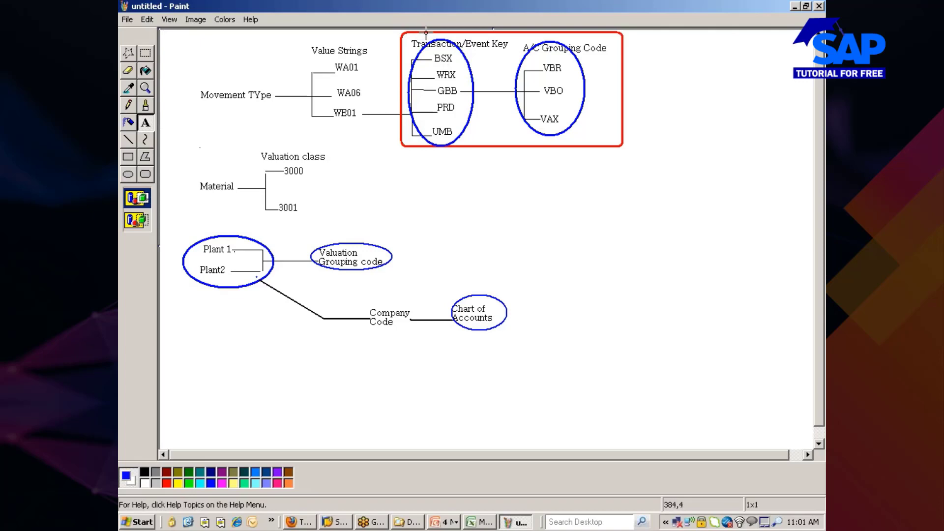
Add the number 1 above Transaction/Event Key.
{"action": "left_click_drag", "start_coordinate": [425, 36], "coordinate": [451, 43]}
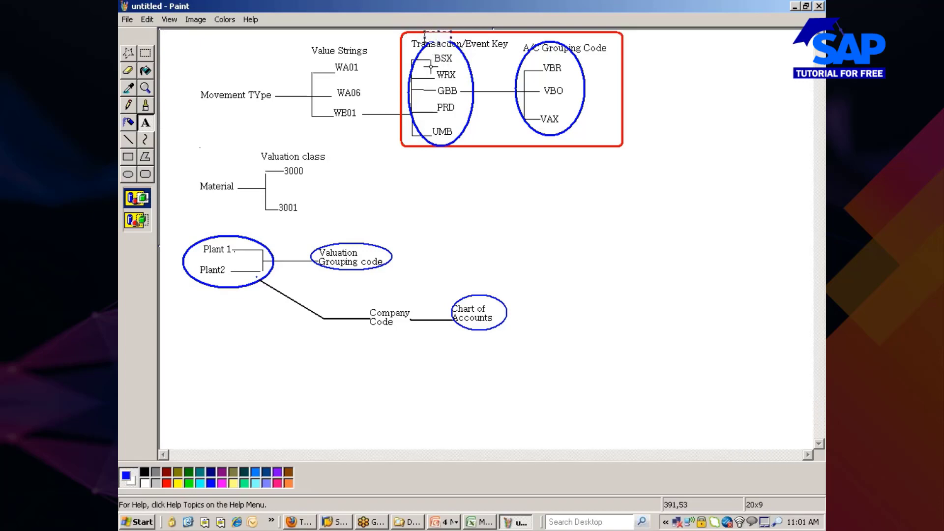
{"action": "type", "text": "1"}
{"action": "left_click", "coordinate": [494, 187]}
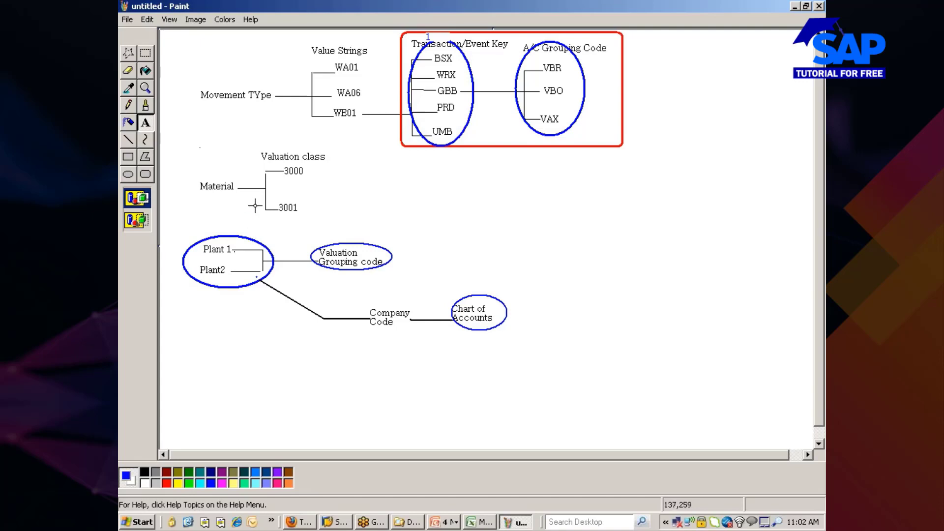
Circle the Valuation class branch with 3000 and 3001 in blue.
{"action": "left_click", "coordinate": [128, 139]}
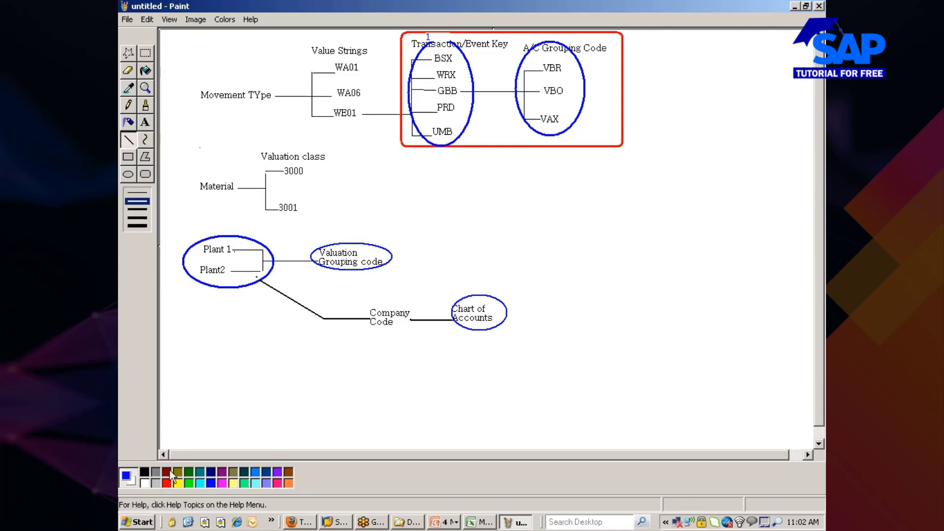
{"action": "left_click", "coordinate": [136, 174]}
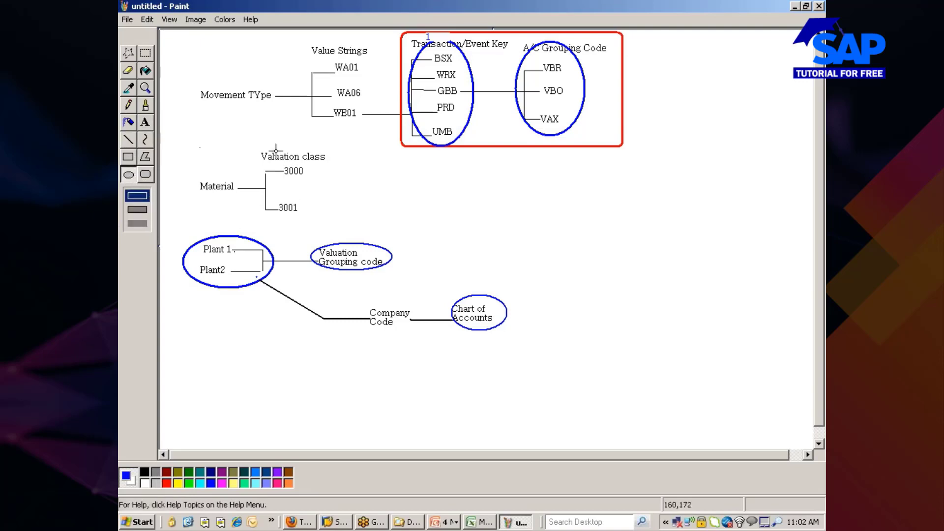
{"action": "left_click_drag", "start_coordinate": [258, 145], "coordinate": [337, 218]}
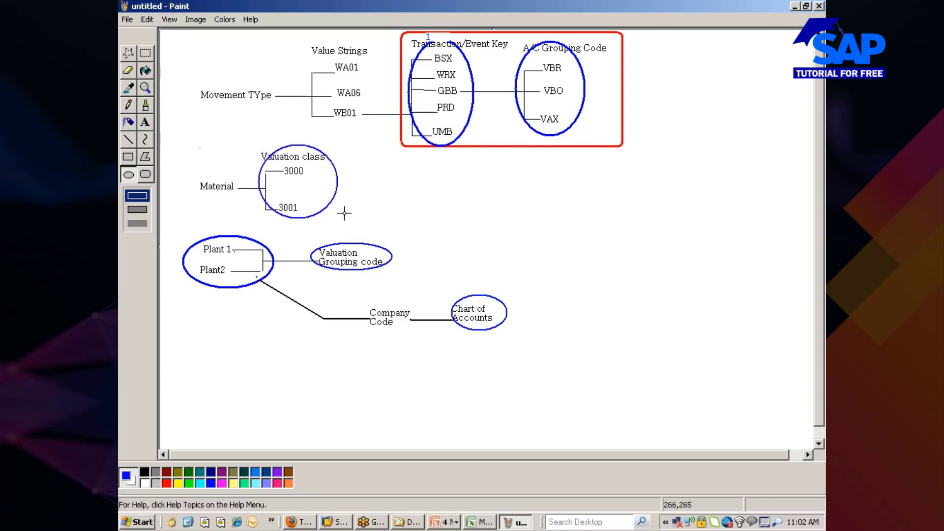
{"action": "left_click", "coordinate": [148, 123]}
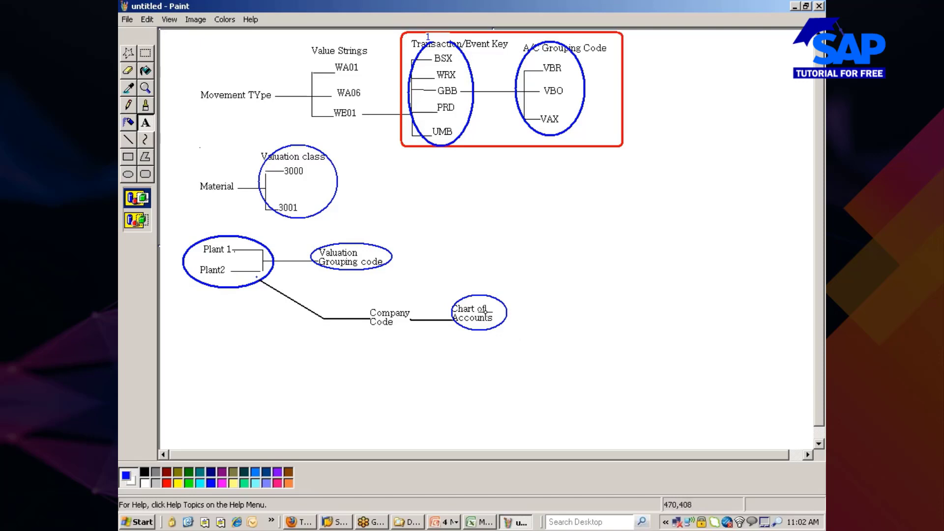
Number the groups: 2 by Chart of Accounts, 3 by Valuation Grouping code, 4 by Valuation class, 5 below VAX.
{"action": "left_click_drag", "start_coordinate": [476, 278], "coordinate": [502, 290]}
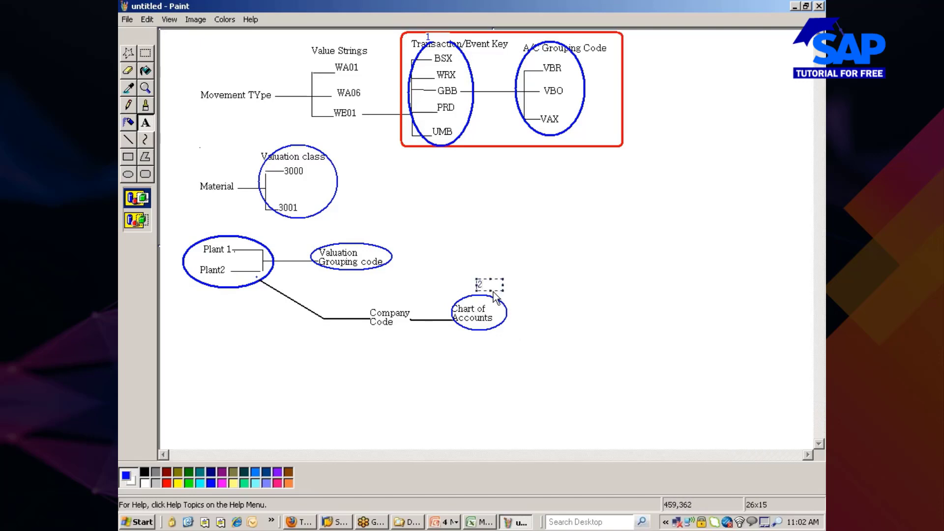
{"action": "left_click", "coordinate": [452, 241]}
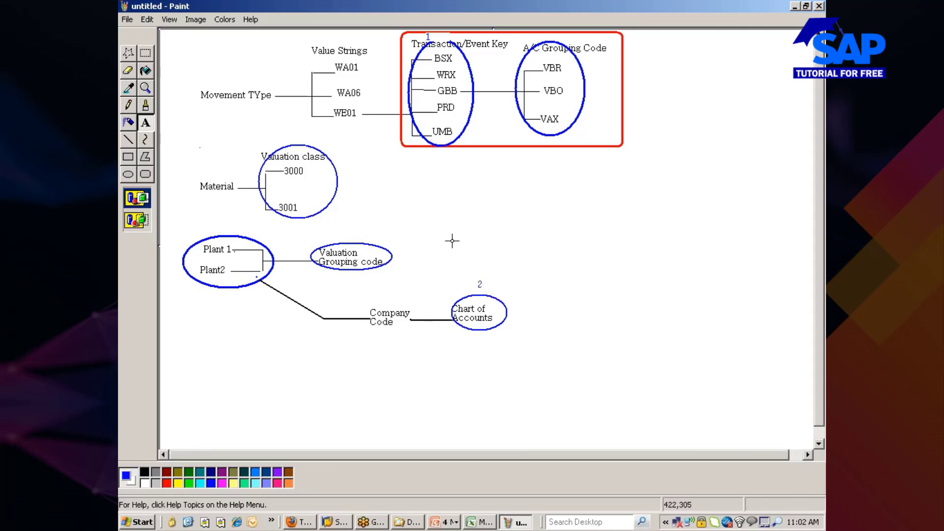
{"action": "left_click_drag", "start_coordinate": [357, 231], "coordinate": [375, 247]}
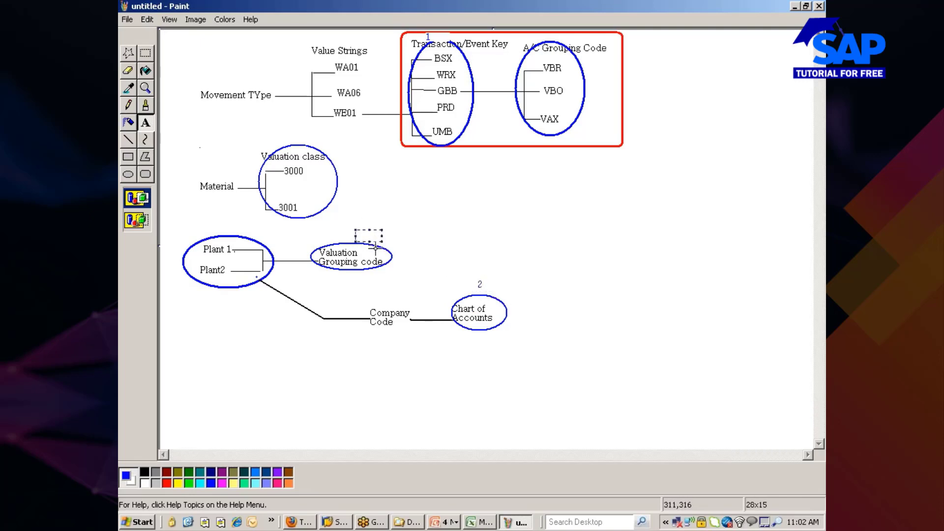
{"action": "left_click", "coordinate": [423, 238]}
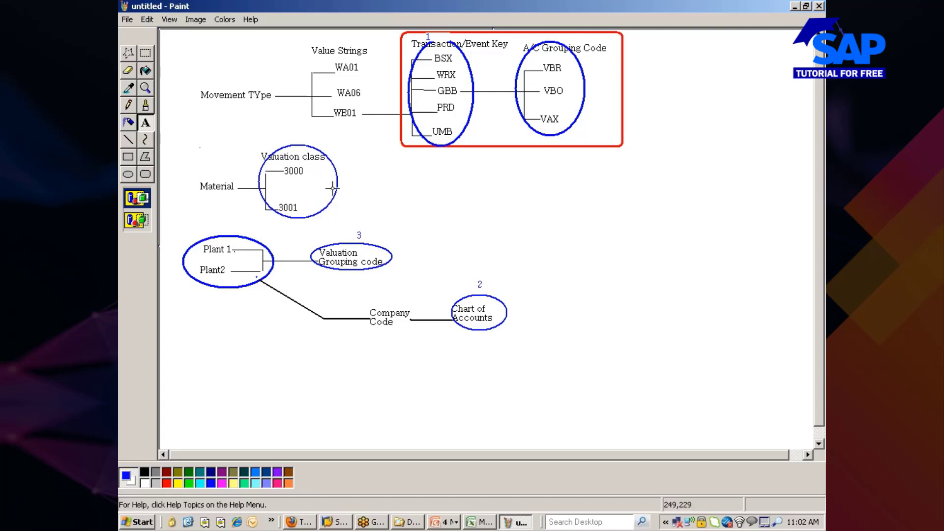
{"action": "left_click_drag", "start_coordinate": [344, 174], "coordinate": [352, 194]}
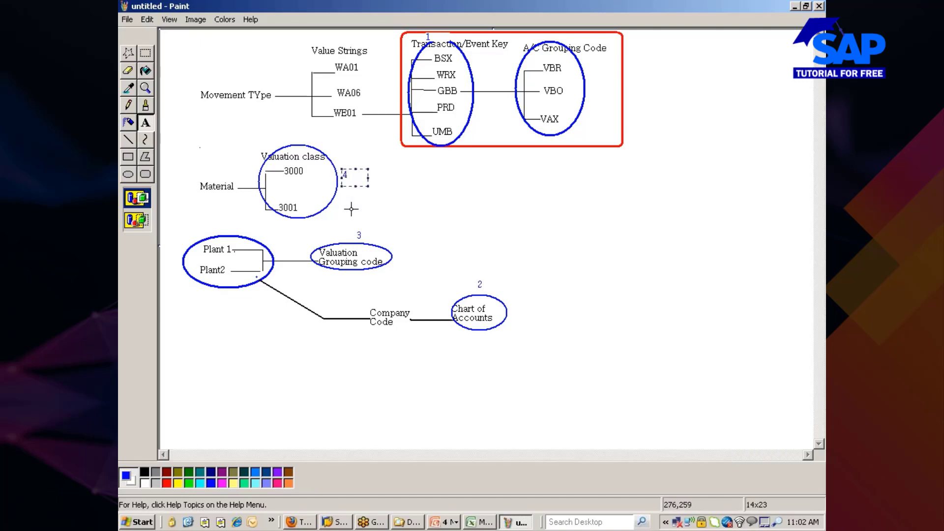
{"action": "left_click", "coordinate": [348, 206]}
{"action": "left_click_drag", "start_coordinate": [573, 128], "coordinate": [588, 141]}
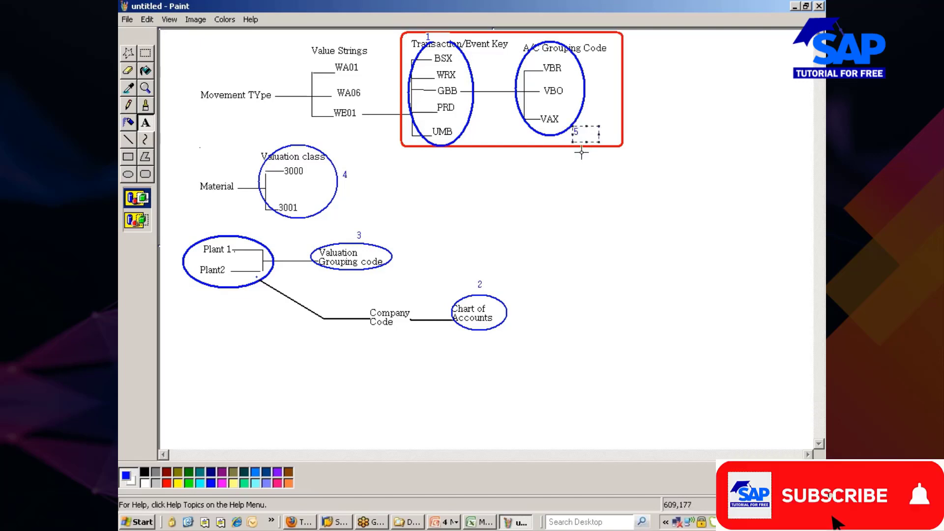
{"action": "left_click", "coordinate": [287, 376]}
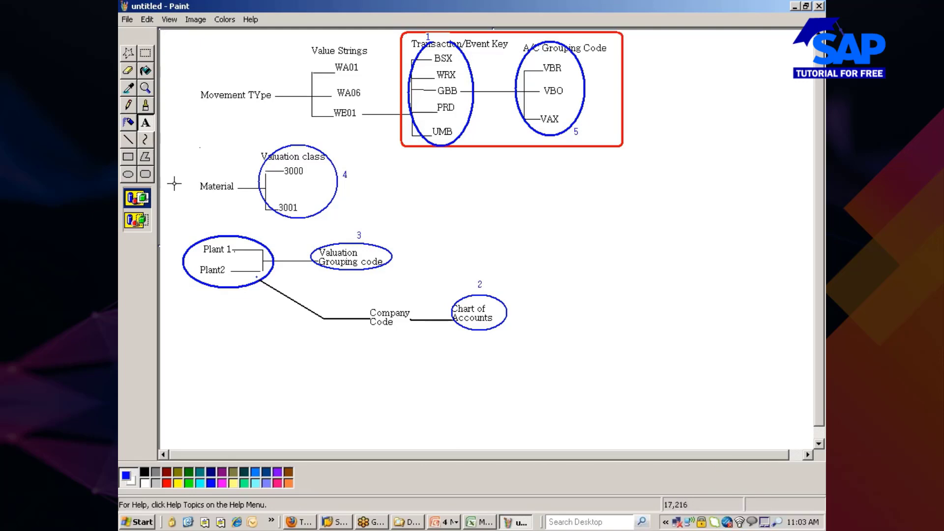
Start a legend right of the diagram with '1. chart of Accounts' and '2. Trans/Event Key'.
{"action": "left_click_drag", "start_coordinate": [616, 174], "coordinate": [706, 188]}
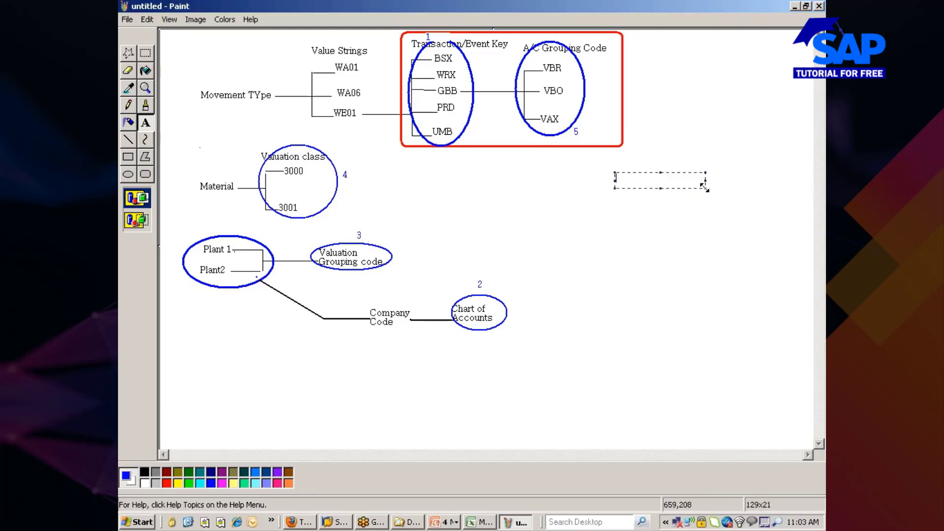
{"action": "type", "text": "chart of Accounts"}
{"action": "key", "text": "Return"}
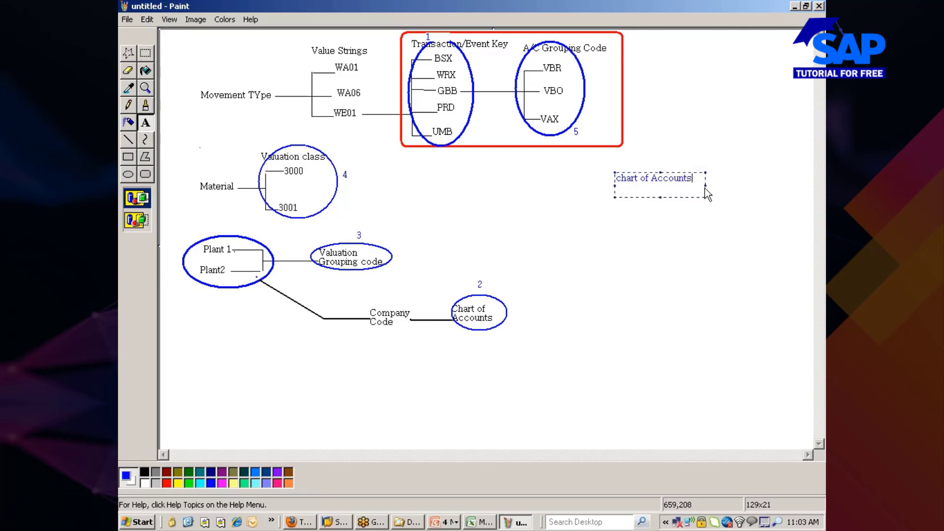
{"action": "key", "text": "ctrl+a"}
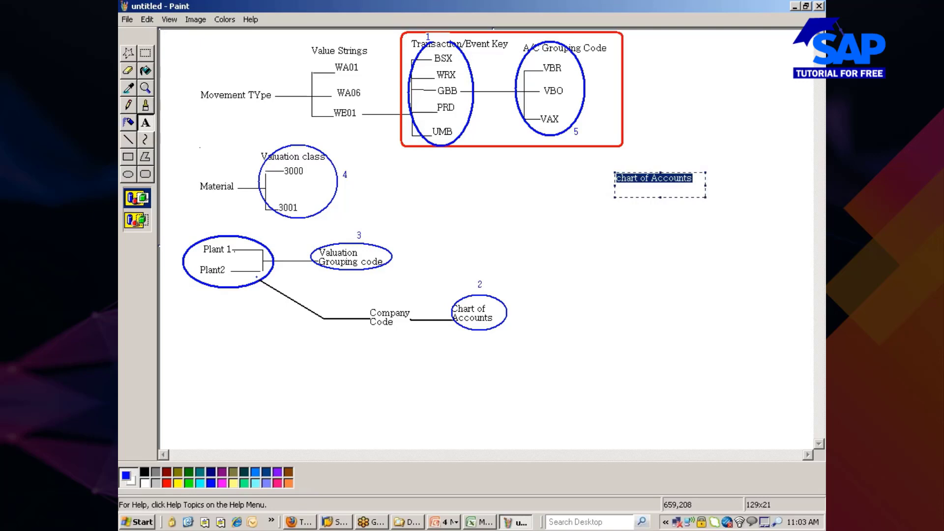
{"action": "left_click", "coordinate": [621, 184]}
{"action": "type", "text": "1."}
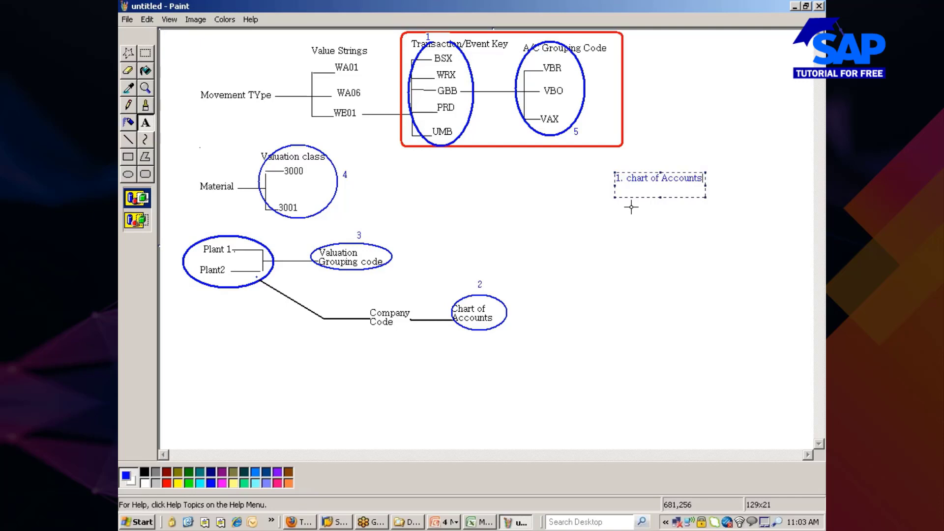
{"action": "key", "text": "Return"}
{"action": "type", "text": "2. Trans/Event Key"}
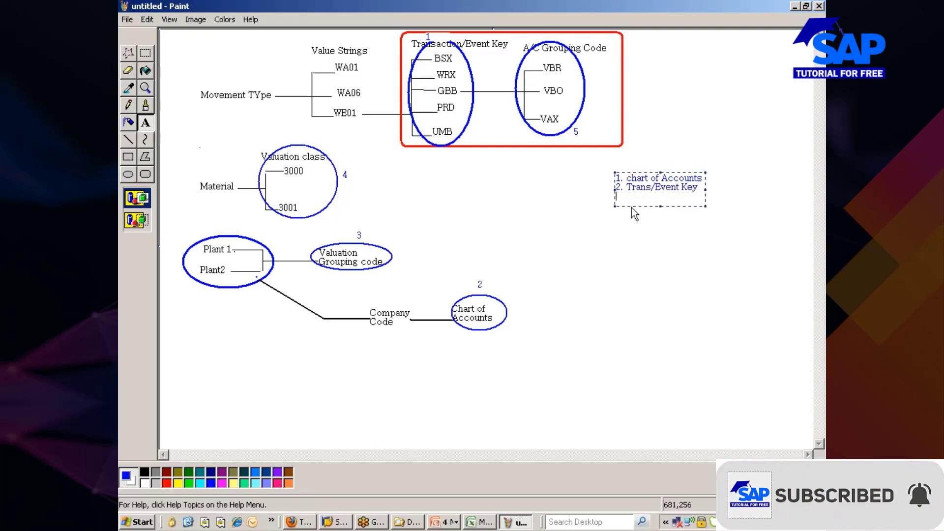
Add '3. Val.Grpng Code', '4. Val Class' and '5. A/C grpng code' to the legend.
{"action": "key", "text": "Return"}
{"action": "type", "text": "3."}
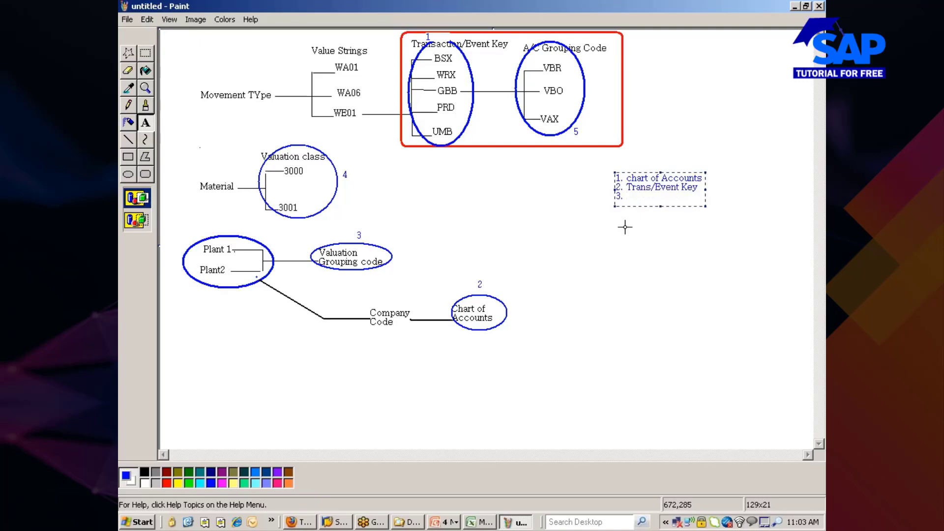
{"action": "type", "text": "Va"}
{"action": "type", "text": "l.G"}
{"action": "type", "text": "rpng Cod"}
{"action": "type", "text": "e"}
{"action": "type", "text": "4. Va"}
{"action": "type", "text": "l Class"}
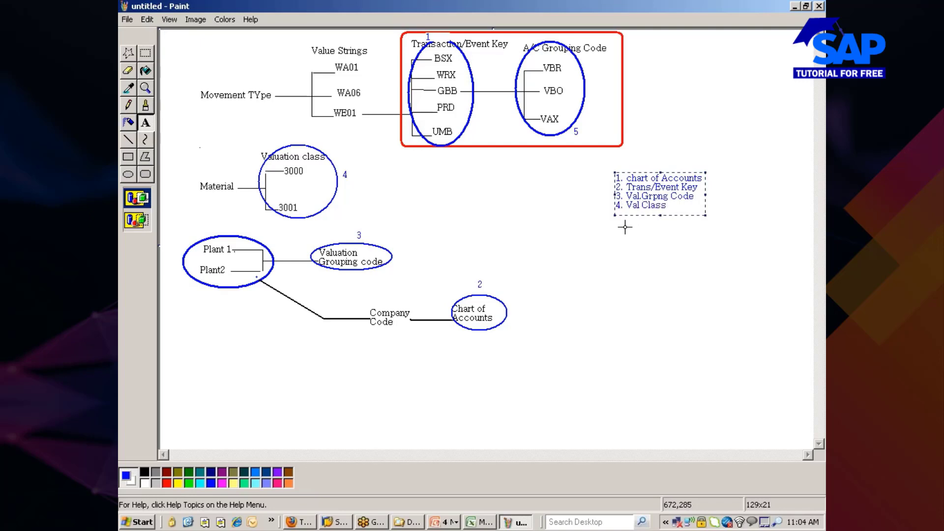
{"action": "key", "text": "Return"}
{"action": "type", "text": "5. A/C gr"}
{"action": "type", "text": "png code"}
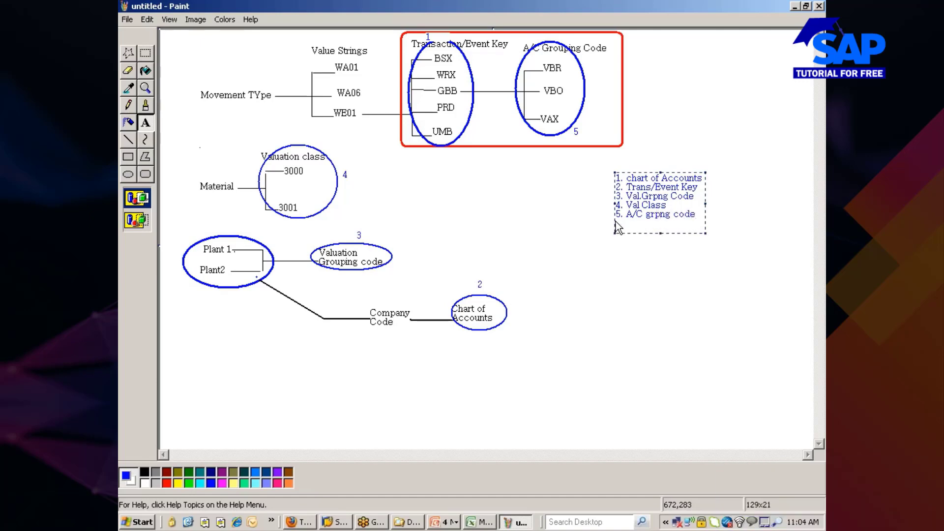
{"action": "left_click", "coordinate": [584, 266]}
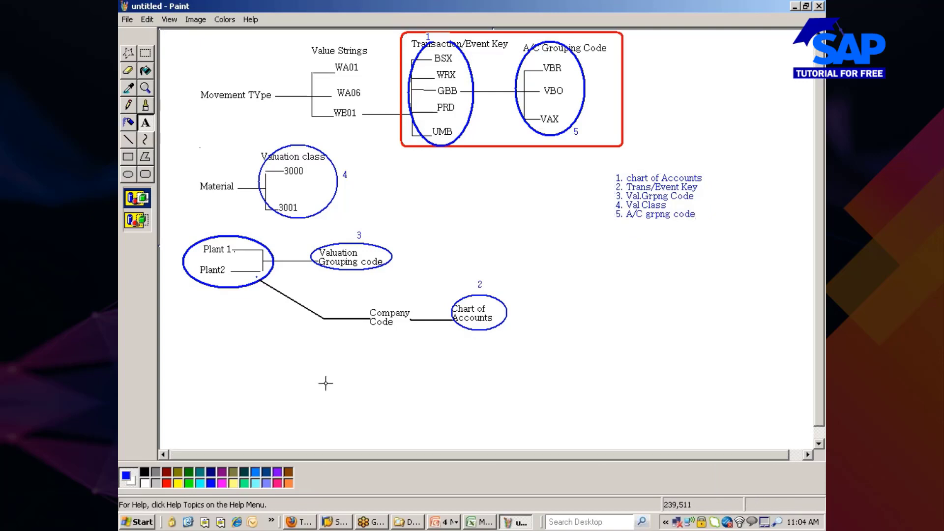
Try the NetMeeting Quick Launch shortcut twice, then bring up the SAP MM 10AM Class.xlsx workbook.
{"action": "left_click", "coordinate": [272, 521]}
{"action": "left_click", "coordinate": [288, 491]}
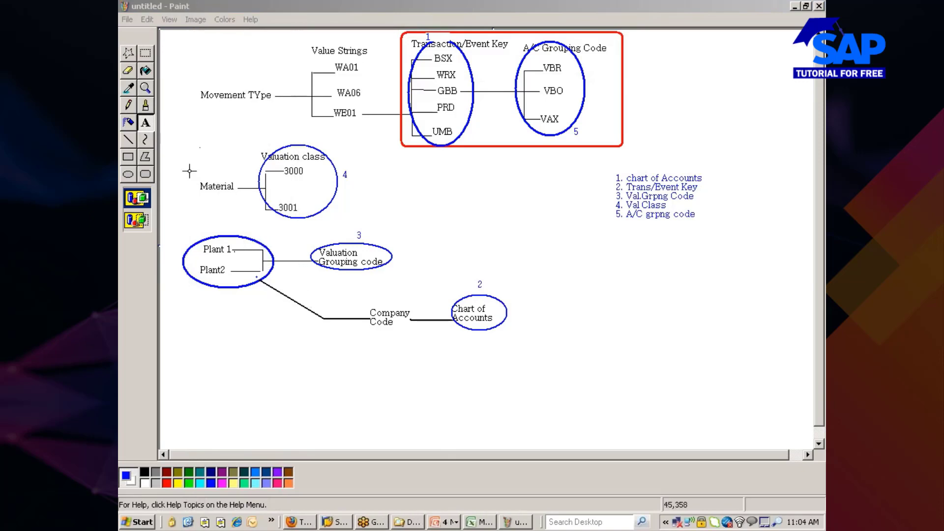
{"action": "left_click", "coordinate": [271, 520]}
{"action": "left_click", "coordinate": [278, 492]}
{"action": "left_click", "coordinate": [480, 522]}
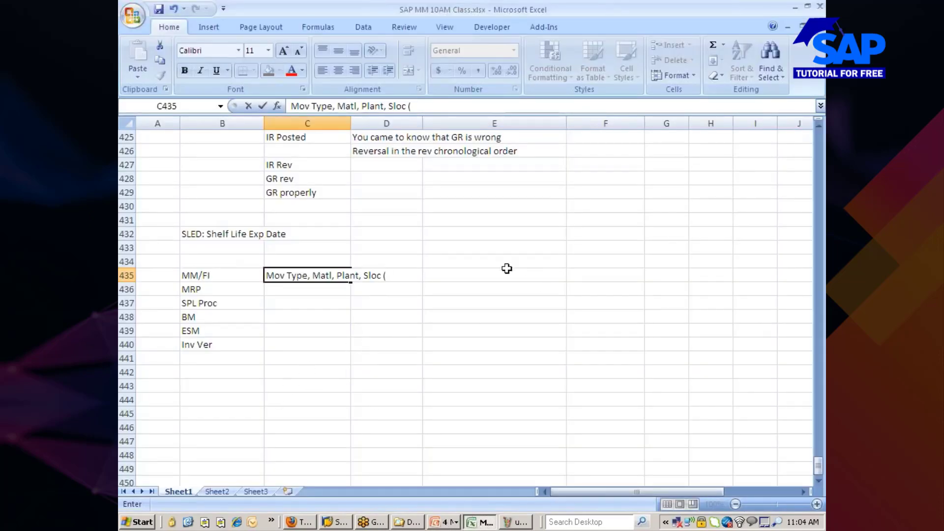
Paste the Paint diagram into the sheet at cell E433.
{"action": "left_click", "coordinate": [530, 231]}
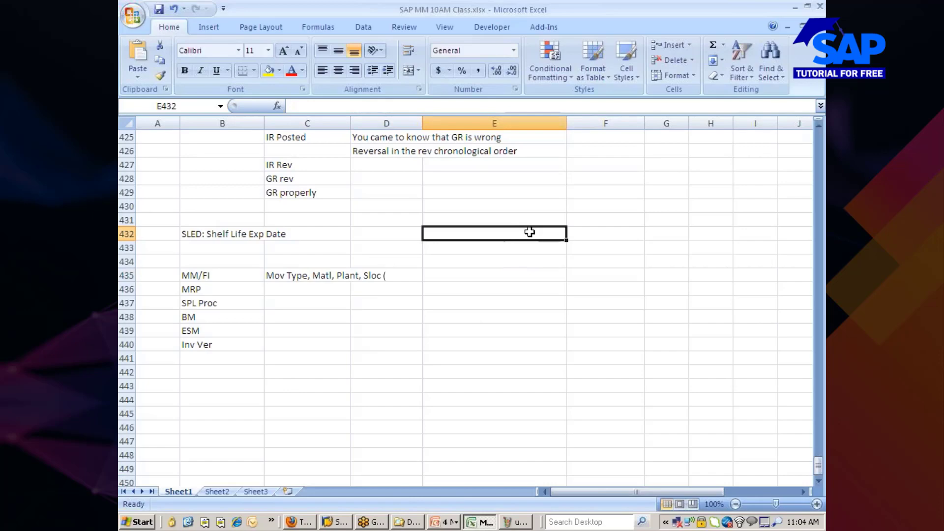
{"action": "left_click", "coordinate": [505, 252]}
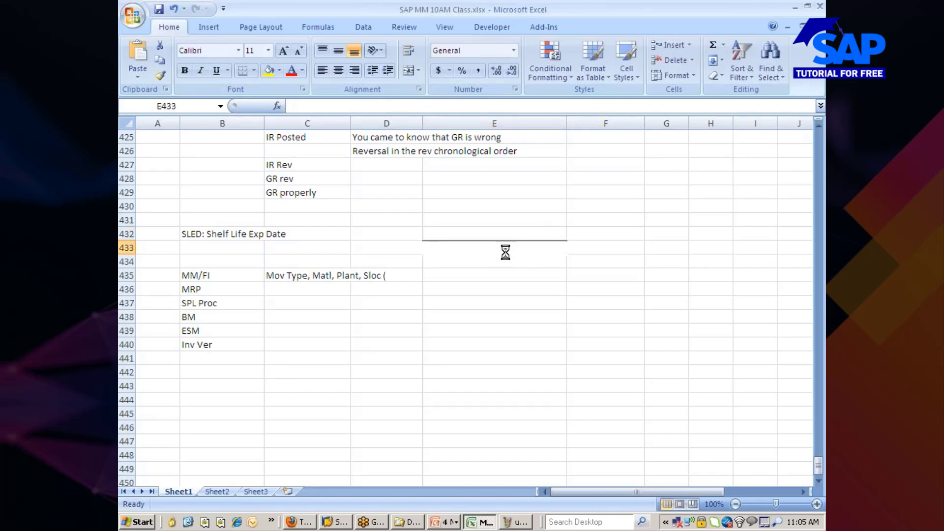
{"action": "key", "text": "ctrl+v"}
{"action": "scroll", "coordinate": [515, 263], "scroll_direction": "down", "scroll_amount": 5}
{"action": "scroll", "coordinate": [515, 263], "scroll_direction": "up", "scroll_amount": 2}
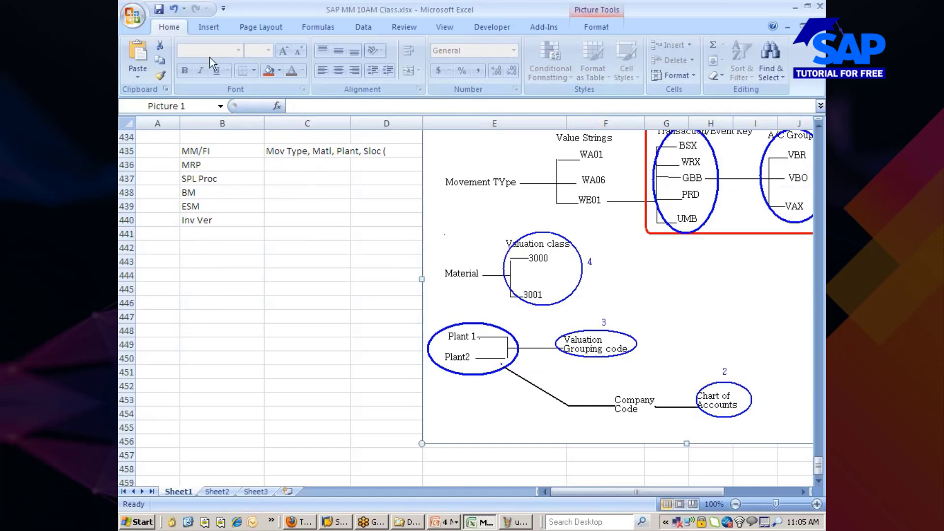
Reload the stock quote window, then return to the Excel workbook.
{"action": "left_click", "coordinate": [306, 522]}
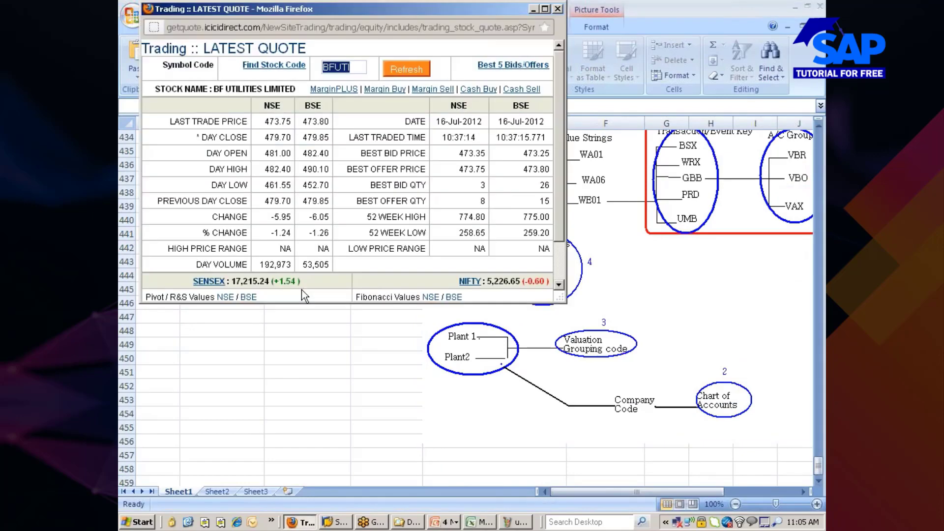
{"action": "left_click", "coordinate": [409, 70]}
{"action": "key", "text": "alt+Tab"}
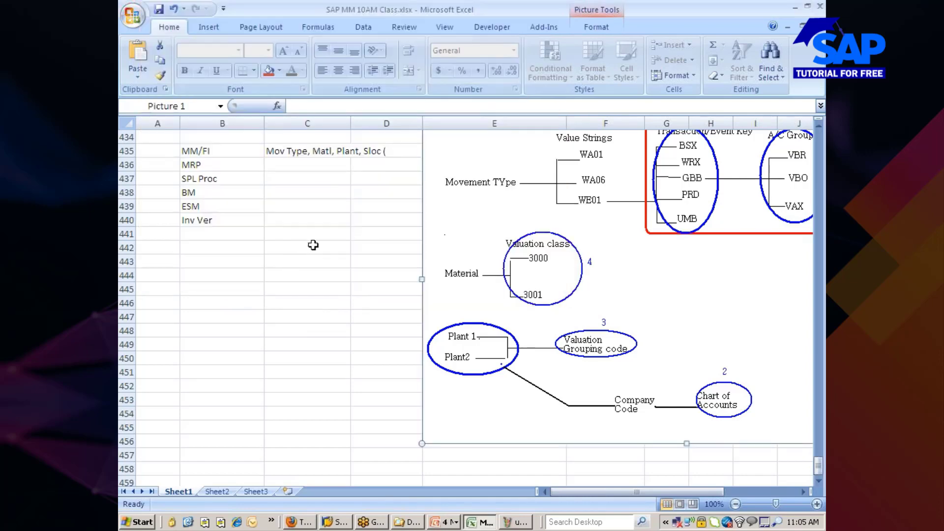
{"action": "key", "text": "alt+Tab"}
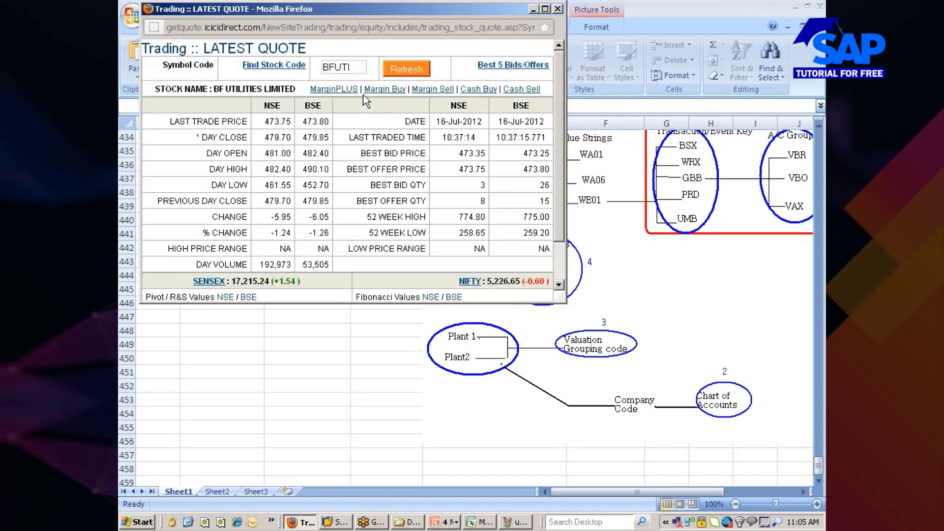
{"action": "key", "text": "alt+Tab"}
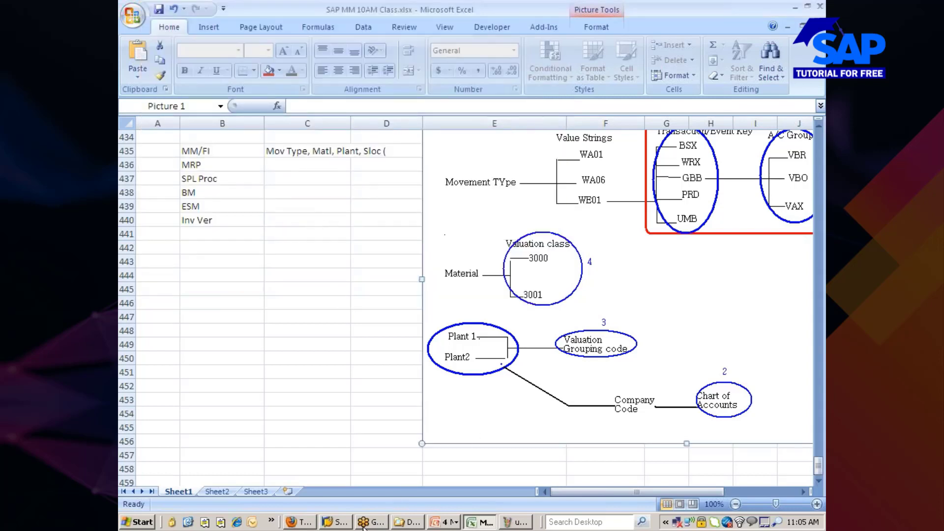
Log on to the EHP5 system with the saved user, continue this logon, and run SPRO.
{"action": "left_click", "coordinate": [336, 523]}
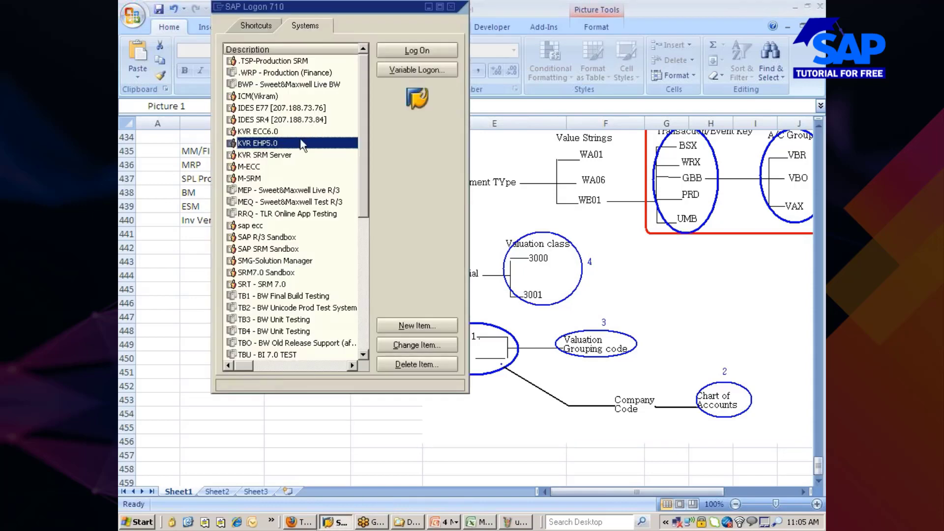
{"action": "key", "text": "BackSpace"}
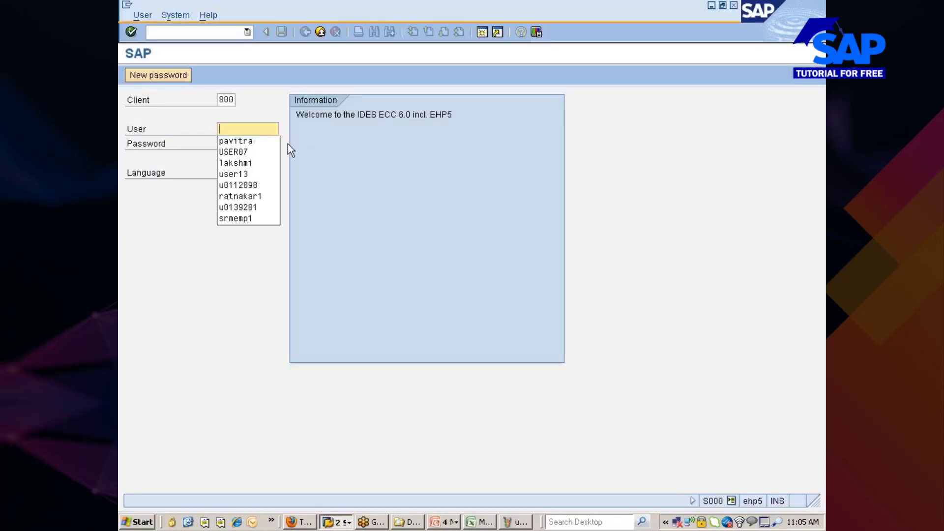
{"action": "left_click", "coordinate": [251, 141]}
{"action": "key", "text": "Tab"}
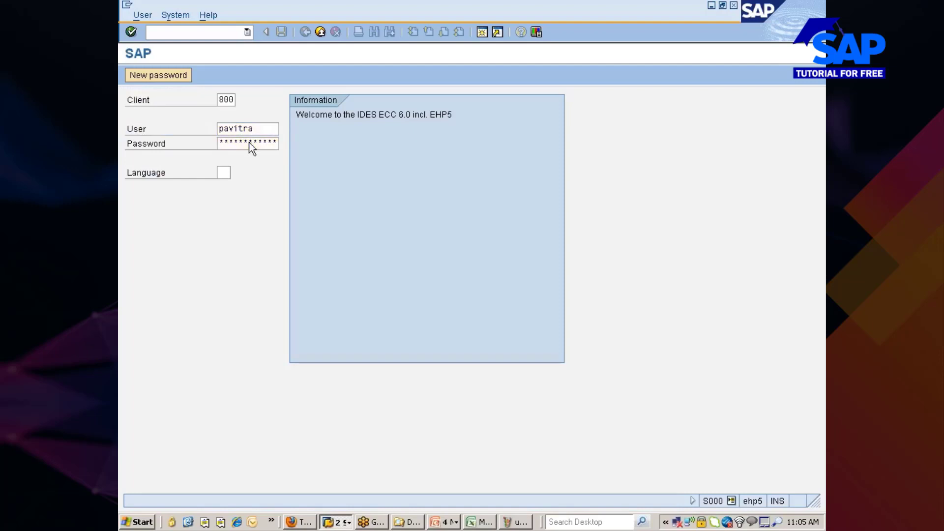
{"action": "key", "text": "Return"}
{"action": "left_click", "coordinate": [230, 389]}
{"action": "key", "text": "Return"}
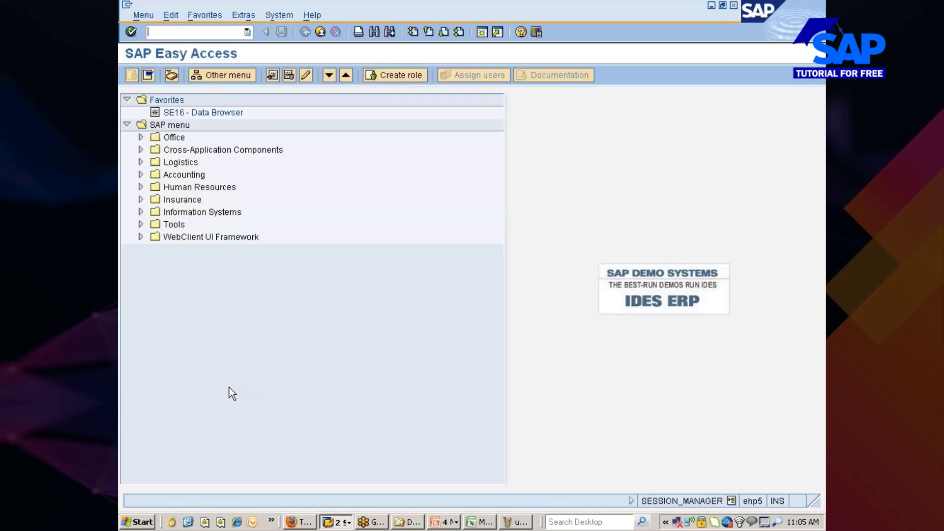
{"action": "type", "text": "spro"}
{"action": "key", "text": "Return"}
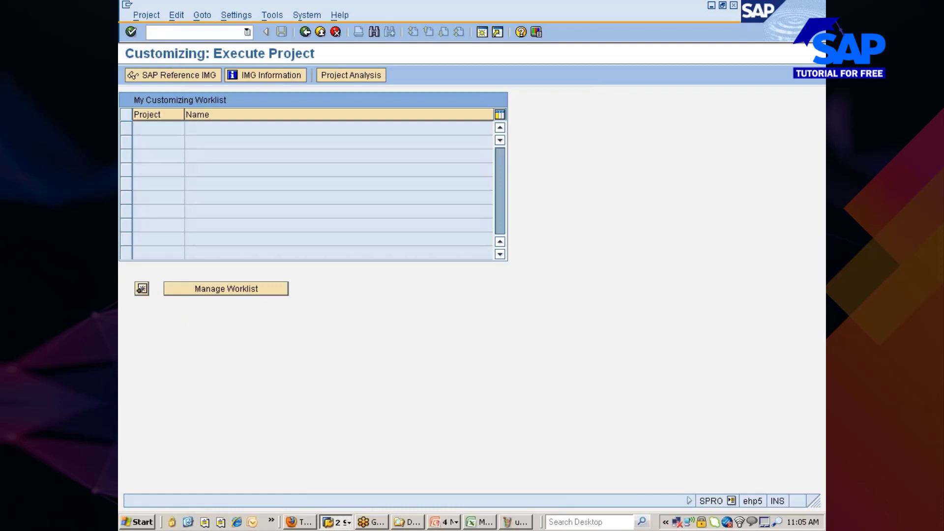
Expand Materials Management > Valuation and Account Assignment > Account Determination in the IMG tree.
{"action": "left_click", "coordinate": [170, 76]}
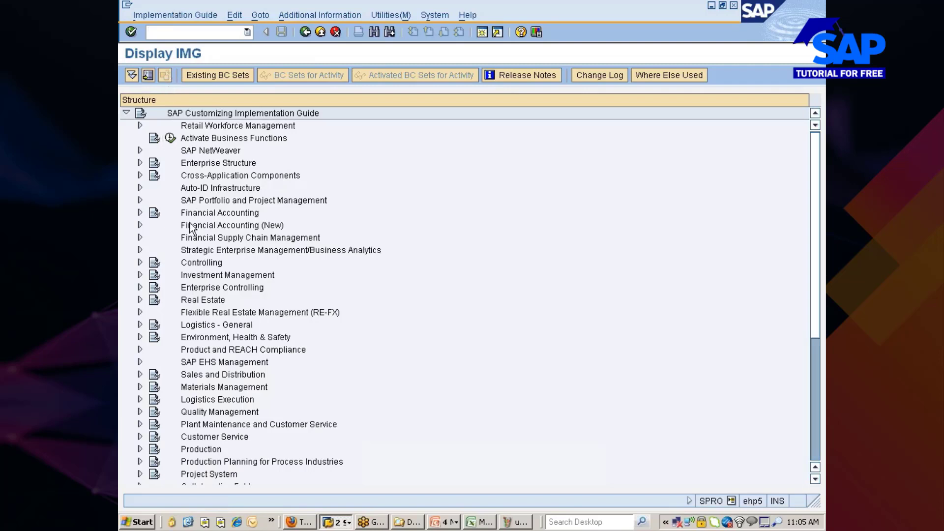
{"action": "double_click", "coordinate": [206, 386]}
{"action": "key", "text": "Down"}
{"action": "key", "text": "Down"}
{"action": "key", "text": "Down"}
{"action": "key", "text": "Down"}
{"action": "key", "text": "Down"}
{"action": "key", "text": "Down"}
{"action": "key", "text": "Down"}
{"action": "key", "text": "Down"}
{"action": "key", "text": "Down"}
{"action": "key", "text": "Down"}
{"action": "key", "text": "Down"}
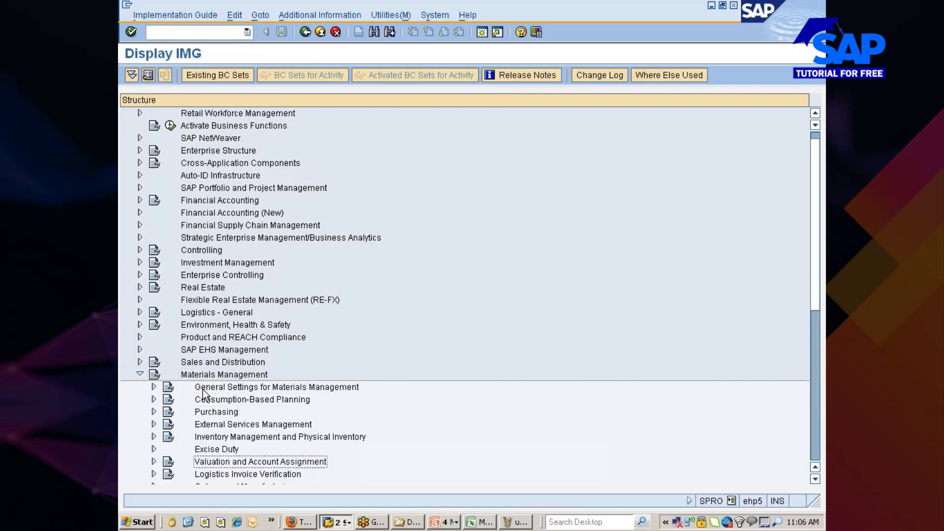
{"action": "key", "text": "Up"}
{"action": "key", "text": "Up"}
{"action": "key", "text": "Up"}
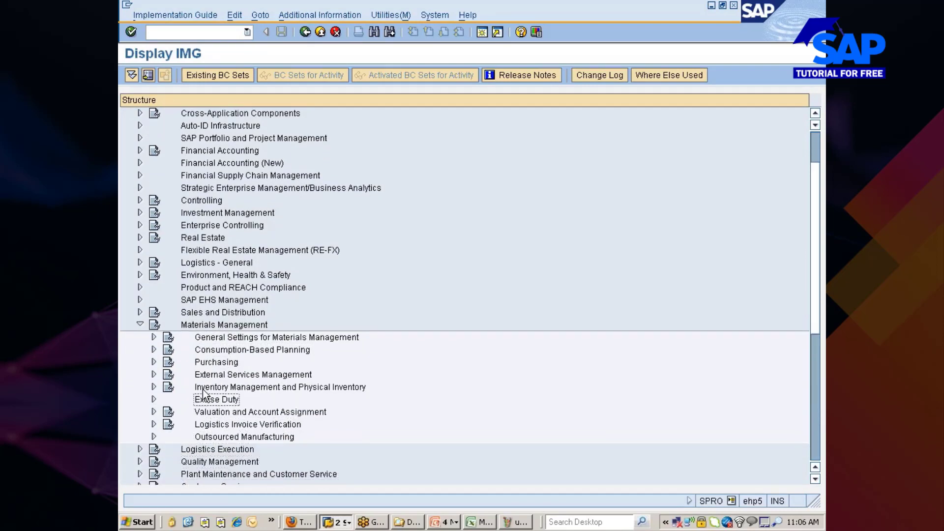
{"action": "key", "text": "Return"}
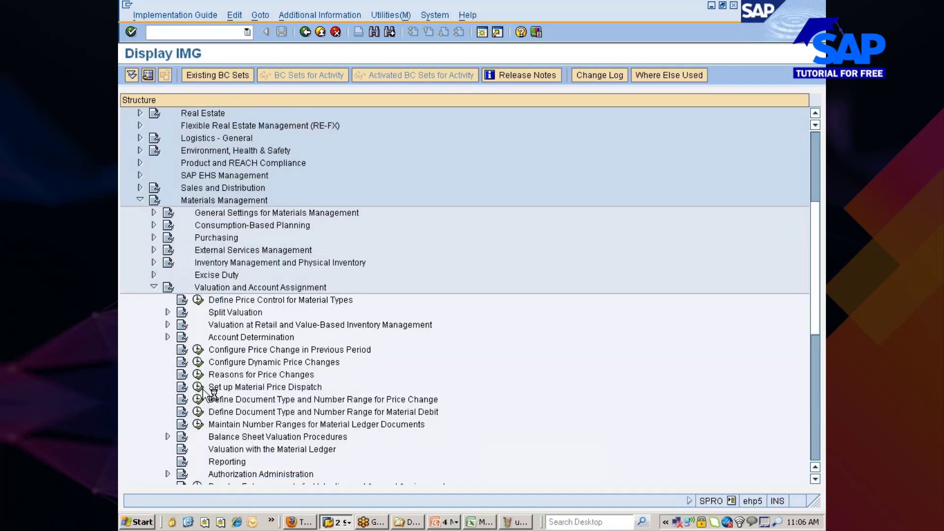
{"action": "key", "text": "Down"}
{"action": "key", "text": "Down"}
{"action": "key", "text": "Down"}
{"action": "key", "text": "Down"}
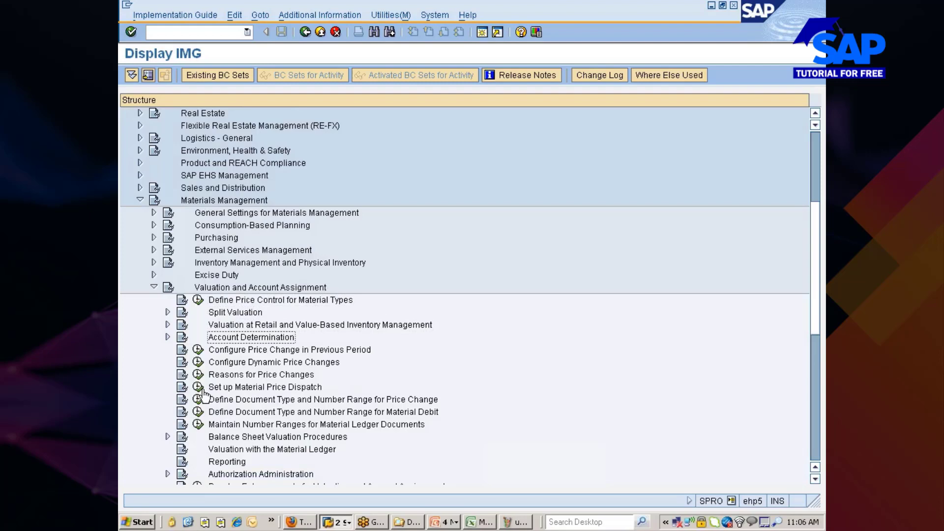
{"action": "key", "text": "Return"}
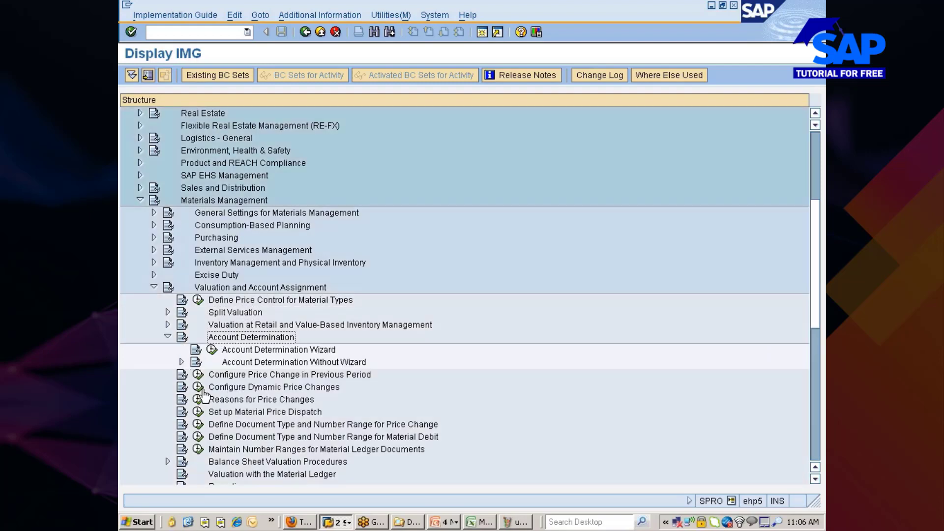
Expand Account Determination Without Wizard, then launch the Account Determination Wizard.
{"action": "key", "text": "Down"}
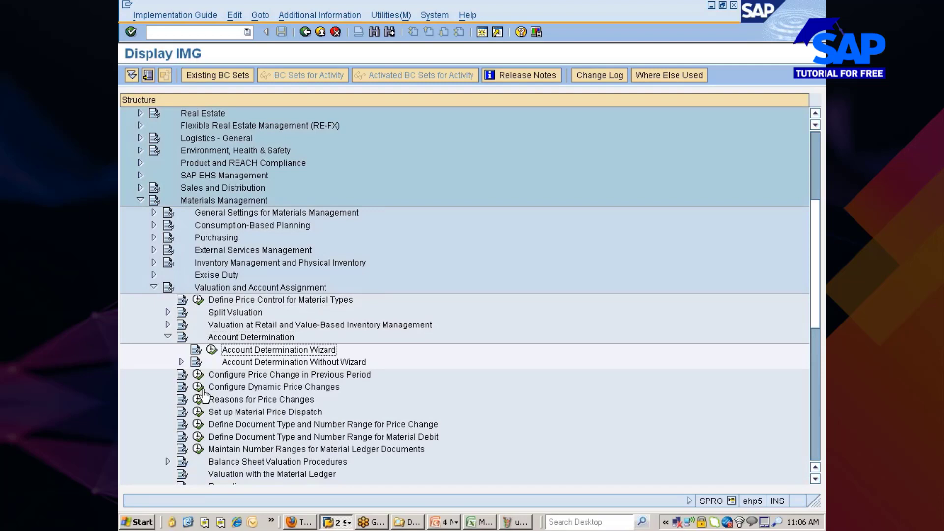
{"action": "key", "text": "Down"}
{"action": "key", "text": "Up"}
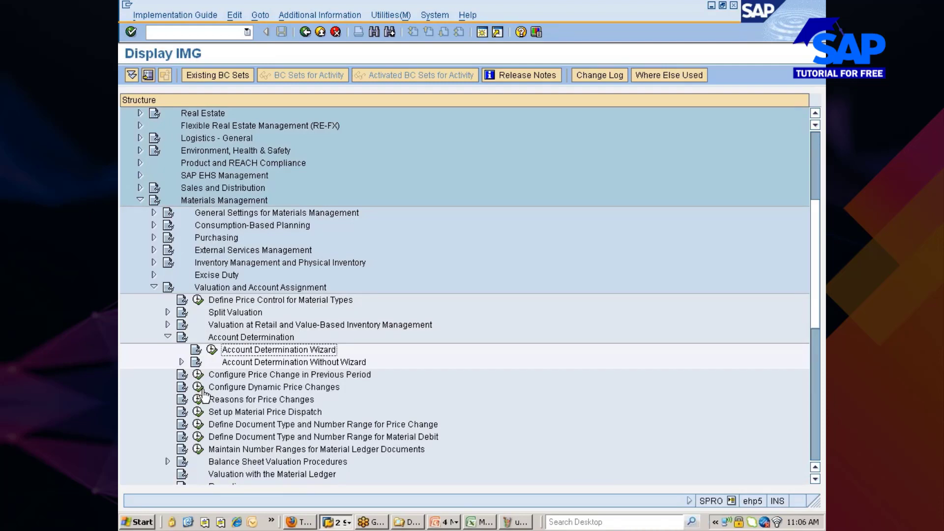
{"action": "key", "text": "Down"}
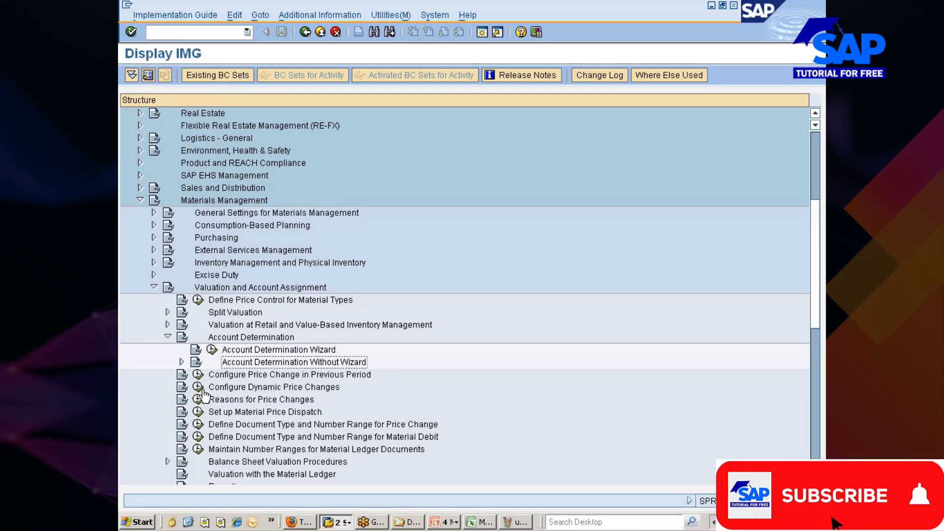
{"action": "key", "text": "Right"}
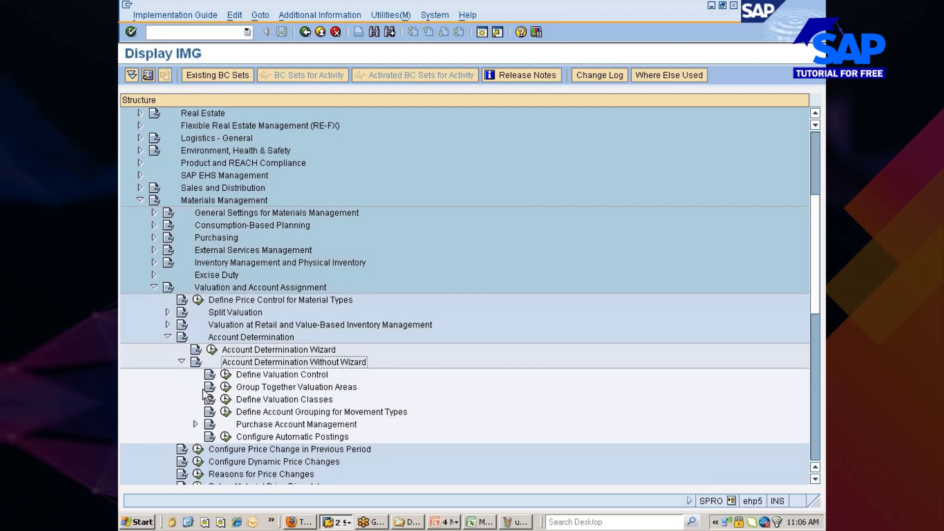
{"action": "key", "text": "Up"}
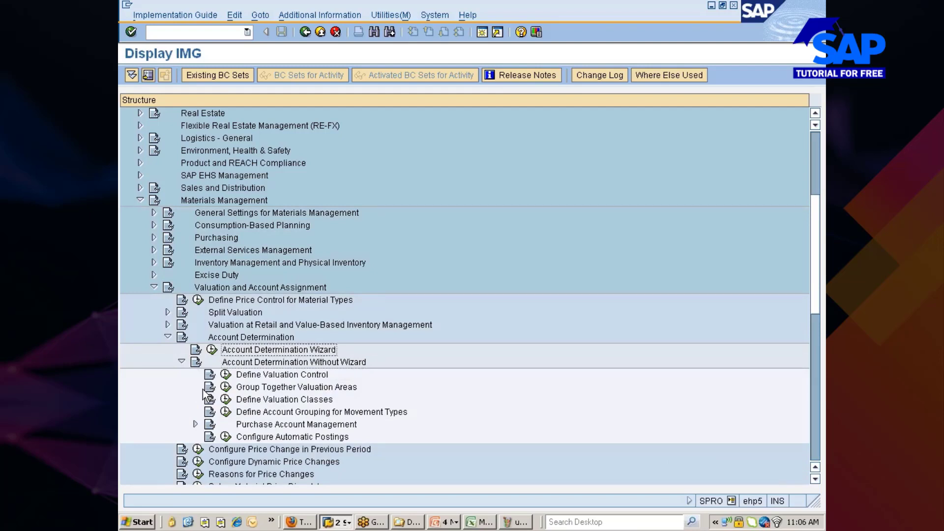
{"action": "left_click", "coordinate": [212, 350]}
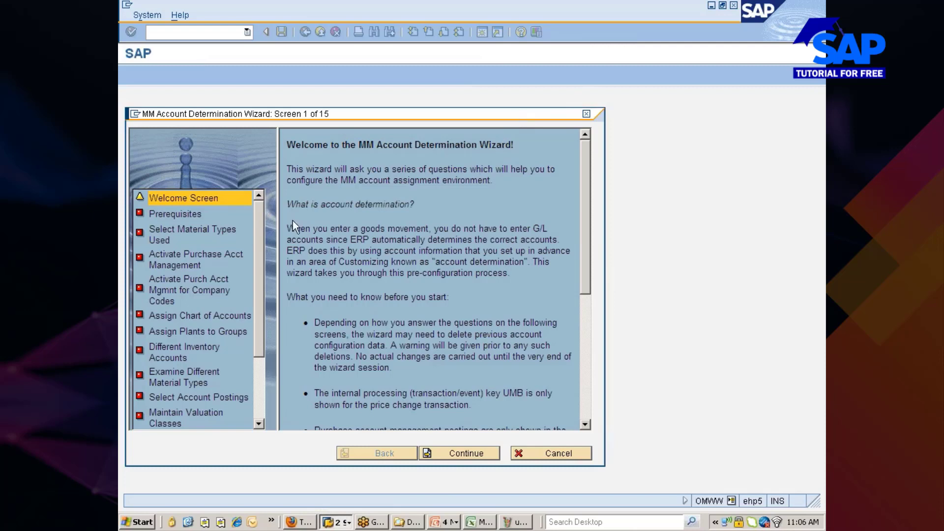
Read the wizard's welcome page, then continue to the Prerequisites screen, 2 of 15.
{"action": "left_click_drag", "start_coordinate": [287, 204], "coordinate": [419, 205]}
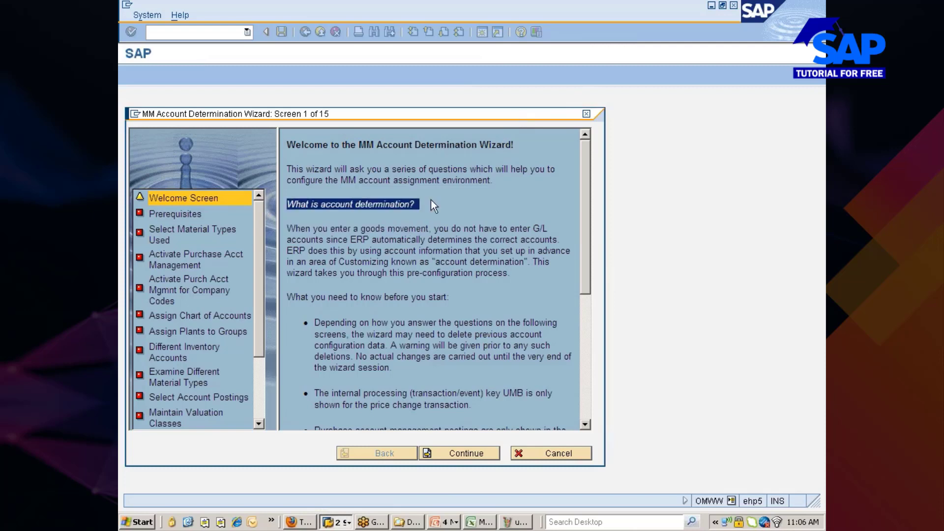
{"action": "left_click_drag", "start_coordinate": [451, 297], "coordinate": [376, 300]}
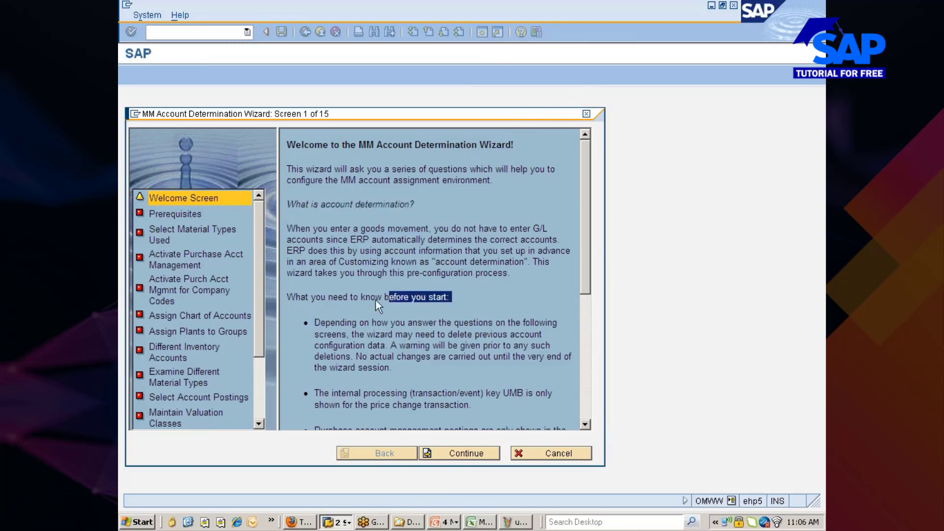
{"action": "scroll", "coordinate": [424, 291], "scroll_direction": "down", "scroll_amount": 5}
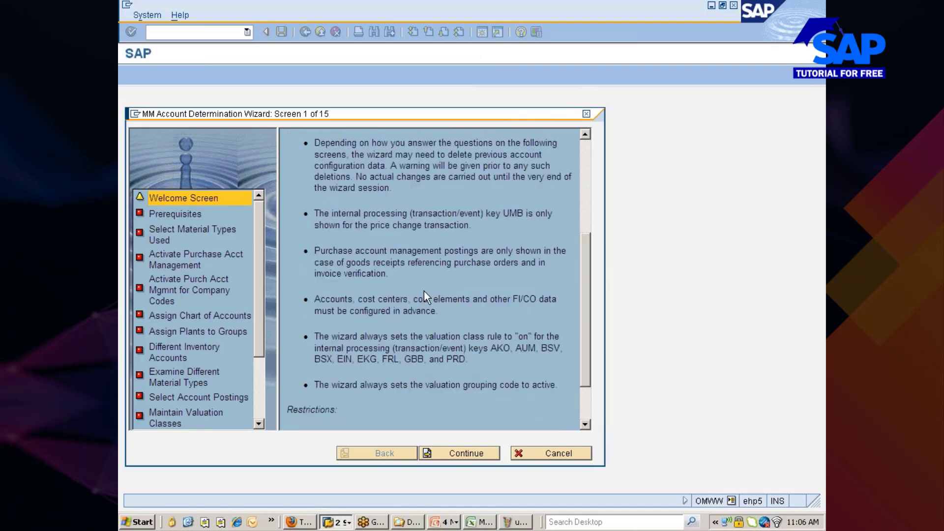
{"action": "scroll", "coordinate": [424, 291], "scroll_direction": "down", "scroll_amount": 2}
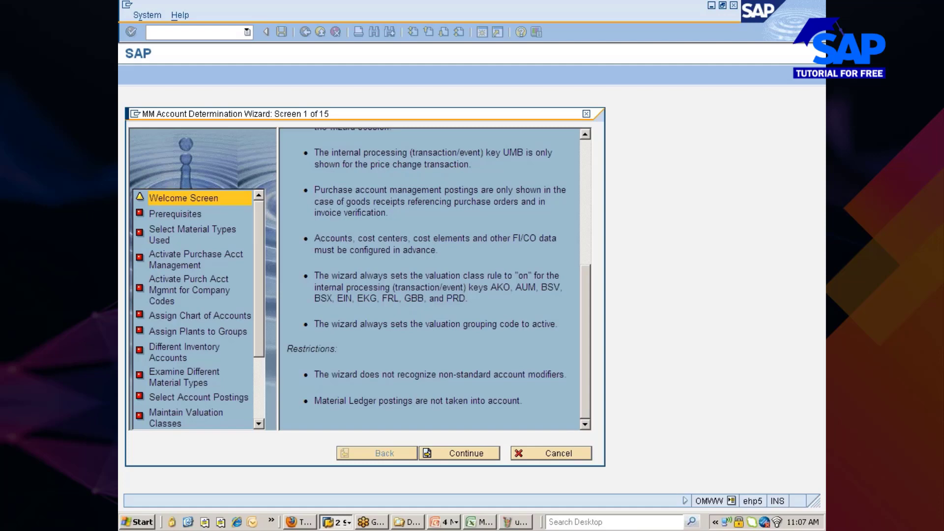
{"action": "scroll", "coordinate": [406, 310], "scroll_direction": "up", "scroll_amount": 10}
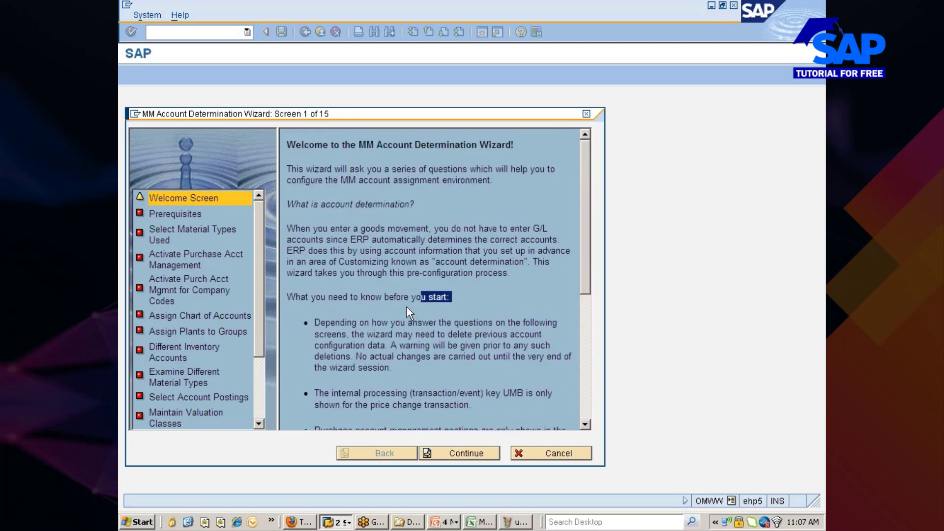
{"action": "left_click", "coordinate": [474, 453]}
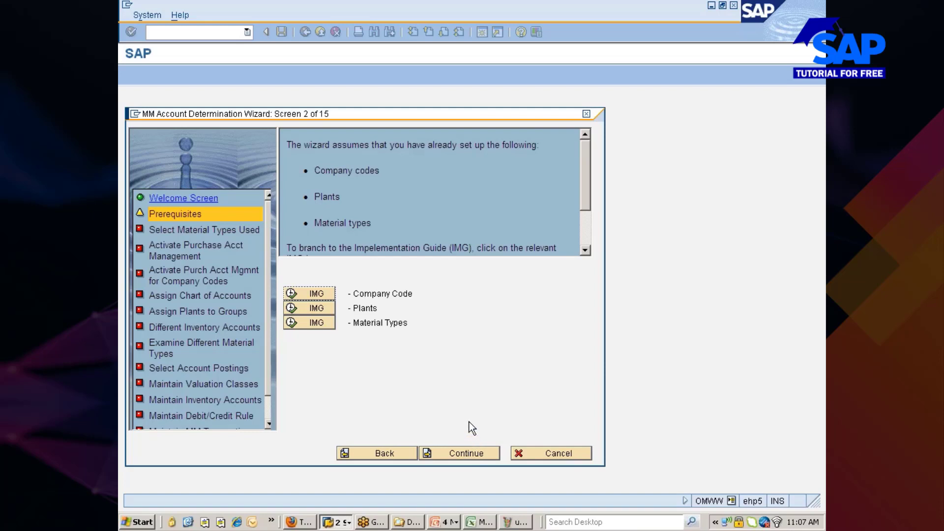
Review the Company Code and Material Types prerequisites, then proceed to material type selection.
{"action": "left_click_drag", "start_coordinate": [349, 294], "coordinate": [411, 296]}
{"action": "left_click", "coordinate": [411, 295]}
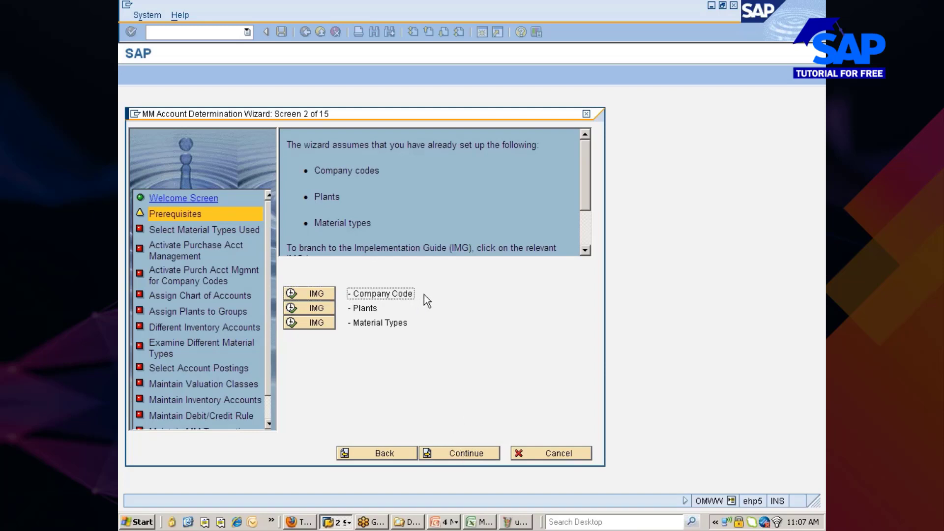
{"action": "left_click", "coordinate": [357, 323]}
{"action": "left_click_drag", "start_coordinate": [356, 323], "coordinate": [436, 321]}
{"action": "left_click", "coordinate": [435, 321]}
{"action": "left_click_drag", "start_coordinate": [357, 298], "coordinate": [442, 334]}
{"action": "left_click", "coordinate": [440, 328]}
{"action": "left_click", "coordinate": [455, 452]}
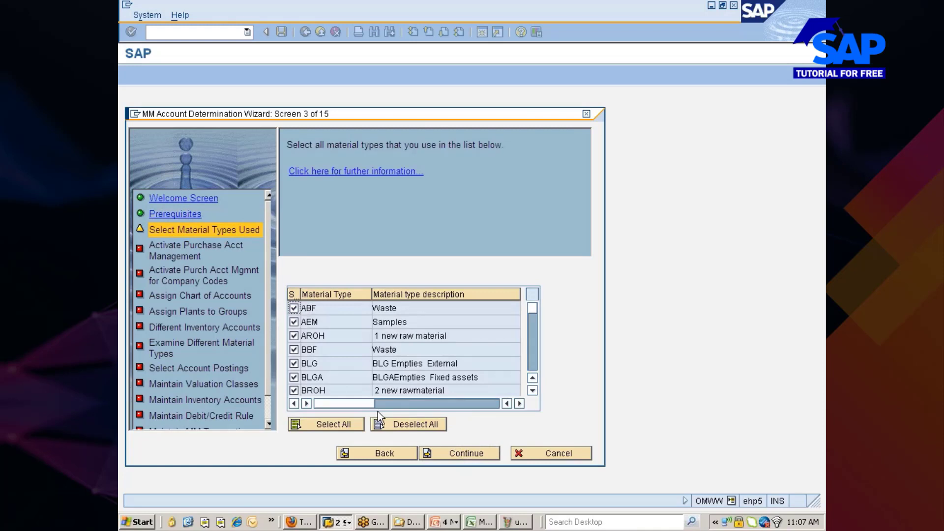
Deselect all material types, tick only ZMRO as used, and confirm.
{"action": "left_click", "coordinate": [394, 424]}
{"action": "left_click_drag", "start_coordinate": [533, 308], "coordinate": [532, 382]}
{"action": "left_click", "coordinate": [532, 335]}
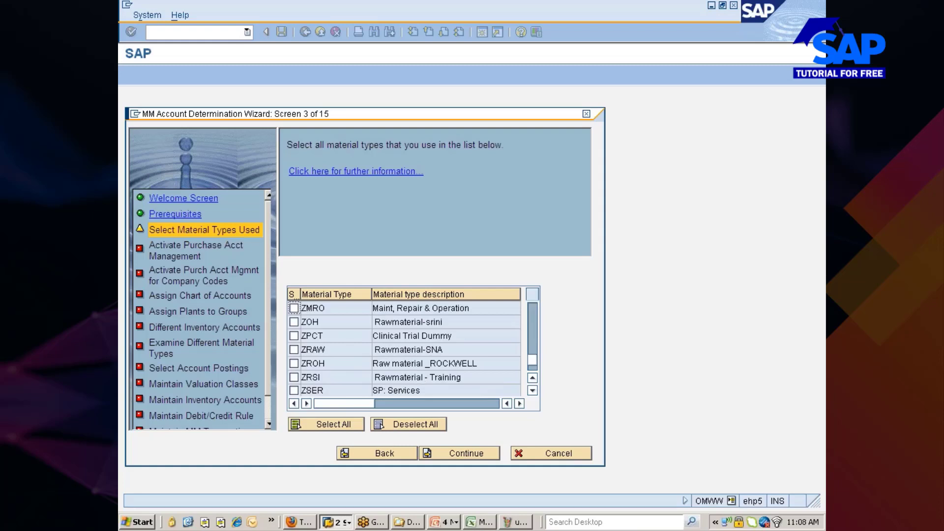
{"action": "scroll", "coordinate": [407, 368], "scroll_direction": "up", "scroll_amount": 1}
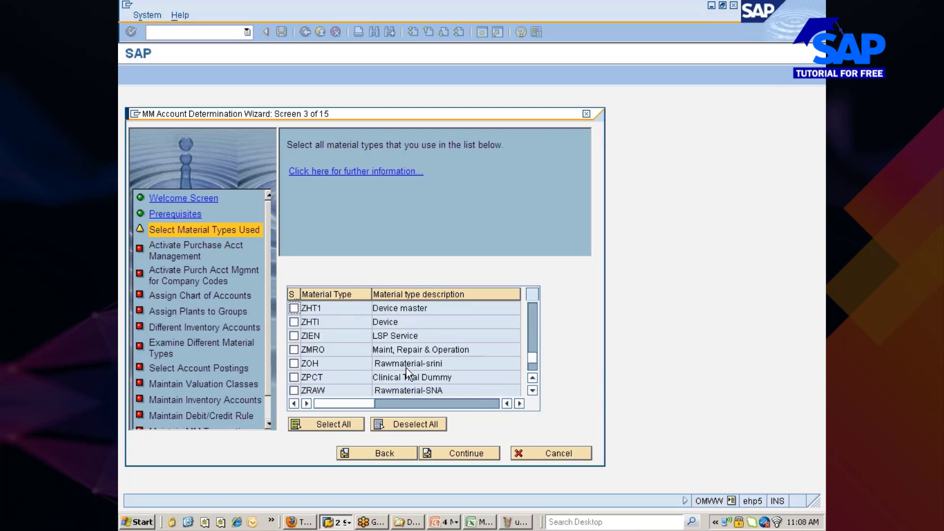
{"action": "left_click", "coordinate": [294, 349]}
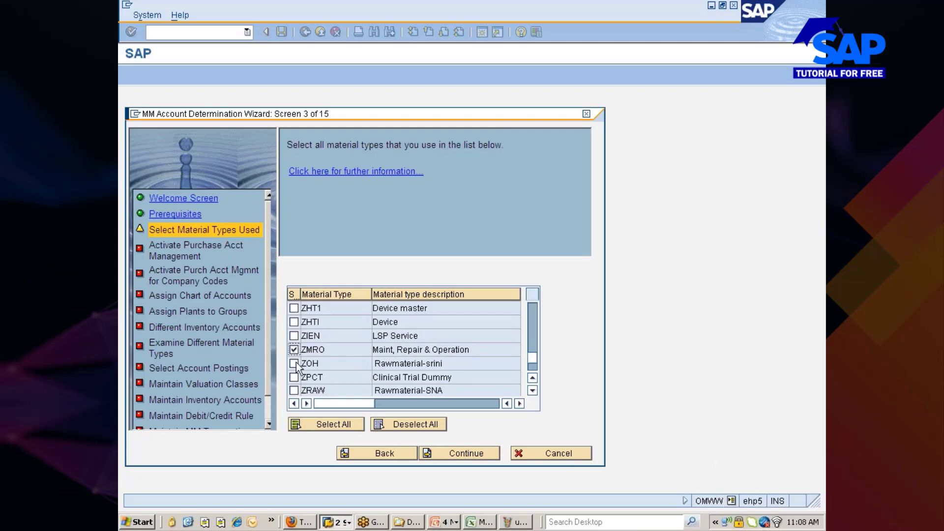
{"action": "left_click", "coordinate": [461, 453]}
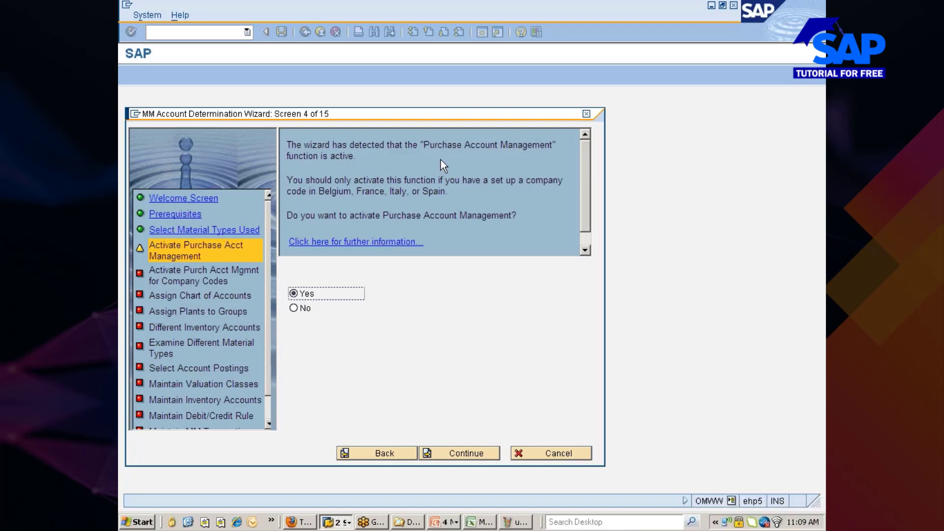
Decline Purchase Account Management with No and continue to the chart of accounts screen.
{"action": "left_click", "coordinate": [302, 310]}
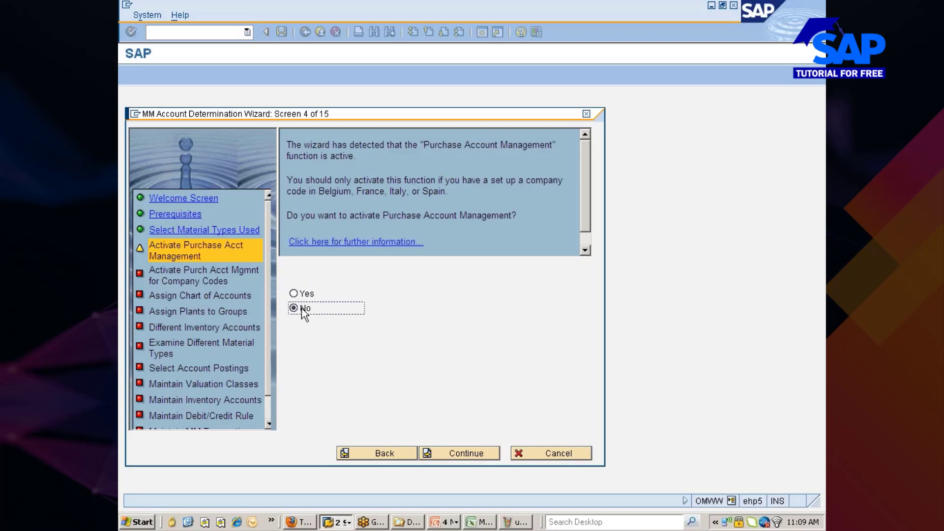
{"action": "left_click", "coordinate": [473, 447]}
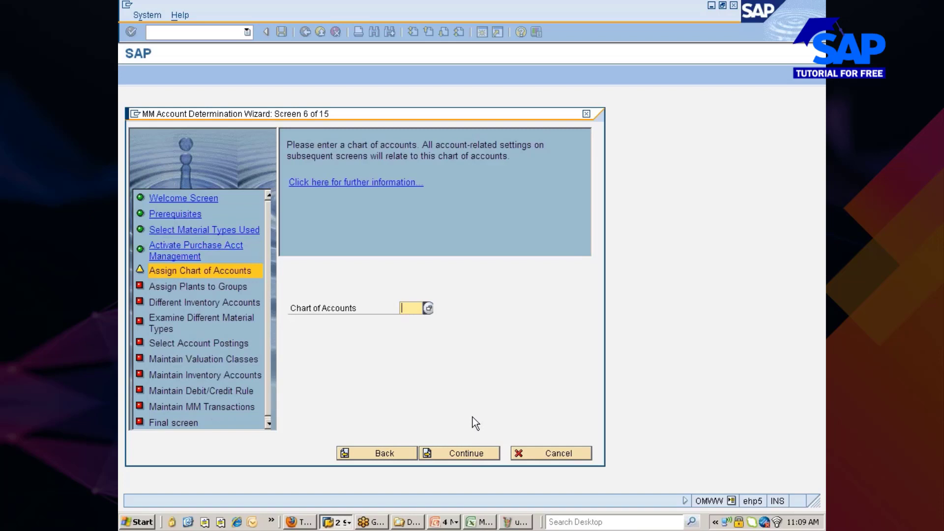
Enter INT from the history list as the chart of accounts and continue.
{"action": "type", "text": "i"}
{"action": "key", "text": "Down"}
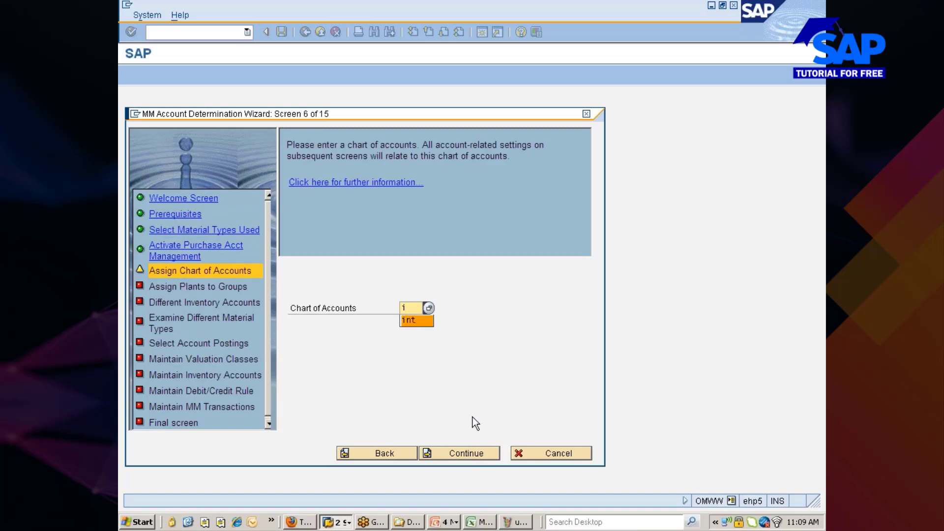
{"action": "key", "text": "Return"}
{"action": "left_click", "coordinate": [454, 455]}
{"action": "left_click", "coordinate": [453, 454]}
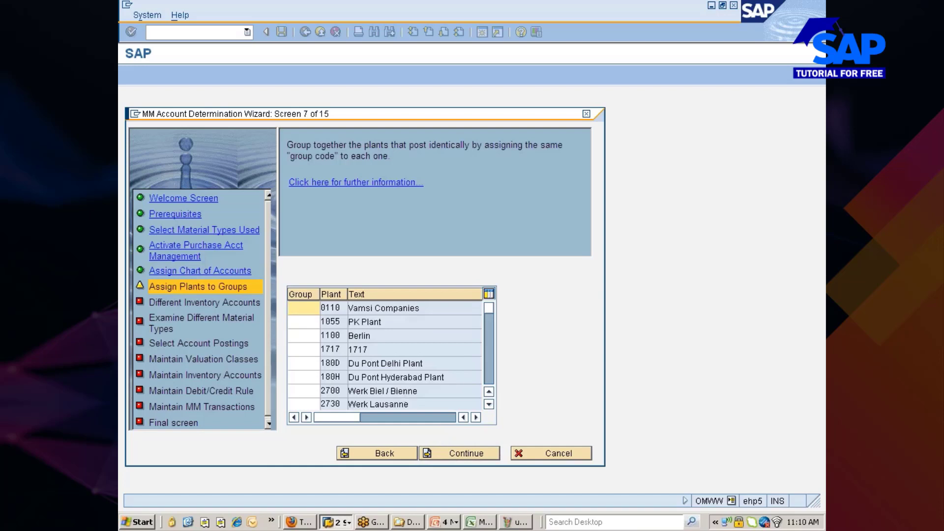
{"action": "left_click", "coordinate": [491, 373]}
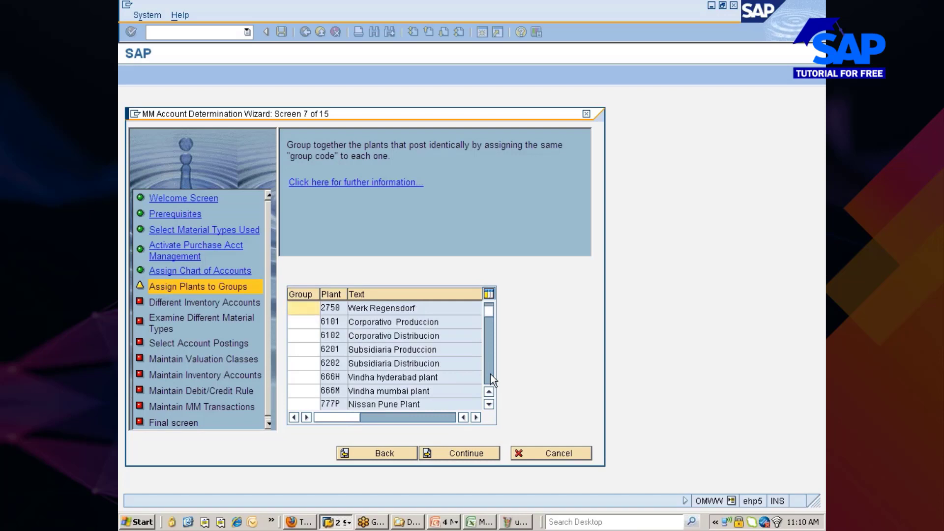
{"action": "scroll", "coordinate": [390, 390], "scroll_direction": "down", "scroll_amount": 2}
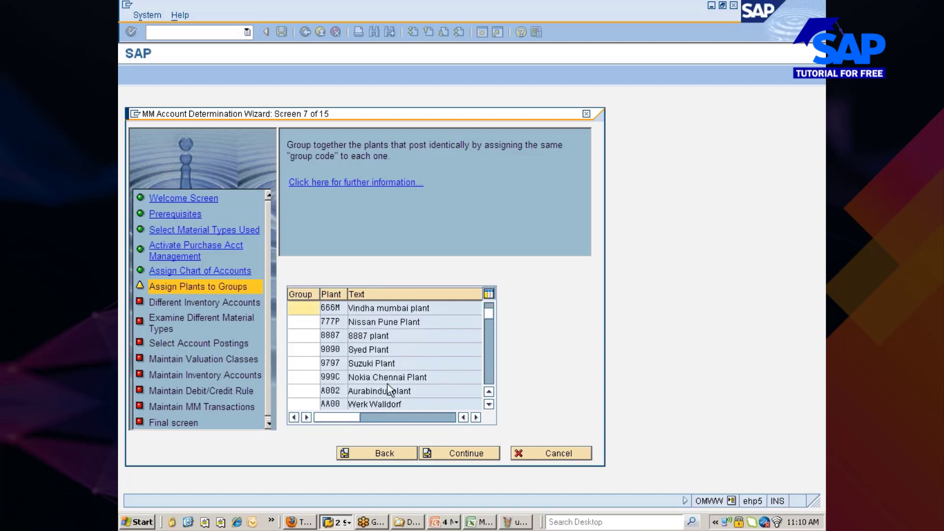
{"action": "scroll", "coordinate": [389, 389], "scroll_direction": "up", "scroll_amount": 3}
{"action": "scroll", "coordinate": [389, 389], "scroll_direction": "up", "scroll_amount": 2}
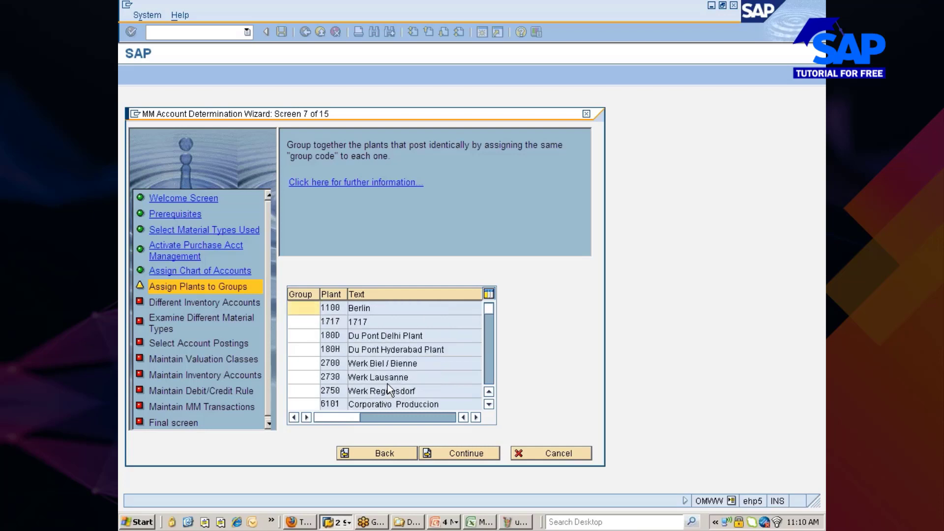
{"action": "scroll", "coordinate": [389, 386], "scroll_direction": "down", "scroll_amount": 3}
{"action": "scroll", "coordinate": [387, 384], "scroll_direction": "down", "scroll_amount": 8}
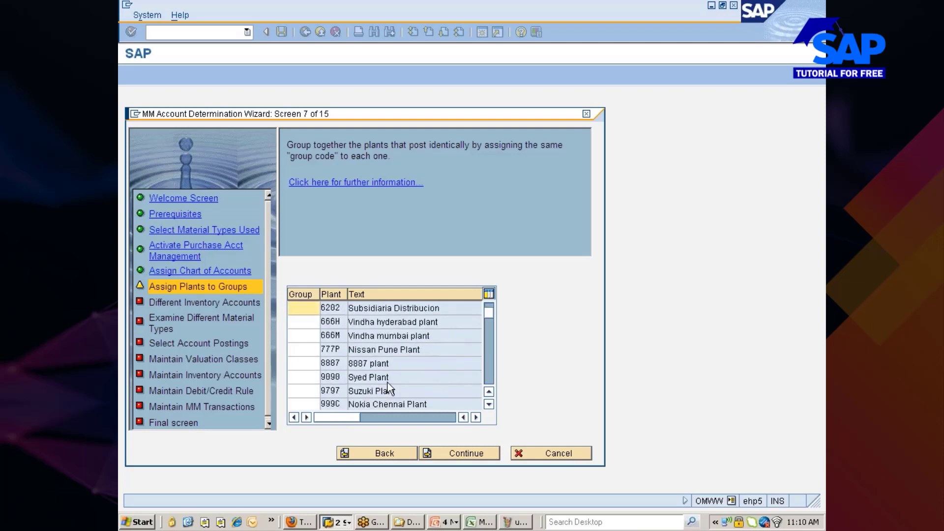
{"action": "scroll", "coordinate": [389, 388], "scroll_direction": "down", "scroll_amount": 3}
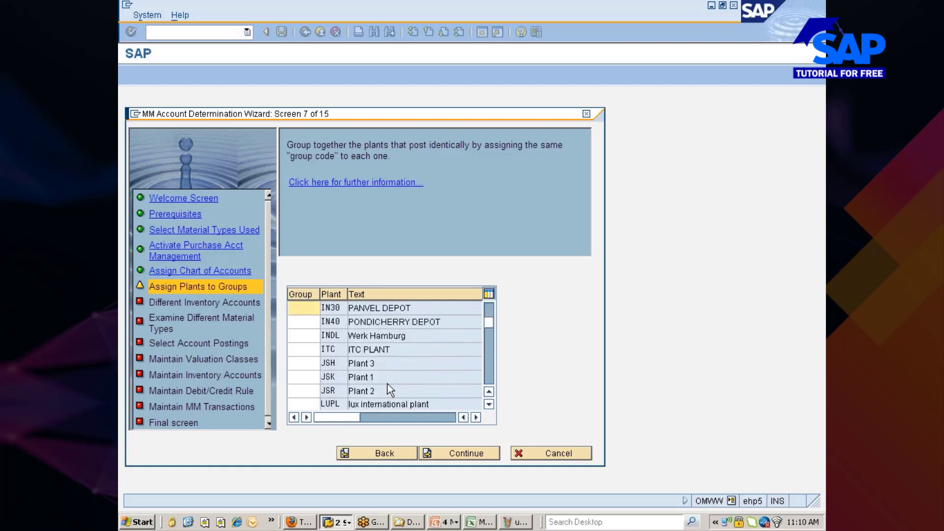
{"action": "scroll", "coordinate": [492, 375], "scroll_direction": "down", "scroll_amount": 10}
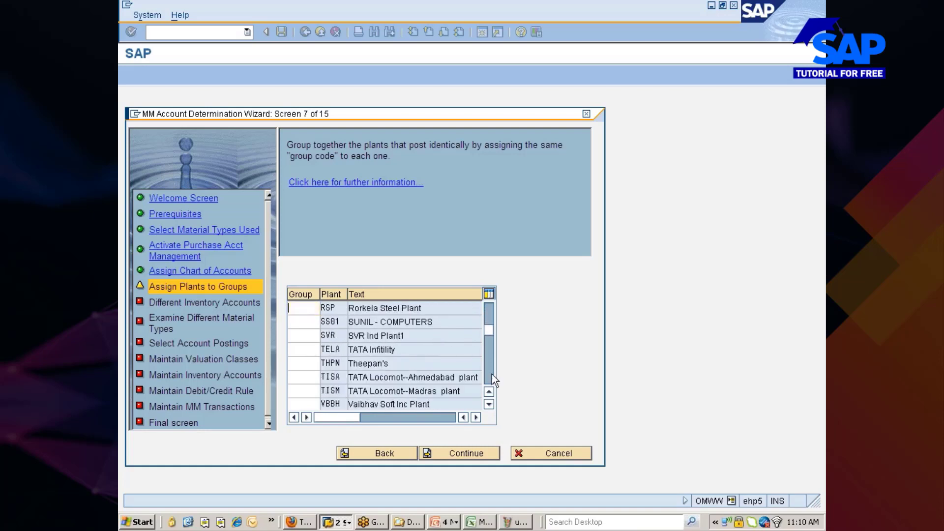
{"action": "scroll", "coordinate": [490, 375], "scroll_direction": "down", "scroll_amount": 10}
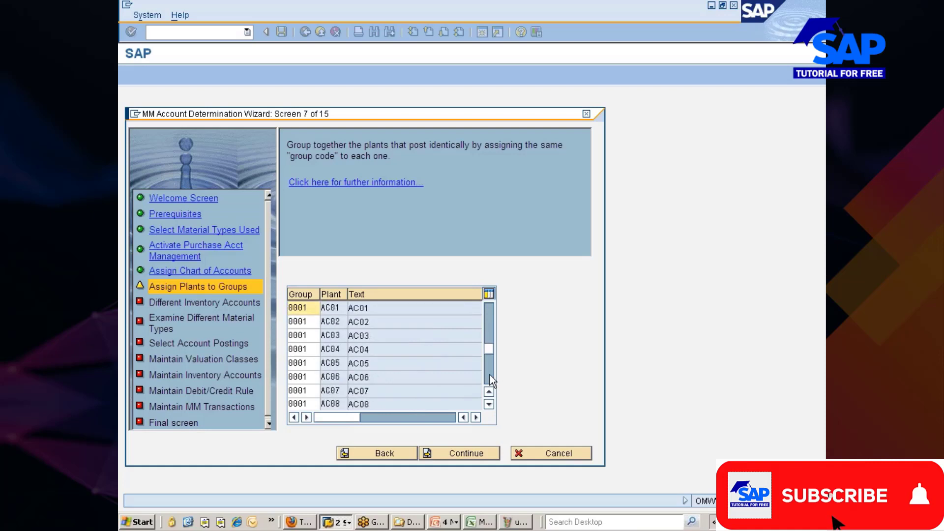
{"action": "scroll", "coordinate": [489, 374], "scroll_direction": "down", "scroll_amount": 3}
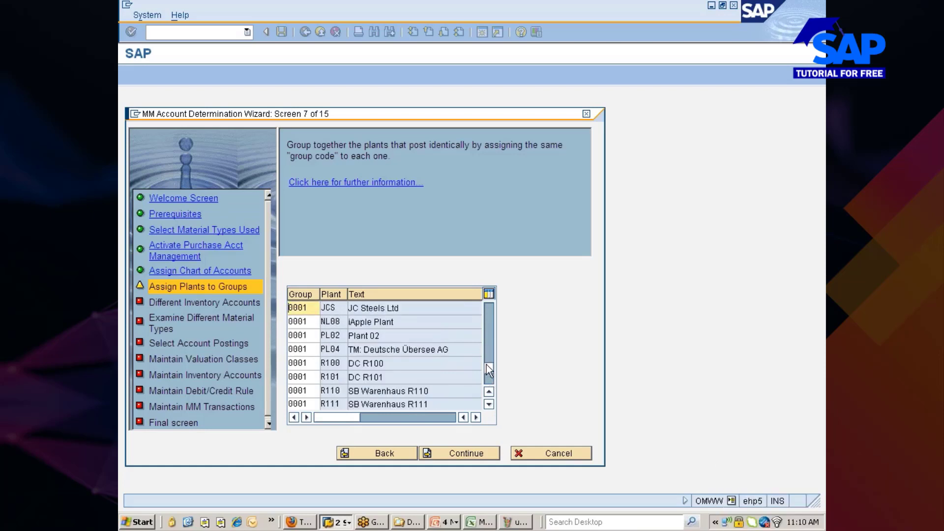
{"action": "scroll", "coordinate": [485, 375], "scroll_direction": "down", "scroll_amount": 6}
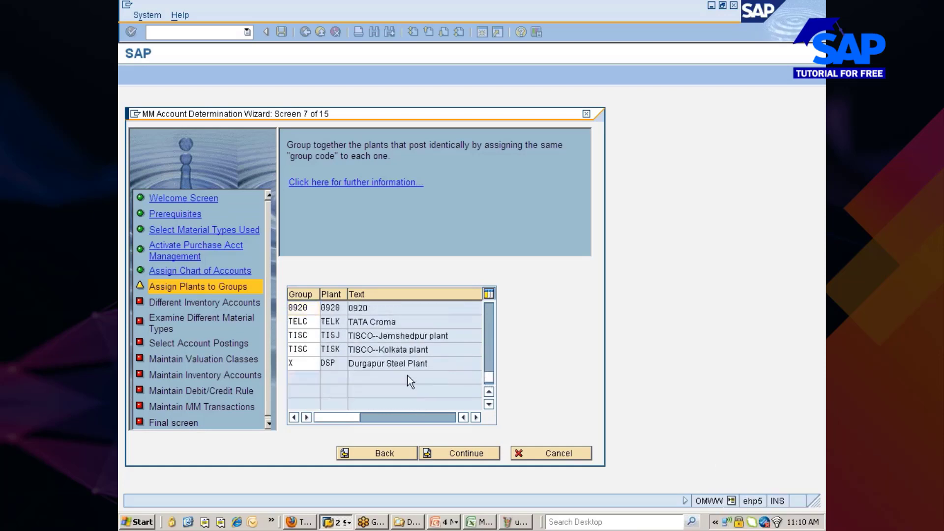
{"action": "scroll", "coordinate": [407, 376], "scroll_direction": "up", "scroll_amount": 2}
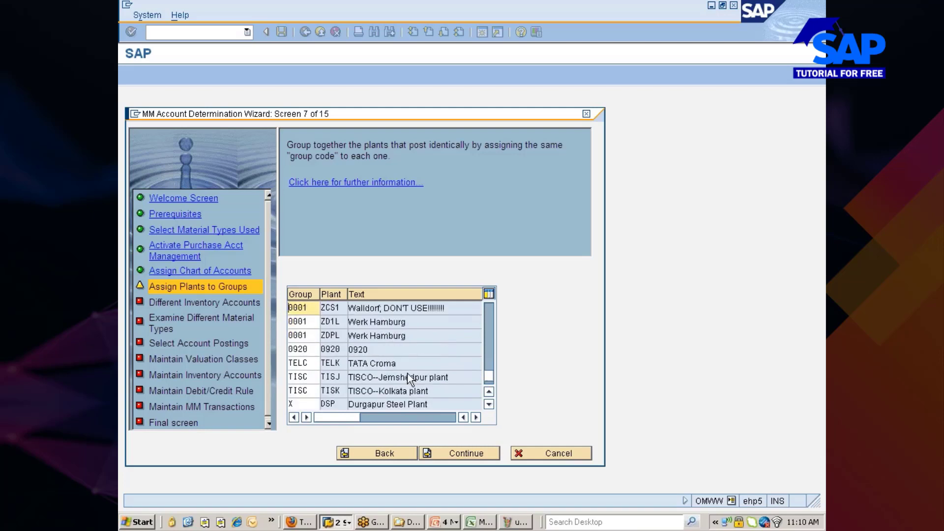
{"action": "scroll", "coordinate": [408, 377], "scroll_direction": "up", "scroll_amount": 3}
{"action": "scroll", "coordinate": [405, 368], "scroll_direction": "up", "scroll_amount": 5}
{"action": "scroll", "coordinate": [405, 365], "scroll_direction": "up", "scroll_amount": 2}
{"action": "scroll", "coordinate": [404, 364], "scroll_direction": "up", "scroll_amount": 6}
{"action": "scroll", "coordinate": [403, 361], "scroll_direction": "up", "scroll_amount": 8}
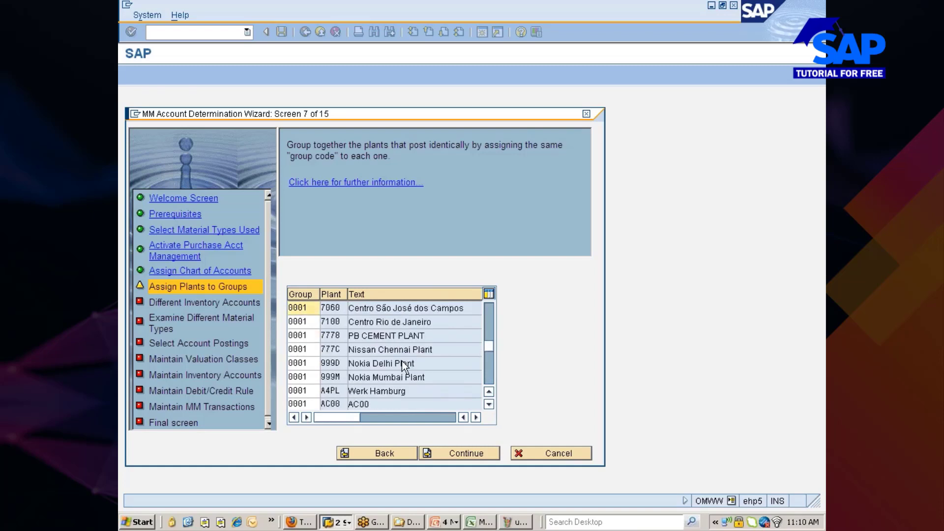
{"action": "left_click", "coordinate": [297, 349]}
{"action": "left_click", "coordinate": [336, 349]}
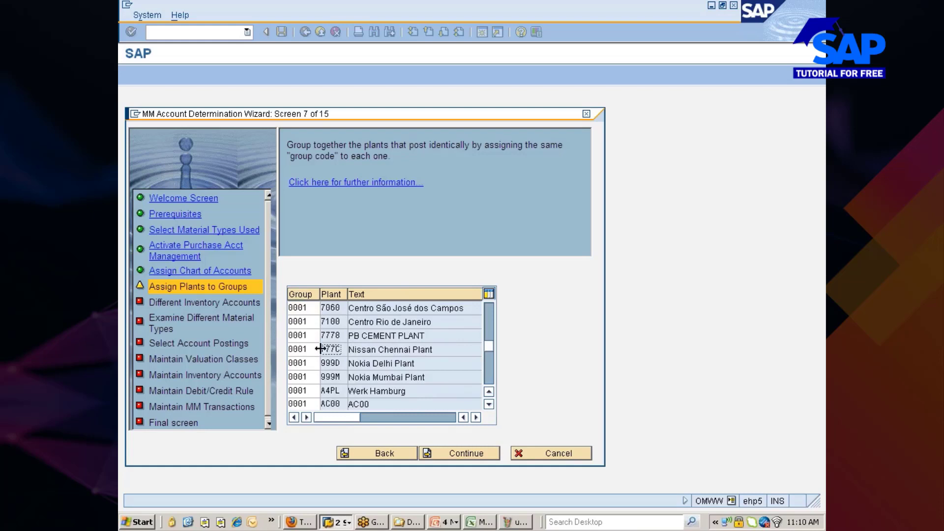
{"action": "left_click_drag", "start_coordinate": [308, 350], "coordinate": [287, 349]}
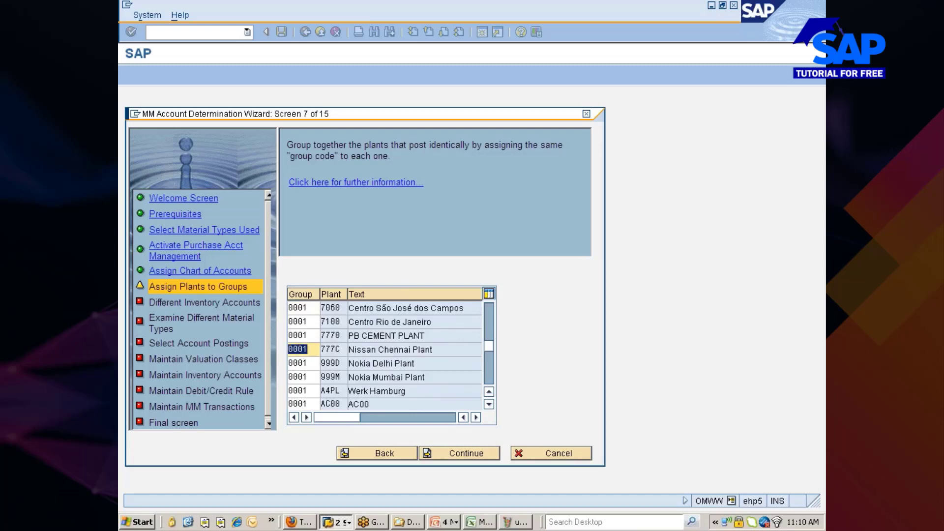
{"action": "left_click", "coordinate": [302, 349]}
{"action": "left_click", "coordinate": [507, 524]}
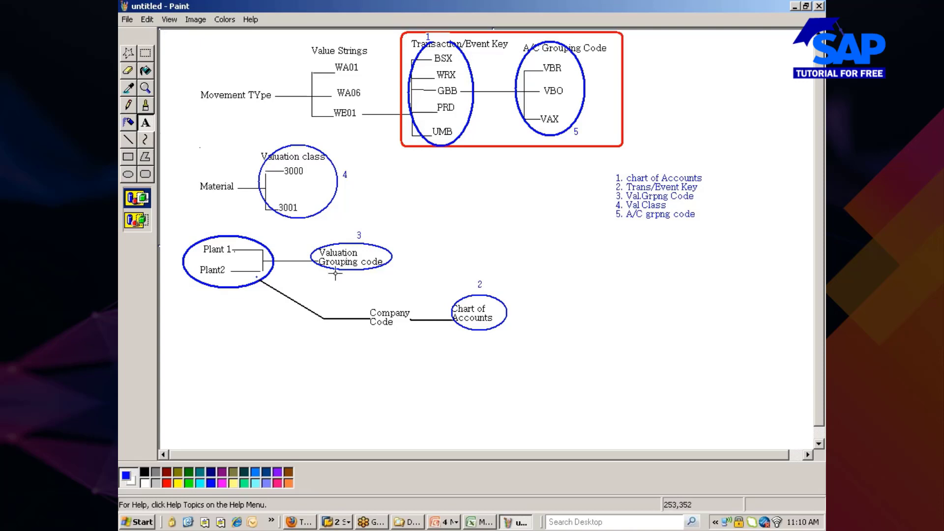
{"action": "key", "text": "alt+Tab"}
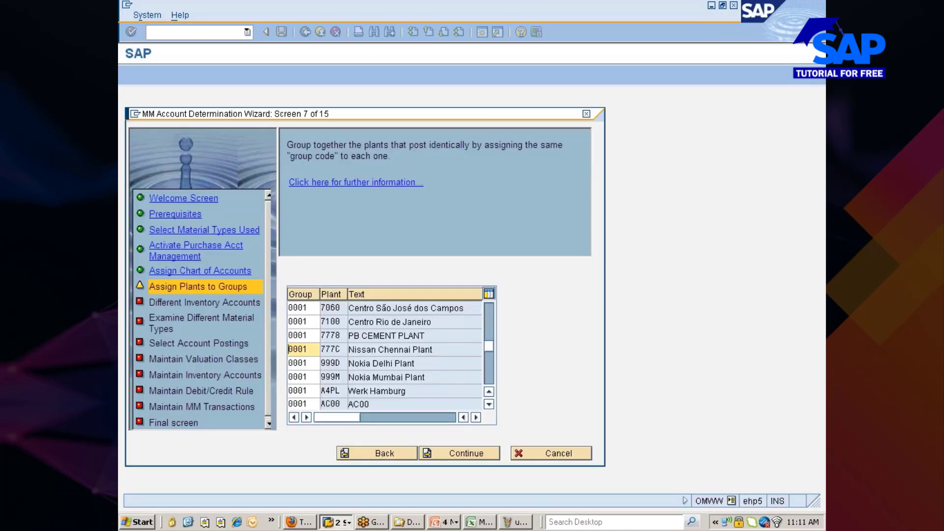
Accept the plant group assignments on screen 7 and continue to screen 8.
{"action": "key", "text": "alt+Tab"}
{"action": "key", "text": "alt+Tab"}
{"action": "left_click", "coordinate": [471, 453]}
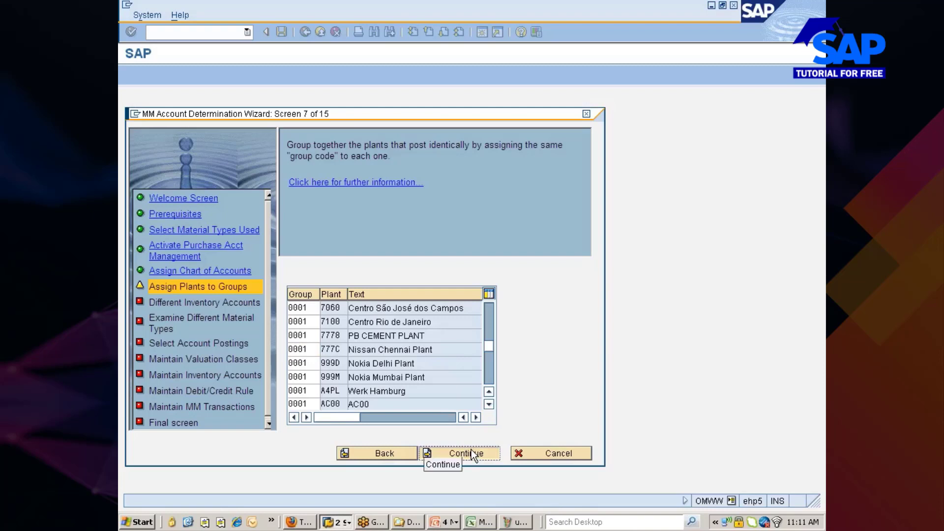
{"action": "left_click", "coordinate": [471, 451]}
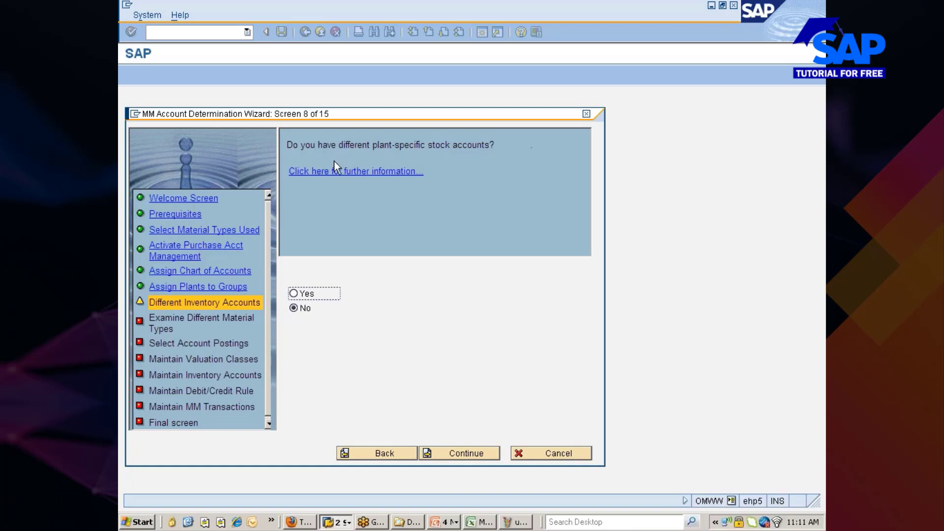
Answer No to plant-specific stock accounts and No to examining other material types.
{"action": "left_click", "coordinate": [305, 293]}
{"action": "left_click", "coordinate": [303, 309]}
{"action": "left_click", "coordinate": [469, 453]}
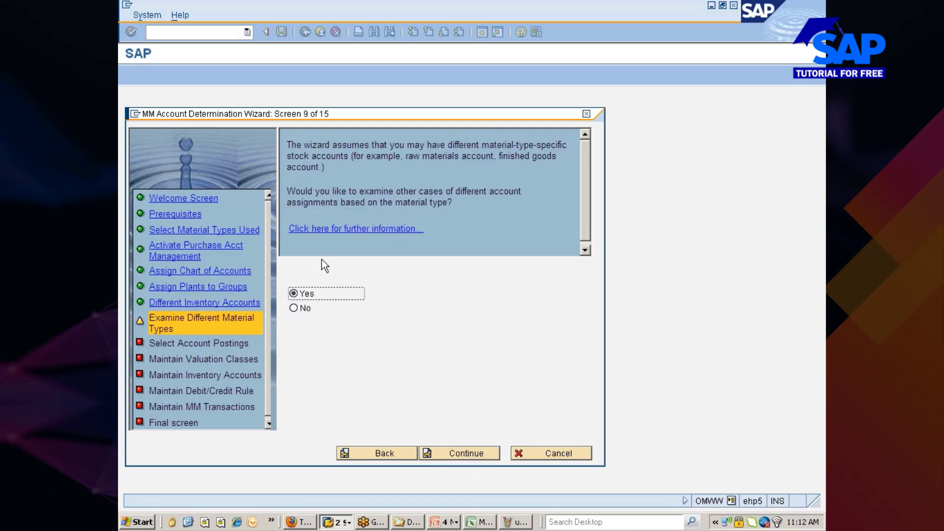
{"action": "left_click", "coordinate": [305, 307]}
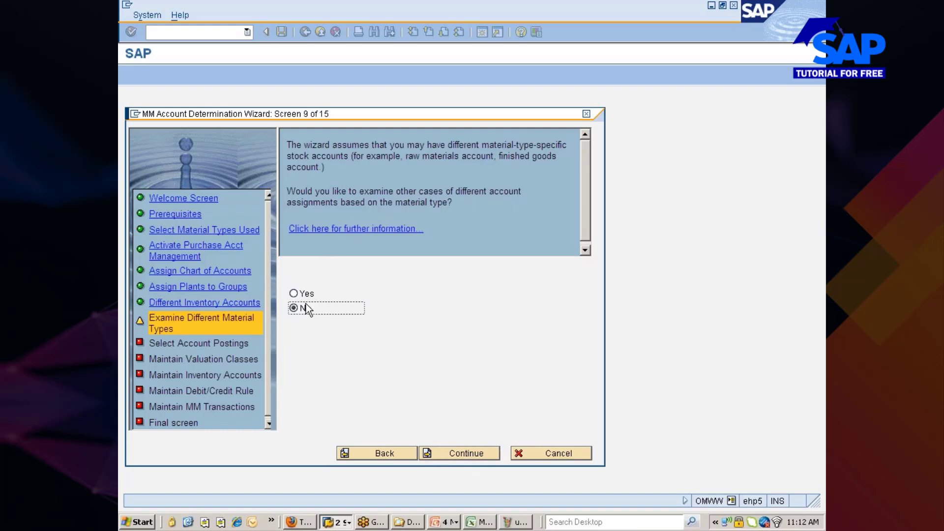
{"action": "left_click", "coordinate": [464, 453]}
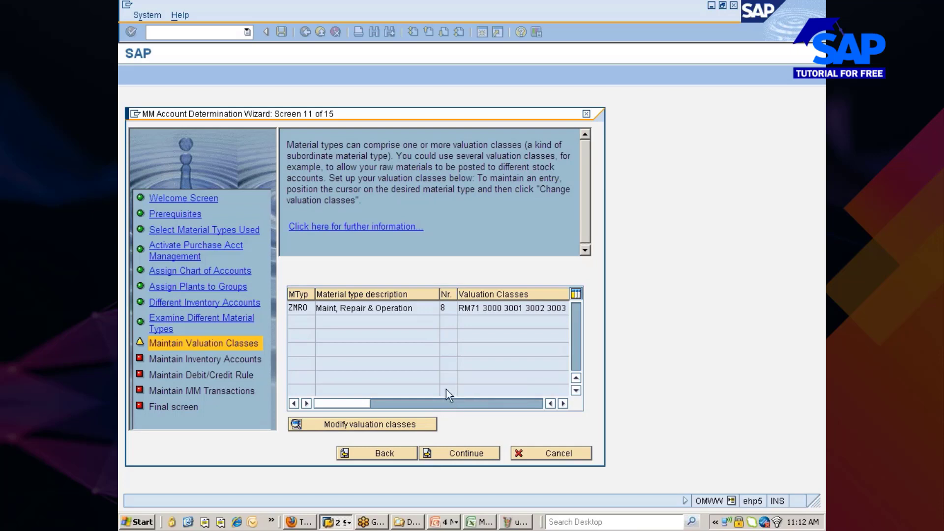
Accept ZMRO's valuation classes 3000–3003 and stock account 300010, continuing to screen 13.
{"action": "left_click", "coordinate": [298, 308]}
{"action": "left_click", "coordinate": [467, 453]}
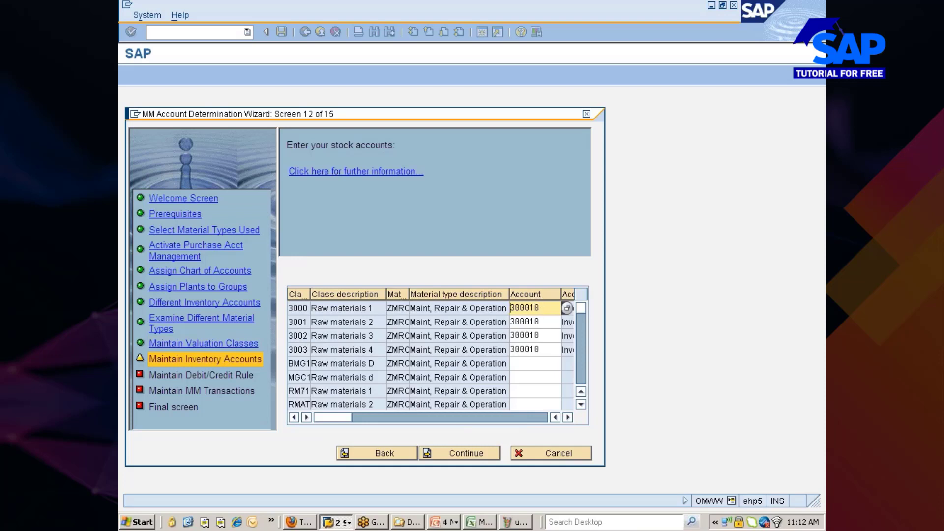
{"action": "left_click", "coordinate": [489, 417]}
{"action": "left_click_drag", "start_coordinate": [488, 418], "coordinate": [347, 421]}
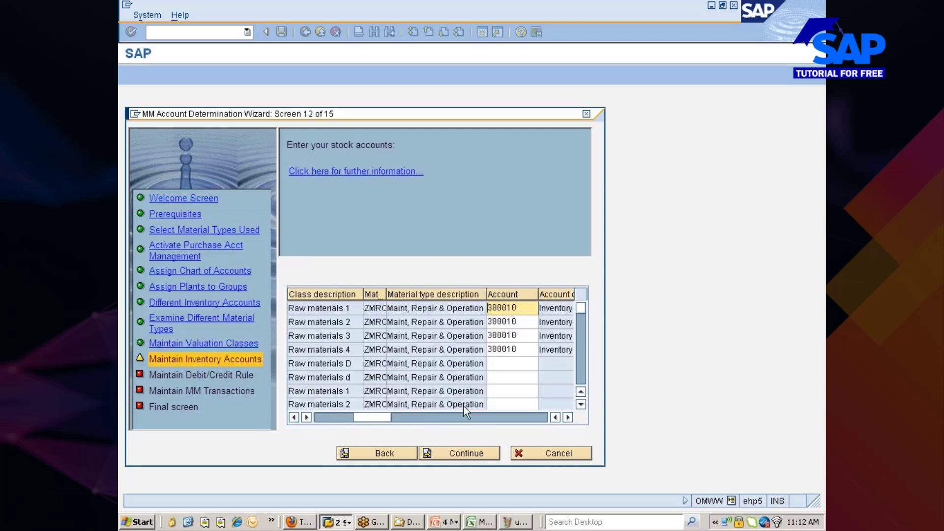
{"action": "left_click", "coordinate": [457, 448]}
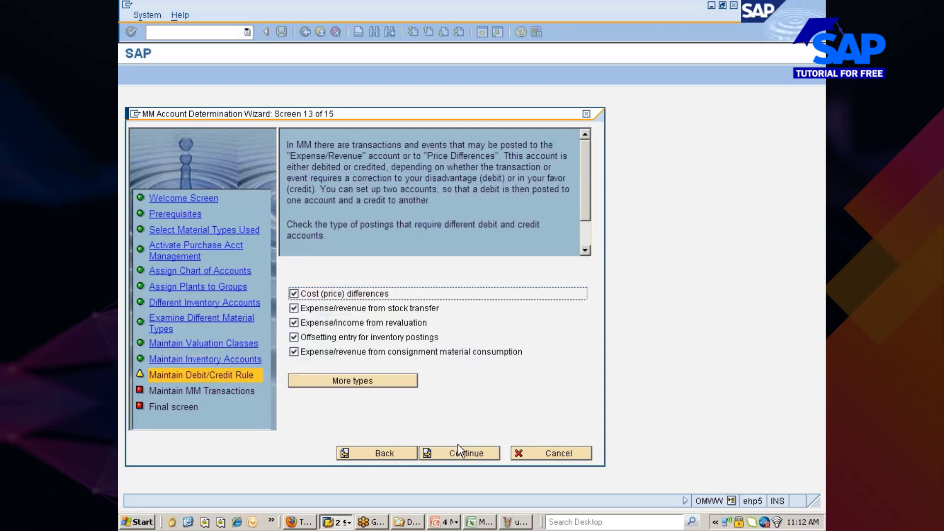
Continue to screen 14, browse the goods receipt transactions, then cancel the wizard and confirm.
{"action": "left_click", "coordinate": [454, 453]}
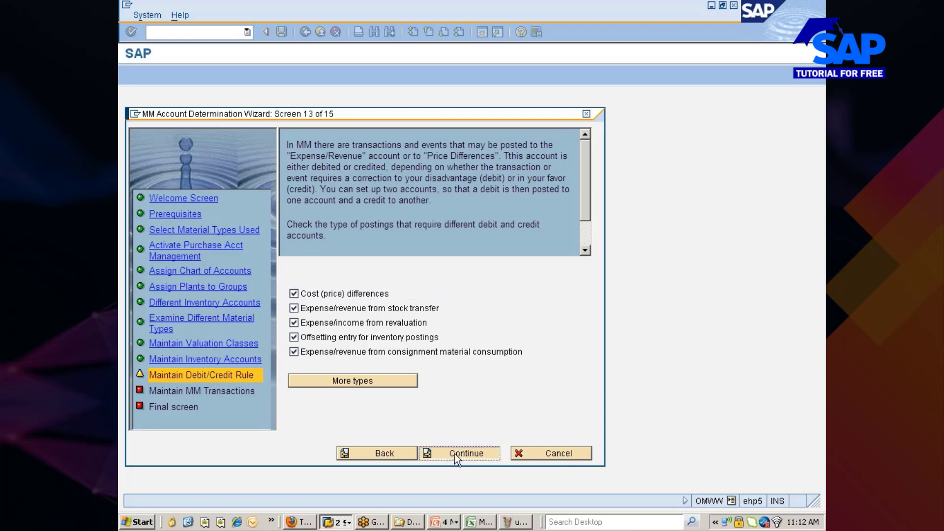
{"action": "left_click", "coordinate": [454, 453]}
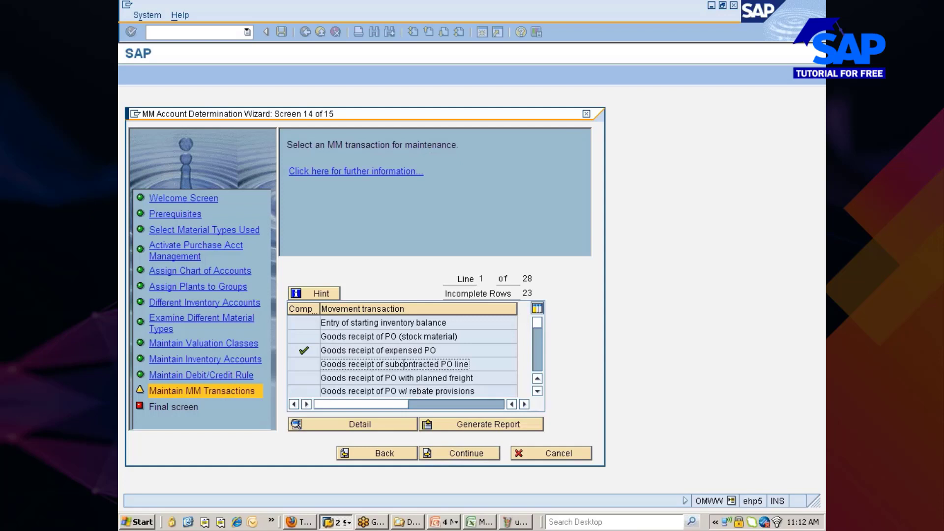
{"action": "scroll", "coordinate": [416, 379], "scroll_direction": "down", "scroll_amount": 2}
{"action": "left_click", "coordinate": [431, 336]}
{"action": "left_click", "coordinate": [423, 350]}
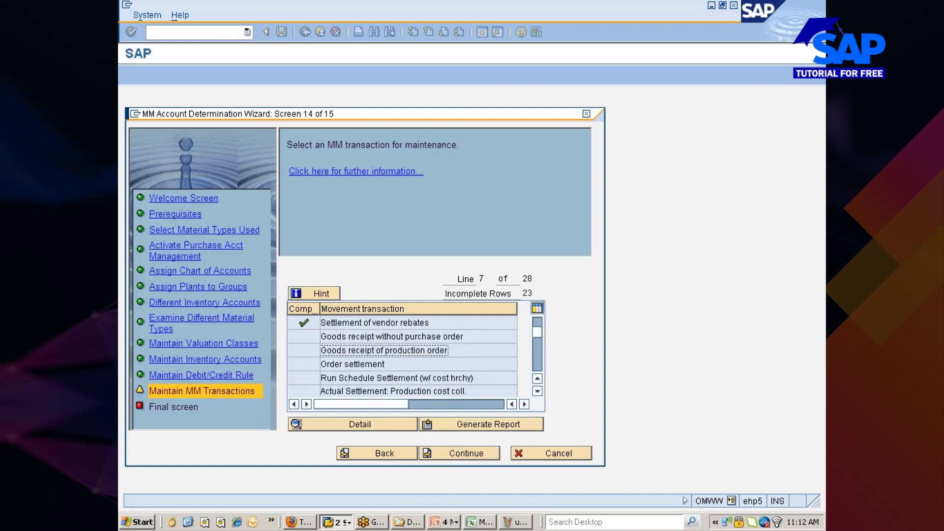
{"action": "scroll", "coordinate": [393, 353], "scroll_direction": "up", "scroll_amount": 1}
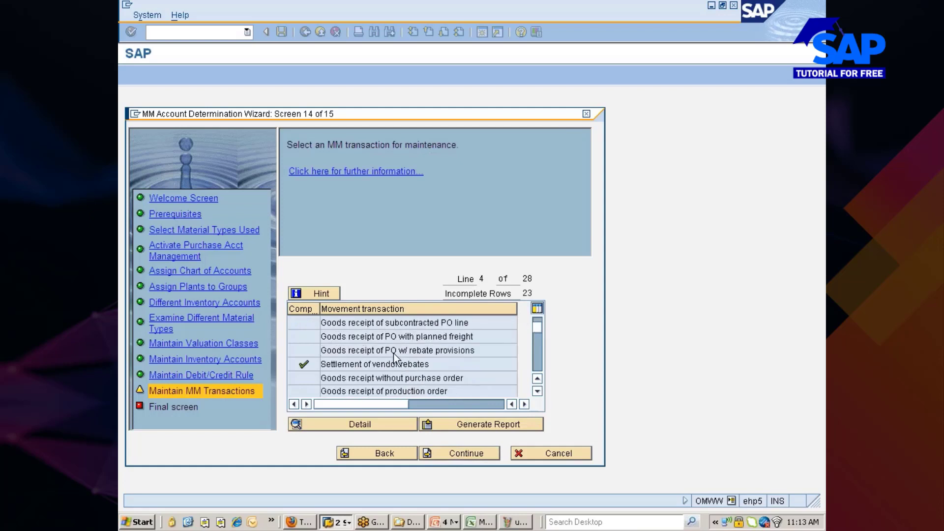
{"action": "scroll", "coordinate": [394, 353], "scroll_direction": "up", "scroll_amount": 1}
{"action": "scroll", "coordinate": [398, 363], "scroll_direction": "down", "scroll_amount": 4}
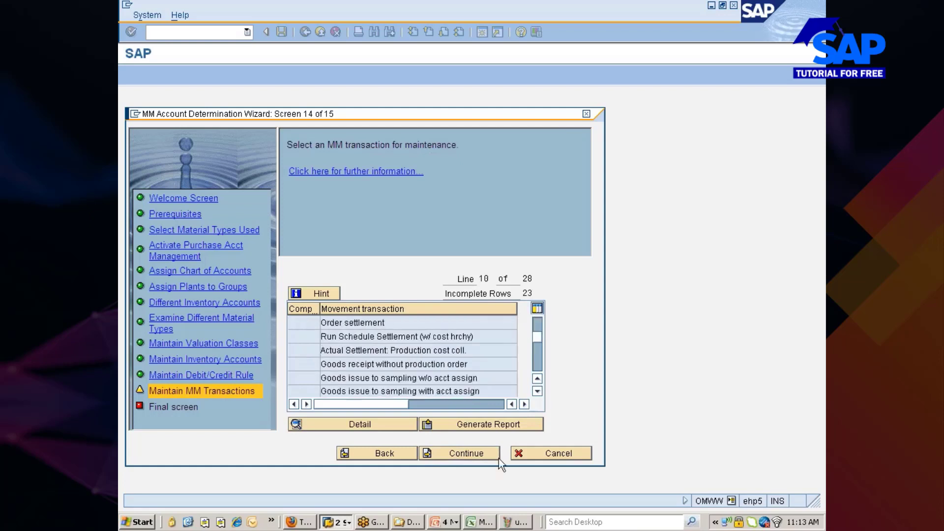
{"action": "left_click", "coordinate": [556, 457]}
{"action": "left_click", "coordinate": [325, 266]}
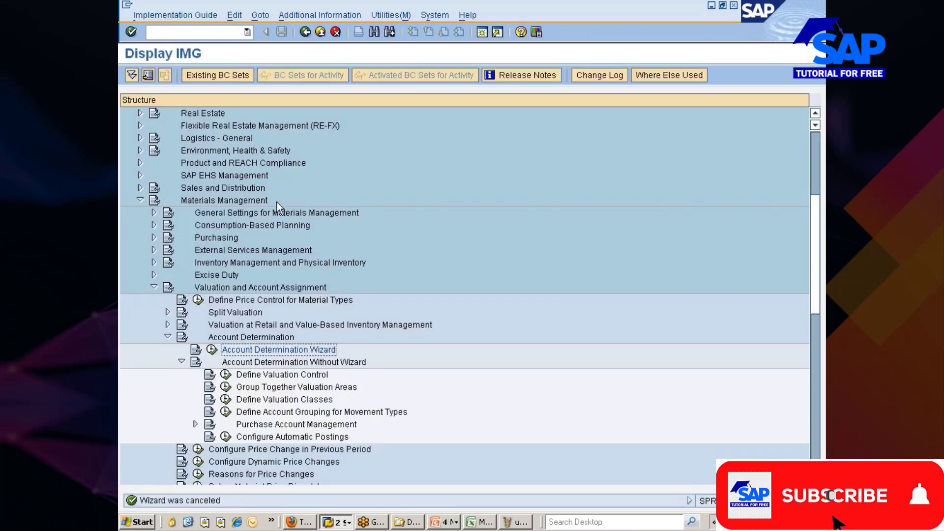
Select and execute Define Valuation Control under Account Determination Without Wizard.
{"action": "scroll", "coordinate": [371, 324], "scroll_direction": "down", "scroll_amount": 3}
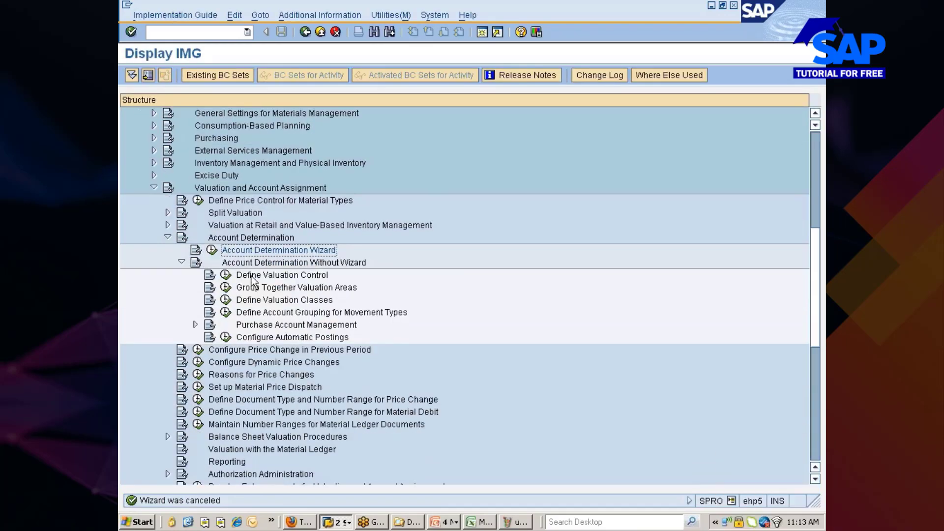
{"action": "left_click", "coordinate": [251, 275]}
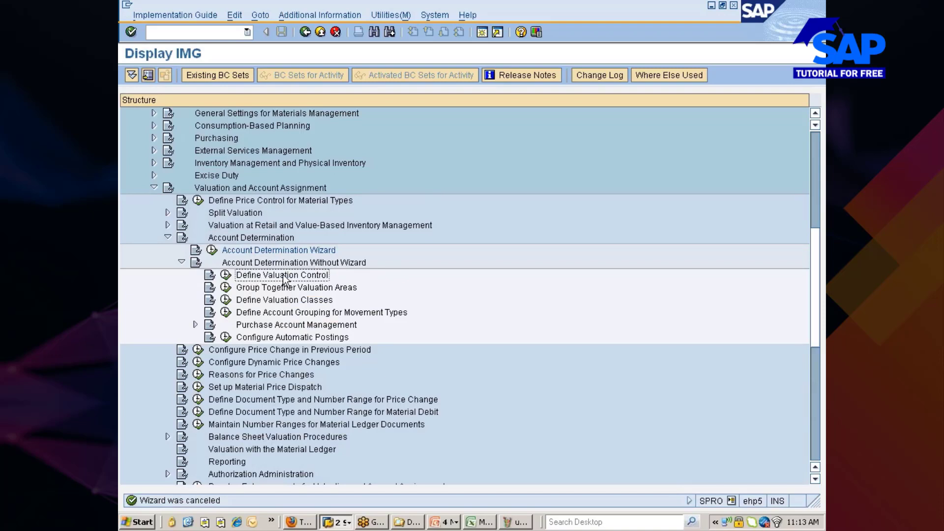
{"action": "left_click", "coordinate": [226, 275]}
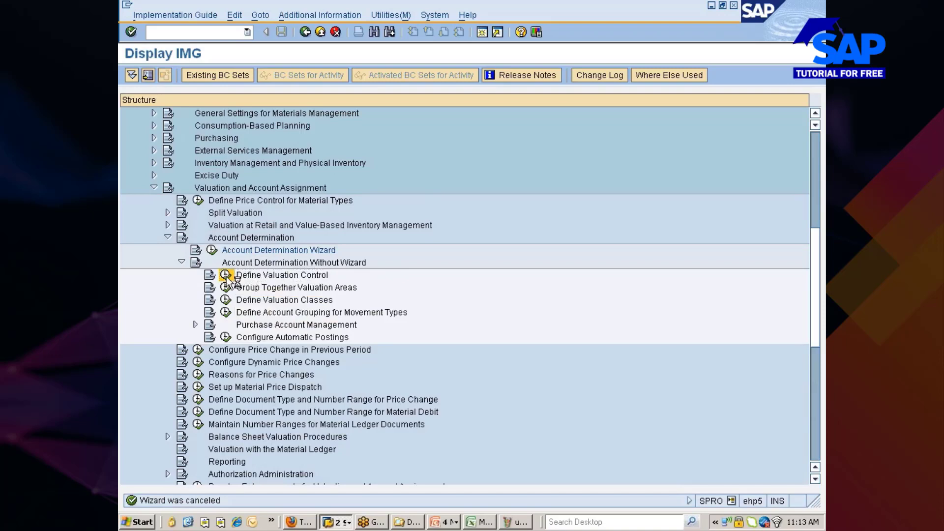
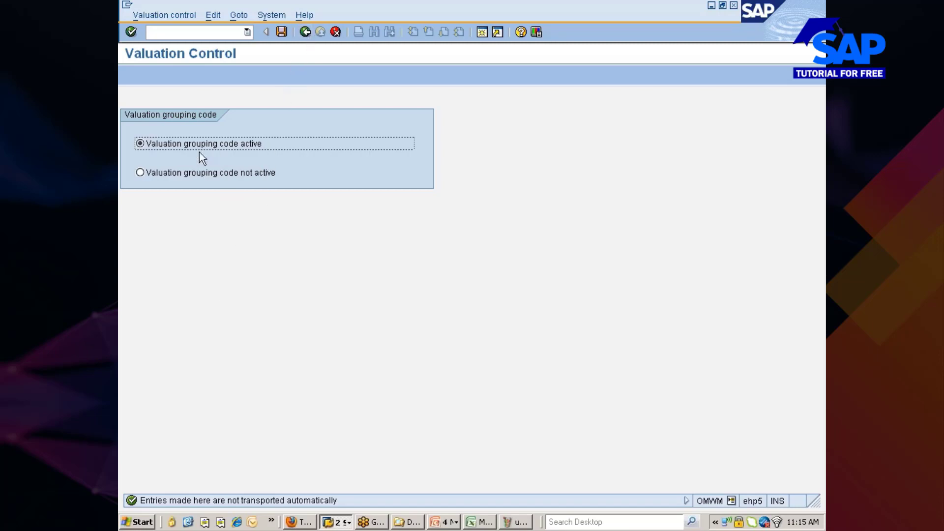
Return from Valuation Control to the IMG account determination tree and switch to the Excel workbook.
{"action": "left_click", "coordinate": [310, 33]}
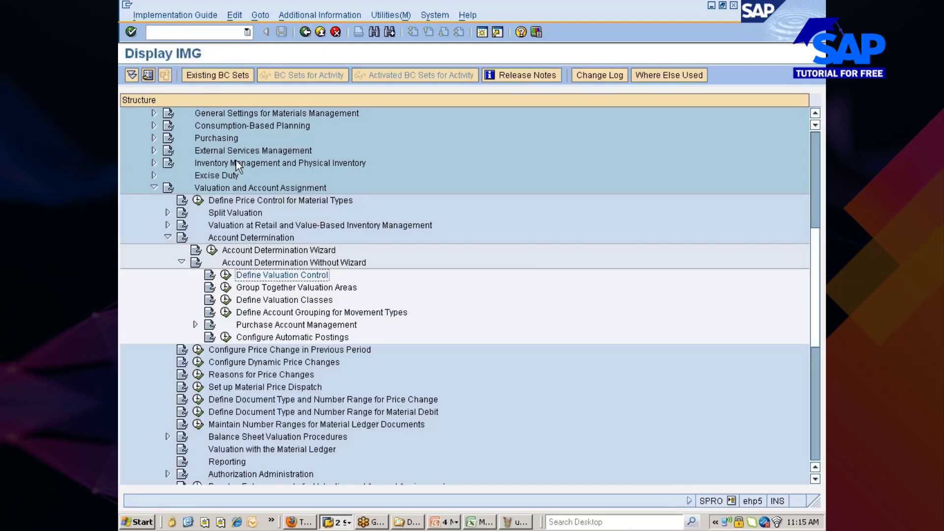
{"action": "left_click", "coordinate": [277, 290]}
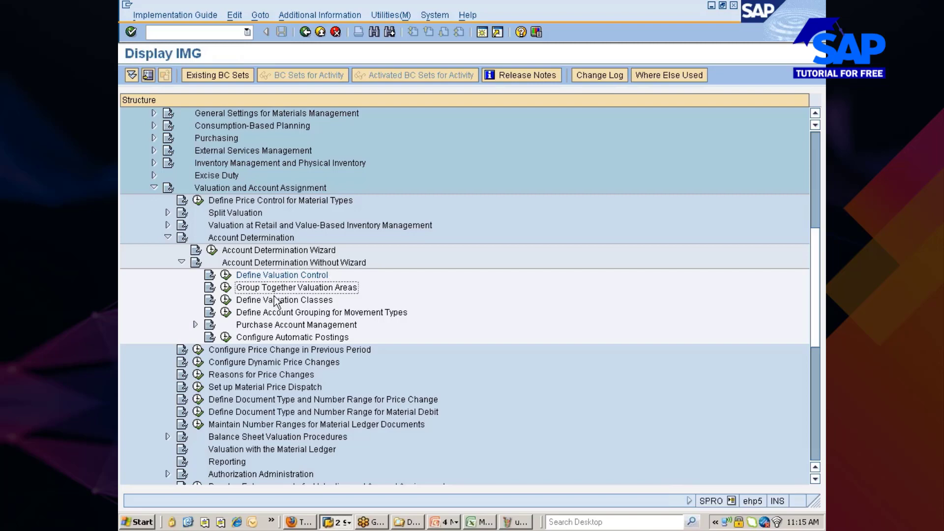
{"action": "left_click", "coordinate": [485, 523]}
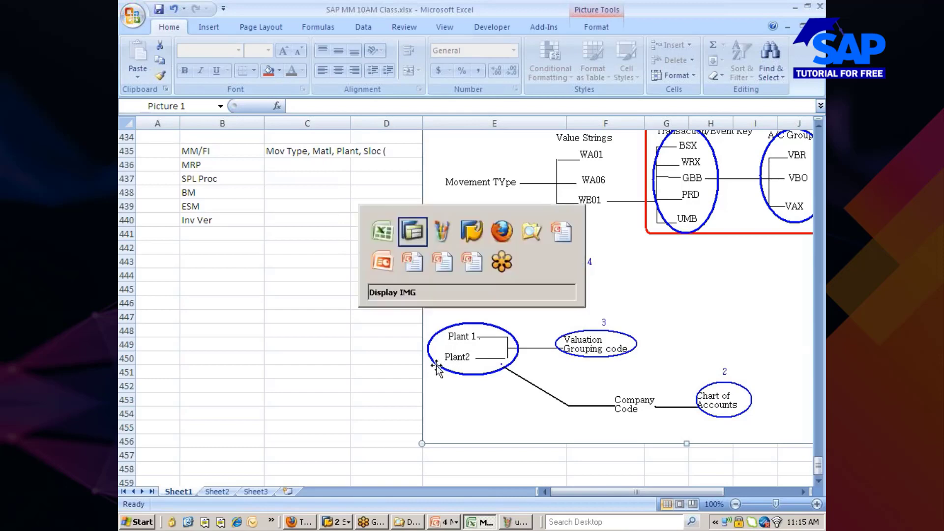
Go from the Excel valuation grouping diagram back to the SAP Display IMG window.
{"action": "key", "text": "alt+Tab"}
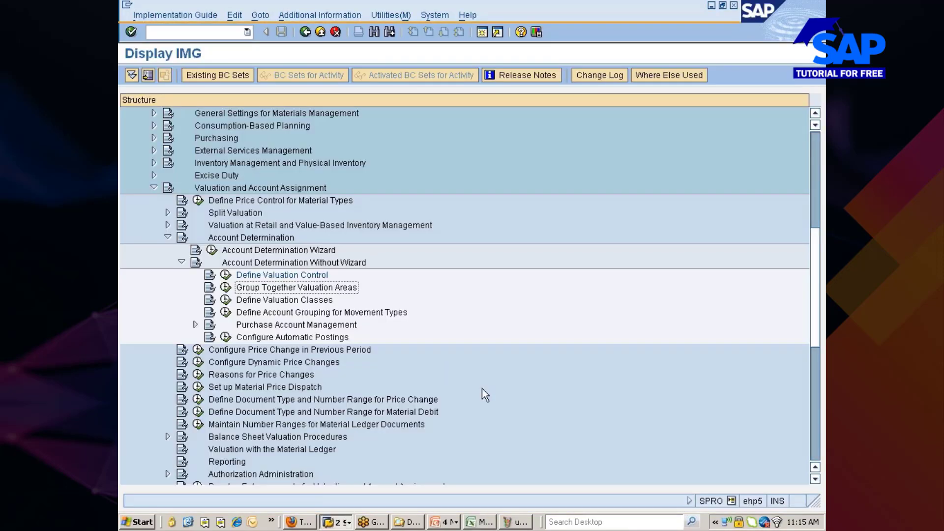
Run Group Together Valuation Areas and position the table at valuation area 777C.
{"action": "left_click", "coordinate": [225, 287]}
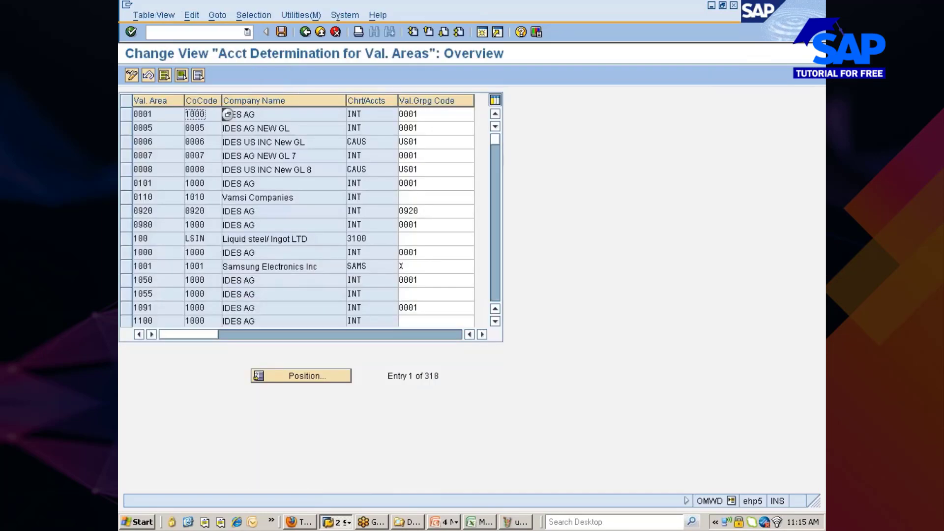
{"action": "left_click", "coordinate": [306, 379]}
{"action": "type", "text": "777"}
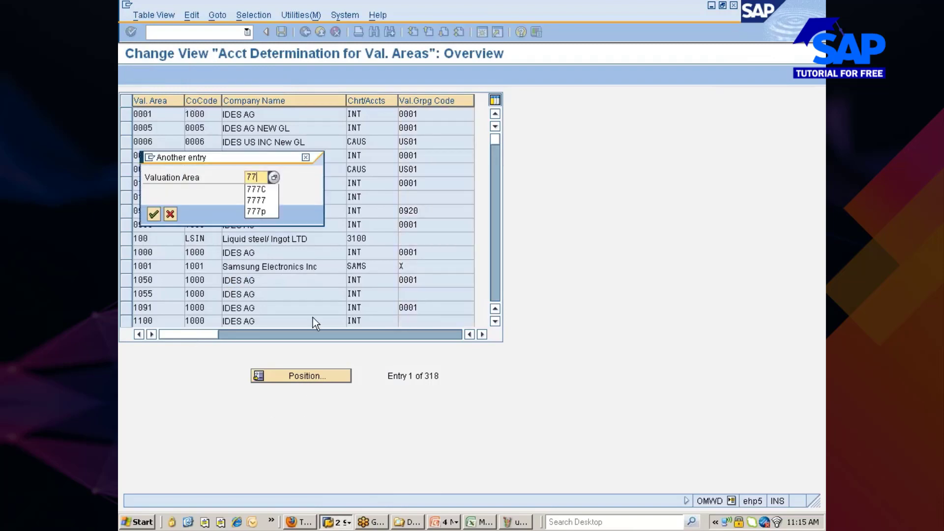
{"action": "key", "text": "Down"}
{"action": "key", "text": "Return"}
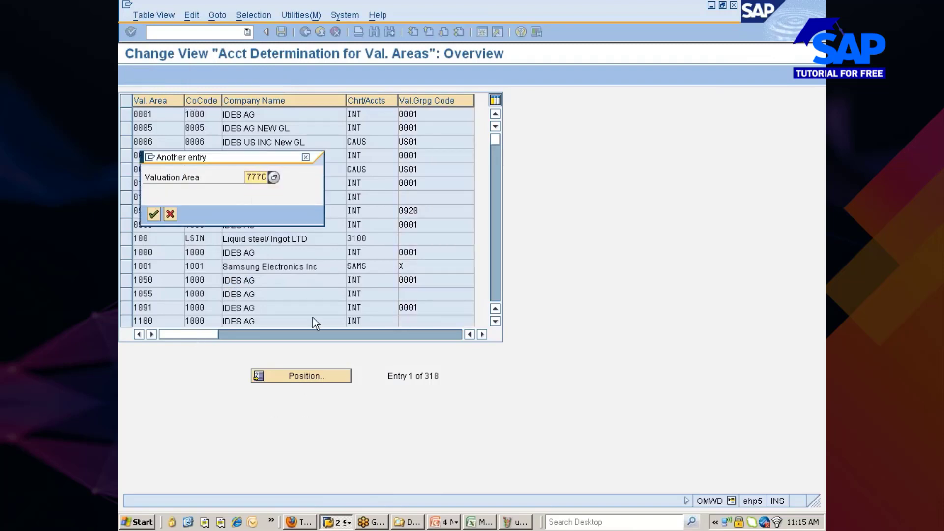
{"action": "left_click", "coordinate": [153, 213]}
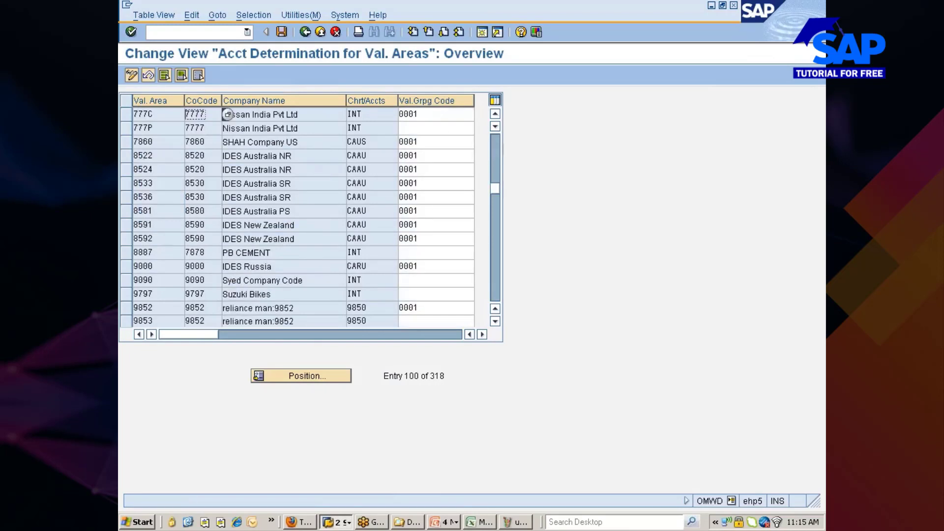
Enter valuation grouping code NISN for valuation areas 777C and 777P, then save.
{"action": "key", "text": "Tab"}
{"action": "key", "text": "BackSpace"}
{"action": "key", "text": "BackSpace"}
{"action": "key", "text": "BackSpace"}
{"action": "key", "text": "BackSpace"}
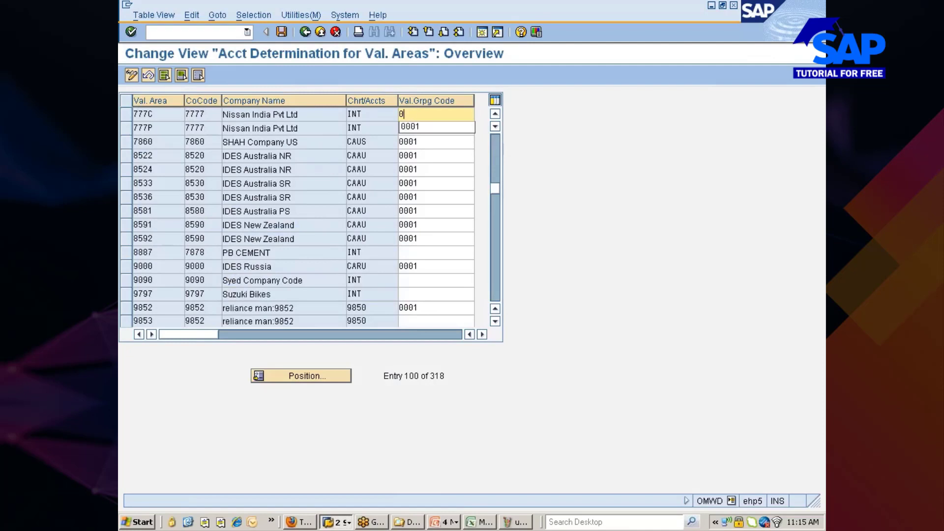
{"action": "type", "text": "7777"}
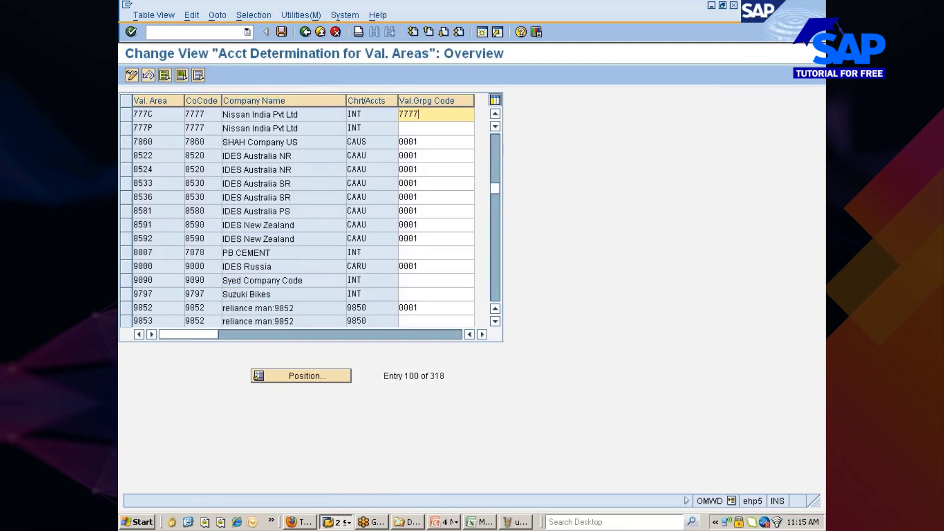
{"action": "left_click", "coordinate": [422, 129]}
{"action": "type", "text": "7777"}
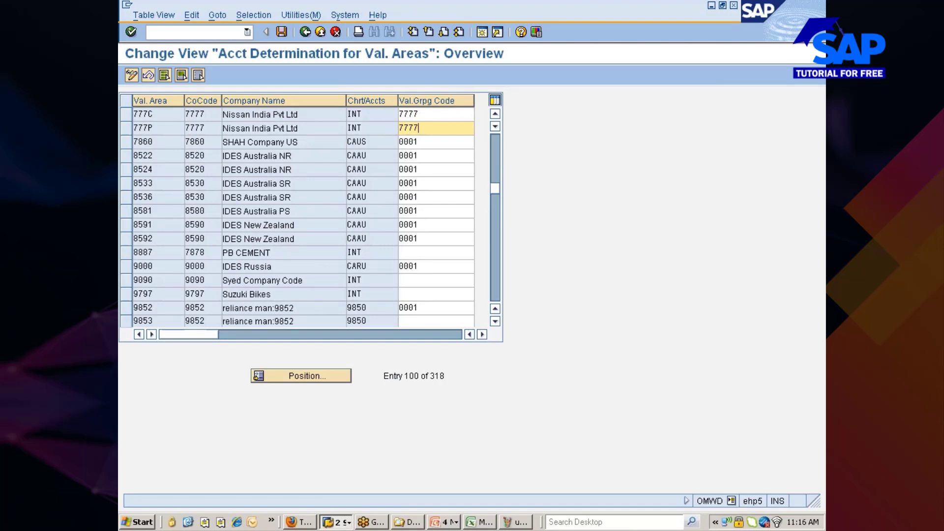
{"action": "key", "text": "BackSpace"}
{"action": "key", "text": "BackSpace"}
{"action": "key", "text": "BackSpace"}
{"action": "key", "text": "BackSpace"}
{"action": "key", "text": "Down"}
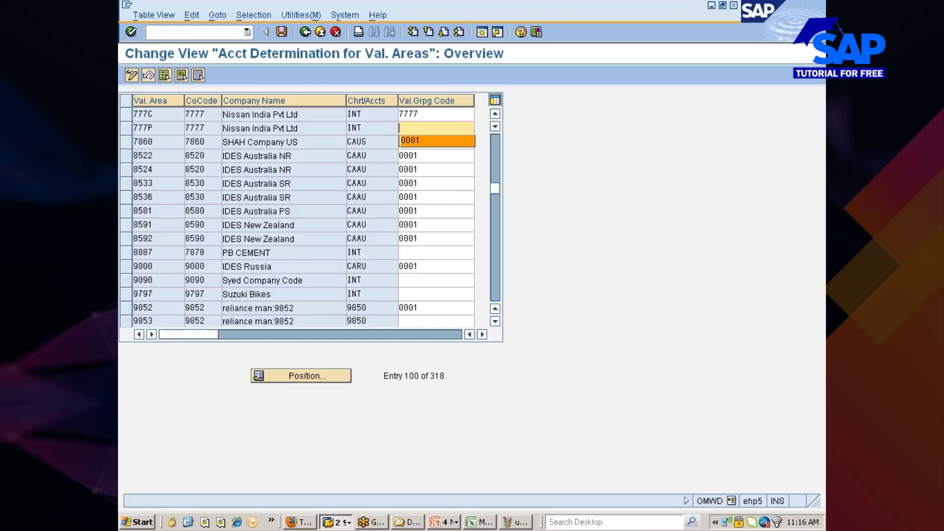
{"action": "left_click", "coordinate": [421, 114]}
{"action": "key", "text": "BackSpace"}
{"action": "key", "text": "BackSpace"}
{"action": "key", "text": "BackSpace"}
{"action": "key", "text": "BackSpace"}
{"action": "type", "text": "nisn"}
{"action": "left_click", "coordinate": [421, 128]}
{"action": "type", "text": "nisn"}
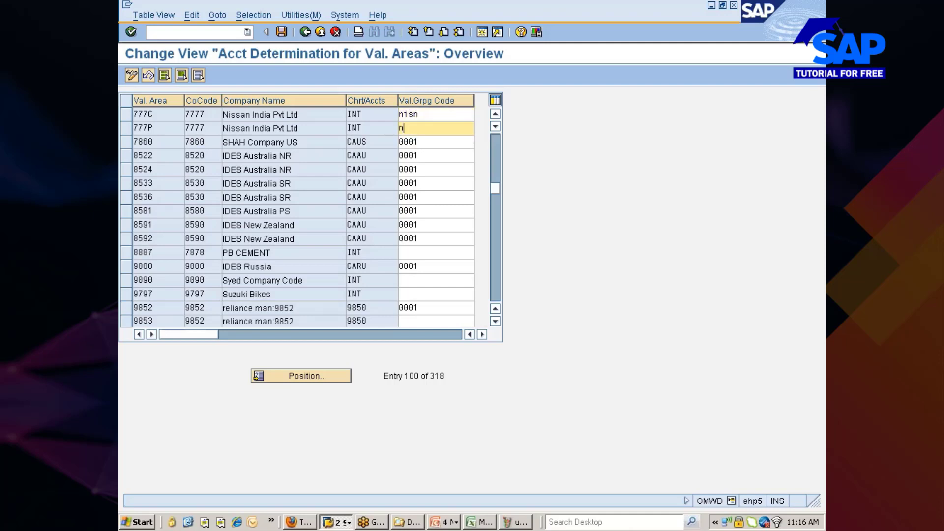
{"action": "key", "text": "Return"}
{"action": "left_click", "coordinate": [281, 31]}
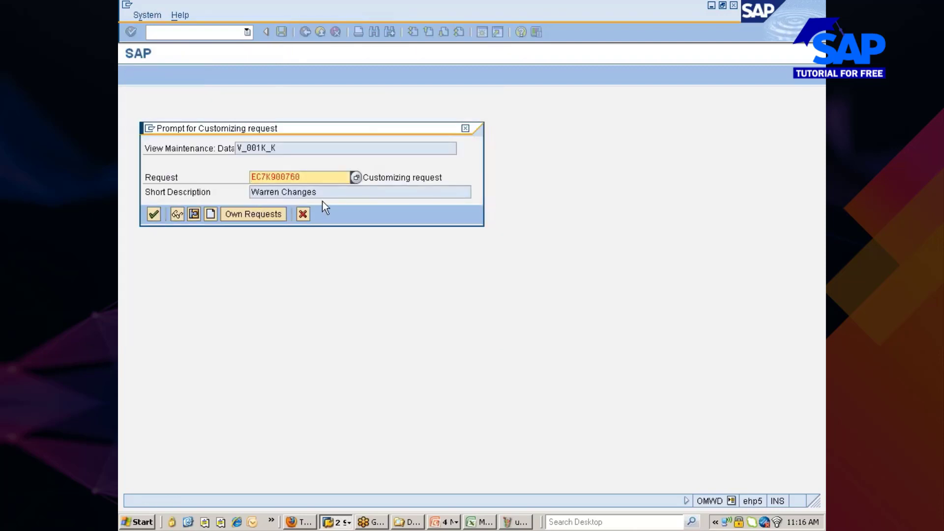
Save the grouping under the Nissan changes customizing request and return to the IMG tree.
{"action": "left_click", "coordinate": [257, 214]}
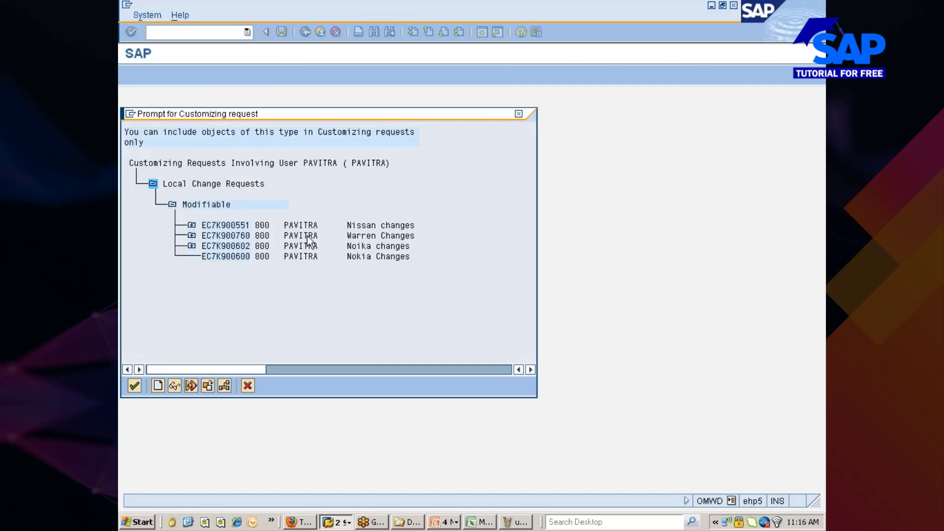
{"action": "double_click", "coordinate": [218, 224]}
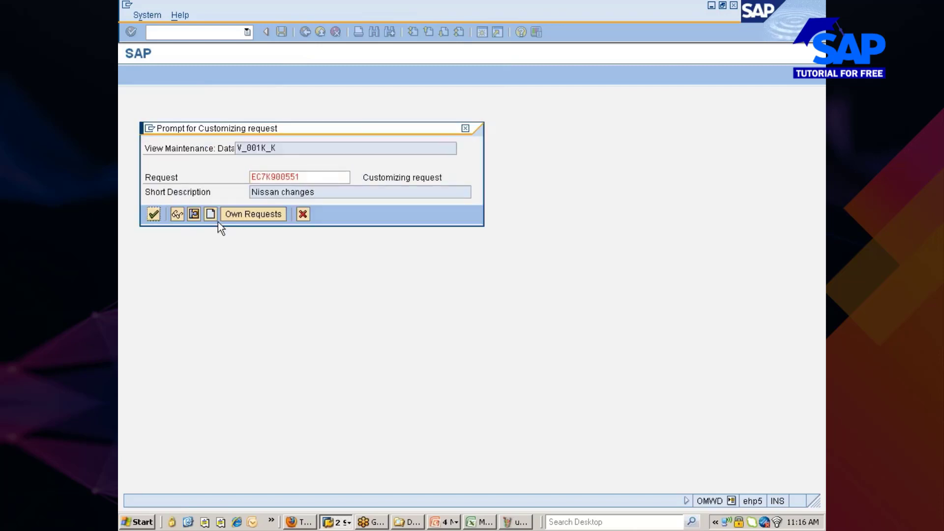
{"action": "left_click", "coordinate": [154, 215]}
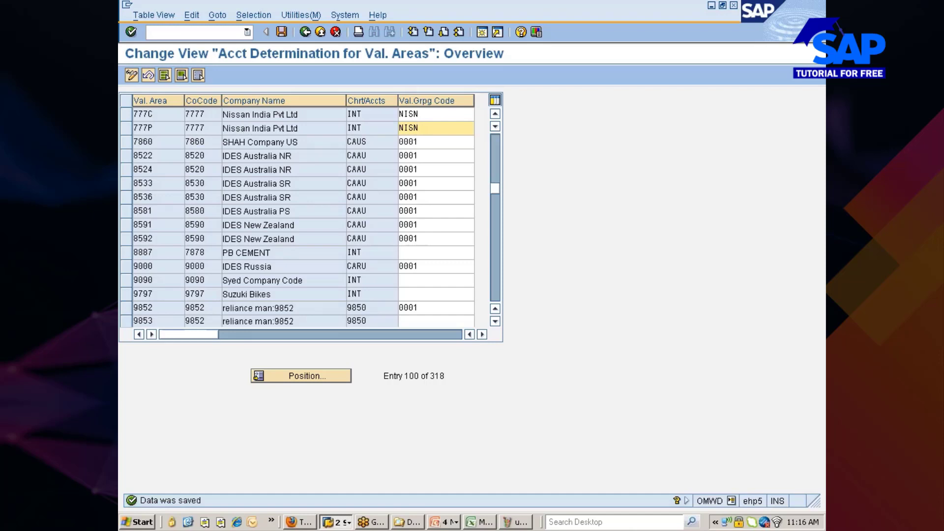
{"action": "left_click", "coordinate": [305, 32]}
{"action": "left_click", "coordinate": [276, 302]}
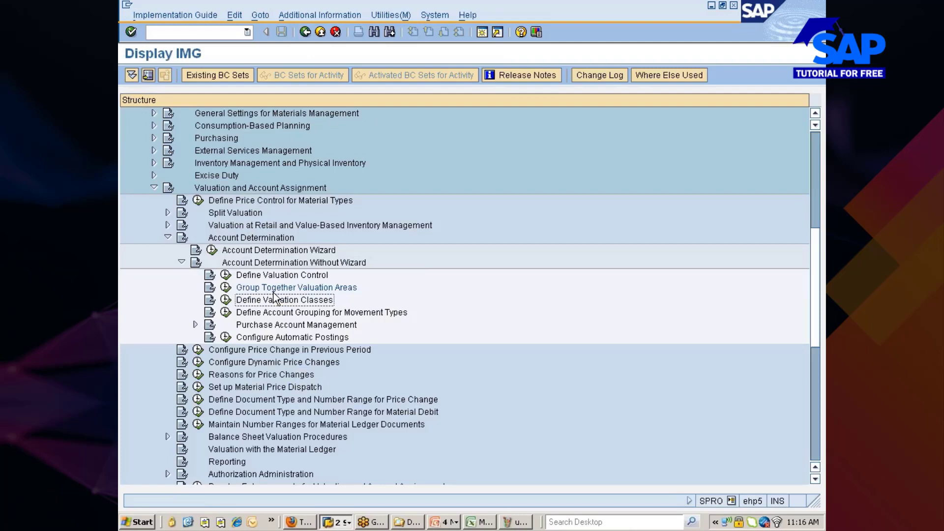
Copy raw-material valuation classes 3000, 3001 and 3002 as new classes 3006, 3007 and 3008.
{"action": "left_click", "coordinate": [226, 301]}
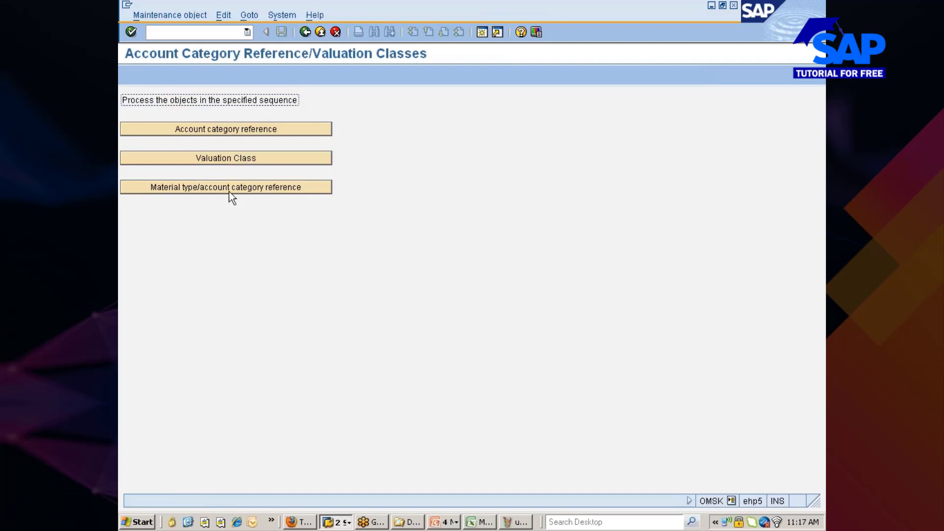
{"action": "left_click", "coordinate": [238, 161]}
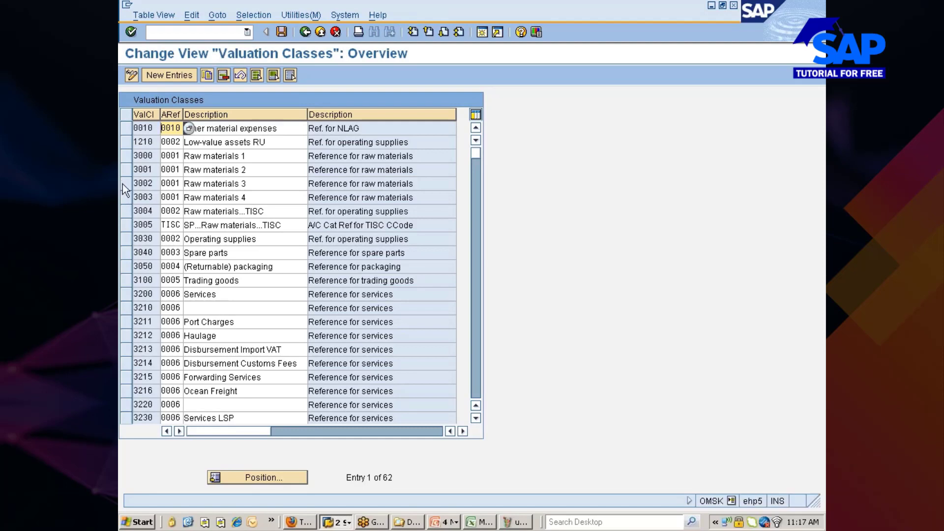
{"action": "left_click", "coordinate": [126, 155]}
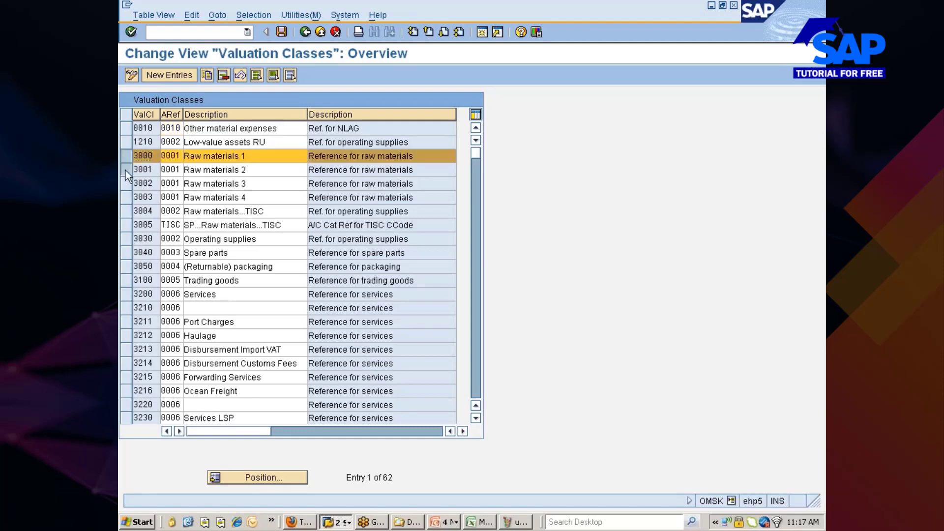
{"action": "left_click", "coordinate": [126, 169]}
{"action": "left_click", "coordinate": [126, 183]}
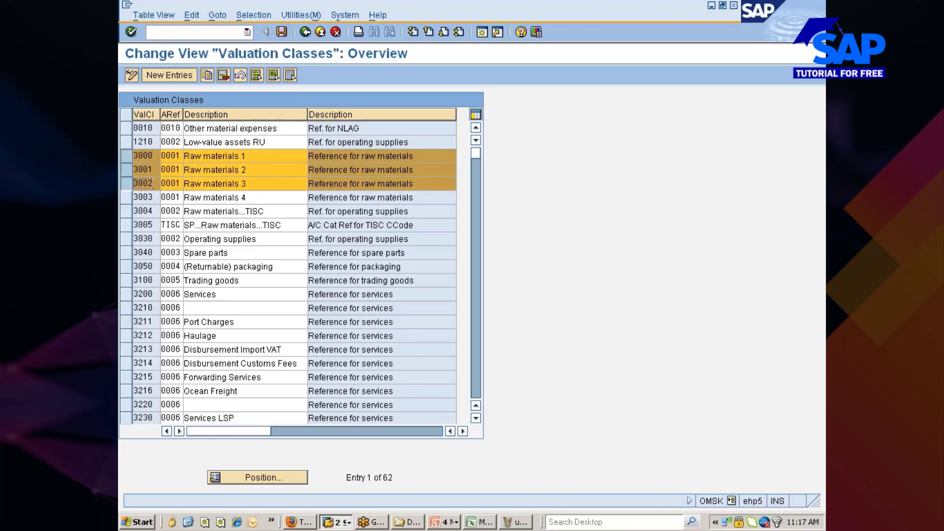
{"action": "left_click", "coordinate": [206, 74]}
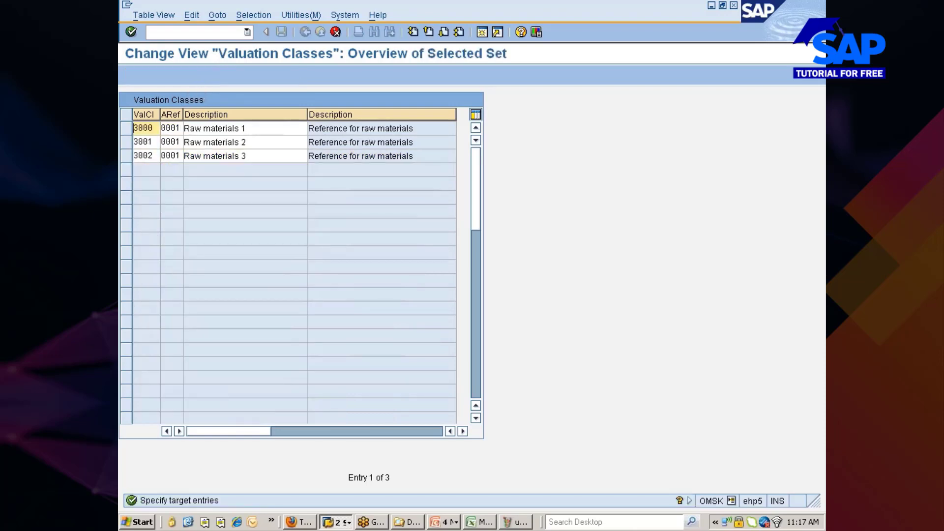
{"action": "key", "text": "BackSpace"}
{"action": "type", "text": "6"}
{"action": "key", "text": "Down"}
{"action": "key", "text": "BackSpace"}
{"action": "type", "text": "7"}
{"action": "key", "text": "Down"}
{"action": "key", "text": "BackSpace"}
{"action": "type", "text": "8"}
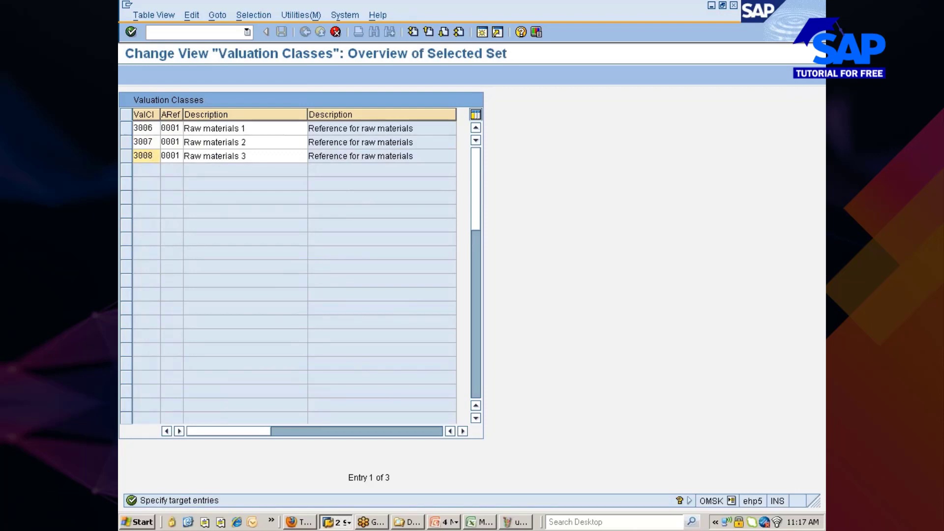
Give the three new classes raw-material descriptions ending 'for NISSAN', confirm them and save.
{"action": "left_click", "coordinate": [246, 128]}
{"action": "key", "text": "BackSpace"}
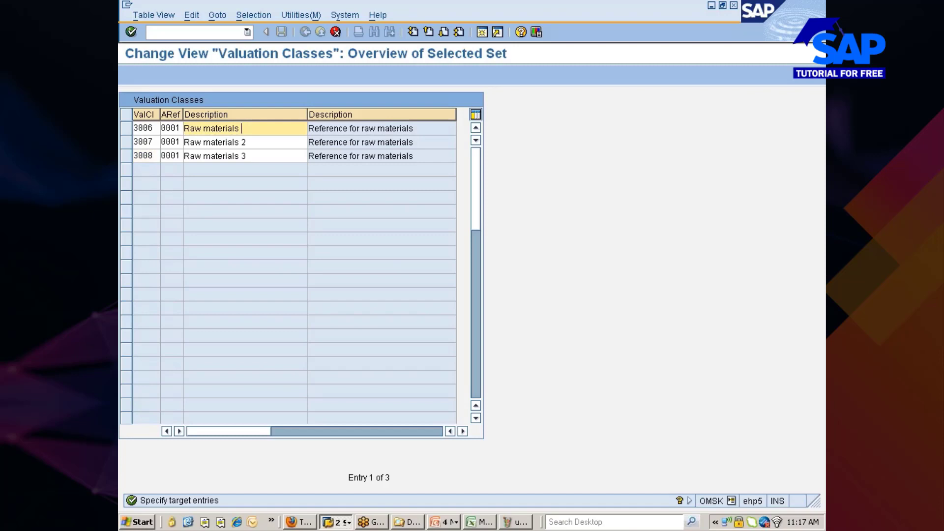
{"action": "key", "text": "BackSpace"}
{"action": "key", "text": "BackSpace"}
{"action": "key", "text": "BackSpace"}
{"action": "key", "text": "BackSpace"}
{"action": "key", "text": "BackSpace"}
{"action": "key", "text": "BackSpace"}
{"action": "type", "text": "l1"}
{"action": "type", "text": "1"}
{"action": "key", "text": "BackSpace"}
{"action": "type", "text": "..for NISSAN"}
{"action": "key", "text": "Tab"}
{"action": "key", "text": "Tab"}
{"action": "key", "text": "Tab"}
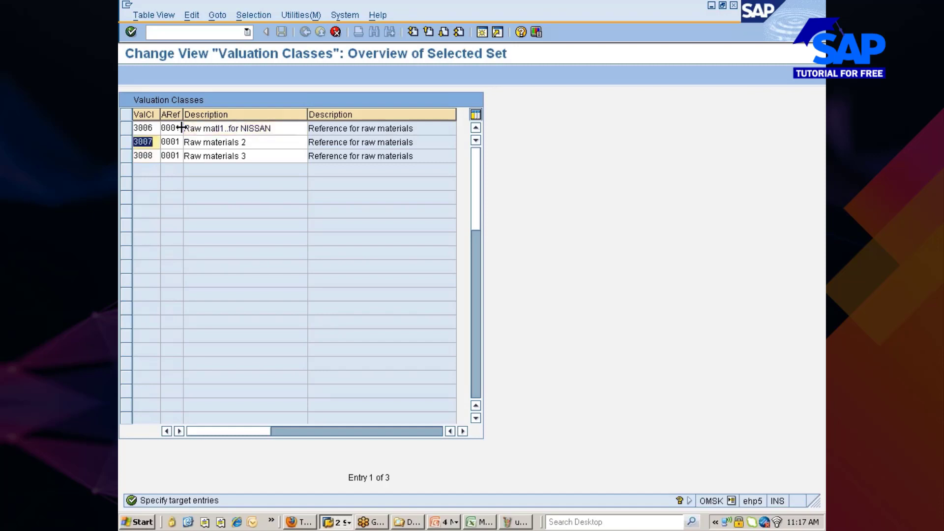
{"action": "key", "text": "ctrl+v"}
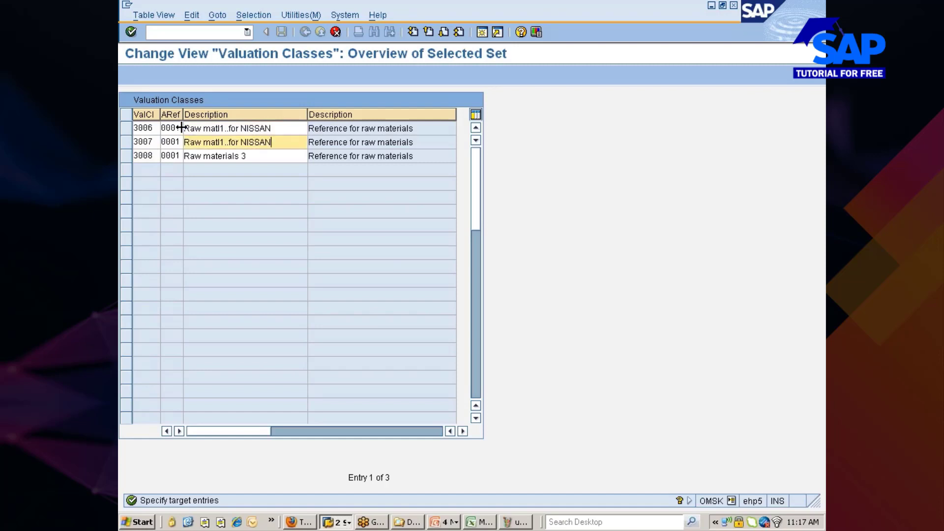
{"action": "key", "text": "Left"}
{"action": "key", "text": "Left"}
{"action": "key", "text": "Left"}
{"action": "key", "text": "Left"}
{"action": "key", "text": "Left"}
{"action": "key", "text": "Left"}
{"action": "key", "text": "Left"}
{"action": "key", "text": "Left"}
{"action": "key", "text": "Left"}
{"action": "key", "text": "Left"}
{"action": "key", "text": "Left"}
{"action": "key", "text": "Left"}
{"action": "key", "text": "BackSpace"}
{"action": "type", "text": "2"}
{"action": "key", "text": "Down"}
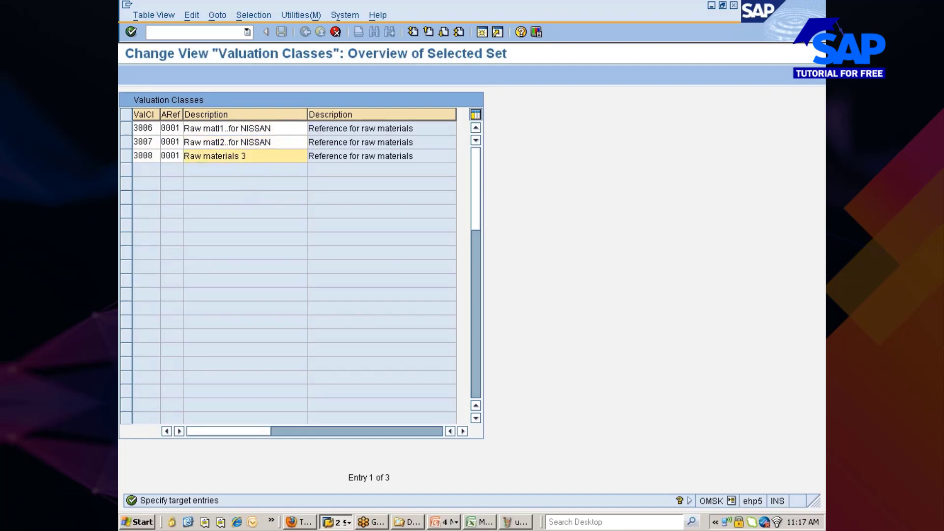
{"action": "key", "text": "shift+Home"}
{"action": "key", "text": "ctrl+v"}
{"action": "key", "text": "BackSpace"}
{"action": "type", "text": "2"}
{"action": "key", "text": "Return"}
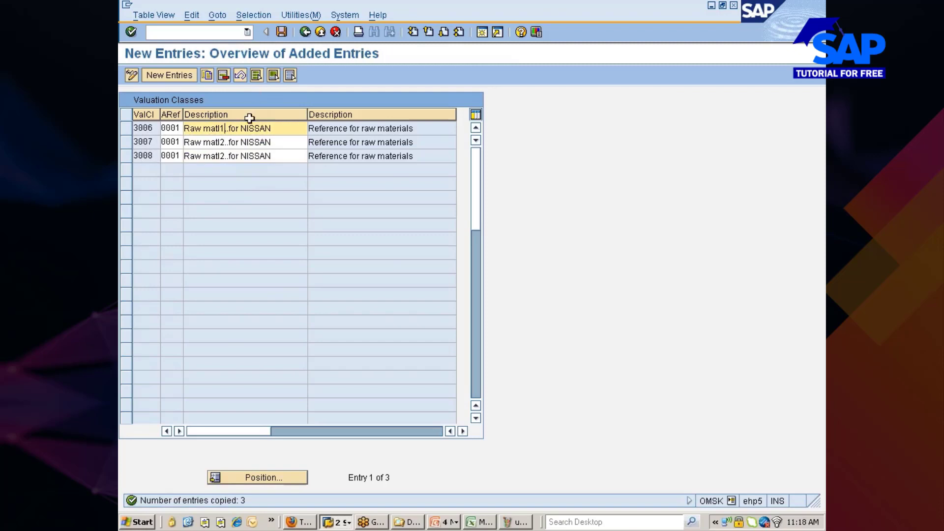
{"action": "left_click", "coordinate": [281, 32]}
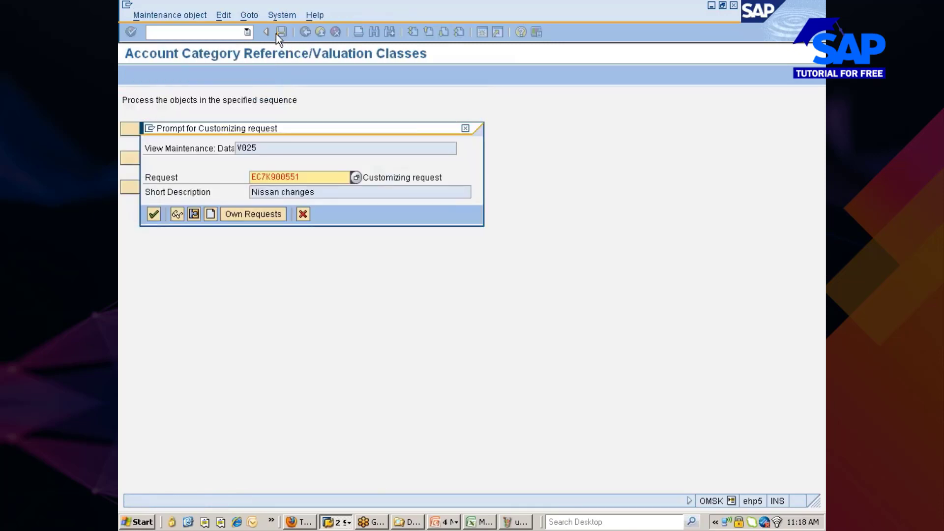
Finish saving under Nissan changes, then open the SAP Reference IMG in a new /ospro session.
{"action": "left_click", "coordinate": [155, 214]}
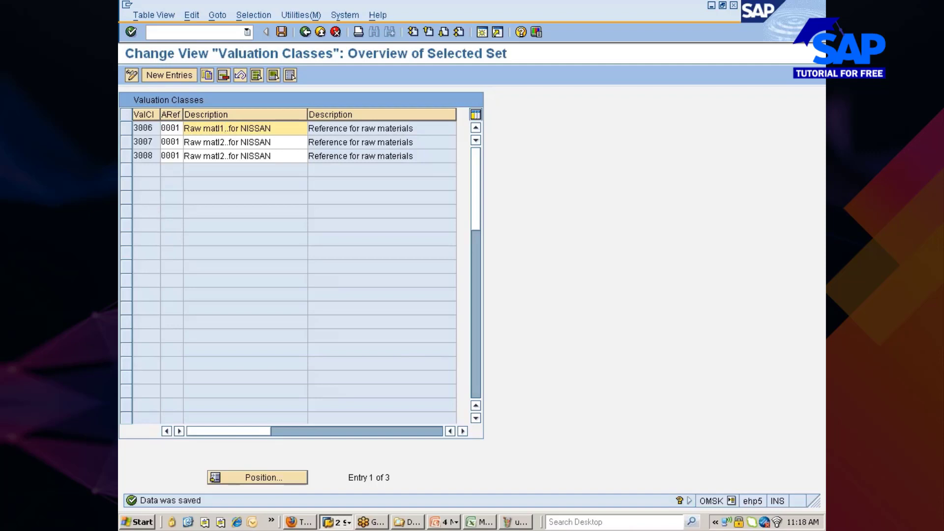
{"action": "left_click", "coordinate": [211, 33]}
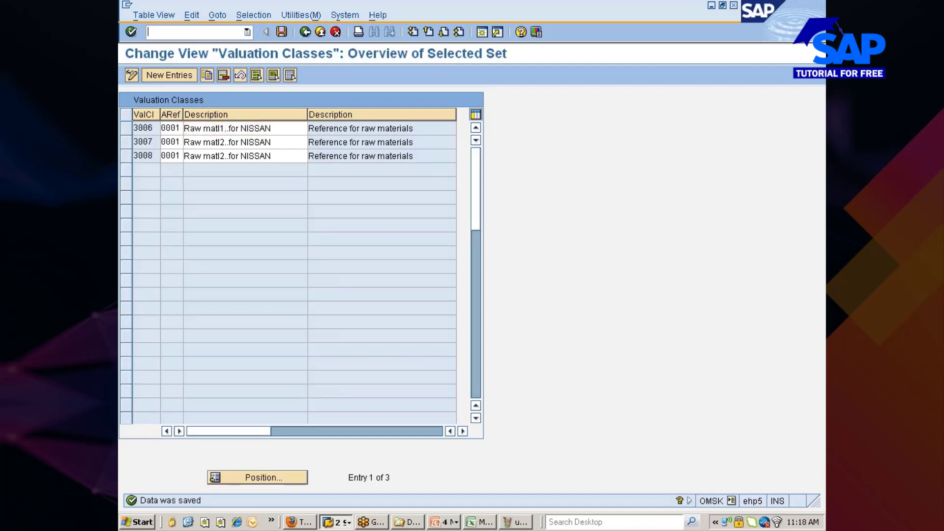
{"action": "type", "text": "/ospro"}
{"action": "key", "text": "Return"}
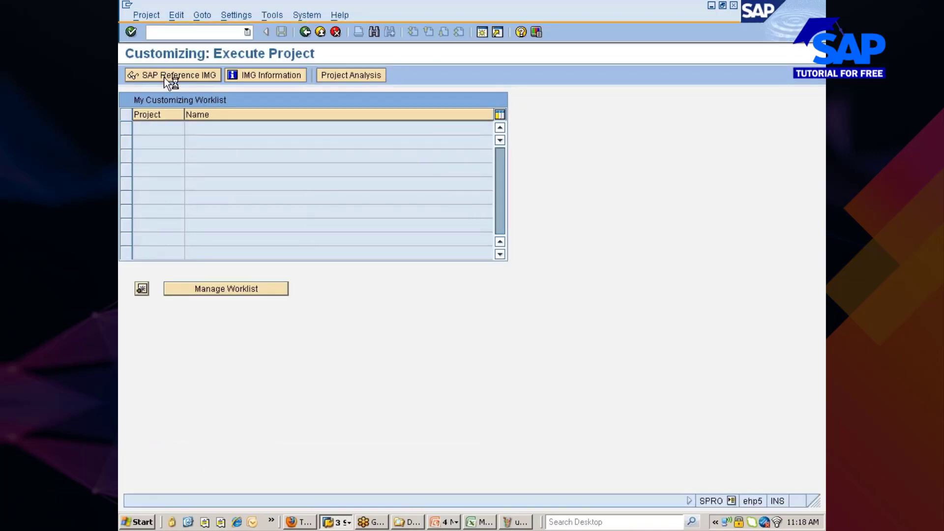
{"action": "left_click", "coordinate": [165, 77]}
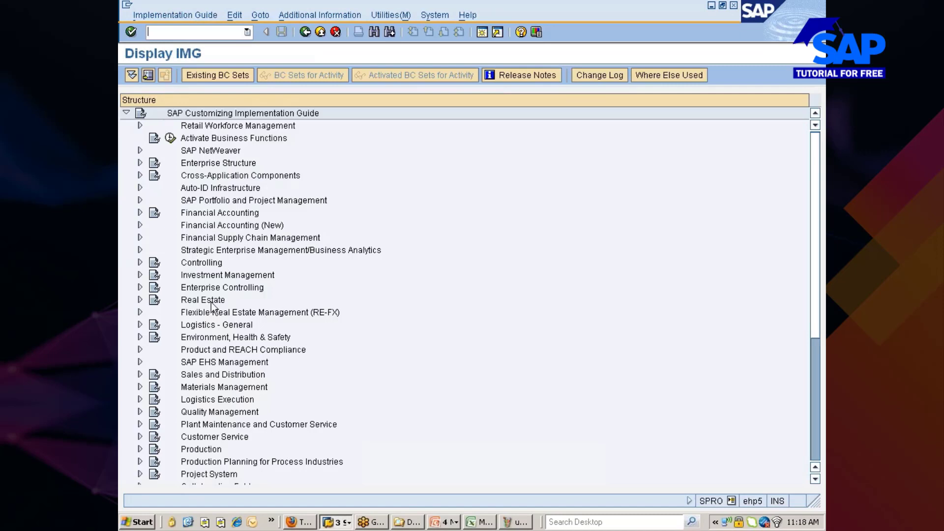
Expand Logistics - General > Material Master > Basic Settings > Material Types and run Define Attributes of Material Types.
{"action": "left_click", "coordinate": [216, 342]}
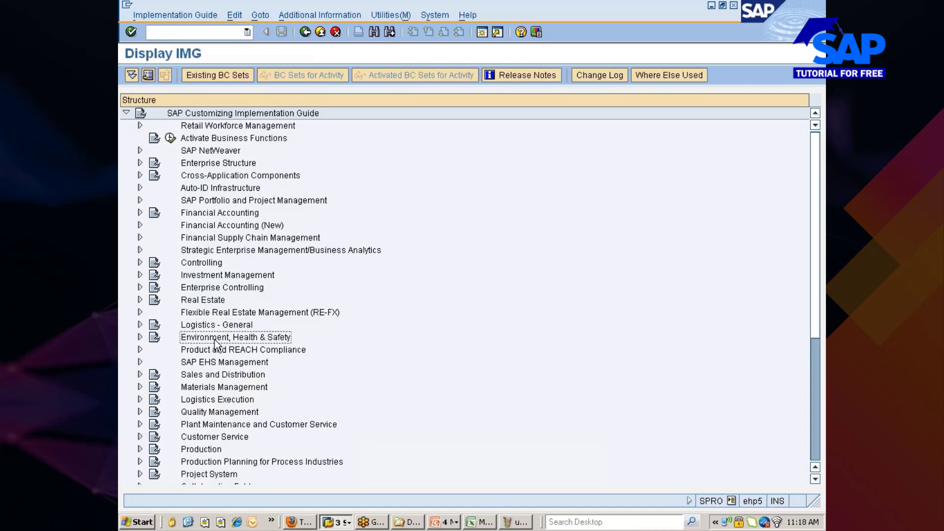
{"action": "double_click", "coordinate": [216, 341]}
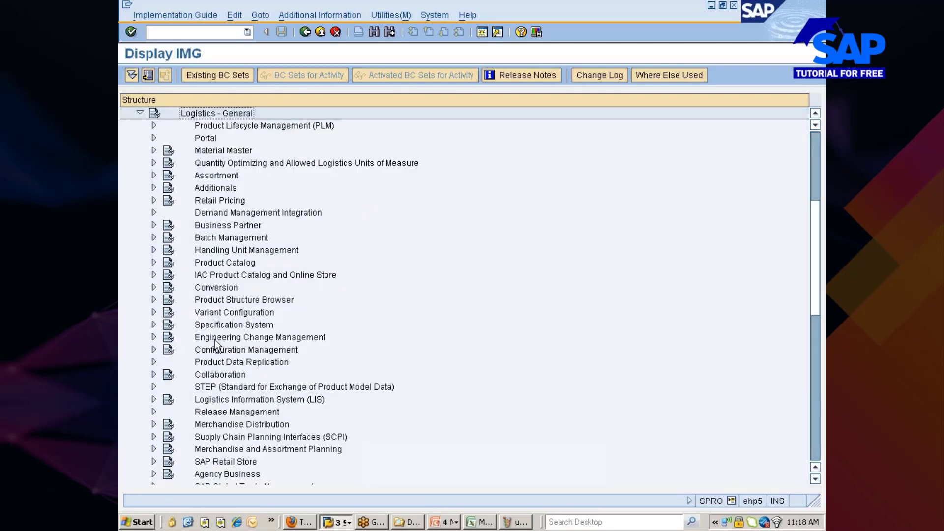
{"action": "key", "text": "Down"}
{"action": "key", "text": "Down"}
{"action": "key", "text": "Down"}
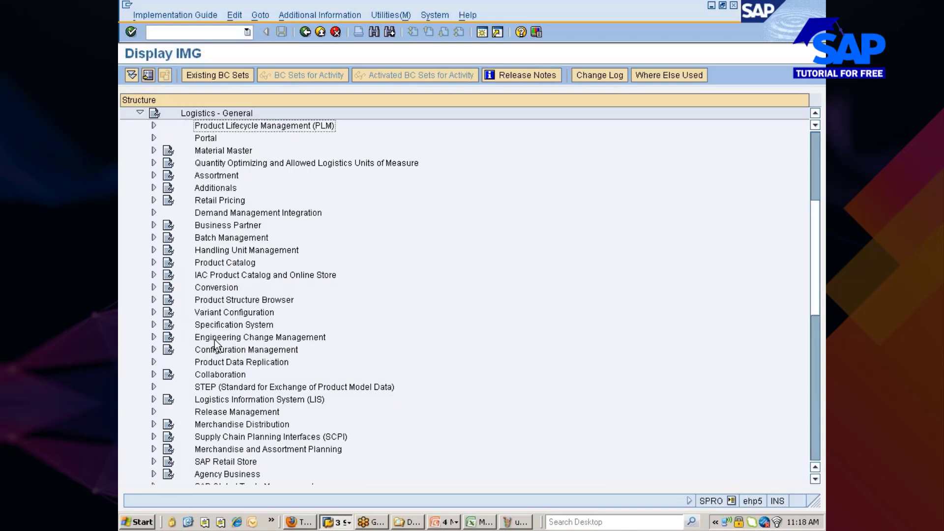
{"action": "key", "text": "Right"}
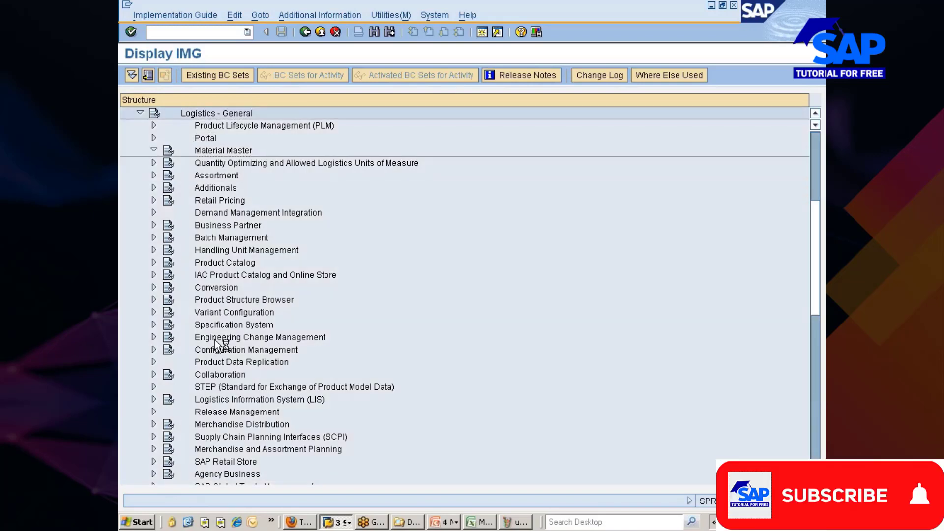
{"action": "key", "text": "Down"}
{"action": "key", "text": "Down"}
{"action": "key", "text": "Down"}
{"action": "key", "text": "Down"}
{"action": "key", "text": "Up"}
{"action": "key", "text": "Right"}
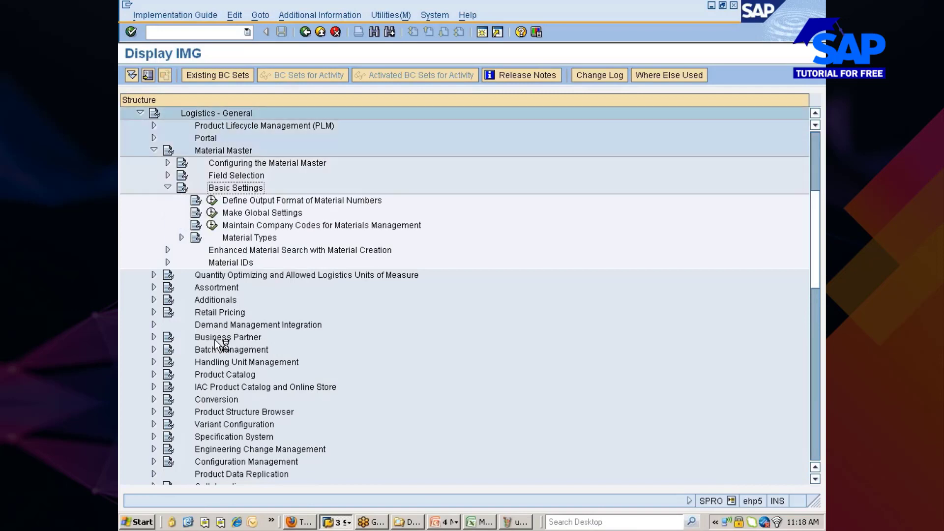
{"action": "key", "text": "Down"}
{"action": "key", "text": "Down"}
{"action": "key", "text": "Down"}
{"action": "key", "text": "Down"}
{"action": "key", "text": "Right"}
{"action": "key", "text": "Down"}
{"action": "left_click", "coordinate": [226, 250]}
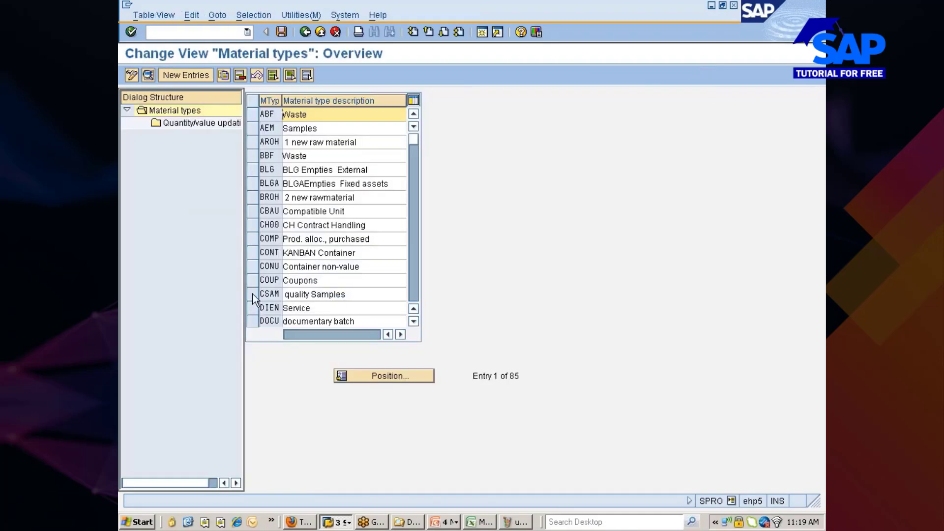
{"action": "left_click", "coordinate": [362, 371]}
Jump to material type ZMRO and view its details down to the Valuation settings.
{"action": "type", "text": "ZMRO"}
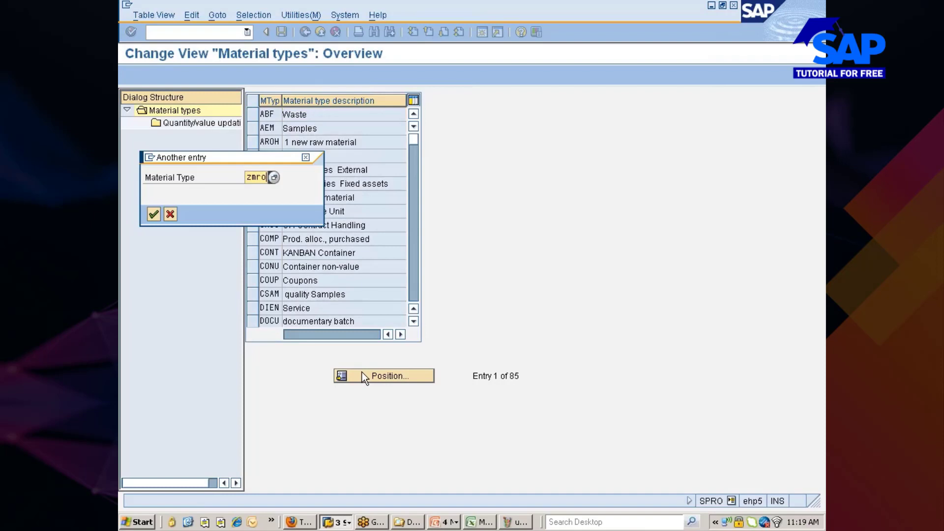
{"action": "key", "text": "Return"}
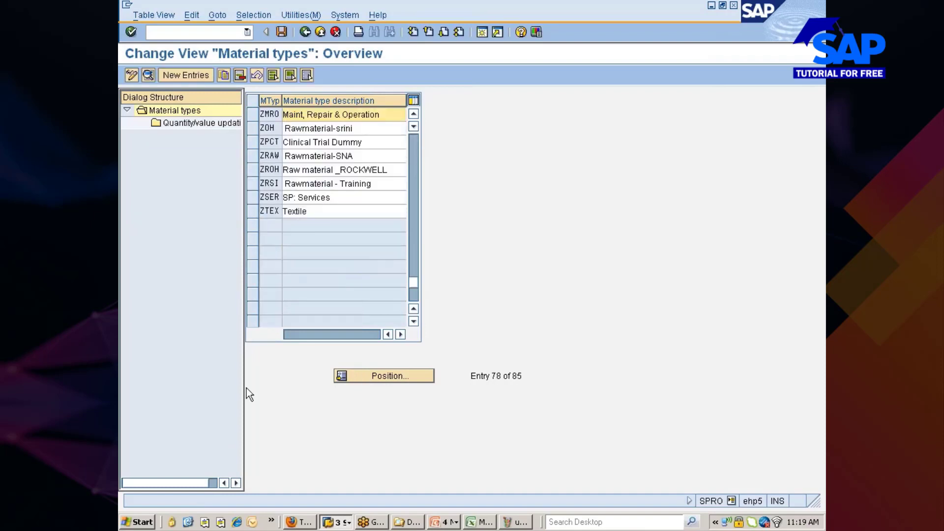
{"action": "left_click", "coordinate": [252, 113]}
{"action": "left_click", "coordinate": [148, 74]}
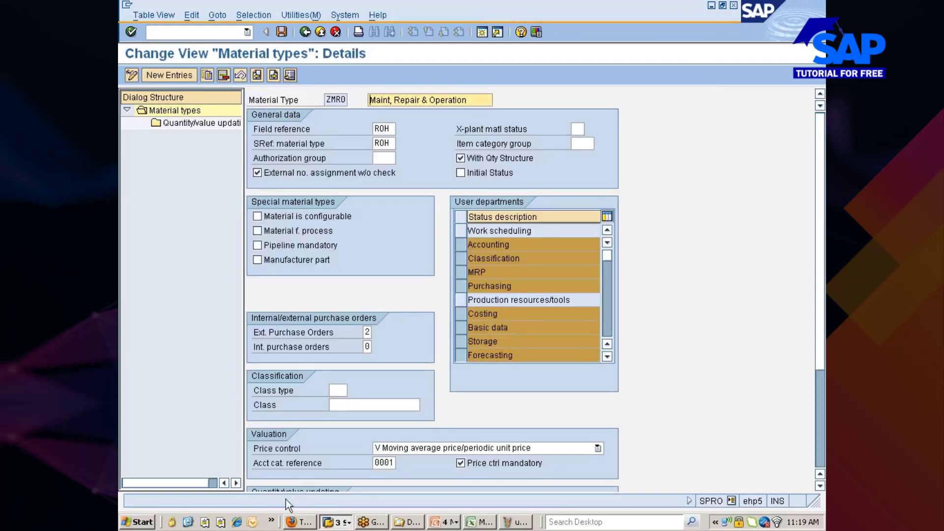
{"action": "scroll", "coordinate": [818, 300], "scroll_direction": "down", "scroll_amount": 3}
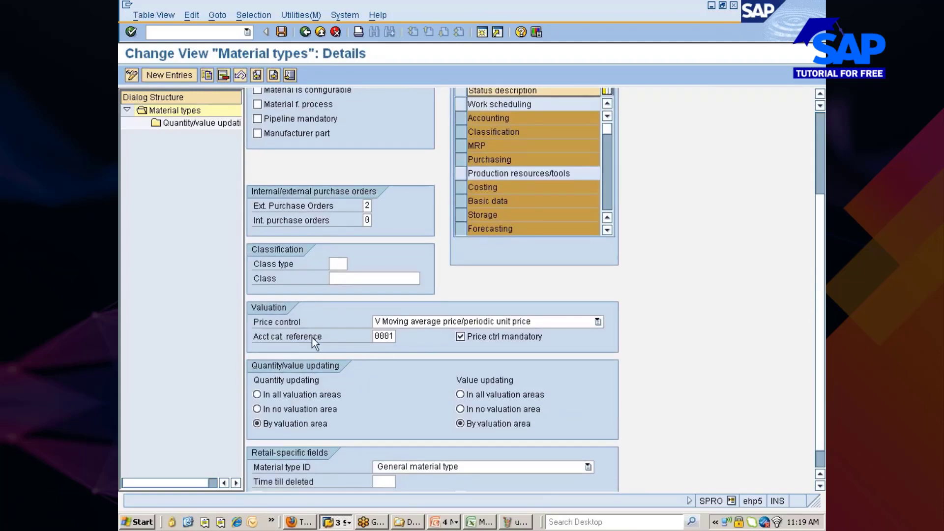
Leave the ZMRO details without saving and open the Account Category Reference table.
{"action": "left_click", "coordinate": [308, 31]}
{"action": "left_click", "coordinate": [308, 32]}
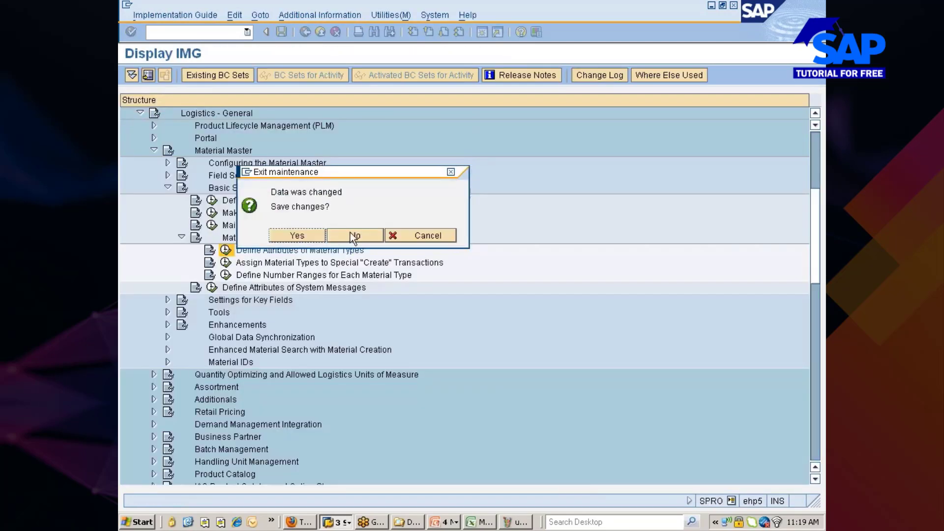
{"action": "left_click", "coordinate": [352, 234]}
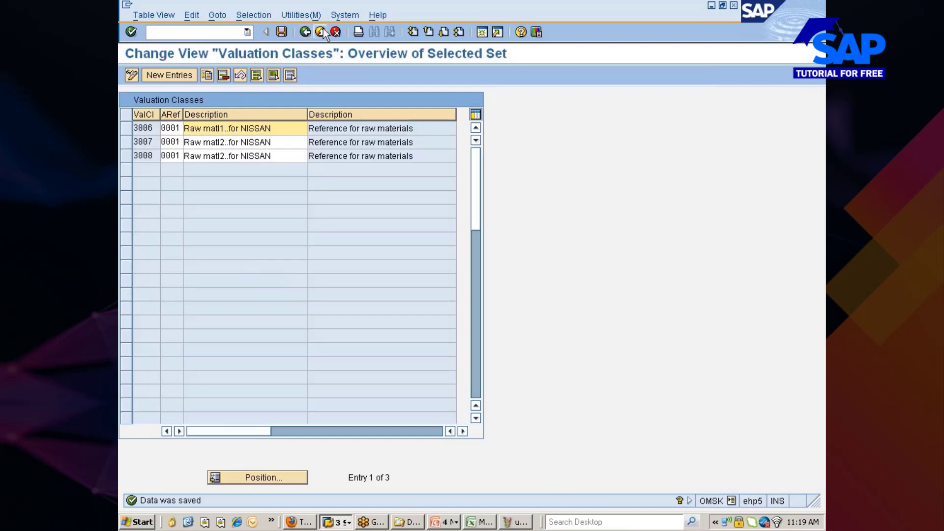
{"action": "left_click", "coordinate": [306, 32]}
{"action": "left_click", "coordinate": [307, 32]}
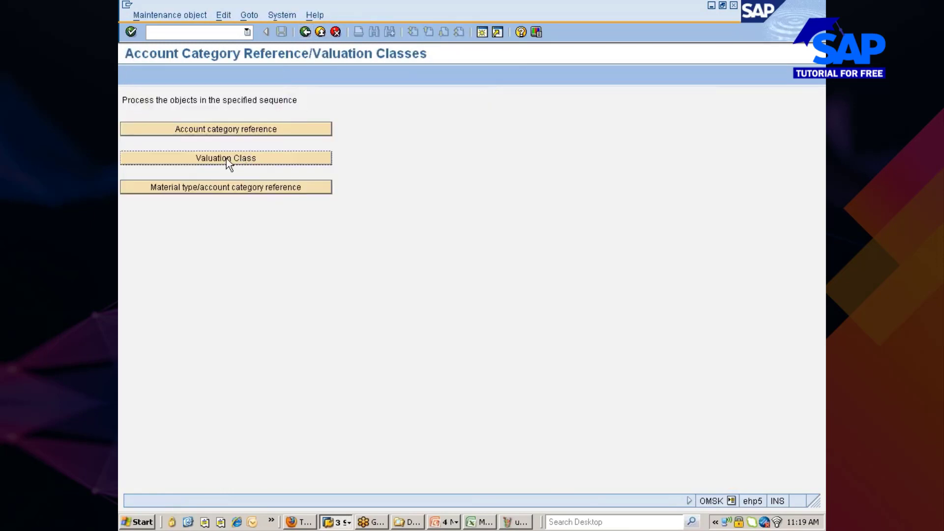
{"action": "left_click", "coordinate": [222, 130]}
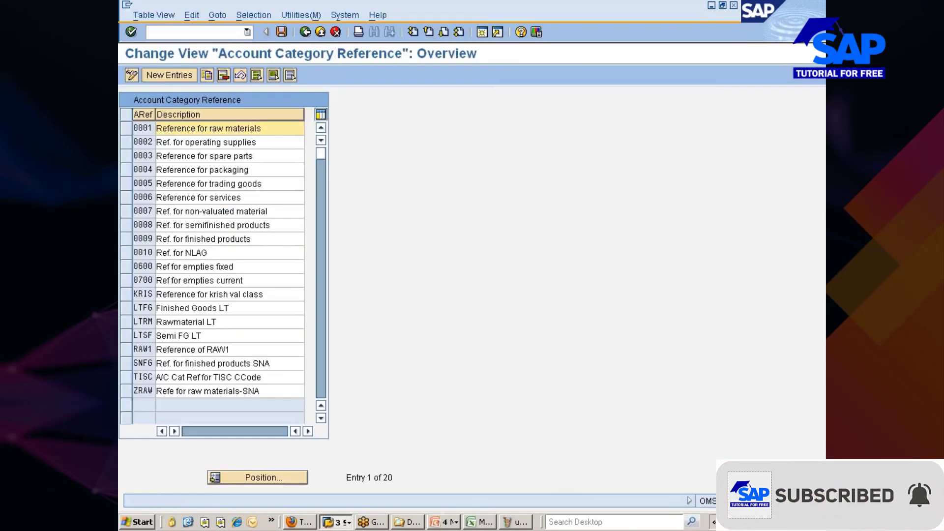
Copy reference 0001 as NISN with the description 'ACR for raw materials ZMRO'.
{"action": "left_click", "coordinate": [126, 129]}
{"action": "left_click", "coordinate": [206, 76]}
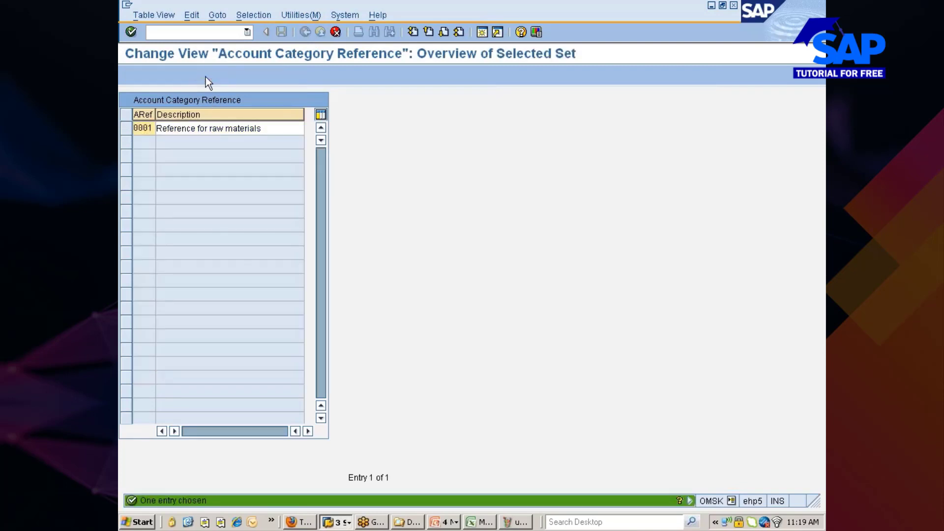
{"action": "key", "text": "BackSpace"}
{"action": "key", "text": "BackSpace"}
{"action": "key", "text": "BackSpace"}
{"action": "key", "text": "BackSpace"}
{"action": "type", "text": "n1"}
{"action": "type", "text": "sn"}
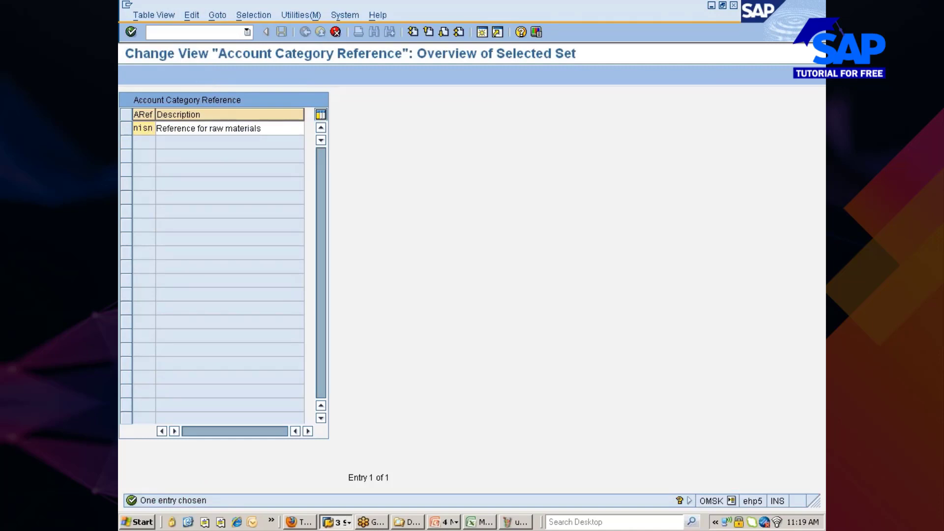
{"action": "left_click", "coordinate": [195, 128]}
{"action": "key", "text": "shift+Home"}
{"action": "type", "text": "ACR"}
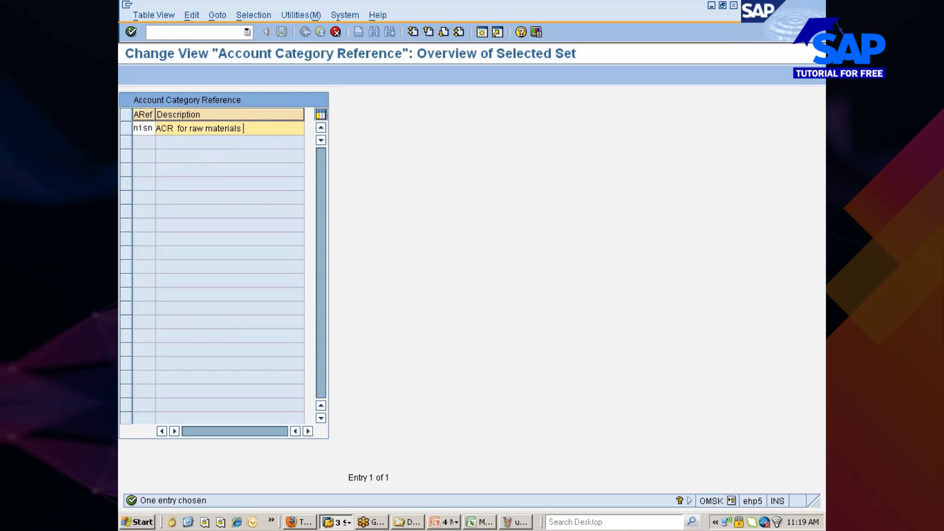
{"action": "type", "text": "MRO"}
{"action": "key", "text": "Delete"}
{"action": "type", "text": "Z"}
{"action": "left_click", "coordinate": [298, 130]}
{"action": "type", "text": "fo"}
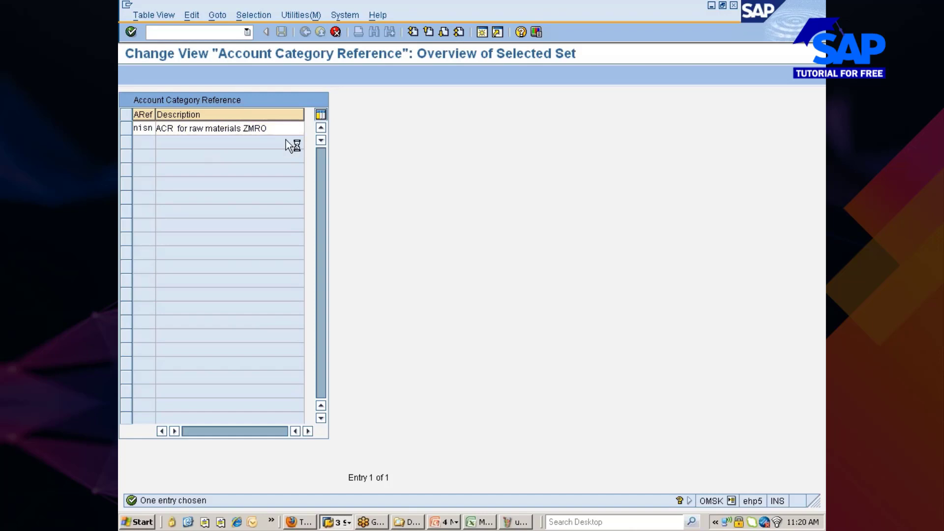
Confirm the new NISN entry and save it under the customizing request.
{"action": "key", "text": "Return"}
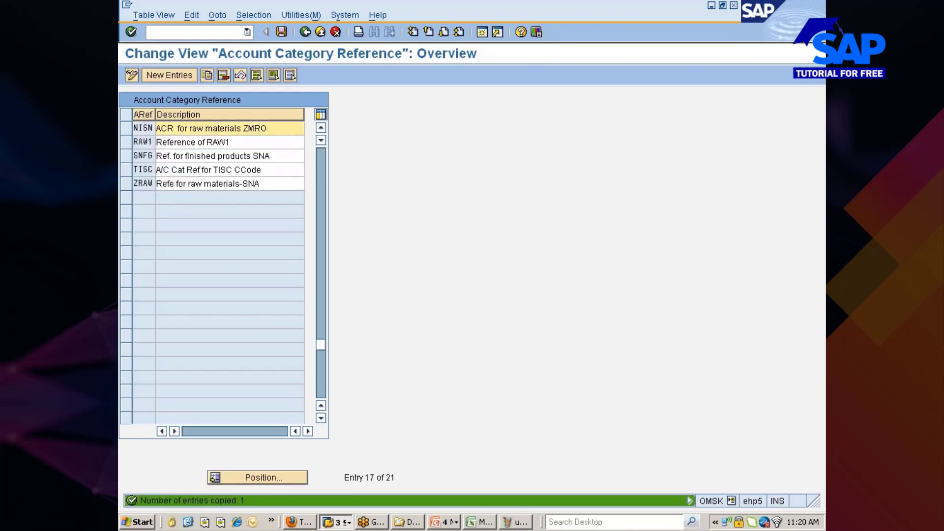
{"action": "left_click", "coordinate": [281, 31]}
{"action": "left_click", "coordinate": [154, 215]}
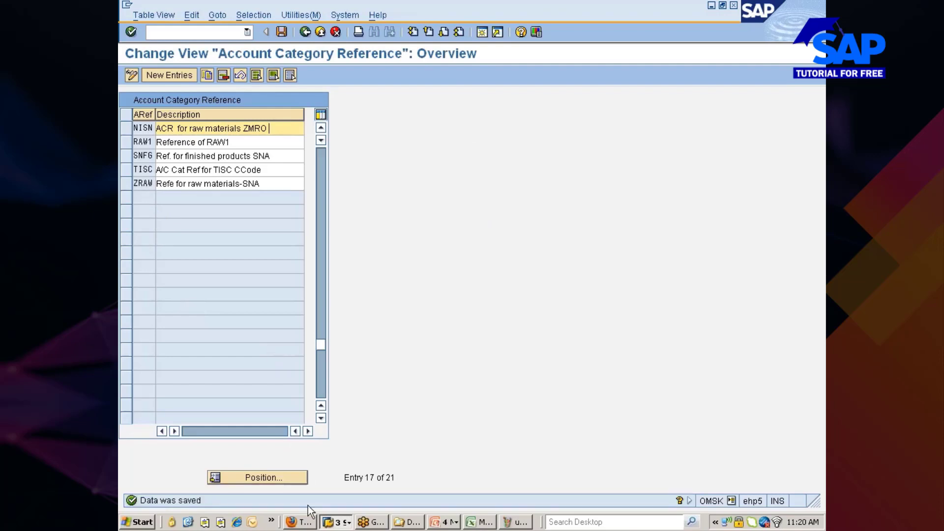
{"action": "left_click", "coordinate": [301, 522]}
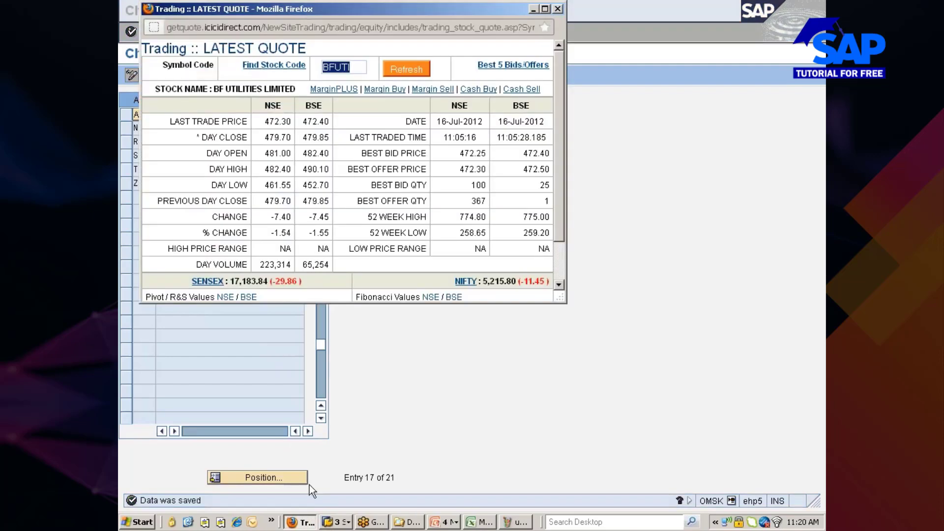
Refresh the ICICIdirect stock quote, then switch back to the SAP Account Category Reference overview.
{"action": "left_click", "coordinate": [396, 74]}
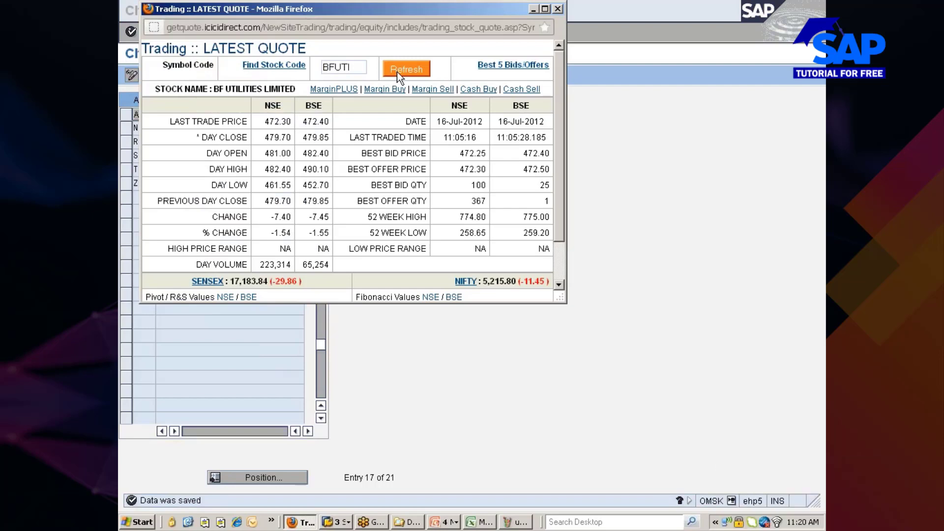
{"action": "key", "text": "alt+Tab"}
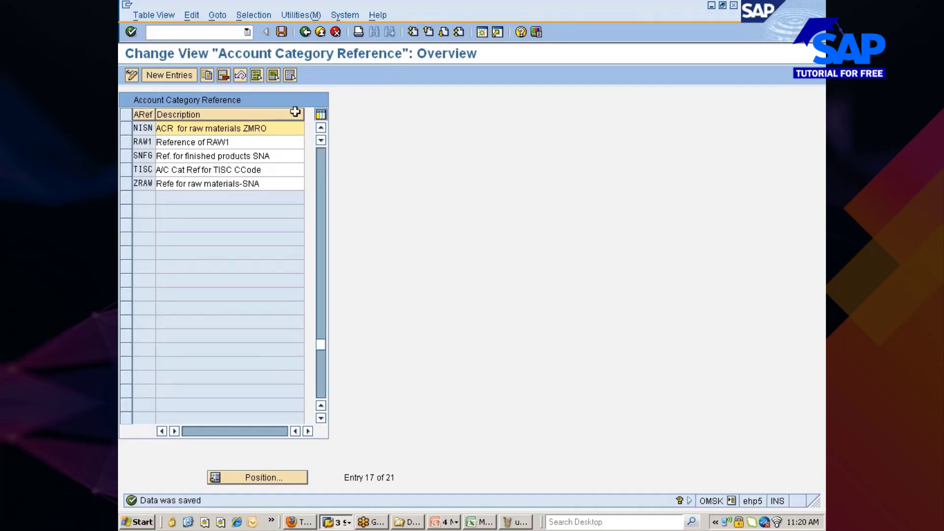
In the material type assignments, give ZMRO account category reference NISN and save under the customizing request.
{"action": "left_click", "coordinate": [305, 33]}
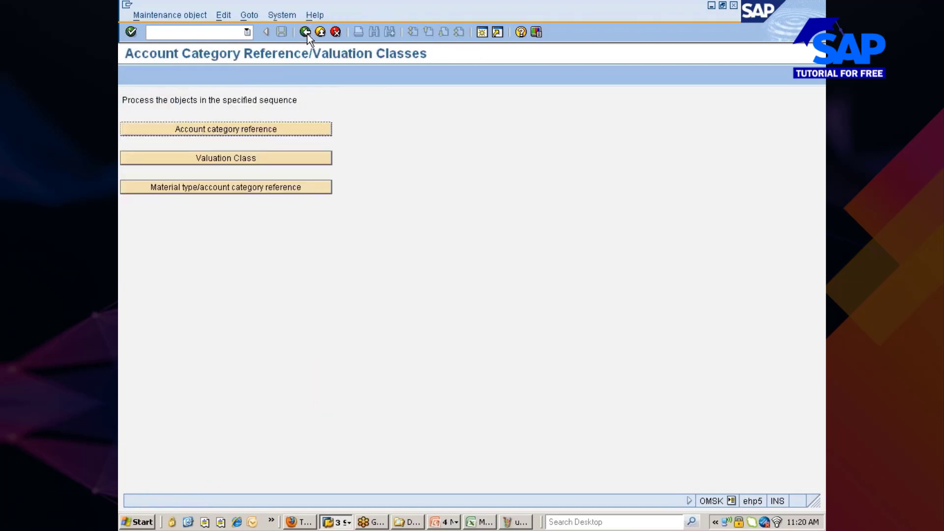
{"action": "left_click", "coordinate": [184, 189]}
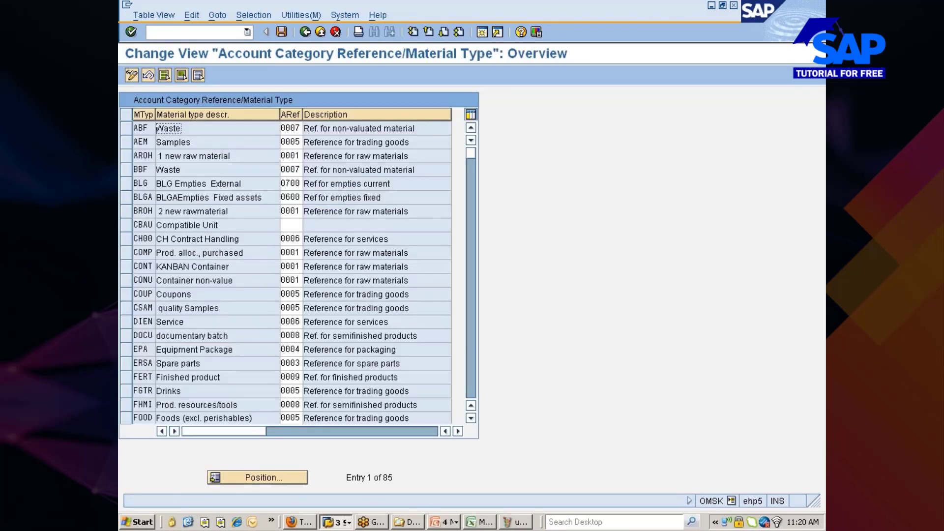
{"action": "left_click", "coordinate": [220, 484]}
{"action": "type", "text": "zmro"}
{"action": "key", "text": "Return"}
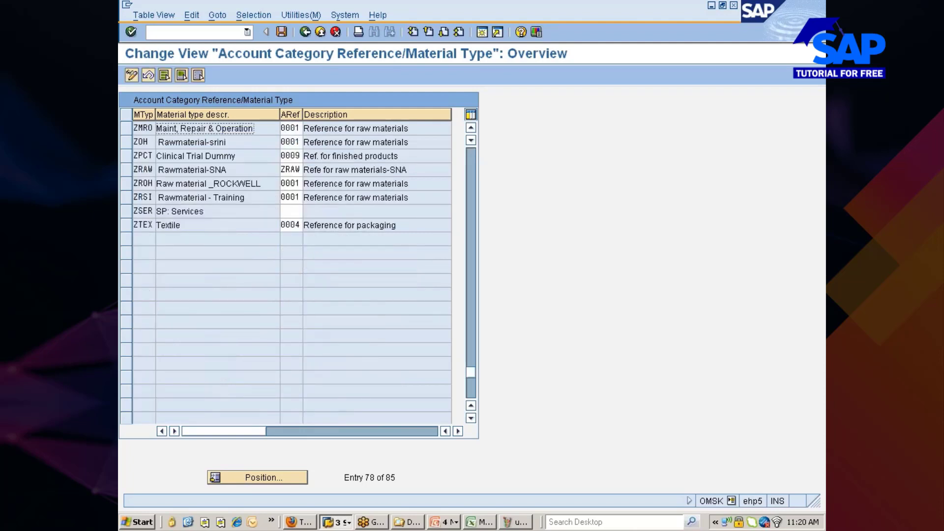
{"action": "left_click", "coordinate": [290, 129]}
{"action": "key", "text": "F4"}
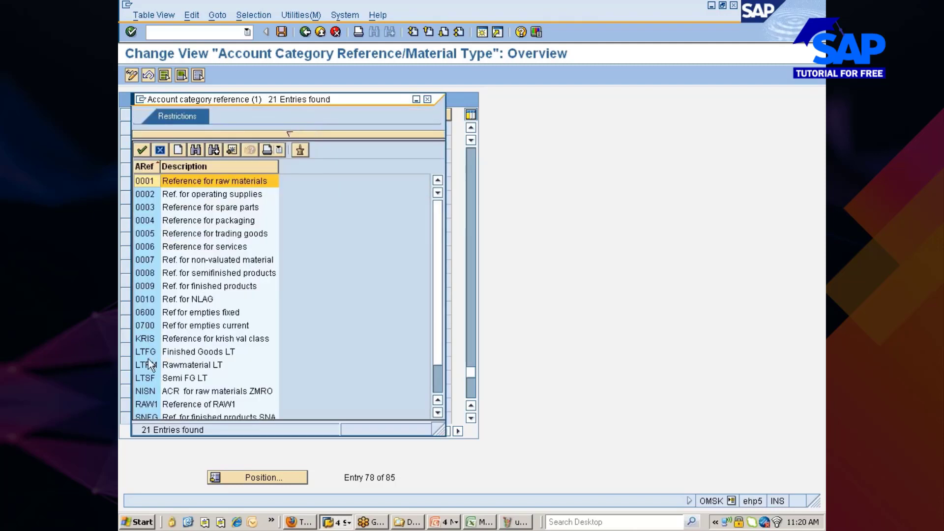
{"action": "double_click", "coordinate": [146, 394]}
{"action": "key", "text": "Return"}
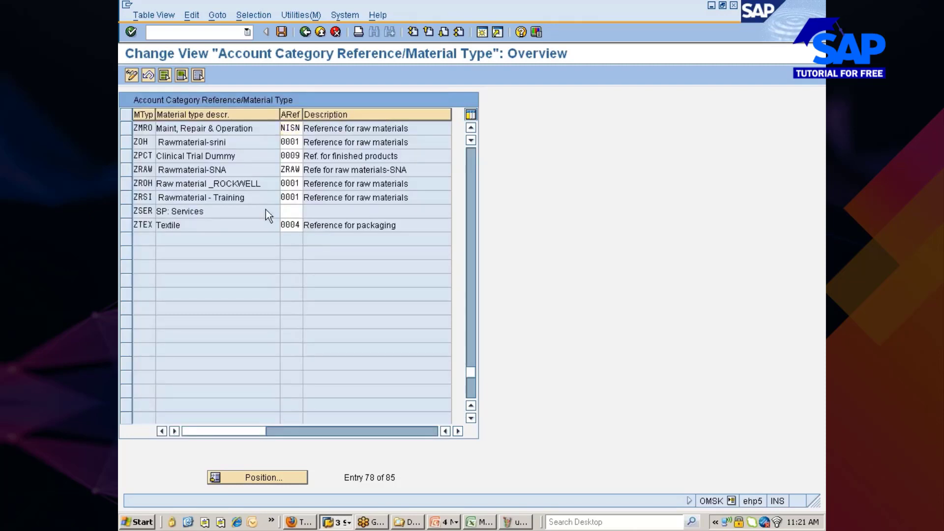
{"action": "left_click", "coordinate": [279, 34]}
{"action": "left_click", "coordinate": [153, 214]}
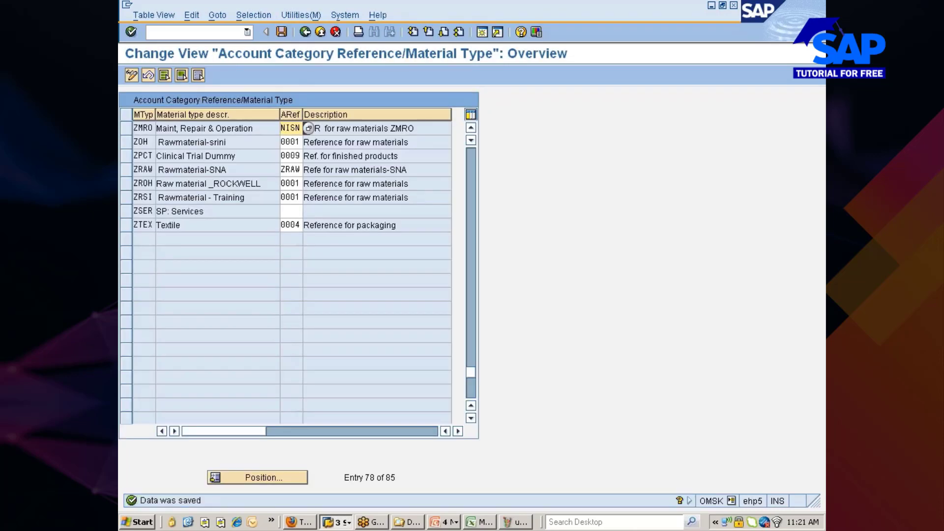
{"action": "left_click", "coordinate": [300, 32]}
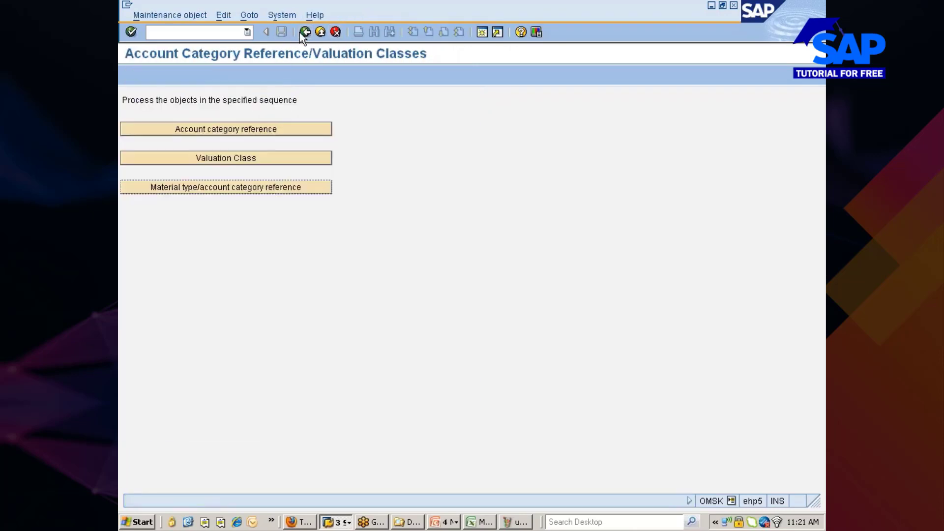
In the Valuation Classes table, set account category reference NISN for classes 3006, 3007 and 3008.
{"action": "left_click", "coordinate": [243, 161]}
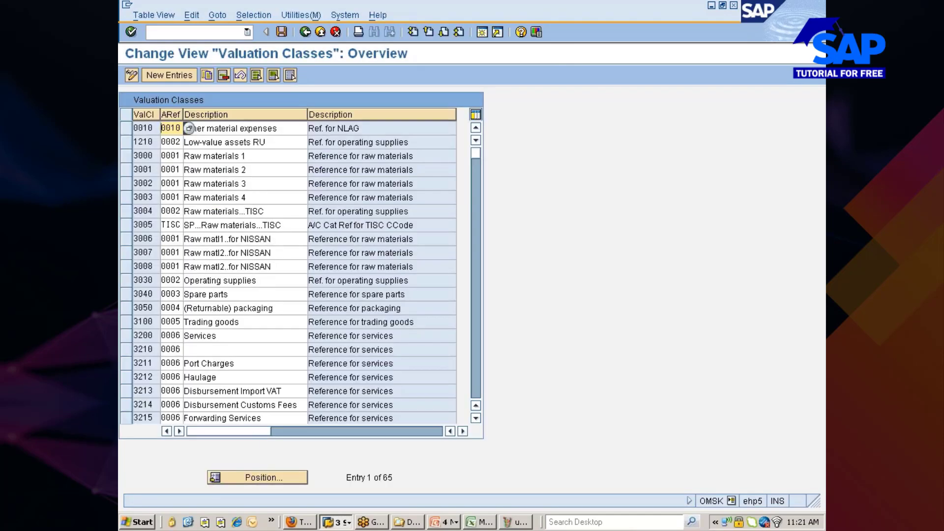
{"action": "left_click", "coordinate": [143, 266]}
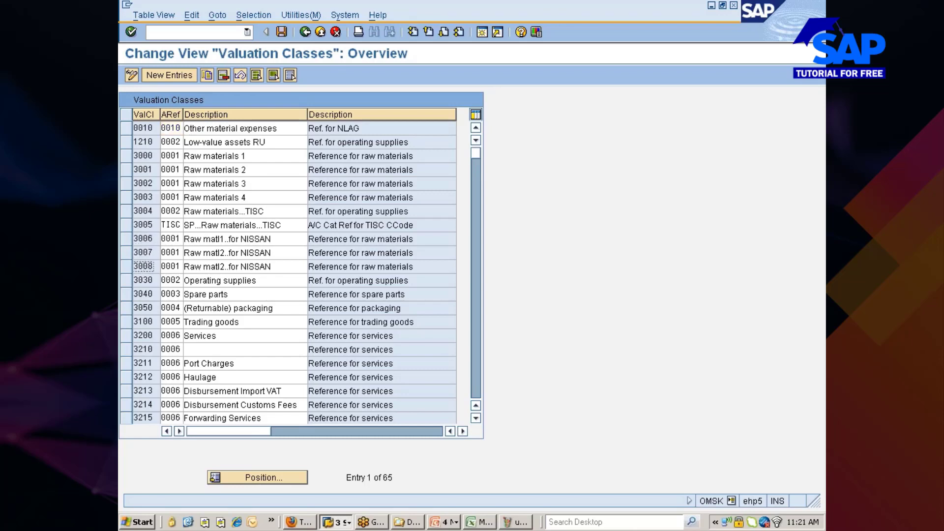
{"action": "left_click", "coordinate": [166, 239]}
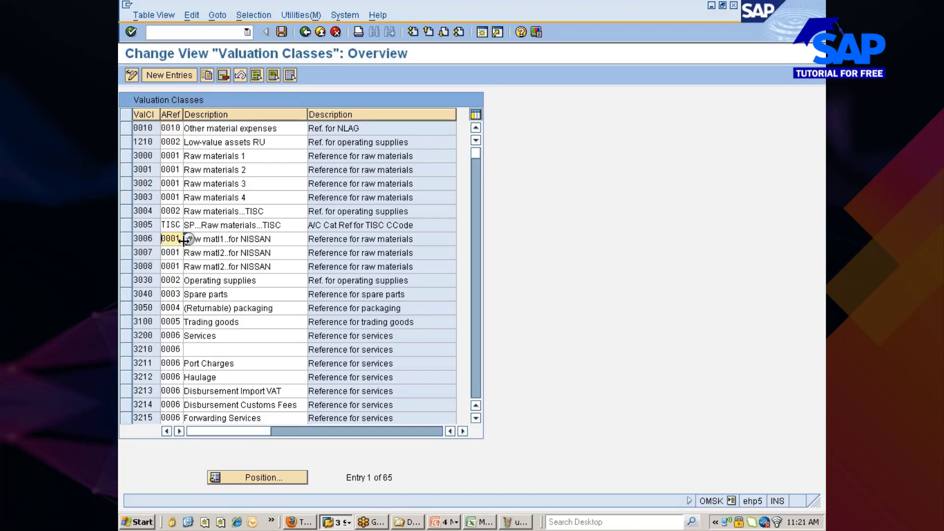
{"action": "left_click", "coordinate": [189, 239]}
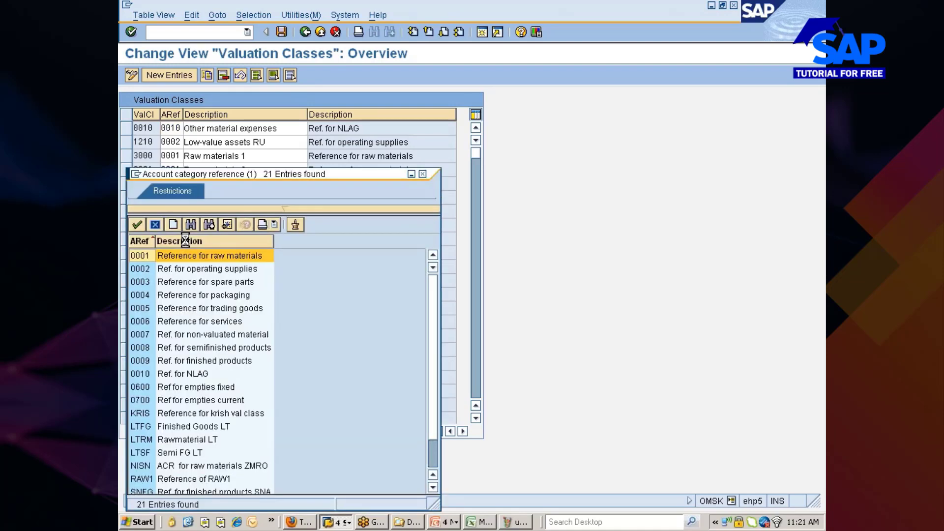
{"action": "left_click", "coordinate": [137, 465]}
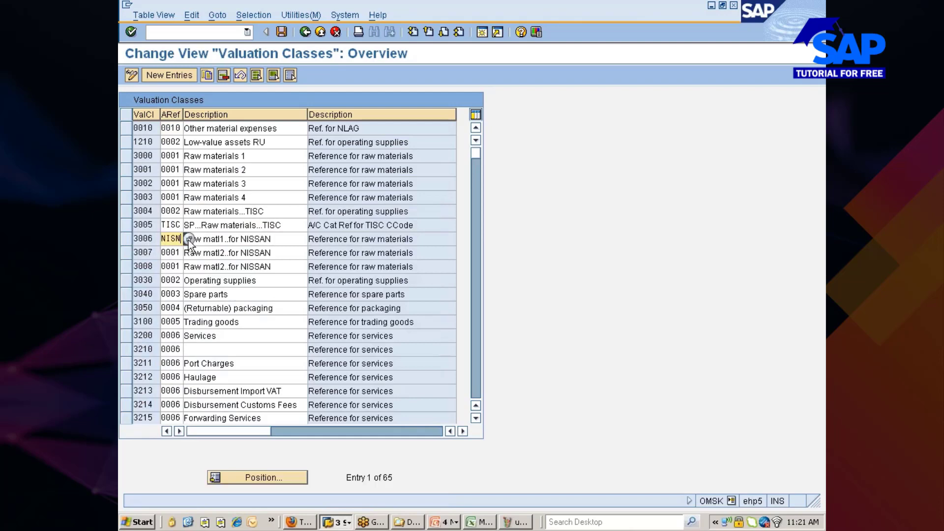
{"action": "key", "text": "Tab"}
{"action": "key", "text": "Tab"}
{"action": "type", "text": "NISN"}
{"action": "key", "text": "Tab"}
{"action": "key", "text": "Tab"}
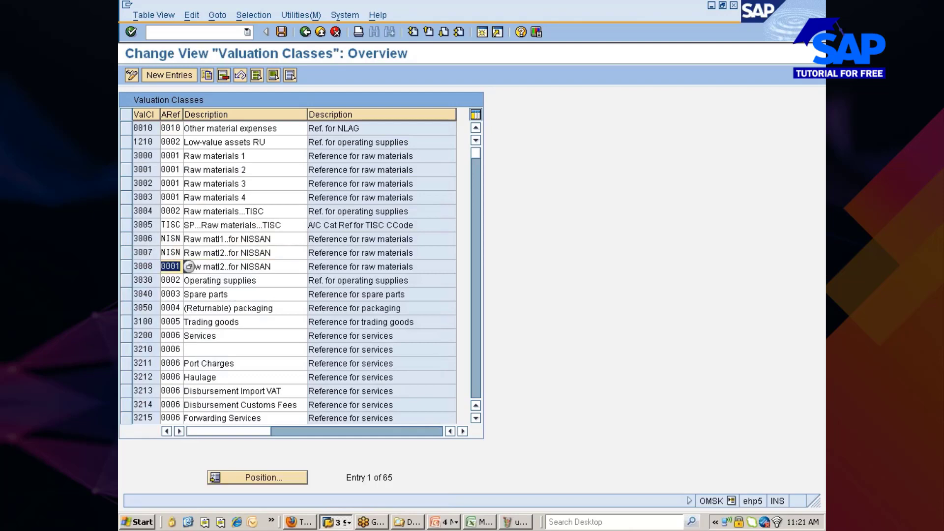
{"action": "type", "text": "NISN"}
{"action": "key", "text": "Return"}
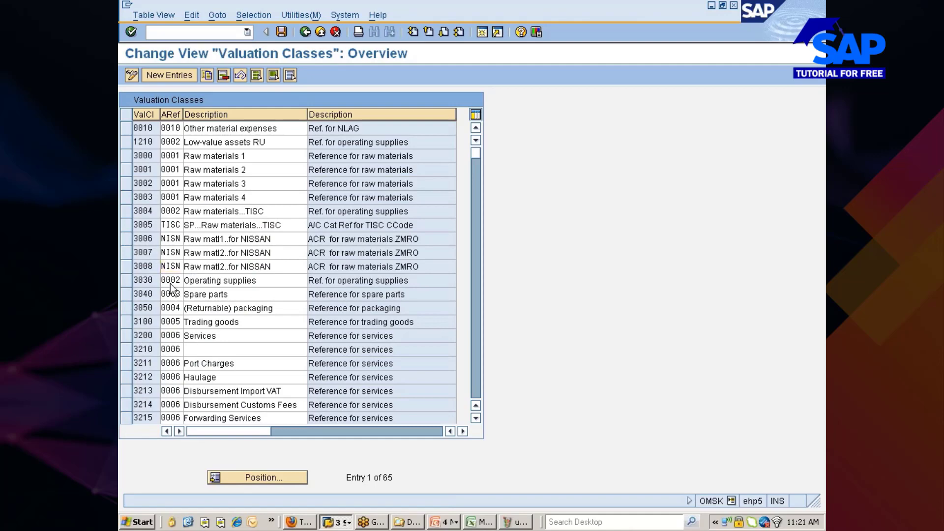
Save the valuation class changes and confirm the customizing request.
{"action": "key", "text": "ctrl+s"}
{"action": "left_click", "coordinate": [154, 215]}
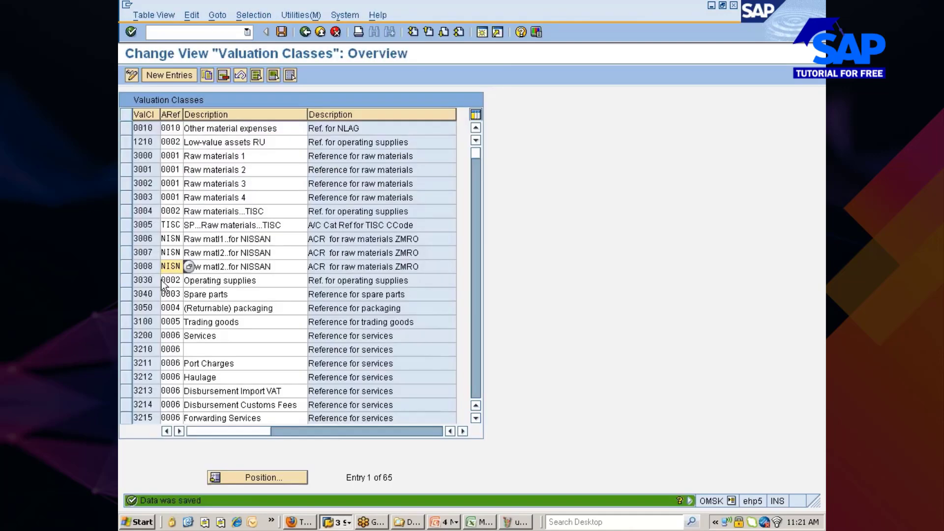
{"action": "left_click", "coordinate": [507, 525]}
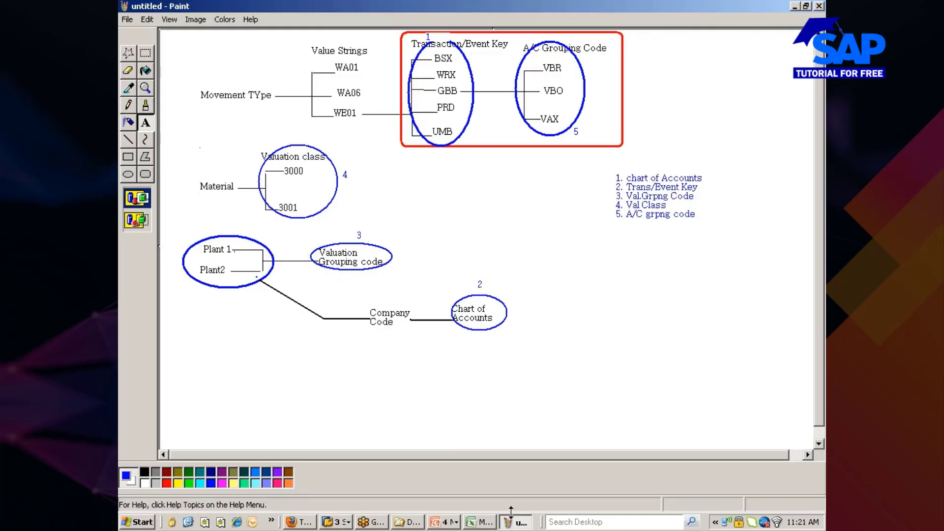
Add a 'Val Class' text label on the right side of the Paint diagram.
{"action": "left_click", "coordinate": [128, 141]}
{"action": "left_click", "coordinate": [128, 140]}
{"action": "mouse_move", "coordinate": [623, 258]}
{"action": "left_mouse_down"}
{"action": "mouse_move", "coordinate": [651, 276]}
{"action": "mouse_move", "coordinate": [671, 273]}
{"action": "left_mouse_up"}
{"action": "key", "text": "ctrl+z"}
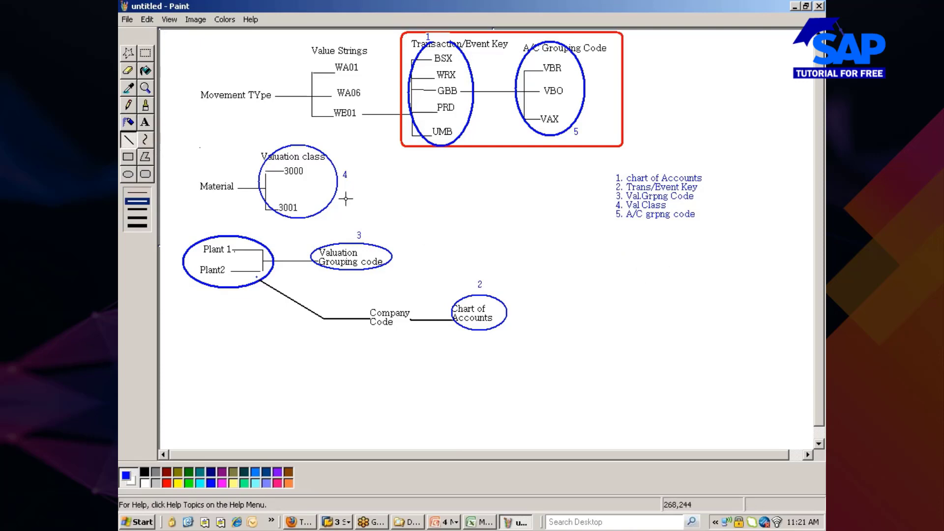
{"action": "left_click", "coordinate": [145, 122]}
{"action": "left_click_drag", "start_coordinate": [591, 271], "coordinate": [633, 314]}
{"action": "type", "text": "Val"}
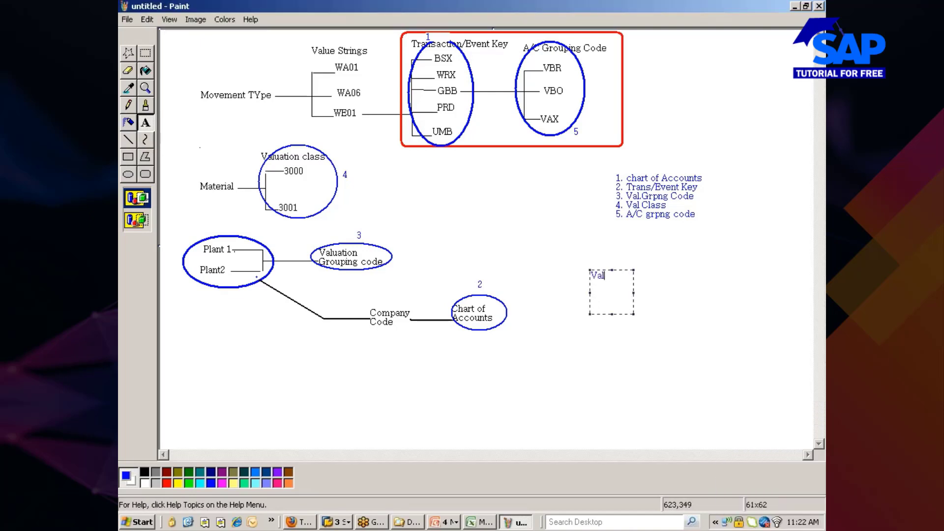
{"action": "type", "text": " Class"}
Expand the label into a Val Class 1–4 list and draw a line rightward from Val Class 1.
{"action": "left_click_drag", "start_coordinate": [633, 292], "coordinate": [590, 275]}
{"action": "key", "text": "ctrl+c"}
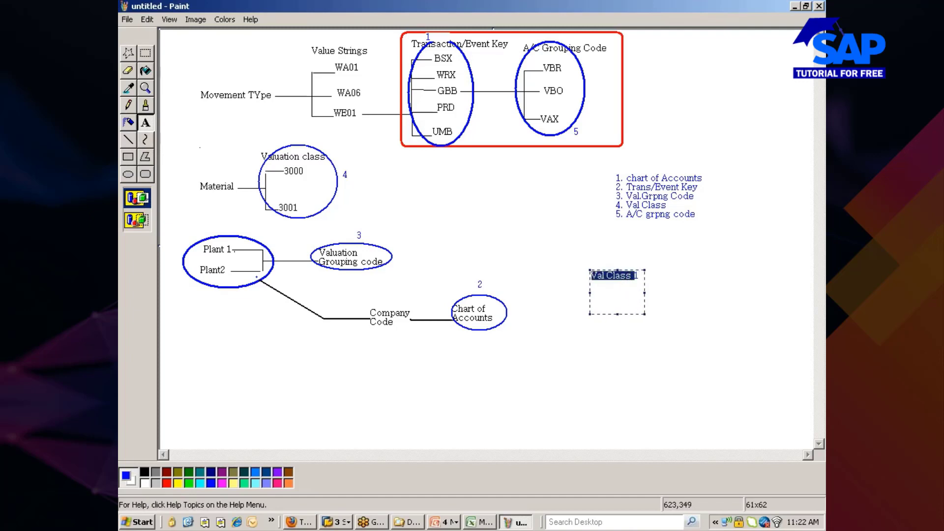
{"action": "left_click", "coordinate": [640, 276]}
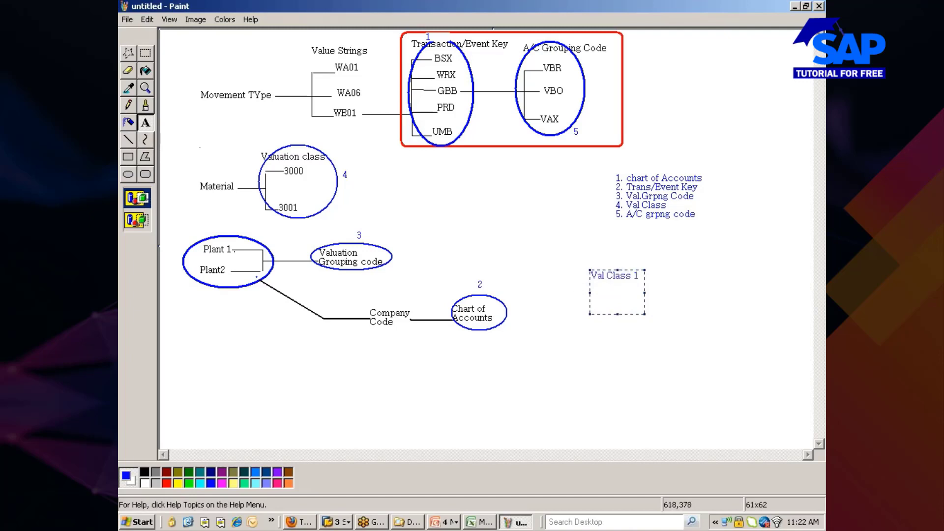
{"action": "key", "text": "ctrl+v"}
{"action": "key", "text": "ctrl+v"}
{"action": "key", "text": "ctrl+v"}
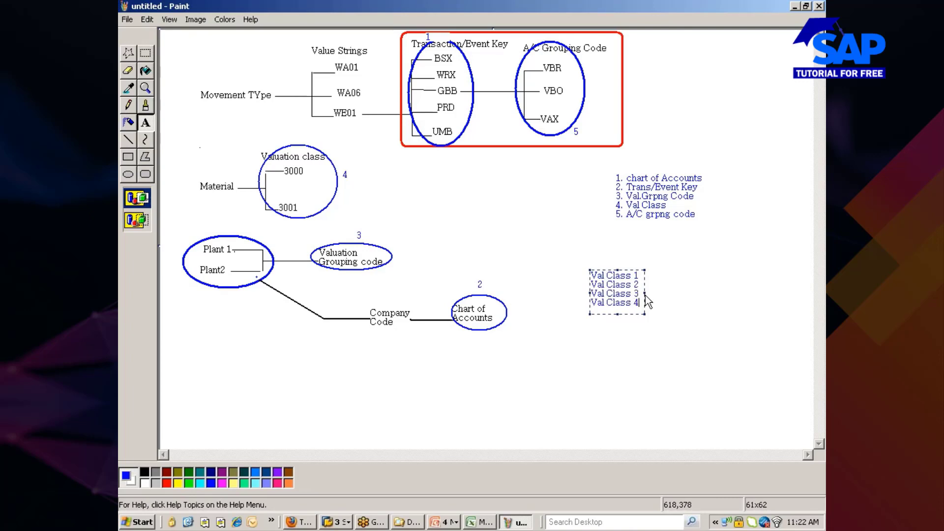
{"action": "left_click", "coordinate": [573, 349]}
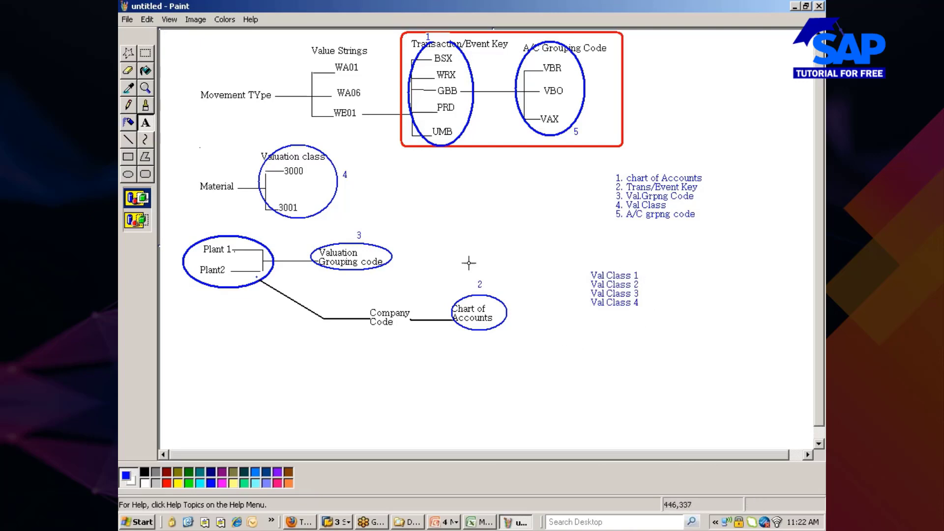
{"action": "left_click", "coordinate": [129, 140]}
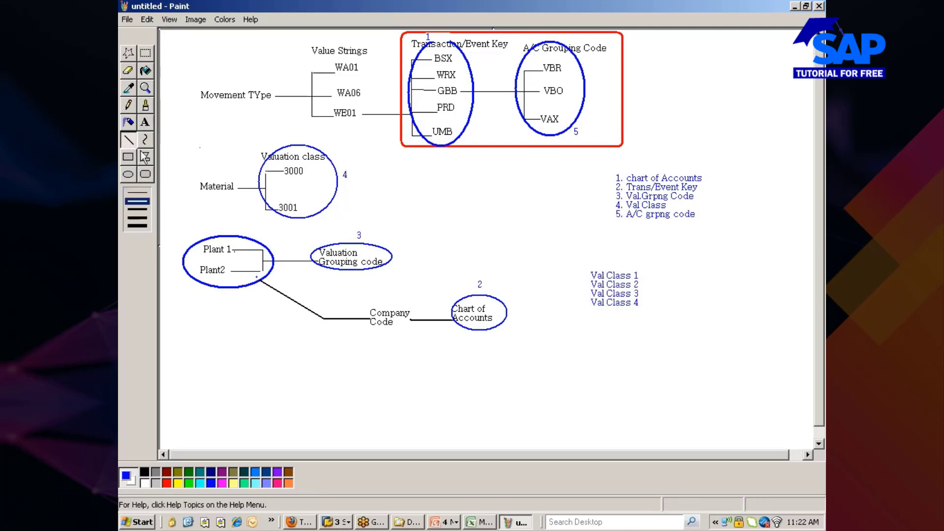
{"action": "mouse_move", "coordinate": [640, 274]}
{"action": "left_mouse_down"}
{"action": "mouse_move", "coordinate": [685, 290]}
{"action": "mouse_move", "coordinate": [658, 289]}
{"action": "mouse_move", "coordinate": [685, 290]}
{"action": "mouse_move", "coordinate": [641, 301]}
{"action": "mouse_move", "coordinate": [684, 290]}
{"action": "left_mouse_up"}
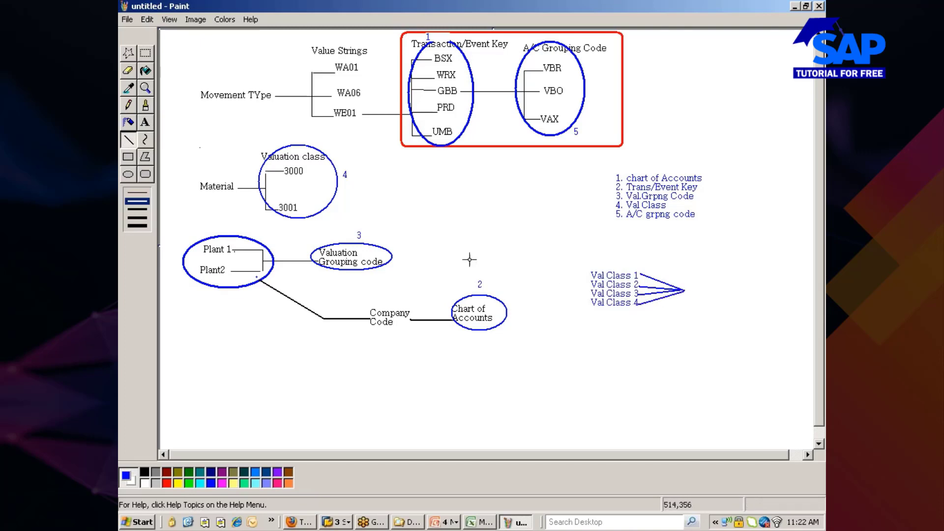
Label the point where the lines meet 'A/C Ref', split over two lines.
{"action": "left_click", "coordinate": [145, 122]}
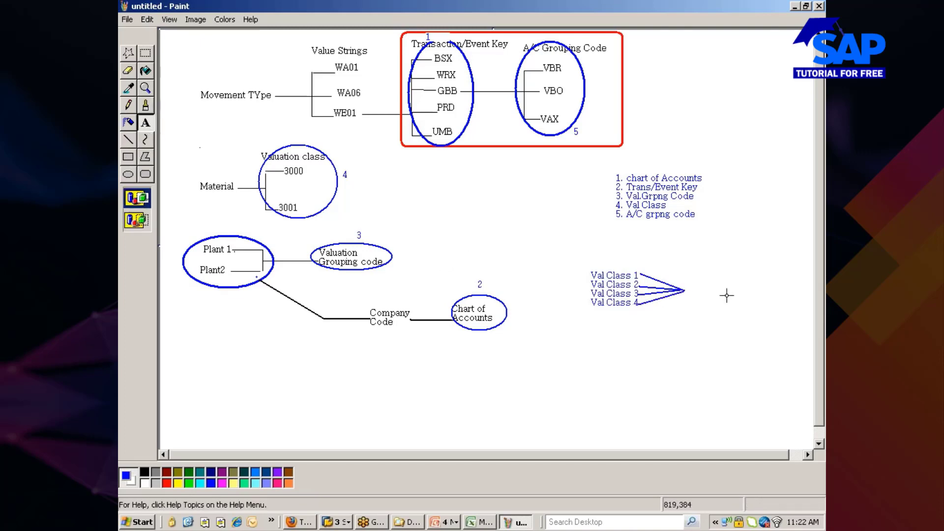
{"action": "left_click_drag", "start_coordinate": [682, 278], "coordinate": [762, 300]}
{"action": "type", "text": "A"}
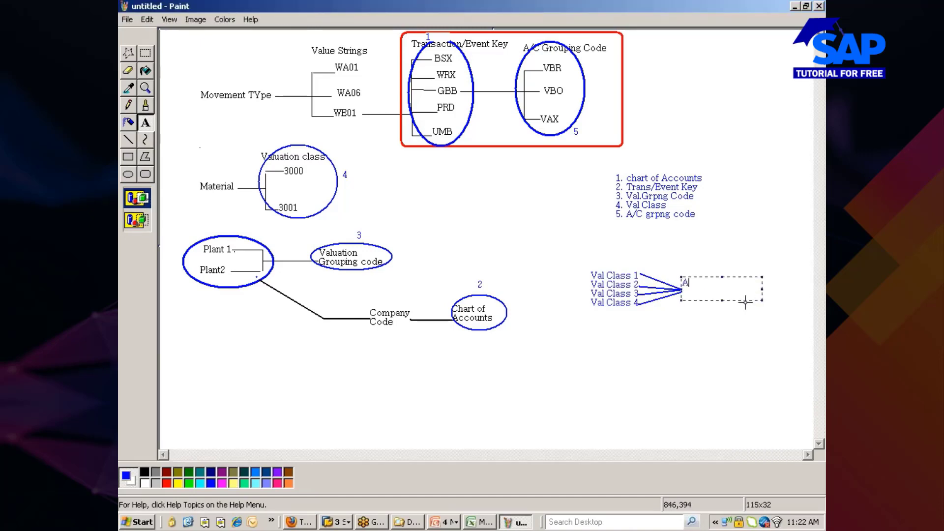
{"action": "type", "text": "/C Ref"}
{"action": "left_click", "coordinate": [701, 283]}
{"action": "key", "text": "Return"}
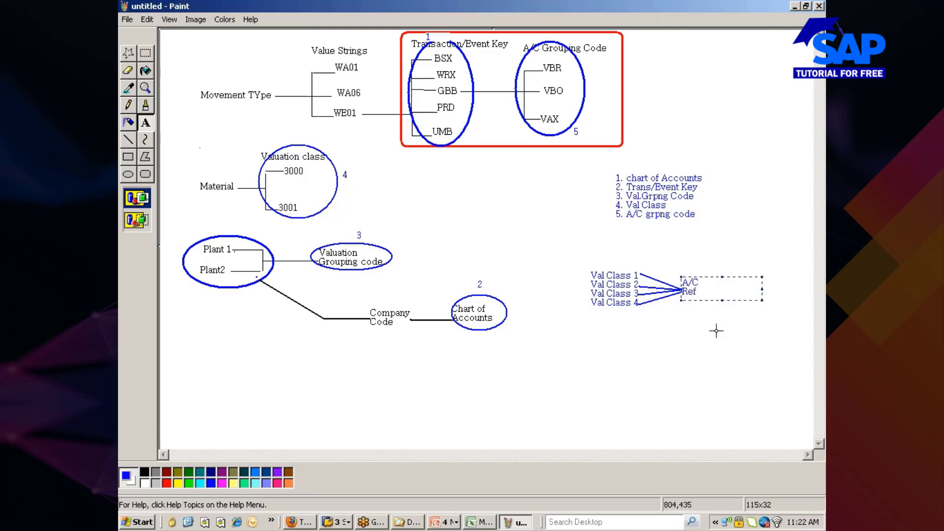
{"action": "left_click", "coordinate": [681, 347]}
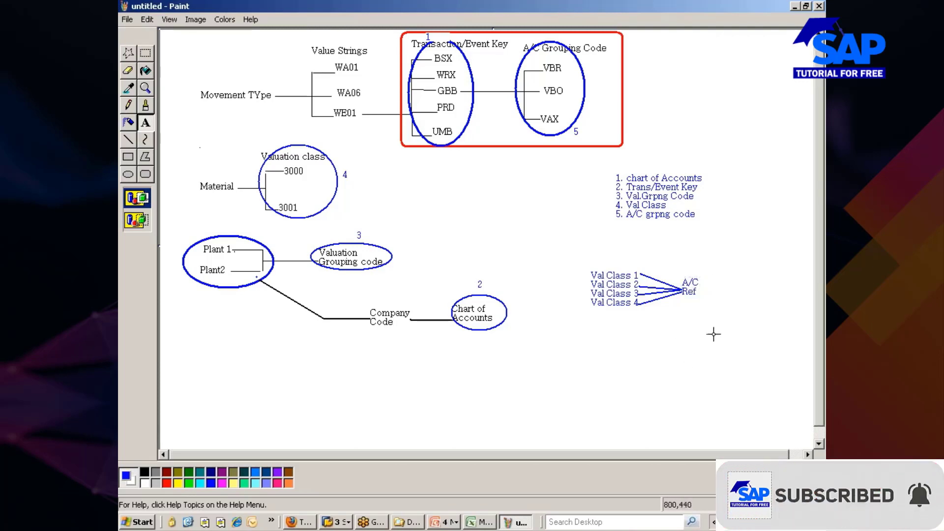
Draw a connector from Ref to a new 'Material Type' label.
{"action": "left_click", "coordinate": [128, 139]}
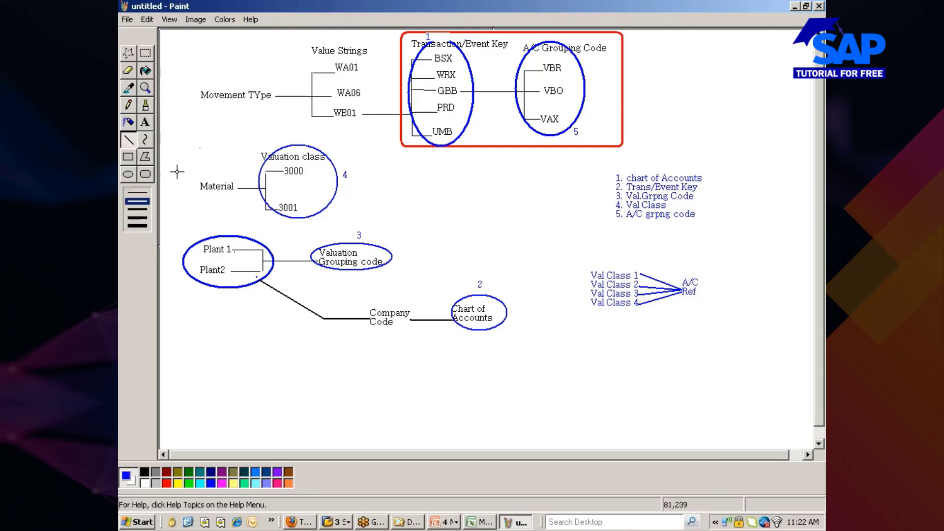
{"action": "left_click_drag", "start_coordinate": [704, 290], "coordinate": [725, 289]}
{"action": "left_click", "coordinate": [145, 122]}
{"action": "left_click_drag", "start_coordinate": [724, 282], "coordinate": [770, 297]}
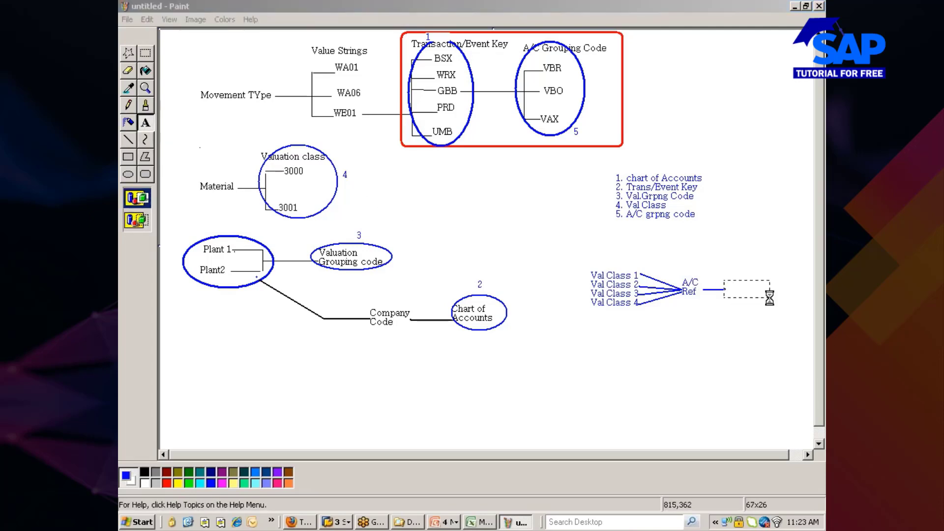
{"action": "type", "text": "Mater"}
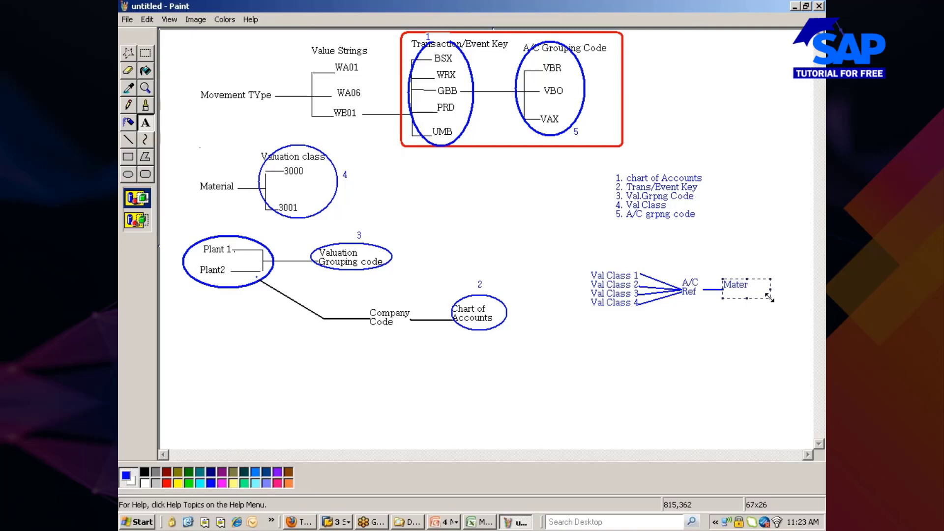
{"action": "type", "text": "ype"}
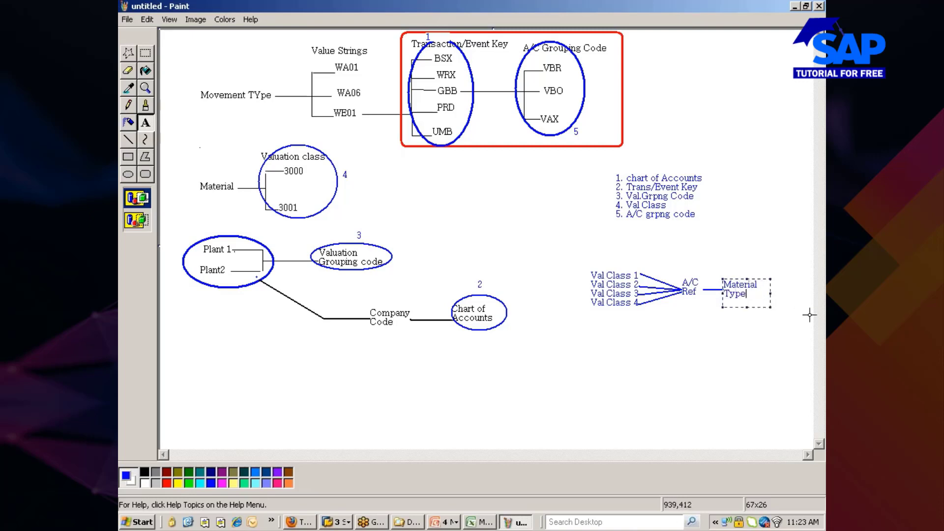
{"action": "left_click", "coordinate": [723, 336]}
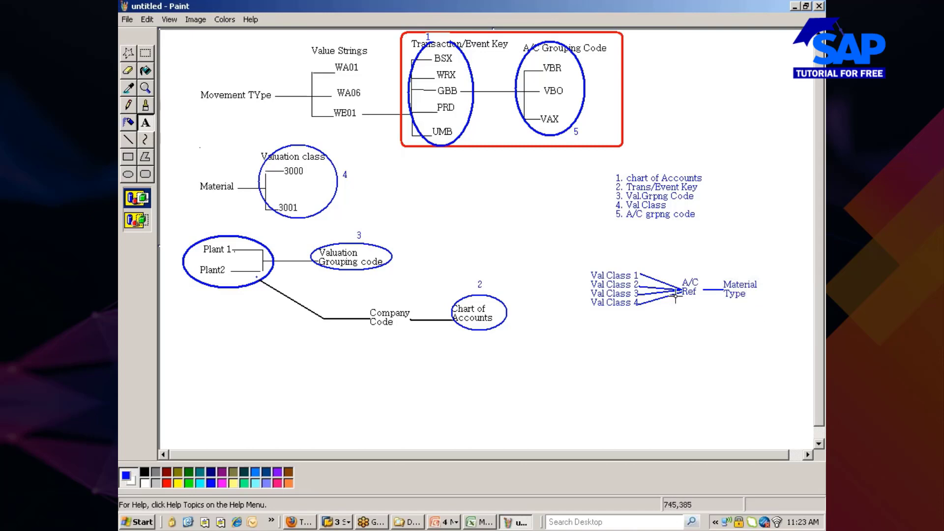
Screenshot the Val Class to Material Type section with the snipping tool.
{"action": "left_click", "coordinate": [271, 522]}
{"action": "left_click", "coordinate": [295, 476]}
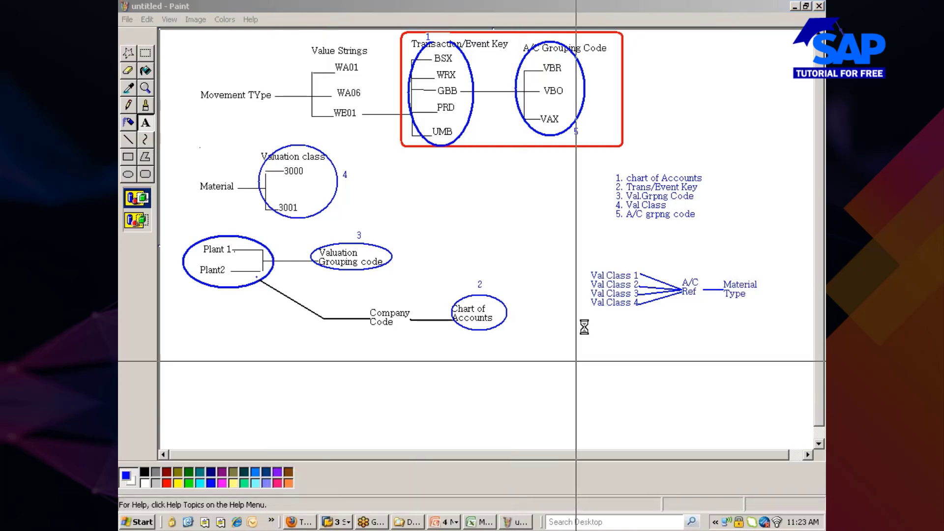
{"action": "left_click_drag", "start_coordinate": [578, 255], "coordinate": [760, 329]}
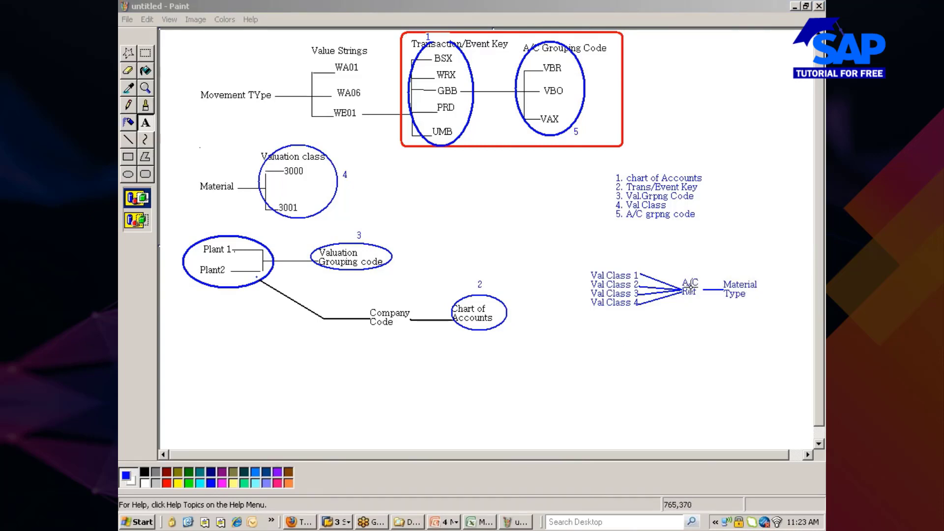
Paste the captured Val Class–A/C Ref–Material Type sketch into the Excel sheet near B444.
{"action": "left_click", "coordinate": [476, 523]}
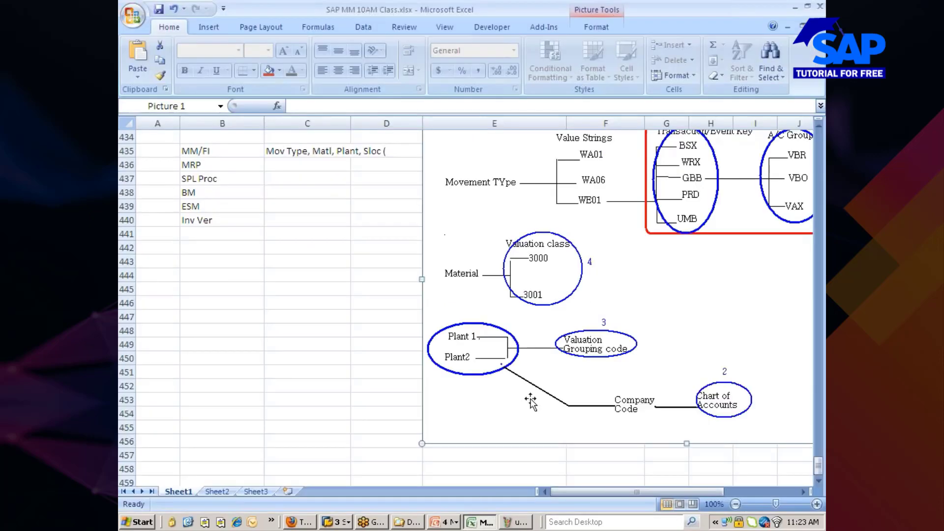
{"action": "left_click", "coordinate": [329, 292]}
{"action": "key", "text": "ctrl+v"}
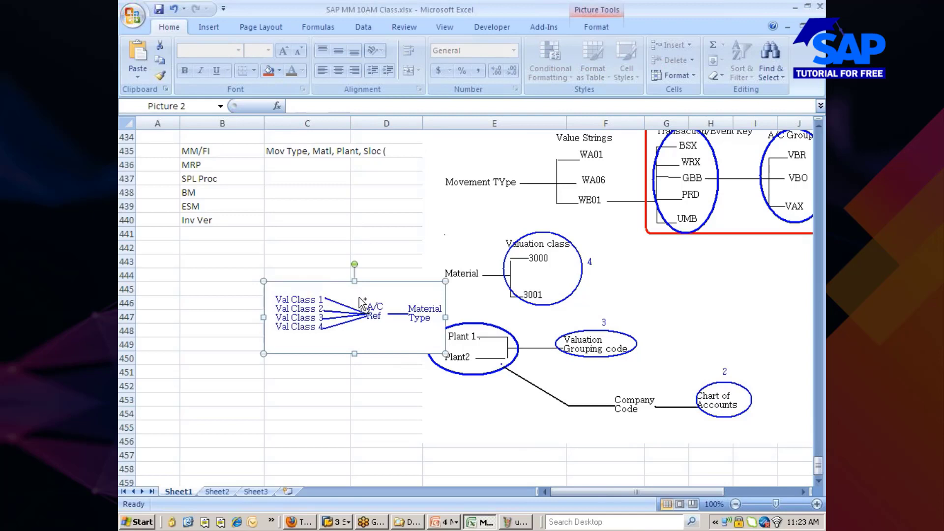
{"action": "key", "text": "Delete"}
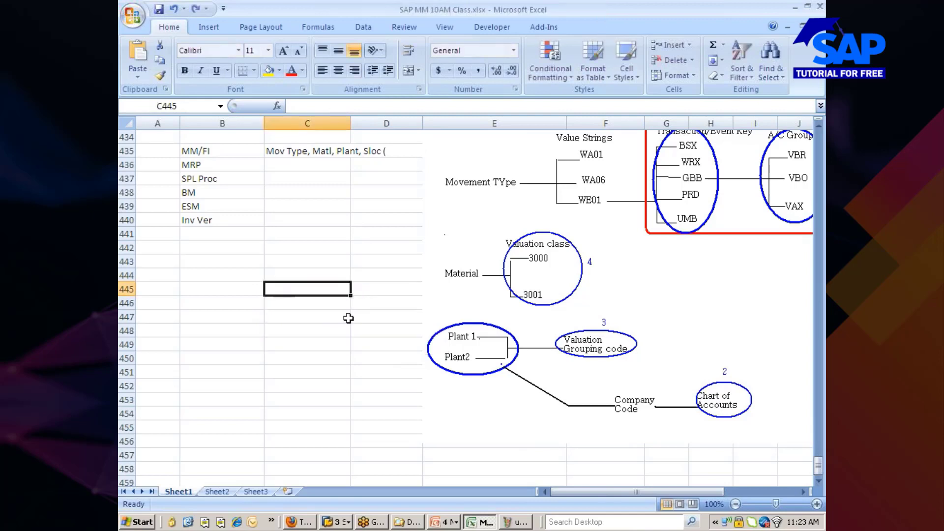
{"action": "left_click", "coordinate": [242, 274]}
{"action": "key", "text": "ctrl+v"}
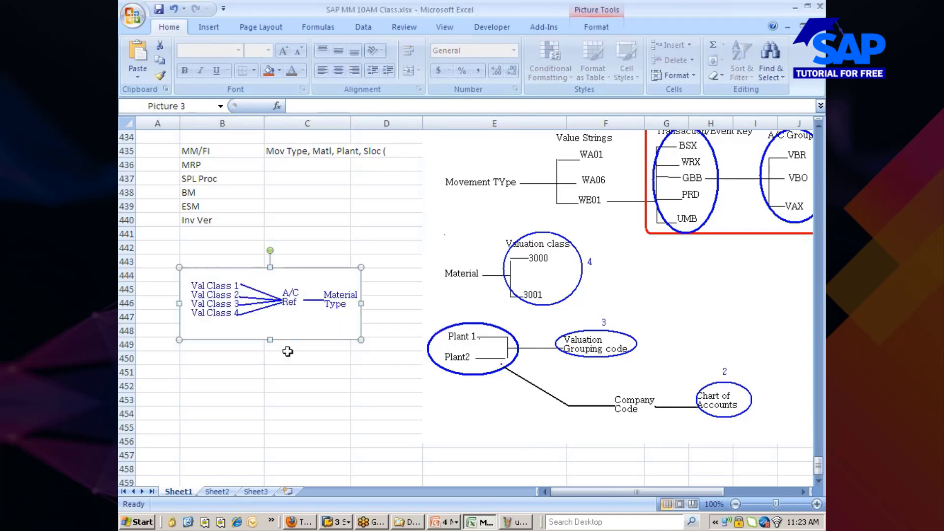
{"action": "left_click", "coordinate": [279, 397]}
Copy the MRP, SPL Proc, BM, ESM, Inv Ver list starting at B436.
{"action": "left_click_drag", "start_coordinate": [190, 165], "coordinate": [193, 212]}
{"action": "key", "text": "ctrl+c"}
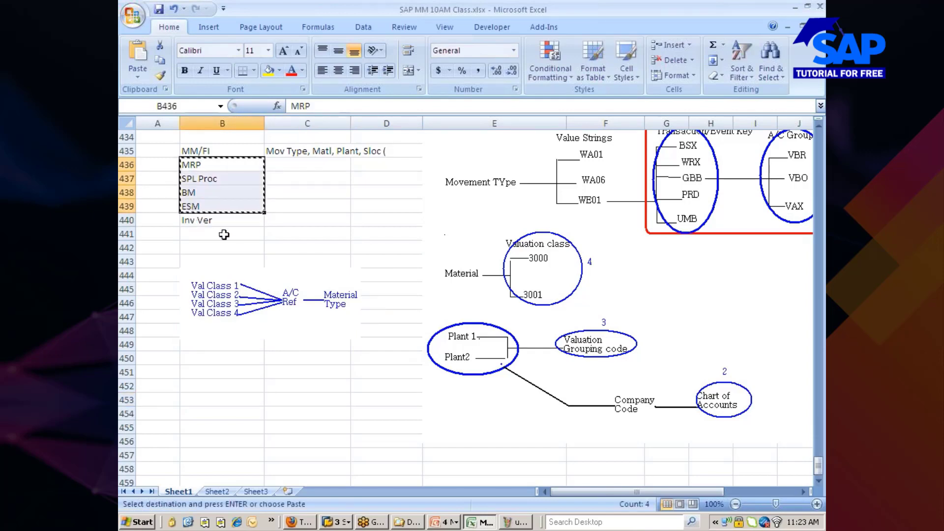
{"action": "left_click", "coordinate": [208, 246]}
{"action": "key", "text": "shift+Down"}
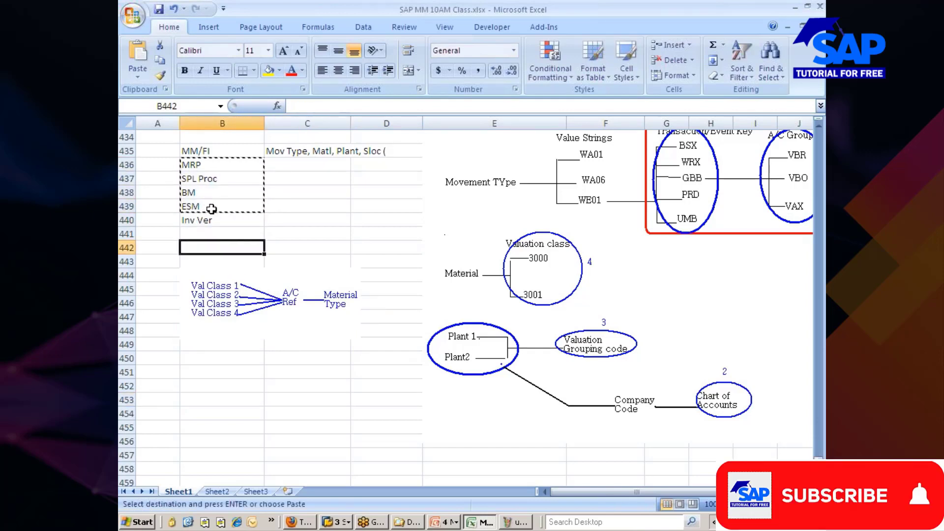
{"action": "left_click", "coordinate": [271, 234]}
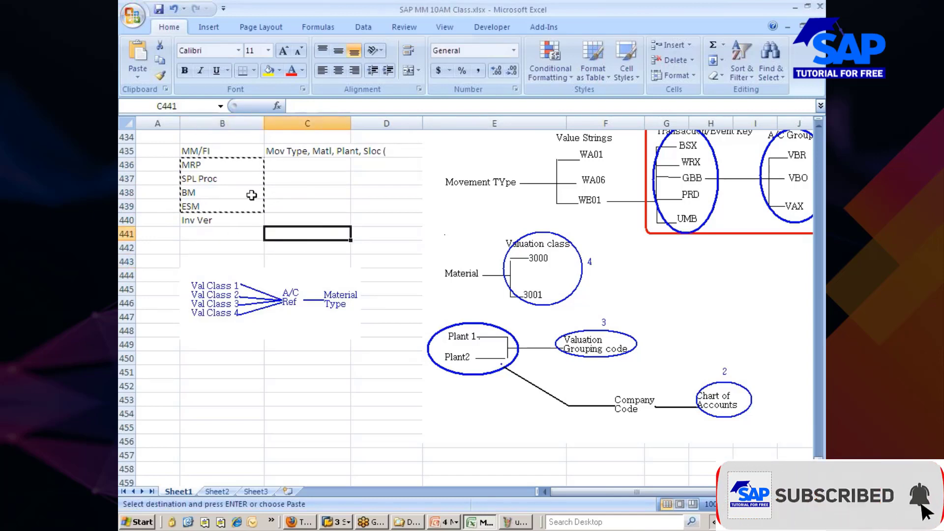
{"action": "left_click", "coordinate": [216, 166]}
{"action": "key", "text": "shift+Down"}
{"action": "key", "text": "shift+Down"}
{"action": "key", "text": "shift+Down"}
{"action": "key", "text": "shift+Down"}
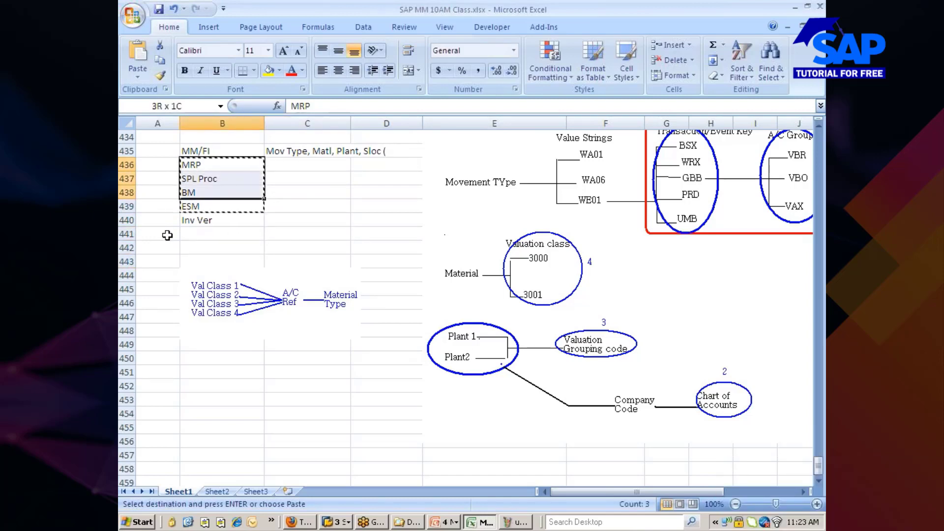
Paste the copied list into B460 and return to the SAP window.
{"action": "scroll", "coordinate": [183, 254], "scroll_direction": "down", "scroll_amount": 5}
{"action": "left_click", "coordinate": [208, 291]}
{"action": "key", "text": "Return"}
{"action": "key", "text": "alt+Tab"}
{"action": "key", "text": "alt+Tab"}
{"action": "left_click", "coordinate": [270, 224]}
{"action": "scroll", "coordinate": [271, 230], "scroll_direction": "up", "scroll_amount": 7}
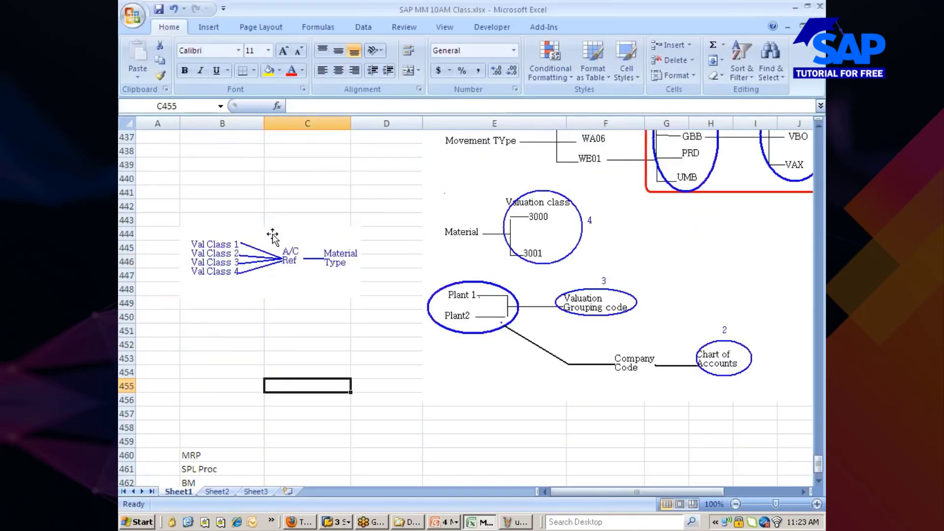
{"action": "key", "text": "alt+Tab"}
{"action": "key", "text": "alt+Tab"}
{"action": "key", "text": "alt+Tab"}
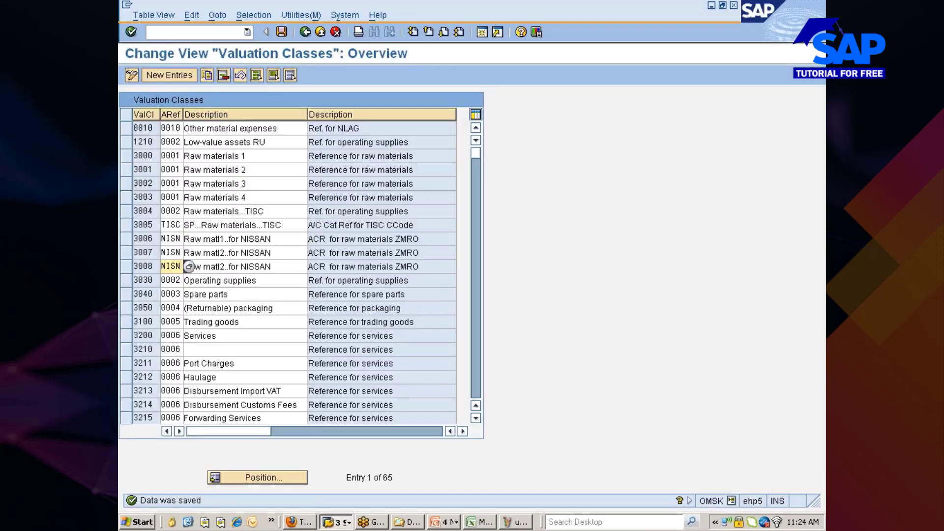
Start the create material transaction and set industry sector Manufacturing.
{"action": "left_click", "coordinate": [304, 31]}
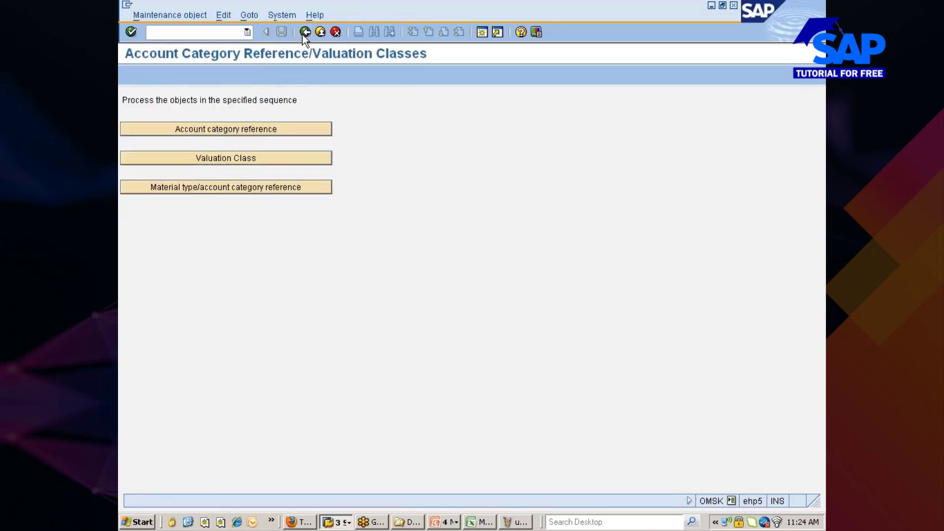
{"action": "left_click", "coordinate": [304, 32]}
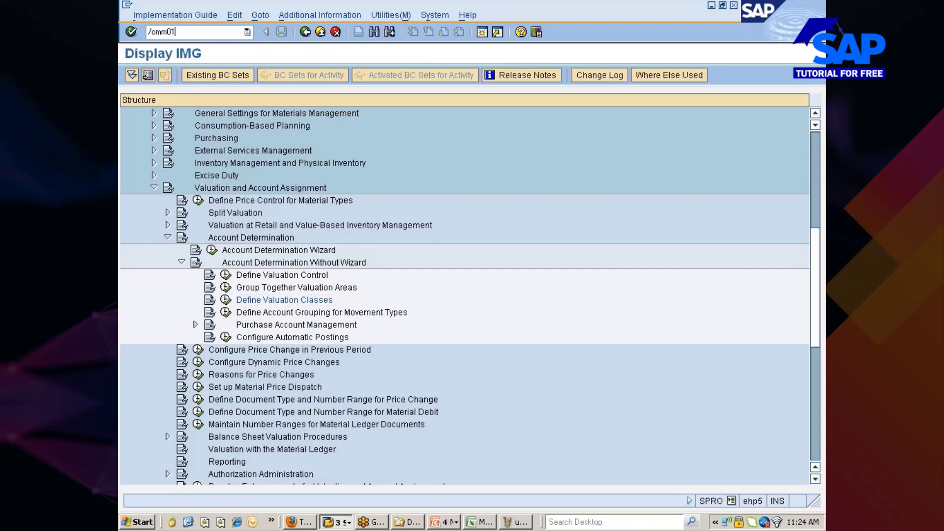
{"action": "key", "text": "Return"}
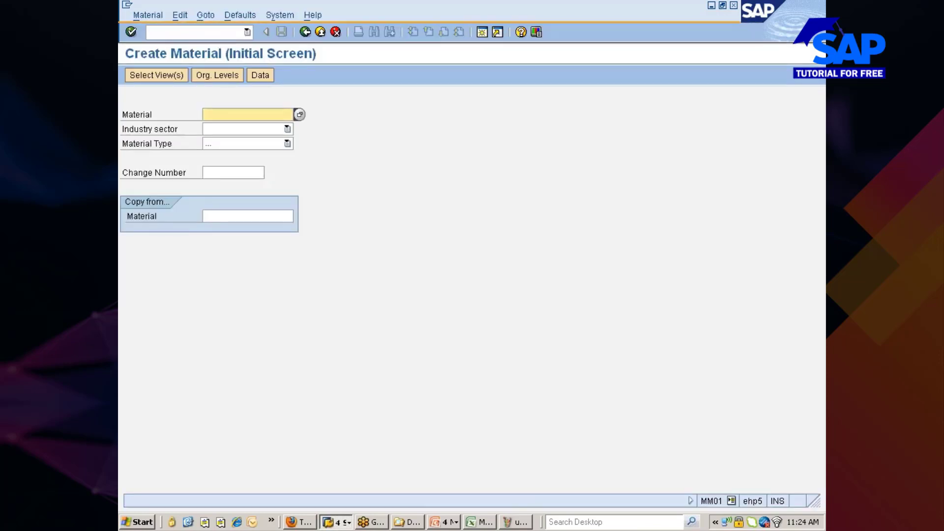
{"action": "left_click", "coordinate": [231, 129]}
{"action": "type", "text": "Z Casting Engineerin"}
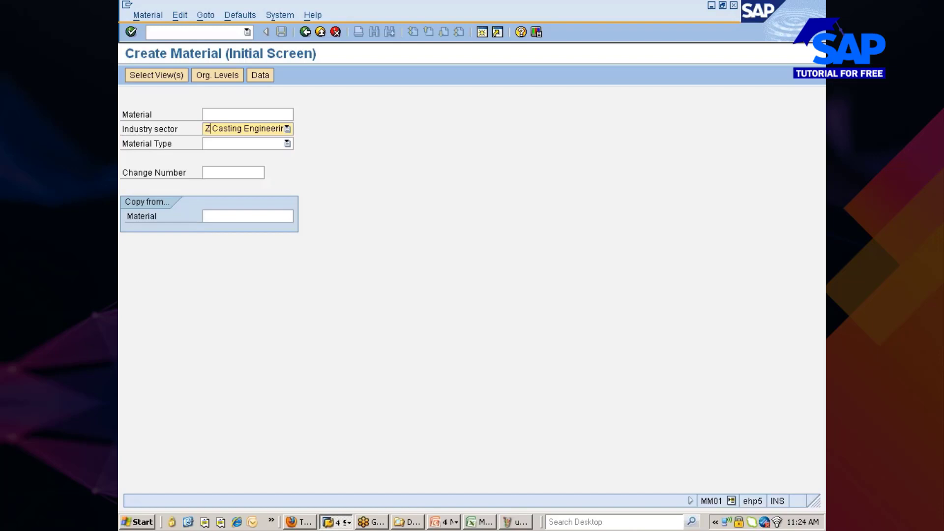
{"action": "left_click", "coordinate": [235, 126]}
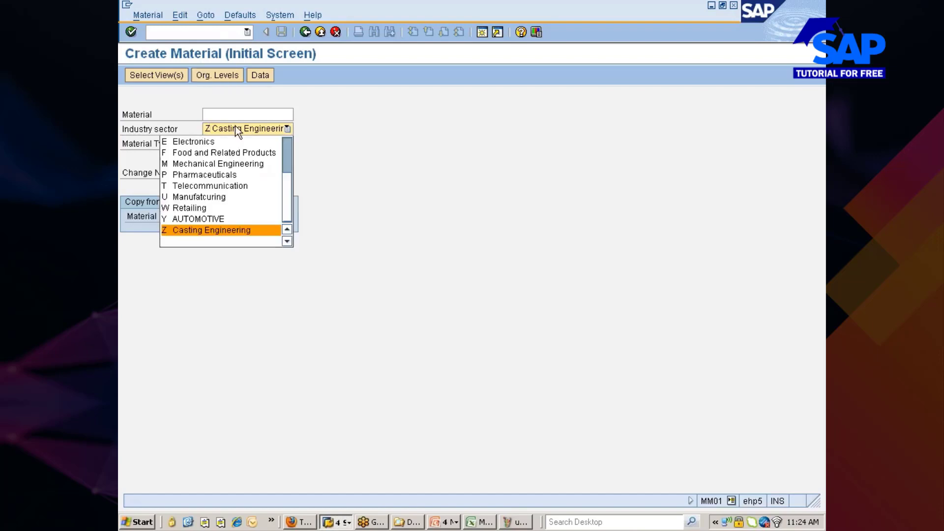
{"action": "left_click", "coordinate": [204, 196]}
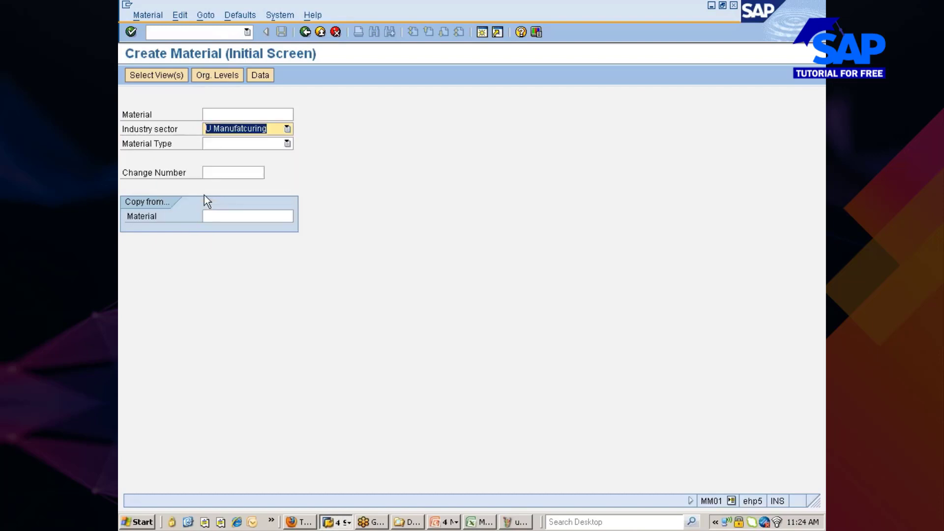
Choose material type ZMRO (Maint, Repair & Operation).
{"action": "left_click", "coordinate": [226, 147]}
{"action": "left_click", "coordinate": [286, 224]}
{"action": "left_click", "coordinate": [286, 225]}
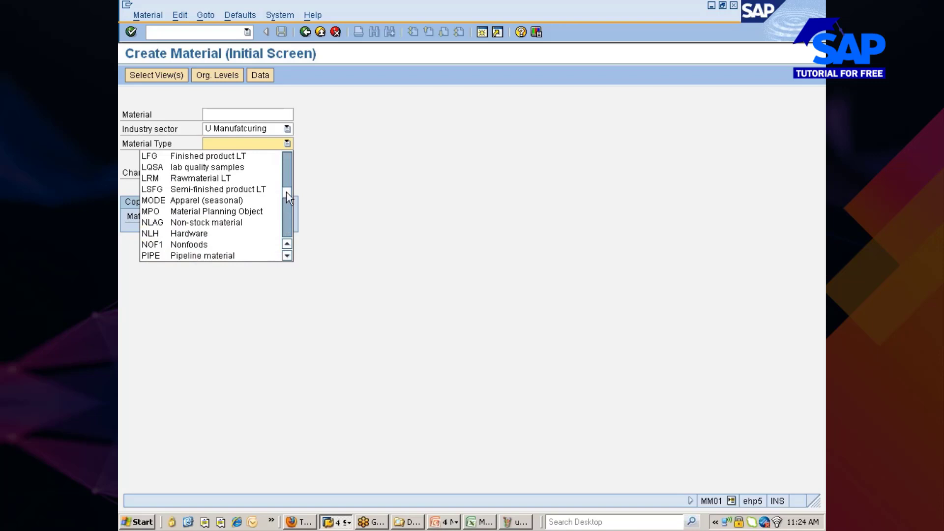
{"action": "left_click_drag", "start_coordinate": [287, 192], "coordinate": [286, 227]}
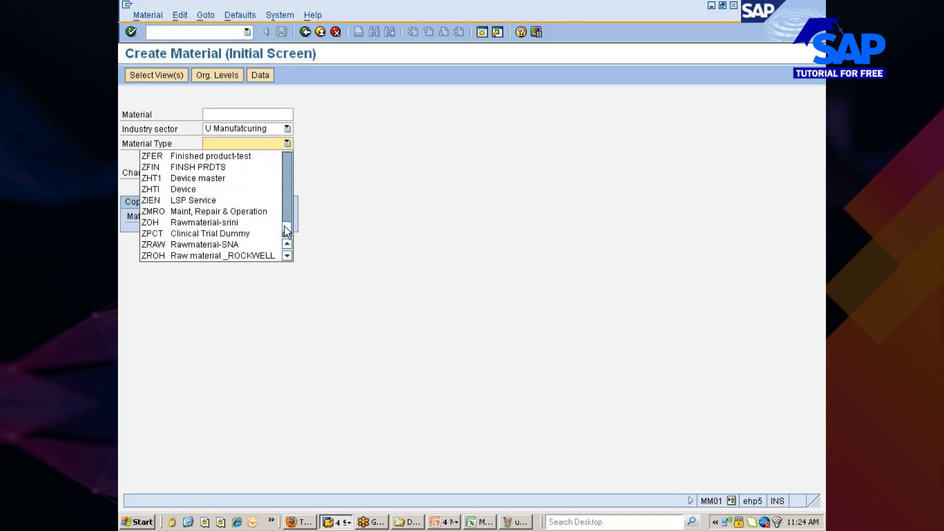
{"action": "left_click", "coordinate": [234, 214]}
{"action": "key", "text": "Return"}
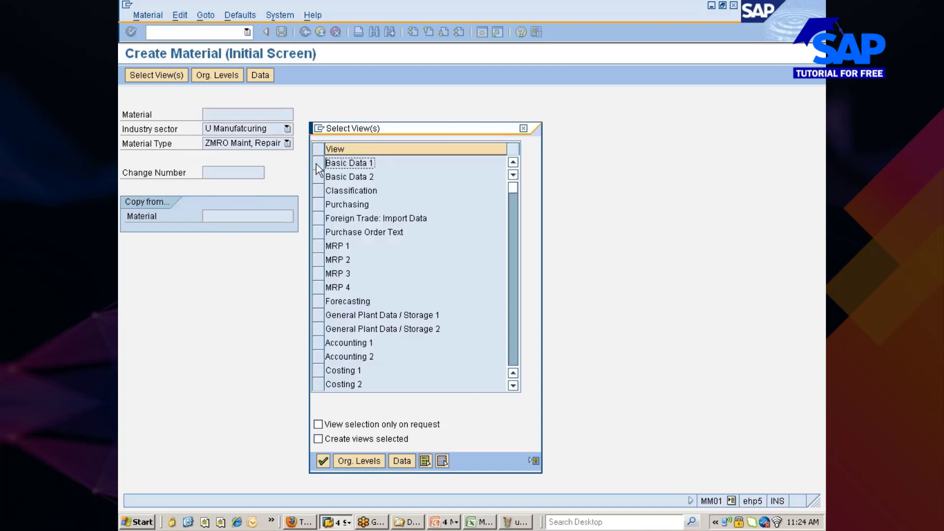
Select Basic Data 1/2, Purchasing, Plant Data/Storage 1/2 and Accounting 1 views for plant 777C, storage location 0001.
{"action": "left_click", "coordinate": [317, 163]}
{"action": "left_click", "coordinate": [317, 176]}
{"action": "left_click", "coordinate": [317, 204]}
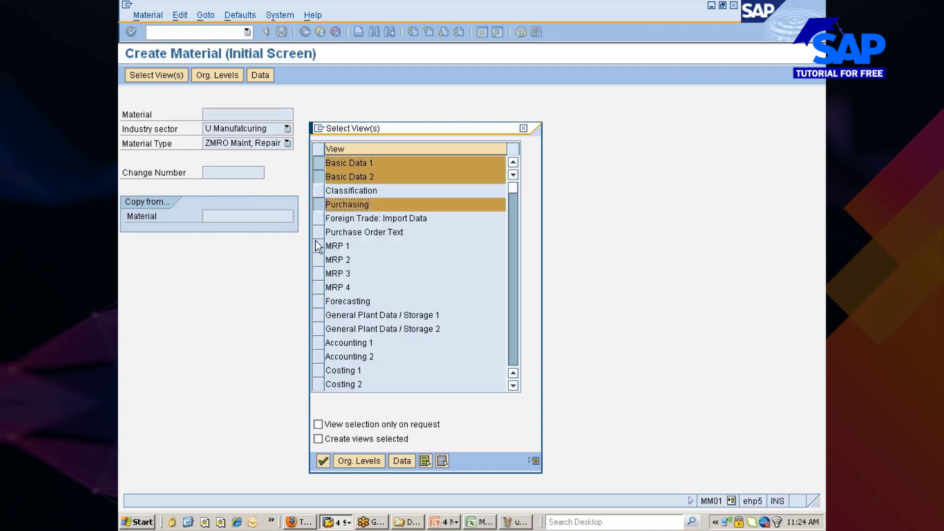
{"action": "left_click", "coordinate": [320, 314]}
{"action": "left_click", "coordinate": [319, 329]}
{"action": "left_click", "coordinate": [319, 343]}
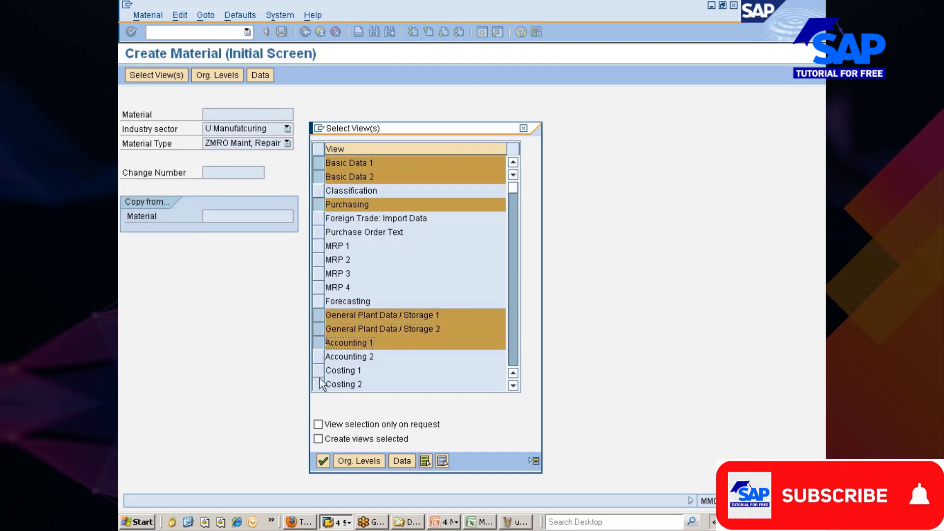
{"action": "left_click", "coordinate": [347, 461]}
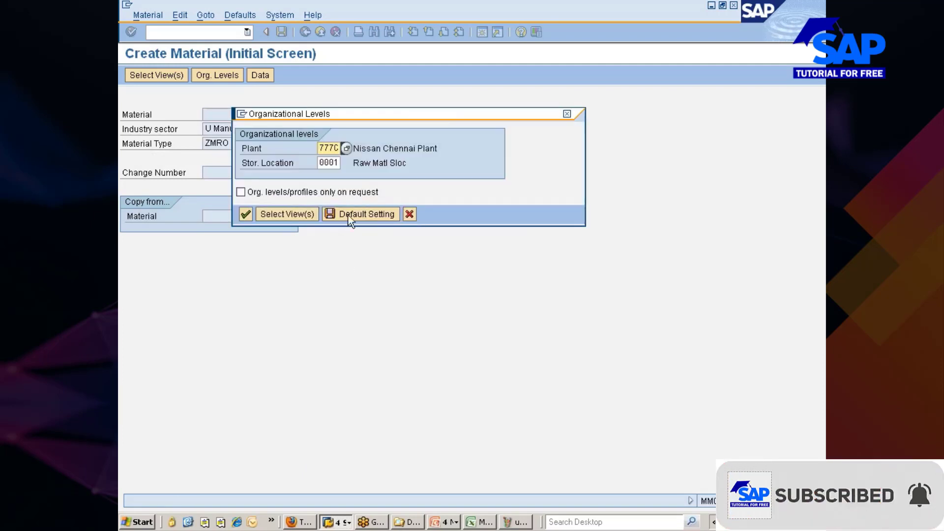
{"action": "left_click", "coordinate": [242, 214]}
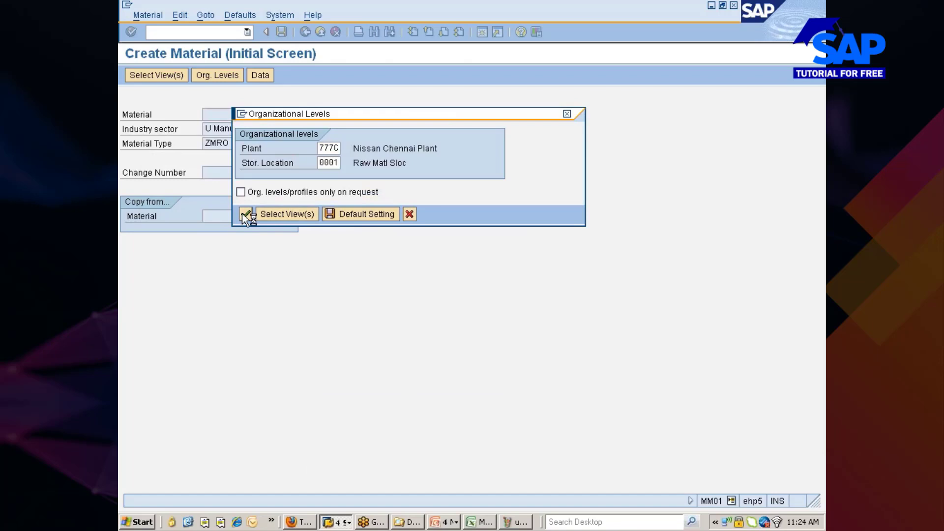
Enter description 'demo matl for Nissam', base unit EA and material group 00104 (Mechanics).
{"action": "type", "text": "dem"}
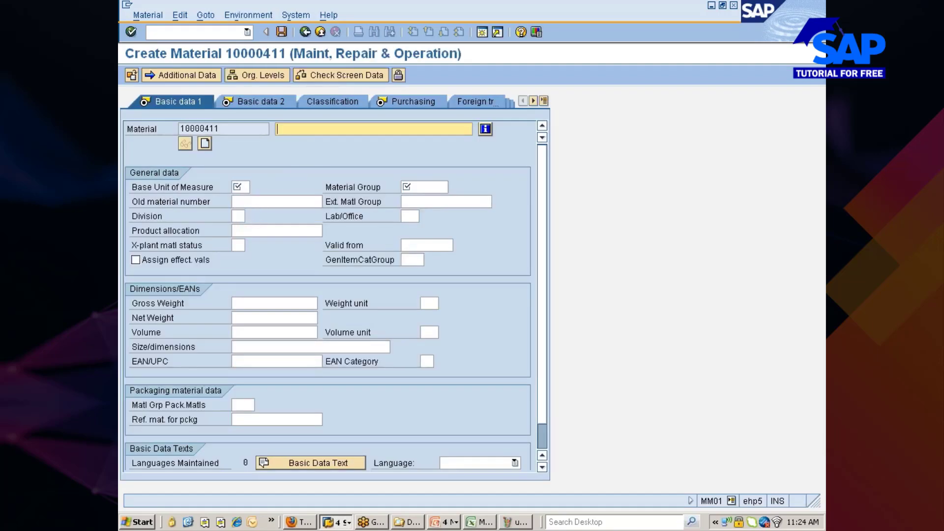
{"action": "type", "text": "o "}
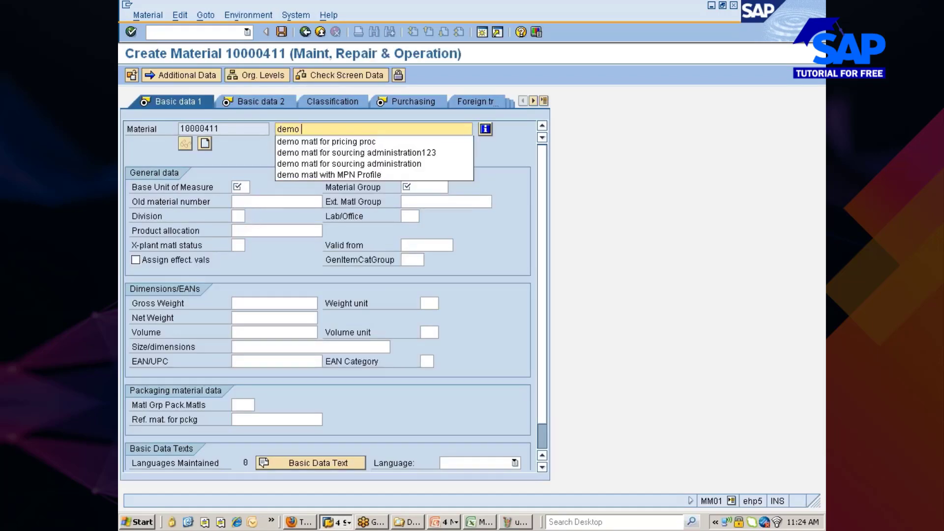
{"action": "type", "text": "matl for Nissam"}
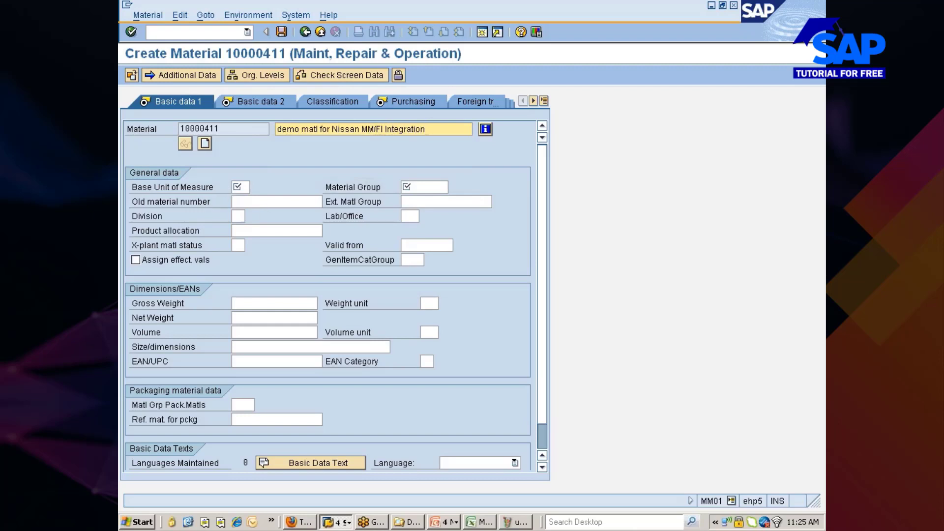
{"action": "key", "text": "Tab"}
{"action": "type", "text": "ea"}
{"action": "key", "text": "Tab"}
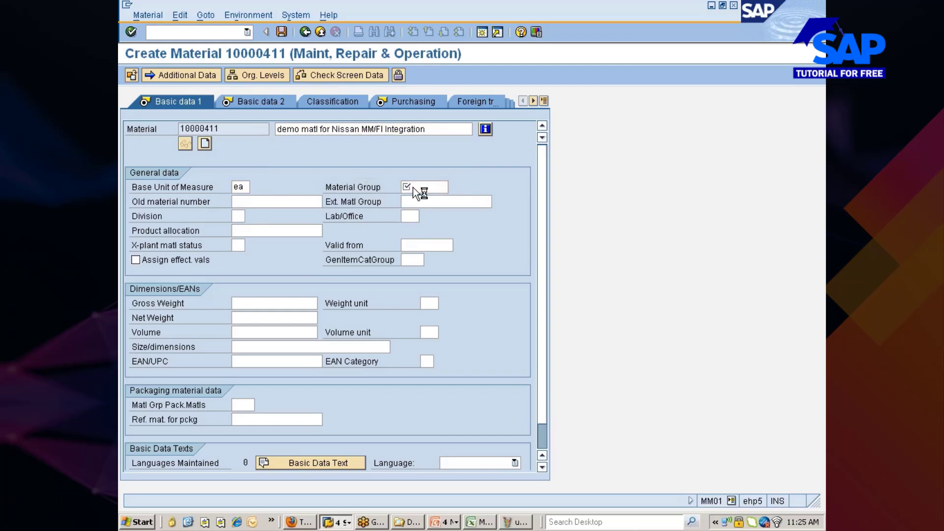
{"action": "key", "text": "F4"}
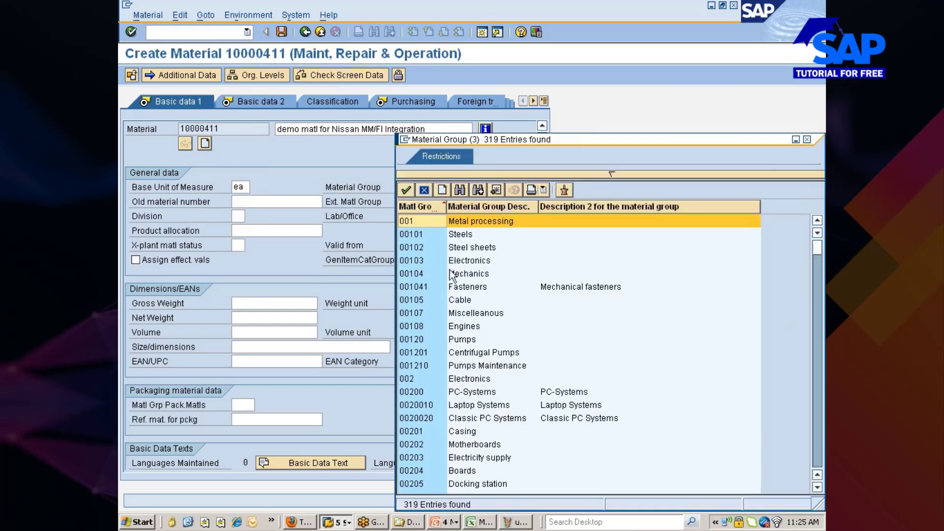
{"action": "double_click", "coordinate": [428, 272]}
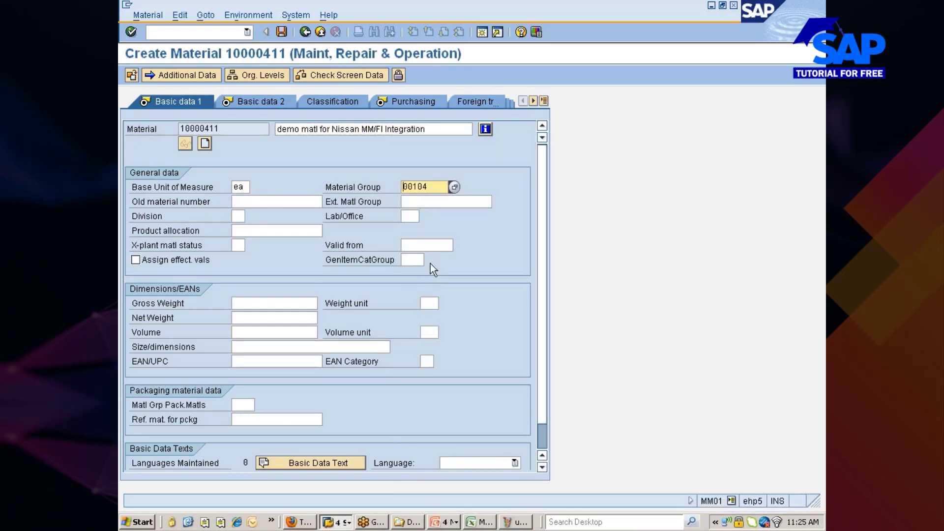
{"action": "key", "text": "Return"}
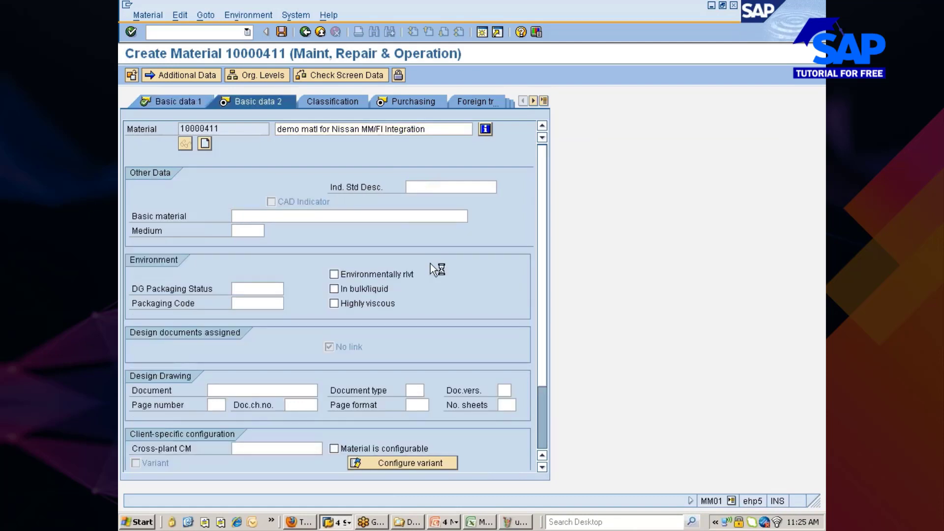
On the Purchasing view, enter purchasing group nis, value key ZN and GR processing time 1 day.
{"action": "key", "text": "Return"}
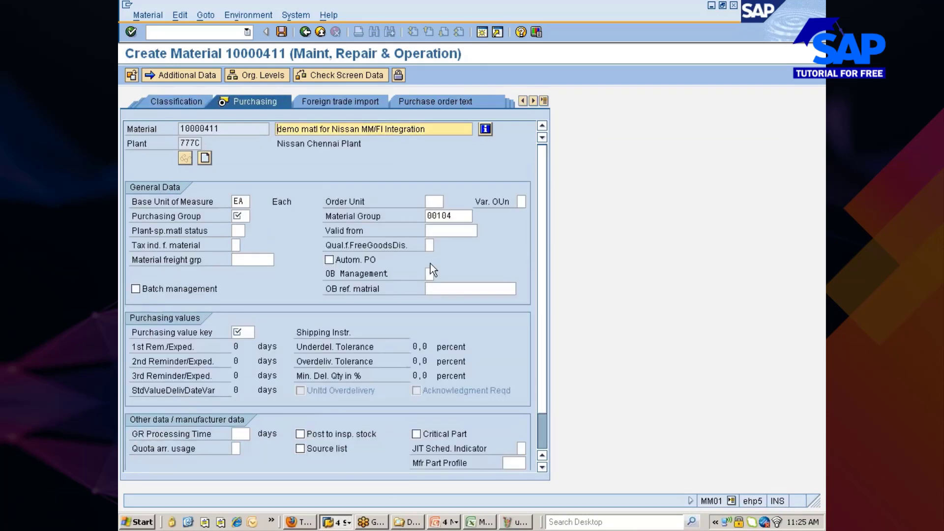
{"action": "left_click", "coordinate": [240, 216]}
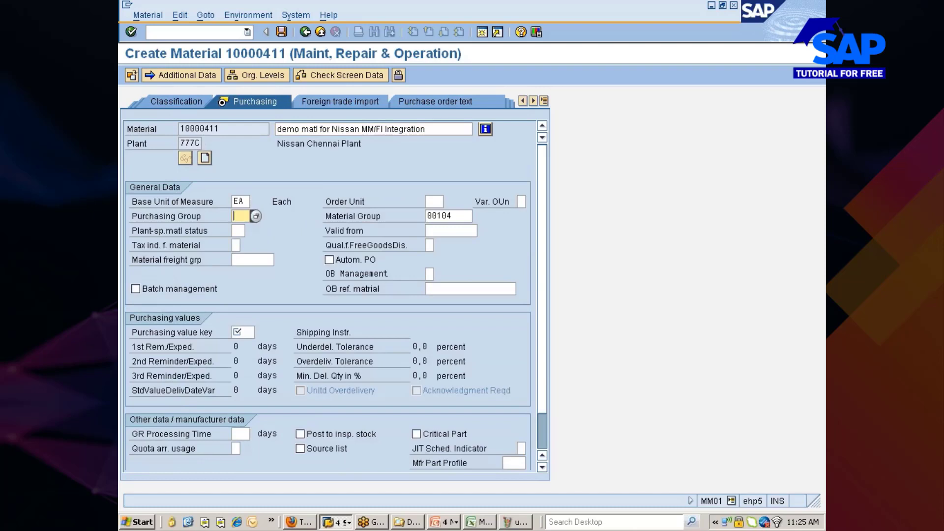
{"action": "type", "text": "nis"}
{"action": "left_click", "coordinate": [240, 332]}
{"action": "type", "text": "ZN"}
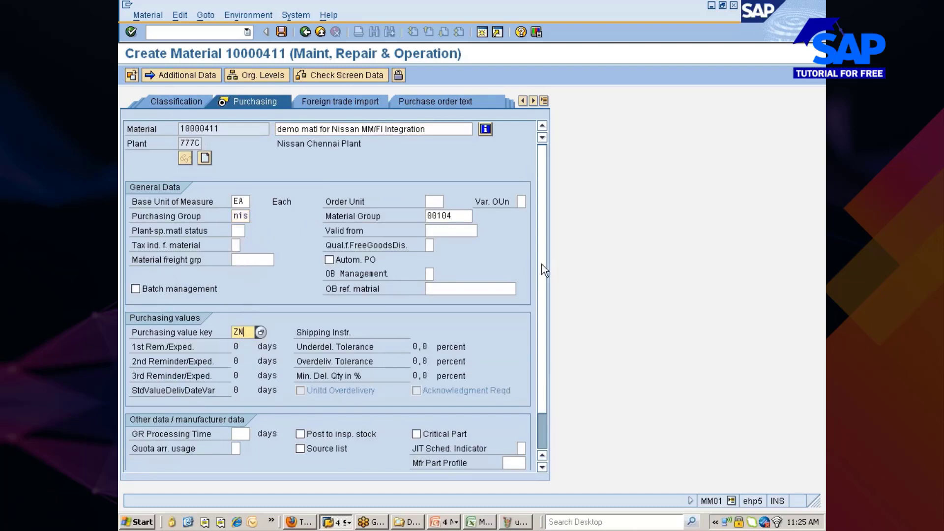
{"action": "scroll", "coordinate": [545, 268], "scroll_direction": "down", "scroll_amount": 1}
{"action": "left_click", "coordinate": [240, 390]}
{"action": "type", "text": "1"}
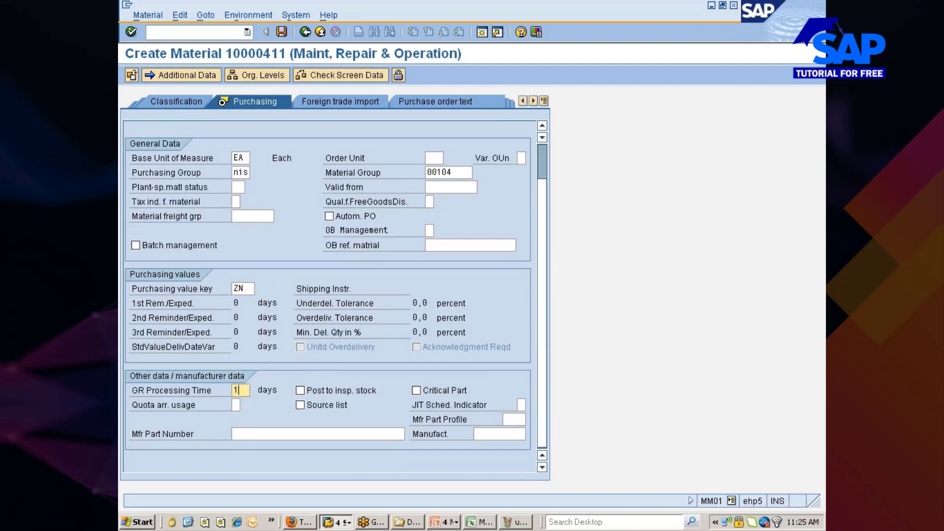
{"action": "key", "text": "Return"}
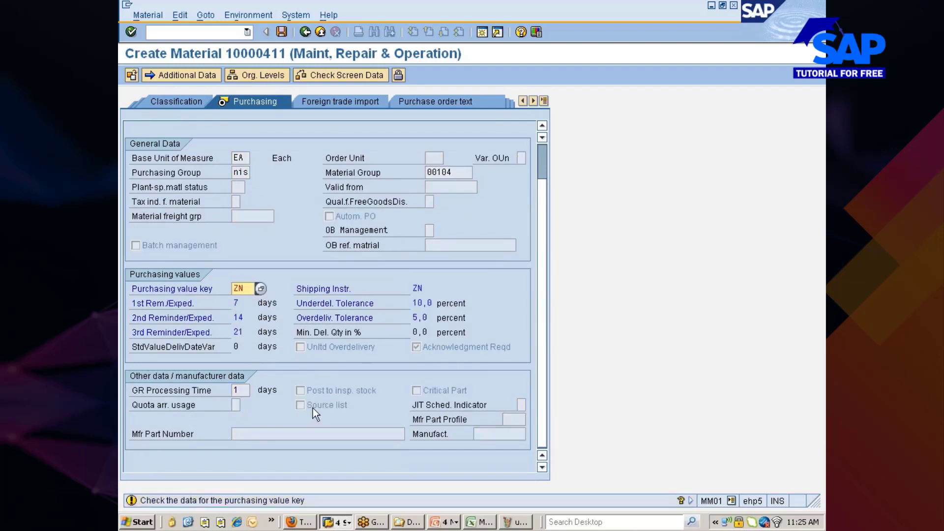
{"action": "key", "text": "Return"}
On Accounting 1, choose valuation class 3006 and enter moving price 100.
{"action": "key", "text": "Return"}
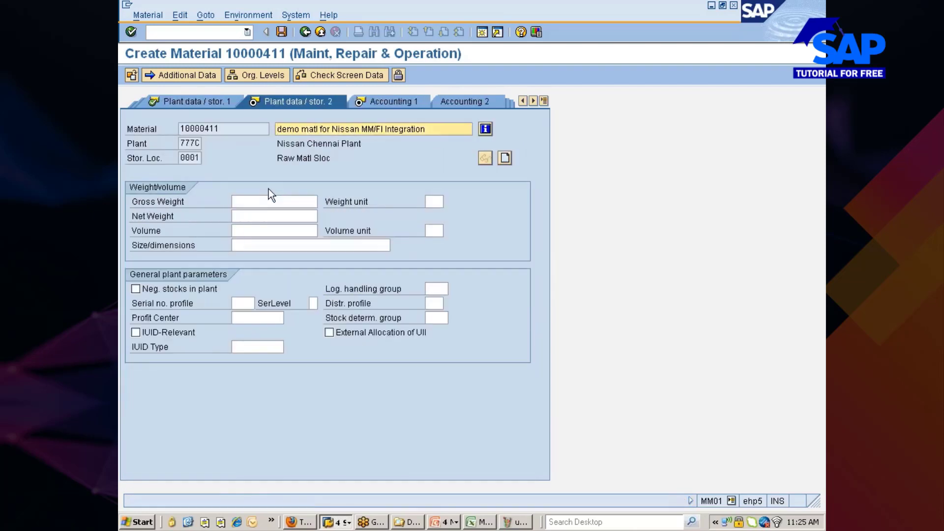
{"action": "key", "text": "Return"}
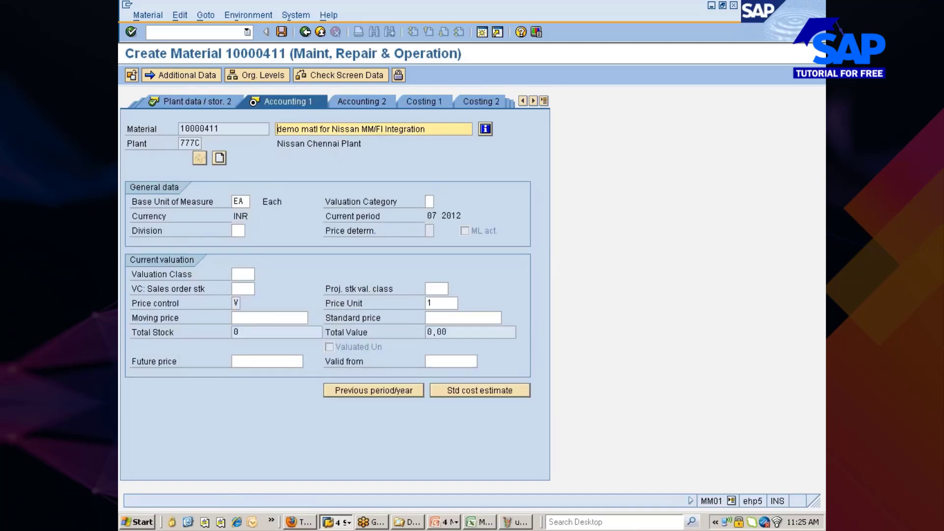
{"action": "left_click", "coordinate": [243, 269]}
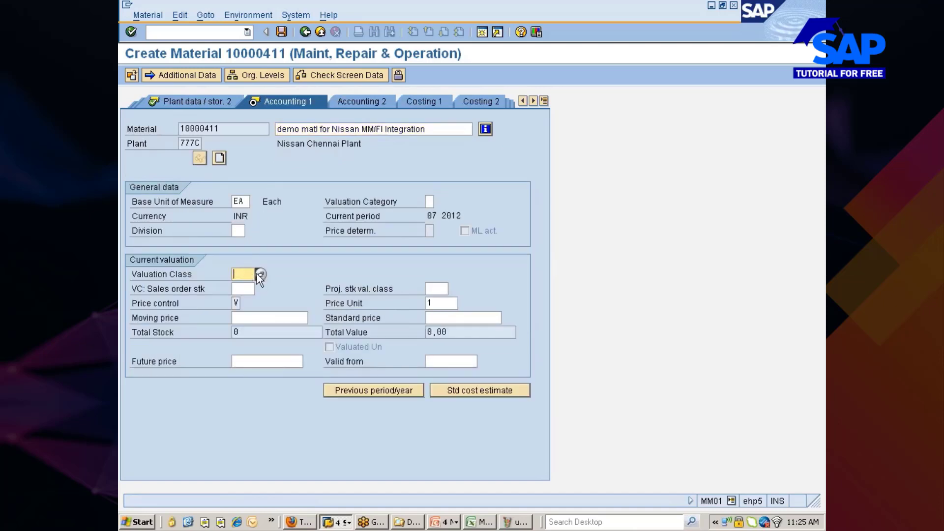
{"action": "left_click", "coordinate": [259, 274]}
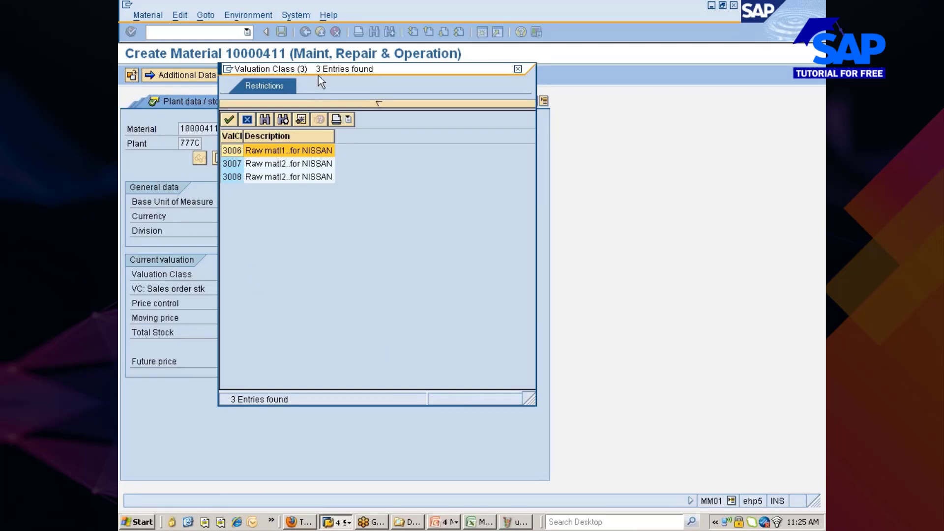
{"action": "left_click_drag", "start_coordinate": [277, 72], "coordinate": [366, 82]}
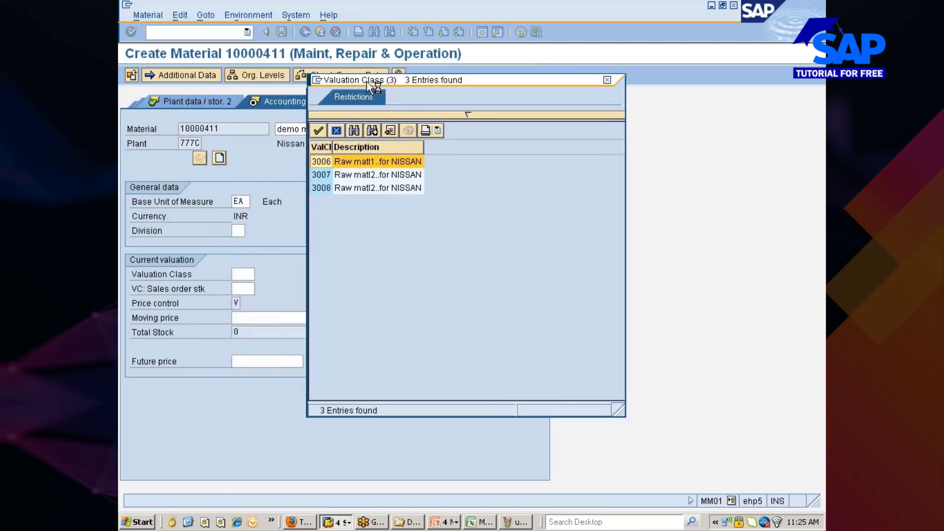
{"action": "double_click", "coordinate": [327, 164]}
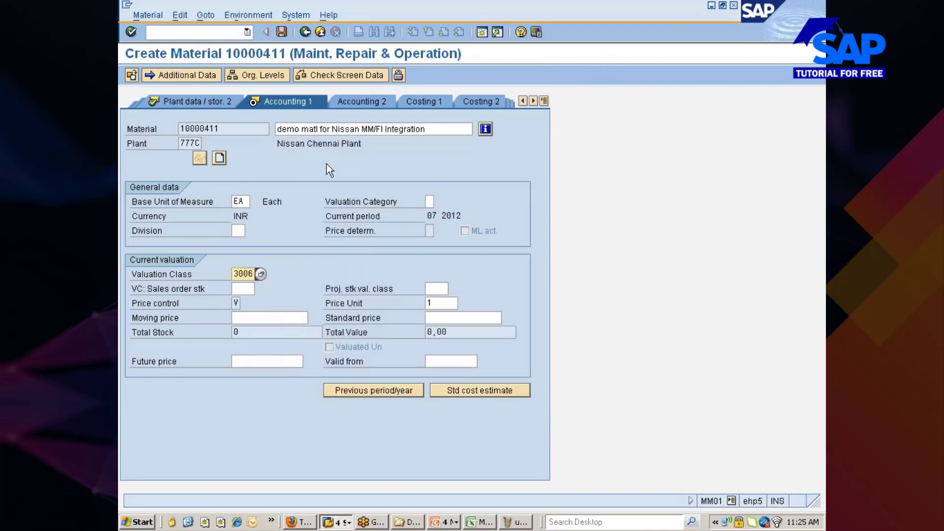
{"action": "left_click", "coordinate": [263, 317]}
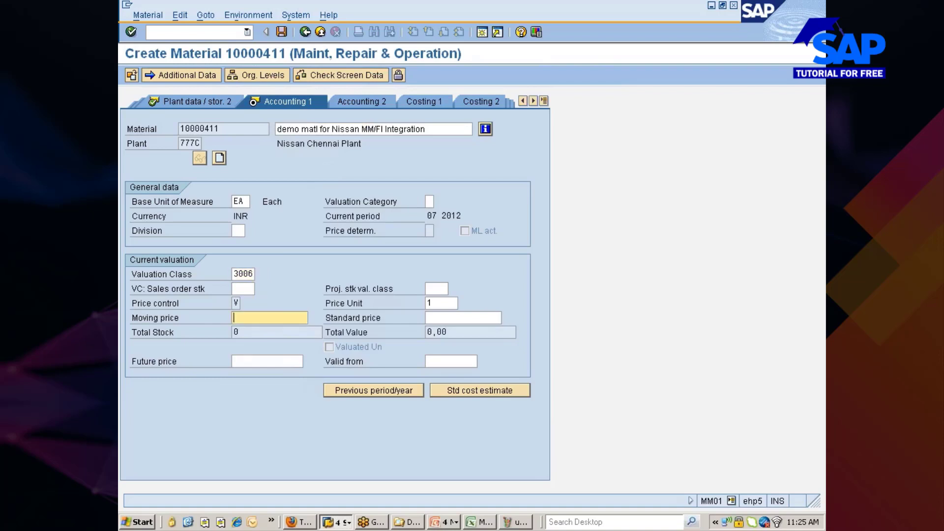
{"action": "type", "text": "100"}
{"action": "key", "text": "Return"}
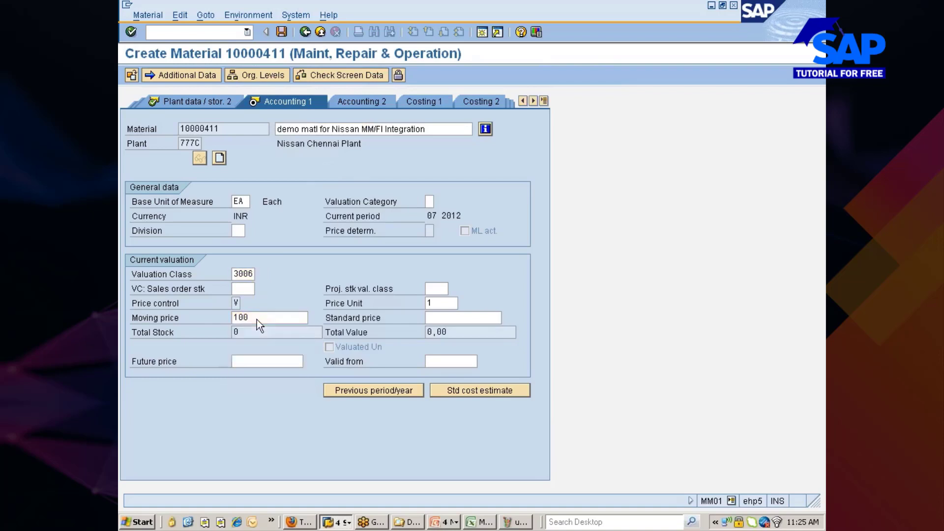
{"action": "key", "text": "Return"}
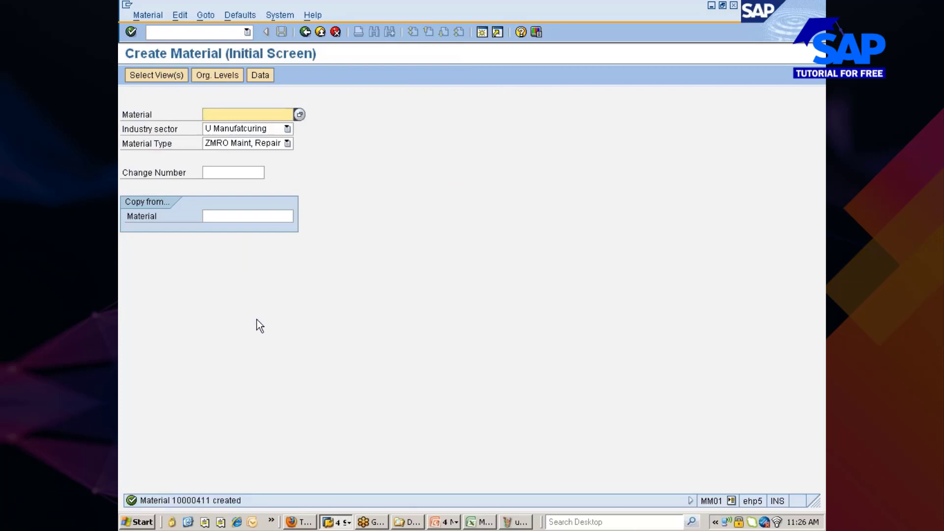
Switch to the SAP session showing the Display IMG account determination tree.
{"action": "key", "text": "alt+Tab"}
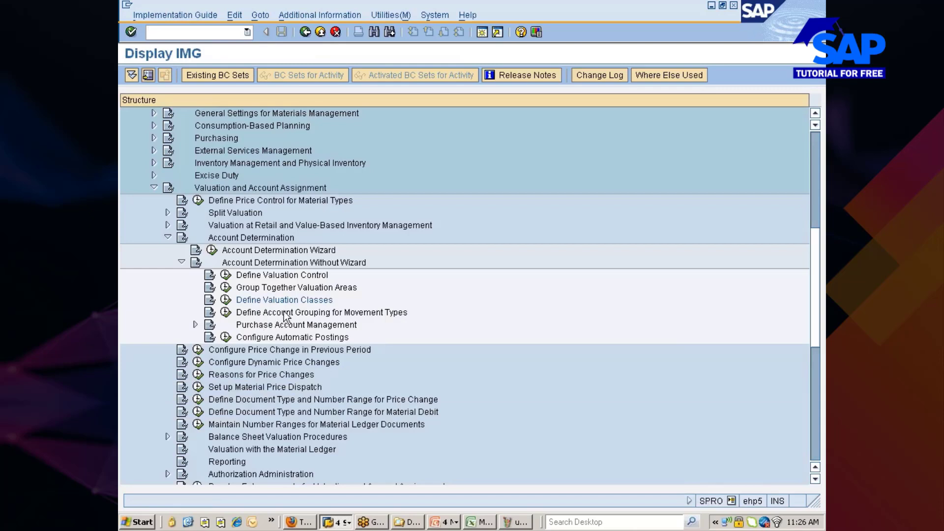
Run Define Account Grouping for Movement Types to list movement types with their value strings.
{"action": "left_click", "coordinate": [266, 315]}
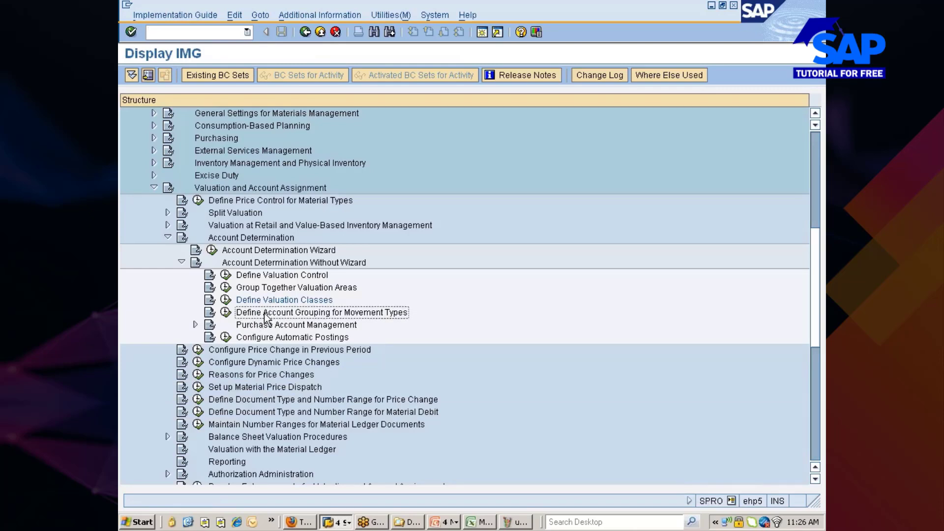
{"action": "left_click", "coordinate": [226, 313]}
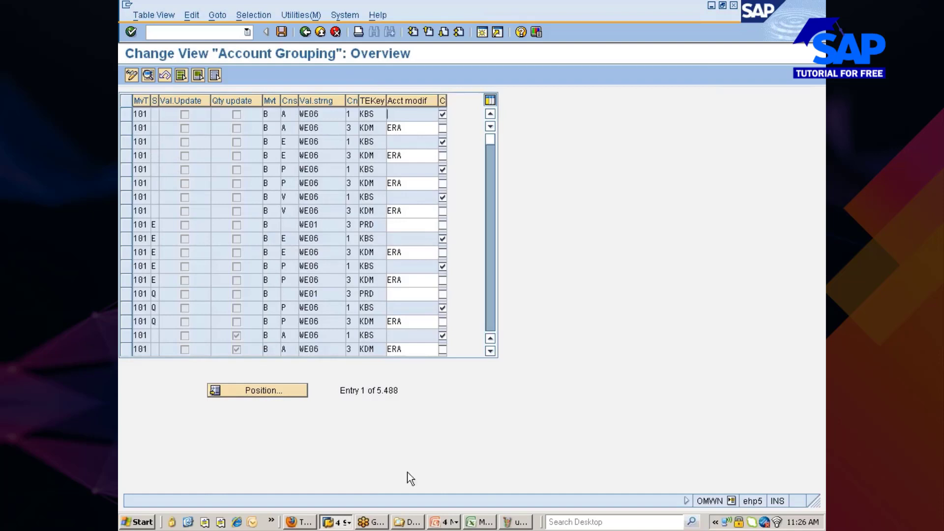
{"action": "left_click", "coordinate": [507, 522]}
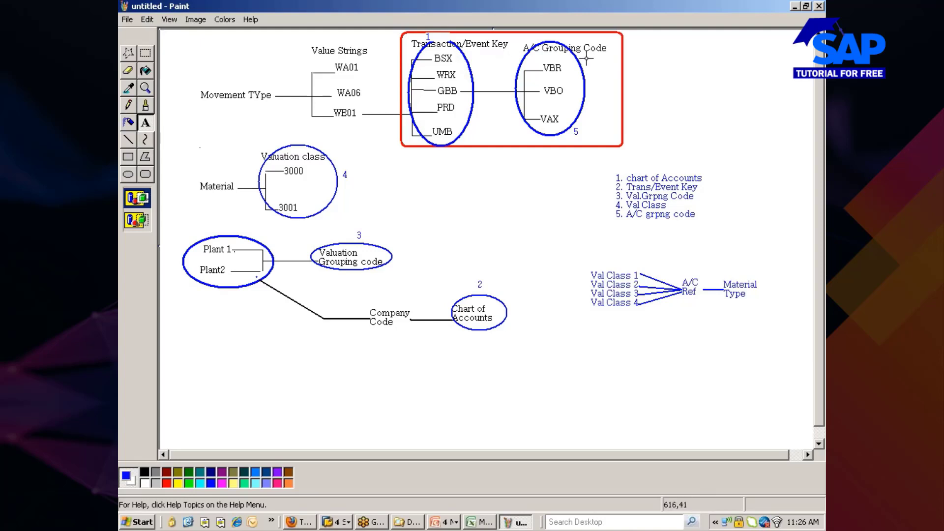
{"action": "key", "text": "alt+Tab"}
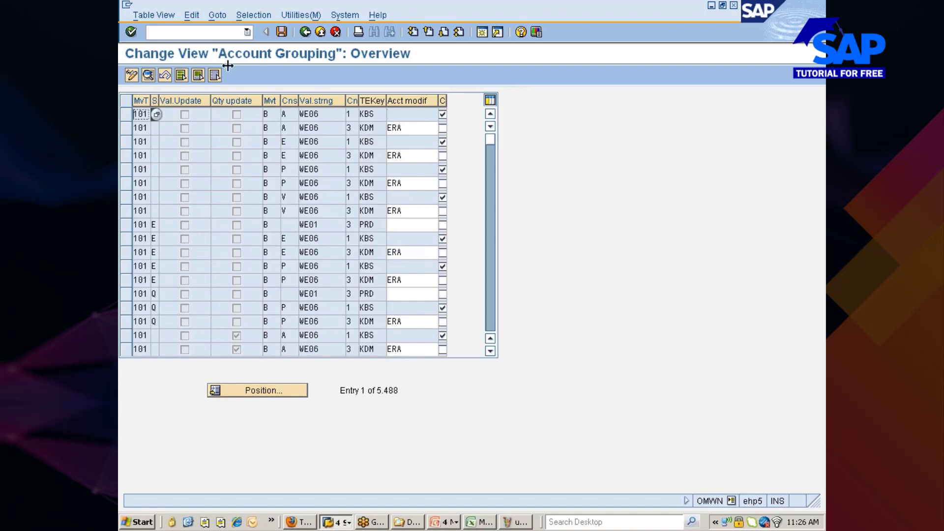
Select the account grouping entries by contents for movement type 101, leaving 66 entries.
{"action": "left_click", "coordinate": [254, 16]}
{"action": "left_click", "coordinate": [259, 34]}
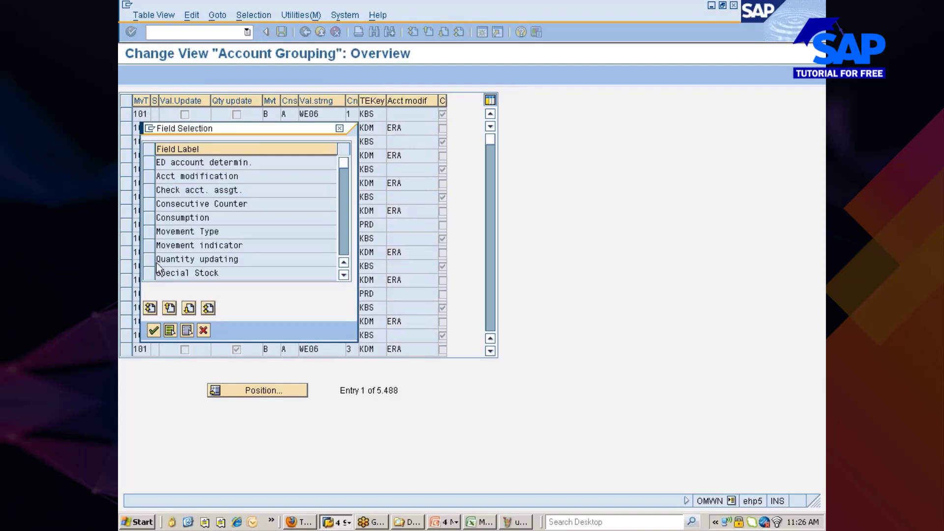
{"action": "left_click", "coordinate": [150, 233]}
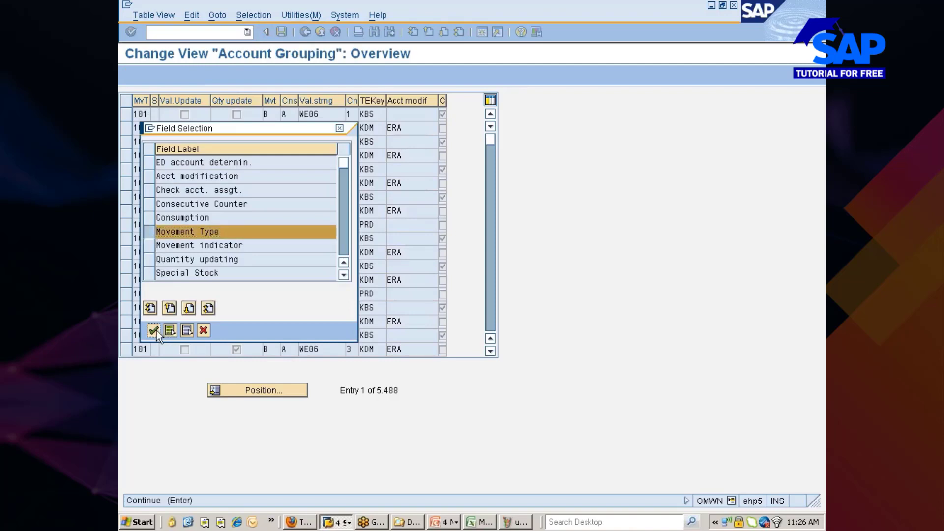
{"action": "left_click", "coordinate": [153, 330]}
{"action": "type", "text": "10"}
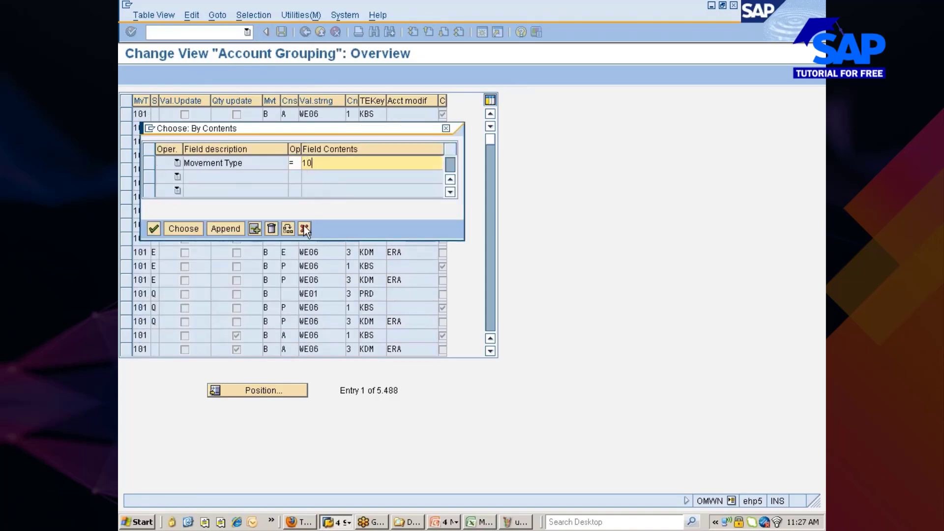
{"action": "type", "text": "1"}
{"action": "left_click", "coordinate": [225, 229]}
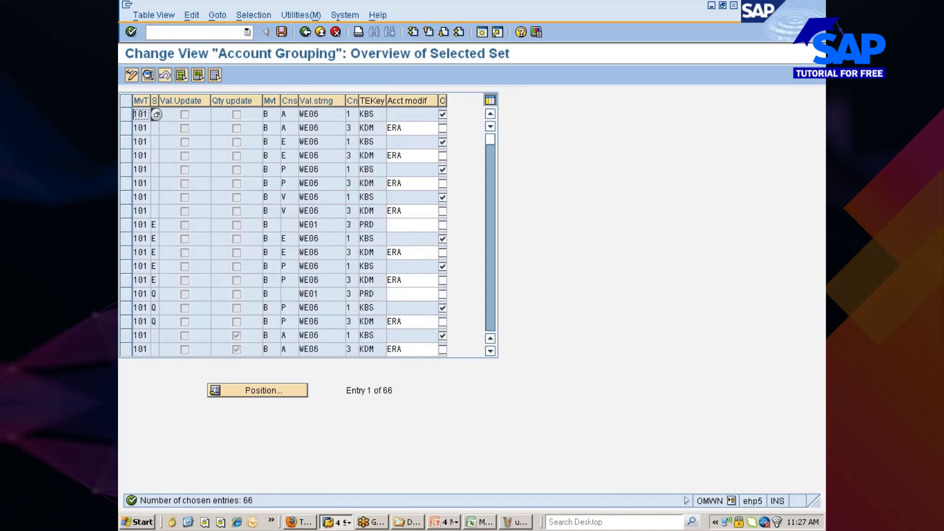
Scroll through the 66 movement type 101 entries and reopen the Selection menu.
{"action": "left_click", "coordinate": [308, 225]}
{"action": "scroll", "coordinate": [495, 307], "scroll_direction": "down", "scroll_amount": 18}
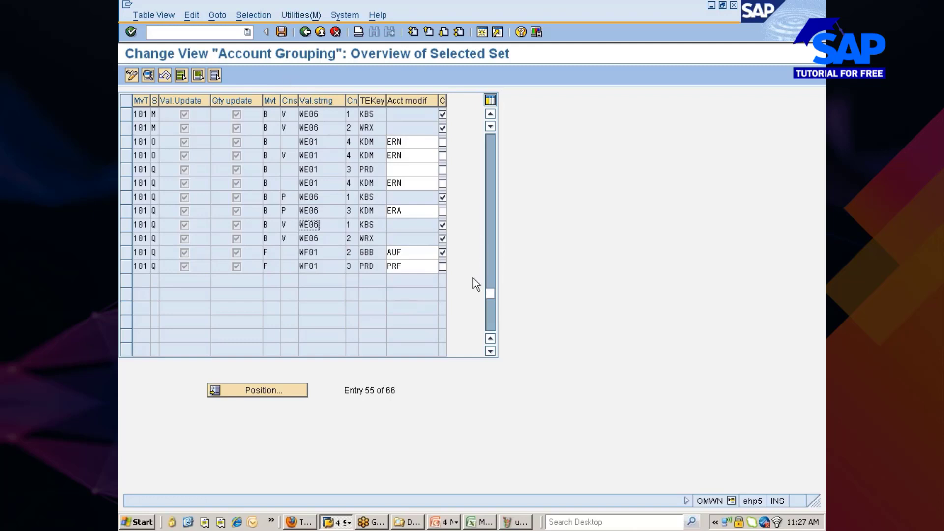
{"action": "left_click_drag", "start_coordinate": [492, 294], "coordinate": [492, 126]}
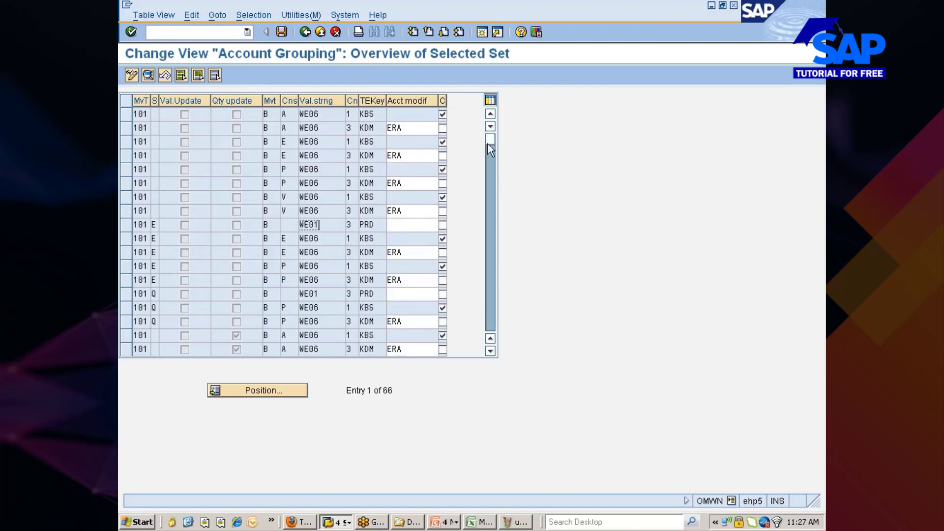
{"action": "left_click", "coordinate": [253, 13]}
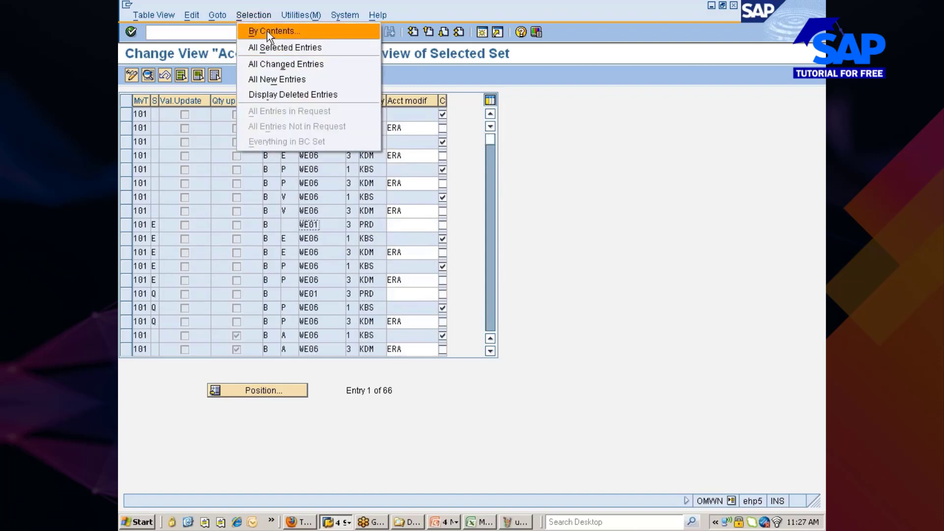
Change the By Contents selection field from Movement Type to Value string.
{"action": "left_click", "coordinate": [267, 31]}
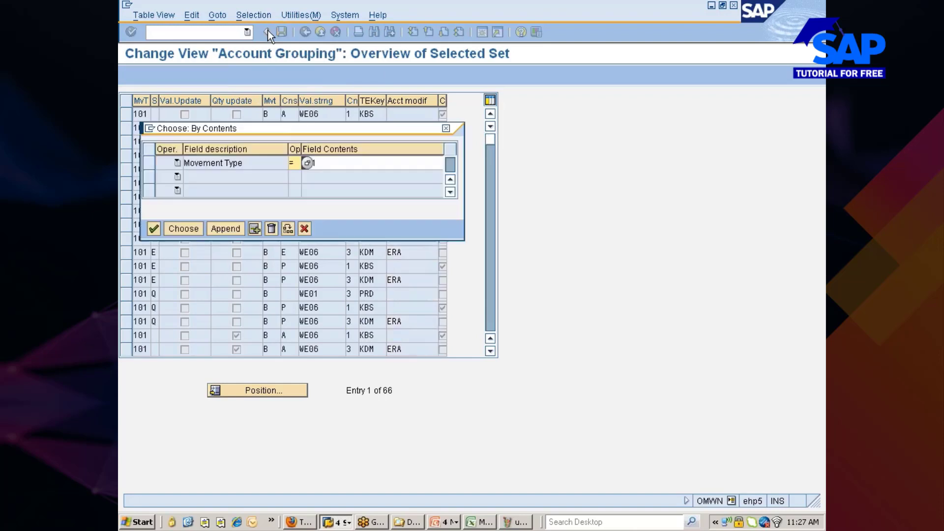
{"action": "left_click", "coordinate": [147, 163]}
{"action": "left_click", "coordinate": [272, 229]}
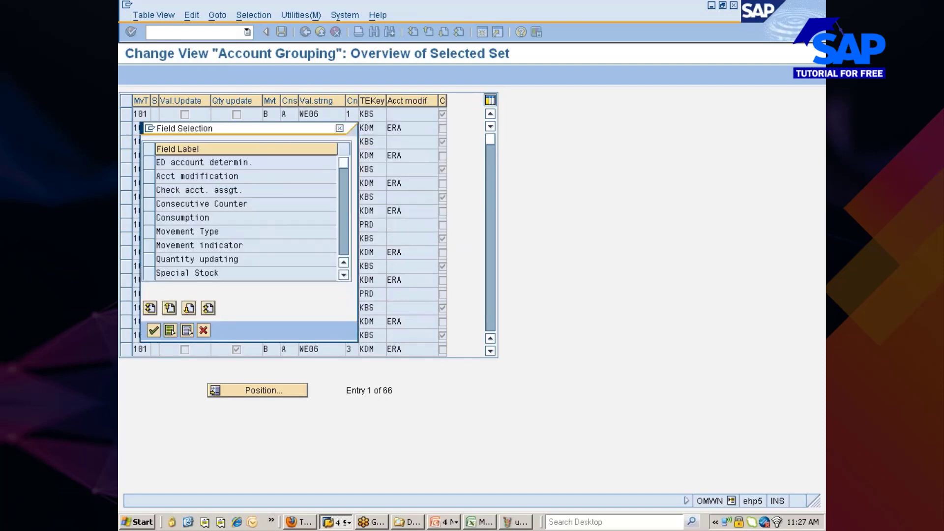
{"action": "left_click", "coordinate": [340, 232]}
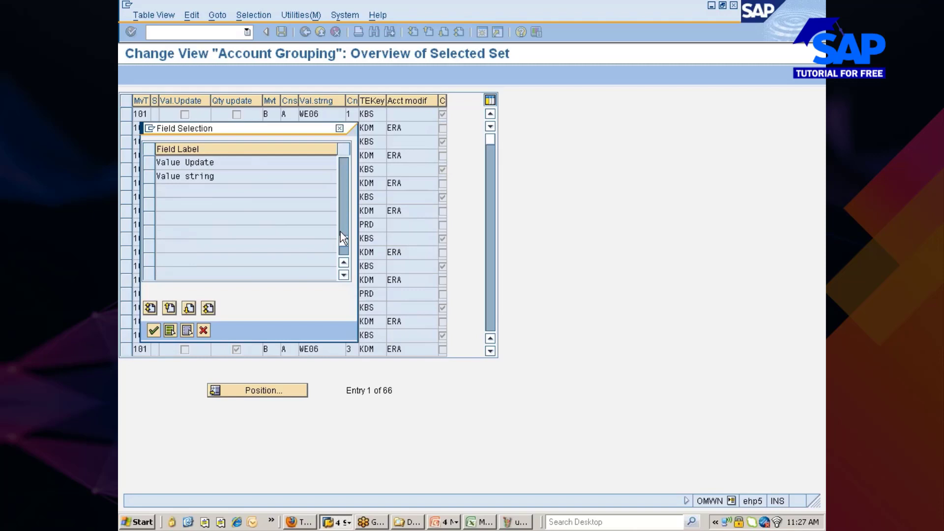
{"action": "left_click", "coordinate": [153, 177]}
{"action": "left_click", "coordinate": [156, 329]}
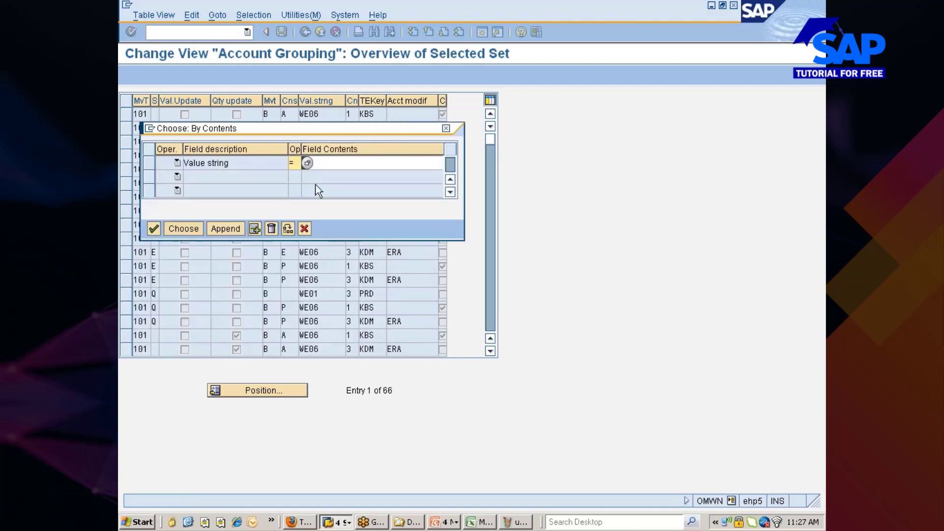
Filter on value string WE01 (82 entries), then go back to the IMG tree.
{"action": "type", "text": "we01"}
{"action": "key", "text": "Return"}
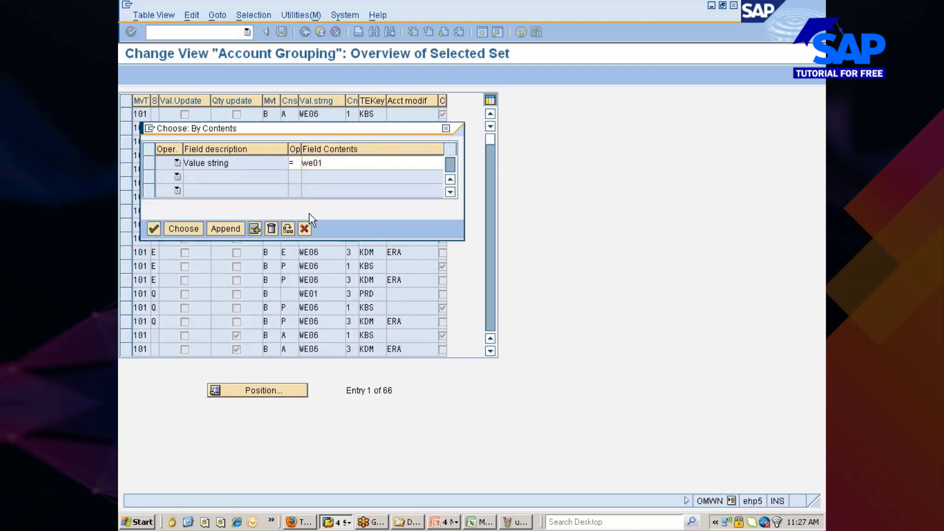
{"action": "left_click", "coordinate": [185, 229]}
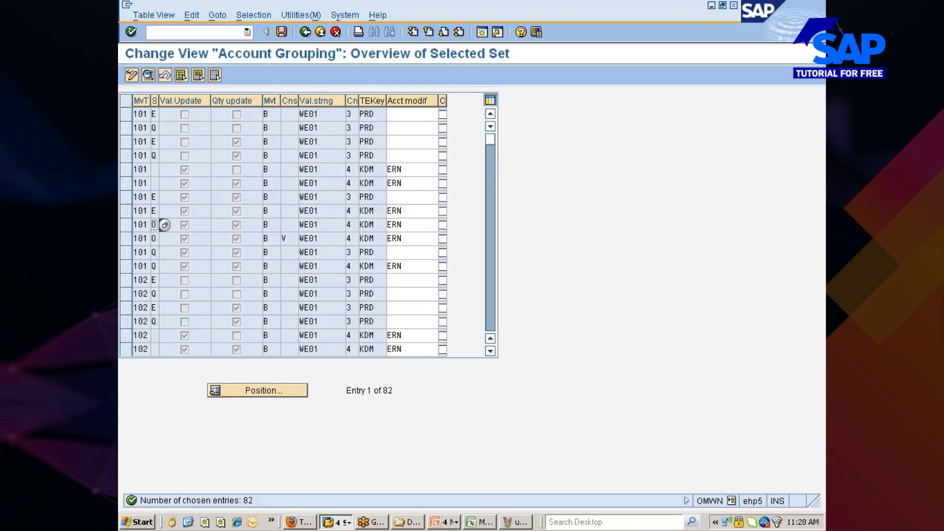
{"action": "left_click", "coordinate": [306, 32]}
{"action": "left_click", "coordinate": [306, 32]}
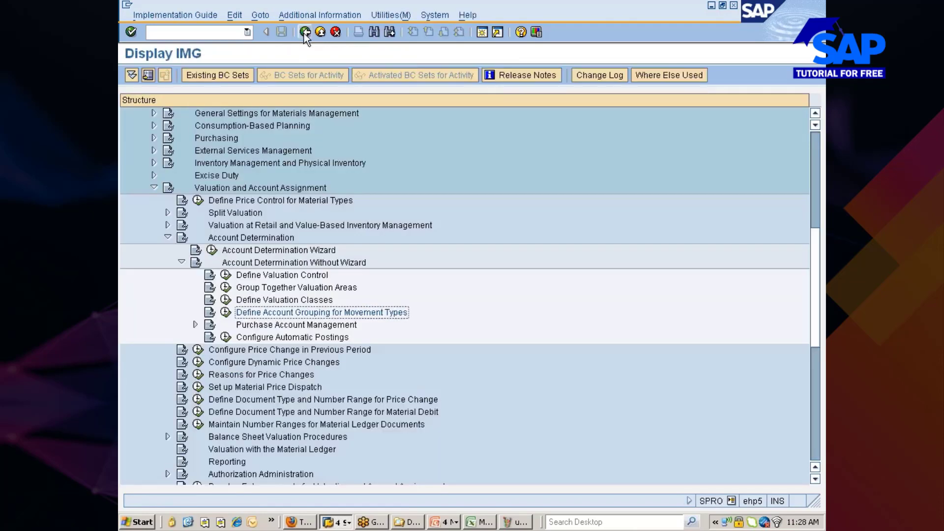
Run the Configure Automatic Postings activity under Purchase Account Management.
{"action": "left_click", "coordinate": [266, 326]}
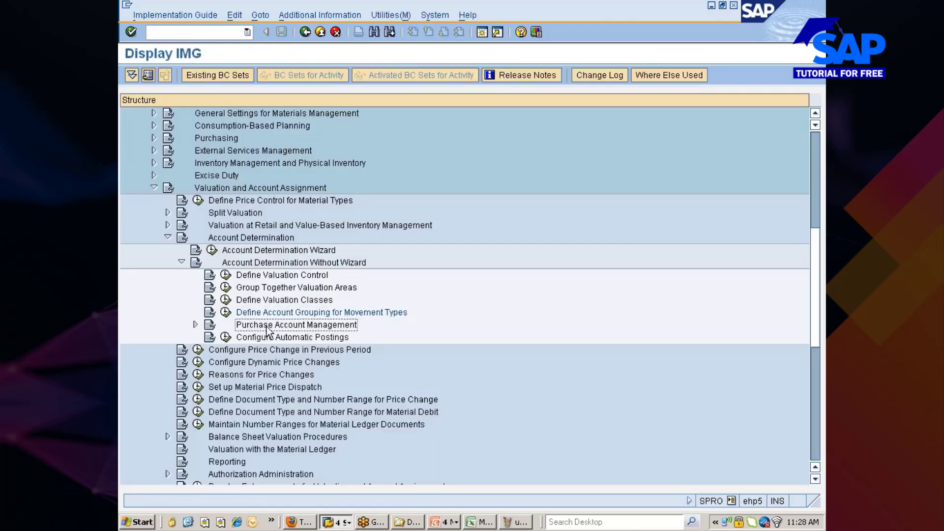
{"action": "scroll", "coordinate": [294, 303], "scroll_direction": "down", "scroll_amount": 2}
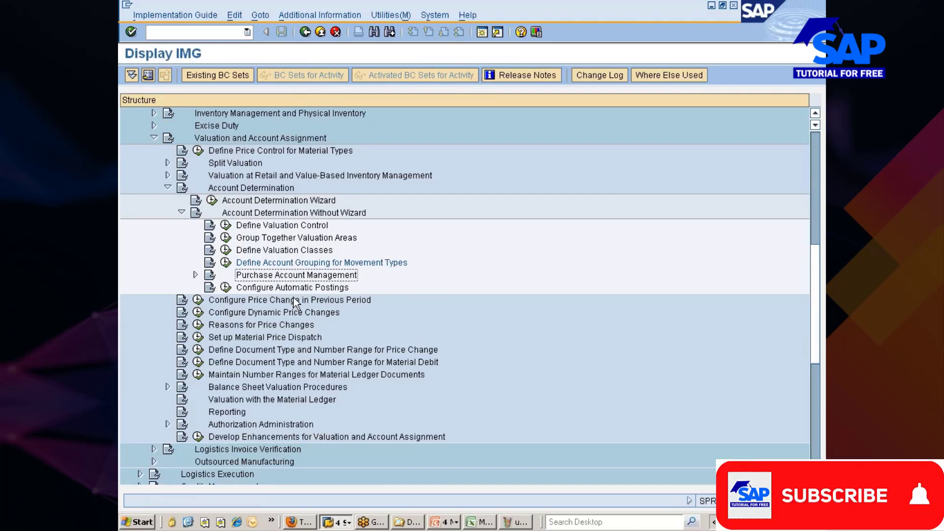
{"action": "left_click", "coordinate": [261, 292]}
{"action": "scroll", "coordinate": [231, 277], "scroll_direction": "down", "scroll_amount": 2}
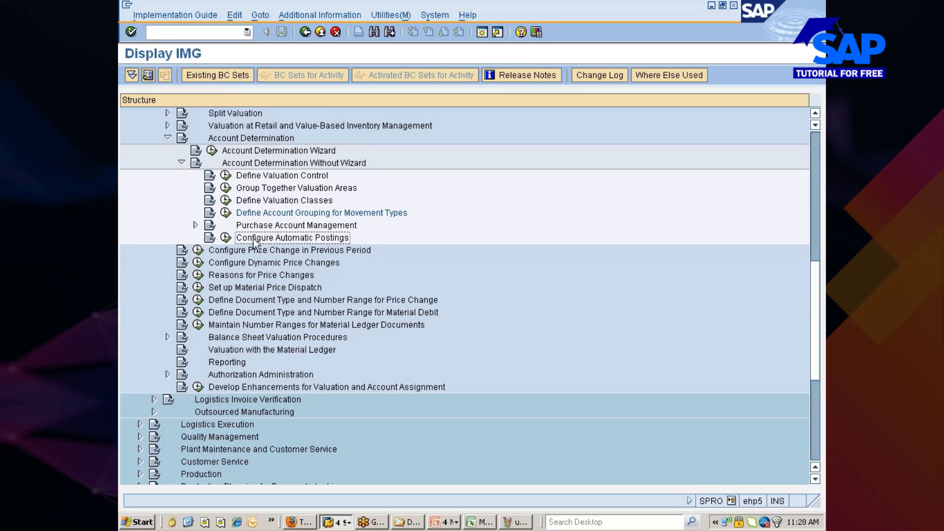
{"action": "left_click", "coordinate": [225, 239]}
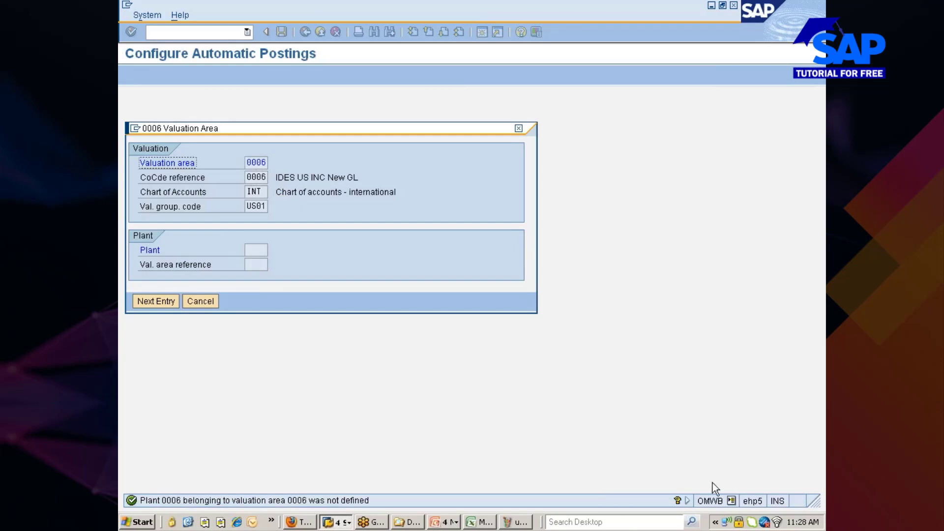
Open the automatic posting procedures list, then switch back to the Create Material window.
{"action": "left_click", "coordinate": [194, 300]}
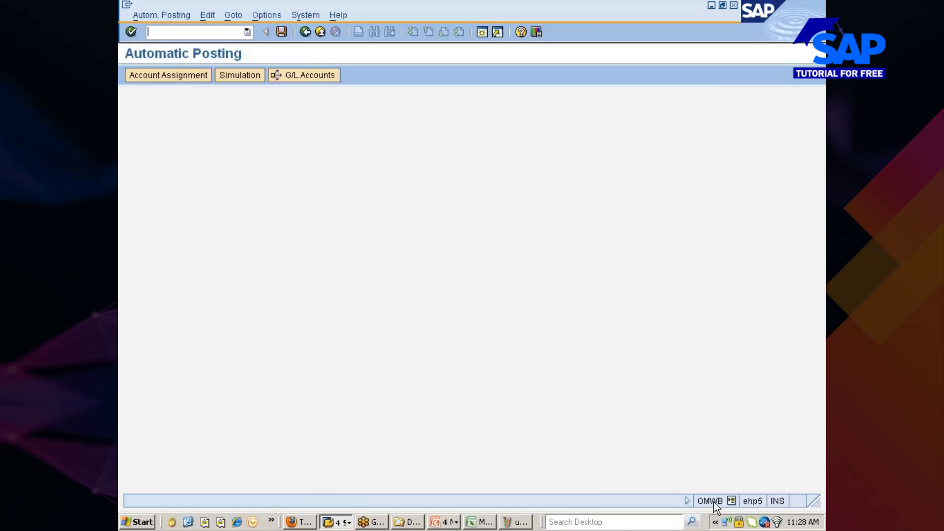
{"action": "left_click", "coordinate": [170, 75]}
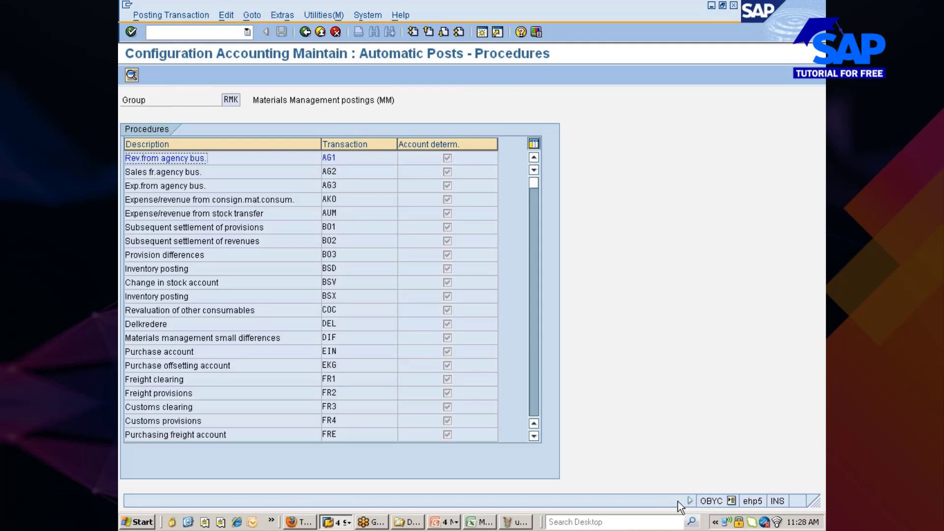
{"action": "left_click", "coordinate": [378, 524]}
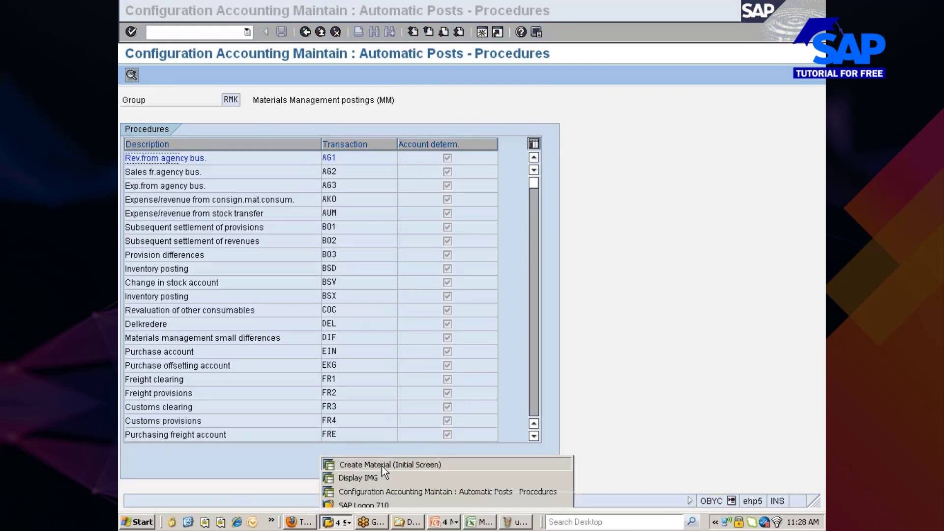
{"action": "left_click", "coordinate": [382, 465]}
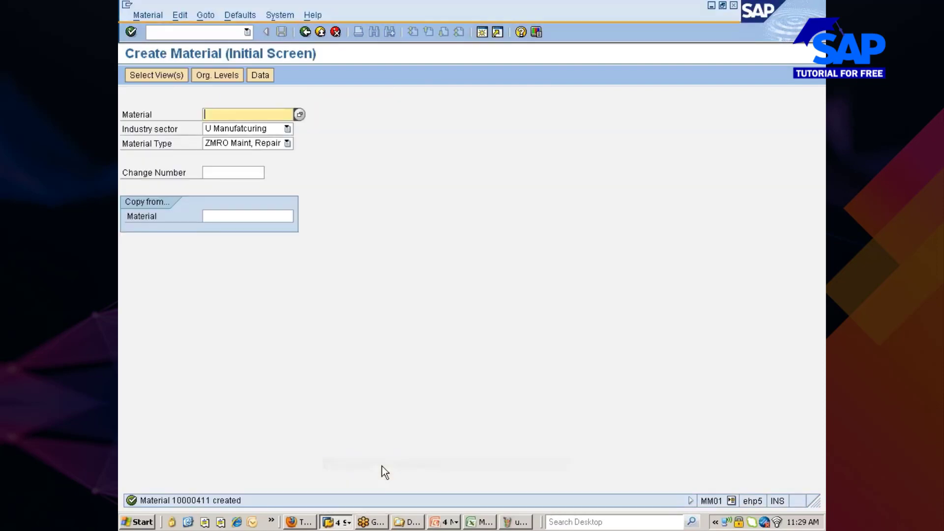
View the full material-created message and select material number 10000411.
{"action": "double_click", "coordinate": [204, 502]}
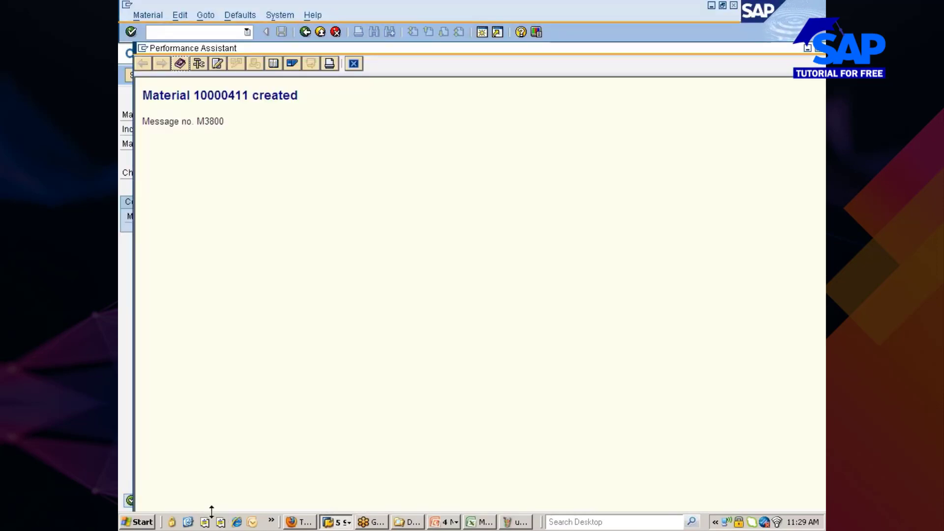
{"action": "double_click", "coordinate": [221, 94]}
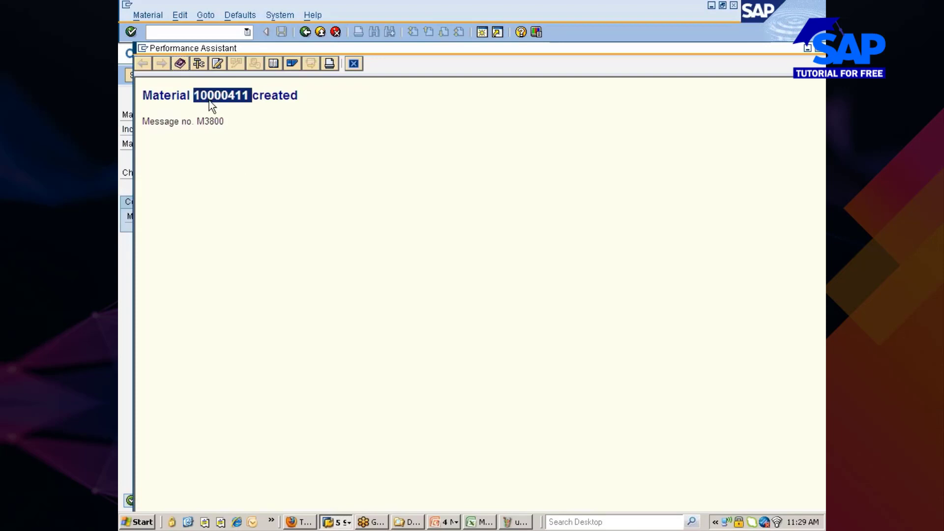
{"action": "left_click", "coordinate": [357, 64]}
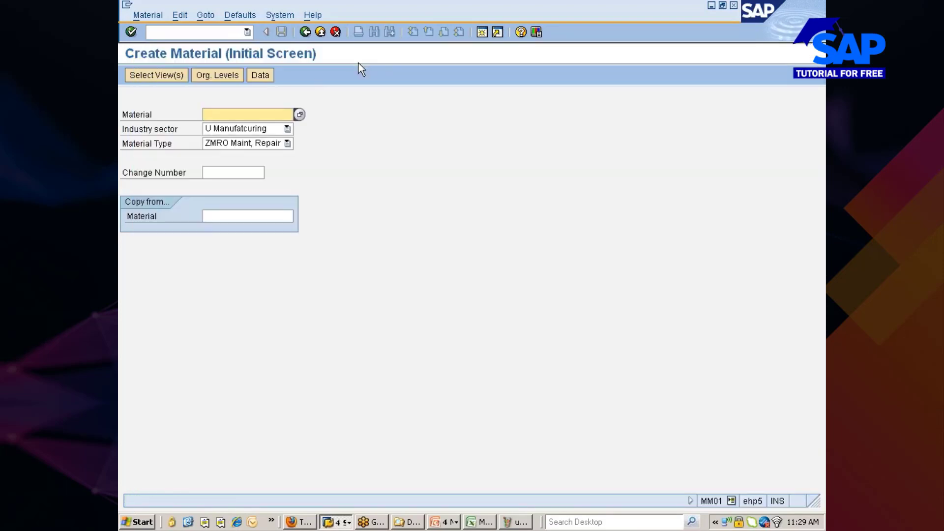
Start transaction /nme21n to create a purchase order.
{"action": "left_click", "coordinate": [191, 32]}
{"action": "type", "text": "/nmm"}
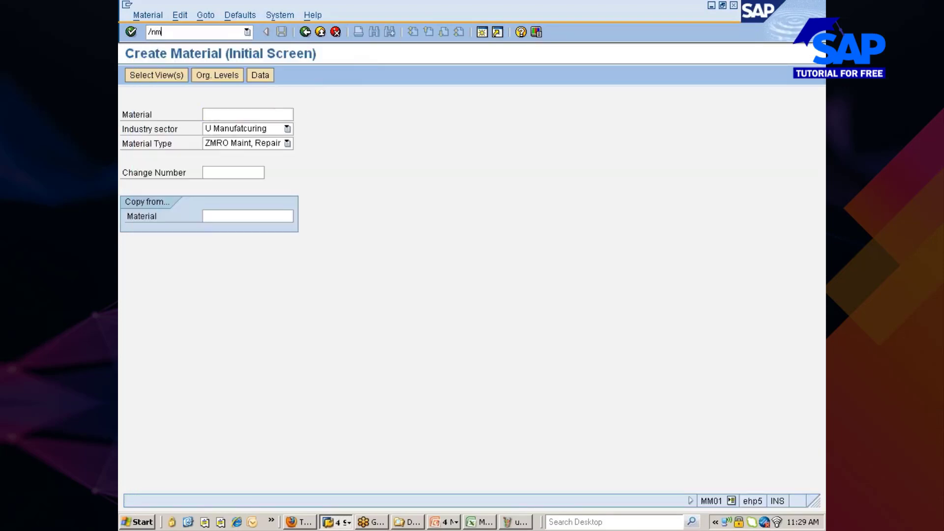
{"action": "key", "text": "BackSpace"}
{"action": "key", "text": "BackSpace"}
{"action": "type", "text": "me21n"}
{"action": "key", "text": "Return"}
Refresh the BF Utilities quote in Firefox, then return to the SAP ME21N window.
{"action": "left_click", "coordinate": [299, 522]}
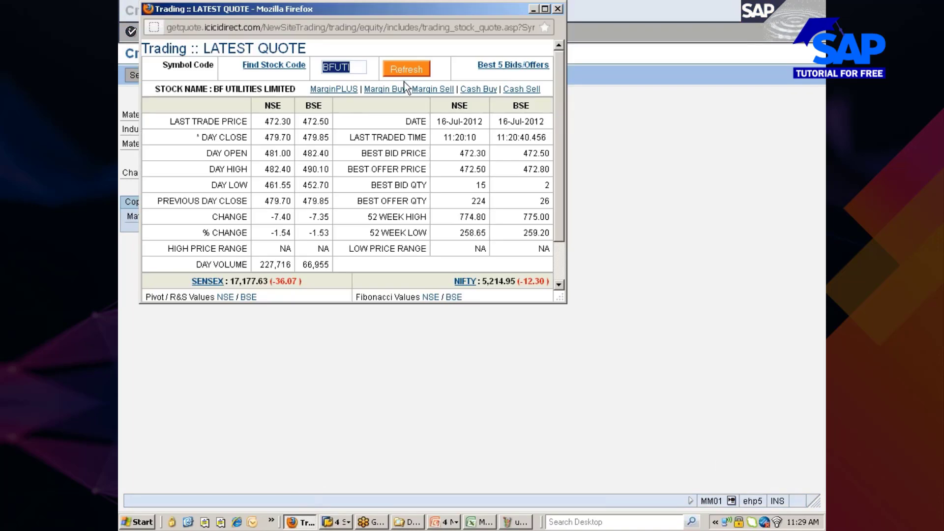
{"action": "left_click", "coordinate": [409, 69]}
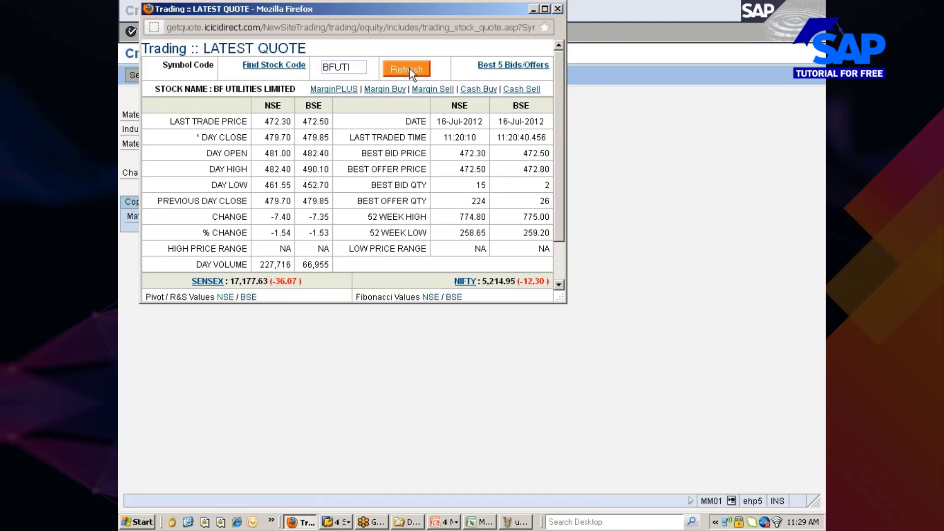
{"action": "key", "text": "alt+Tab"}
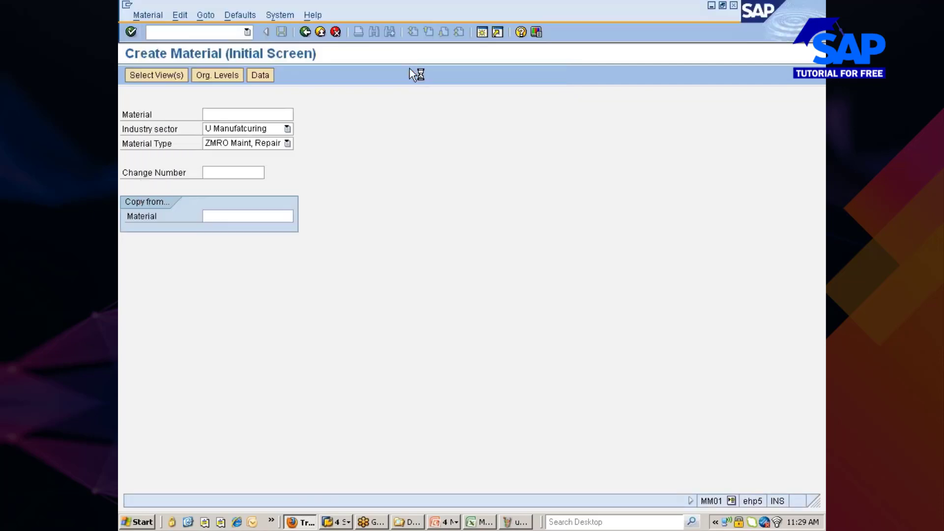
{"action": "key", "text": "alt+Tab"}
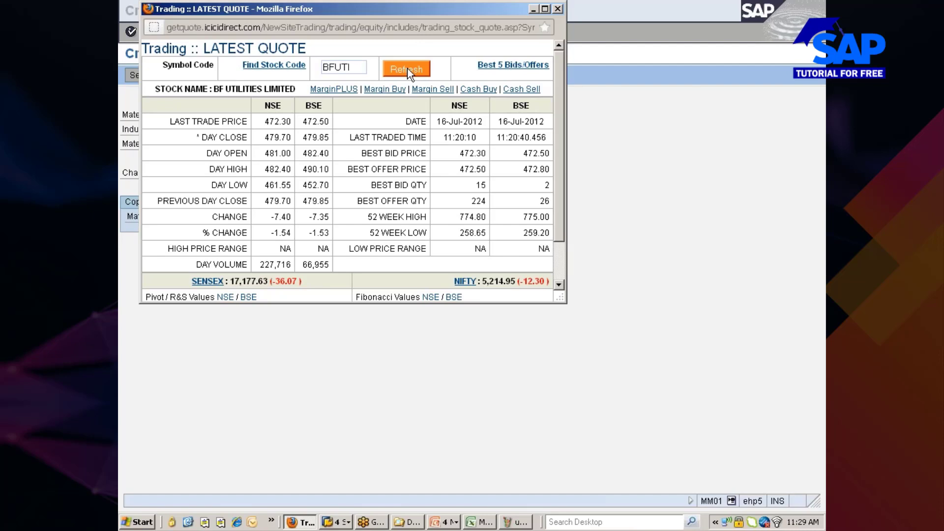
{"action": "key", "text": "alt+Tab"}
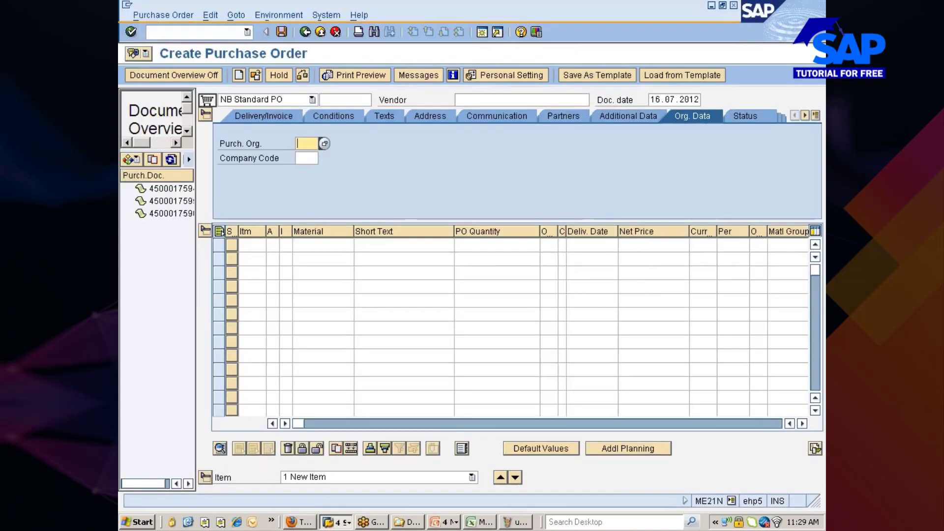
Pick the first vendor from a vendor search restricted to company code 7777.
{"action": "left_click", "coordinate": [506, 100]}
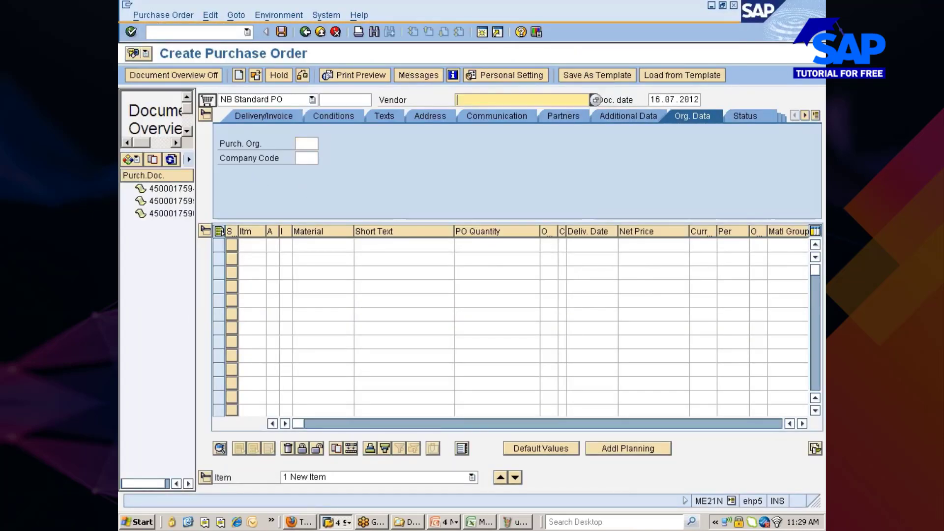
{"action": "key", "text": "BackSpace"}
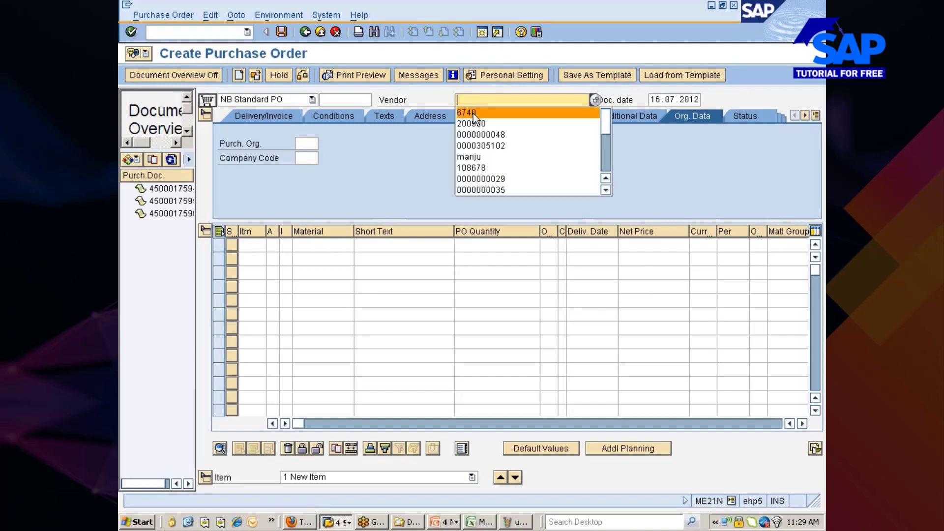
{"action": "left_click", "coordinate": [594, 100]}
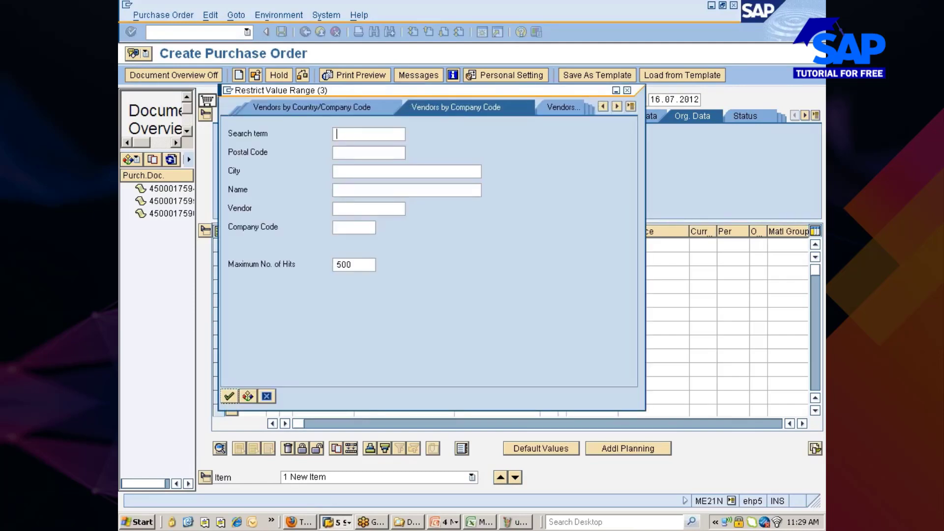
{"action": "left_click", "coordinate": [355, 228]}
{"action": "type", "text": "7777"}
{"action": "key", "text": "Return"}
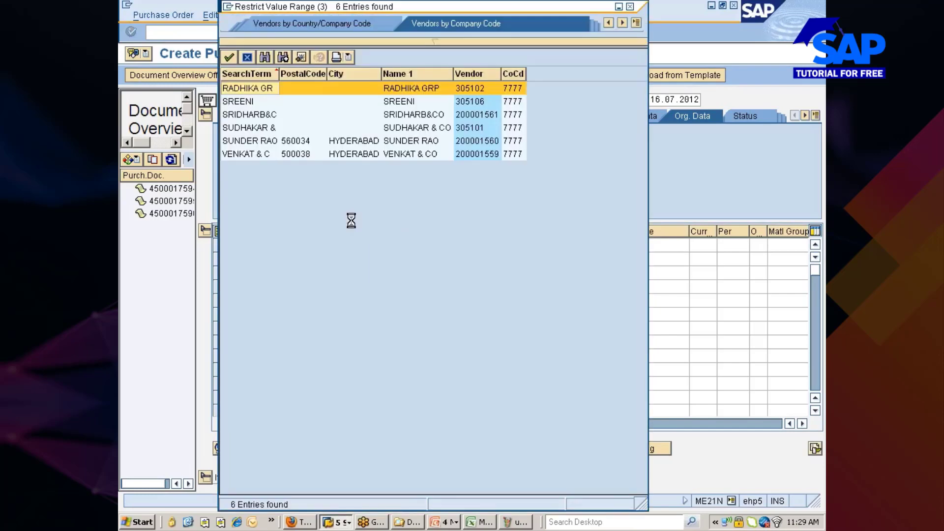
{"action": "double_click", "coordinate": [442, 90]}
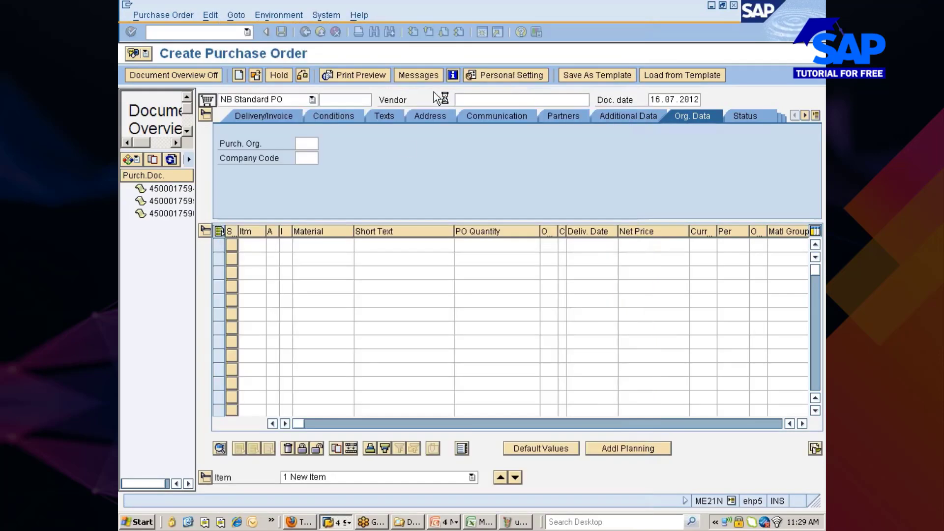
Set purchasing organisation 777C, company code 7777 and purchasing group NIS in the header.
{"action": "left_click", "coordinate": [306, 143]}
{"action": "left_click", "coordinate": [307, 144]}
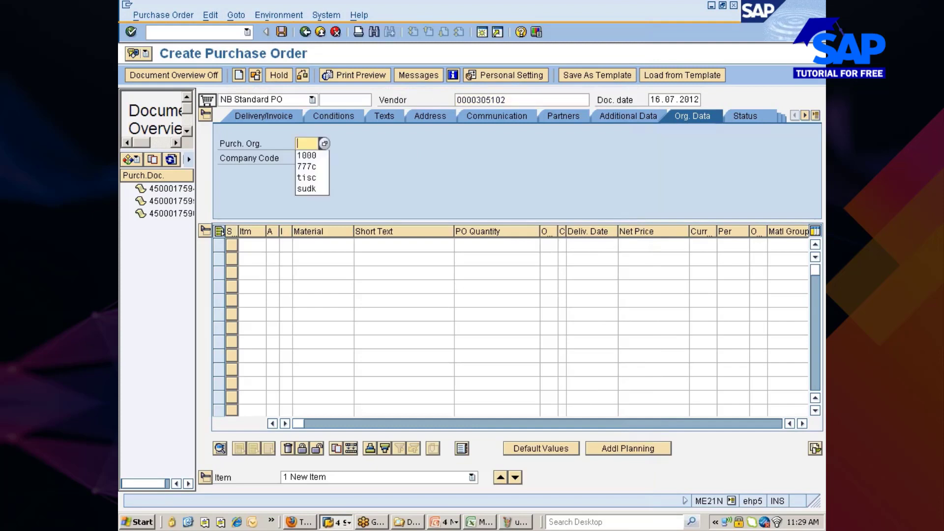
{"action": "left_click", "coordinate": [308, 166]}
{"action": "left_click", "coordinate": [307, 159]}
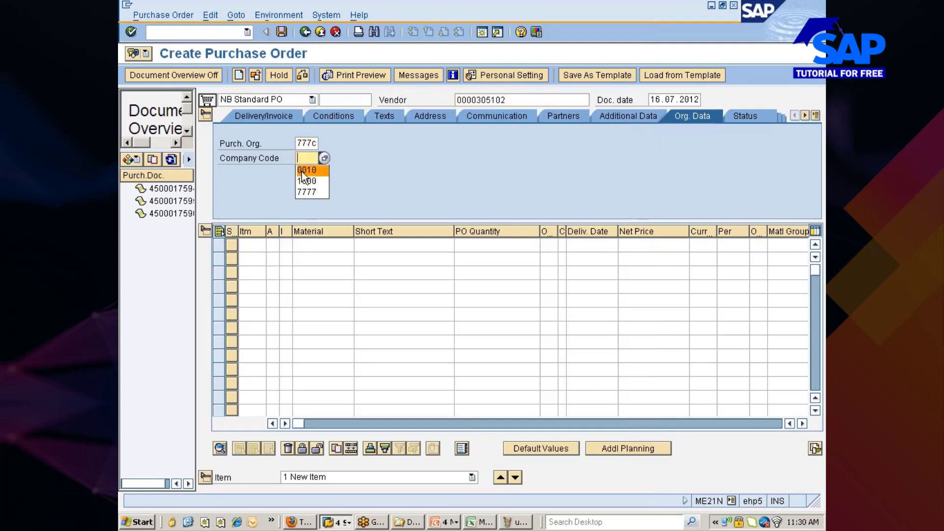
{"action": "left_click", "coordinate": [305, 192]}
{"action": "key", "text": "Return"}
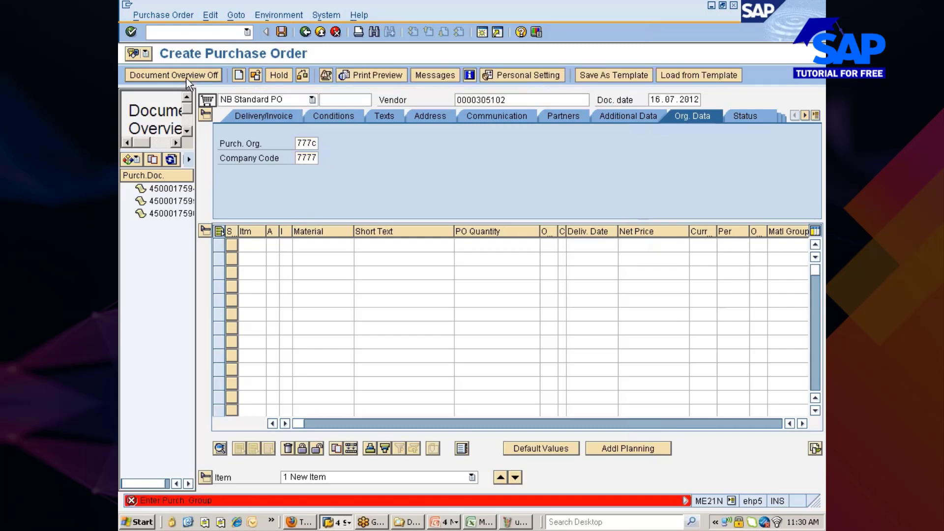
{"action": "left_click", "coordinate": [186, 77]}
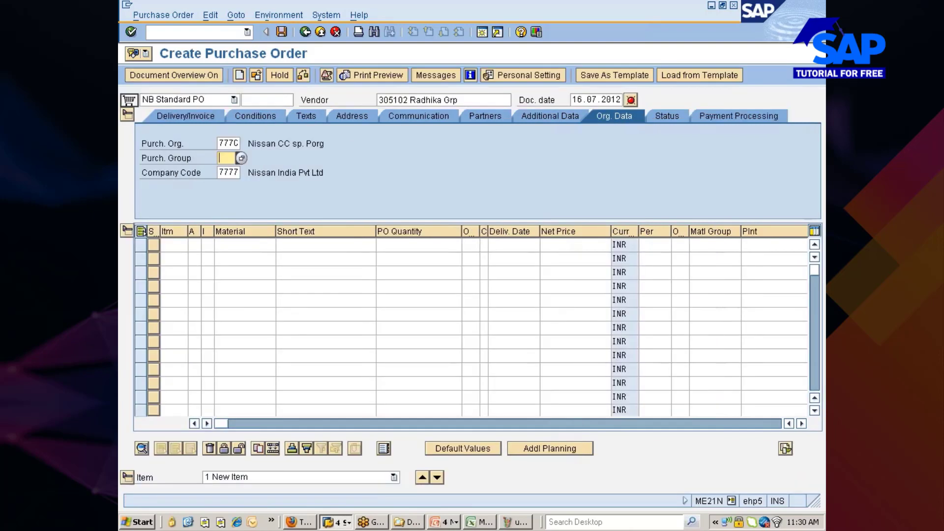
{"action": "left_click", "coordinate": [228, 158]}
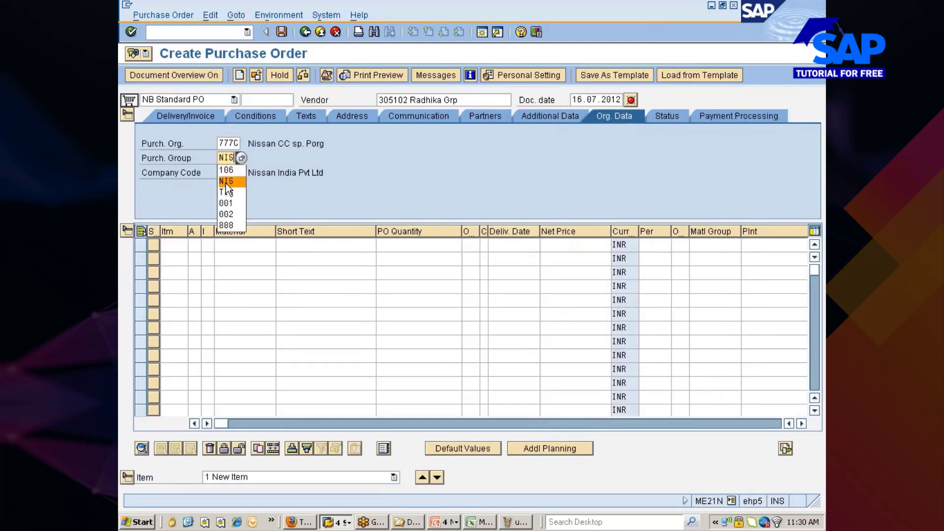
{"action": "left_click", "coordinate": [226, 182]}
Add item material 10000411 at plant 777c with quantity 100.
{"action": "left_click", "coordinate": [231, 244]}
{"action": "type", "text": "10000411"}
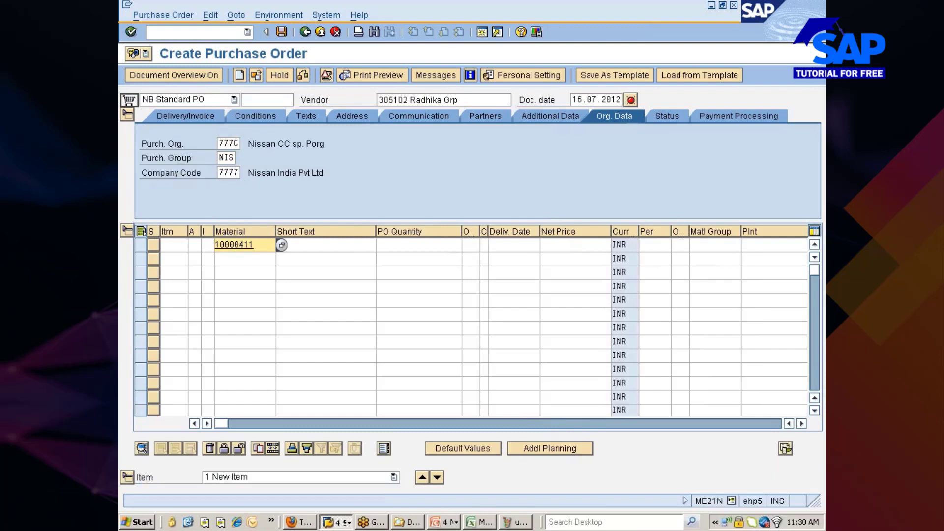
{"action": "left_click", "coordinate": [766, 245]}
{"action": "type", "text": "77c"}
{"action": "key", "text": "BackSpace"}
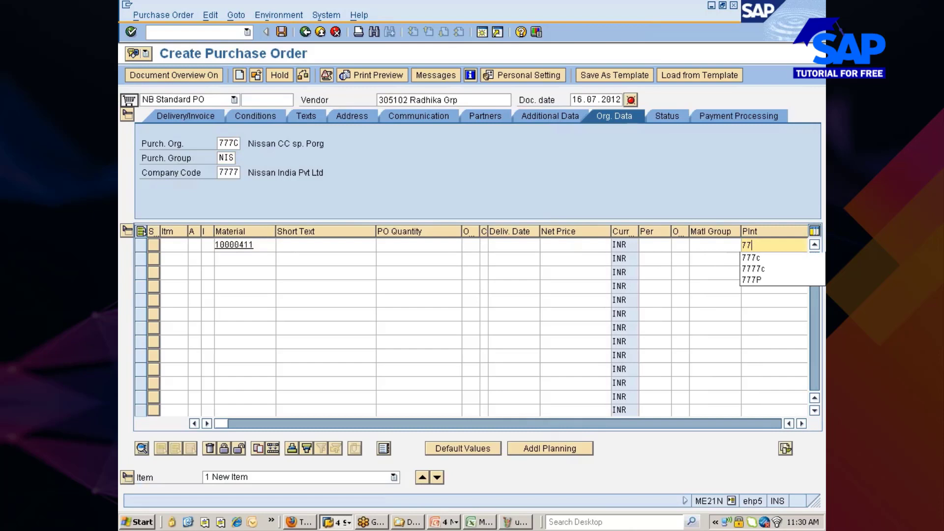
{"action": "left_click", "coordinate": [753, 258]}
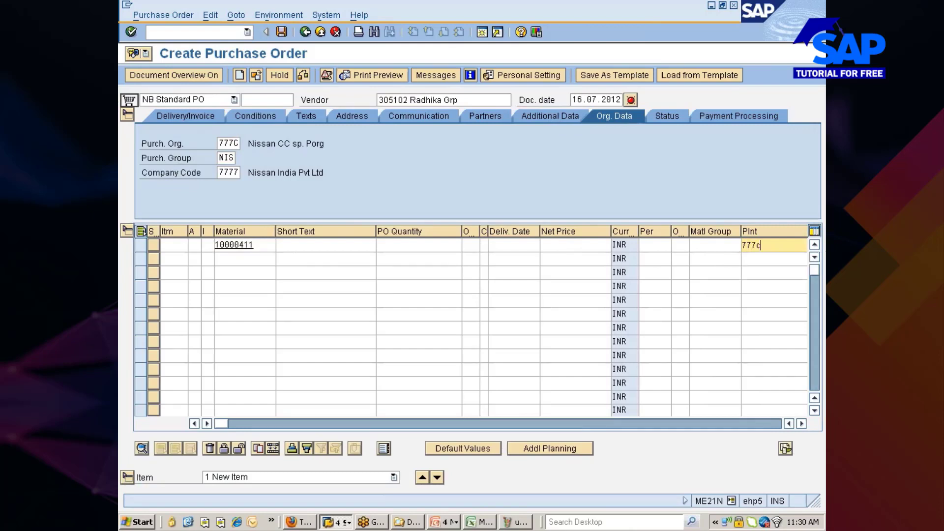
{"action": "left_click", "coordinate": [419, 245]}
{"action": "type", "text": "100"}
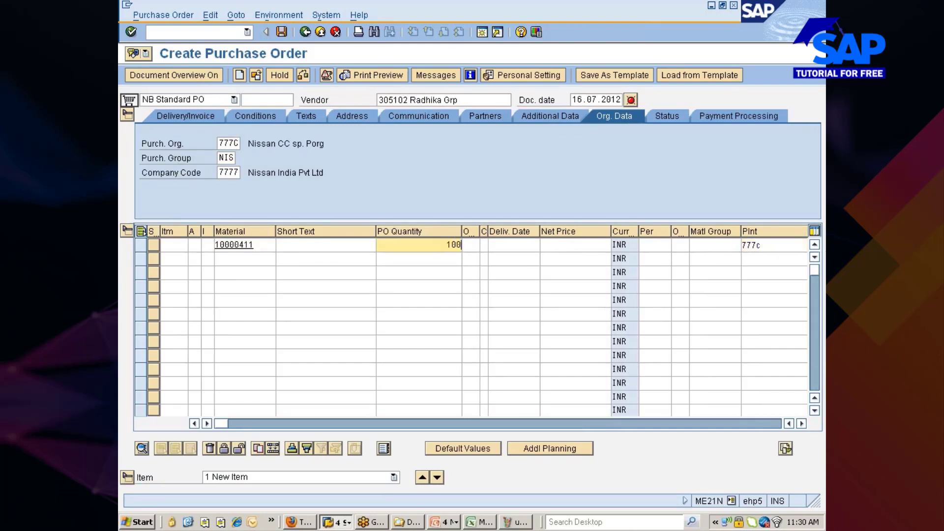
{"action": "key", "text": "Return"}
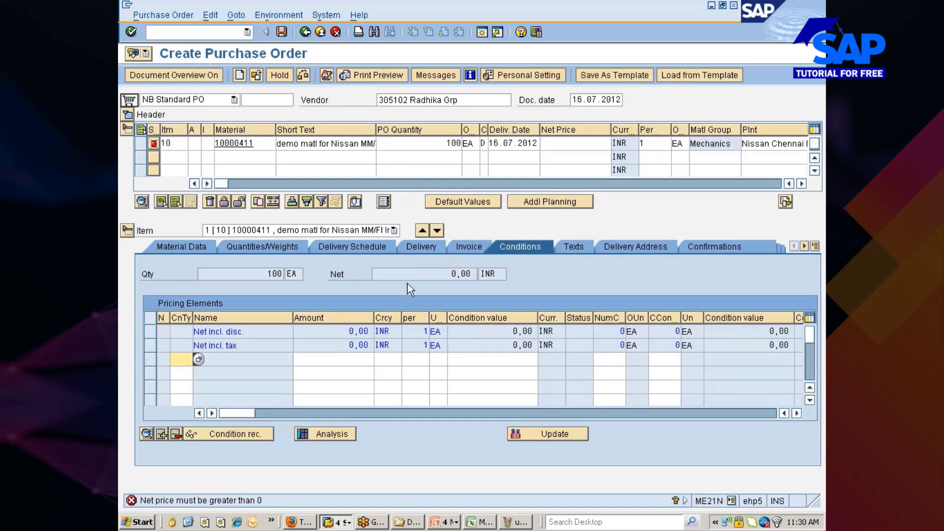
Enter condition type PB00 with a gross price of 100 and recalculate pricing.
{"action": "type", "text": "pb00"}
{"action": "key", "text": "Tab"}
{"action": "key", "text": "Tab"}
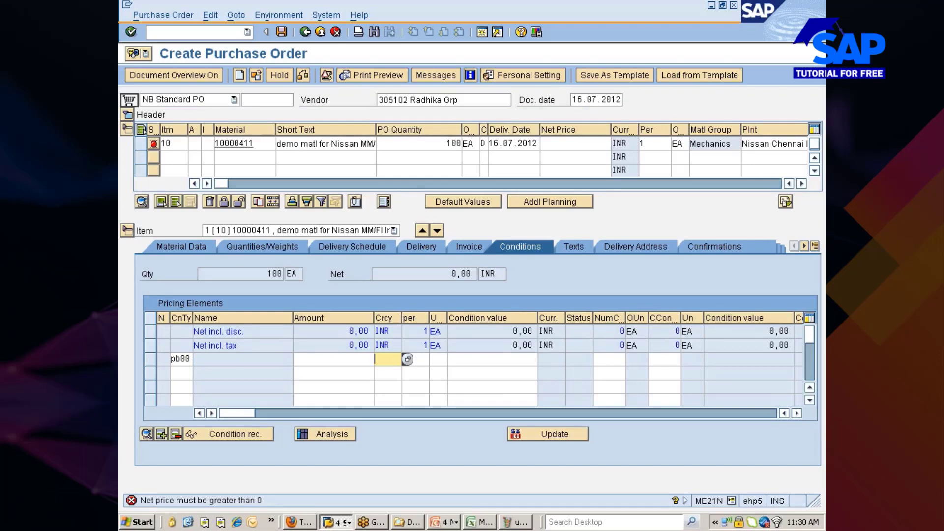
{"action": "key", "text": "shift+Tab"}
{"action": "type", "text": "100"}
{"action": "key", "text": "Return"}
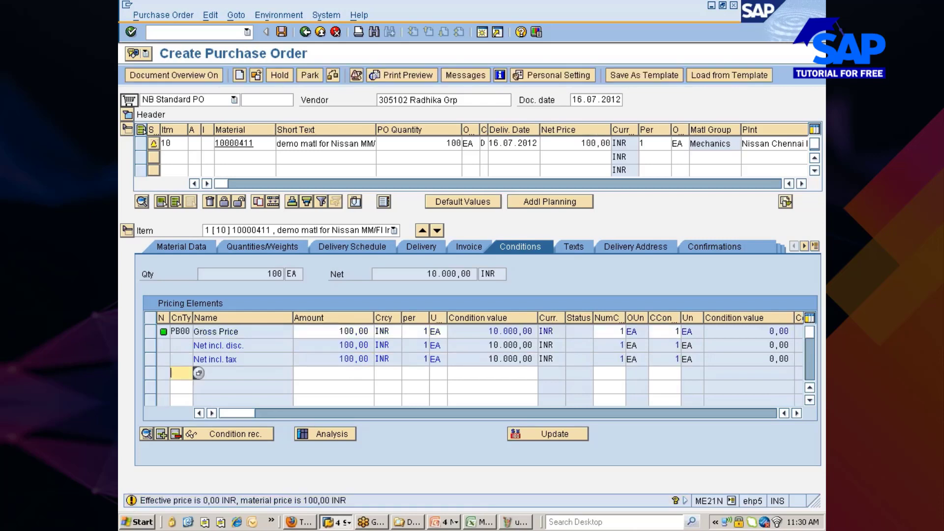
{"action": "key", "text": "Return"}
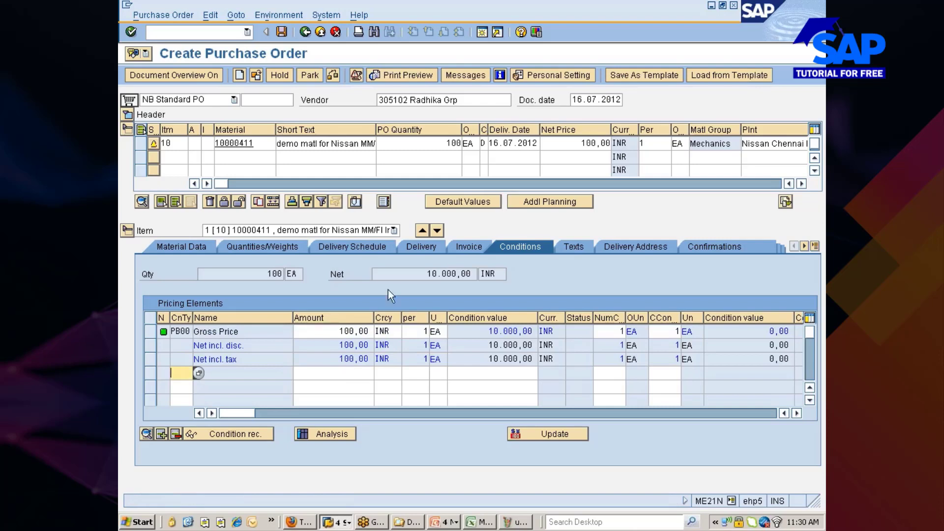
Check and save the purchase order, then bring the Firefox quote window forward.
{"action": "left_click", "coordinate": [329, 77]}
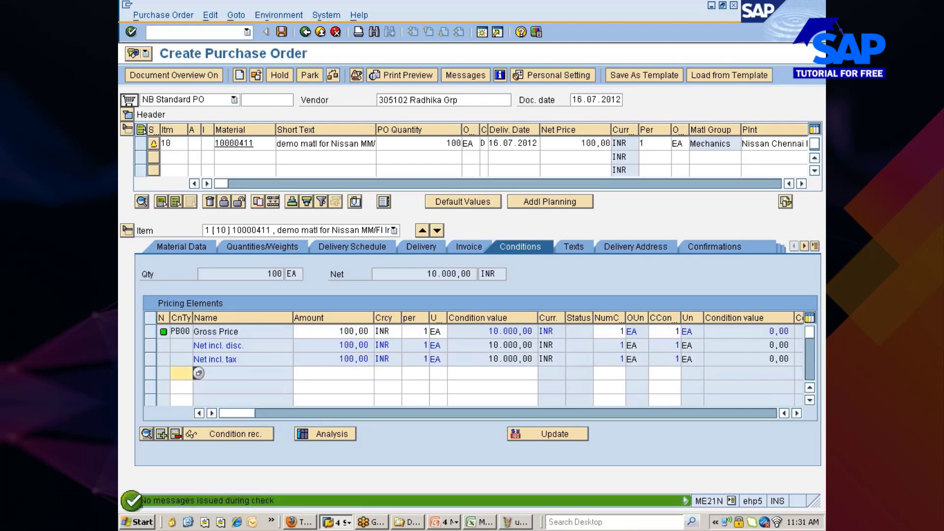
{"action": "left_click", "coordinate": [129, 114]}
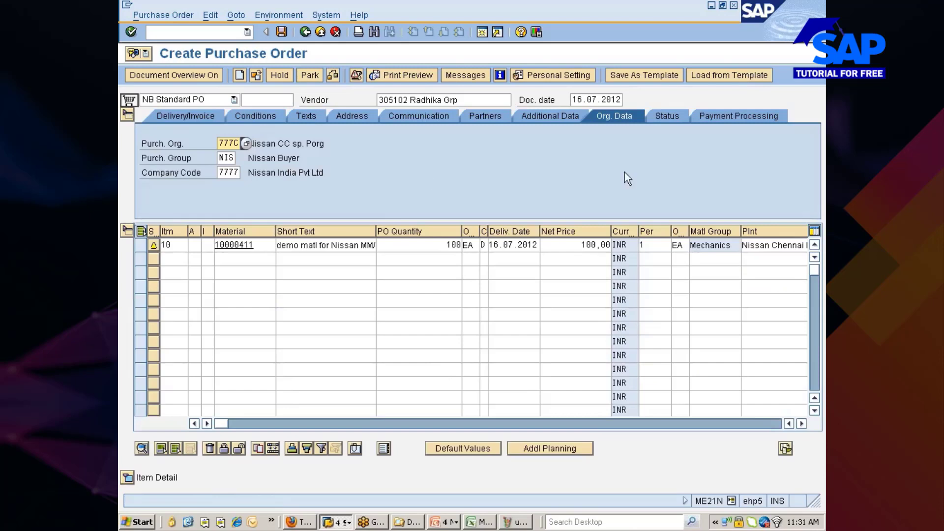
{"action": "left_click", "coordinate": [284, 33]}
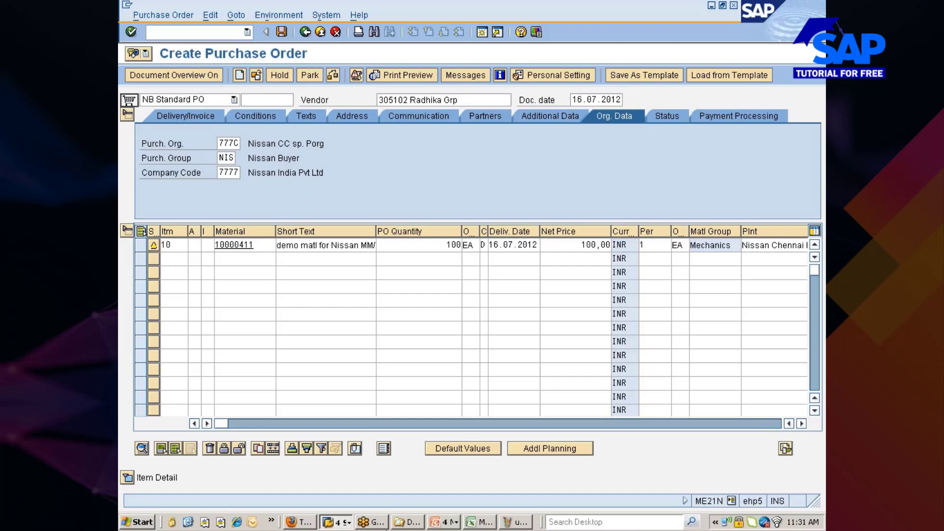
{"action": "left_click", "coordinate": [301, 522]}
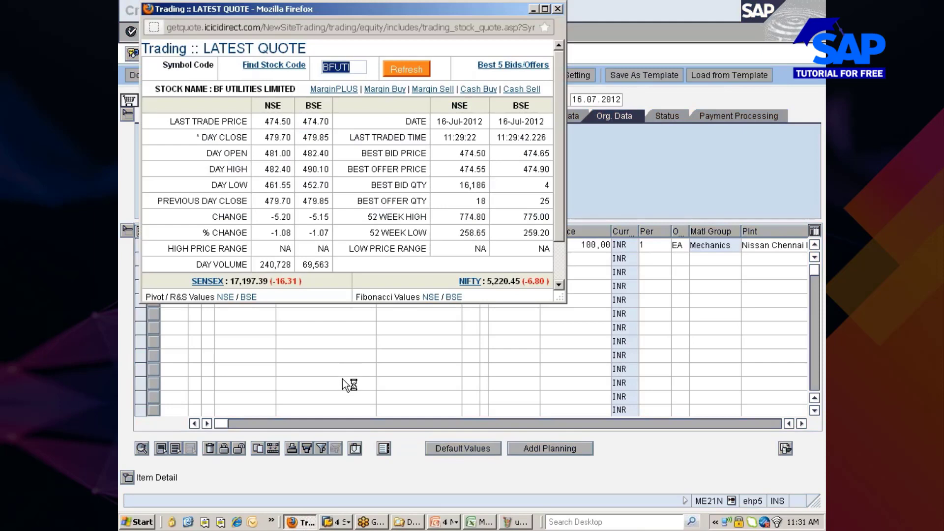
Refresh the BF Utilities quote repeatedly, checking SAP in between, until it reads 480.15.
{"action": "left_click", "coordinate": [408, 70]}
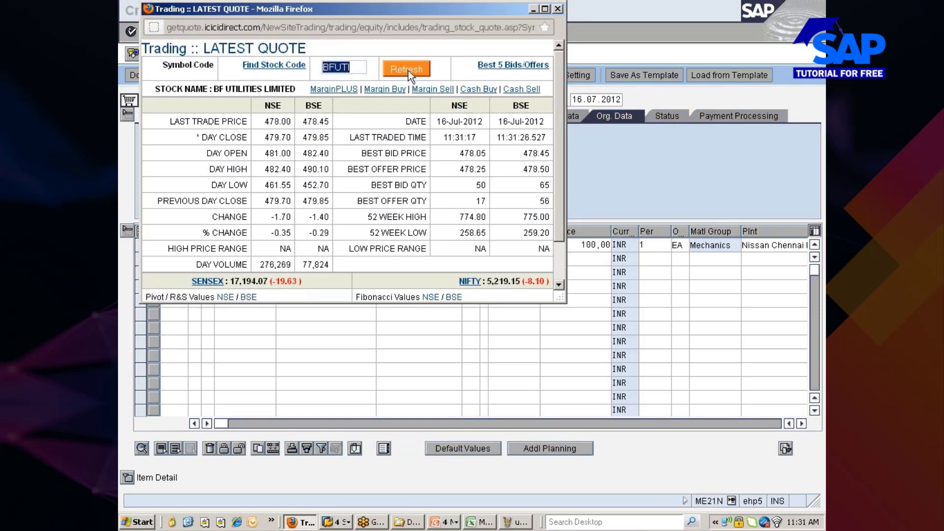
{"action": "left_click", "coordinate": [408, 70]}
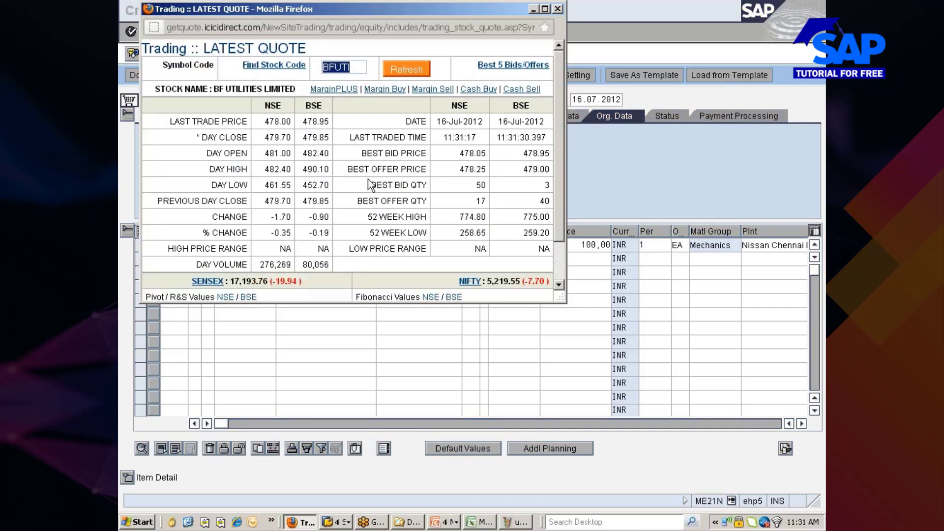
{"action": "key", "text": "alt+Tab"}
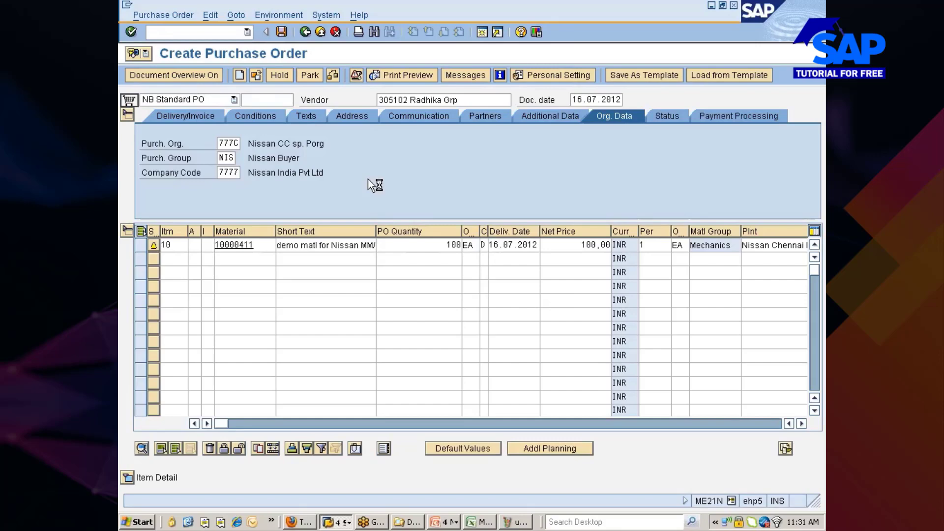
{"action": "key", "text": "alt+Tab"}
{"action": "left_click", "coordinate": [395, 73]}
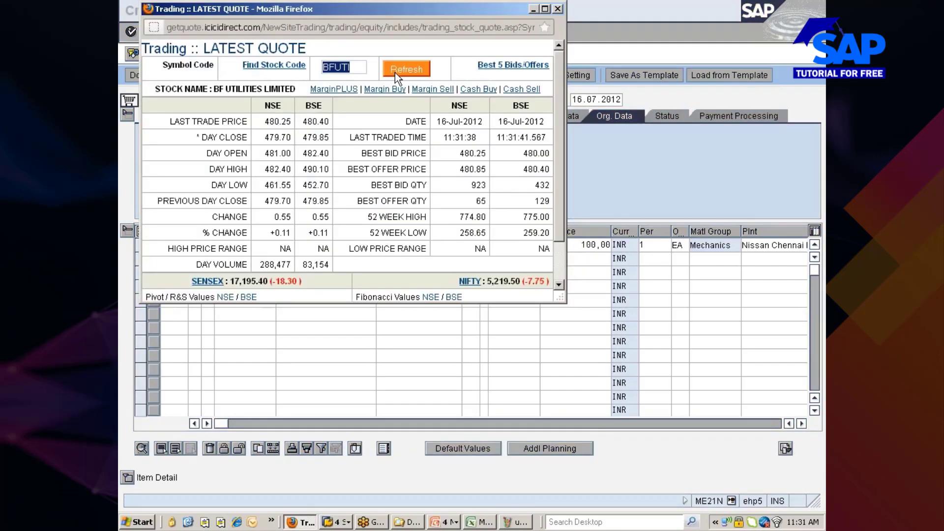
{"action": "left_click", "coordinate": [394, 72]}
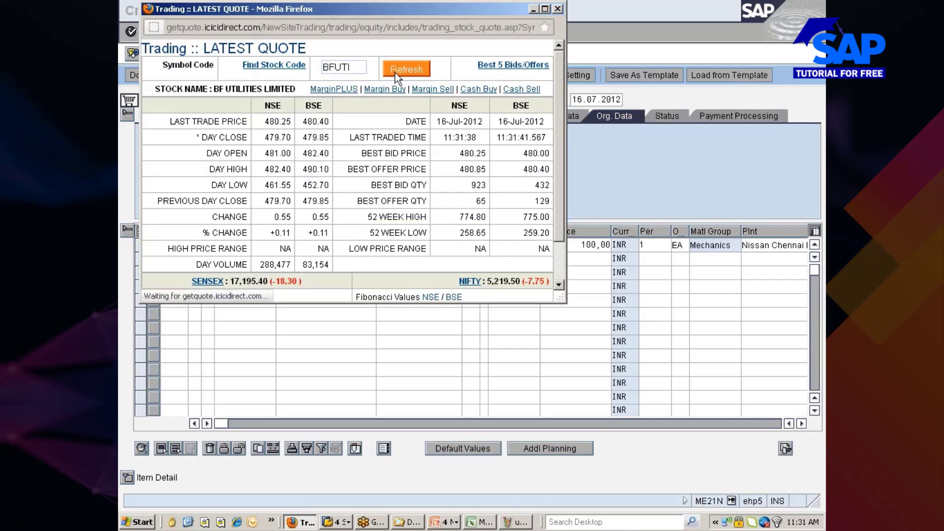
{"action": "left_click", "coordinate": [394, 73]}
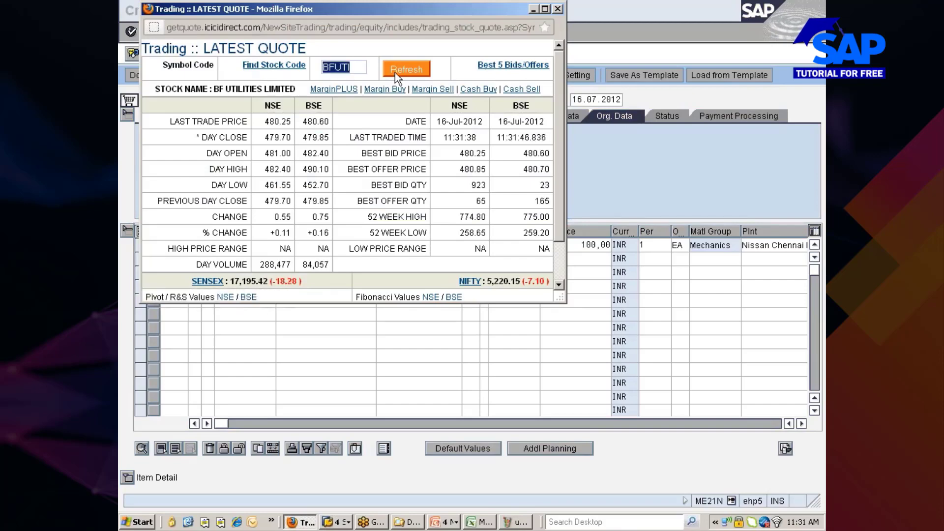
{"action": "key", "text": "alt+Tab"}
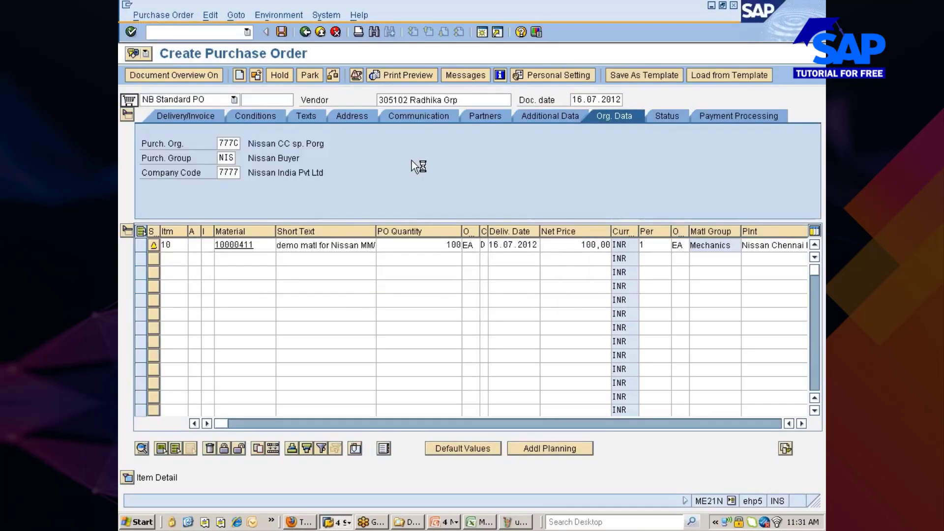
{"action": "key", "text": "alt+Tab"}
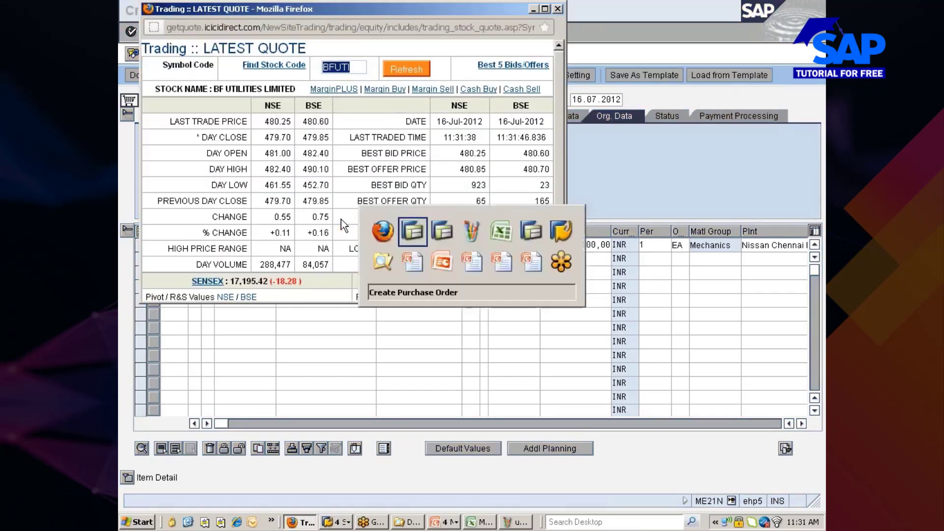
{"action": "key", "text": "alt+Tab"}
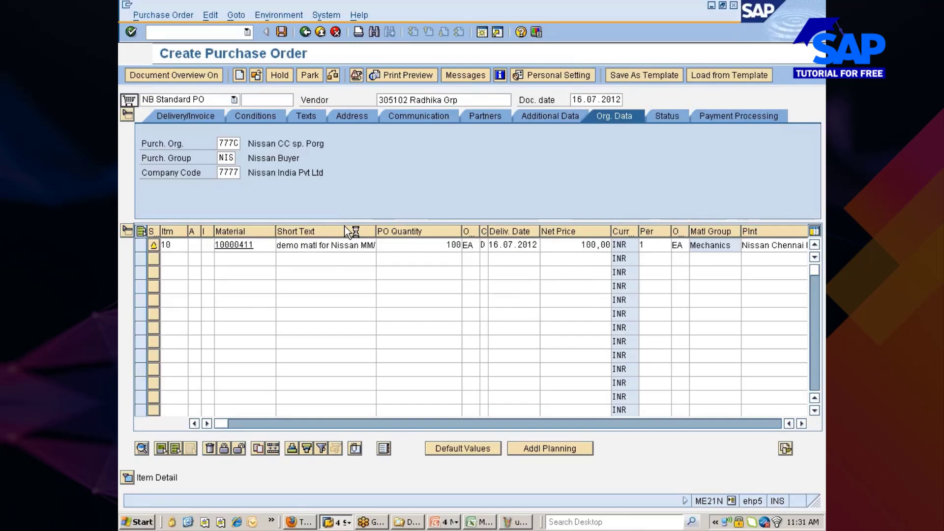
{"action": "key", "text": "alt+Tab"}
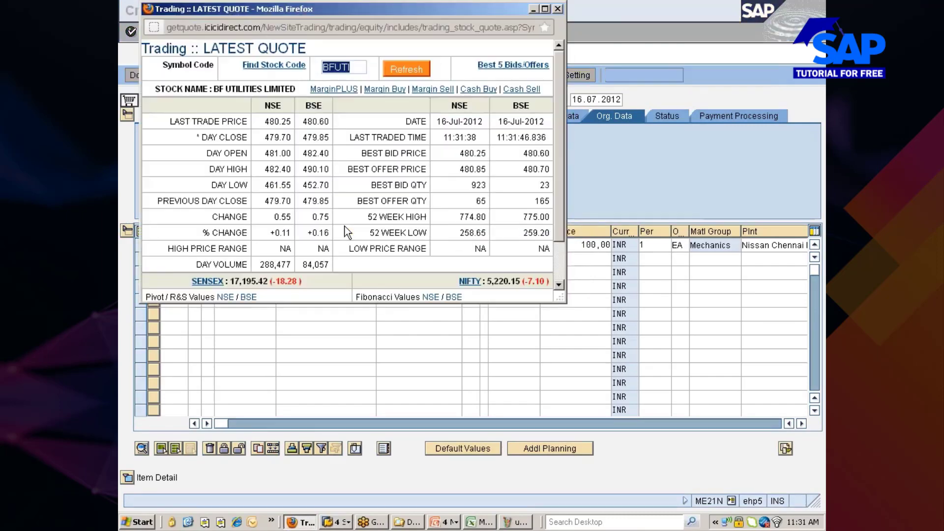
{"action": "left_click", "coordinate": [397, 71]}
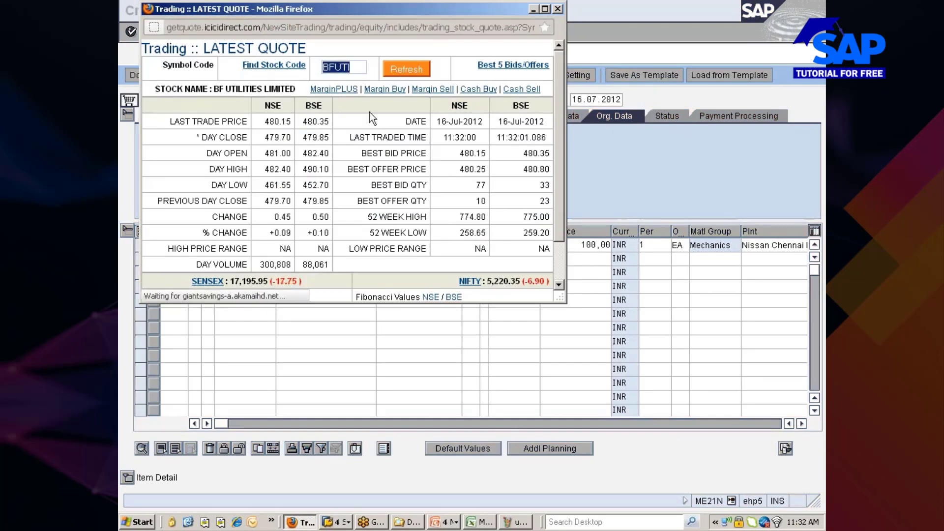
Back in SAP, open the saved purchase order via Other Purchase Order.
{"action": "key", "text": "alt+Tab"}
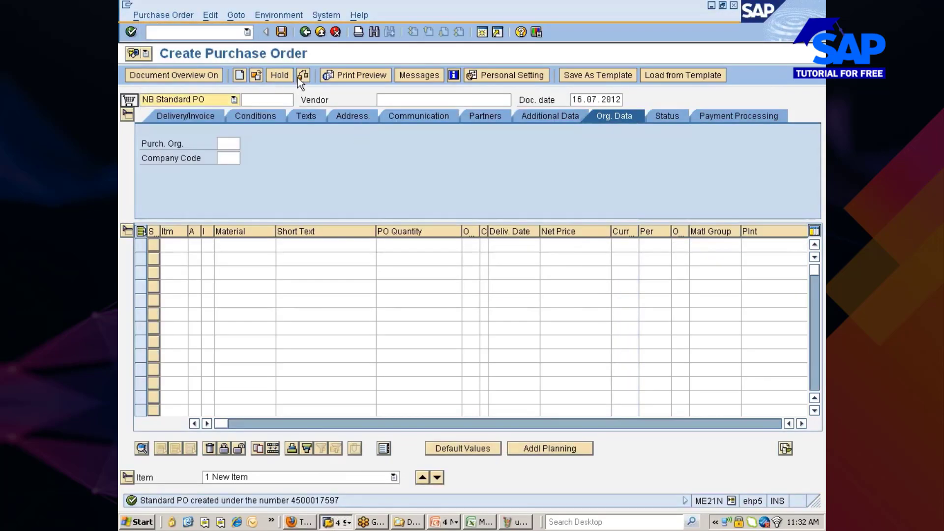
{"action": "left_click", "coordinate": [257, 74]}
{"action": "key", "text": "Return"}
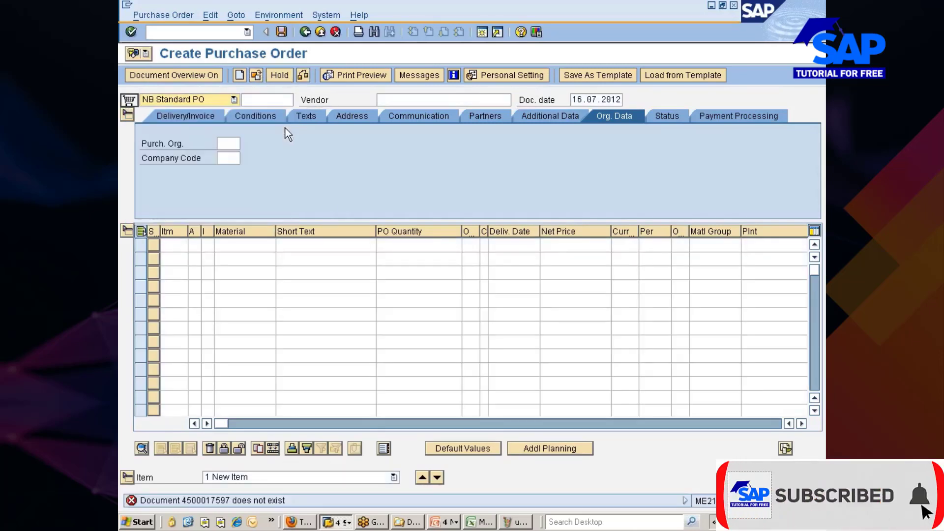
{"action": "left_click", "coordinate": [257, 75]}
{"action": "key", "text": "Return"}
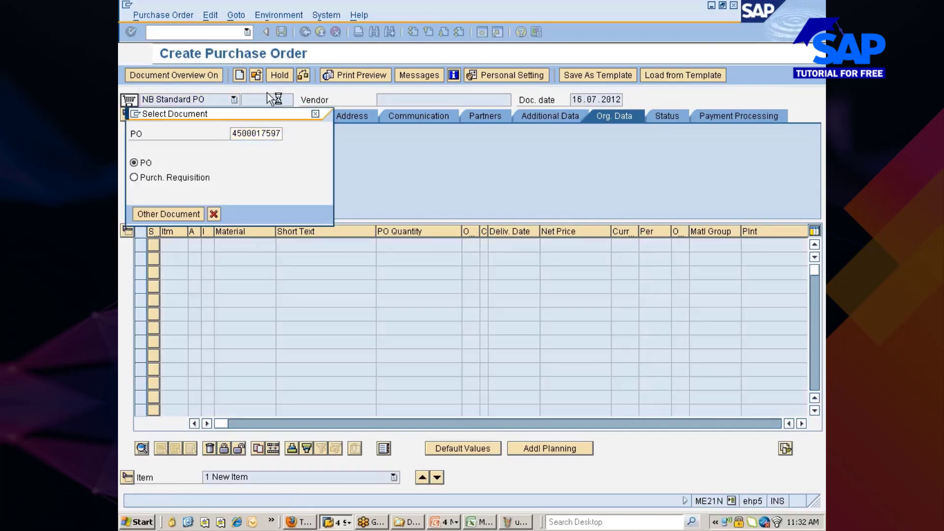
{"action": "left_click", "coordinate": [255, 76]}
Create a new SAP session and start transaction MIGO in it.
{"action": "left_click", "coordinate": [137, 113]}
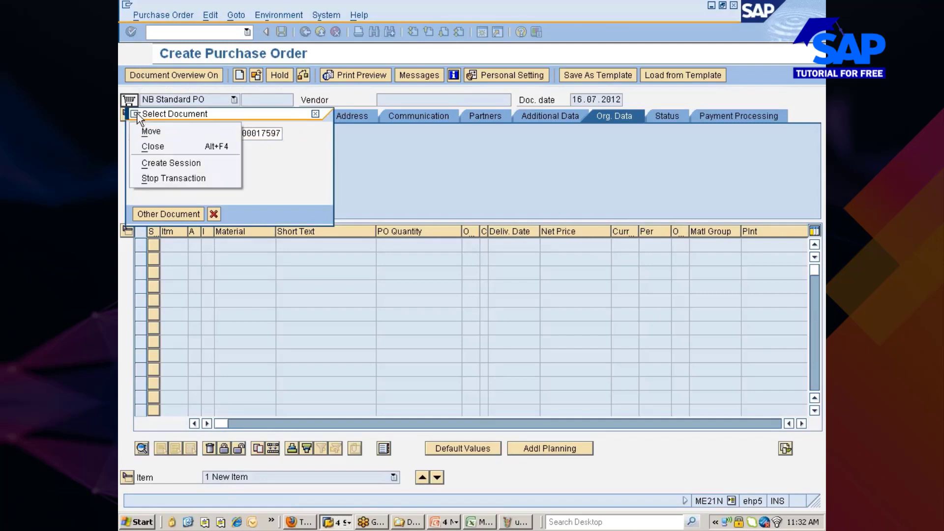
{"action": "left_click", "coordinate": [166, 162]}
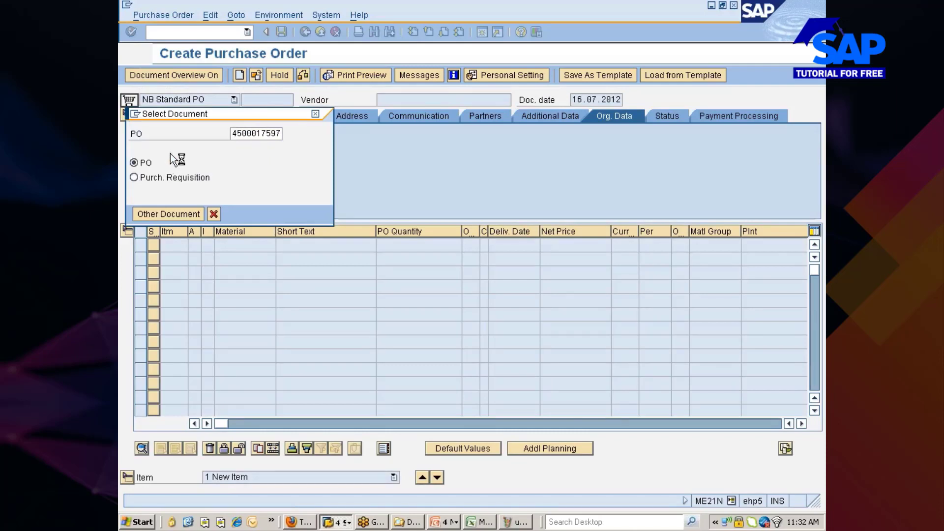
{"action": "type", "text": "migo"}
{"action": "key", "text": "Return"}
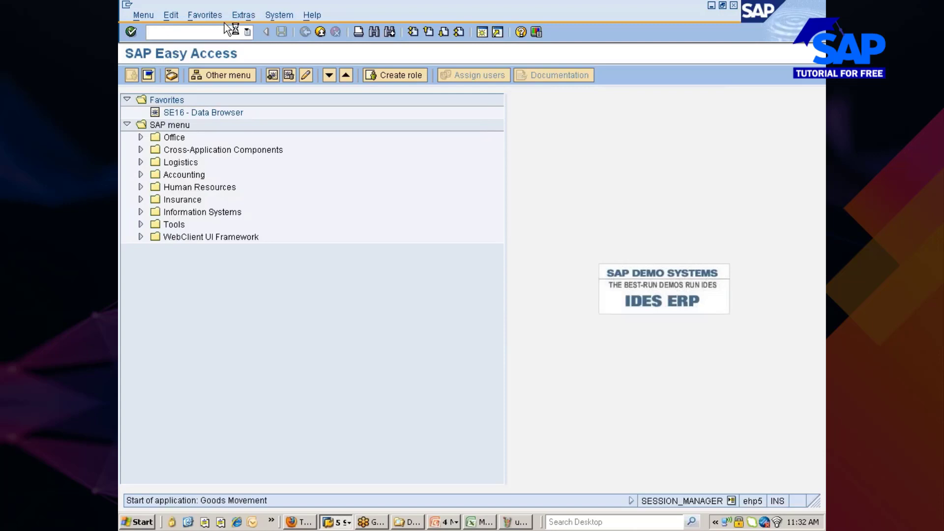
{"action": "key", "text": "alt+Tab"}
{"action": "key", "text": "alt+Tab"}
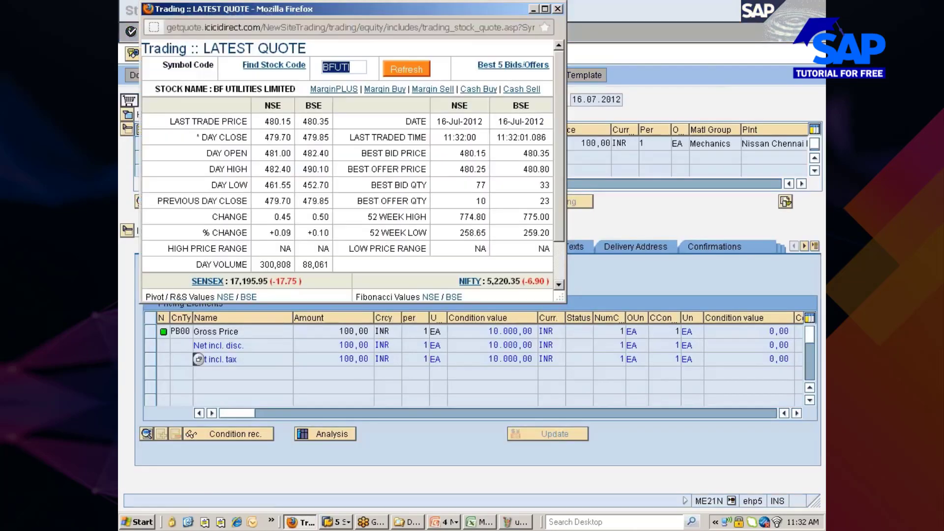
{"action": "left_click", "coordinate": [413, 72]}
{"action": "key", "text": "alt+Tab"}
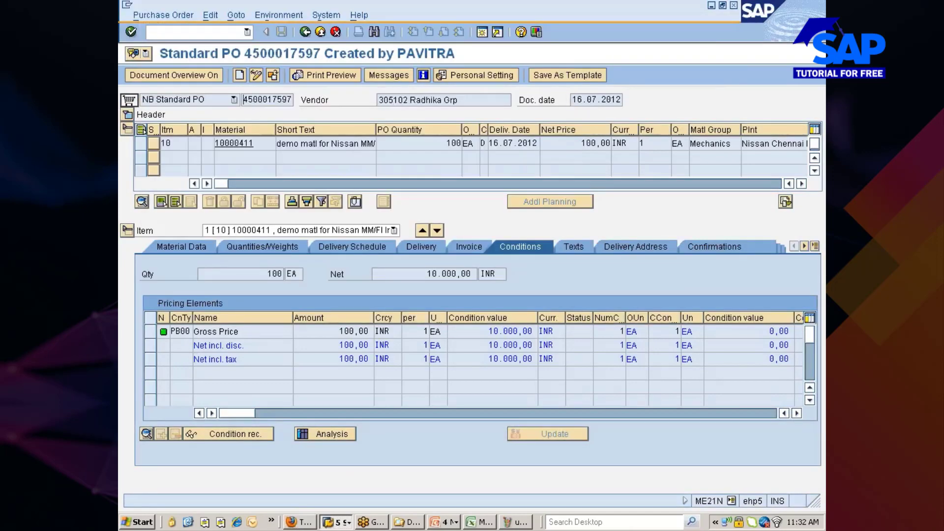
{"action": "key", "text": "alt+Tab"}
{"action": "key", "text": "alt+Tab"}
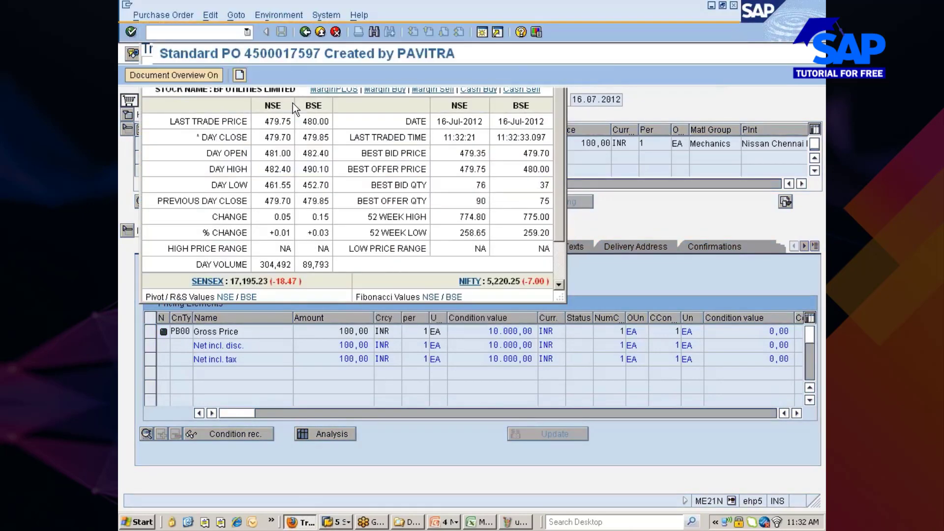
{"action": "key", "text": "alt+Tab"}
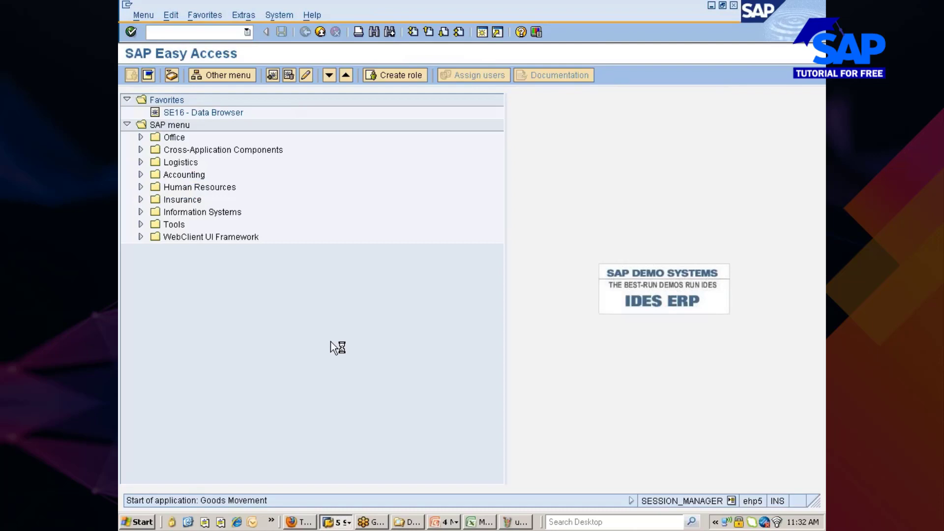
{"action": "left_click", "coordinate": [344, 523]}
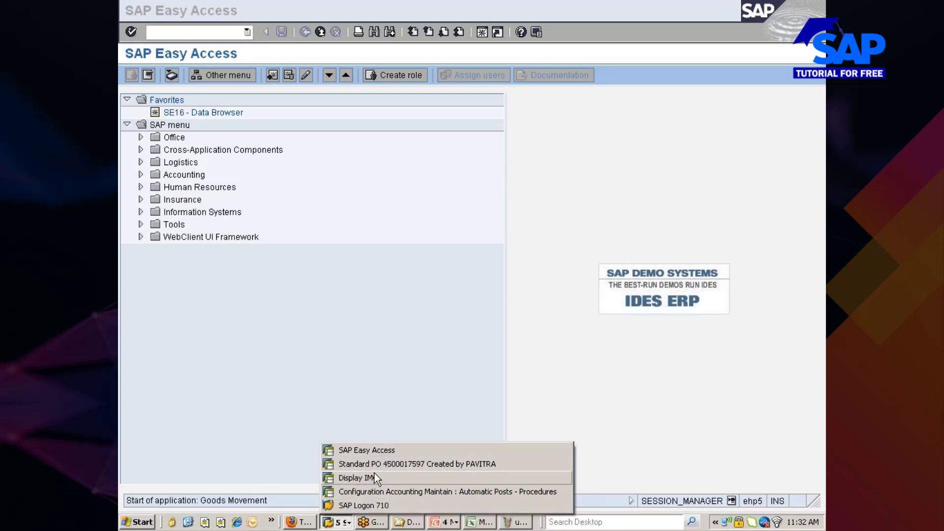
{"action": "left_click", "coordinate": [373, 451]}
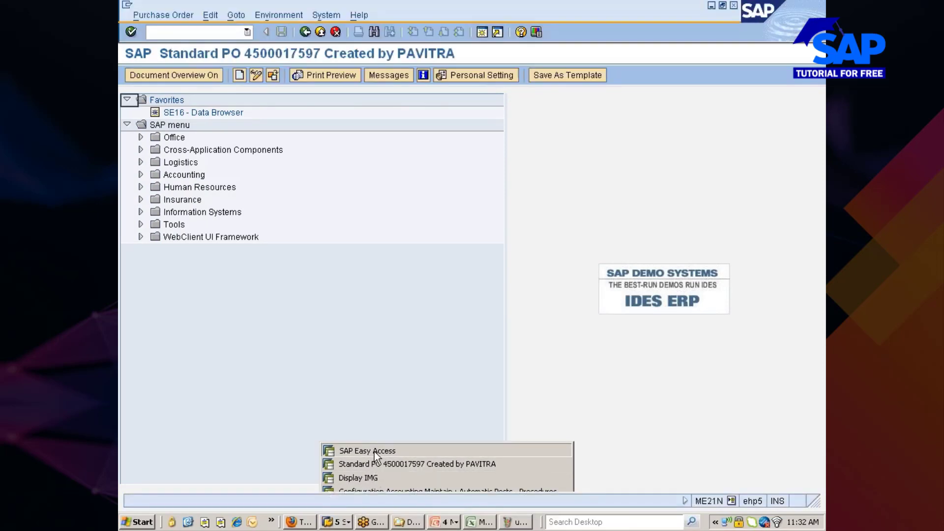
{"action": "left_click", "coordinate": [302, 522]}
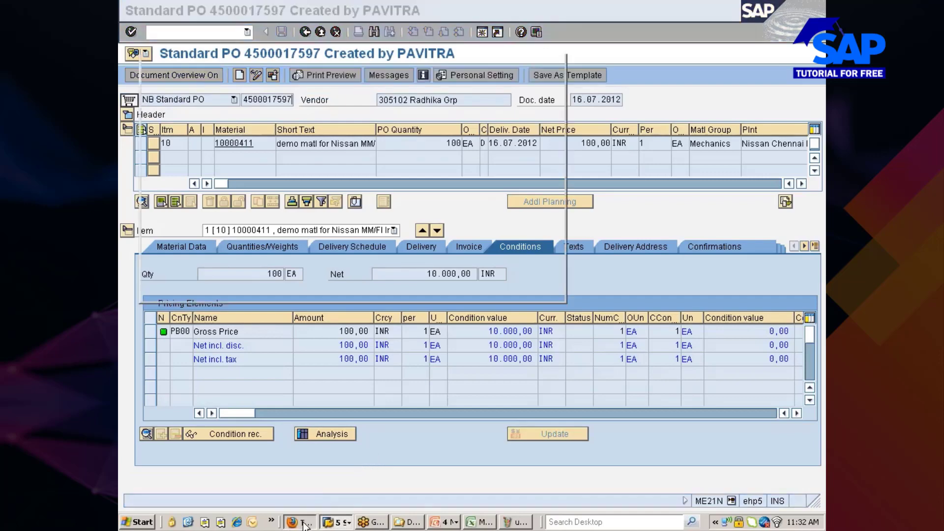
{"action": "left_click", "coordinate": [407, 73]}
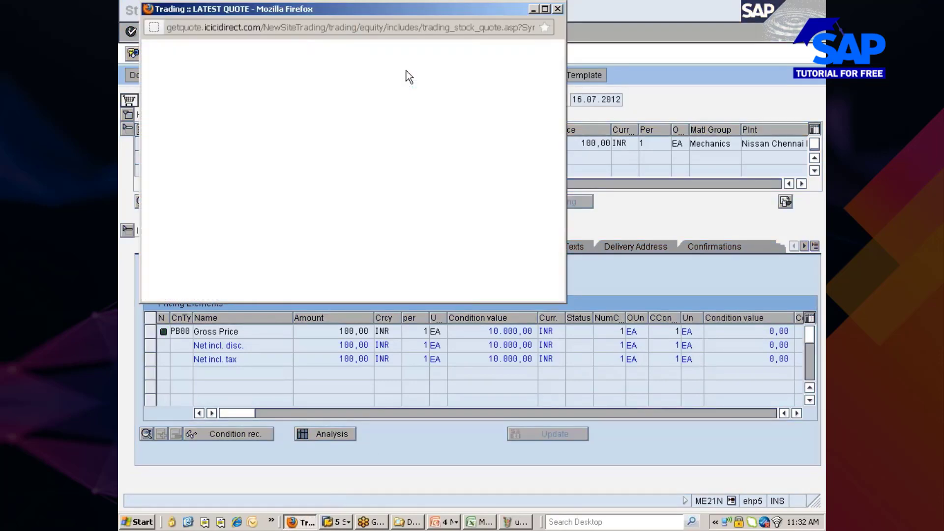
{"action": "key", "text": "alt+Tab"}
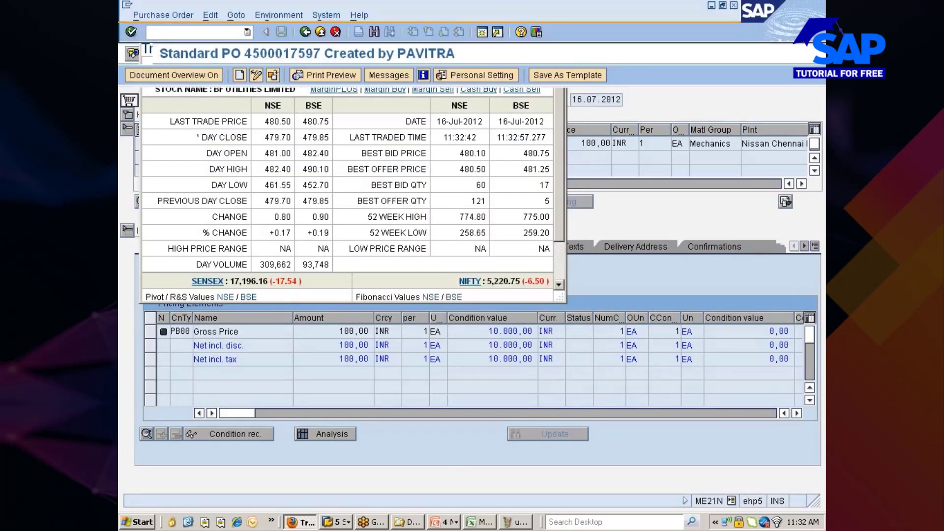
{"action": "left_click", "coordinate": [308, 522]}
{"action": "left_click", "coordinate": [341, 415]}
{"action": "left_click", "coordinate": [337, 522]}
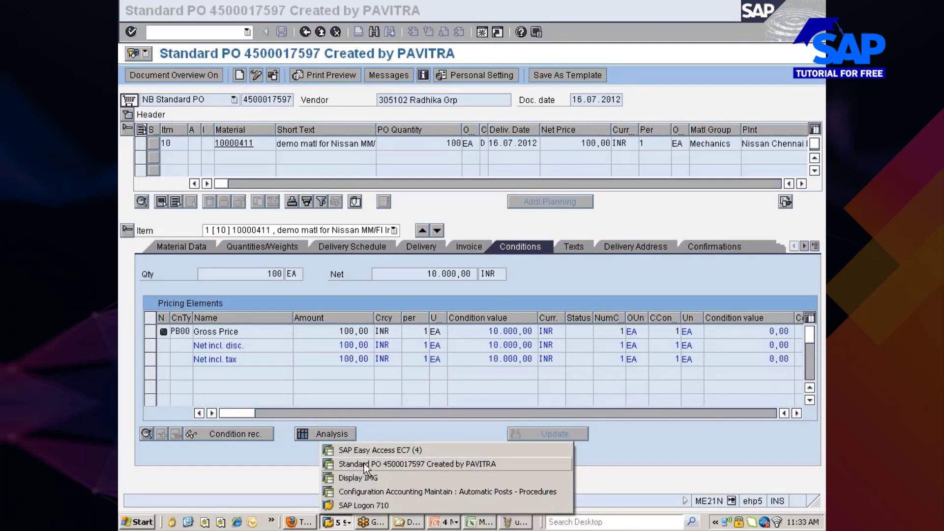
{"action": "left_click", "coordinate": [369, 450]}
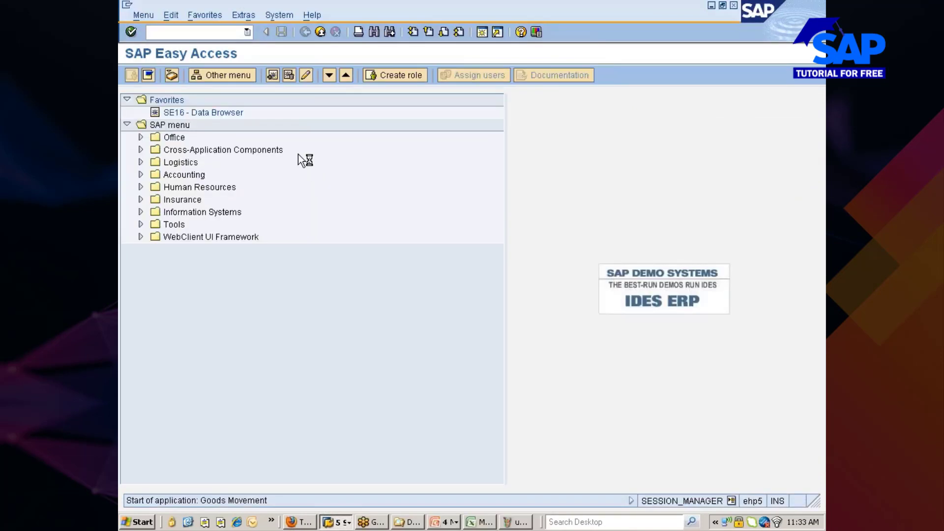
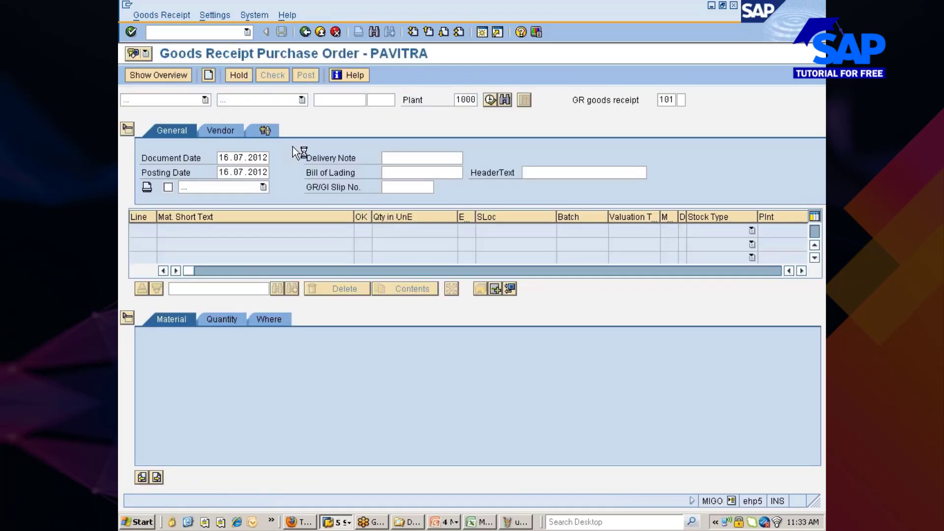
{"action": "key", "text": "ctrl+v"}
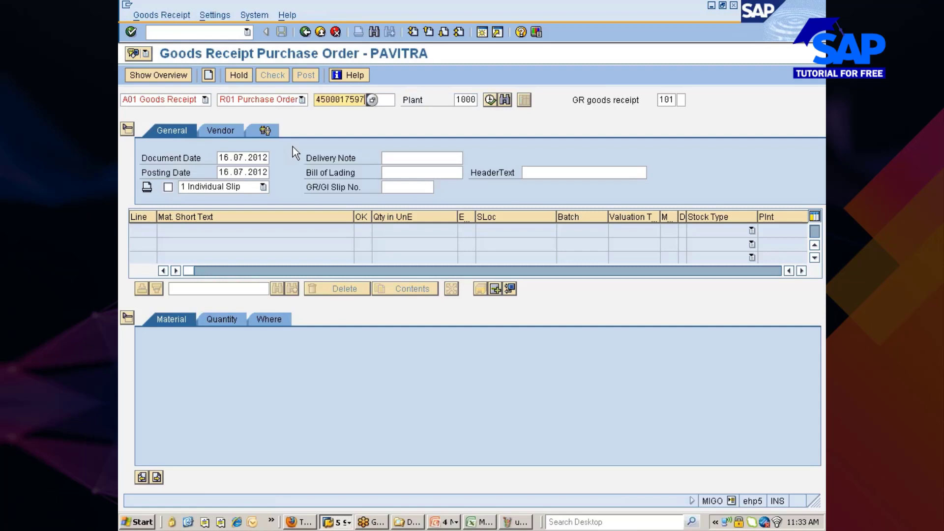
{"action": "key", "text": "Return"}
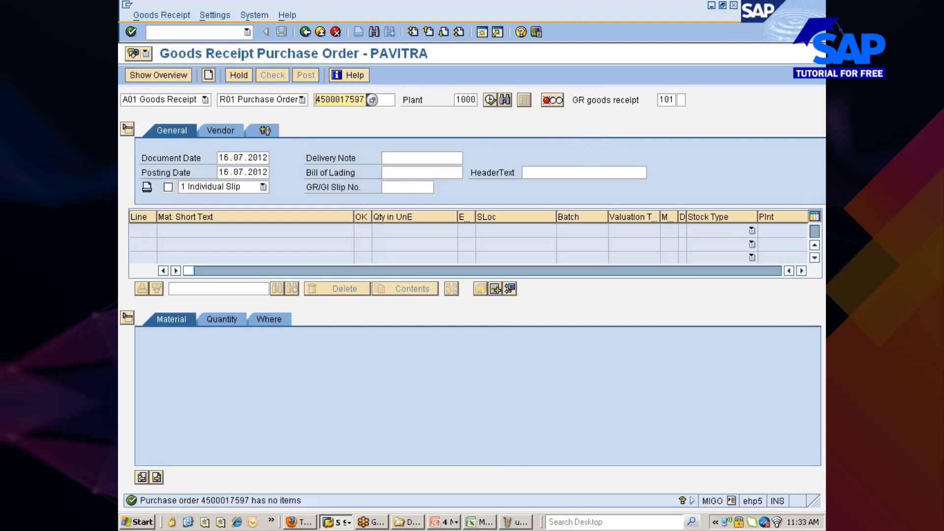
{"action": "left_click", "coordinate": [458, 99]}
{"action": "key", "text": "Delete"}
{"action": "key", "text": "Delete"}
{"action": "key", "text": "Delete"}
{"action": "type", "text": "777C"}
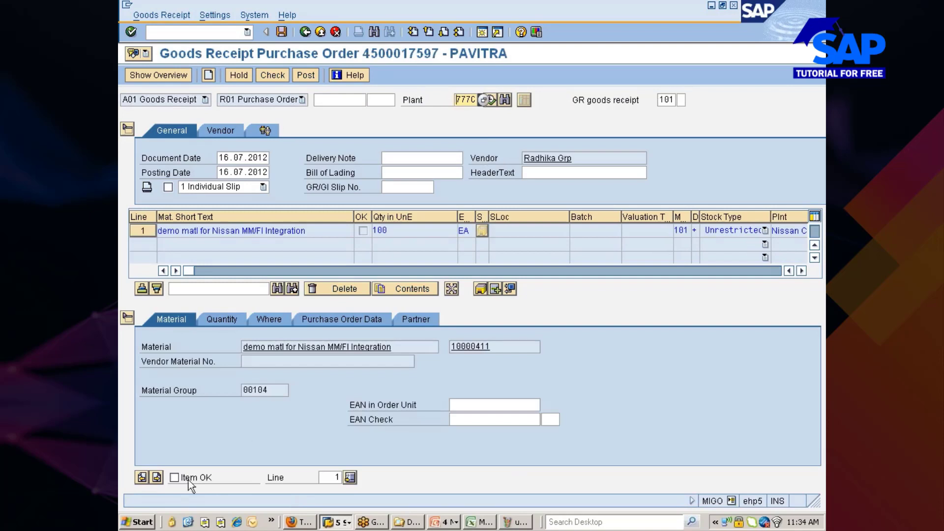
Mark the item OK, receive 10 units into storage location 0001, and check the receipt.
{"action": "left_click", "coordinate": [182, 481]}
{"action": "left_click", "coordinate": [227, 320]}
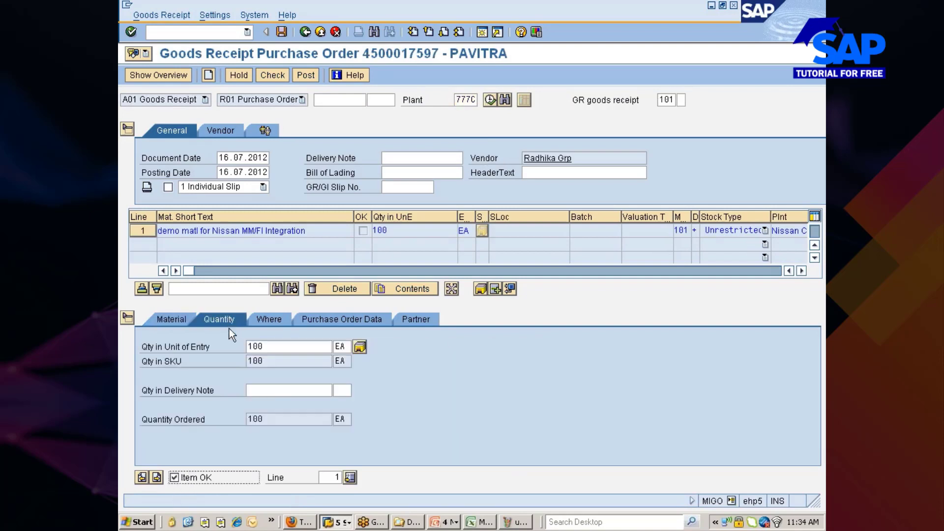
{"action": "key", "text": "BackSpace"}
{"action": "key", "text": "Return"}
{"action": "left_click", "coordinate": [284, 319]}
{"action": "left_click", "coordinate": [286, 390]}
{"action": "key", "text": "Down"}
{"action": "key", "text": "Return"}
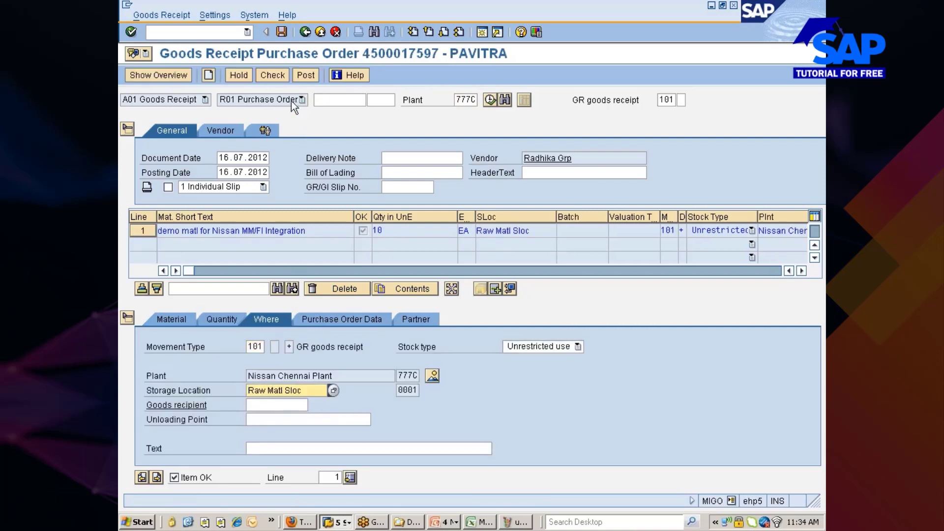
{"action": "left_click", "coordinate": [276, 78]}
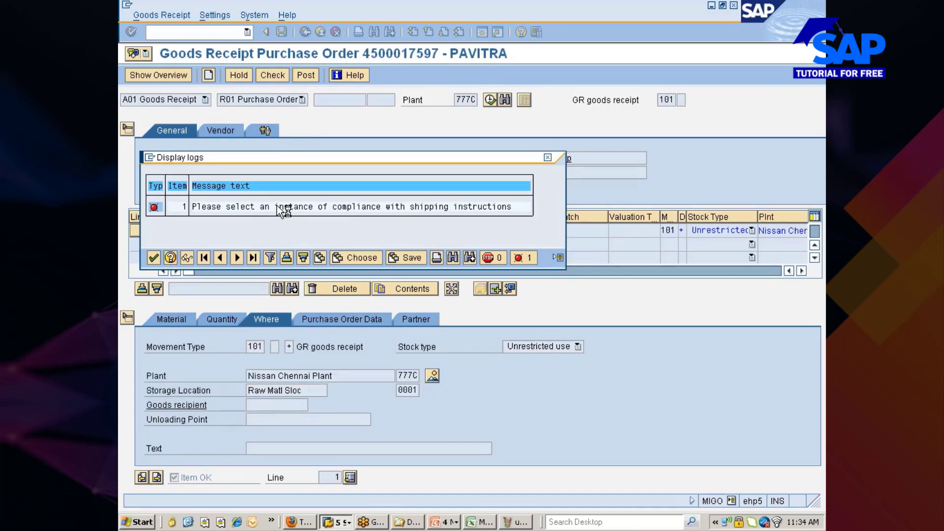
Read the ME112 explanation of the compliance error and close the error log.
{"action": "left_click", "coordinate": [277, 207]}
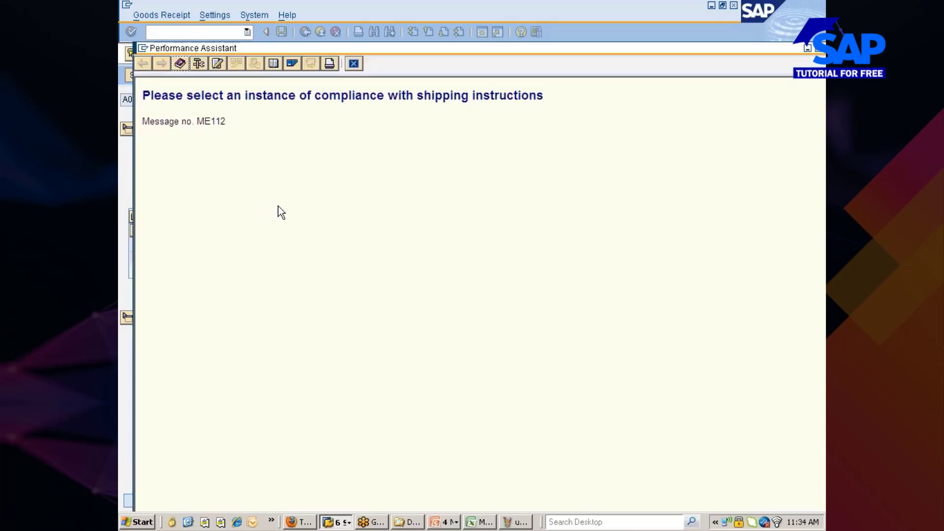
{"action": "left_click", "coordinate": [353, 64]}
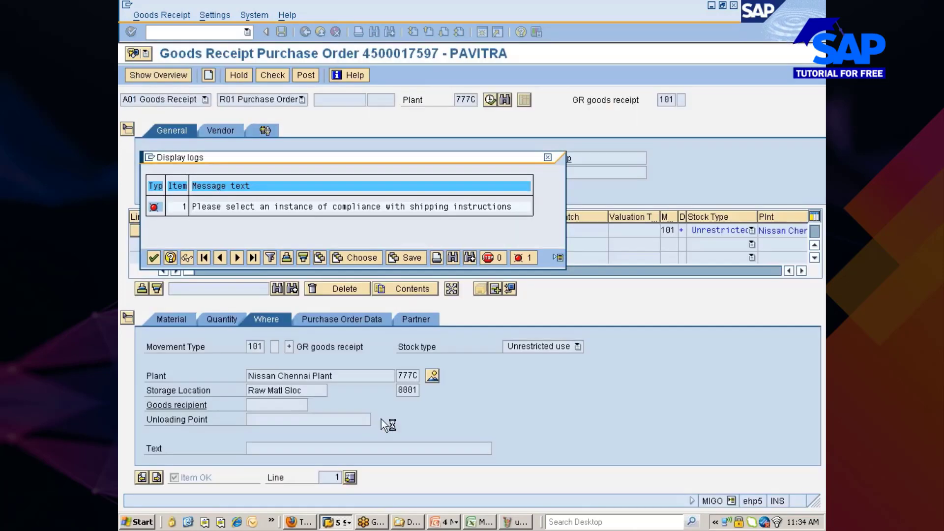
{"action": "left_click", "coordinate": [152, 257]}
On the item's Purchase Order Data, evaluate the shipping instruction as 'Instruction complied with'.
{"action": "left_click", "coordinate": [337, 322]}
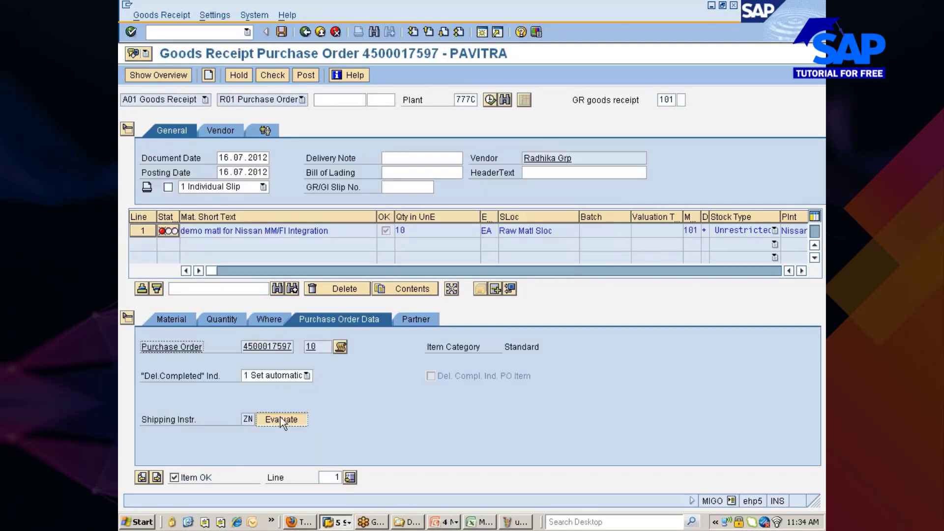
{"action": "left_click", "coordinate": [220, 295]}
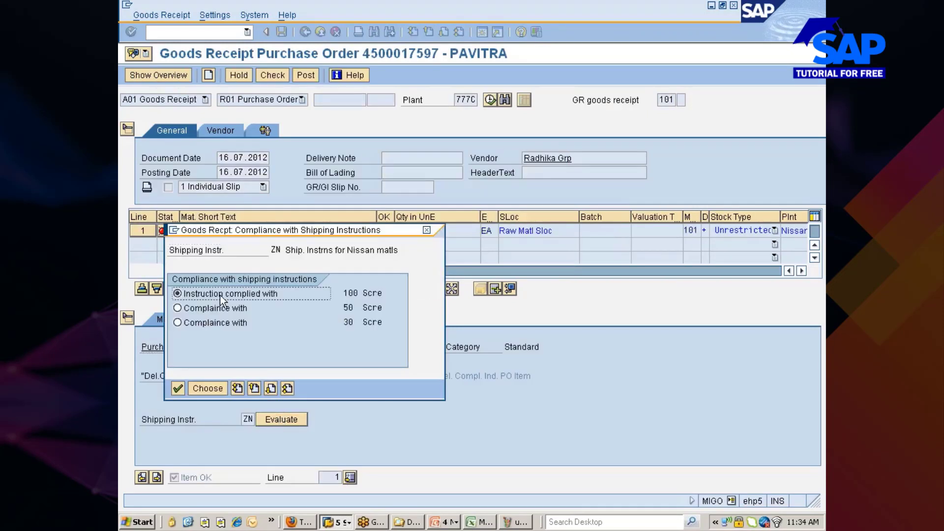
{"action": "left_click", "coordinate": [207, 388]}
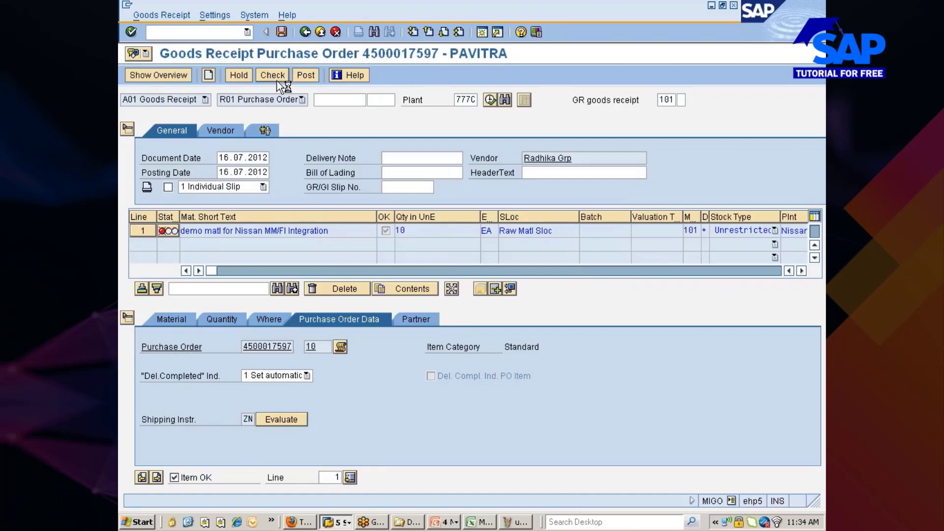
Re-check and post the goods receipt, which fails on INT BSX 3006 account determination.
{"action": "left_click", "coordinate": [298, 522]}
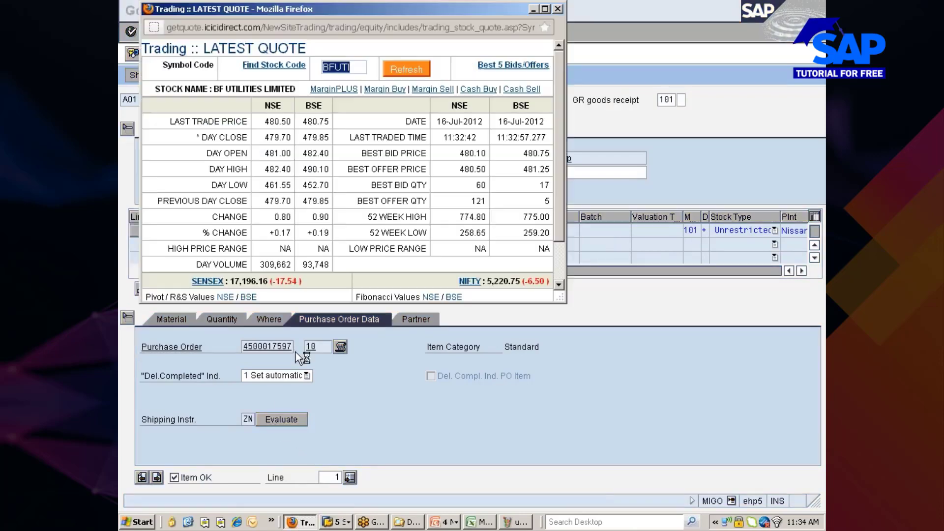
{"action": "left_click", "coordinate": [411, 67]}
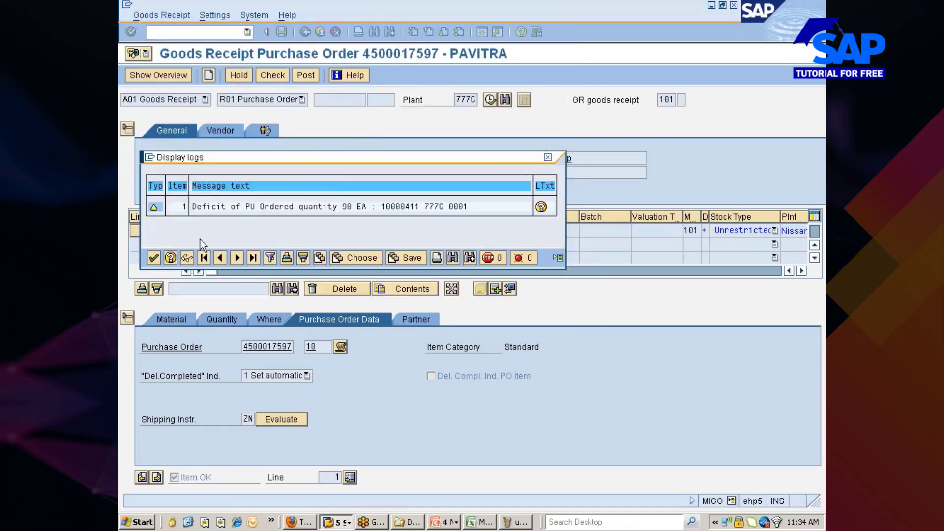
{"action": "left_click", "coordinate": [153, 257]}
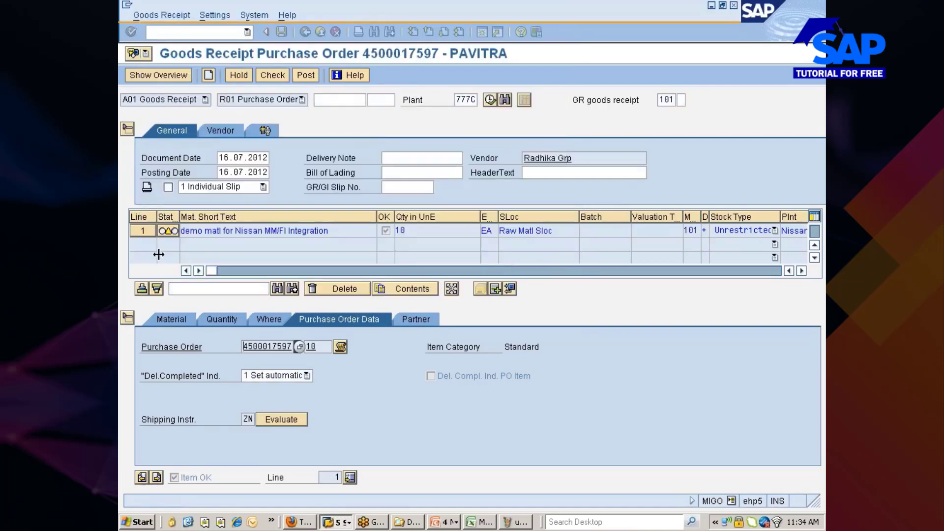
{"action": "left_click", "coordinate": [309, 75]}
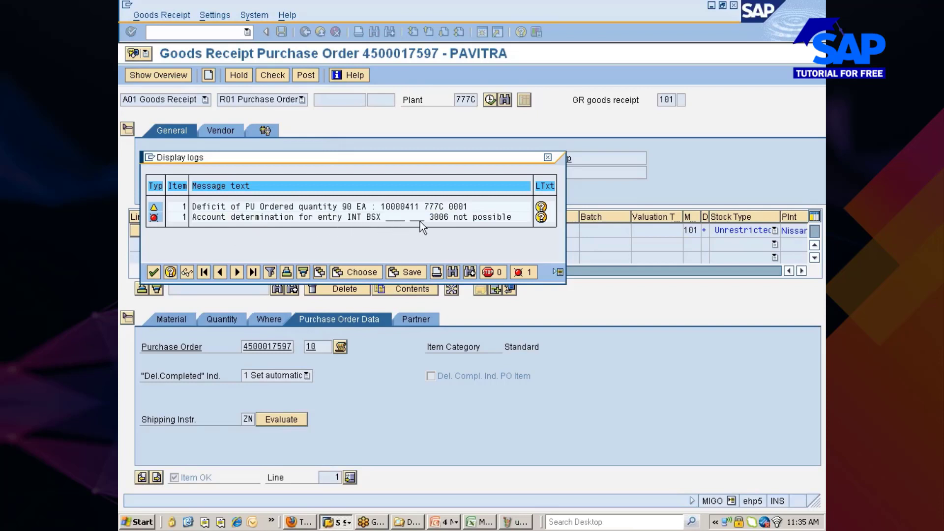
{"action": "double_click", "coordinate": [453, 220]}
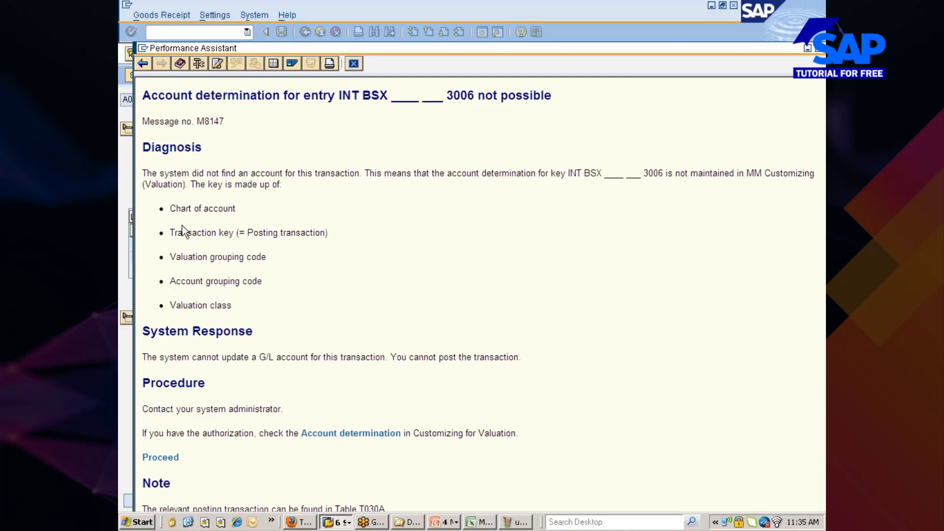
{"action": "left_click_drag", "start_coordinate": [169, 210], "coordinate": [255, 293]}
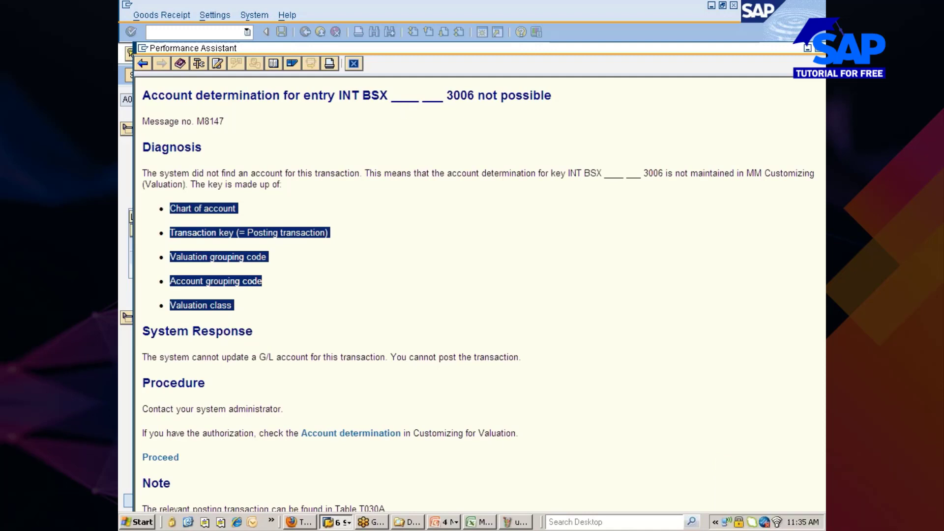
{"action": "left_click_drag", "start_coordinate": [391, 95], "coordinate": [443, 95]}
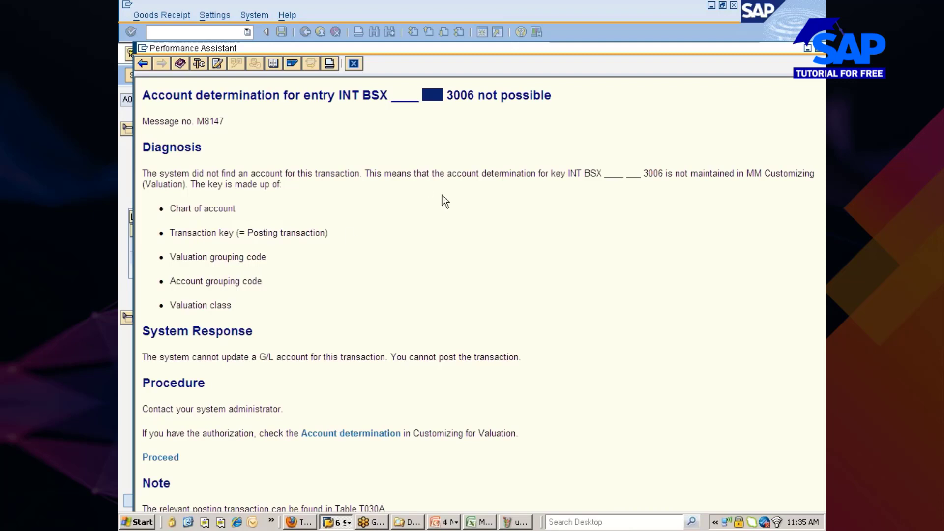
{"action": "double_click", "coordinate": [459, 94]}
{"action": "left_click", "coordinate": [459, 96]}
{"action": "left_click_drag", "start_coordinate": [339, 95], "coordinate": [477, 95]}
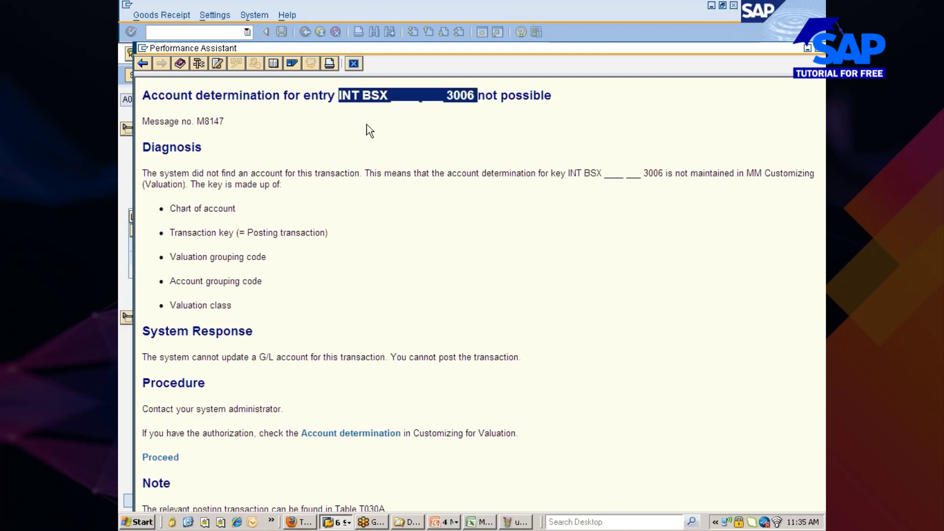
{"action": "left_click", "coordinate": [336, 118]}
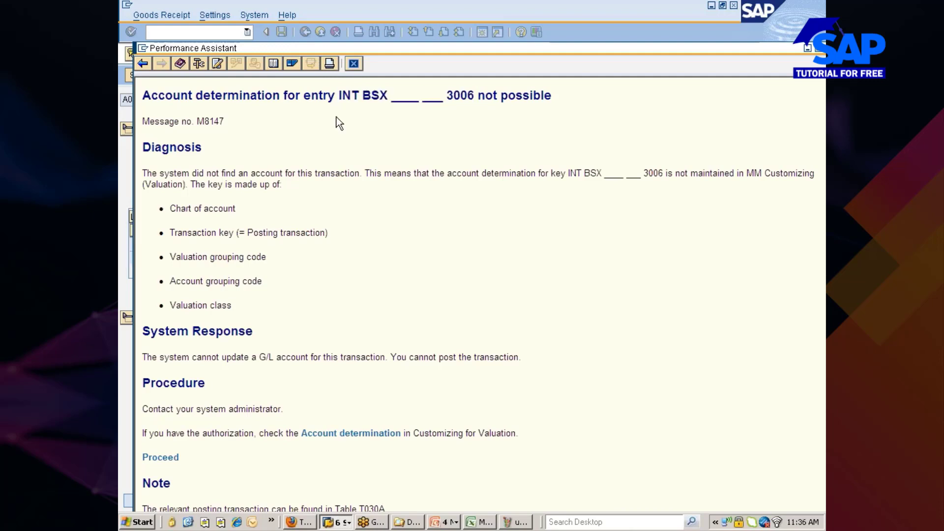
{"action": "left_click", "coordinate": [163, 458]}
{"action": "left_click_drag", "start_coordinate": [713, 47], "coordinate": [576, 63]}
{"action": "left_click", "coordinate": [692, 62]}
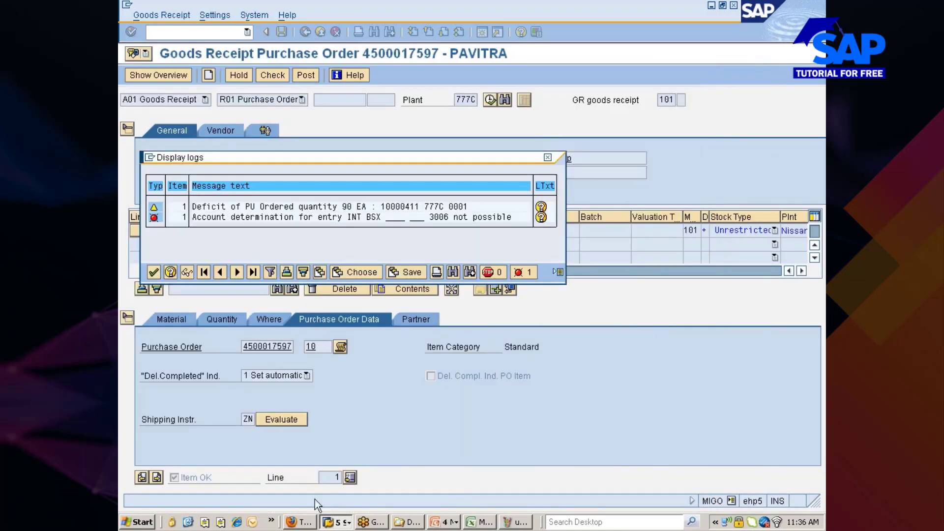
In the automatic postings window, try opening BSX account determination, then cancel the chart of accounts prompt.
{"action": "left_click", "coordinate": [337, 522]}
{"action": "left_click", "coordinate": [356, 496]}
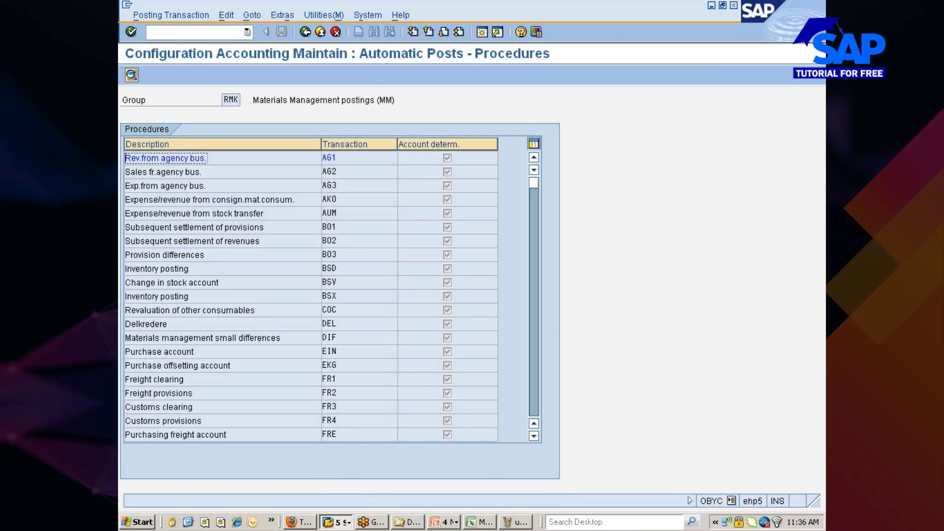
{"action": "left_click", "coordinate": [327, 295]}
{"action": "double_click", "coordinate": [330, 296]}
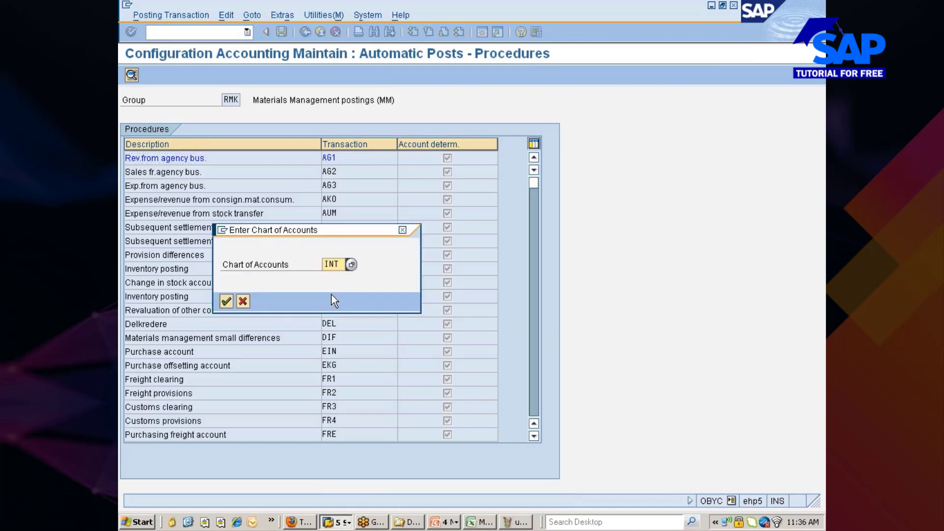
{"action": "left_click", "coordinate": [402, 230]}
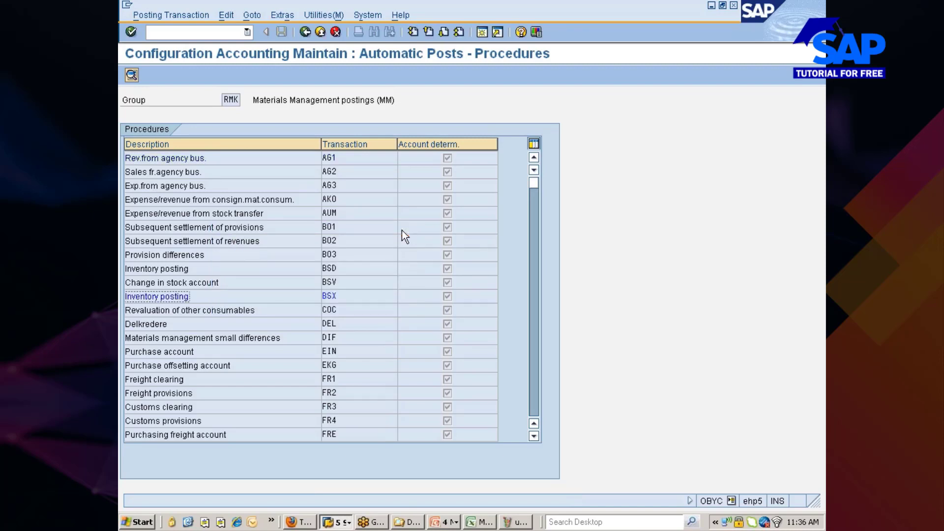
From the goods receipt's account determination error help, open the automatic posting procedures table.
{"action": "left_click", "coordinate": [336, 521]}
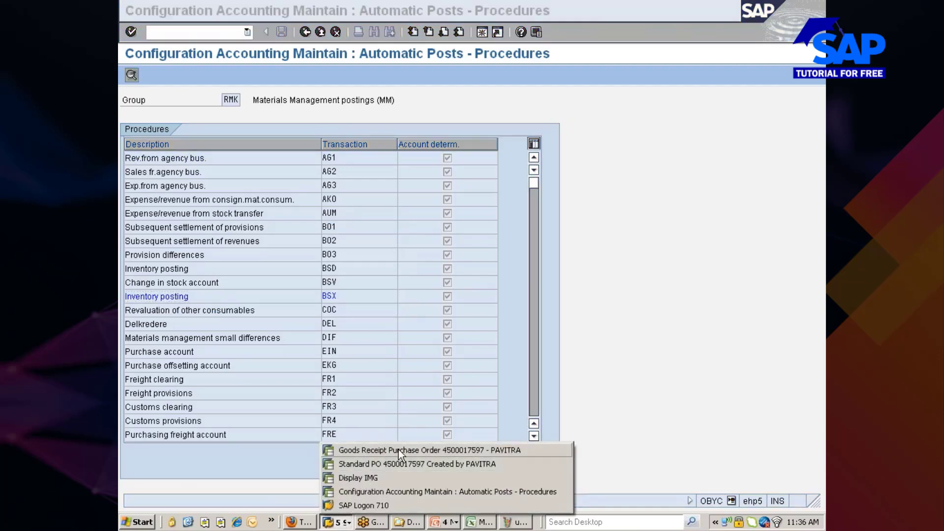
{"action": "left_click", "coordinate": [398, 449]}
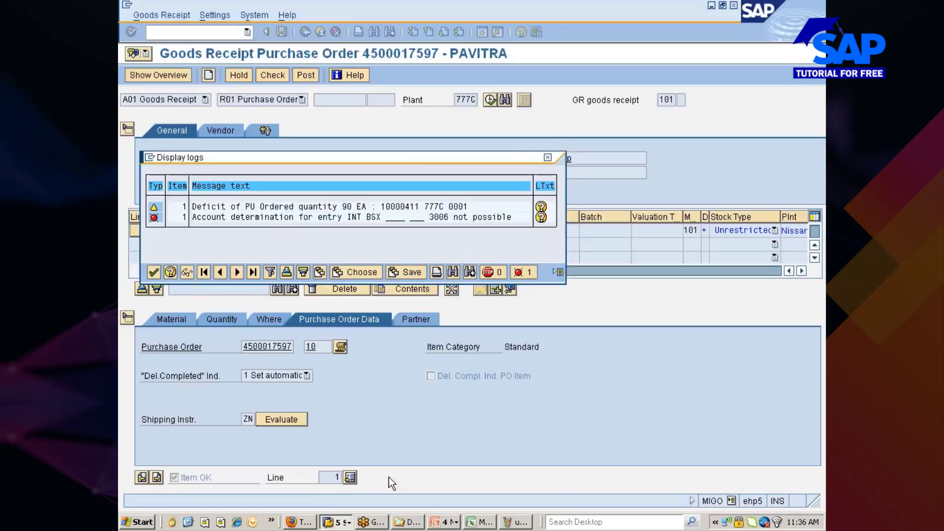
{"action": "double_click", "coordinate": [288, 219]}
{"action": "left_click", "coordinate": [162, 473]}
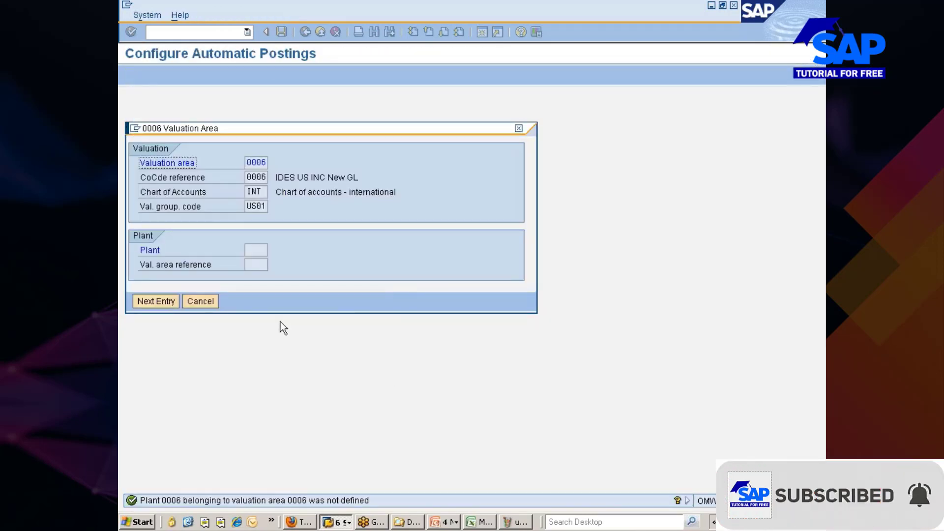
{"action": "left_click", "coordinate": [199, 302]}
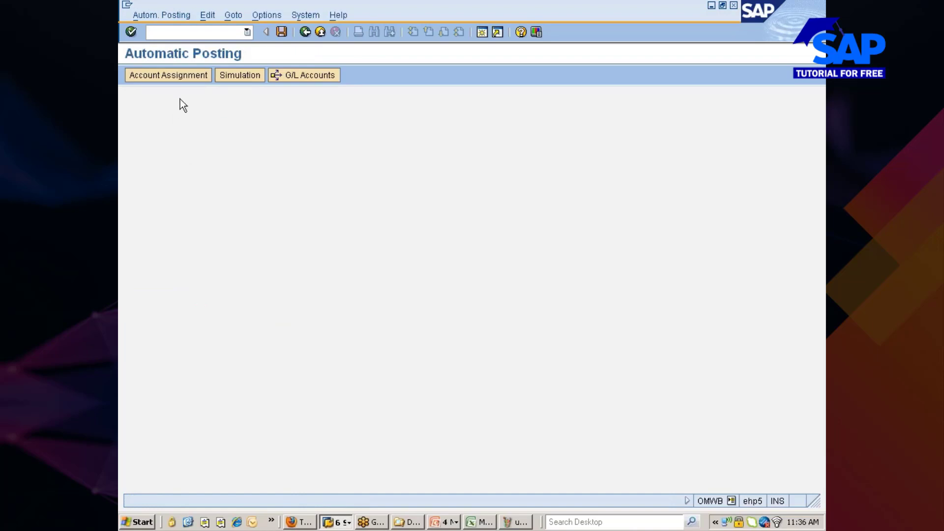
{"action": "left_click", "coordinate": [185, 75]}
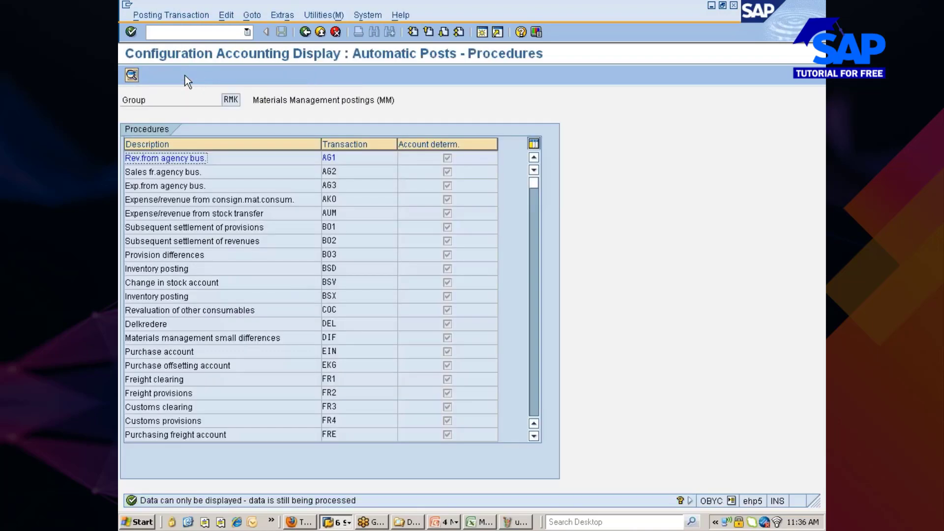
{"action": "key", "text": "alt+Tab"}
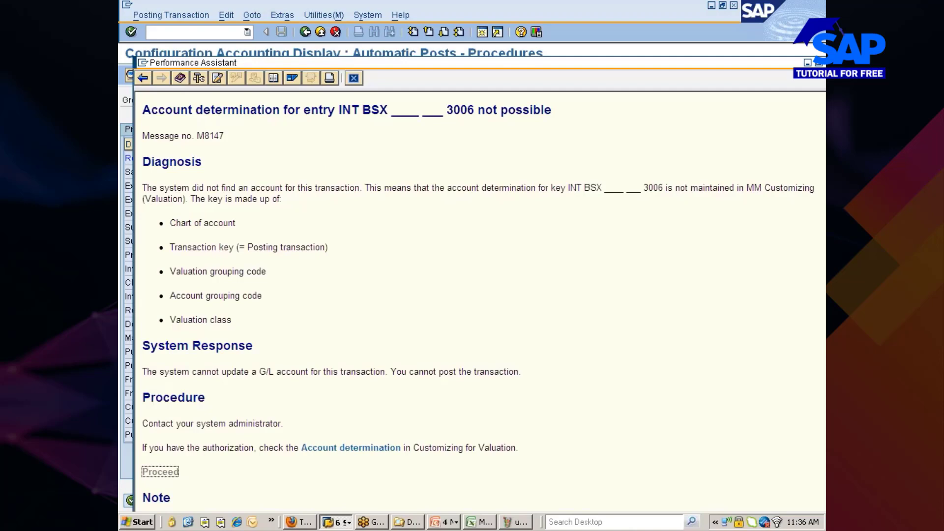
{"action": "key", "text": "alt+Tab"}
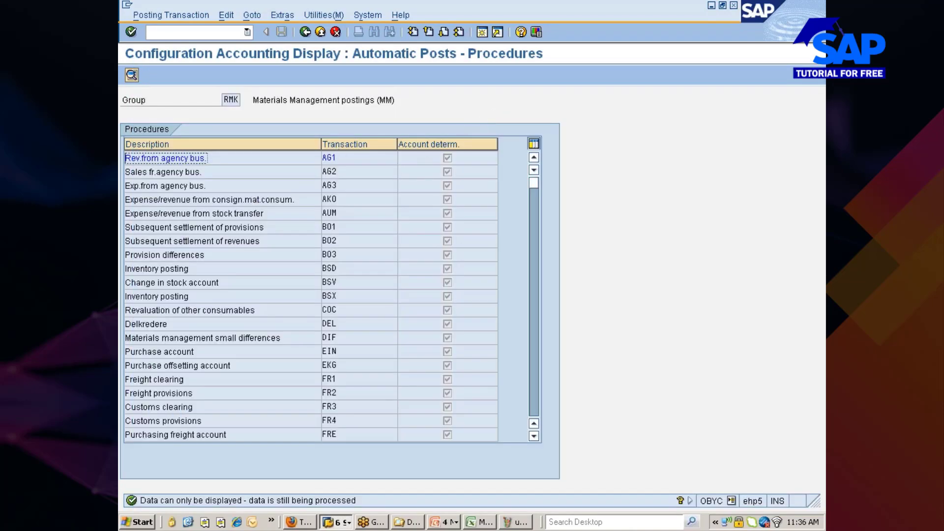
{"action": "double_click", "coordinate": [330, 297]}
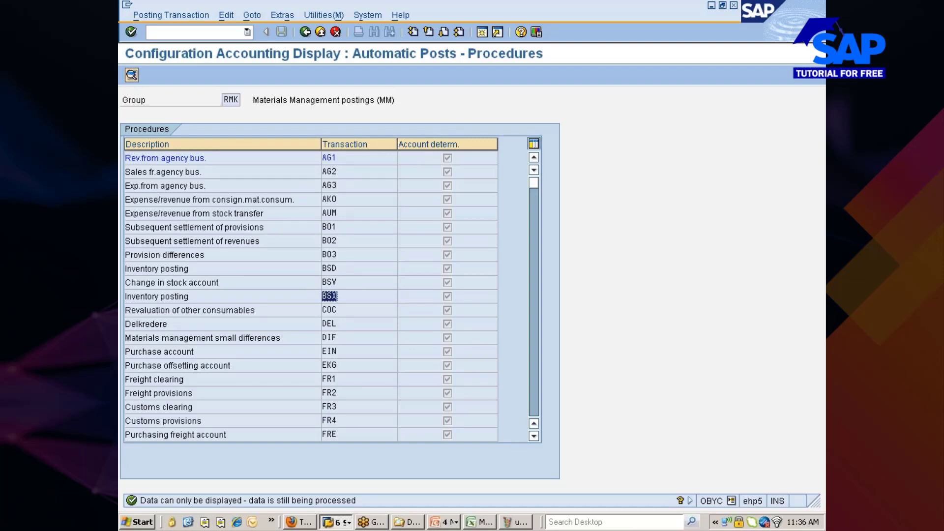
{"action": "left_click", "coordinate": [322, 295]}
{"action": "left_click_drag", "start_coordinate": [337, 296], "coordinate": [322, 296]}
{"action": "left_click", "coordinate": [320, 296]}
{"action": "double_click", "coordinate": [331, 297]}
{"action": "left_click_drag", "start_coordinate": [328, 232], "coordinate": [447, 167]}
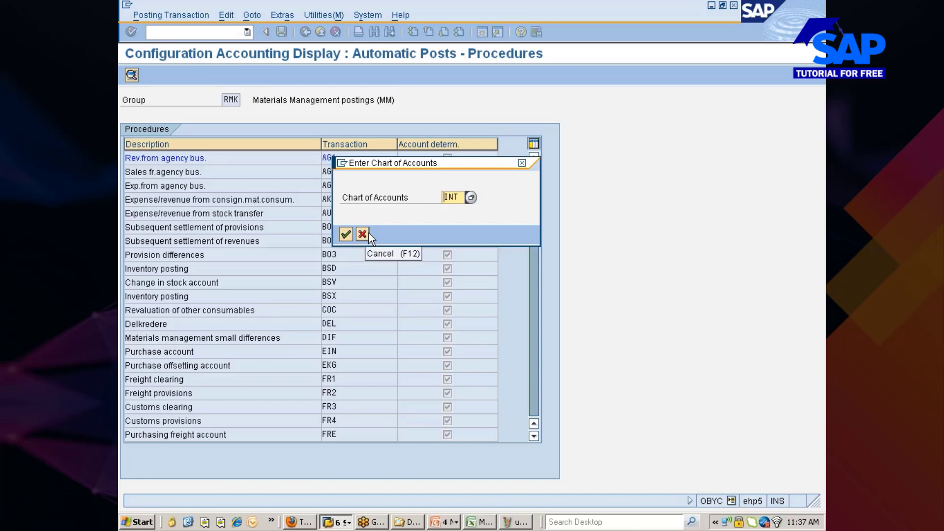
{"action": "left_click", "coordinate": [344, 235]}
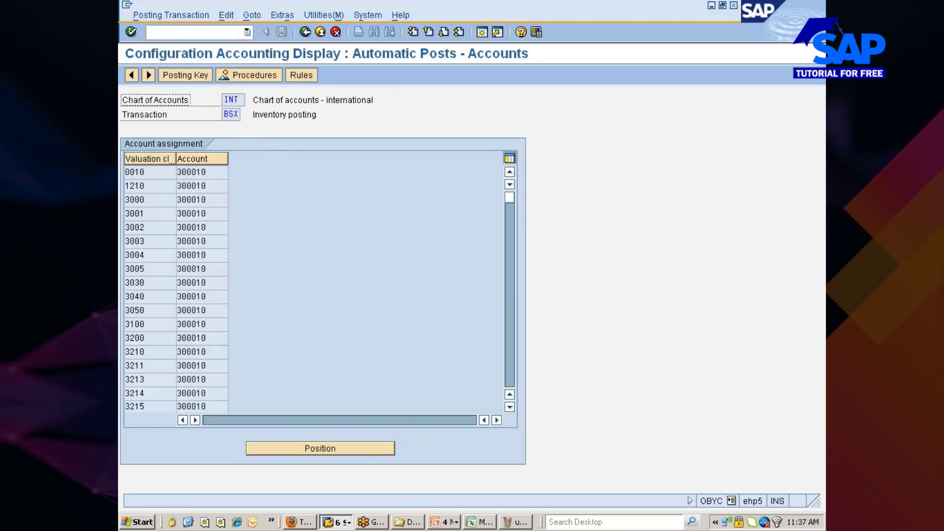
{"action": "key", "text": "alt+Tab"}
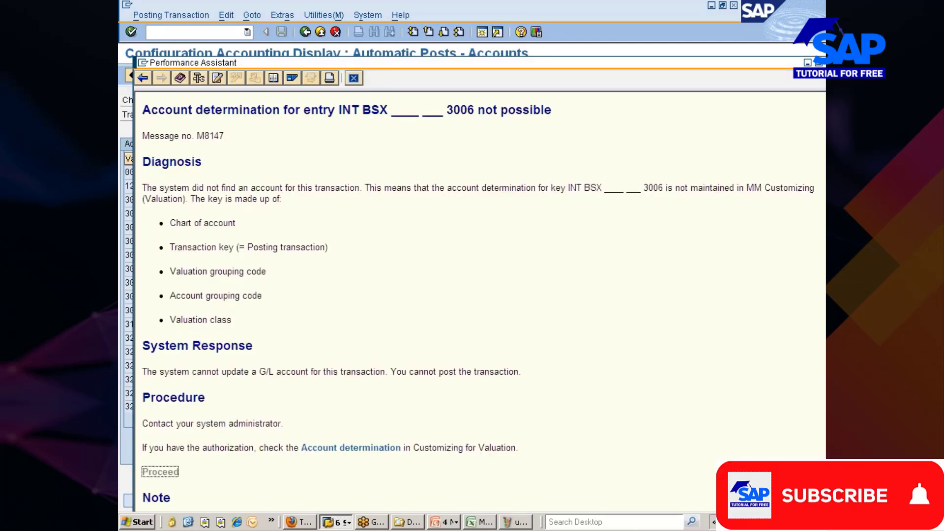
{"action": "left_click_drag", "start_coordinate": [392, 109], "coordinate": [442, 115]}
{"action": "key", "text": "alt+Tab"}
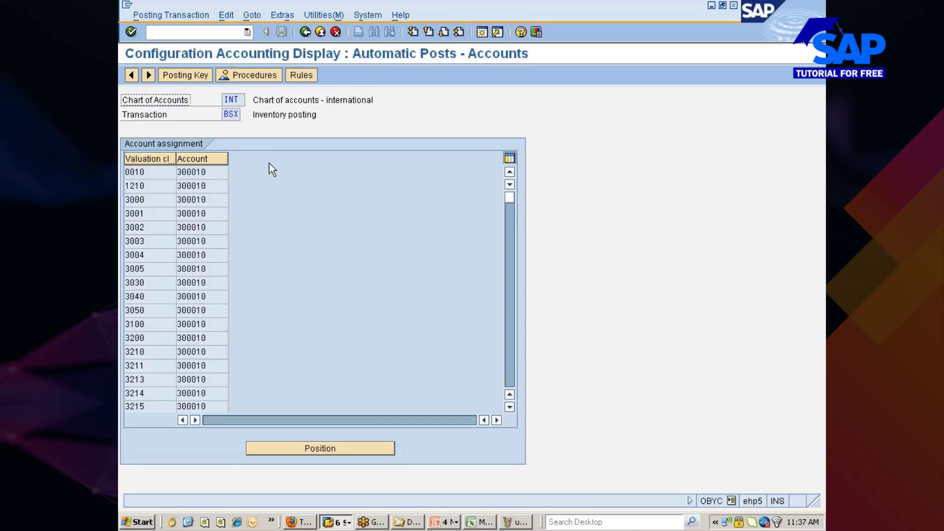
{"action": "scroll", "coordinate": [202, 225], "scroll_direction": "down", "scroll_amount": 4}
{"action": "scroll", "coordinate": [198, 223], "scroll_direction": "down", "scroll_amount": 4}
{"action": "scroll", "coordinate": [197, 222], "scroll_direction": "up", "scroll_amount": 3}
{"action": "scroll", "coordinate": [195, 220], "scroll_direction": "up", "scroll_amount": 1}
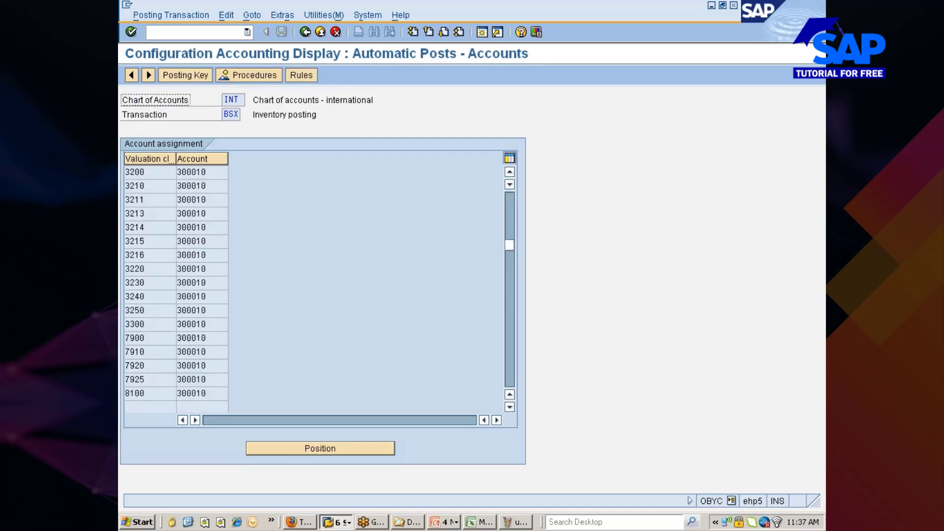
{"action": "key", "text": "alt+Tab"}
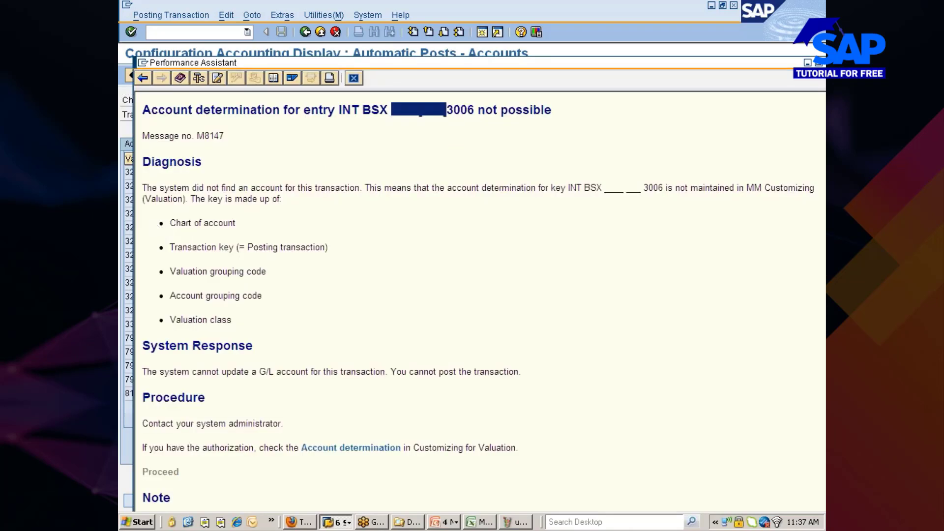
{"action": "key", "text": "alt+Tab"}
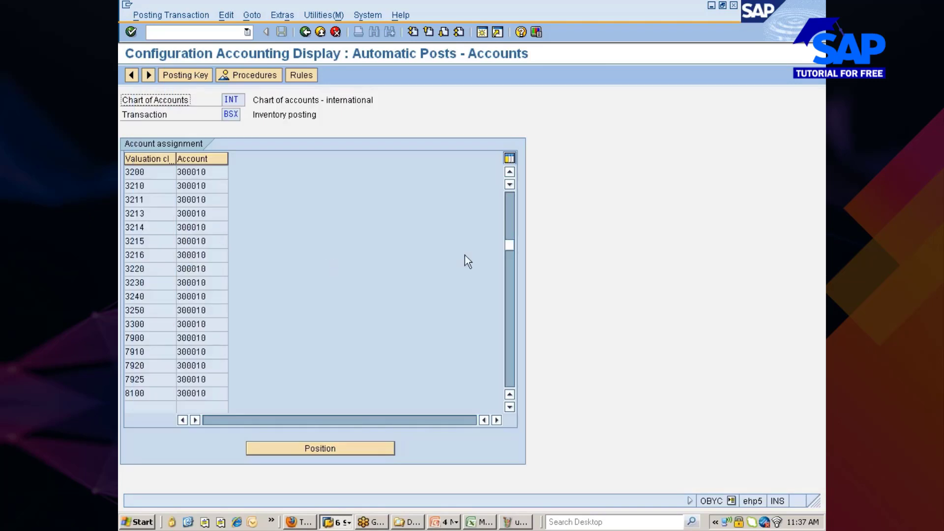
{"action": "scroll", "coordinate": [512, 202], "scroll_direction": "up", "scroll_amount": 4}
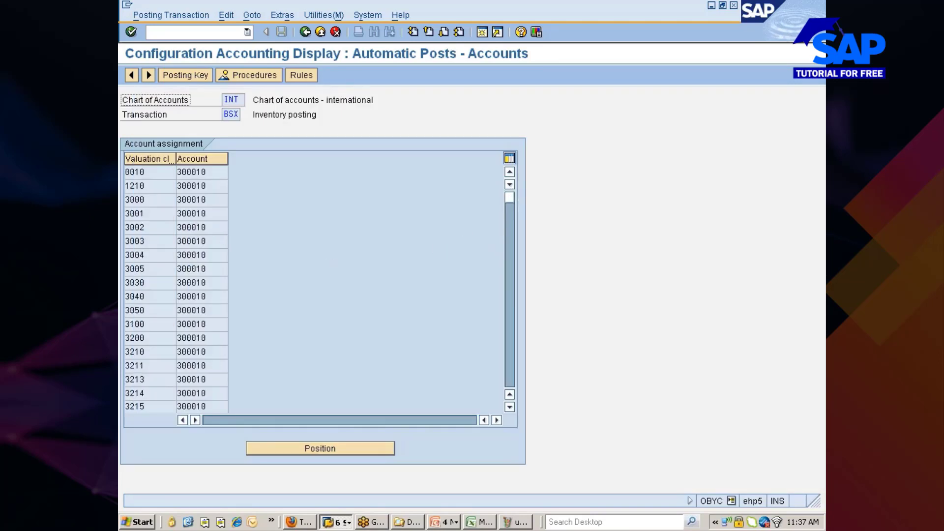
{"action": "left_click", "coordinate": [129, 200]}
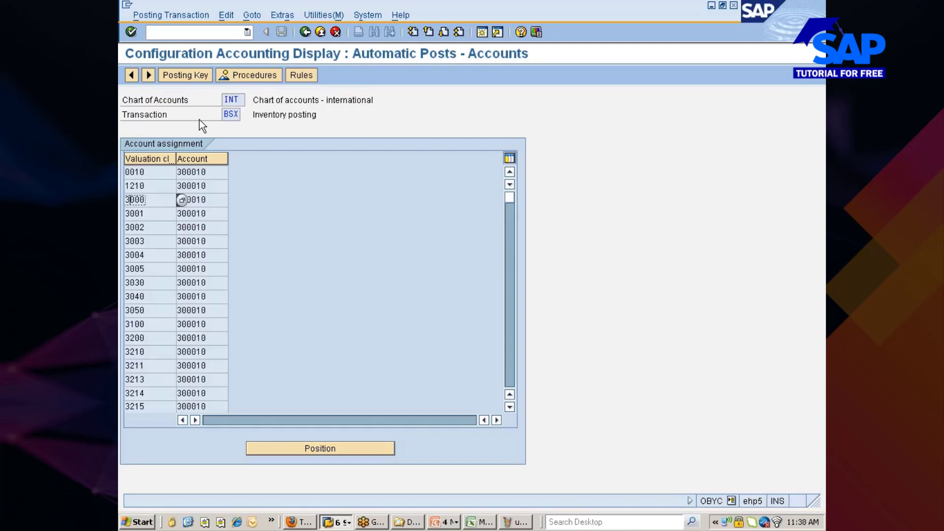
Back out of the configuration screens in both windows and close the error help.
{"action": "left_click", "coordinate": [305, 32]}
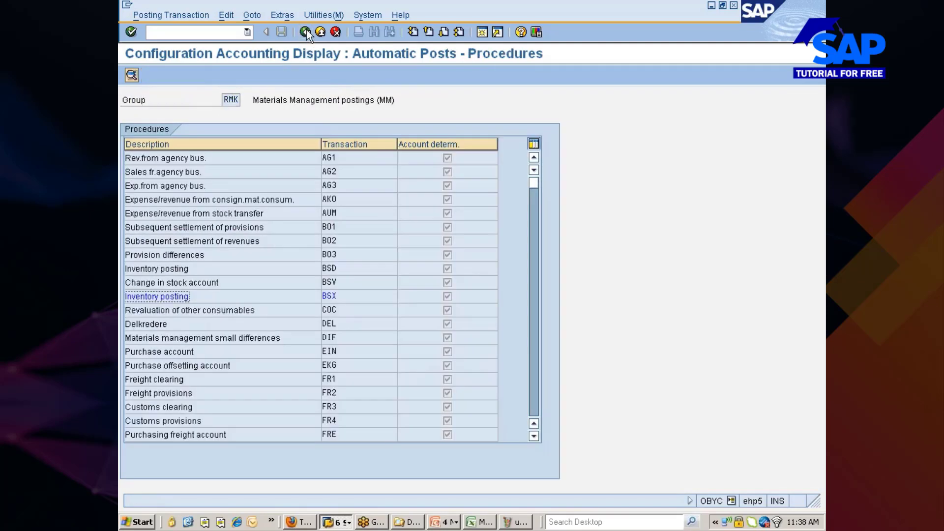
{"action": "left_click", "coordinate": [304, 32]}
{"action": "left_click", "coordinate": [305, 32]}
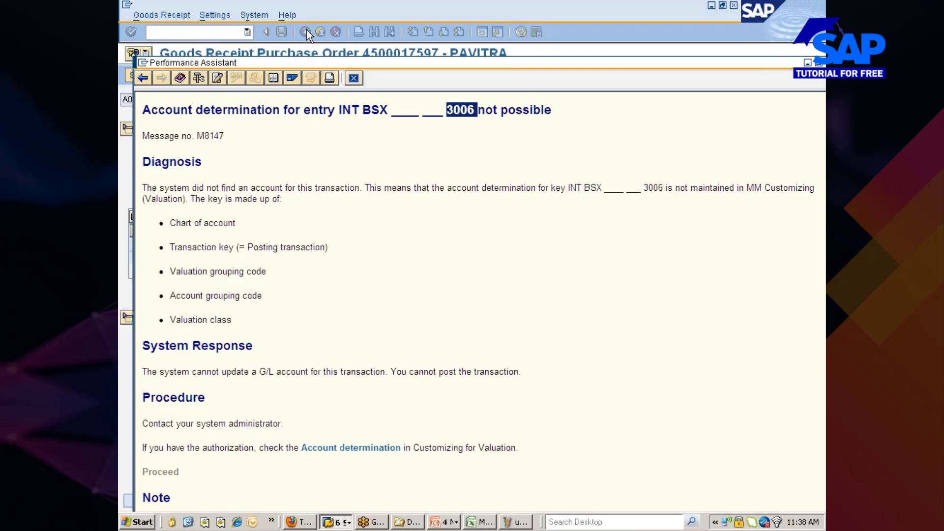
{"action": "left_click", "coordinate": [353, 78]}
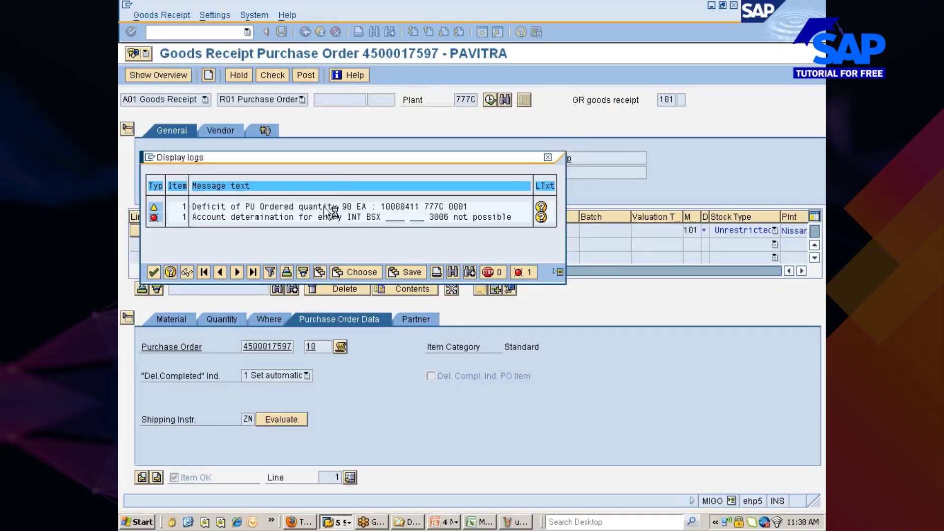
{"action": "left_click", "coordinate": [338, 522]}
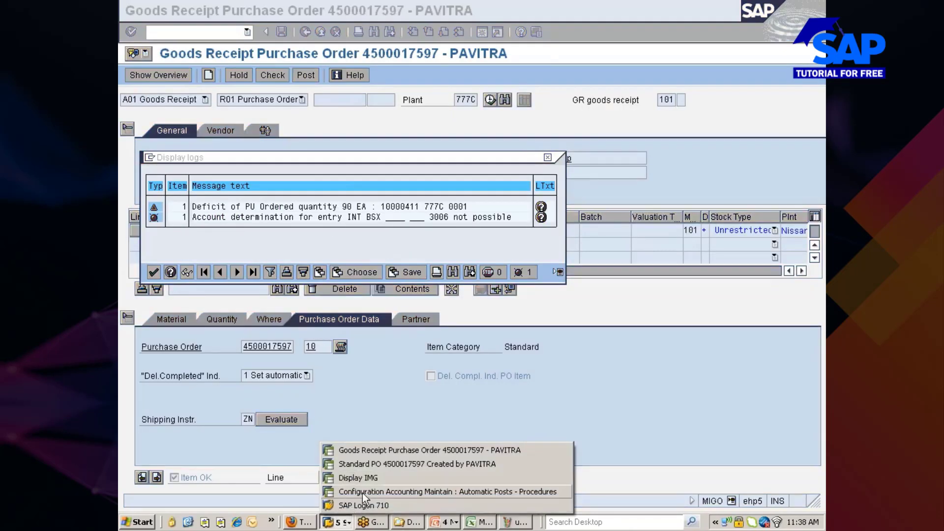
{"action": "left_click", "coordinate": [363, 491]}
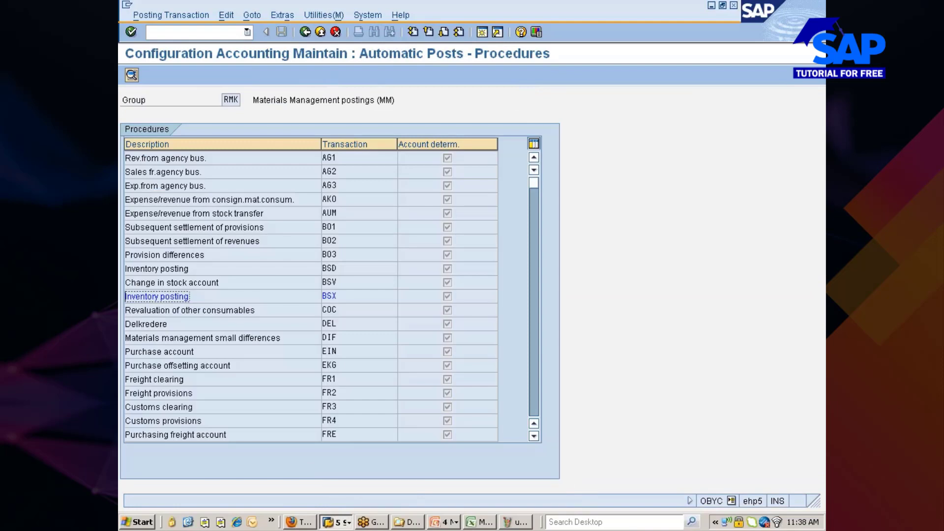
{"action": "left_click", "coordinate": [304, 31]}
{"action": "left_click", "coordinate": [305, 32]}
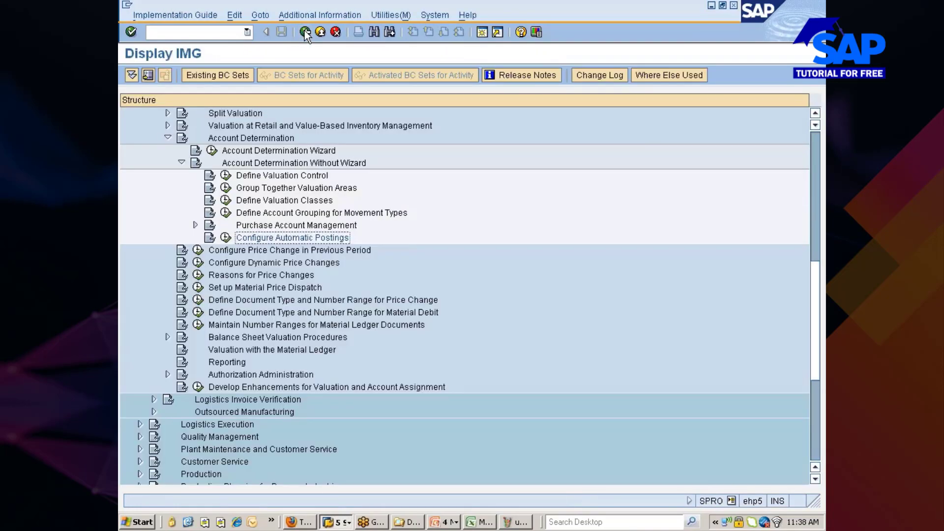
From the error, open the procedures table in change mode and open BSX for chart of accounts INT.
{"action": "key", "text": "alt+Tab"}
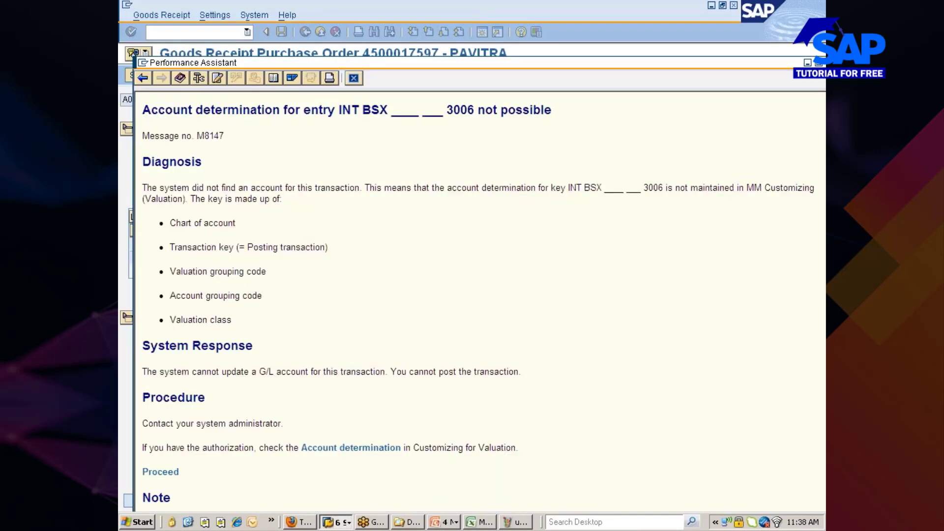
{"action": "left_click", "coordinate": [166, 472]}
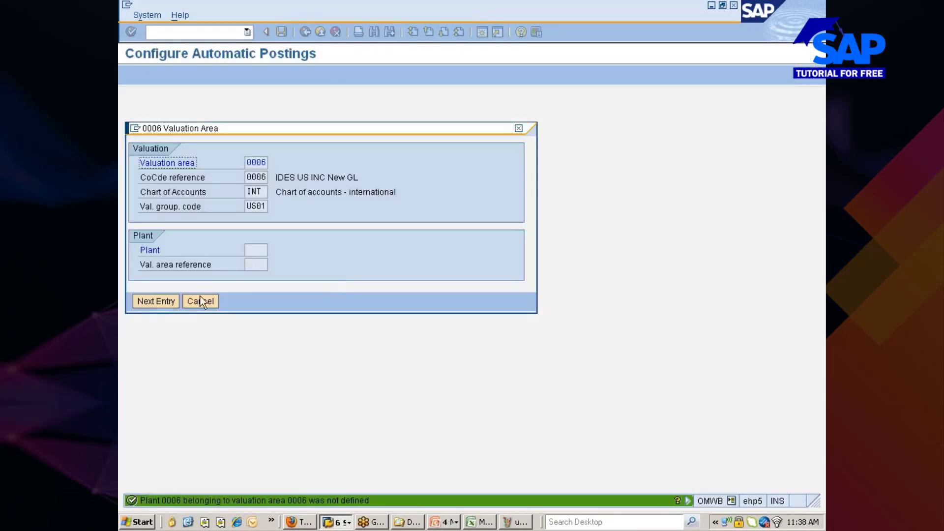
{"action": "left_click", "coordinate": [191, 301]}
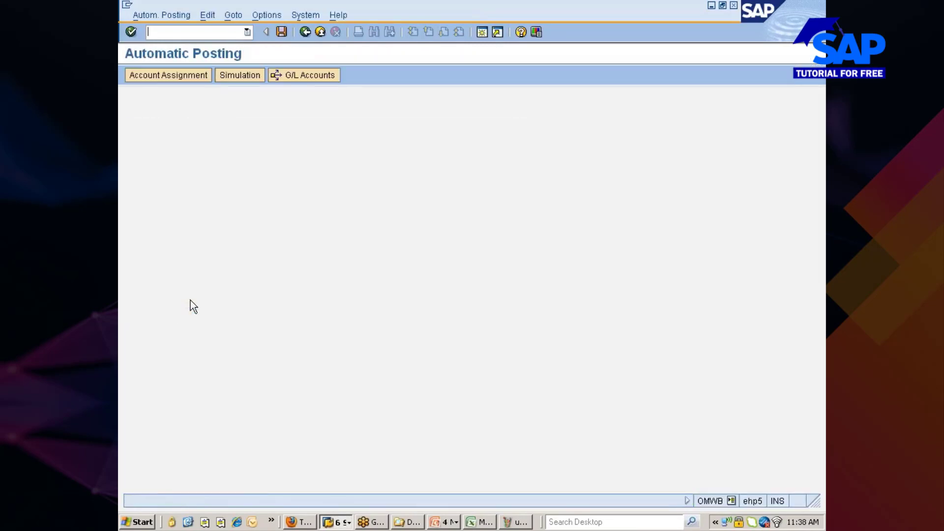
{"action": "left_click", "coordinate": [179, 76]}
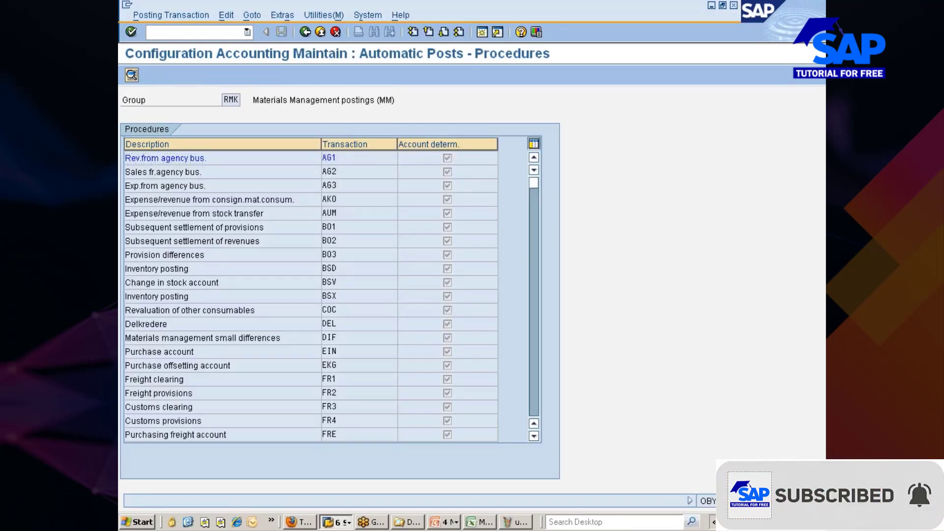
{"action": "double_click", "coordinate": [334, 297]}
{"action": "key", "text": "Return"}
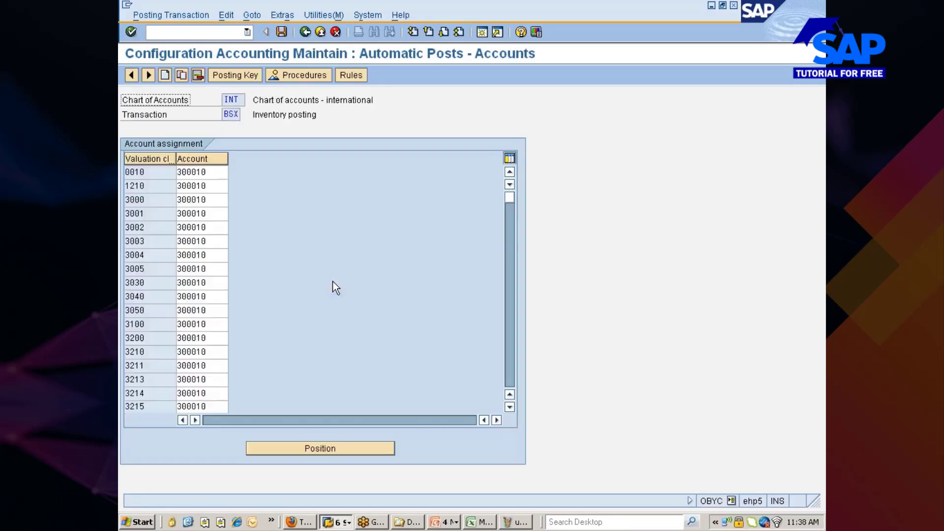
Copy the 3000 row into valuation class 3006 with account 300010 and save under a customizing request.
{"action": "double_click", "coordinate": [182, 200]}
{"action": "left_click", "coordinate": [182, 75]}
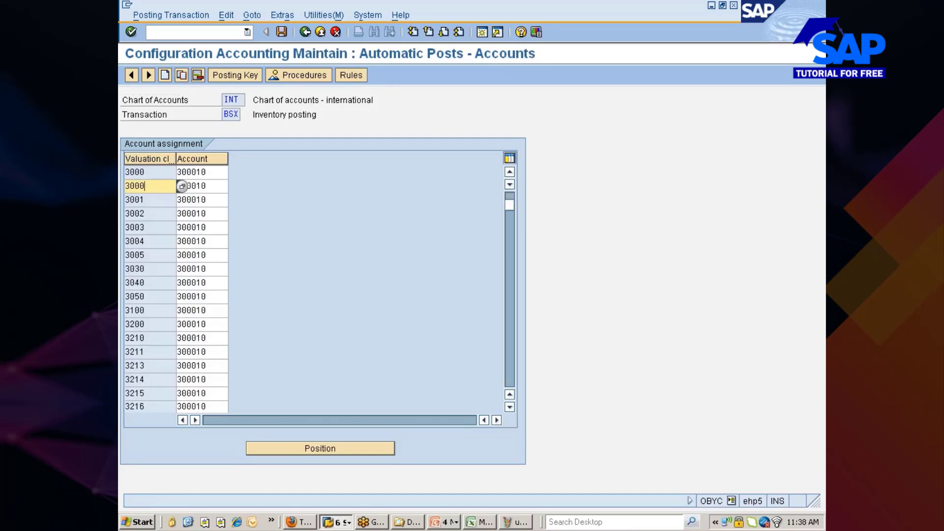
{"action": "key", "text": "BackSpace"}
{"action": "type", "text": "6"}
{"action": "key", "text": "Tab"}
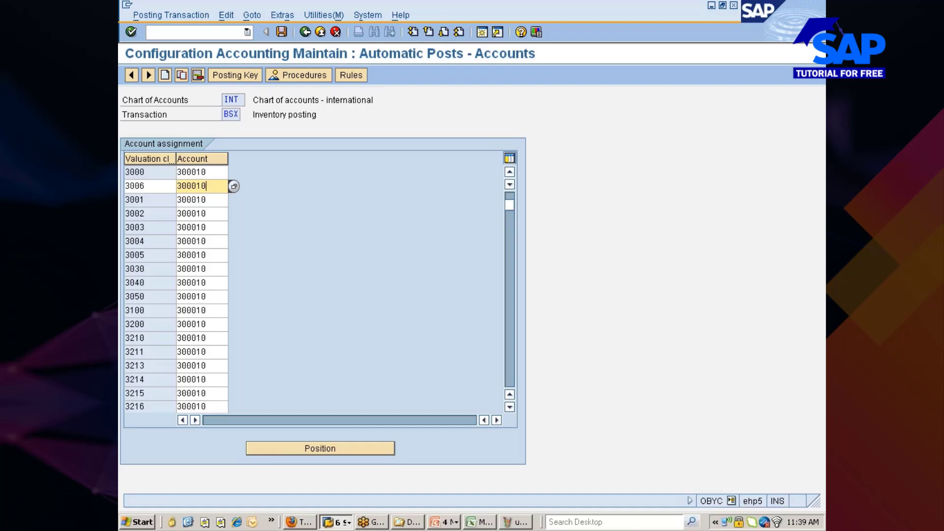
{"action": "key", "text": "Return"}
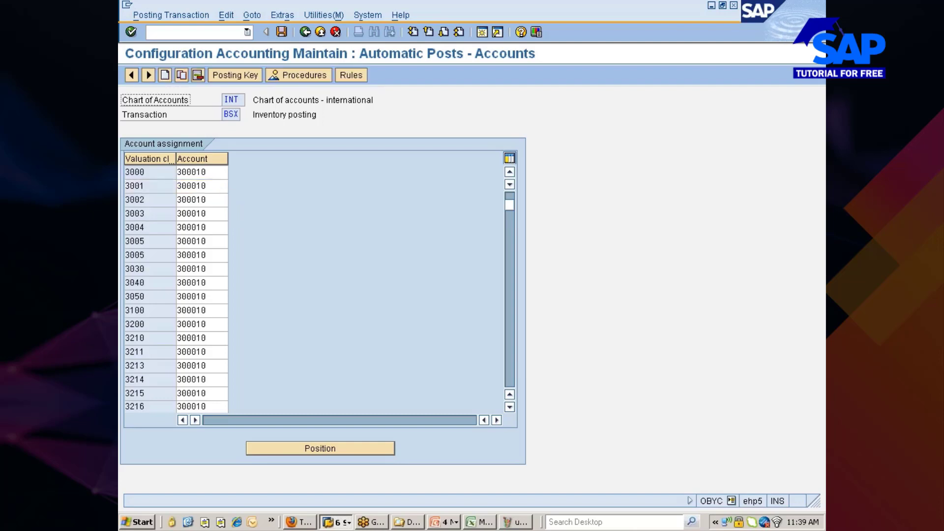
{"action": "left_click_drag", "start_coordinate": [207, 172], "coordinate": [176, 172]}
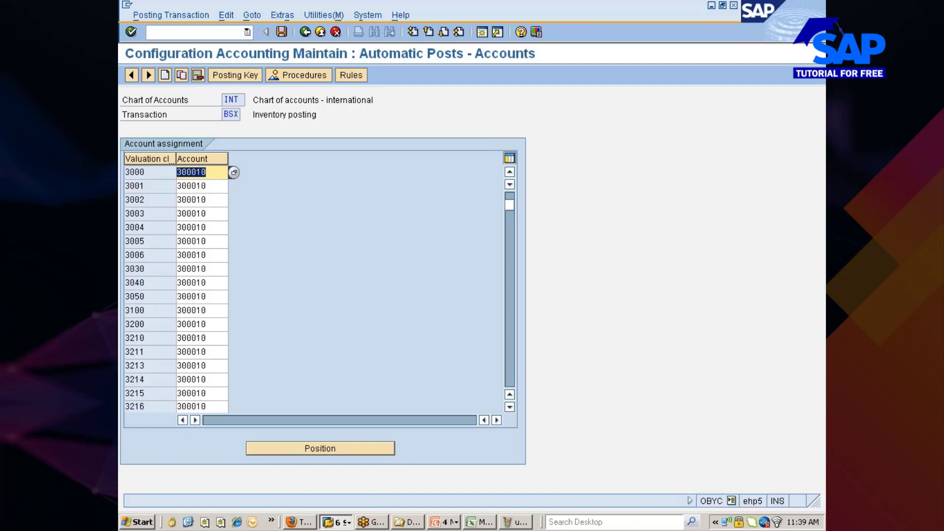
{"action": "left_click", "coordinate": [177, 172]}
{"action": "left_click", "coordinate": [282, 32]}
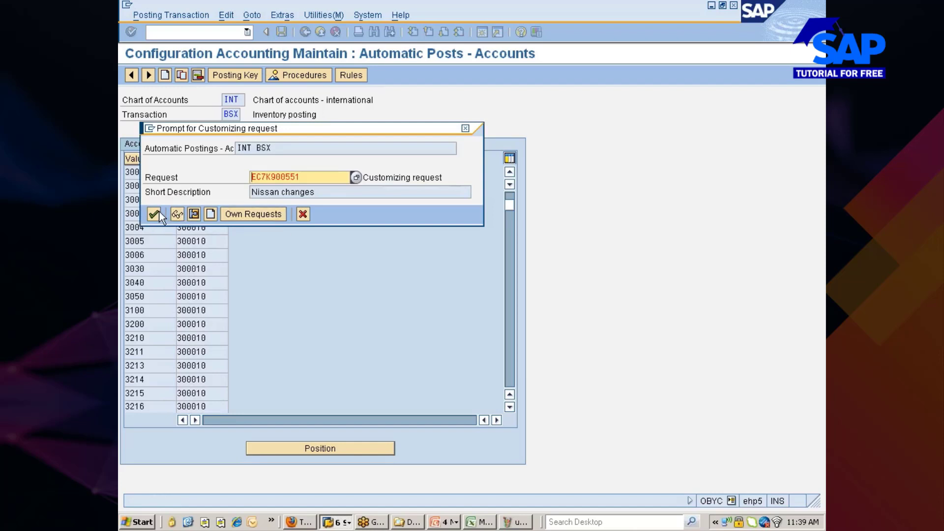
{"action": "left_click", "coordinate": [159, 213]}
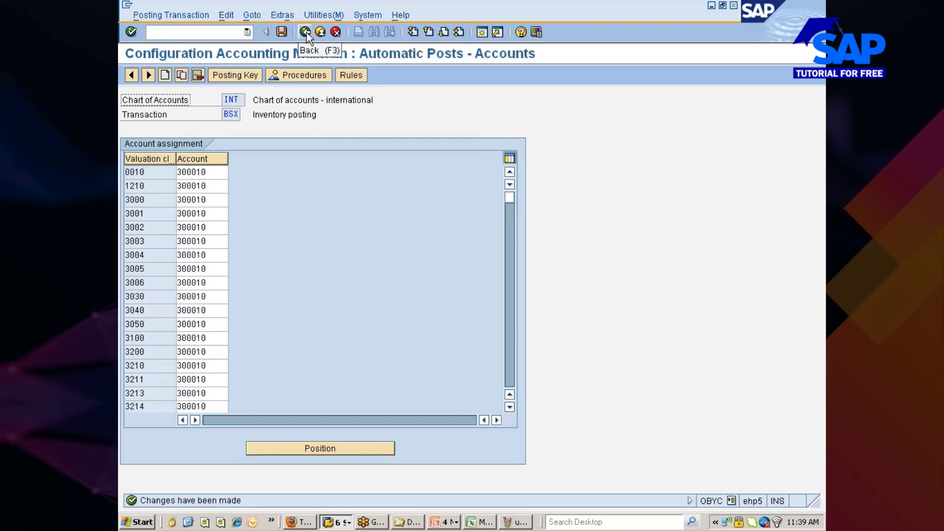
{"action": "left_click", "coordinate": [306, 32]}
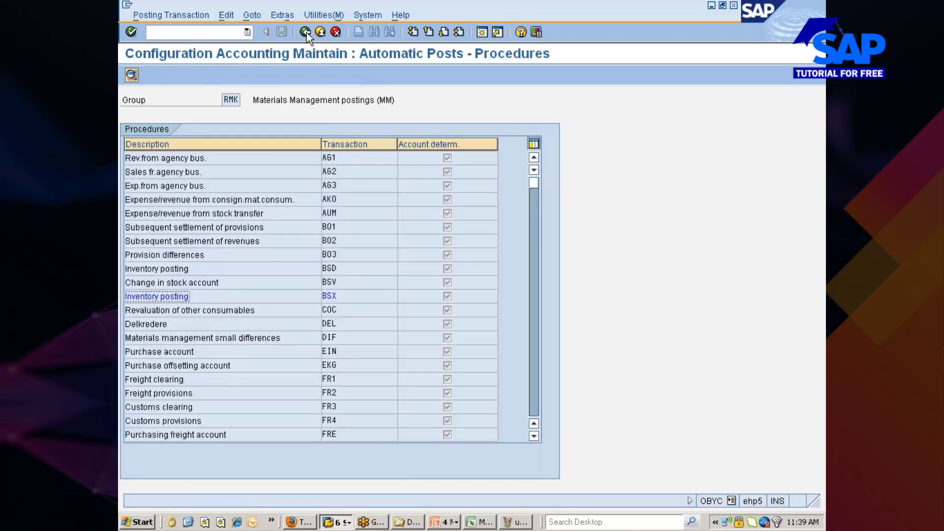
{"action": "left_click", "coordinate": [305, 32]}
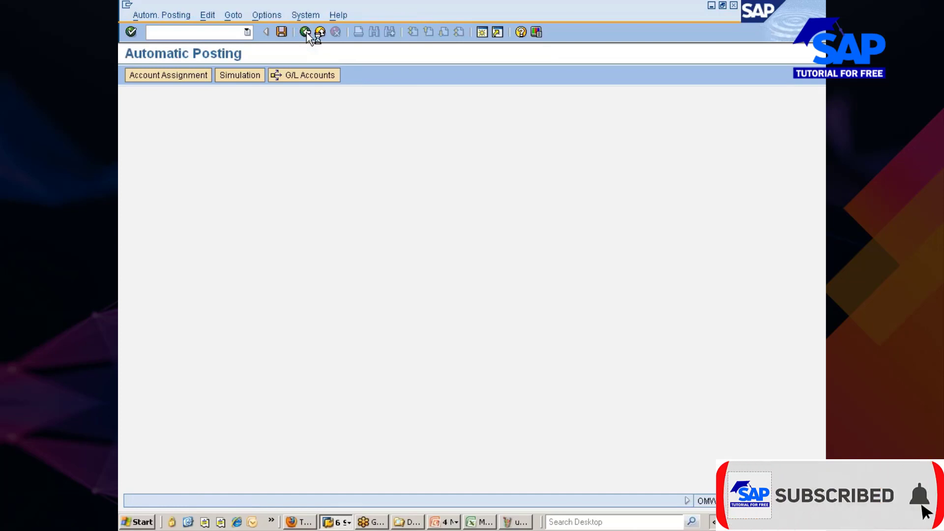
{"action": "left_click", "coordinate": [305, 33]}
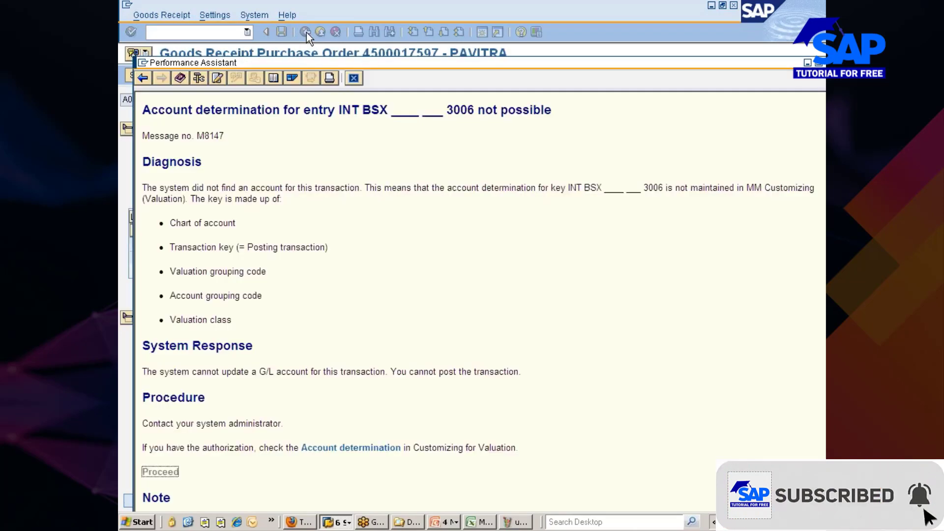
{"action": "left_click", "coordinate": [355, 78]}
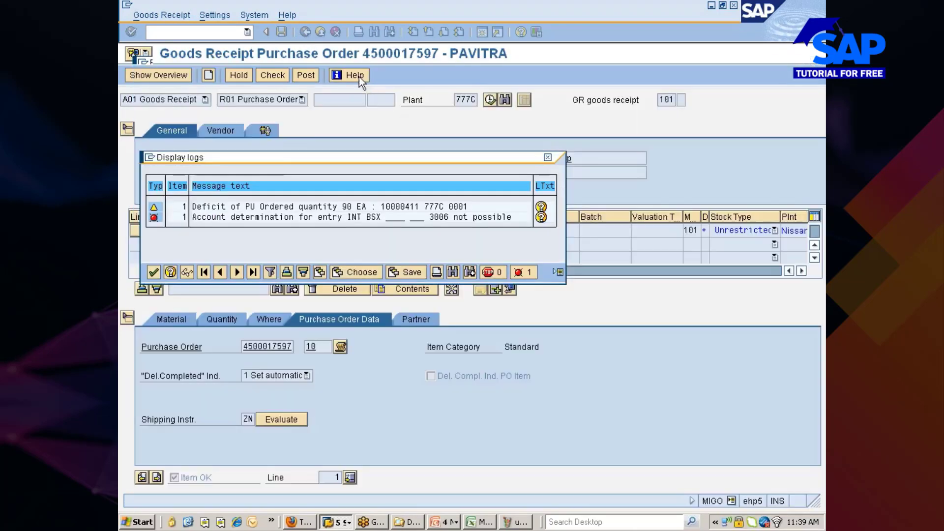
{"action": "left_click", "coordinate": [156, 274]}
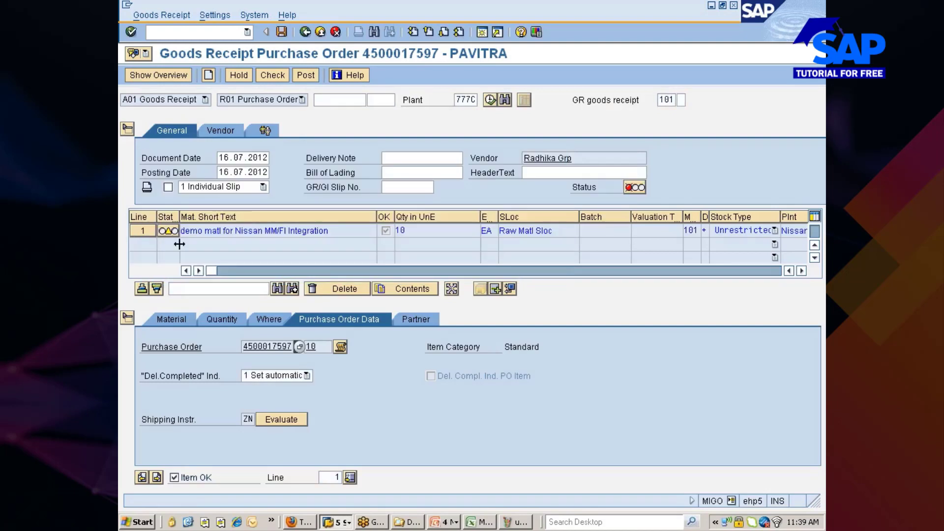
{"action": "left_click", "coordinate": [268, 73]}
{"action": "left_click", "coordinate": [153, 257]}
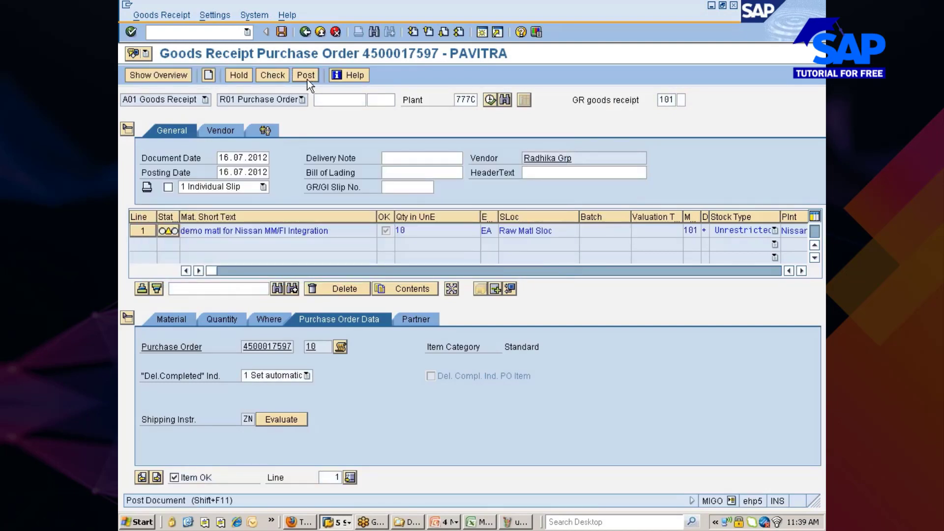
{"action": "left_click", "coordinate": [306, 76]}
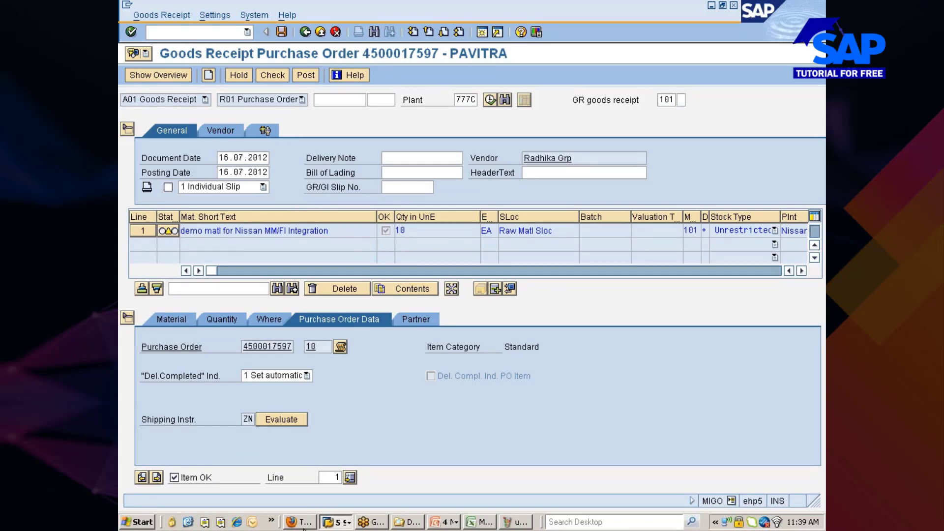
Refresh the stock quote in Firefox several times, then return to SAP.
{"action": "left_click", "coordinate": [300, 522]}
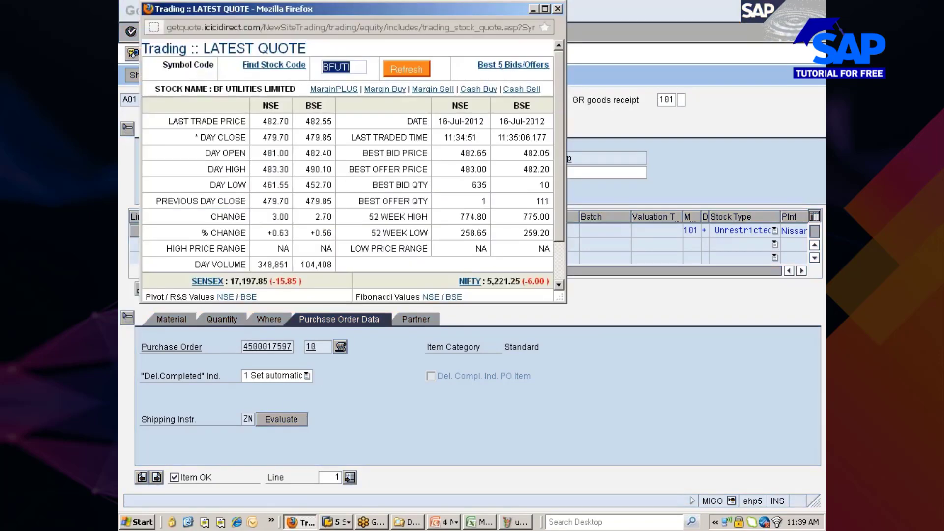
{"action": "left_click", "coordinate": [411, 72]}
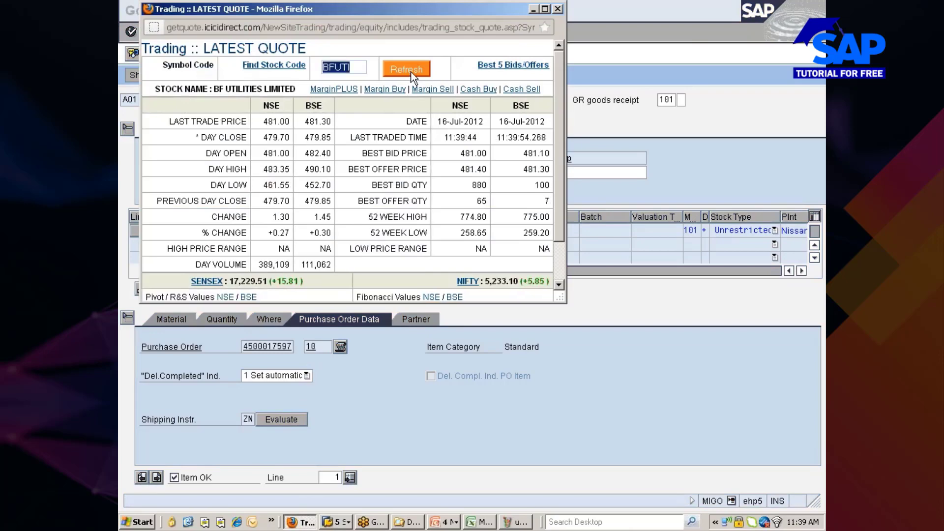
{"action": "left_click", "coordinate": [411, 72]}
{"action": "left_click", "coordinate": [411, 72]}
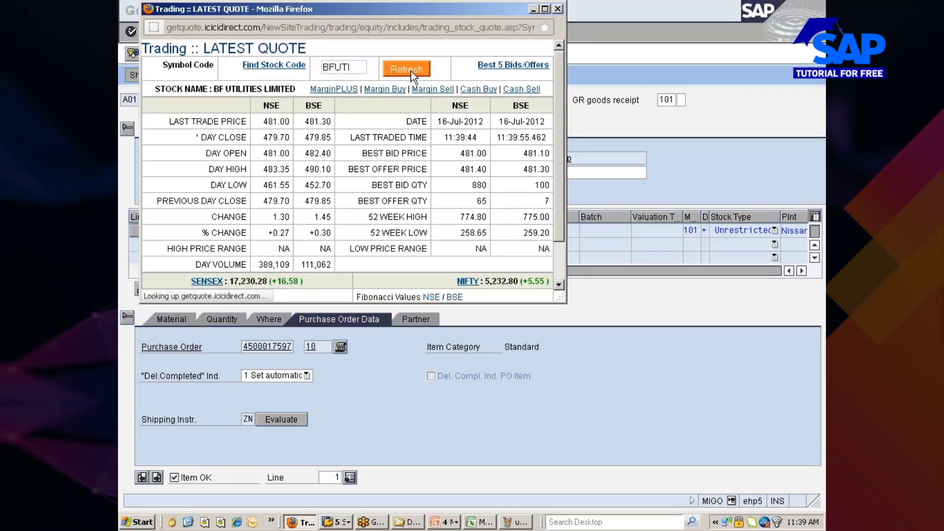
{"action": "key", "text": "alt+Tab"}
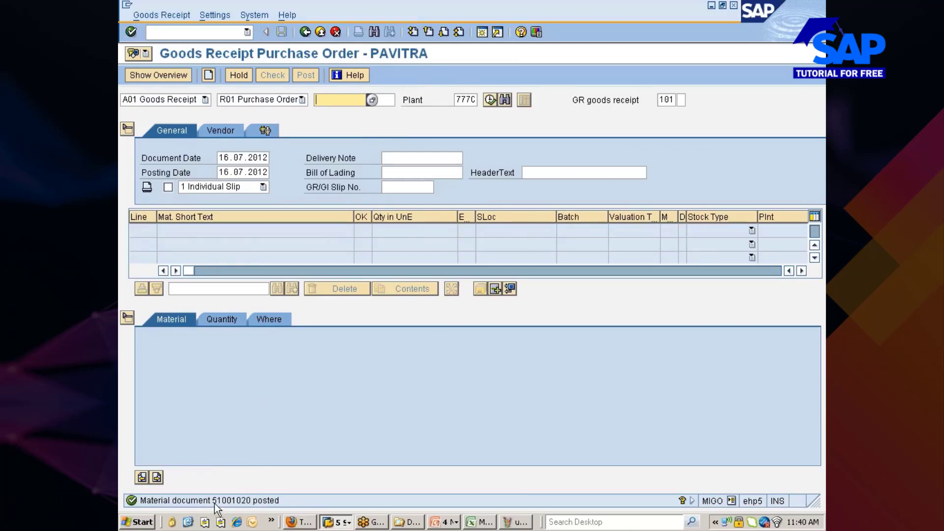
Display material document 51001020 and list its accounting documents from the Doc. info tab.
{"action": "left_click", "coordinate": [173, 100]}
{"action": "left_click", "coordinate": [156, 144]}
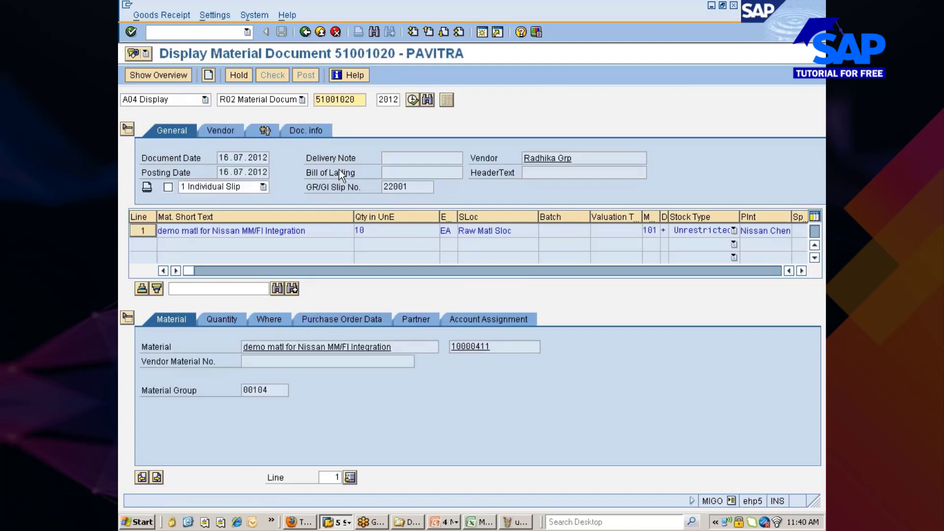
{"action": "left_click", "coordinate": [311, 130]}
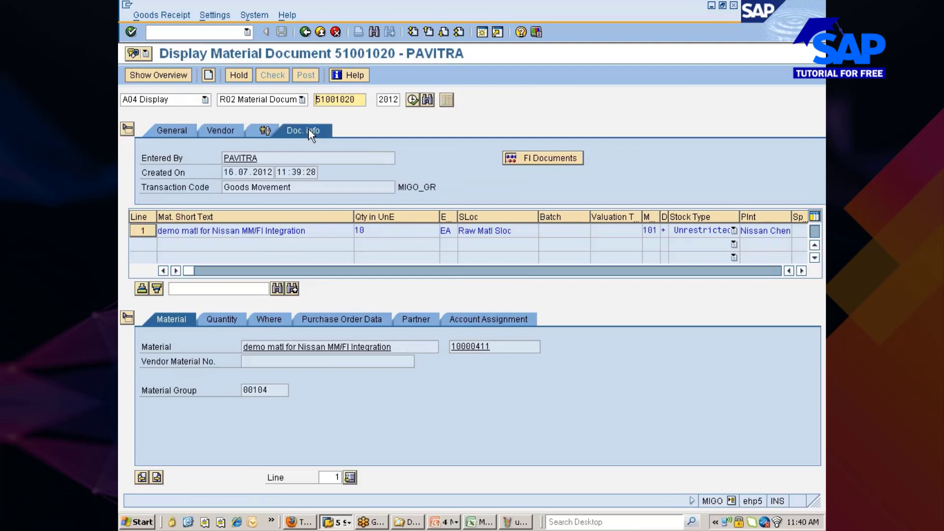
{"action": "left_click", "coordinate": [541, 157]}
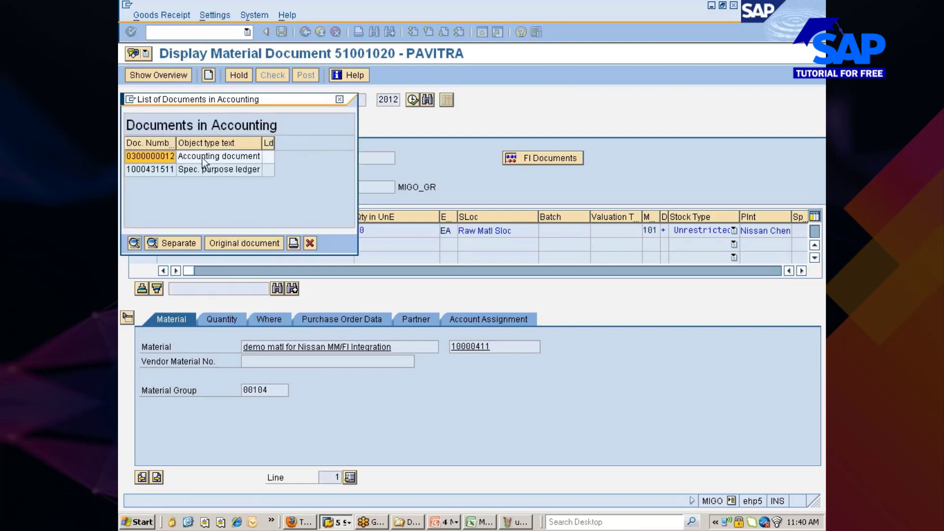
{"action": "left_click", "coordinate": [157, 156]}
{"action": "double_click", "coordinate": [157, 156]}
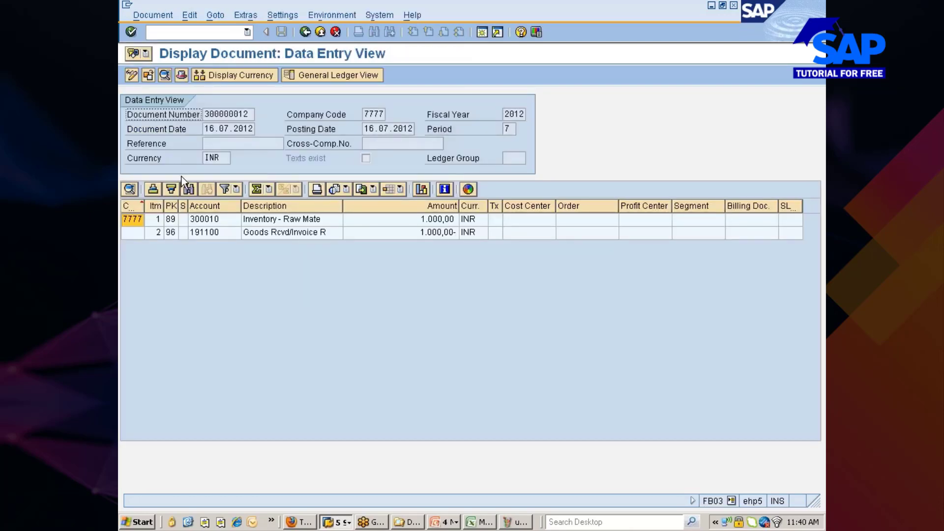
{"action": "left_click", "coordinate": [199, 222]}
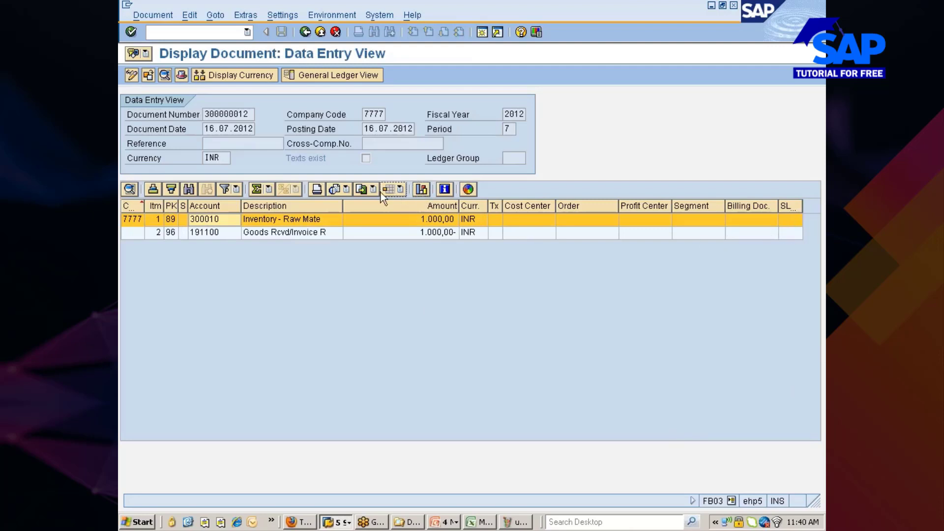
{"action": "left_click", "coordinate": [399, 190]}
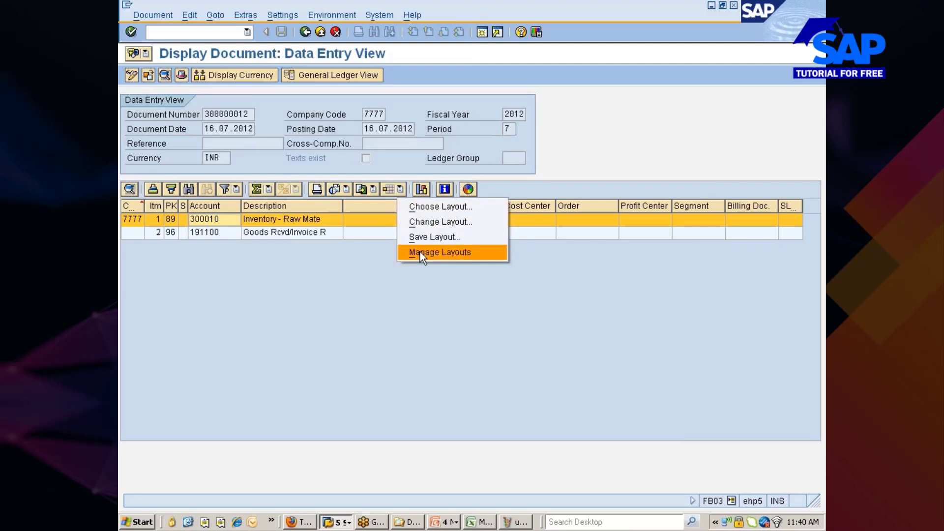
{"action": "left_click", "coordinate": [424, 222]}
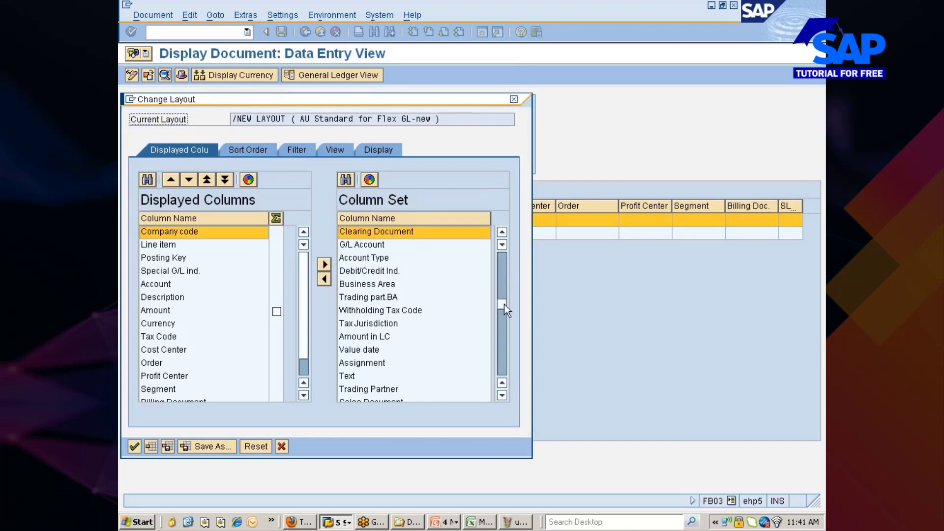
Move the Transaction column from the column set into Displayed Columns and apply the layout.
{"action": "left_click_drag", "start_coordinate": [504, 304], "coordinate": [502, 355]}
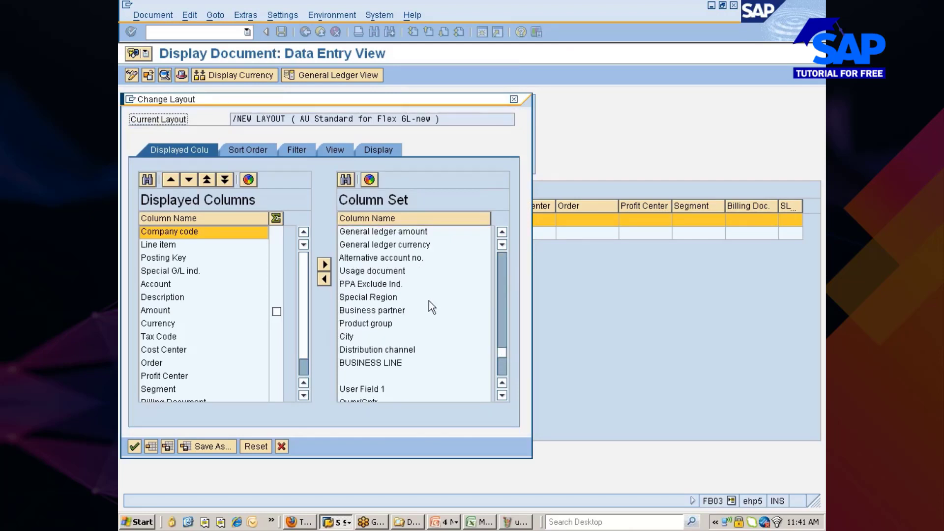
{"action": "left_click", "coordinate": [344, 181]}
{"action": "type", "text": "transacatio"}
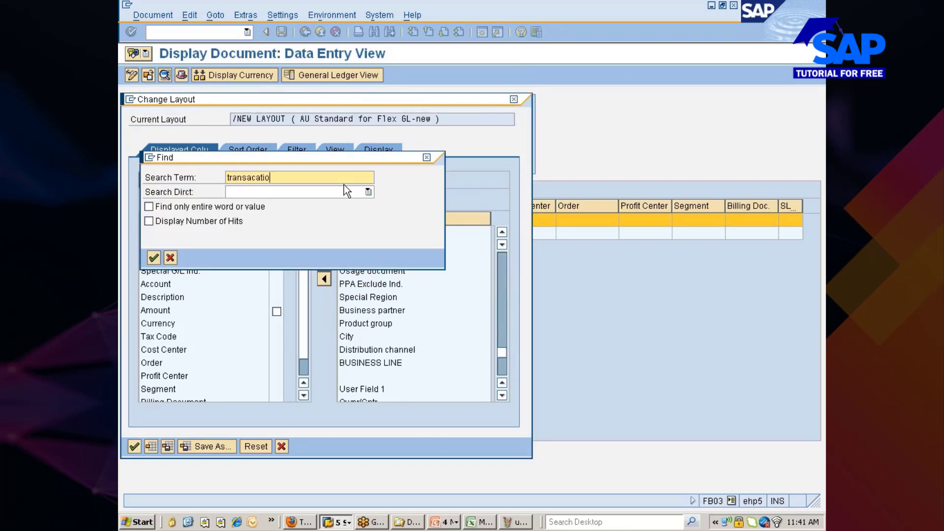
{"action": "type", "text": "n"}
{"action": "key", "text": "Return"}
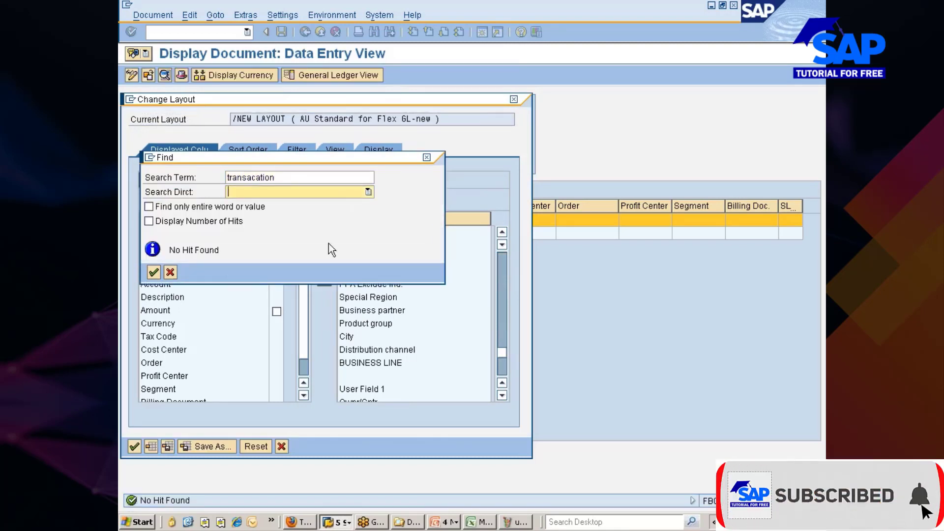
{"action": "left_click", "coordinate": [170, 272]}
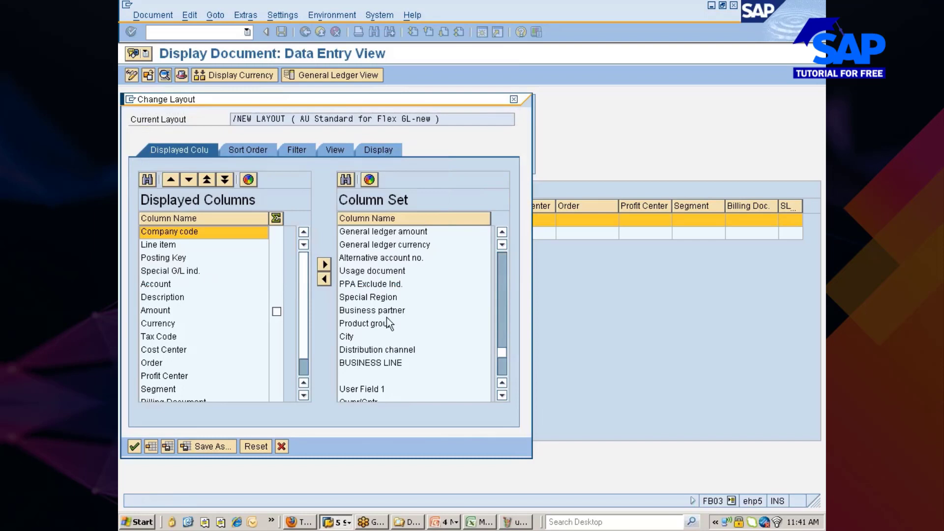
{"action": "left_click", "coordinate": [356, 287]}
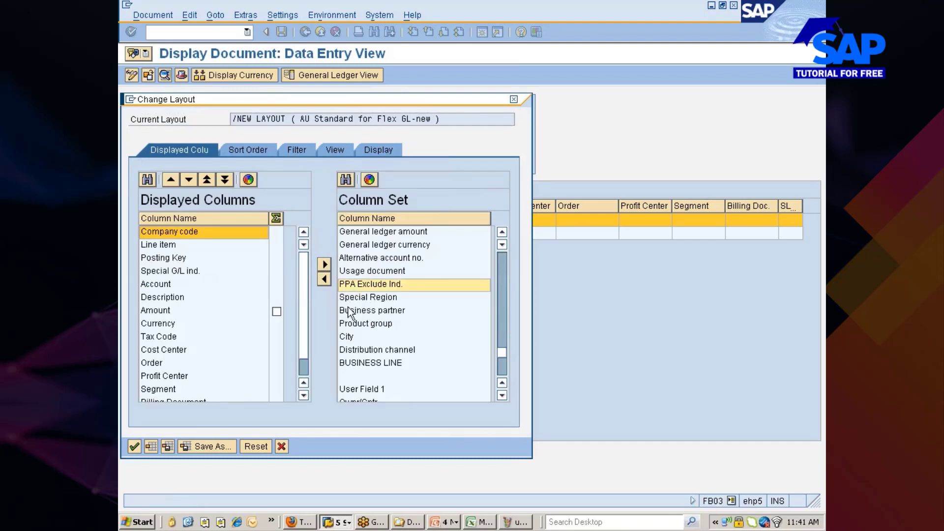
{"action": "scroll", "coordinate": [354, 314], "scroll_direction": "down", "scroll_amount": 7}
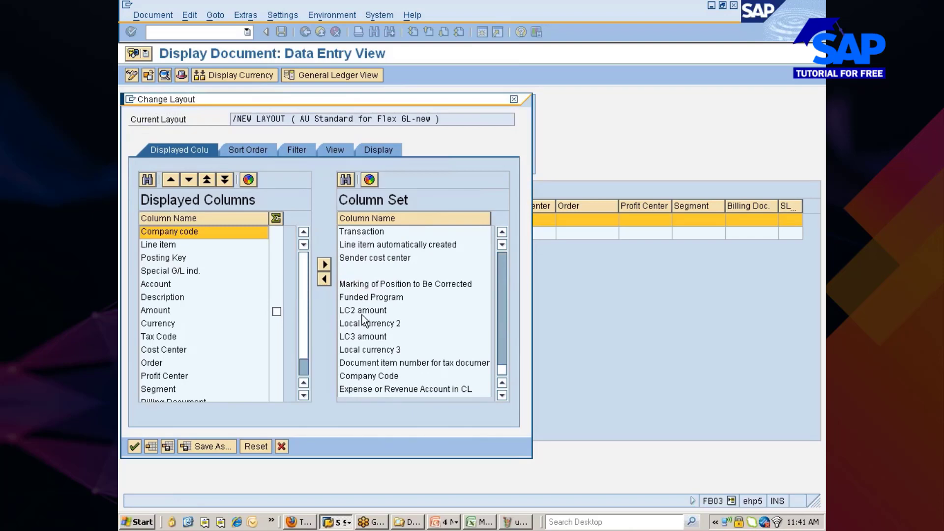
{"action": "scroll", "coordinate": [362, 315], "scroll_direction": "up", "scroll_amount": 3}
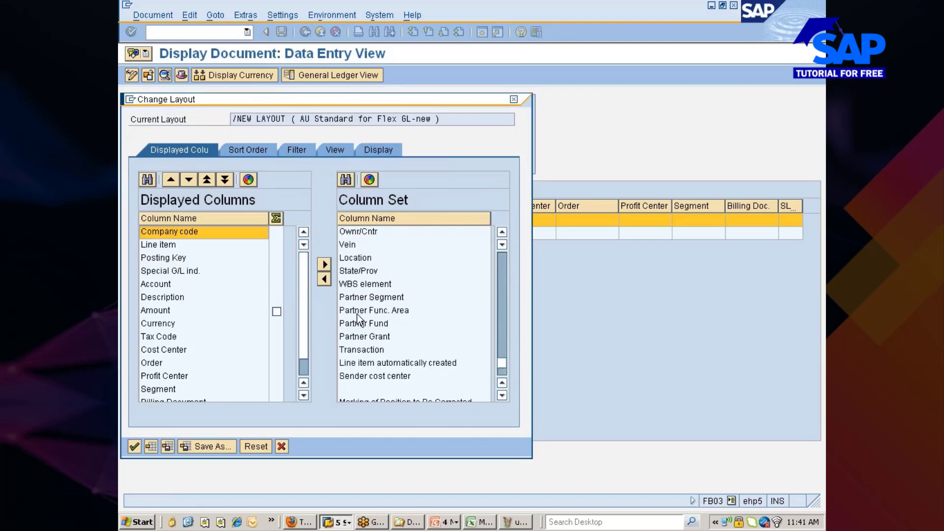
{"action": "left_click", "coordinate": [361, 349]}
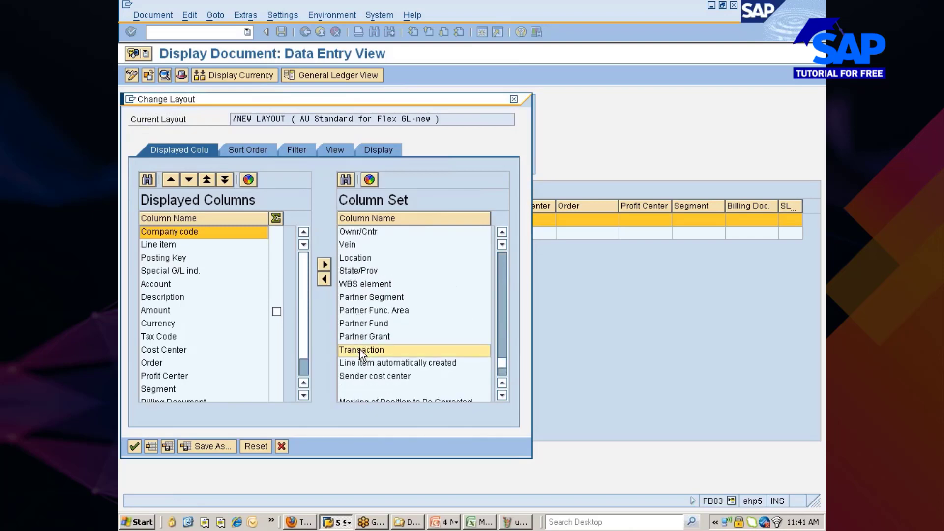
{"action": "left_click", "coordinate": [327, 280]}
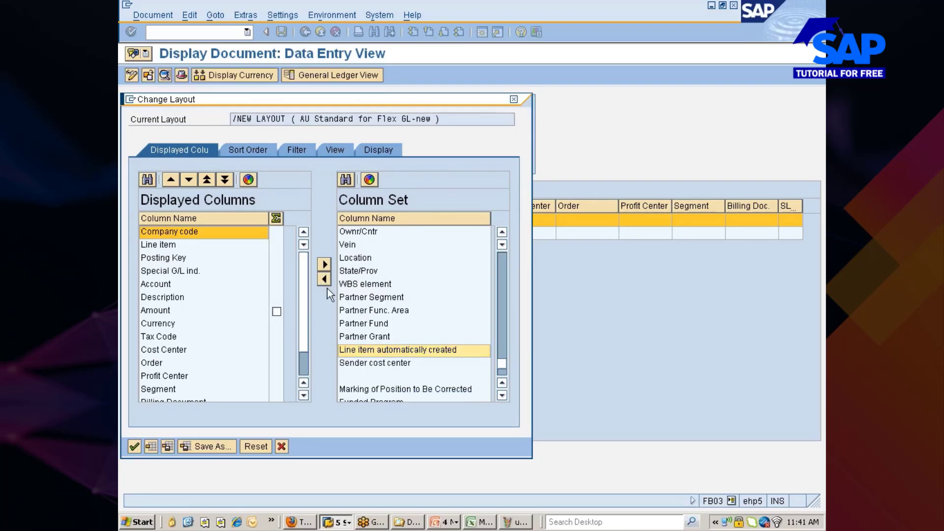
{"action": "scroll", "coordinate": [383, 310], "scroll_direction": "up", "scroll_amount": 4}
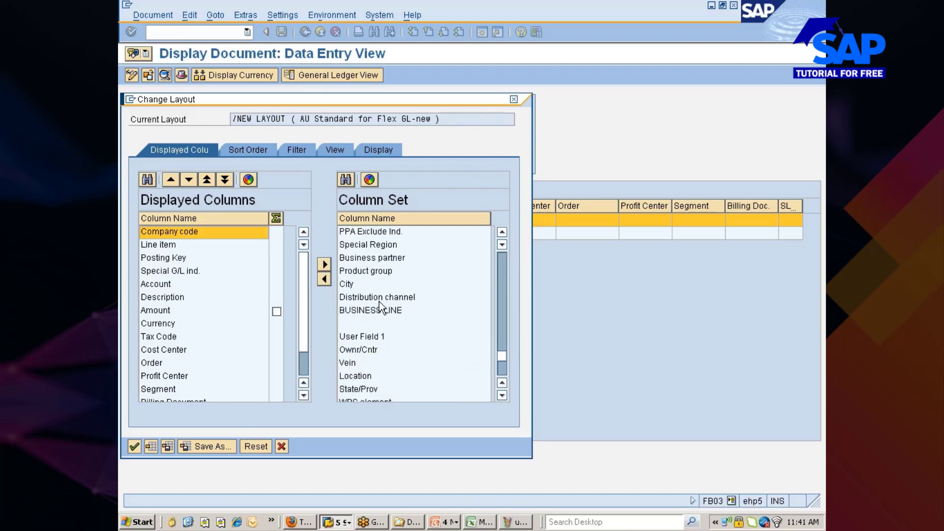
{"action": "scroll", "coordinate": [379, 301], "scroll_direction": "up", "scroll_amount": 10}
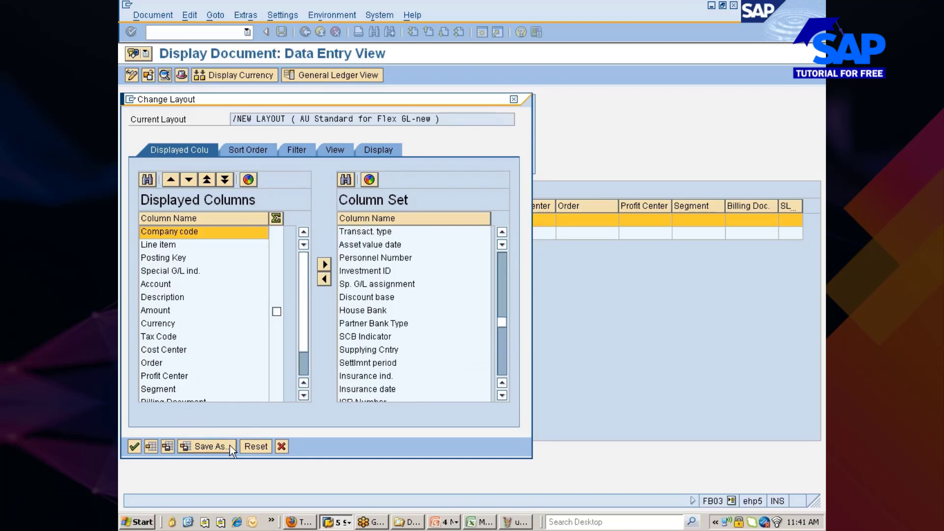
{"action": "left_click", "coordinate": [134, 446]}
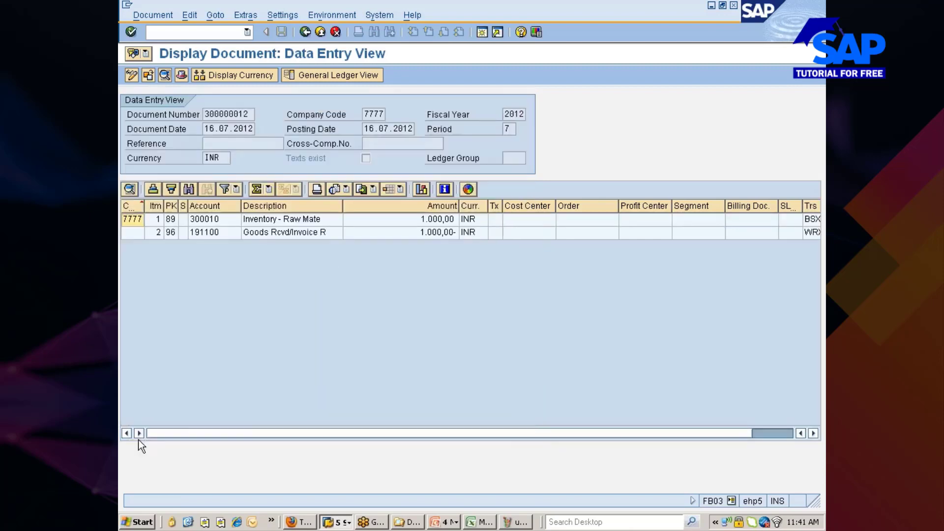
Move the Trs column to sit right after Description and widen it.
{"action": "left_click", "coordinate": [775, 433]}
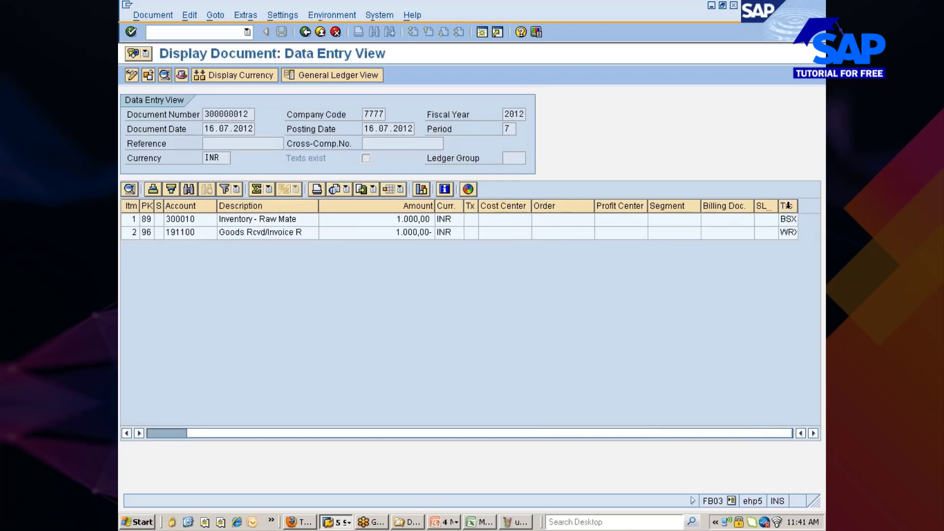
{"action": "left_click_drag", "start_coordinate": [789, 206], "coordinate": [562, 195]}
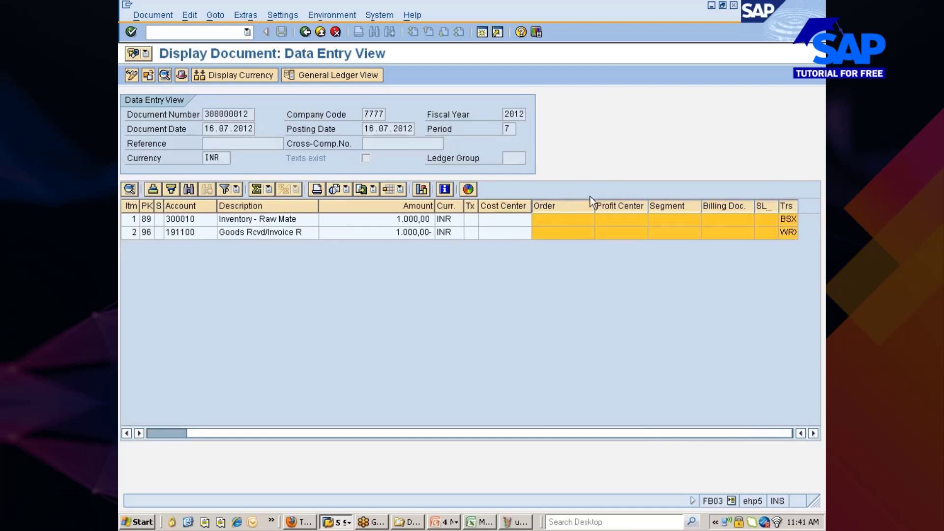
{"action": "mouse_move", "coordinate": [789, 205]}
{"action": "left_mouse_down"}
{"action": "mouse_move", "coordinate": [704, 185]}
{"action": "mouse_move", "coordinate": [541, 190]}
{"action": "mouse_move", "coordinate": [472, 209]}
{"action": "left_mouse_up"}
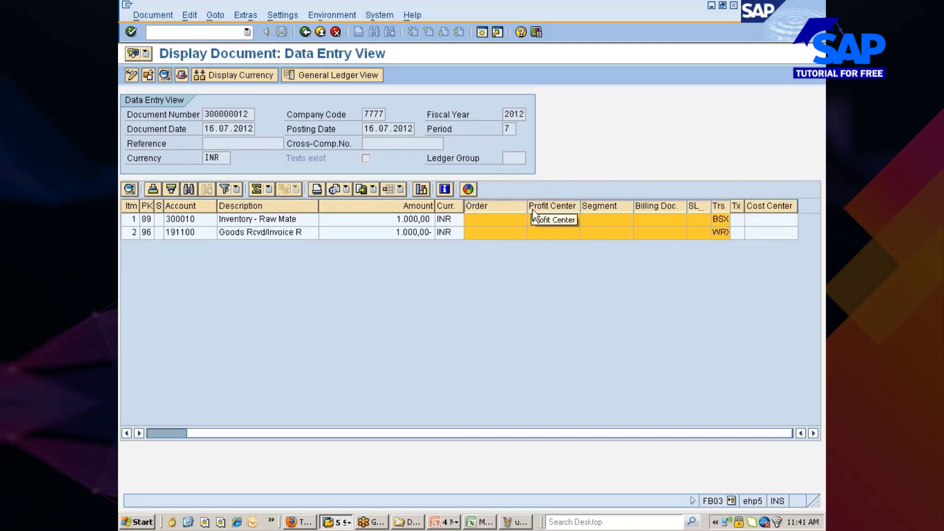
{"action": "left_click", "coordinate": [722, 297]}
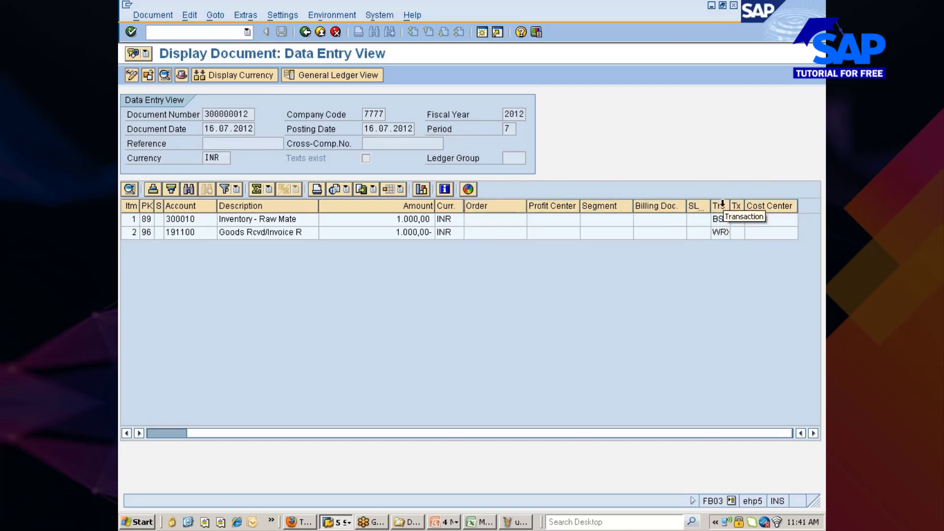
{"action": "left_click_drag", "start_coordinate": [721, 206], "coordinate": [335, 201]}
{"action": "left_click", "coordinate": [356, 291]}
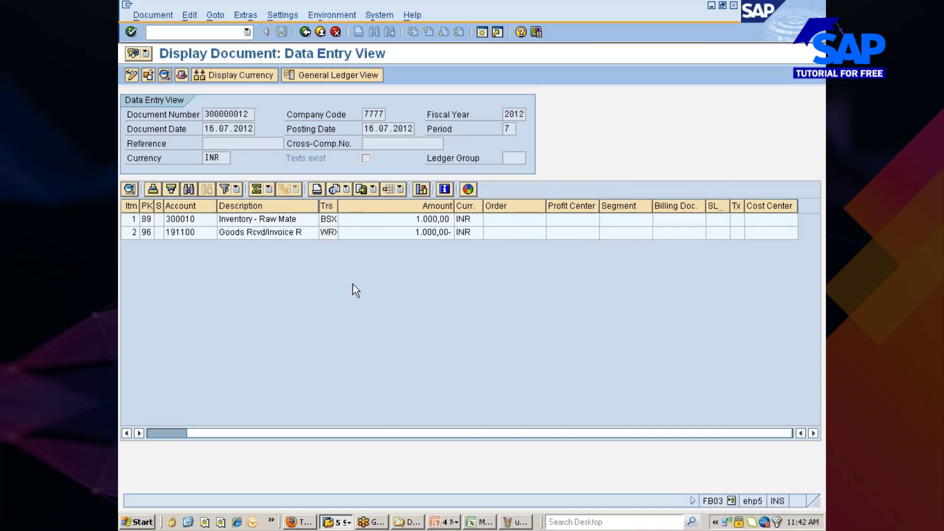
{"action": "left_click_drag", "start_coordinate": [338, 206], "coordinate": [360, 206]}
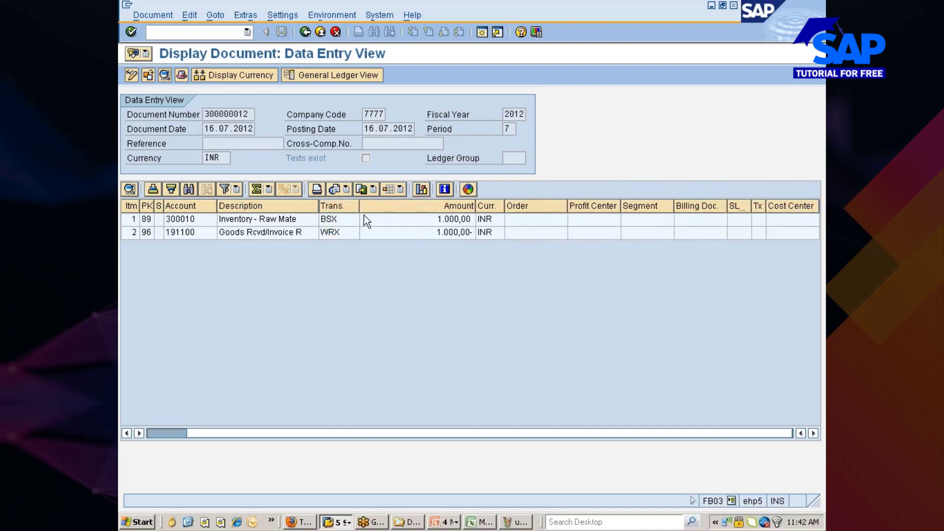
Inspect the BSX and WRX line items, including the account 300010 cell.
{"action": "left_click", "coordinate": [334, 220]}
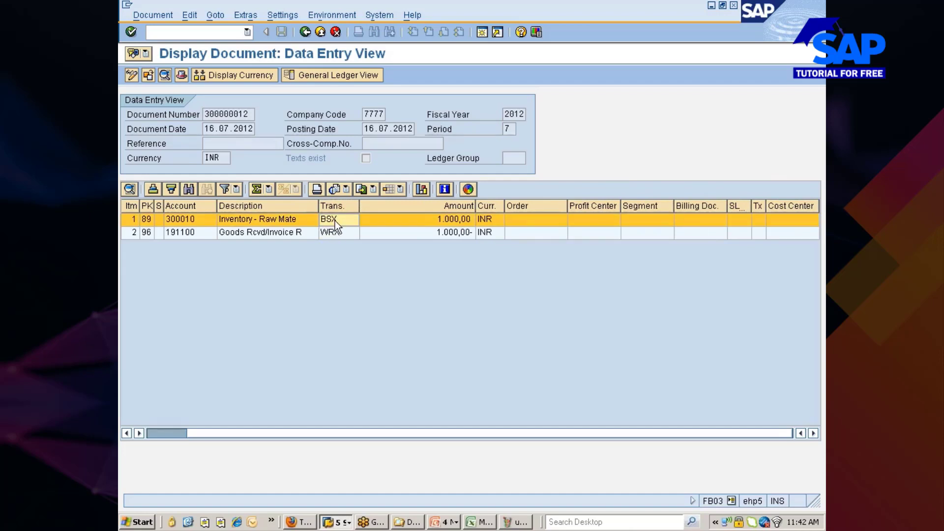
{"action": "left_click", "coordinate": [181, 217]}
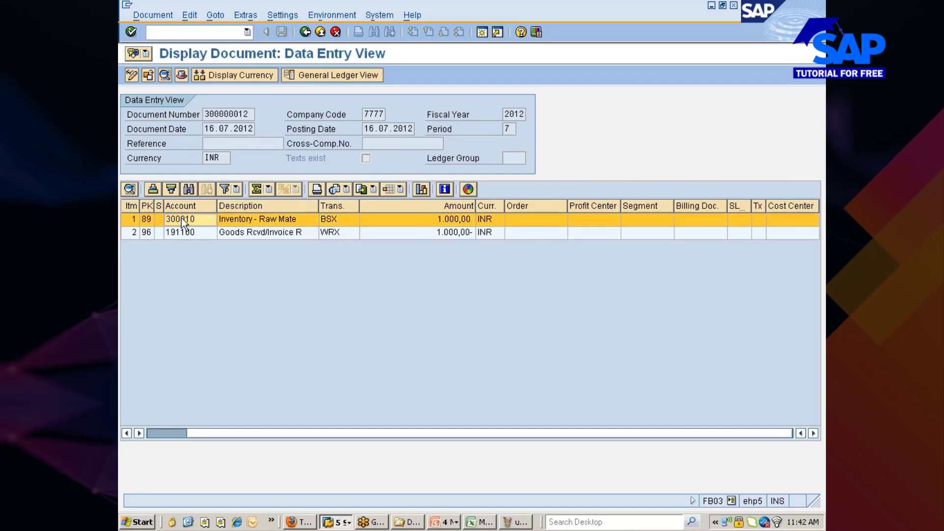
{"action": "left_click", "coordinate": [332, 234]}
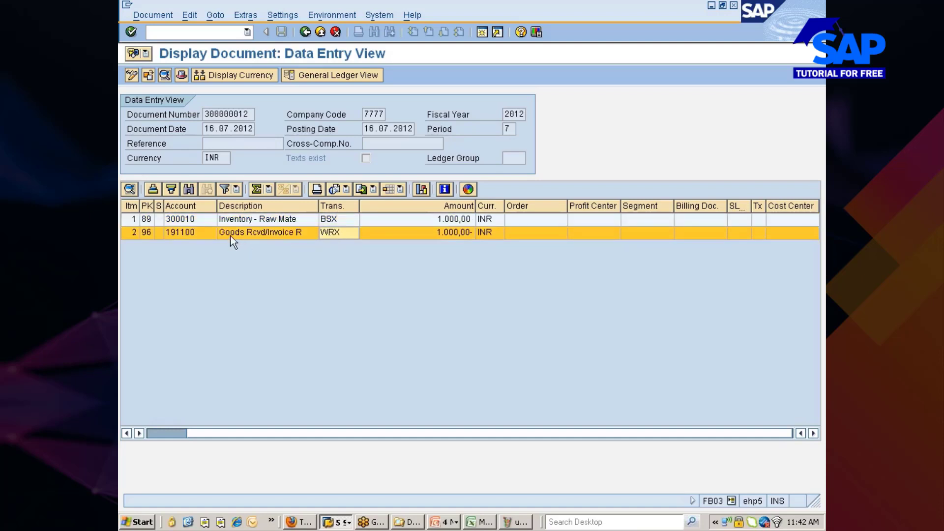
Widen the Description column, then switch to the SAP MM 10AM Class workbook in Excel.
{"action": "left_click_drag", "start_coordinate": [318, 207], "coordinate": [332, 208]}
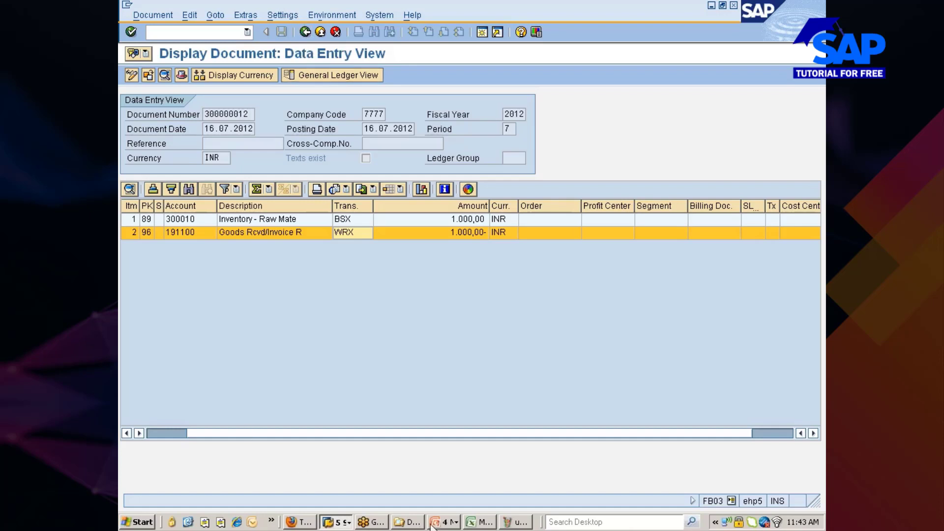
{"action": "left_click", "coordinate": [486, 523]}
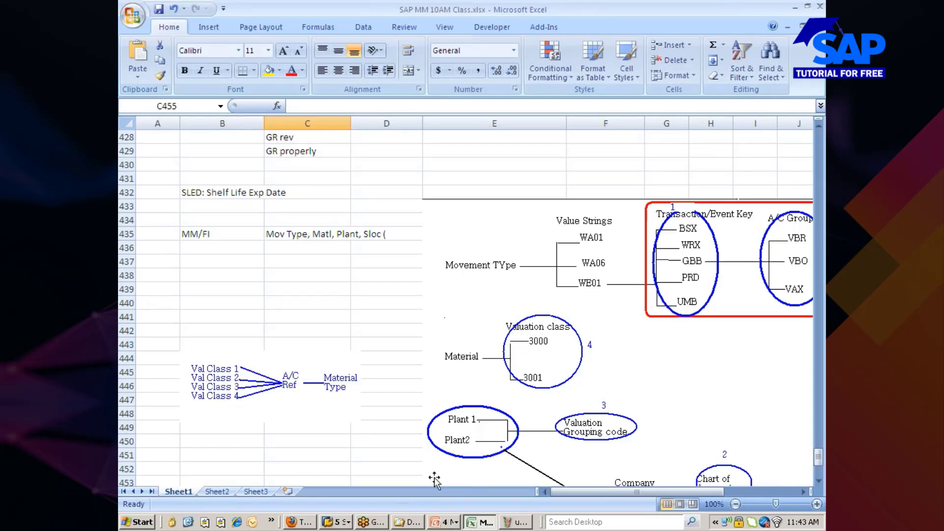
Bring forward the untitled Paint diagram linking movement types, valuation classes and grouping codes.
{"action": "left_click", "coordinate": [515, 522]}
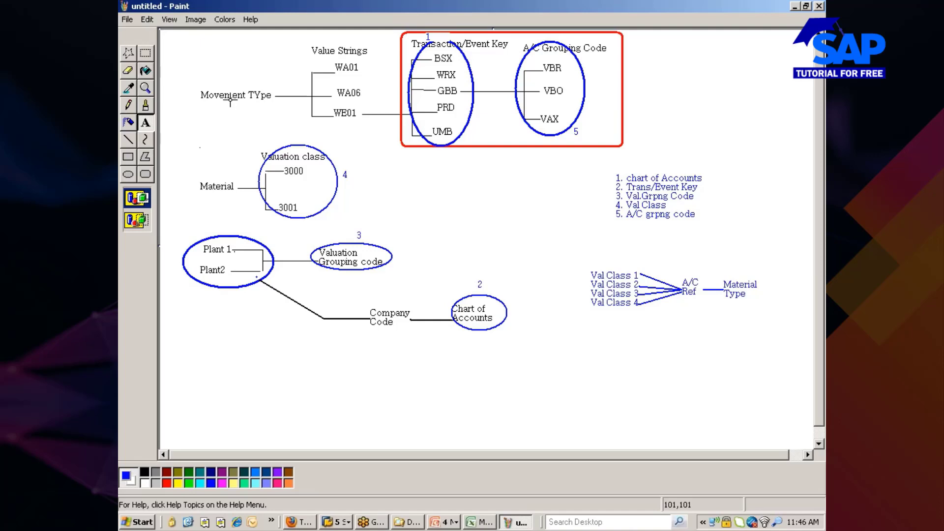
Refresh the BFUTI quote in ICICIdirect twice, then bring up the list of open SAP windows.
{"action": "left_click", "coordinate": [297, 518]}
{"action": "left_click", "coordinate": [411, 70]}
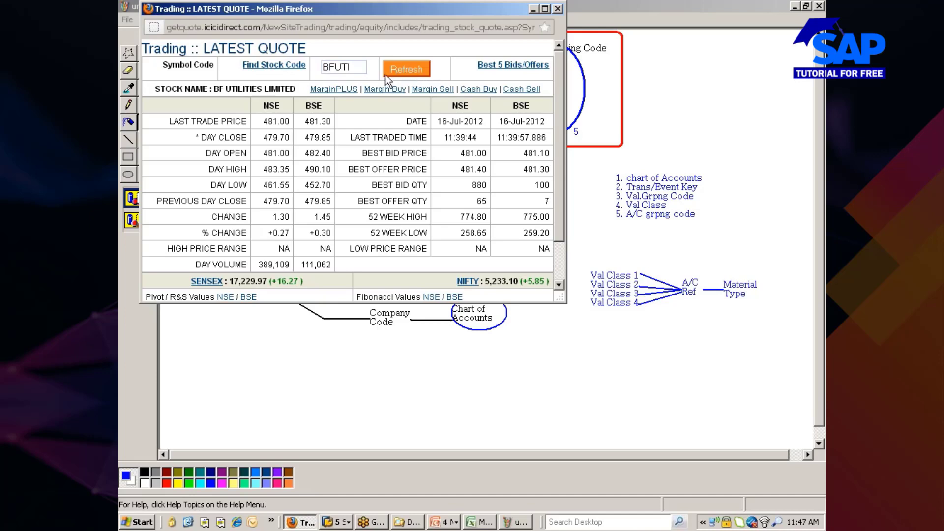
{"action": "left_click", "coordinate": [533, 9]}
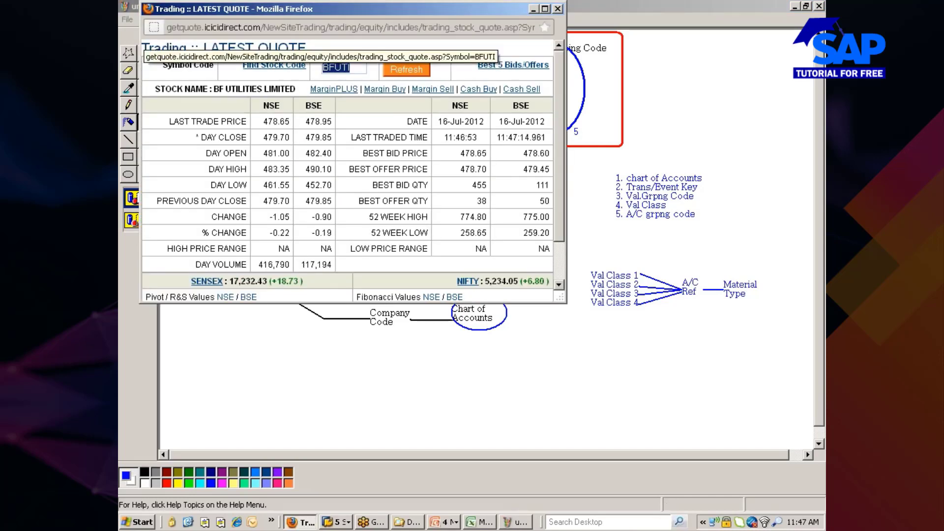
{"action": "left_click", "coordinate": [393, 67]}
{"action": "left_click", "coordinate": [532, 8]}
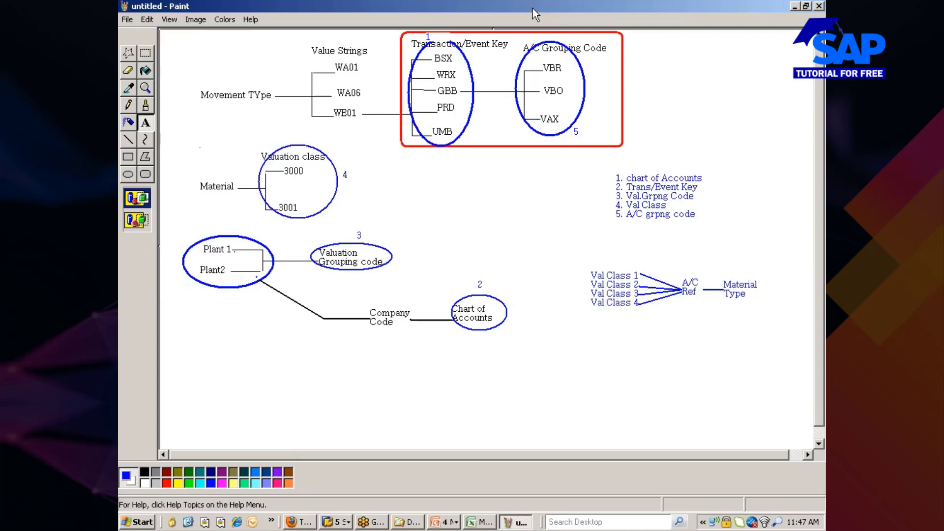
{"action": "left_click", "coordinate": [337, 521]}
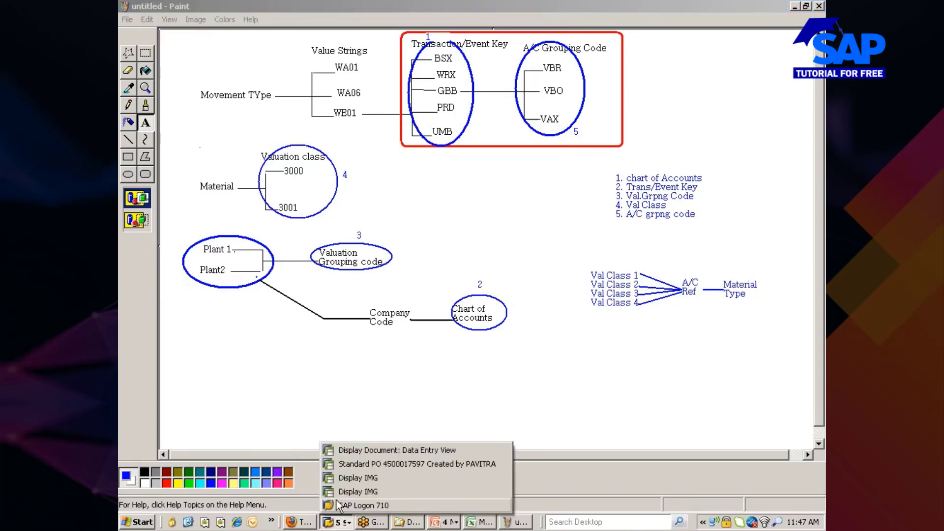
Show accounting document 300000012's data entry view with its BSX and WRX postings.
{"action": "left_click", "coordinate": [372, 464]}
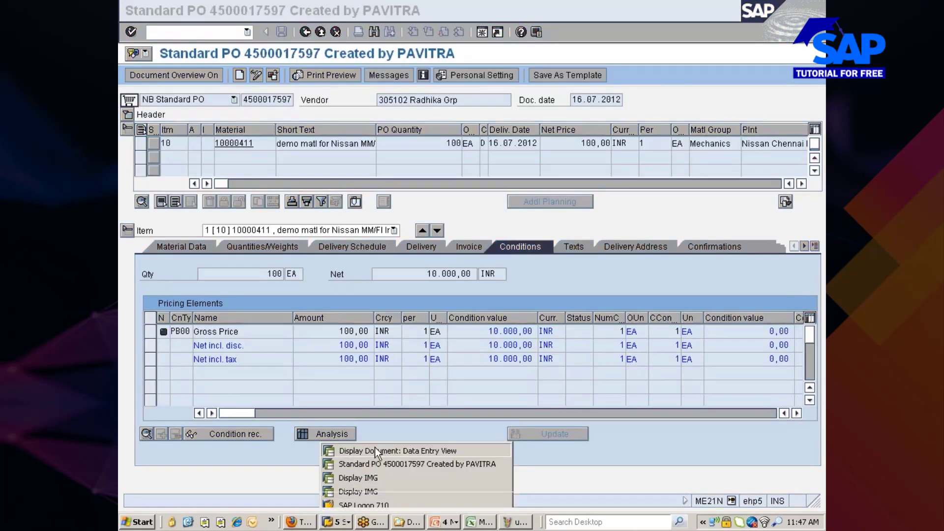
{"action": "left_click", "coordinate": [375, 449]}
{"action": "left_click", "coordinate": [178, 219]}
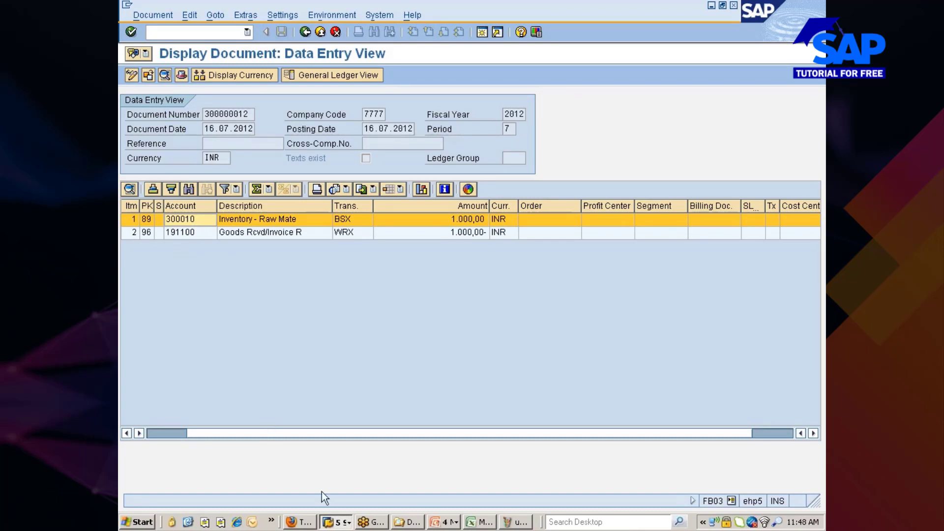
Refresh the BF Utilities quote in ICICIdirect, hide it, then restore the quote window.
{"action": "left_click", "coordinate": [299, 522]}
{"action": "left_click", "coordinate": [413, 70]}
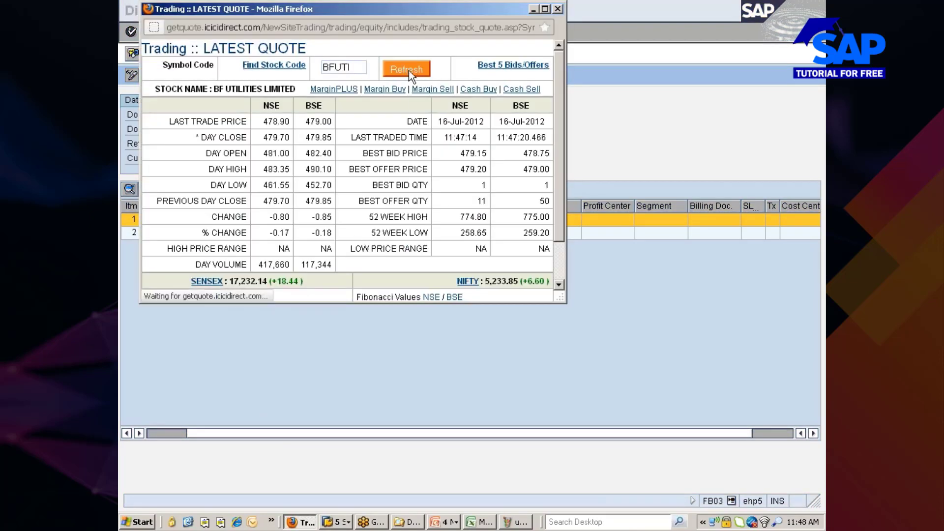
{"action": "left_click", "coordinate": [532, 10]}
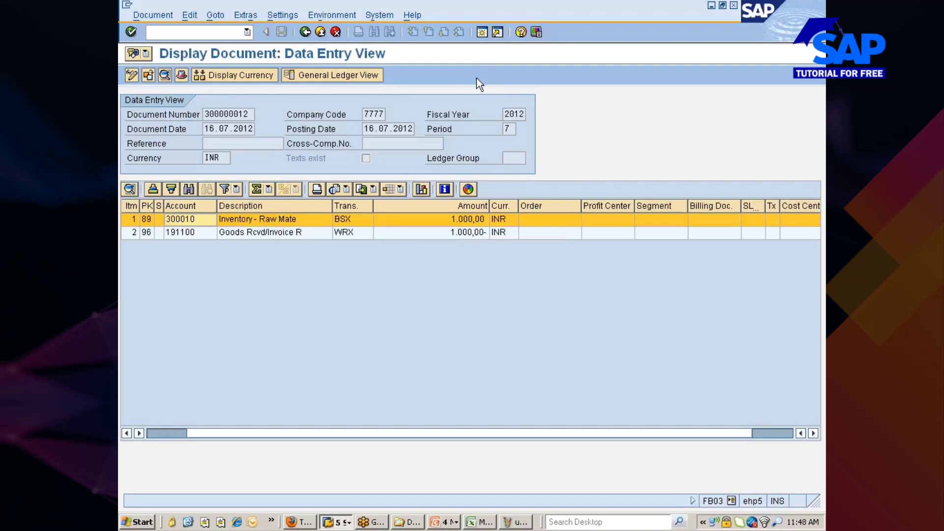
{"action": "left_click", "coordinate": [297, 518]}
Refresh the BF Utilities quote and minimize Firefox to reveal accounting document 300000012.
{"action": "left_click", "coordinate": [408, 69]}
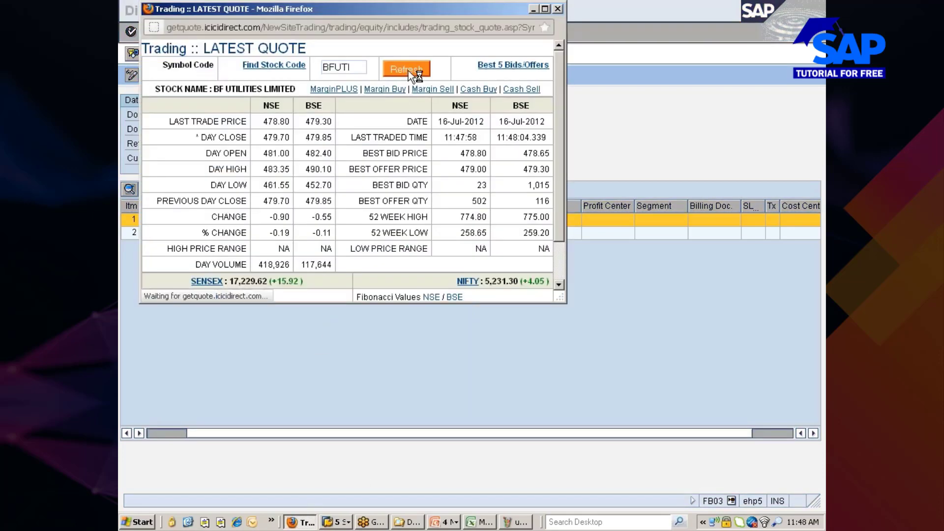
{"action": "left_click", "coordinate": [534, 10]}
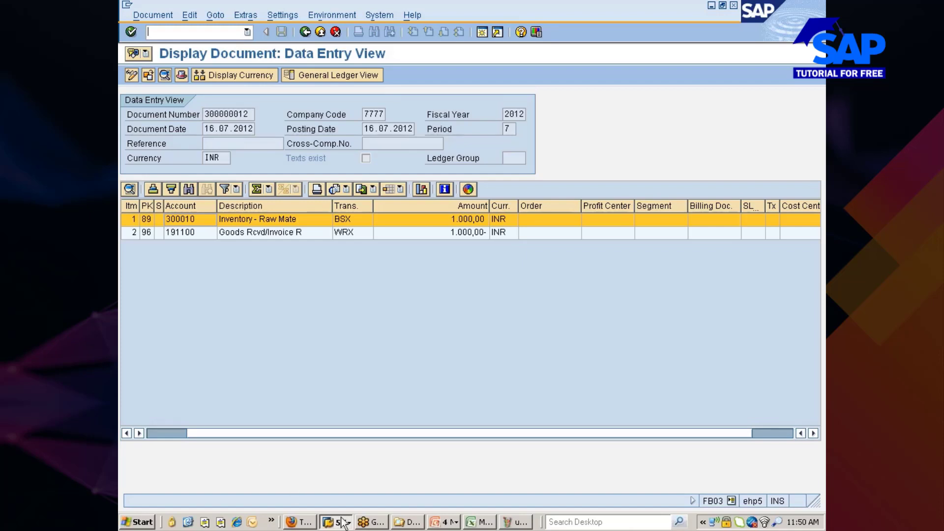
Restore Firefox, reload the BF Utilities quote, and minimize it to return to SAP.
{"action": "left_click", "coordinate": [313, 522]}
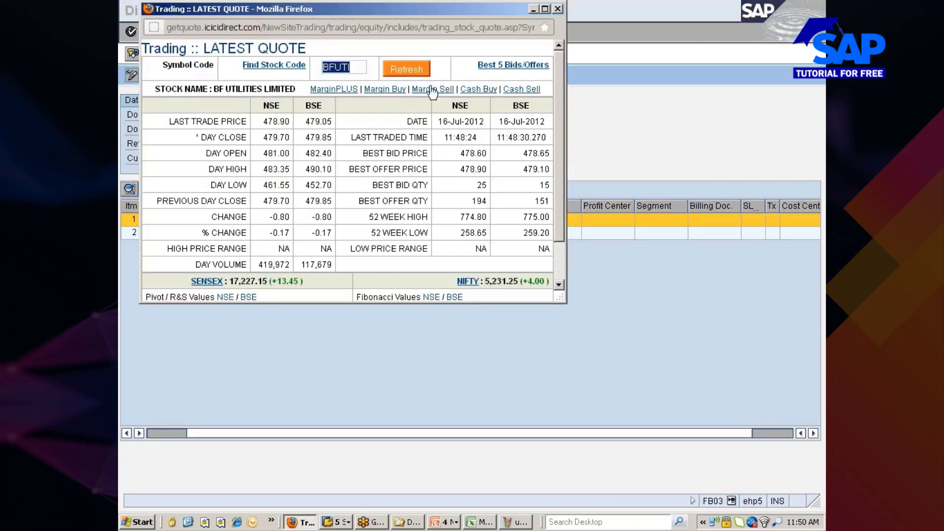
{"action": "left_click", "coordinate": [420, 69]}
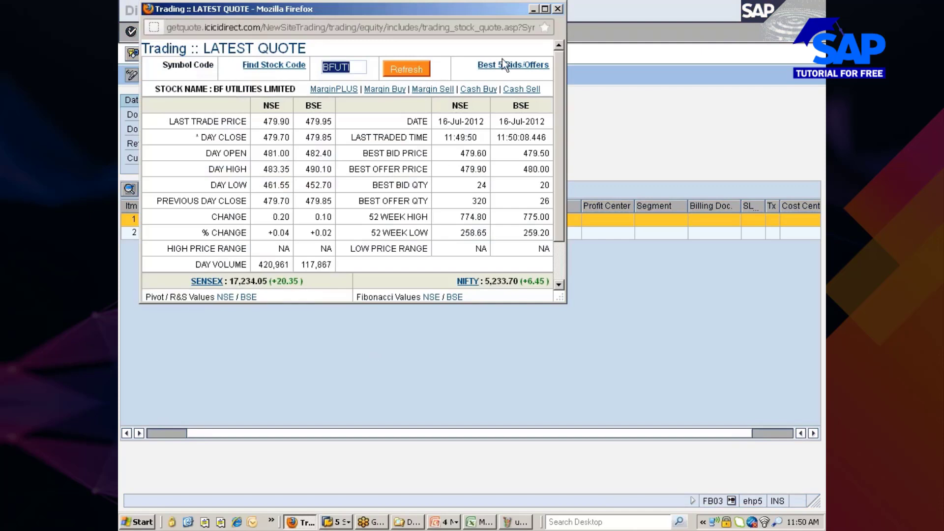
{"action": "left_click", "coordinate": [534, 9]}
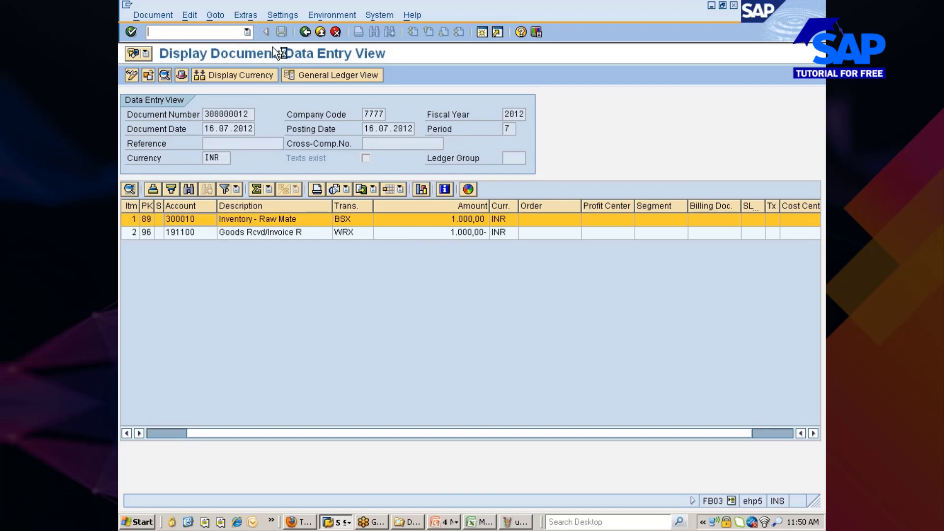
Open the Data Browser selection screen for table MARC.
{"action": "type", "text": "/nfb03"}
{"action": "key", "text": "Return"}
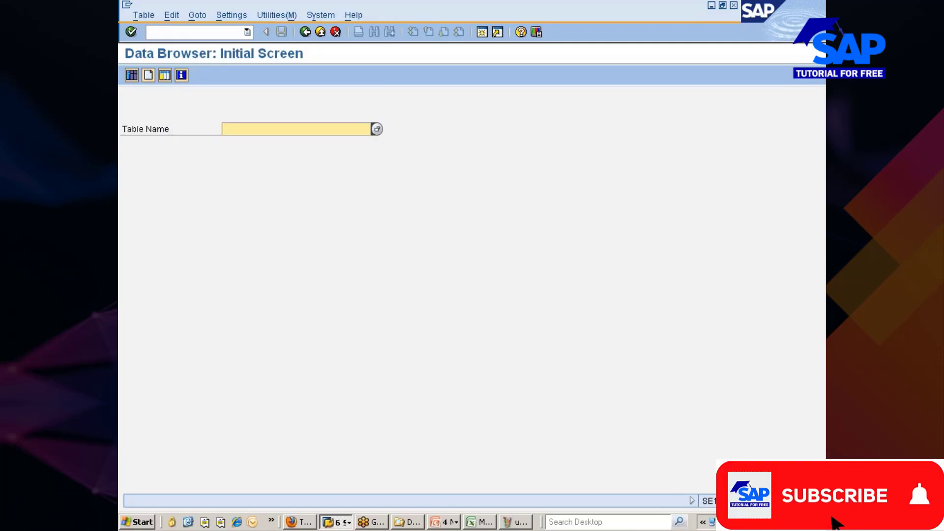
{"action": "type", "text": "ma"}
{"action": "left_click", "coordinate": [320, 151]}
{"action": "key", "text": "Return"}
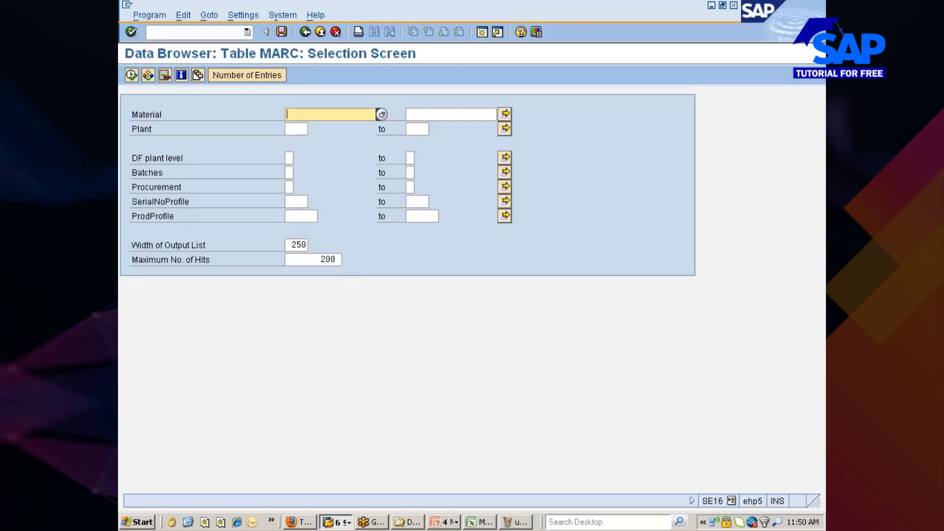
Search MARC's Fields for Selection list for 'date'.
{"action": "left_click", "coordinate": [251, 14]}
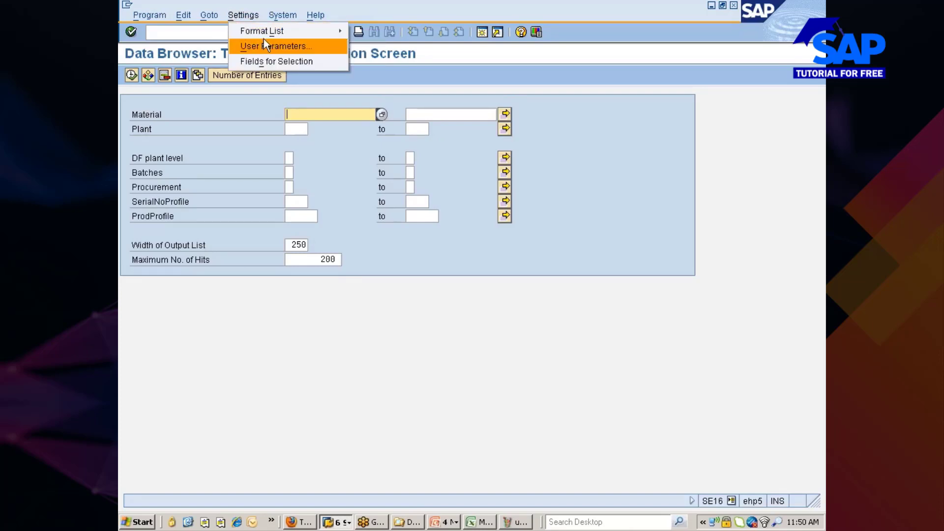
{"action": "left_click", "coordinate": [267, 58]}
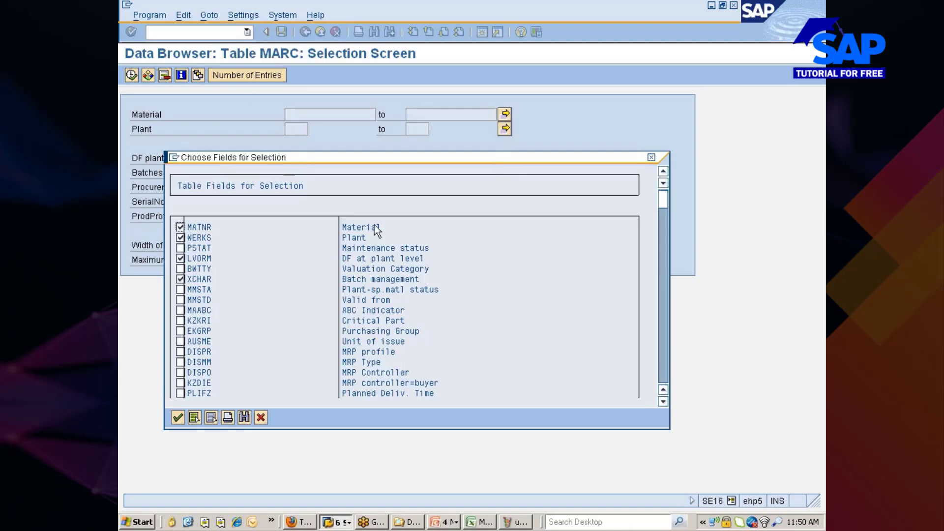
{"action": "key", "text": "ctrl+f"}
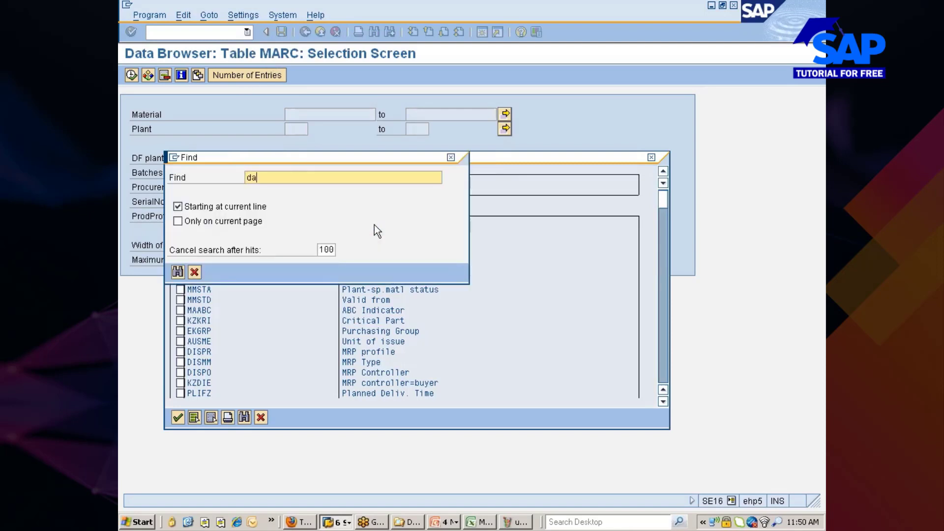
{"action": "type", "text": "date"}
{"action": "key", "text": "Return"}
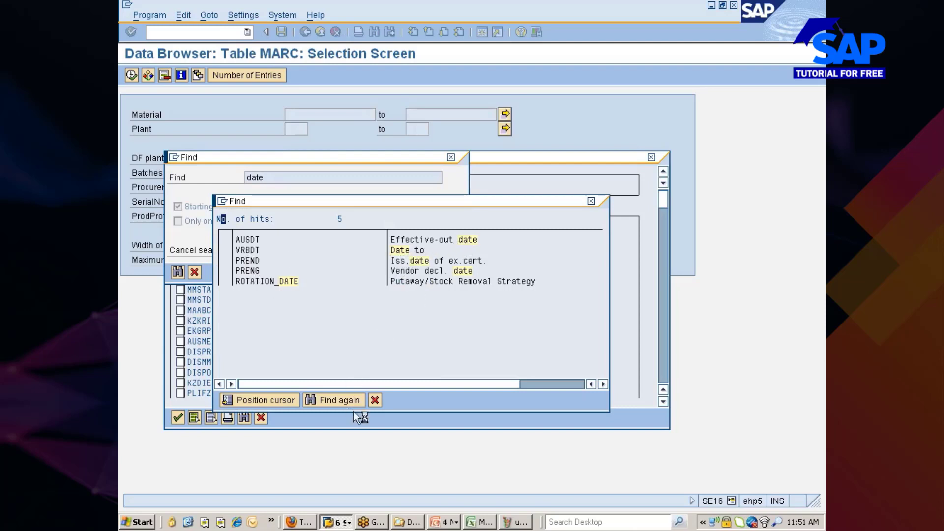
Close the 5 date hits and cancel without changes, returning to the Data Browser start screen.
{"action": "left_click", "coordinate": [375, 400]}
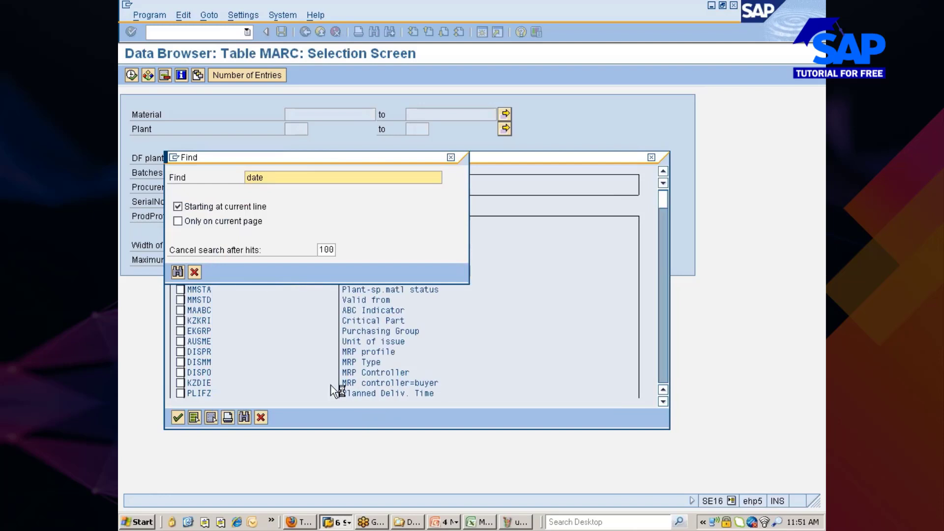
{"action": "left_click", "coordinate": [194, 272]}
{"action": "left_click", "coordinate": [261, 417]}
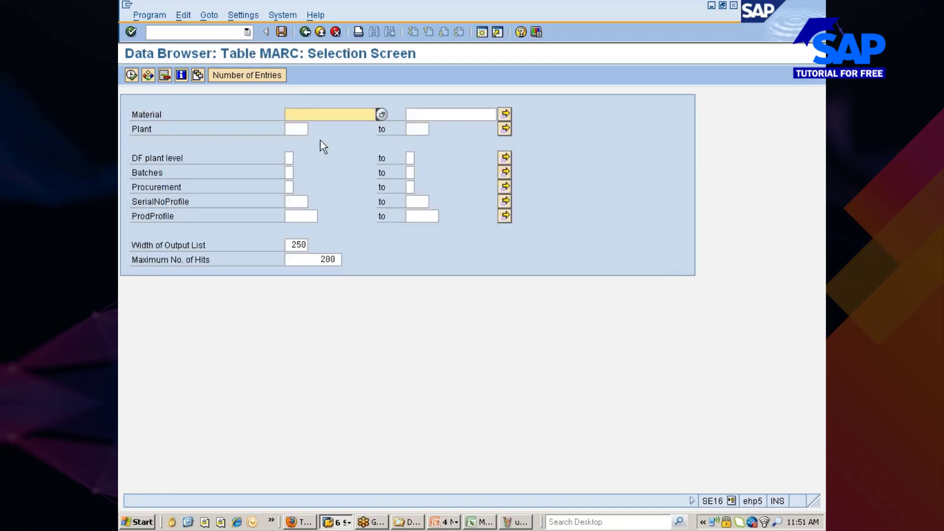
{"action": "left_click", "coordinate": [305, 32]}
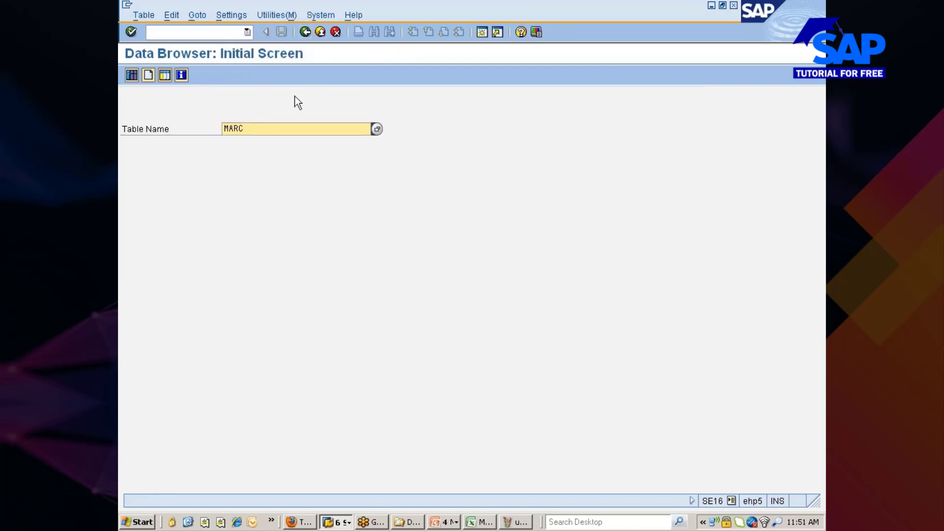
Open table MARA and set Created On greater than or equal to 10.07.2012.
{"action": "key", "text": "BackSpace"}
{"action": "type", "text": "a"}
{"action": "key", "text": "Return"}
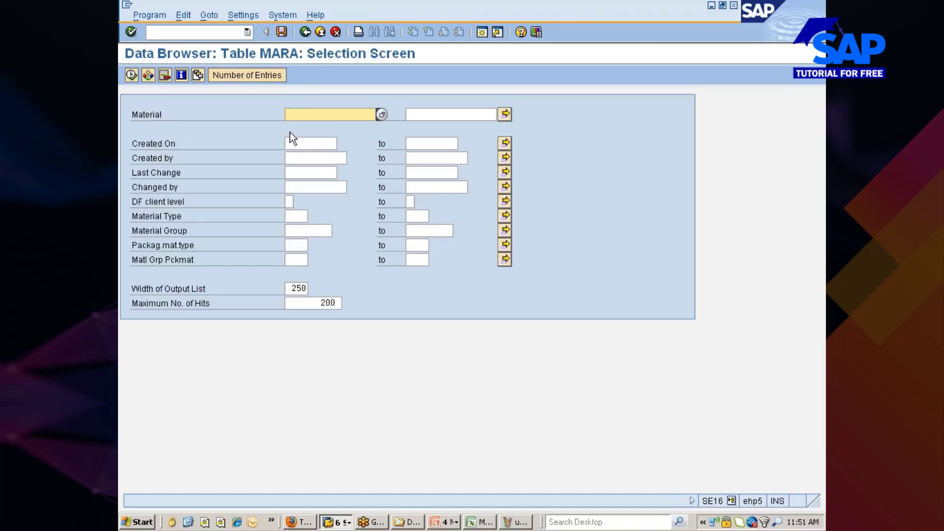
{"action": "left_click", "coordinate": [176, 143]}
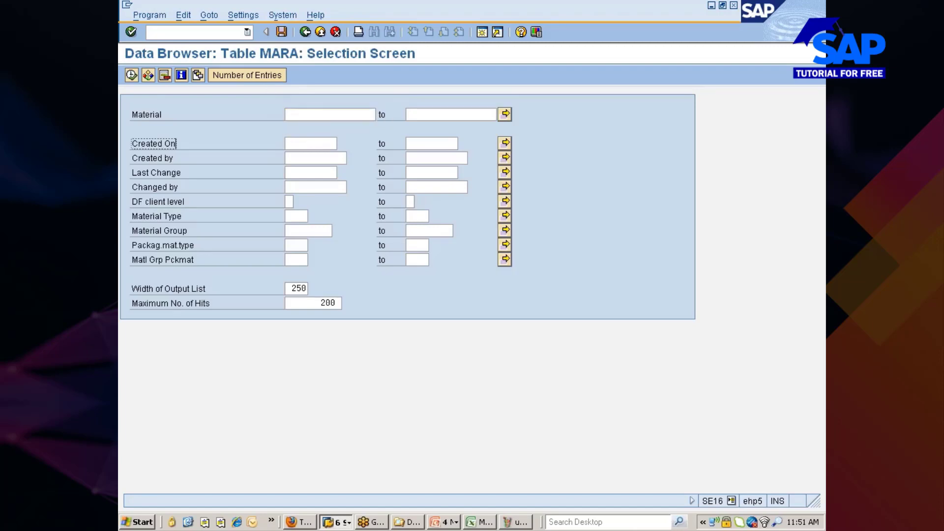
{"action": "left_click", "coordinate": [308, 144]}
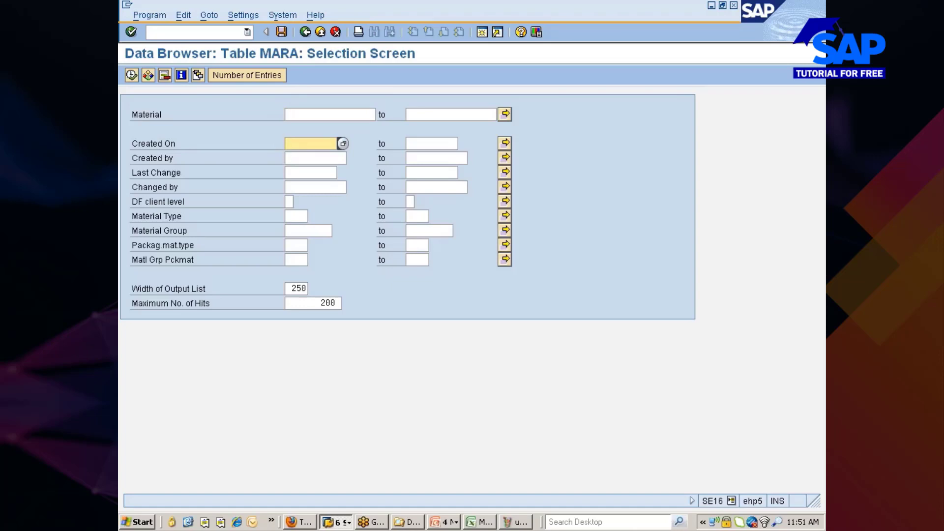
{"action": "double_click", "coordinate": [288, 145]}
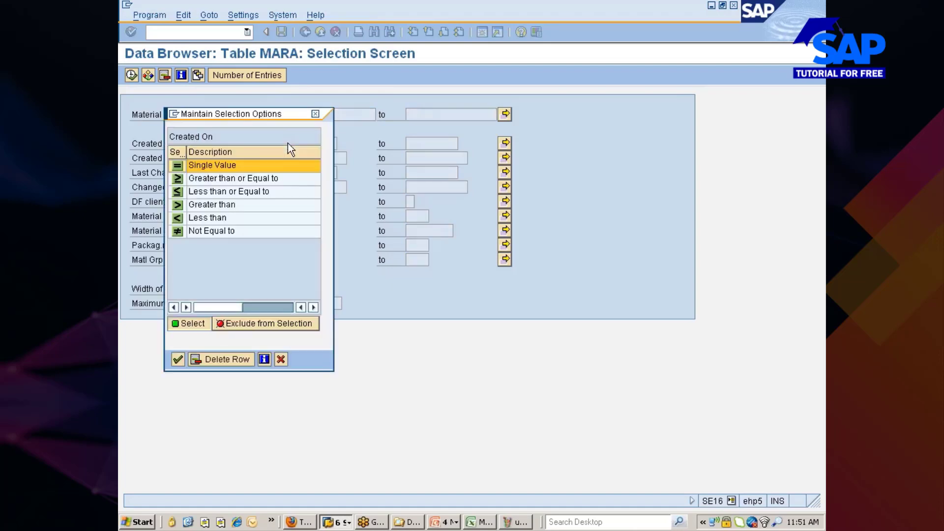
{"action": "double_click", "coordinate": [180, 179]}
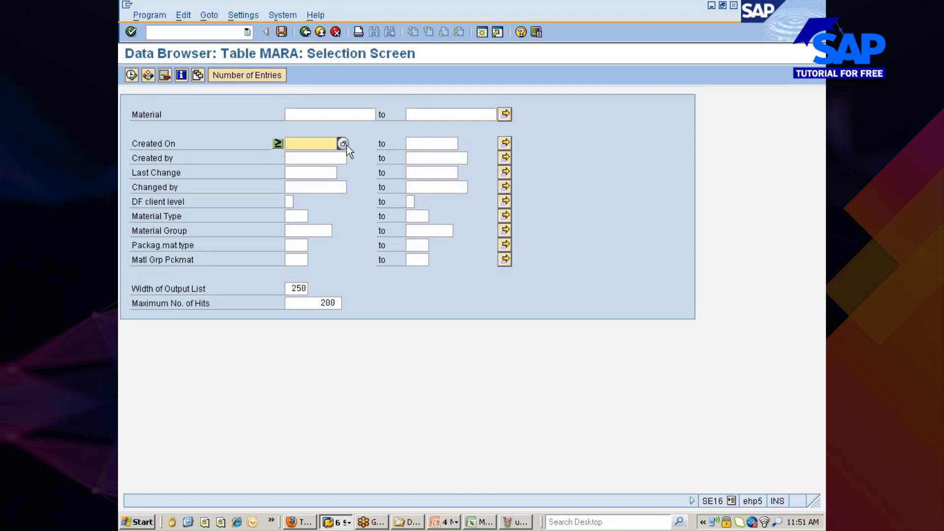
{"action": "left_click", "coordinate": [343, 143]}
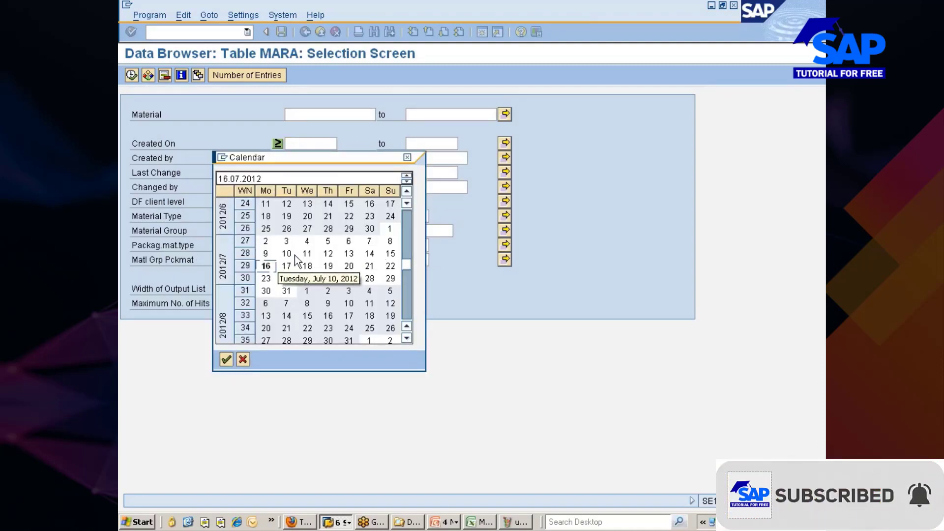
{"action": "double_click", "coordinate": [287, 254]}
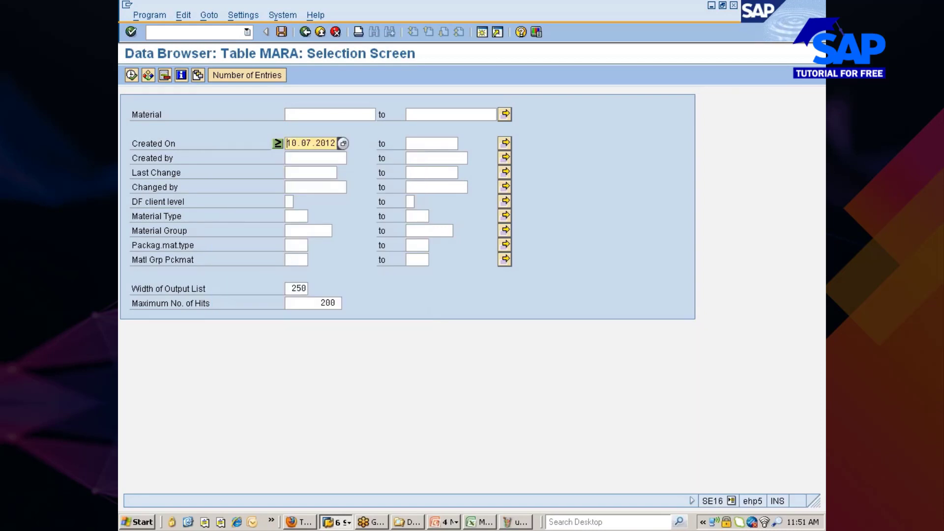
Filter Material Type ZMRO, check the entry count, and list the 4 matching materials.
{"action": "left_click", "coordinate": [296, 216]}
{"action": "type", "text": "zmro"}
{"action": "key", "text": "Return"}
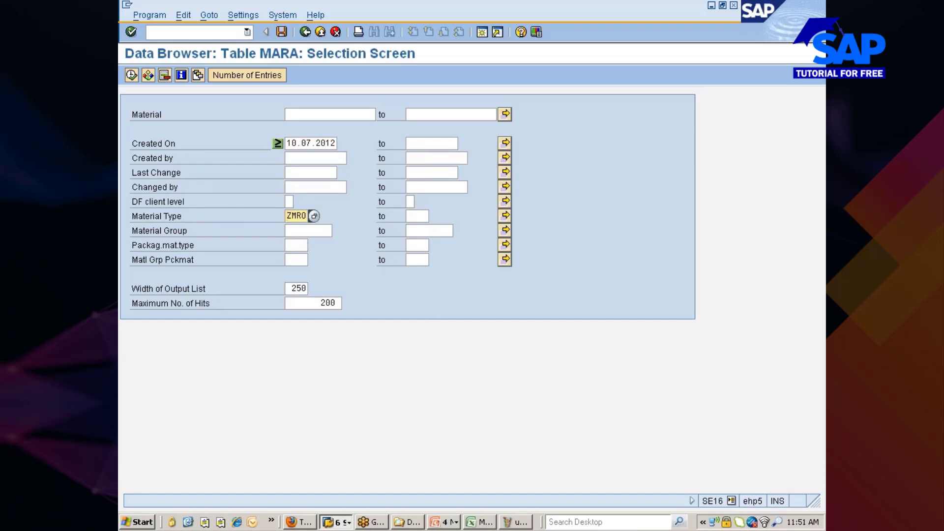
{"action": "left_click", "coordinate": [228, 74]}
{"action": "left_click", "coordinate": [194, 257]}
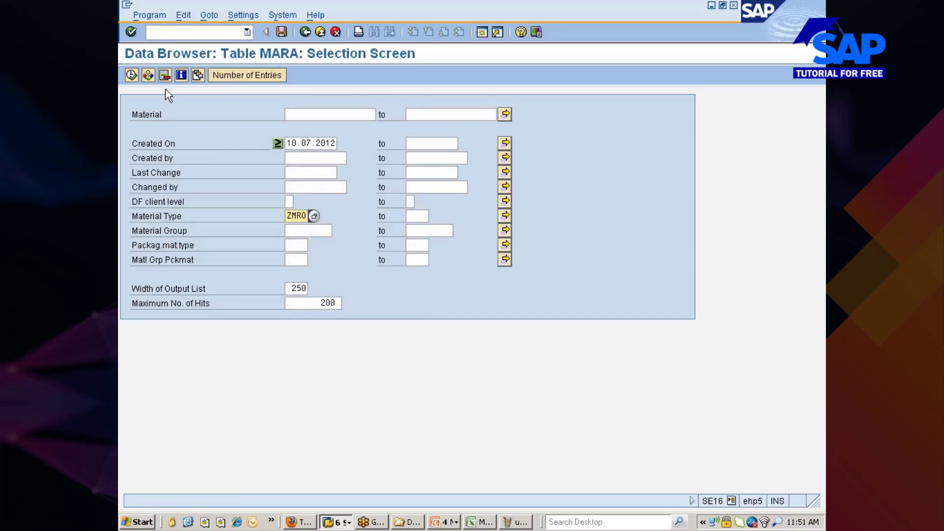
{"action": "left_click", "coordinate": [129, 76]}
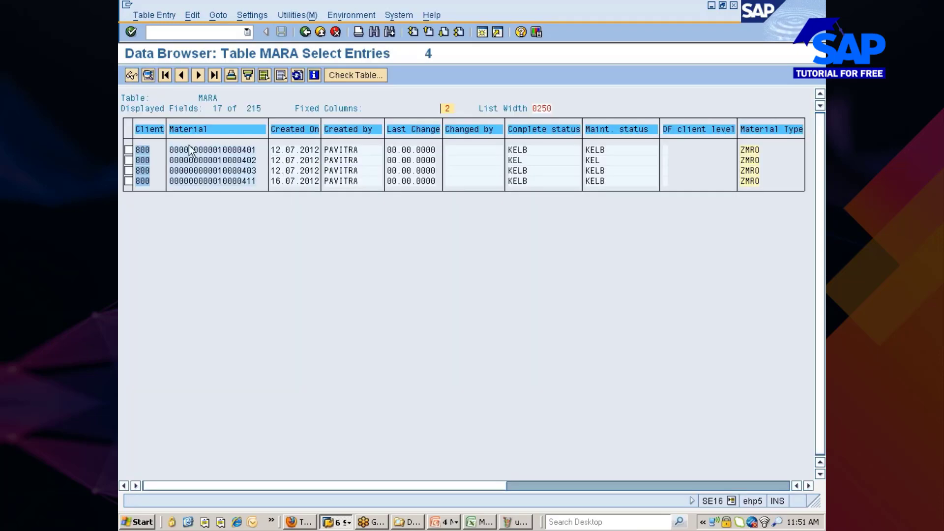
Copy the four listed material numbers and start transaction /nsqvi.
{"action": "left_click_drag", "start_coordinate": [170, 148], "coordinate": [260, 188]}
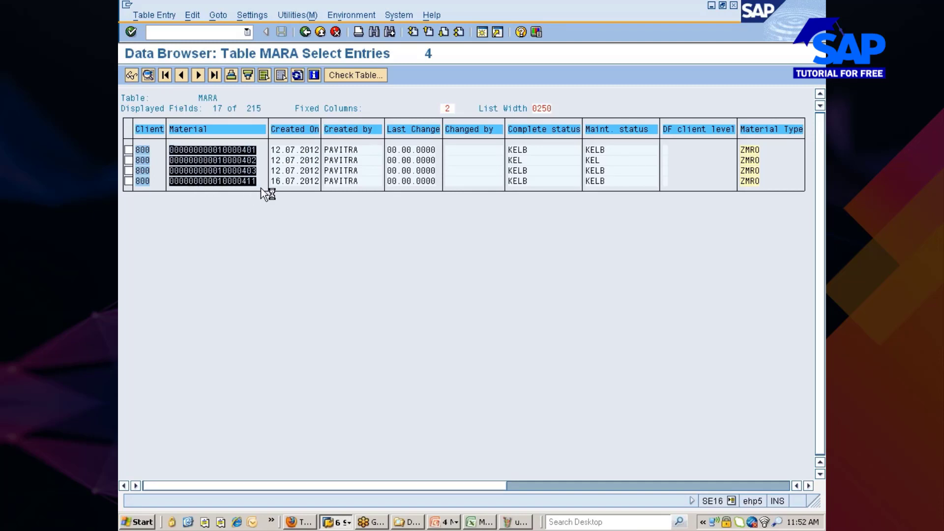
{"action": "key", "text": "ctrl+c"}
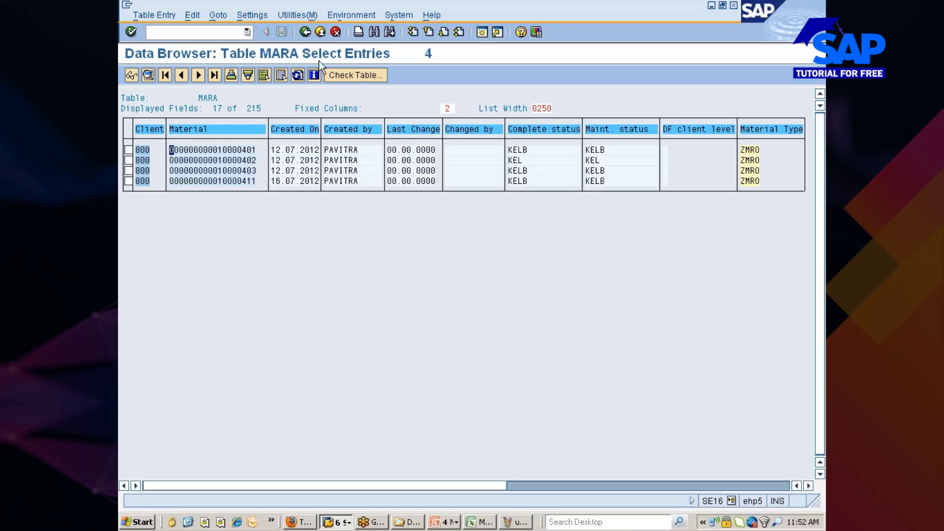
{"action": "left_click", "coordinate": [194, 34]}
{"action": "type", "text": "/nsqvi"}
{"action": "key", "text": "Return"}
Minimize the ICICIdirect LATEST QUOTE window so the SAP QuickViewer screen shows.
{"action": "left_click", "coordinate": [308, 521]}
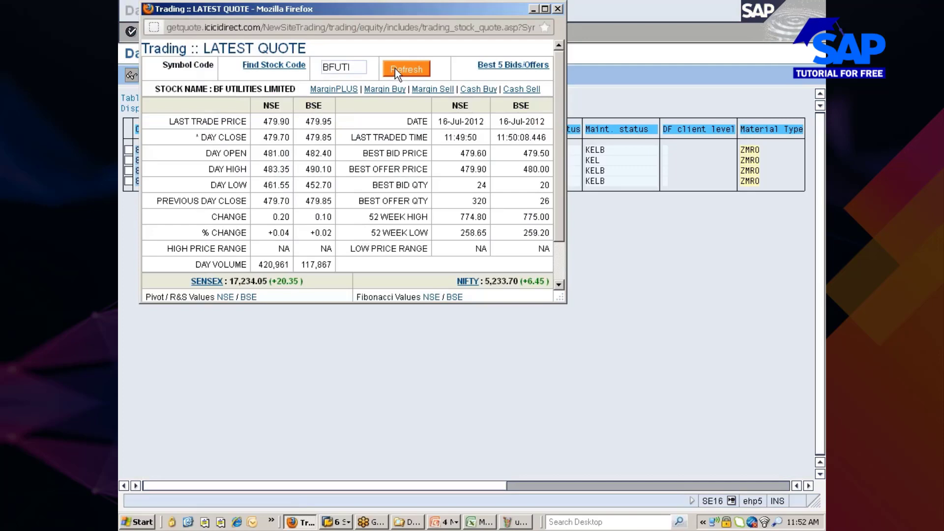
{"action": "left_click", "coordinate": [531, 9]}
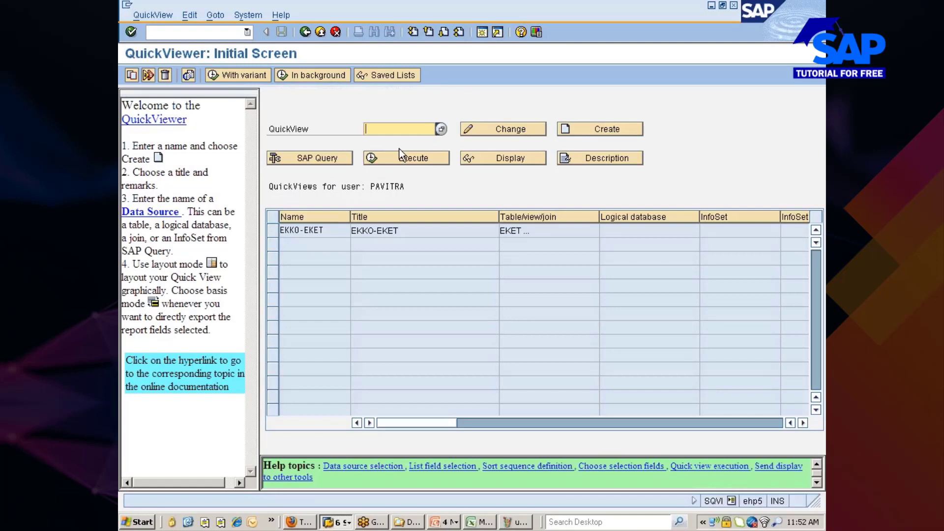
Create QuickView MARA-MARC, titled MARA-MARC, with Table join as the data source.
{"action": "type", "text": "mara-mar"}
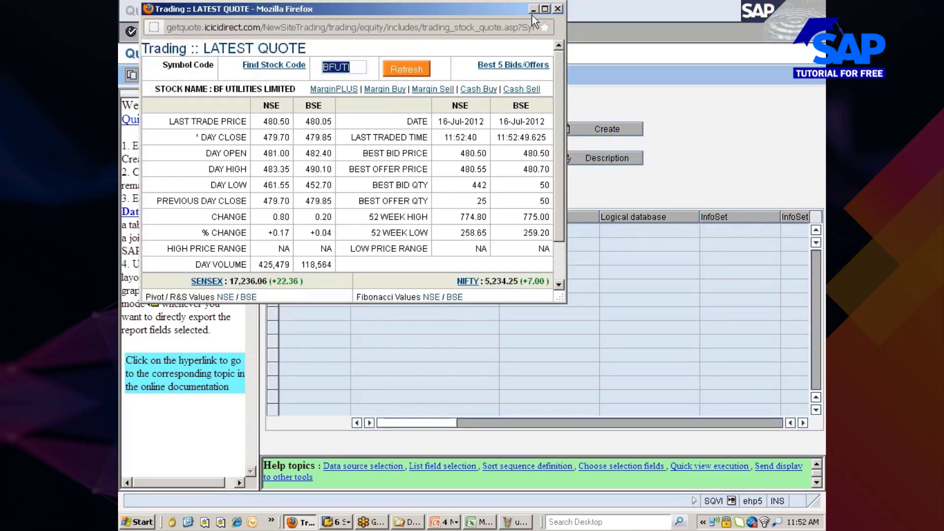
{"action": "left_click", "coordinate": [533, 9]}
{"action": "type", "text": "c"}
{"action": "left_click", "coordinate": [598, 126]}
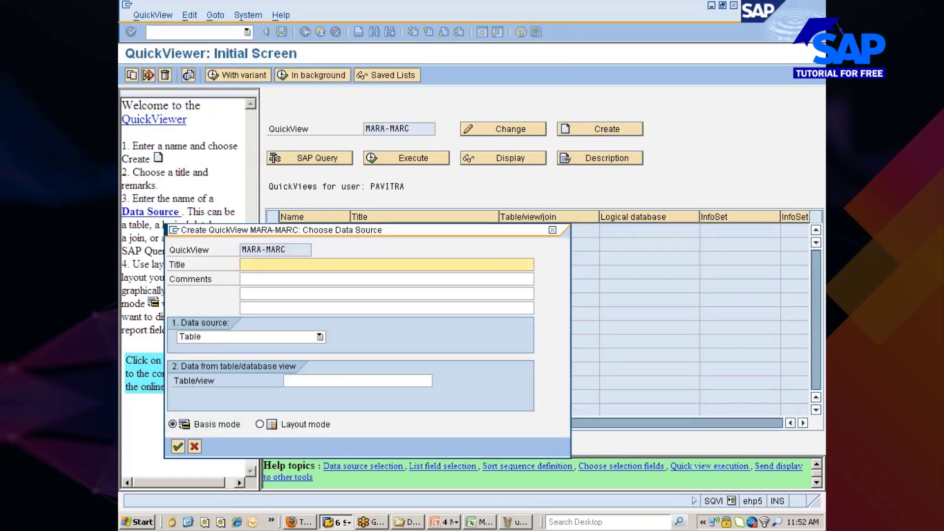
{"action": "left_click_drag", "start_coordinate": [290, 249], "coordinate": [241, 250]}
{"action": "key", "text": "ctrl+c"}
{"action": "left_click", "coordinate": [275, 264]}
{"action": "key", "text": "ctrl+v"}
{"action": "left_click", "coordinate": [238, 337]}
{"action": "left_click", "coordinate": [193, 382]}
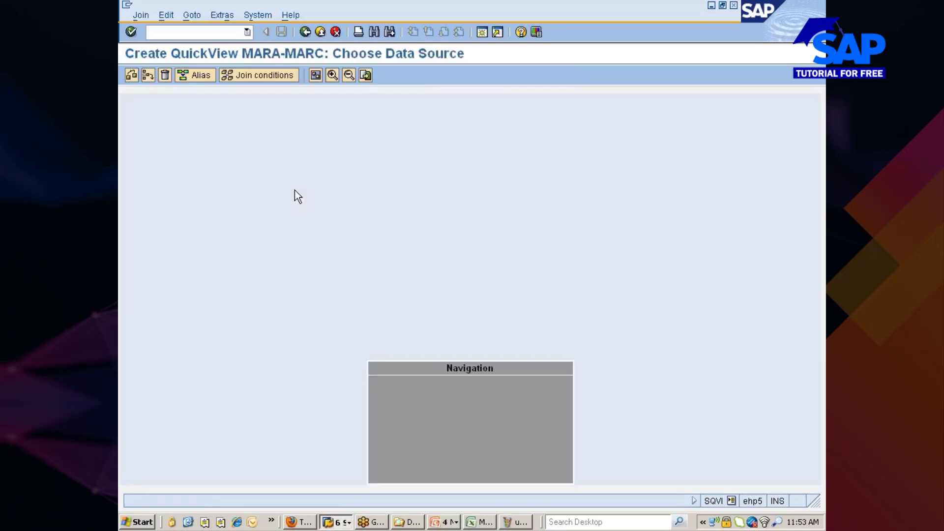
Insert the MARA and MARC tables into the join, then go back to field selection.
{"action": "left_click", "coordinate": [148, 76]}
{"action": "type", "text": "mara"}
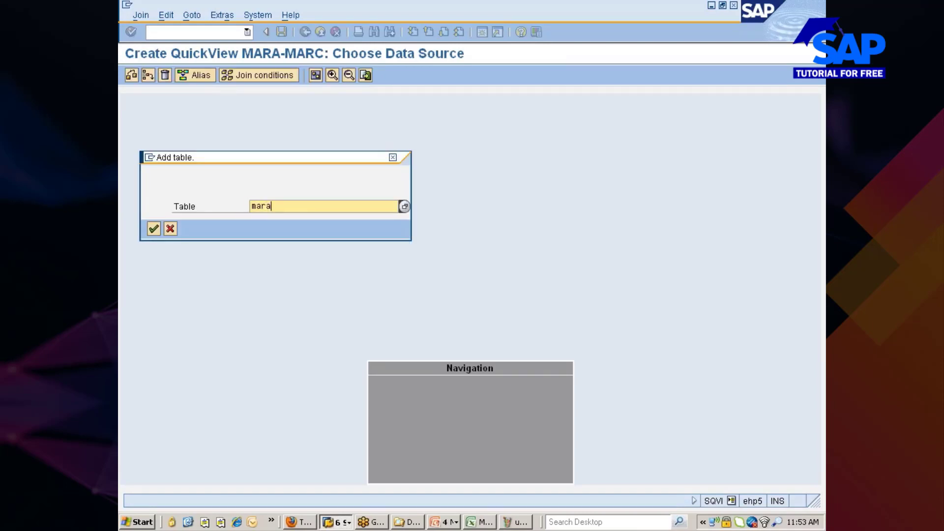
{"action": "key", "text": "Return"}
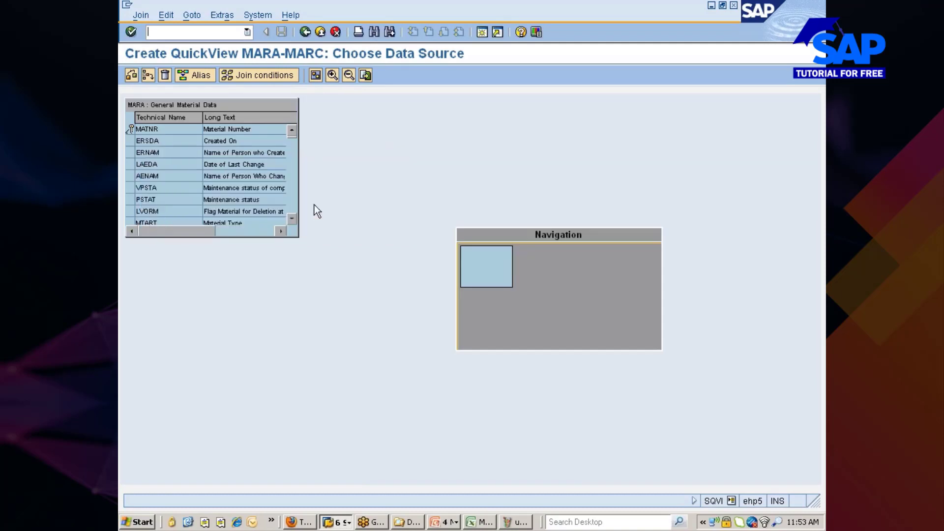
{"action": "left_click", "coordinate": [149, 76]}
{"action": "type", "text": "marc"}
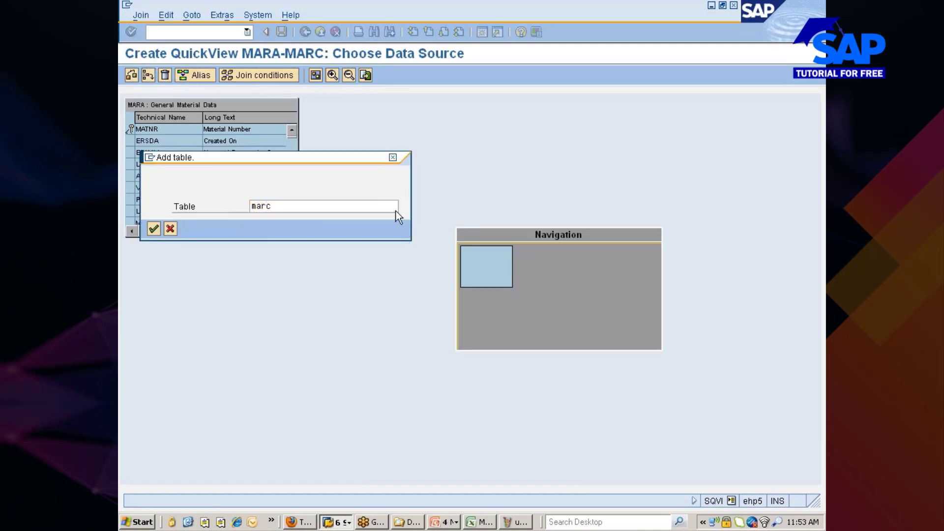
{"action": "key", "text": "Return"}
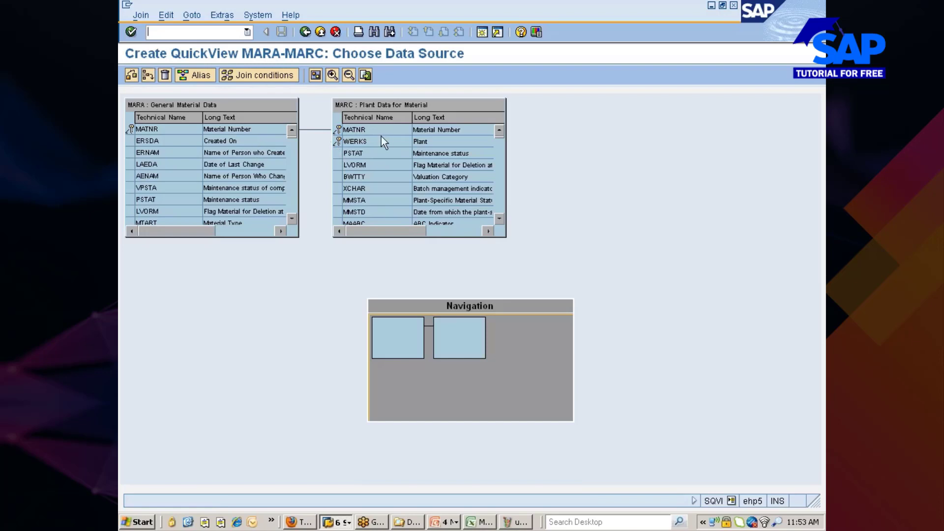
{"action": "left_click", "coordinate": [303, 33]}
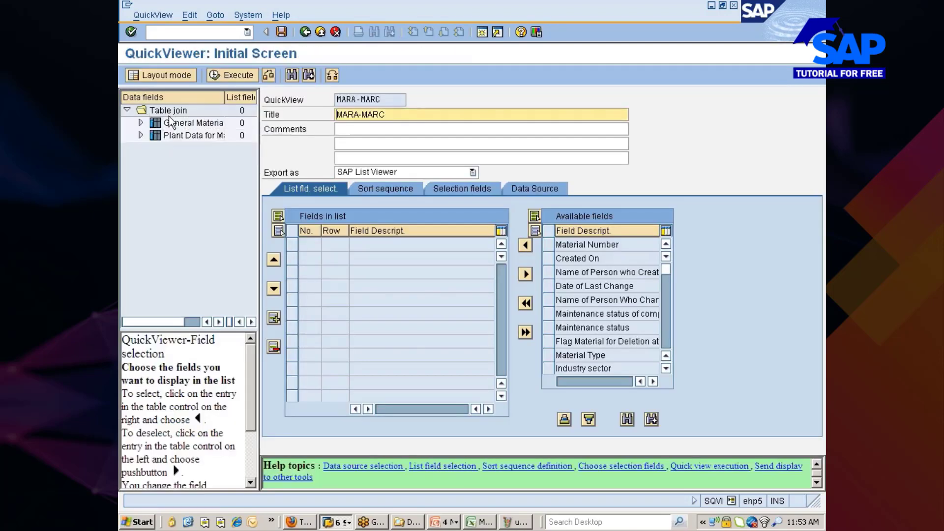
Mark MARA's Created On and Material Type as both list and selection fields.
{"action": "left_click_drag", "start_coordinate": [258, 144], "coordinate": [326, 152]}
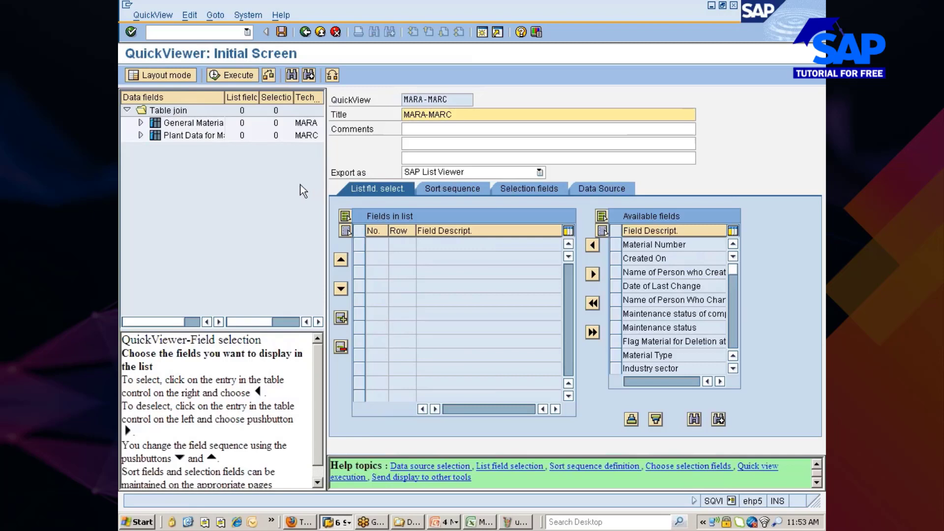
{"action": "left_click", "coordinate": [141, 122]}
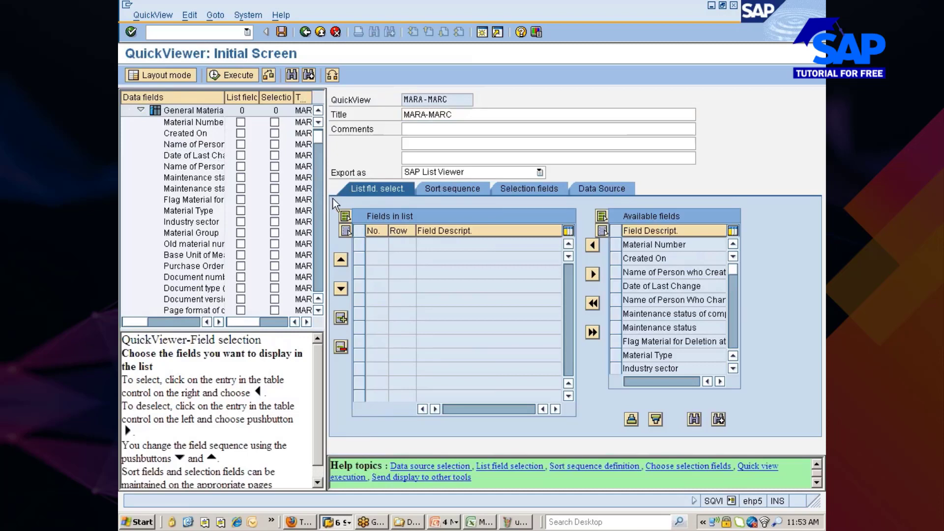
{"action": "left_click_drag", "start_coordinate": [326, 198], "coordinate": [389, 201]}
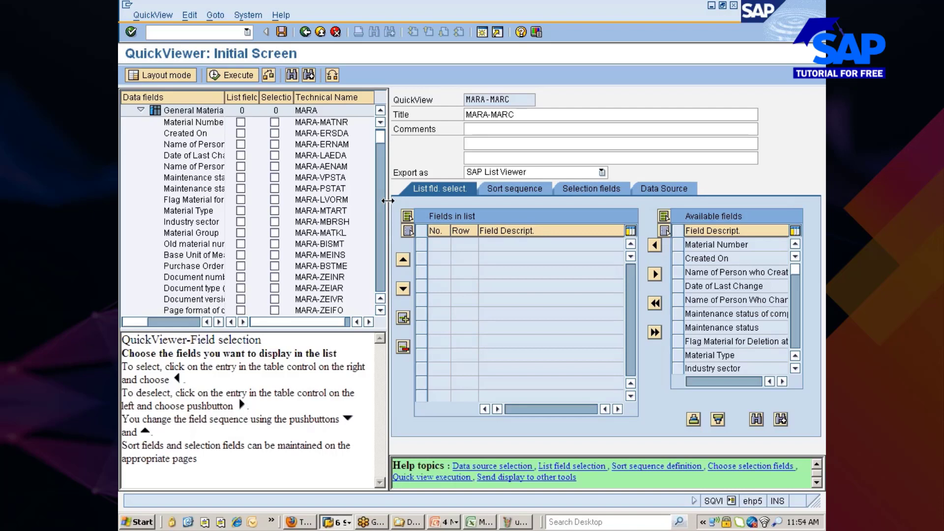
{"action": "left_click", "coordinate": [240, 134]}
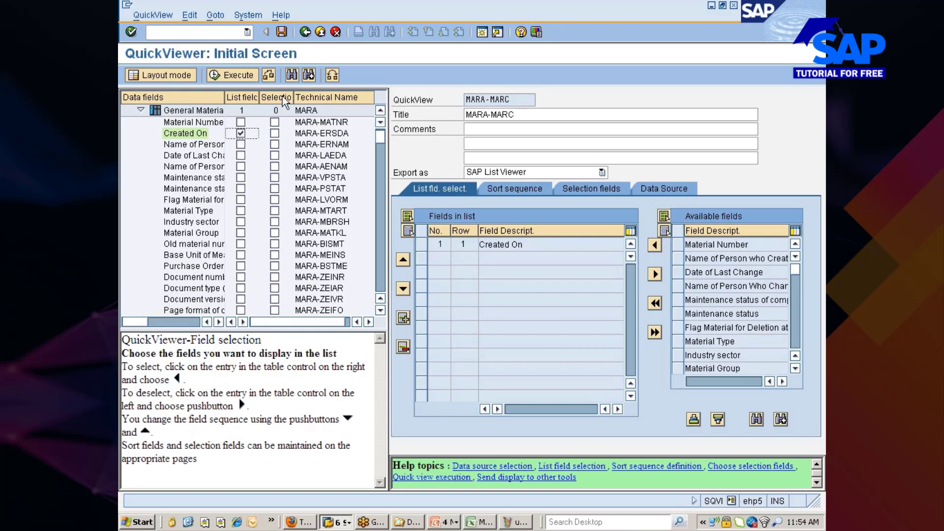
{"action": "left_click", "coordinate": [274, 133]}
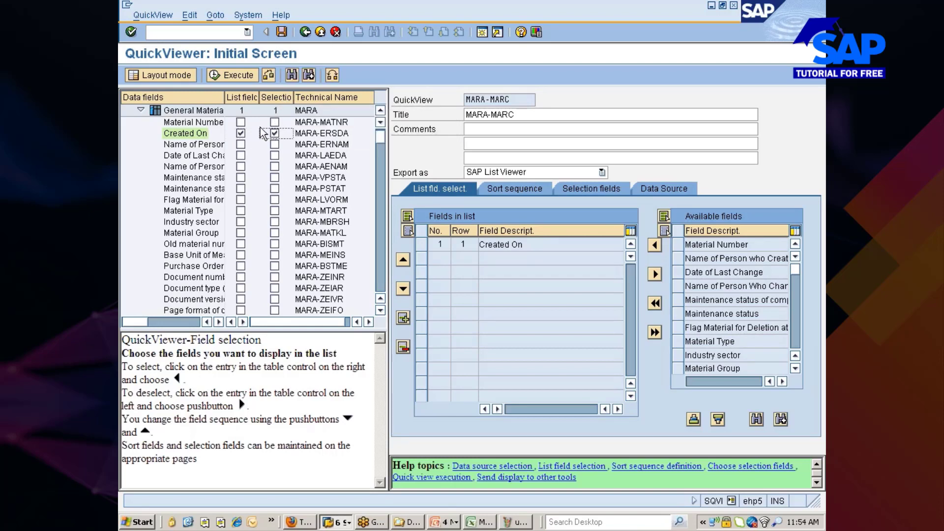
{"action": "left_click", "coordinate": [241, 211]}
{"action": "left_click", "coordinate": [273, 211]}
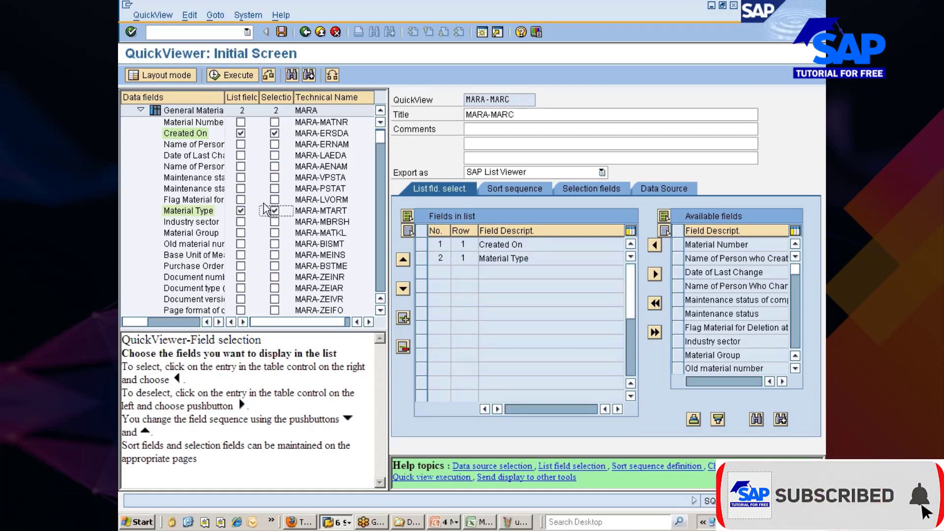
{"action": "scroll", "coordinate": [267, 213], "scroll_direction": "down", "scroll_amount": 4}
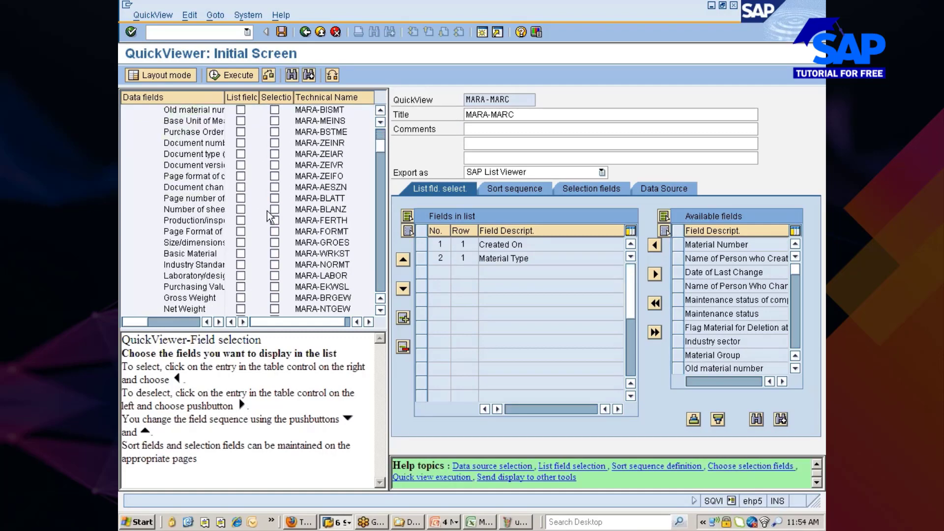
{"action": "scroll", "coordinate": [268, 208], "scroll_direction": "up", "scroll_amount": 4}
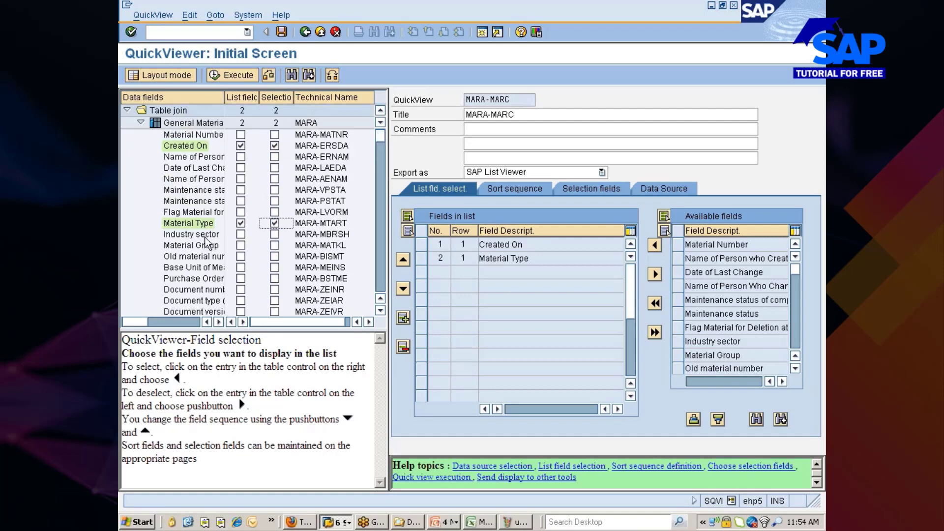
{"action": "scroll", "coordinate": [383, 252], "scroll_direction": "down", "scroll_amount": 20}
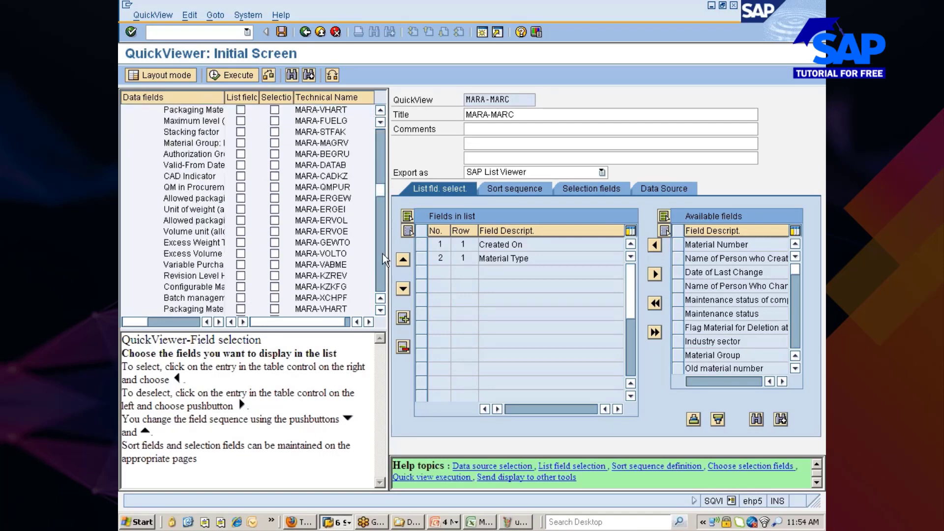
{"action": "scroll", "coordinate": [384, 221], "scroll_direction": "up", "scroll_amount": 20}
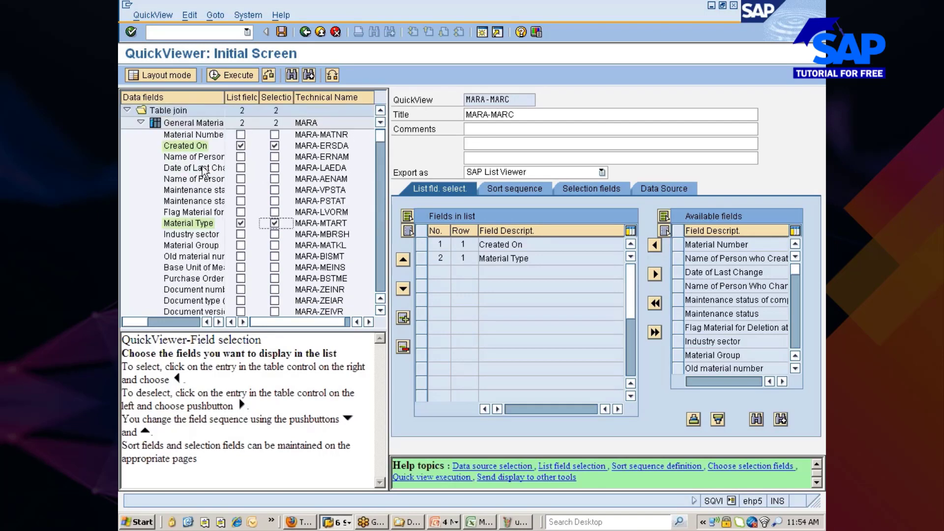
Mark MARC's Plant as both a list field and a selection field.
{"action": "left_click", "coordinate": [140, 123]}
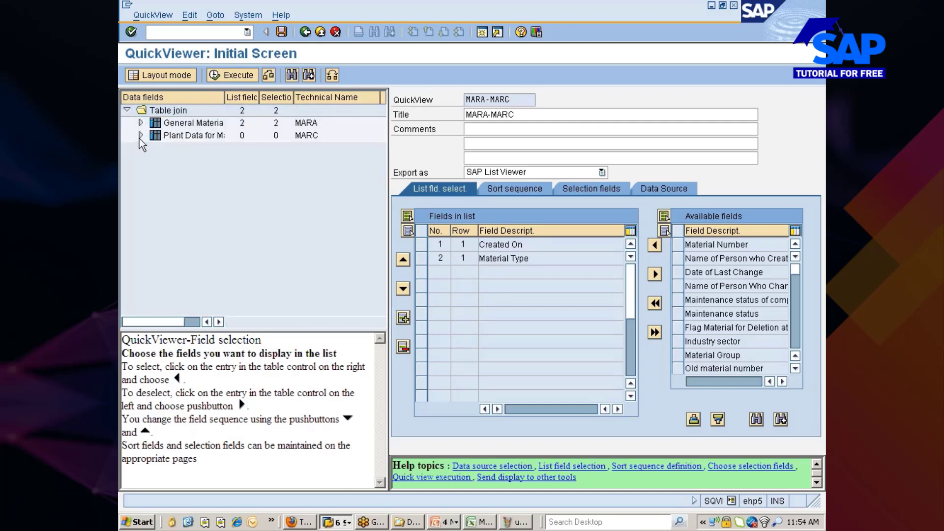
{"action": "left_click", "coordinate": [140, 134]}
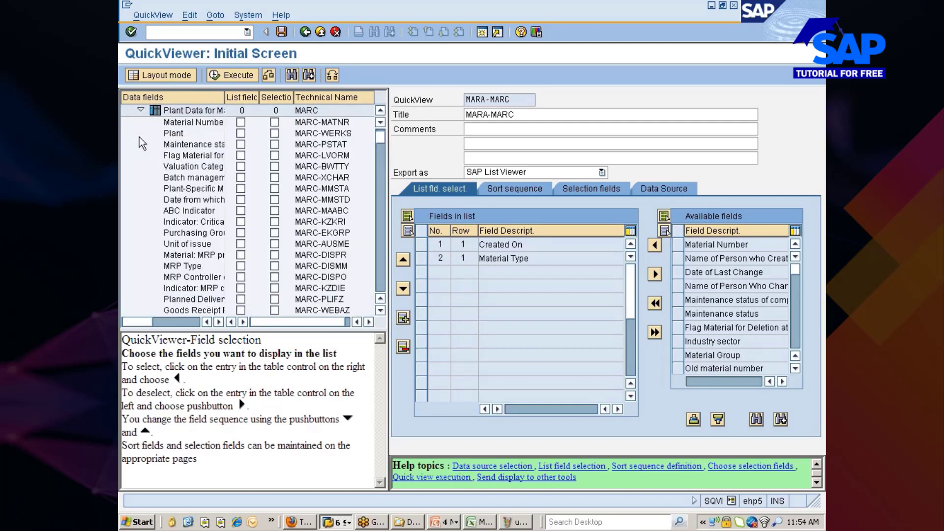
{"action": "left_click", "coordinate": [240, 133]}
{"action": "left_click", "coordinate": [274, 134]}
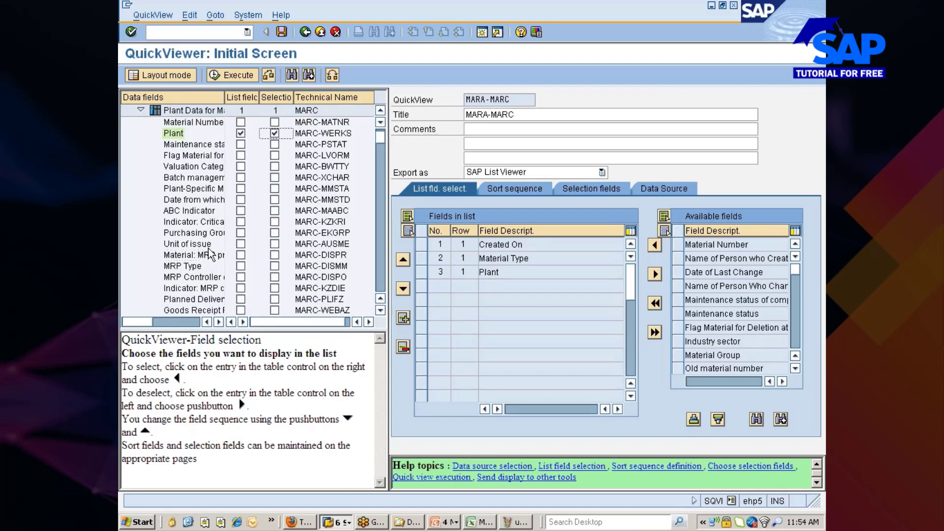
{"action": "scroll", "coordinate": [210, 254], "scroll_direction": "down", "scroll_amount": 5}
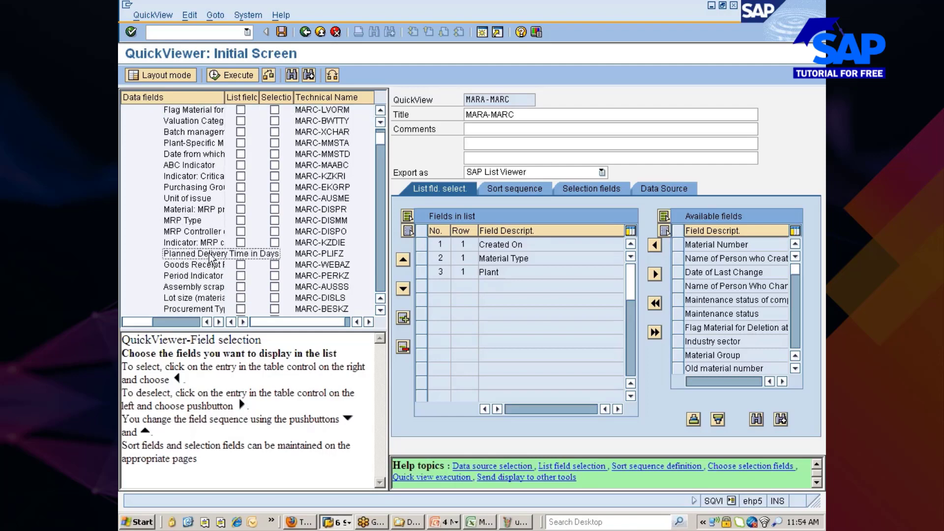
{"action": "scroll", "coordinate": [210, 254], "scroll_direction": "down", "scroll_amount": 6}
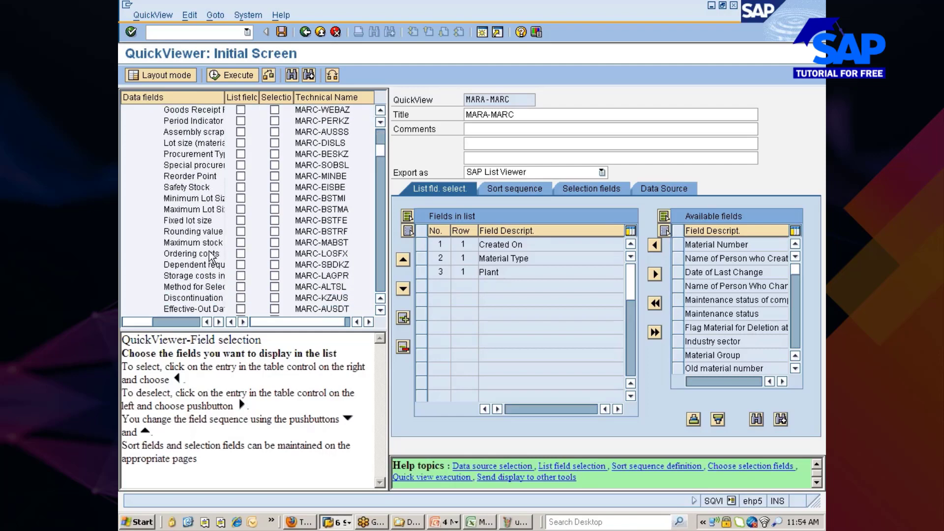
{"action": "scroll", "coordinate": [209, 254], "scroll_direction": "down", "scroll_amount": 10}
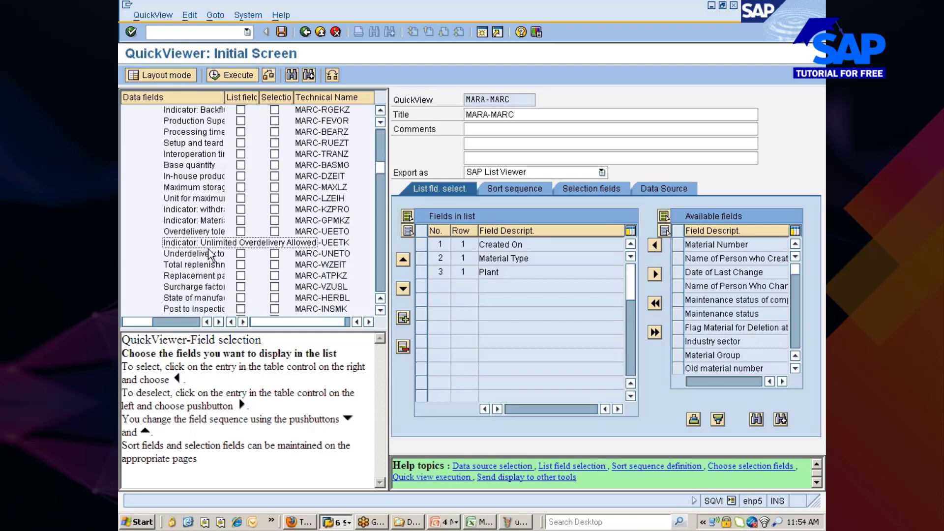
{"action": "scroll", "coordinate": [203, 254], "scroll_direction": "down", "scroll_amount": 7}
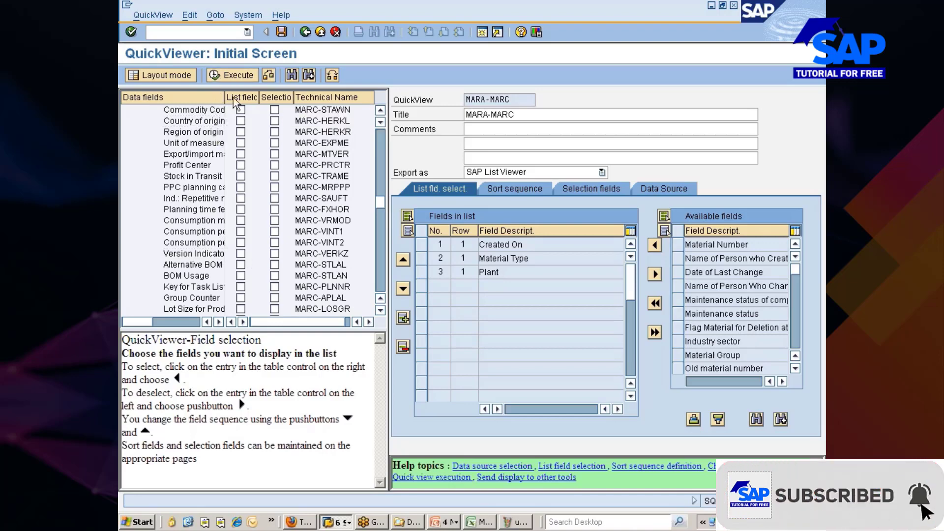
Execute the MARA-MARC QuickView, then bring the Firefox stock quote window forward.
{"action": "left_click", "coordinate": [238, 77]}
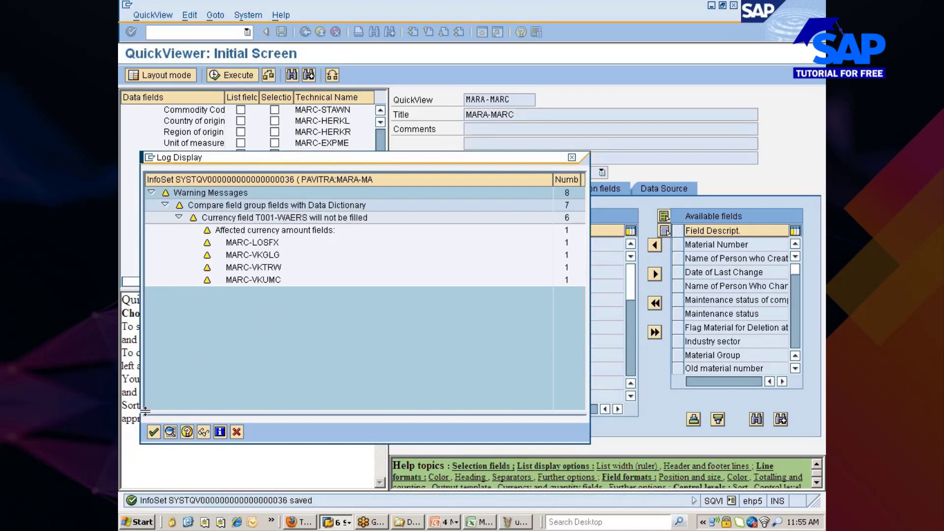
{"action": "left_click", "coordinate": [154, 432]}
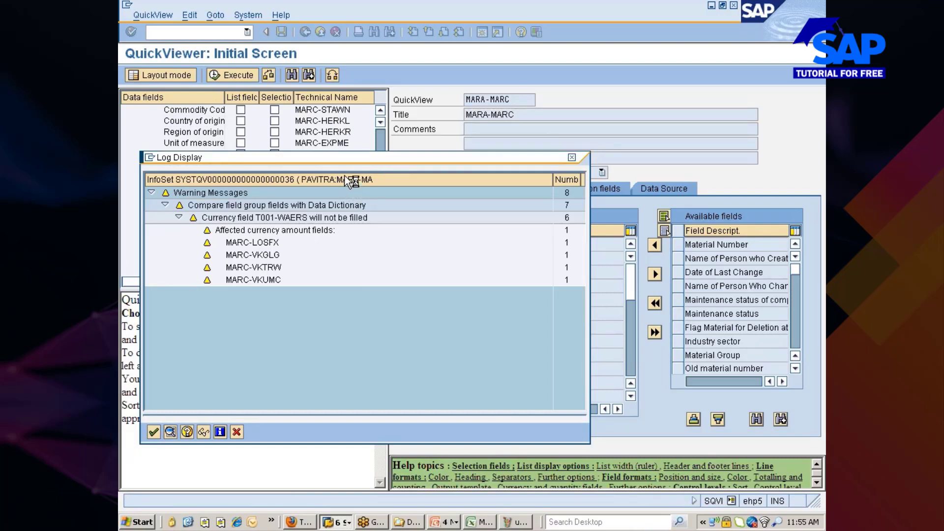
{"action": "left_click", "coordinate": [296, 521]}
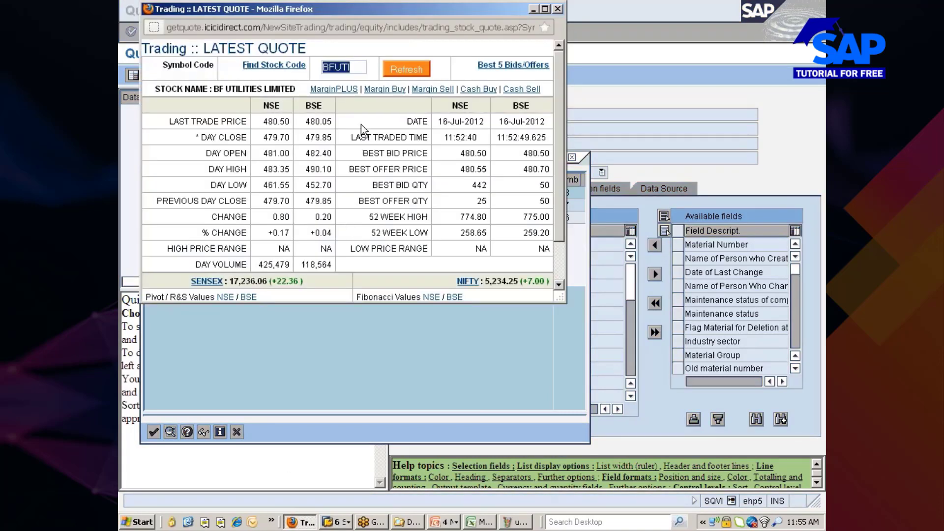
Refresh the BFUTI quote, minimize Firefox, and move the SAP warning log aside.
{"action": "left_click", "coordinate": [412, 69]}
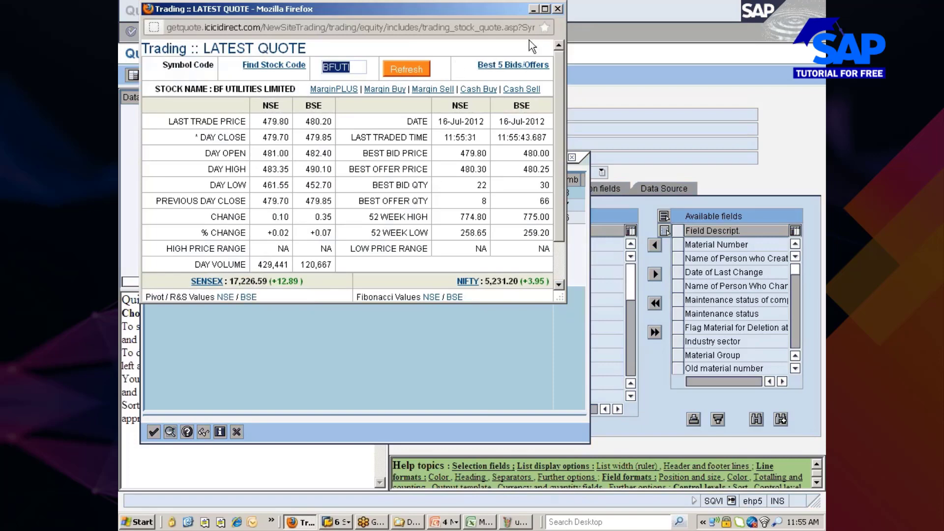
{"action": "left_click", "coordinate": [535, 9]}
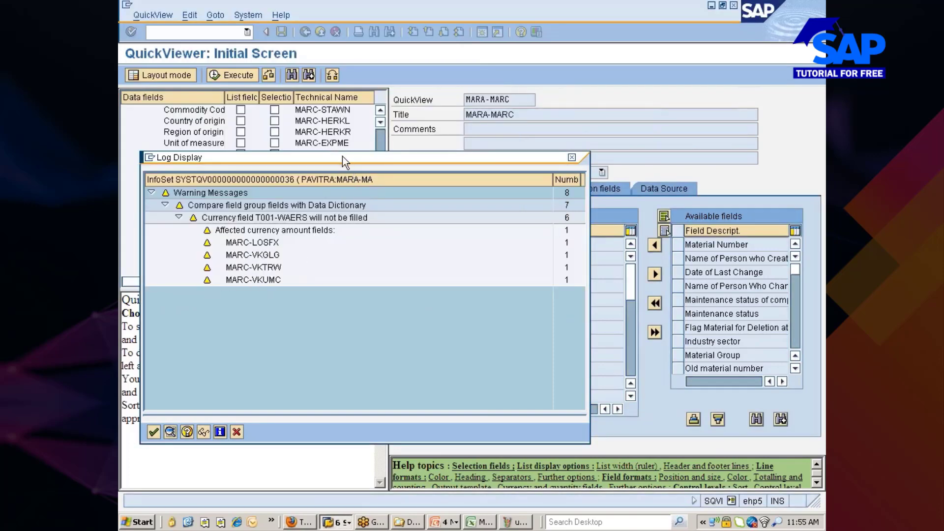
{"action": "left_click_drag", "start_coordinate": [343, 158], "coordinate": [378, 128]}
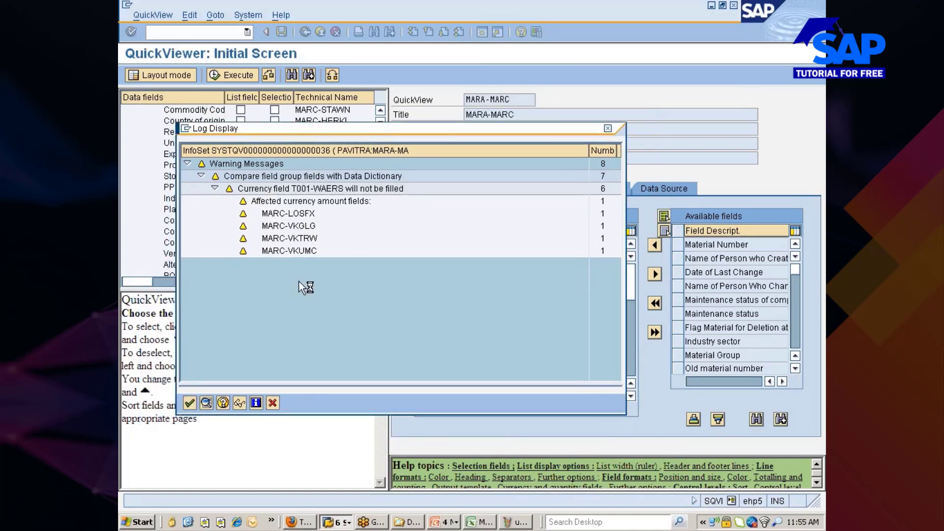
Run the QuickView for Created On 07.07.2012 to 16.07.2012 with a plant range set.
{"action": "left_click", "coordinate": [190, 403]}
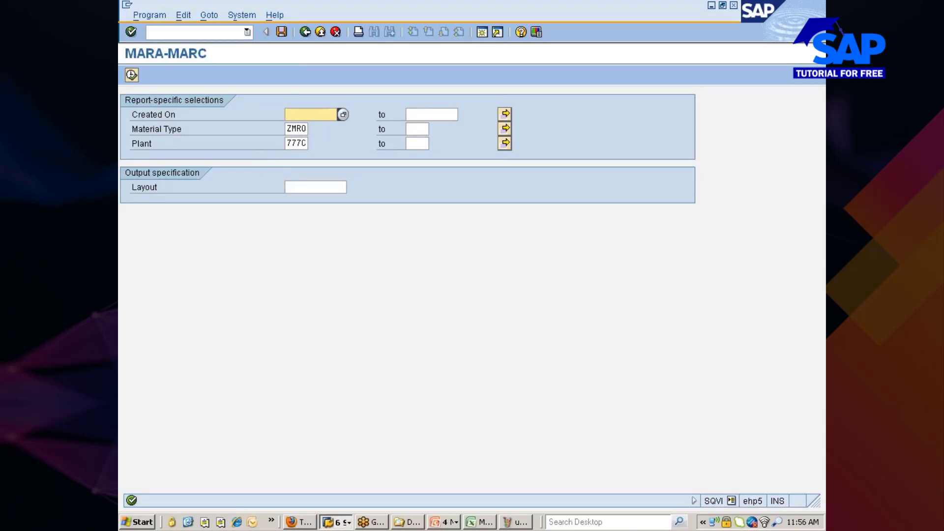
{"action": "double_click", "coordinate": [305, 113]}
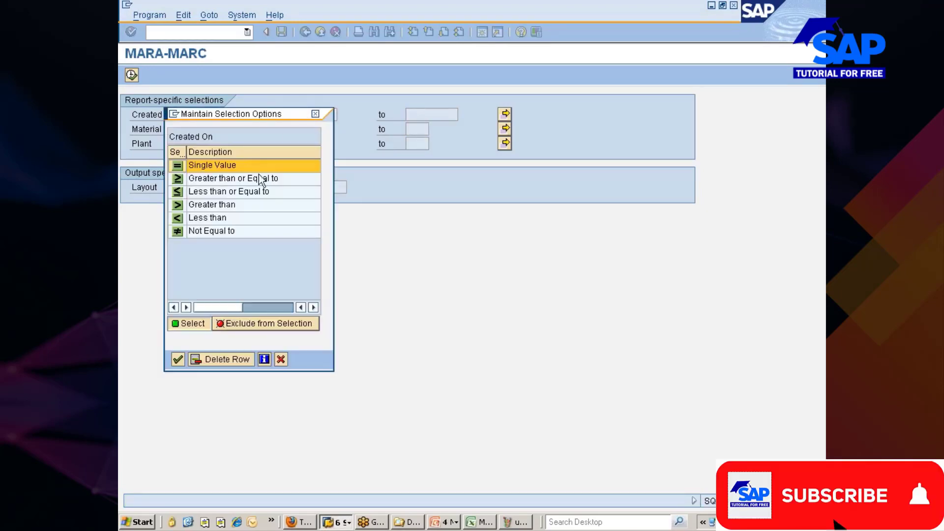
{"action": "left_click", "coordinate": [280, 359]}
{"action": "left_click", "coordinate": [344, 114]}
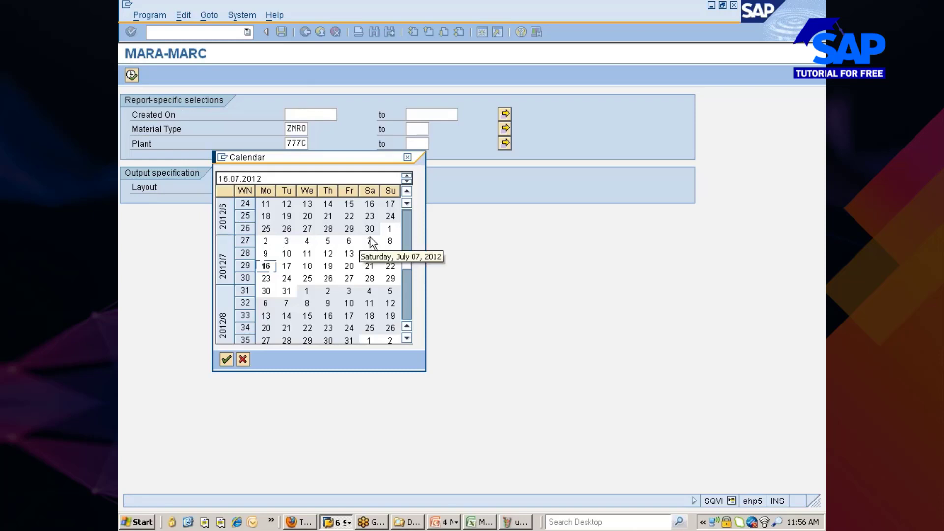
{"action": "double_click", "coordinate": [370, 241]}
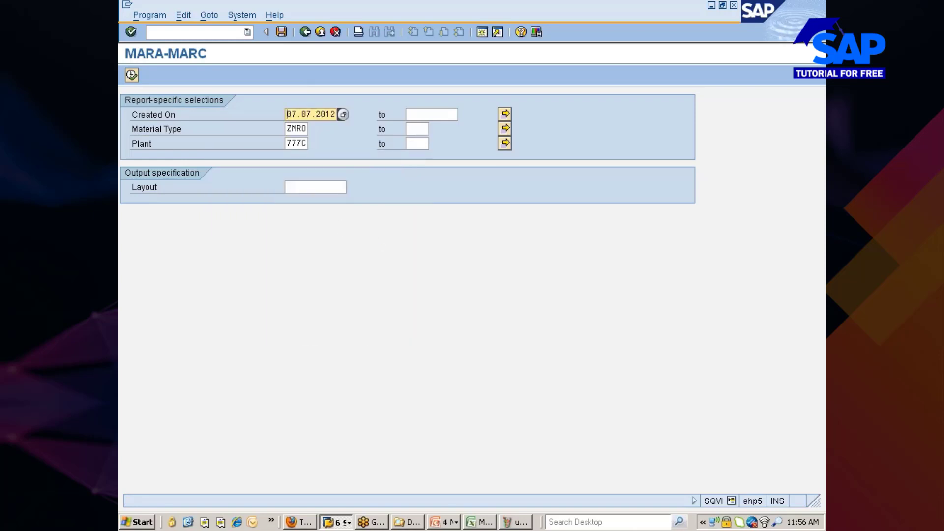
{"action": "left_click", "coordinate": [455, 116]}
{"action": "left_click", "coordinate": [463, 114]}
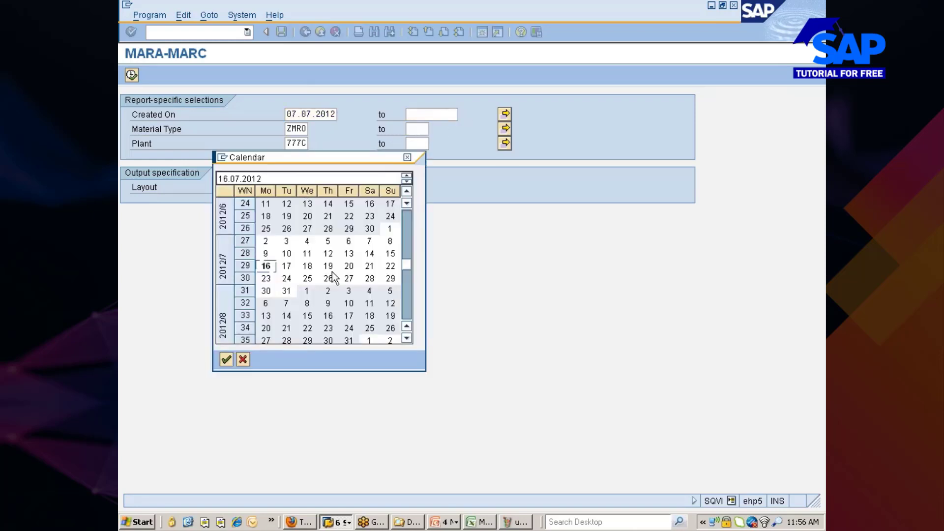
{"action": "double_click", "coordinate": [265, 265]}
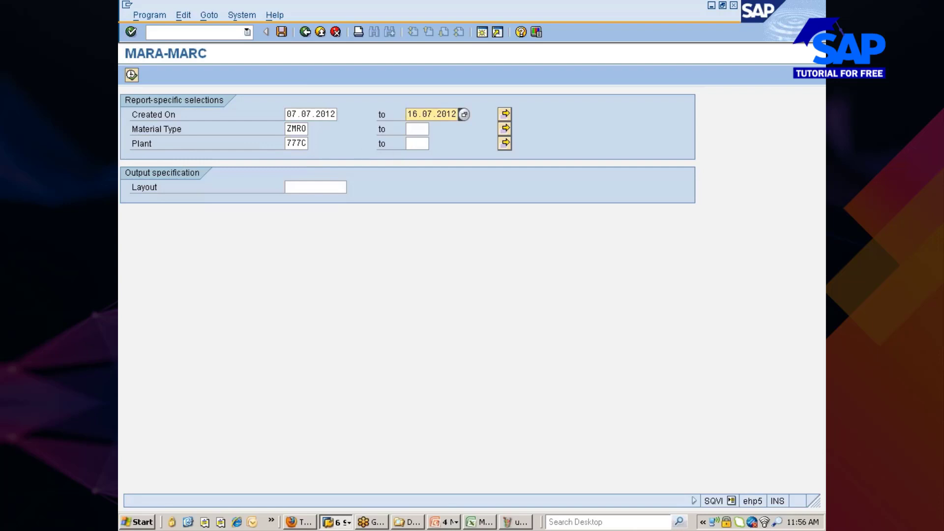
{"action": "left_click", "coordinate": [417, 143]}
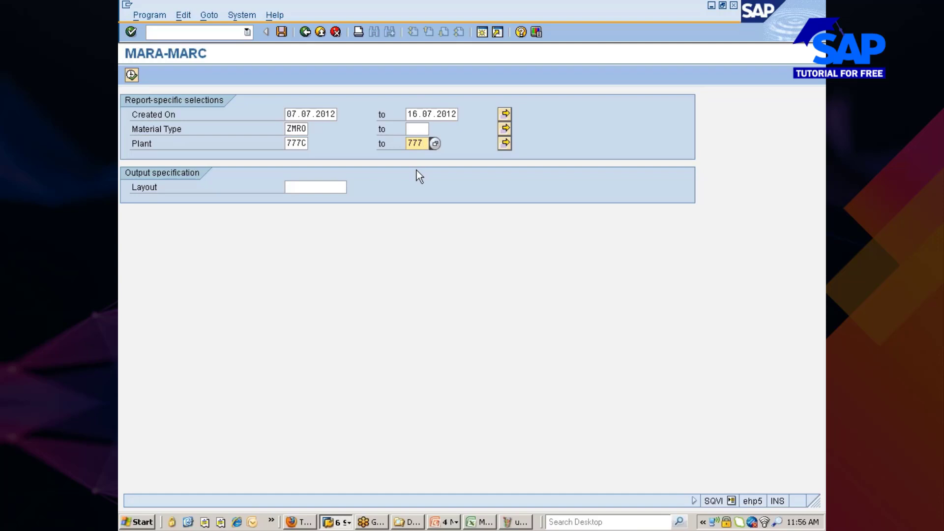
{"action": "left_click", "coordinate": [131, 75]}
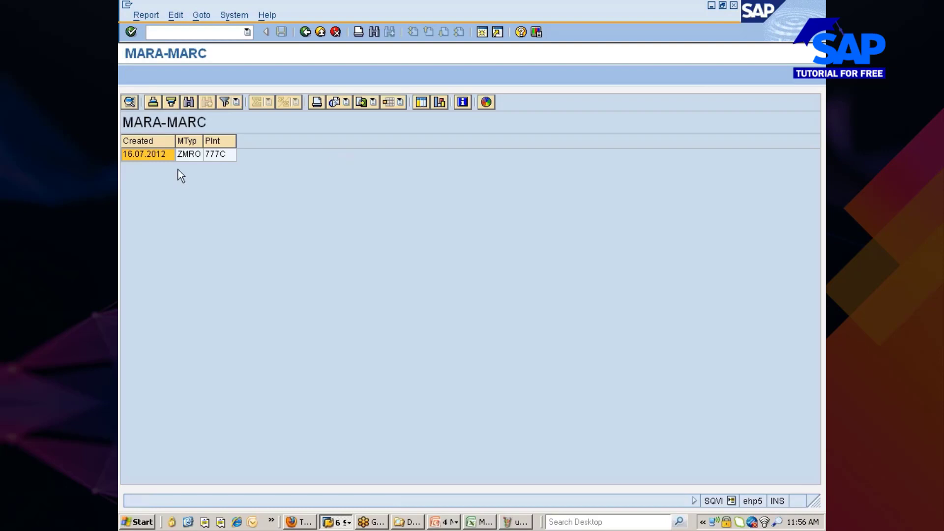
Return to field setup and add Material Number as a list field.
{"action": "left_click", "coordinate": [305, 32]}
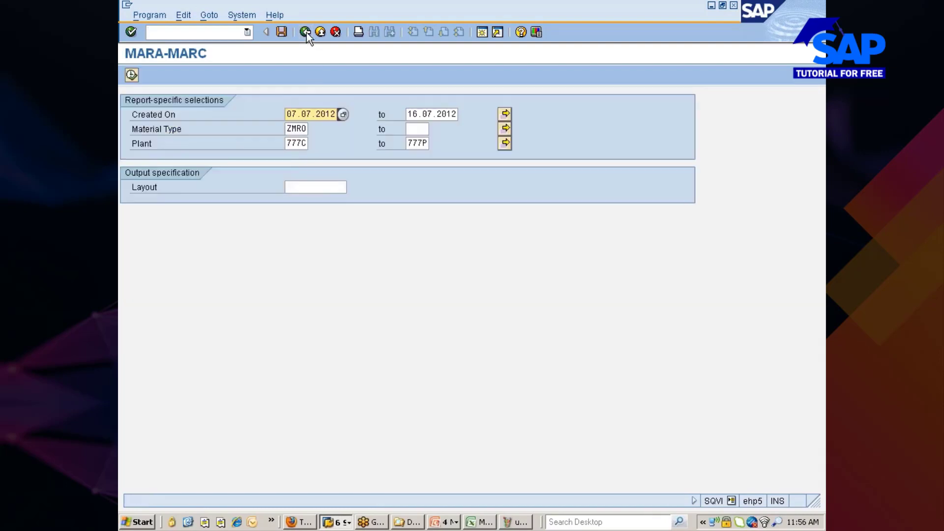
{"action": "left_click", "coordinate": [306, 32]}
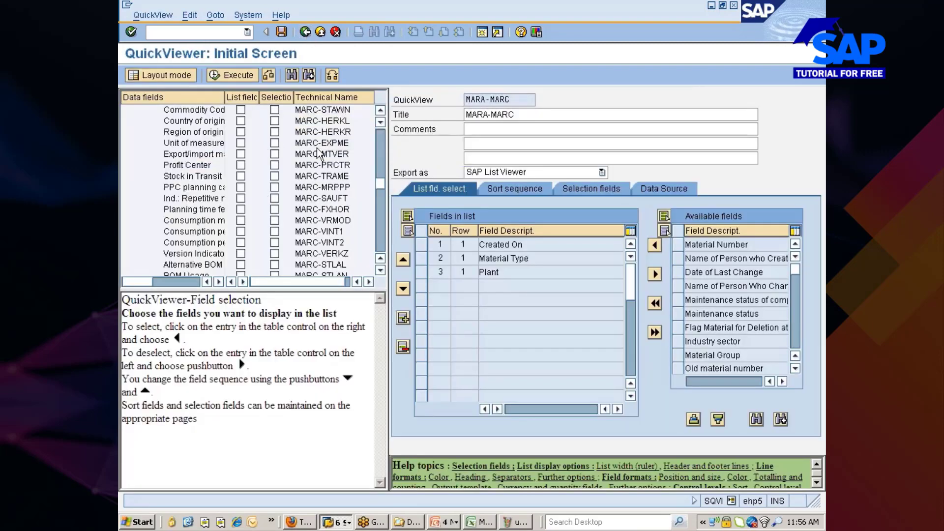
{"action": "left_click_drag", "start_coordinate": [380, 185], "coordinate": [380, 117]}
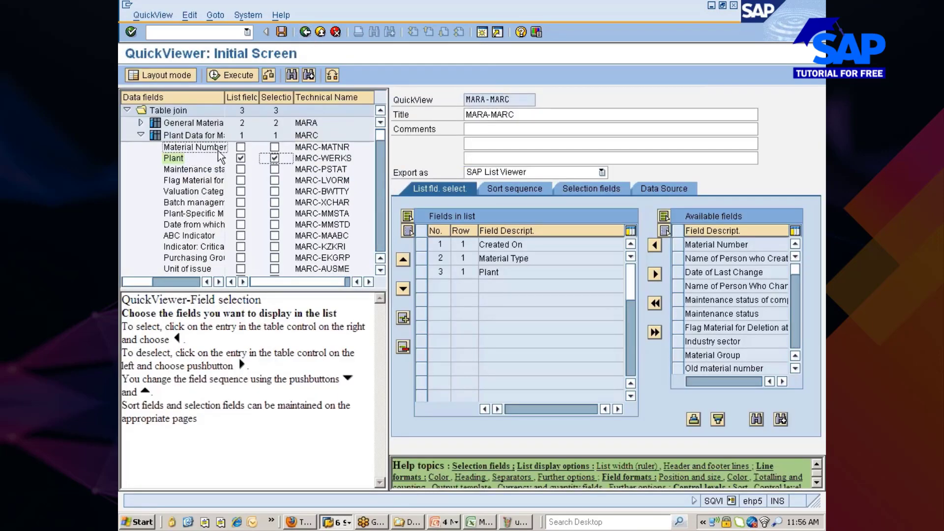
{"action": "left_click", "coordinate": [241, 148]}
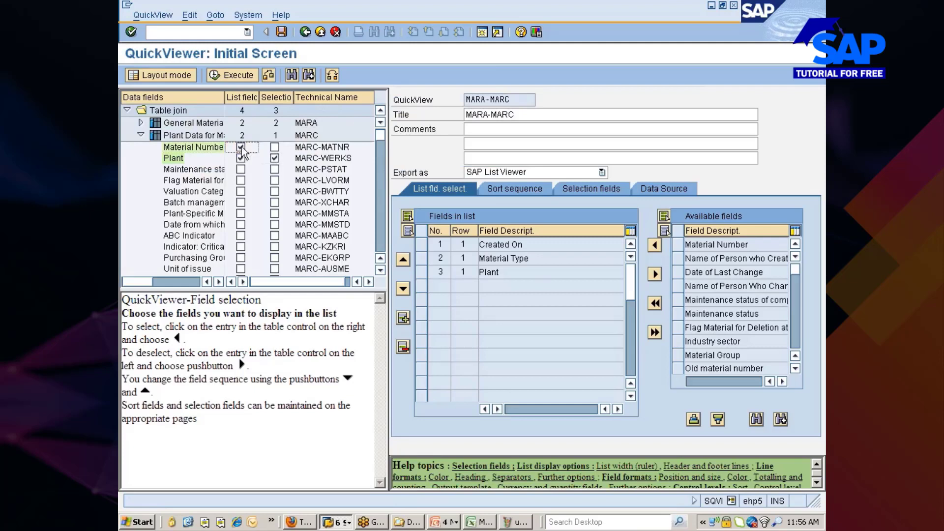
Run the QuickView for Created On 07.07.2012 to 16.07.2012, showing material 10000411.
{"action": "left_click", "coordinate": [229, 76]}
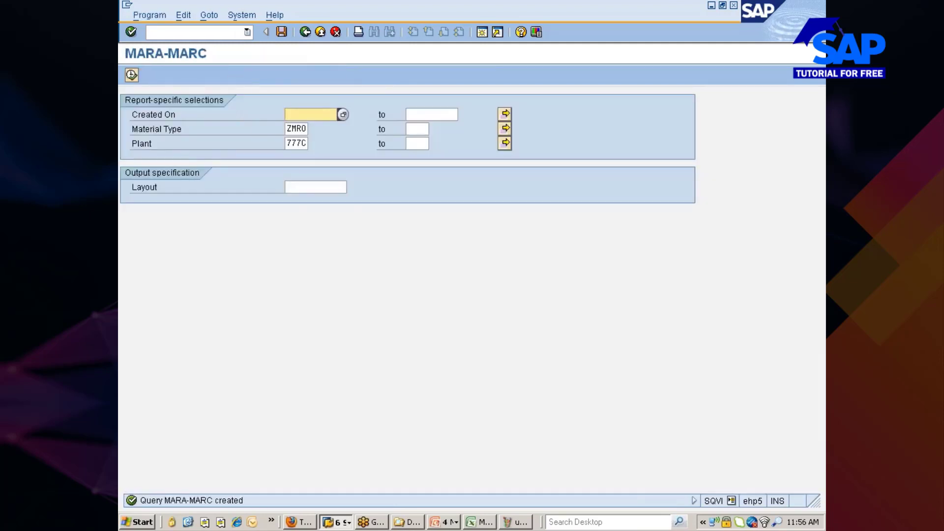
{"action": "left_click", "coordinate": [311, 114]}
{"action": "left_click", "coordinate": [310, 125]}
{"action": "left_click", "coordinate": [424, 115]}
{"action": "type", "text": "16.07.2012"}
{"action": "left_click", "coordinate": [132, 75]}
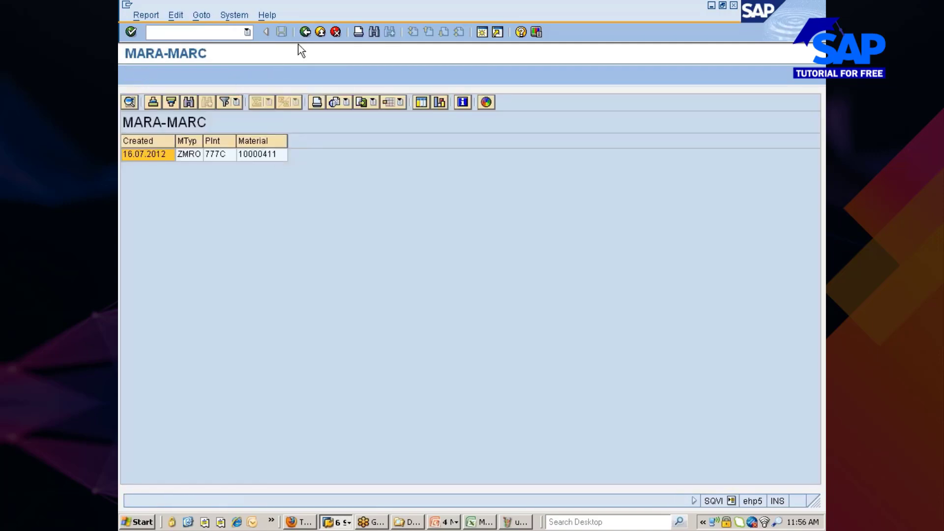
Rerun the report, then back out of the selections toward QuickView maintenance.
{"action": "left_click", "coordinate": [304, 32]}
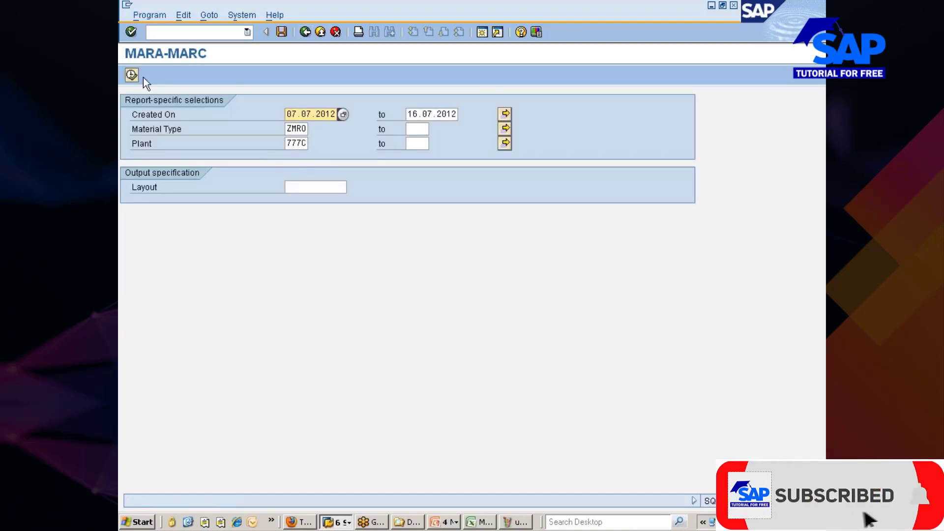
{"action": "left_click", "coordinate": [132, 76]}
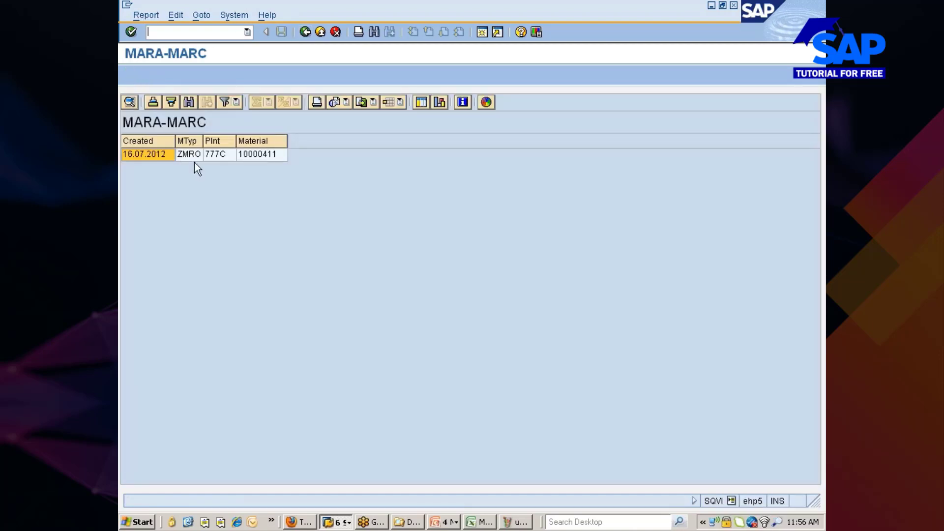
{"action": "left_click", "coordinate": [304, 34]}
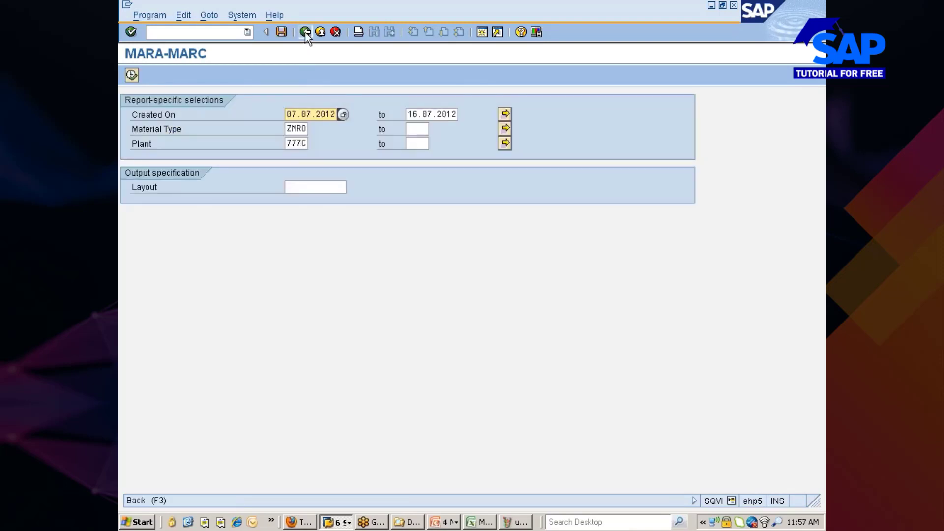
{"action": "left_click", "coordinate": [305, 33]}
Exit QuickView maintenance without saving and Alt+Tab to another open application.
{"action": "left_click", "coordinate": [305, 33]}
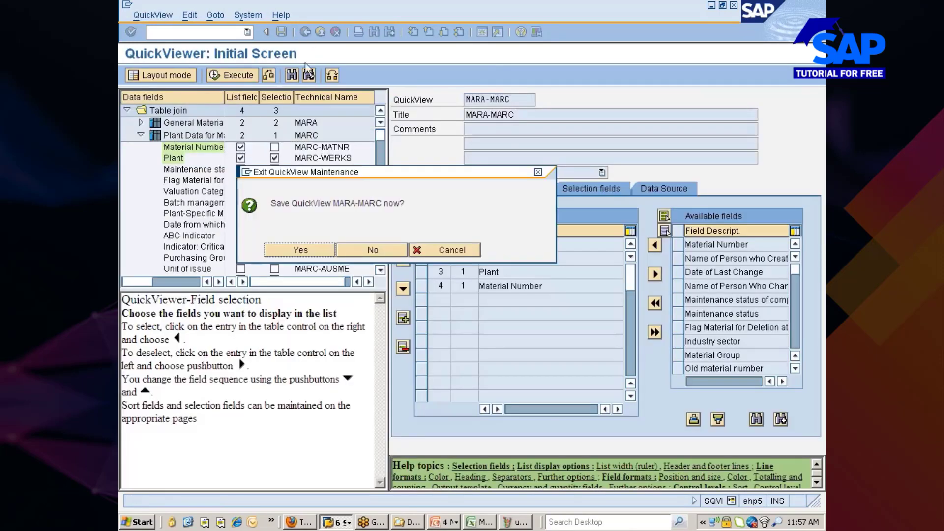
{"action": "left_click", "coordinate": [445, 254]}
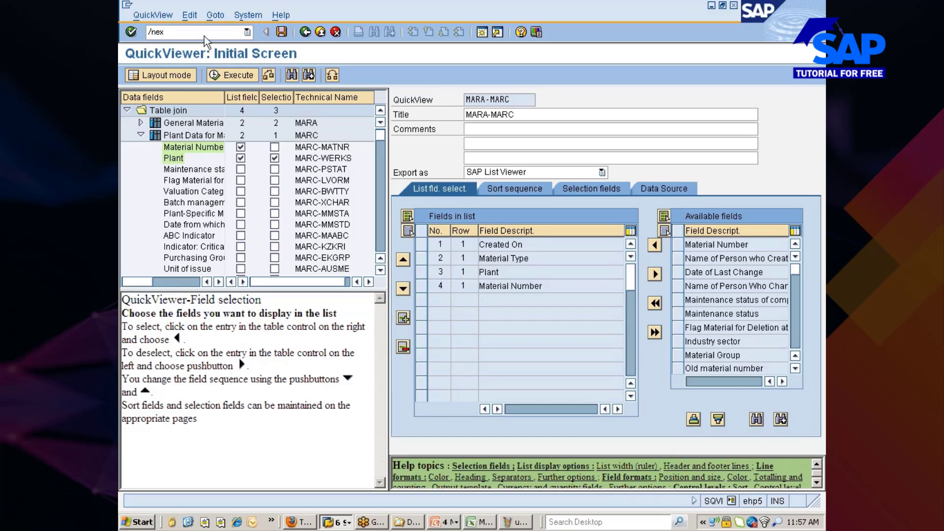
{"action": "key", "text": "alt+Tab"}
{"action": "key", "text": "alt+Tab"}
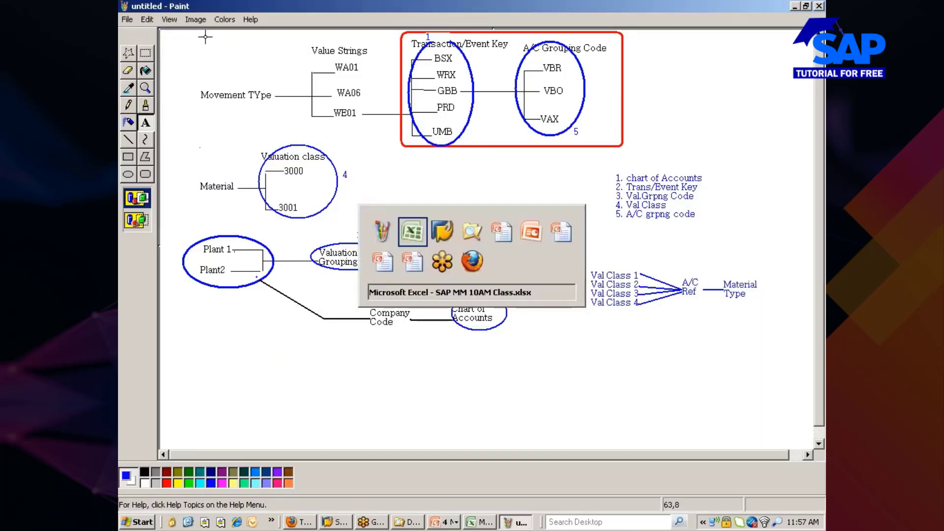